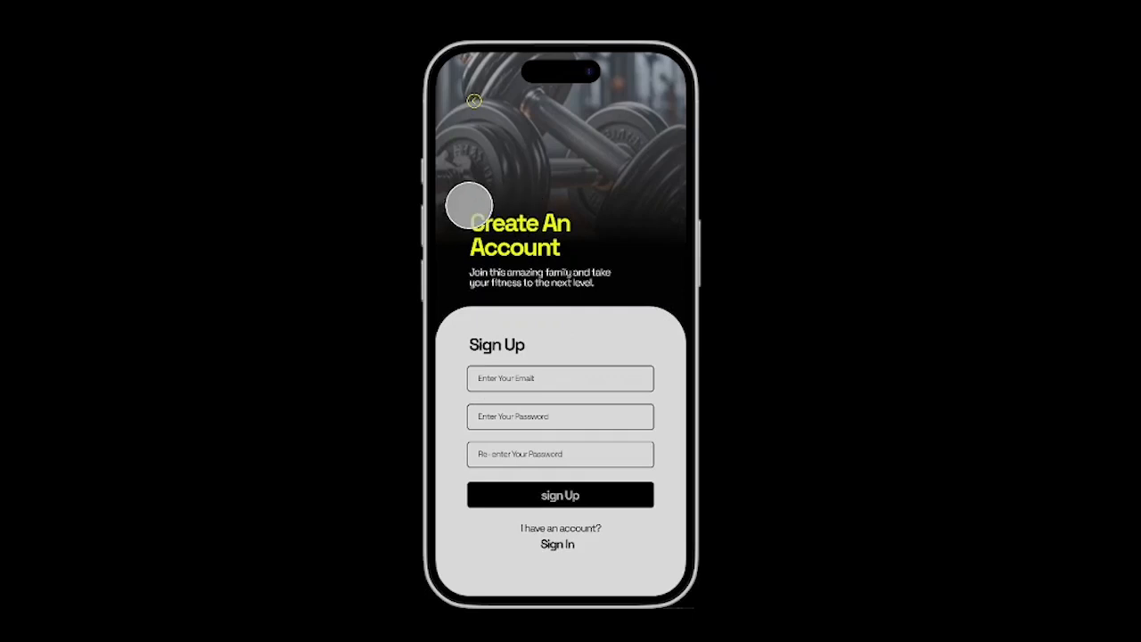
# Step: Preview the finished prototype, moving between the Create An Account and Welcome Back screens
pyautogui.click(485, 102)
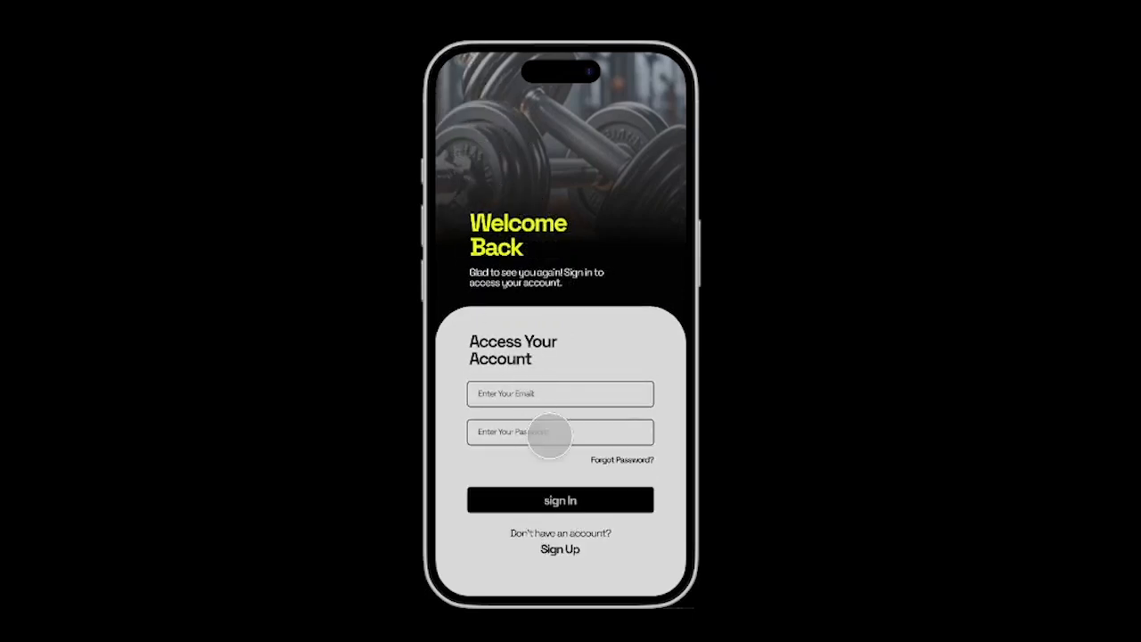
pyautogui.click(550, 548)
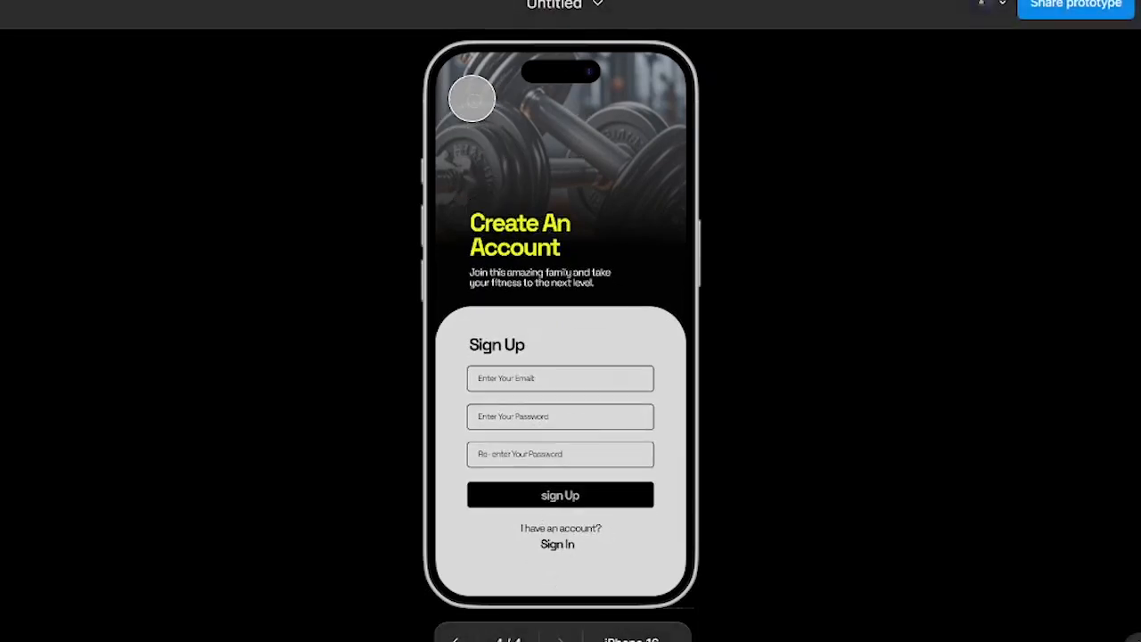
pyautogui.click(470, 98)
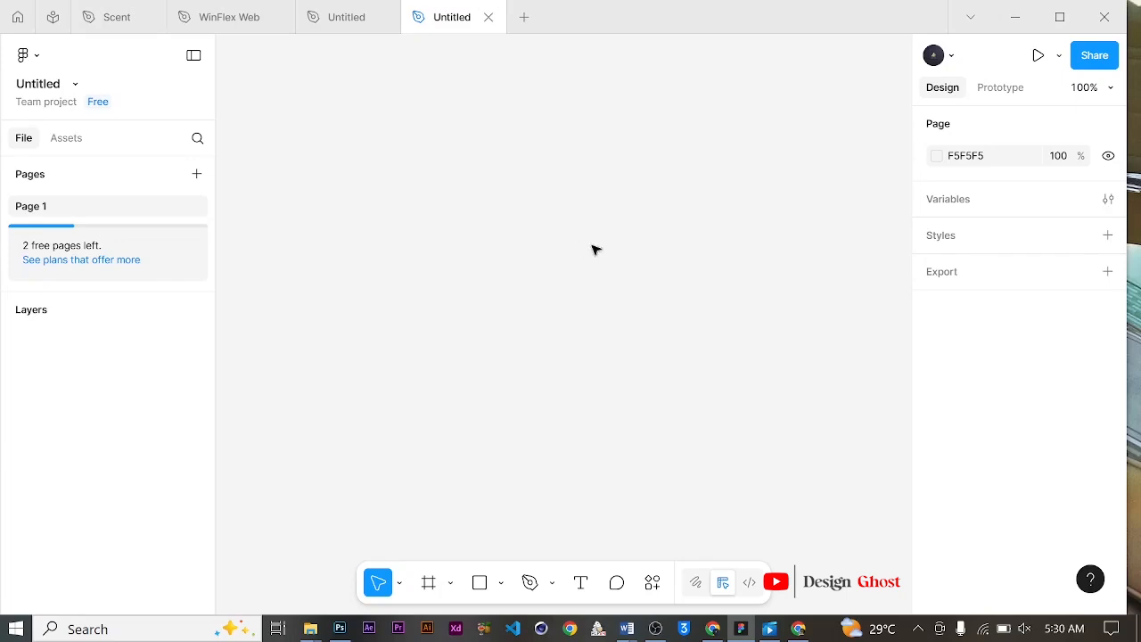
# Step: Add an iPhone 16 frame of 393×852 to the canvas
pyautogui.click(429, 584)
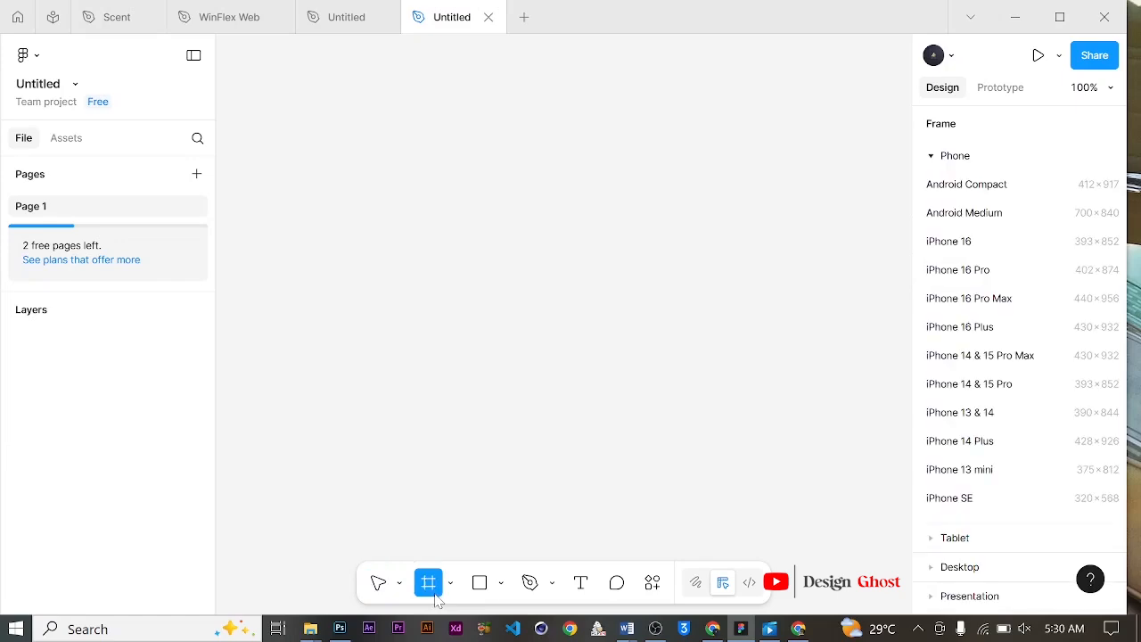
pyautogui.click(948, 240)
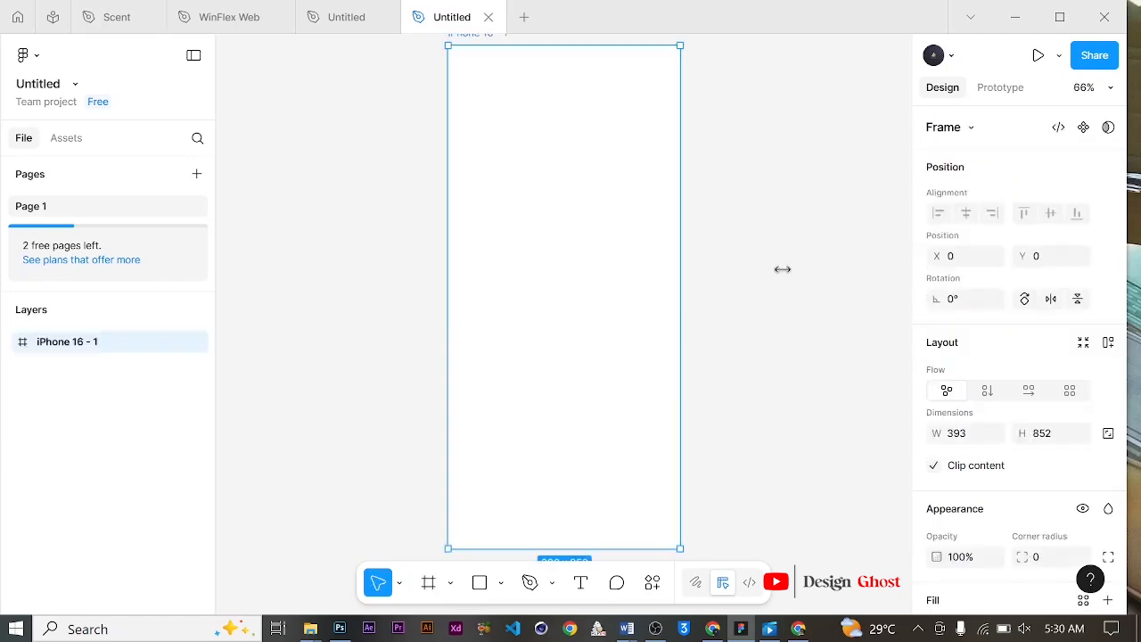
pyautogui.scroll(-3, 576, 245)
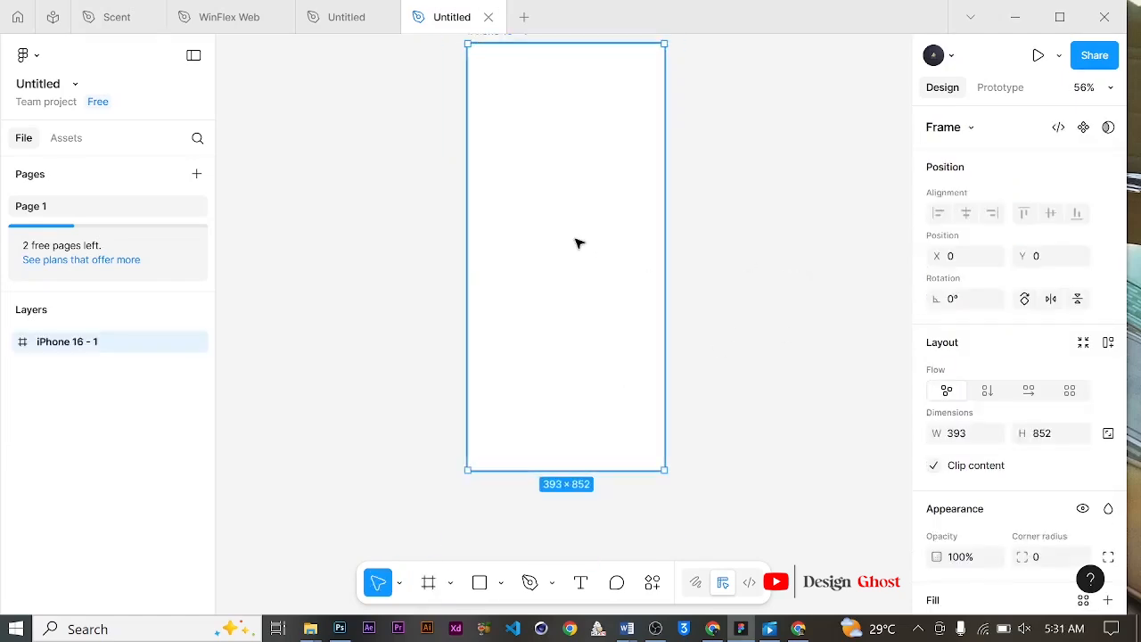
pyautogui.scroll(-1, 571, 232)
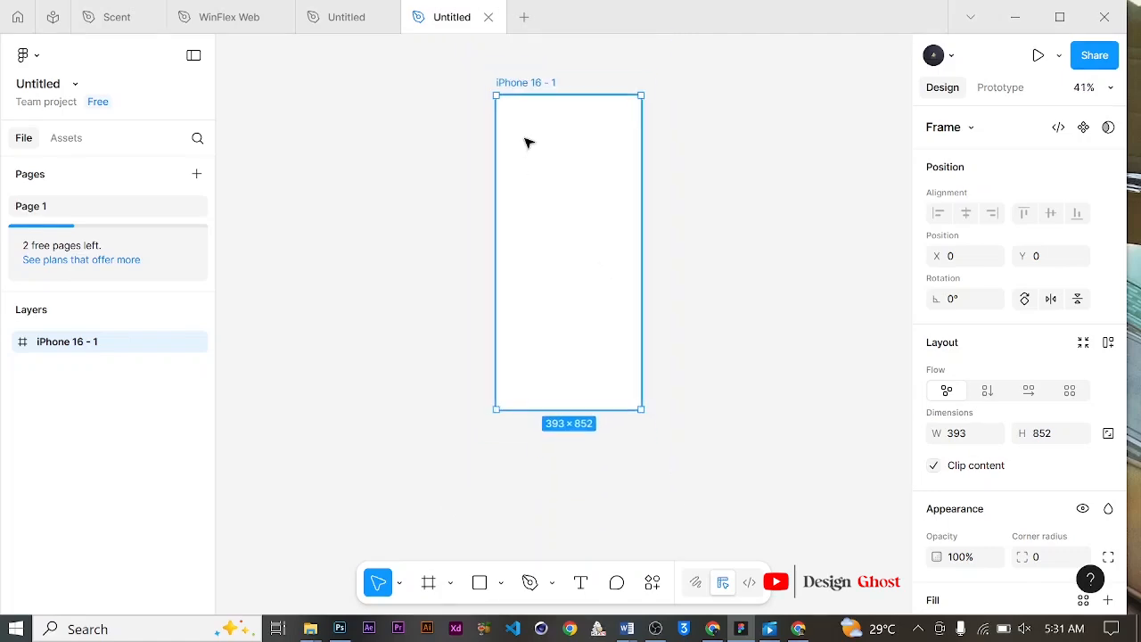
pyautogui.scroll(2, 581, 171)
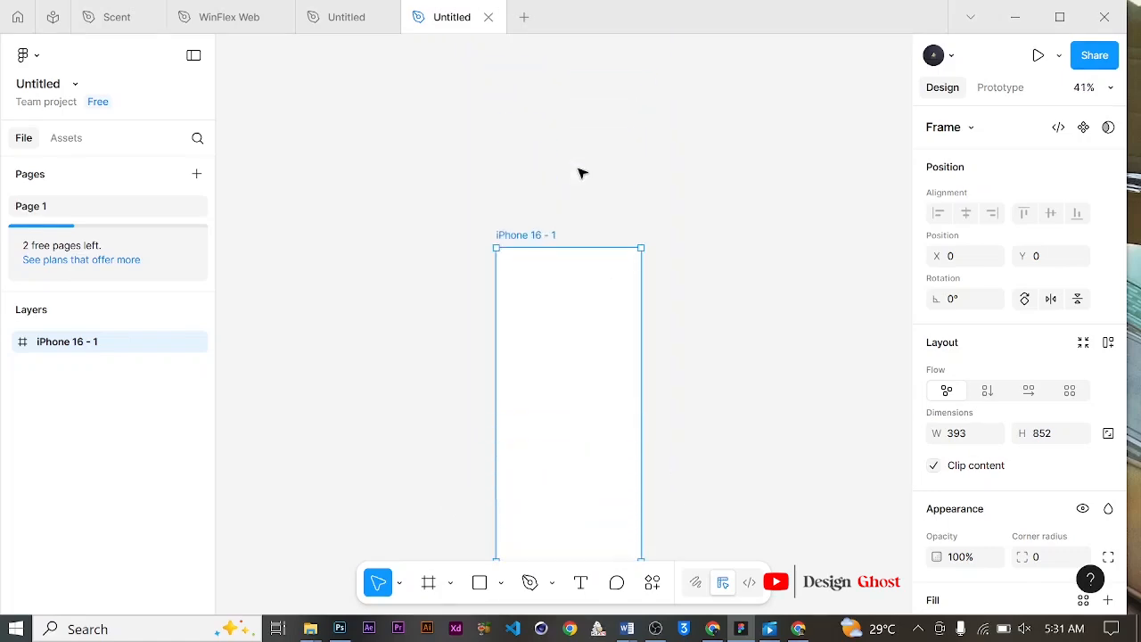
pyautogui.scroll(-3, 580, 173)
pyautogui.scroll(1, 565, 163)
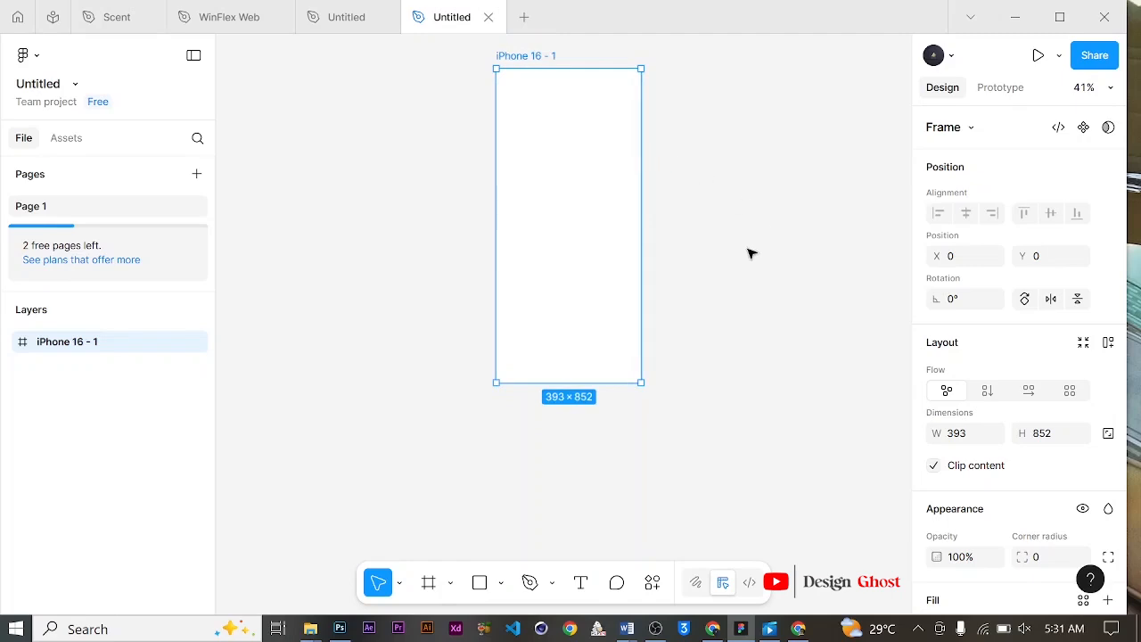
pyautogui.scroll(2, 560, 196)
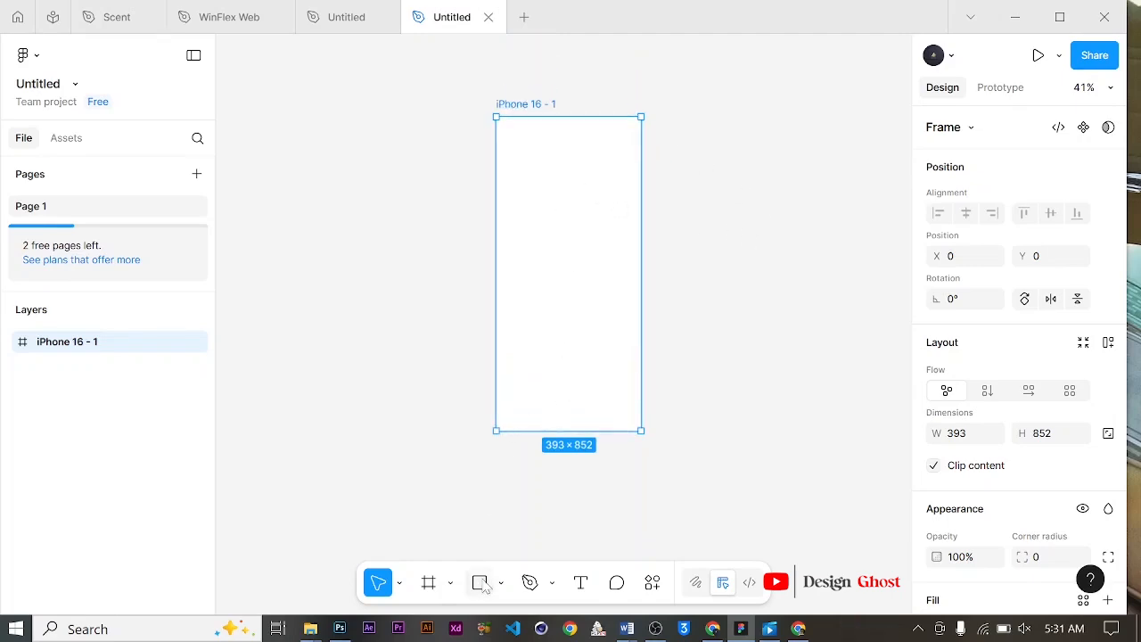
# Step: Draw a rectangle covering the whole 393×852 frame and fill it black (000000)
pyautogui.press('r')
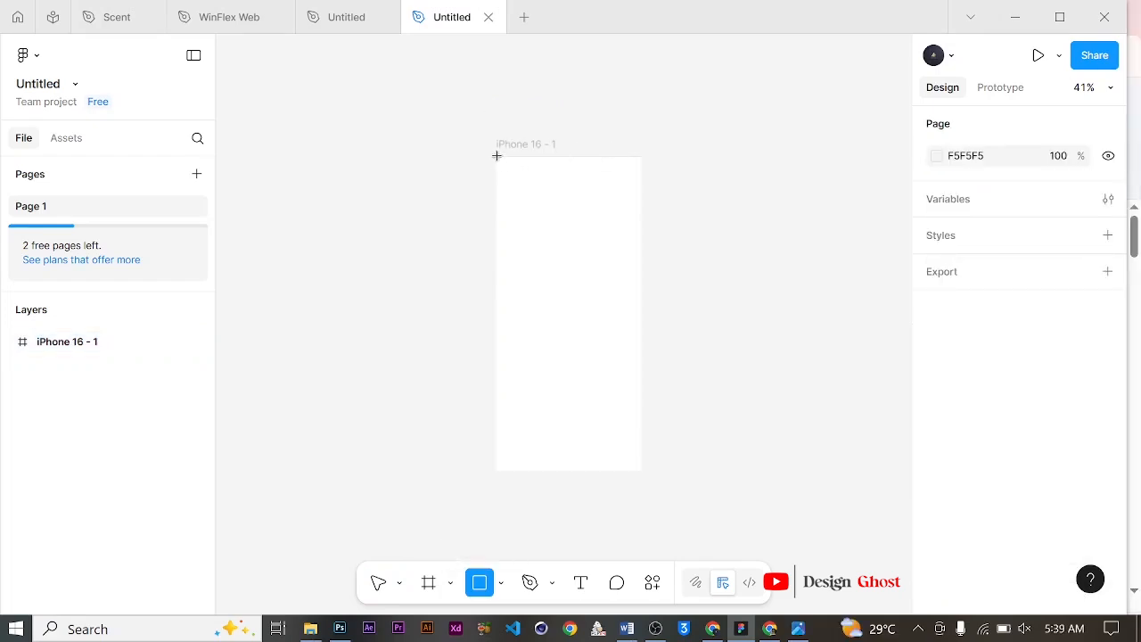
pyautogui.moveTo(497, 156); pyautogui.dragTo(645, 470)
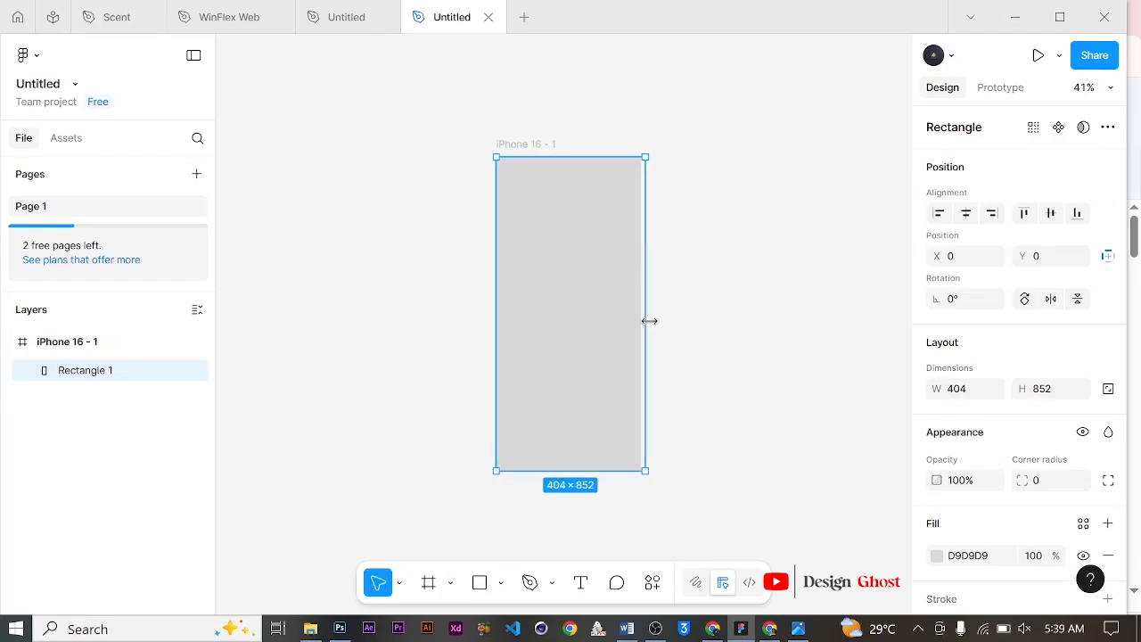
pyautogui.moveTo(642, 324); pyautogui.dragTo(640, 324)
pyautogui.scroll(-2, 1023, 401)
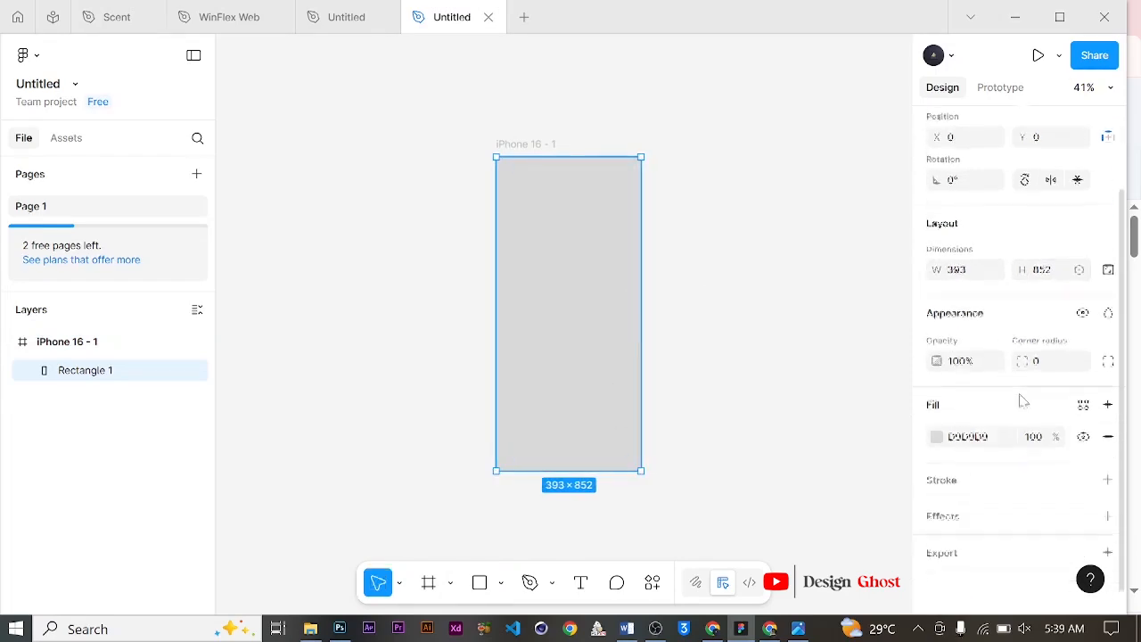
pyautogui.click(937, 436)
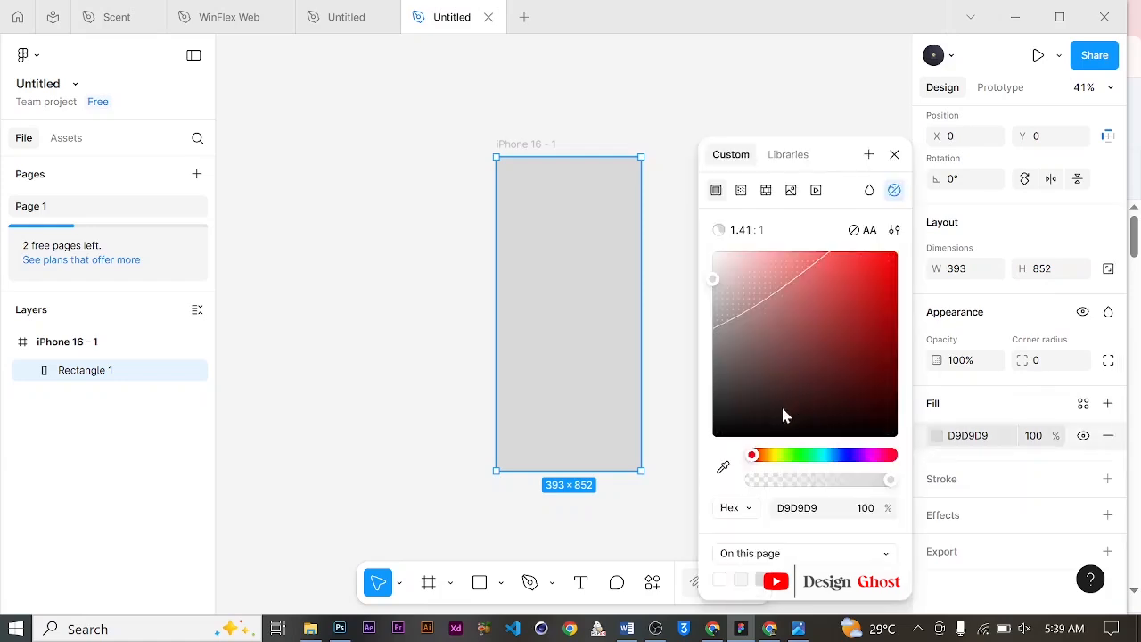
pyautogui.moveTo(782, 414); pyautogui.dragTo(675, 461)
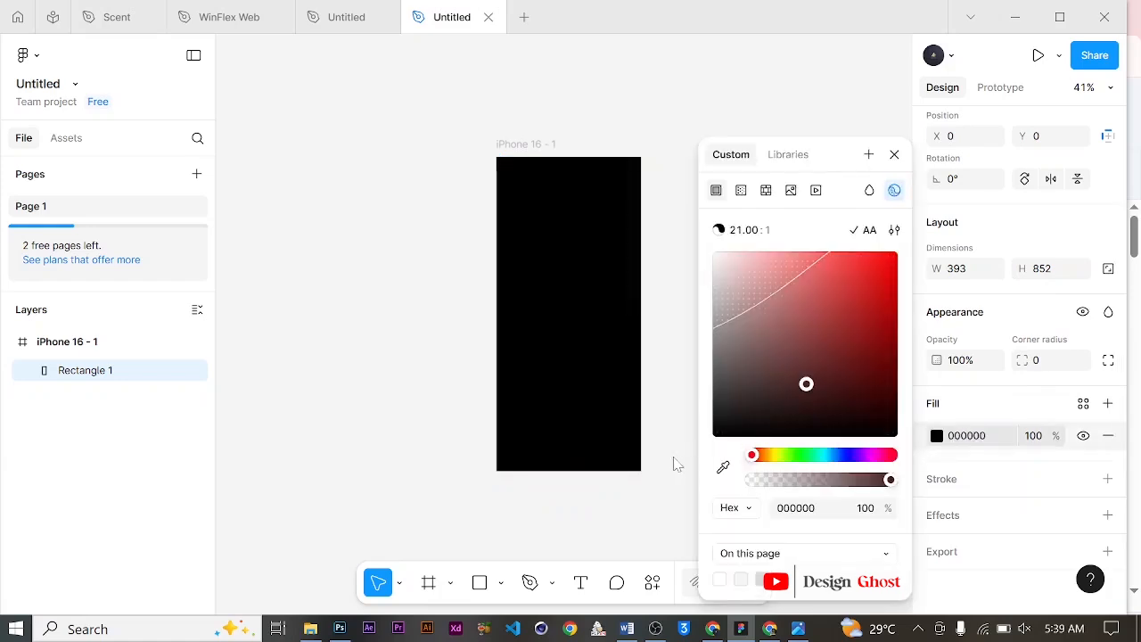
pyautogui.click(894, 155)
# Step: Rename the frame as Logo
pyautogui.scroll(2, 577, 297)
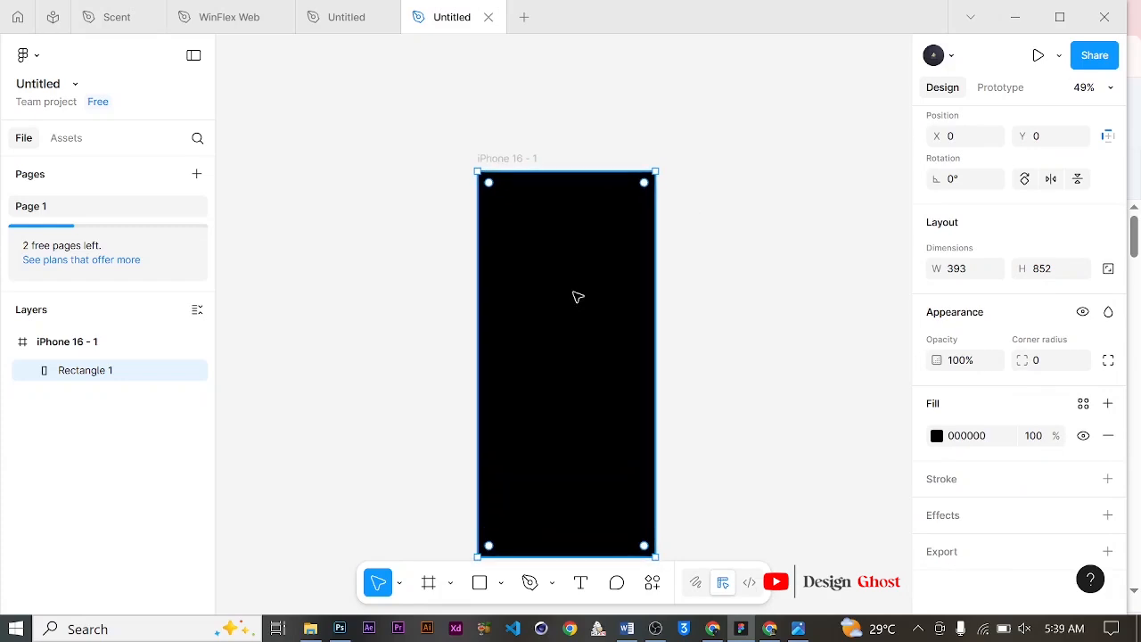
pyautogui.scroll(3, 578, 296)
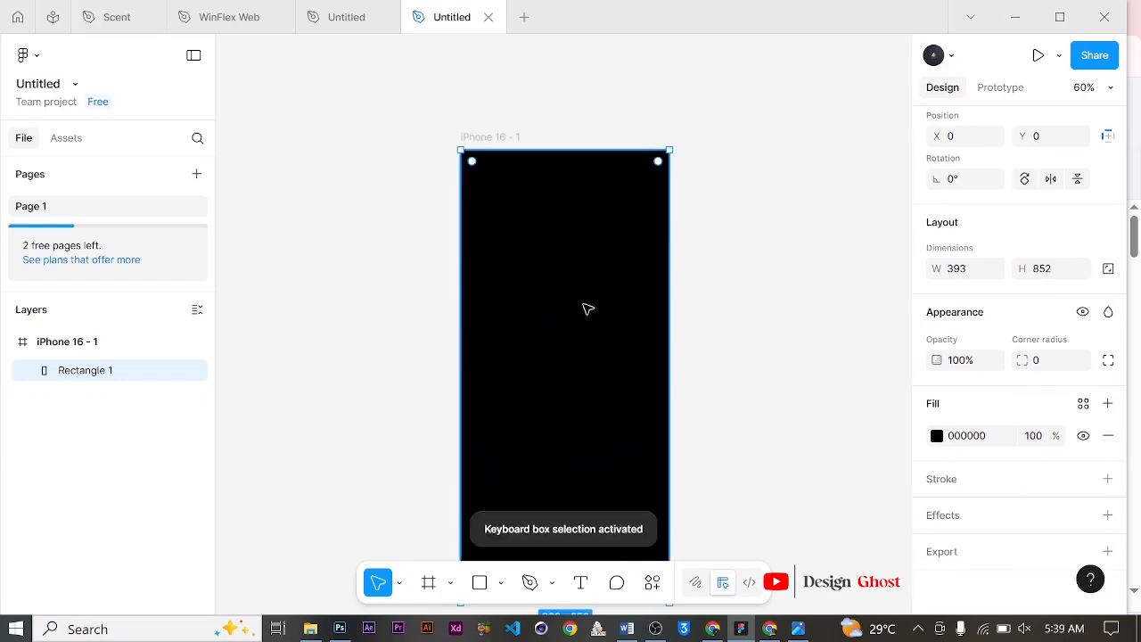
pyautogui.scroll(-2, 583, 344)
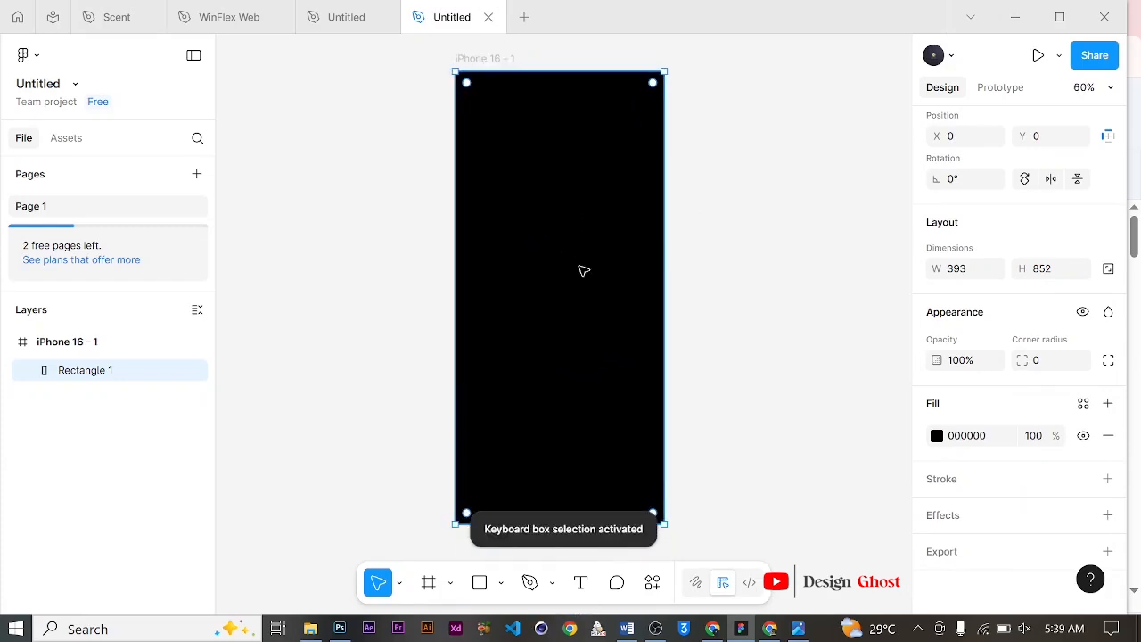
pyautogui.scroll(1, 578, 272)
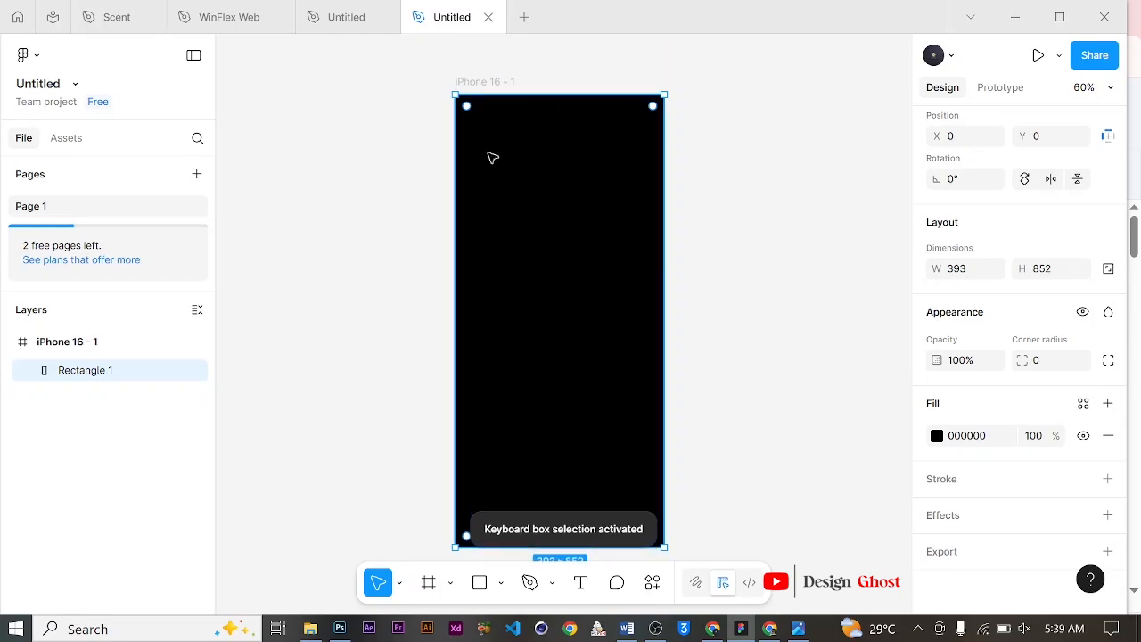
pyautogui.scroll(-1, 509, 204)
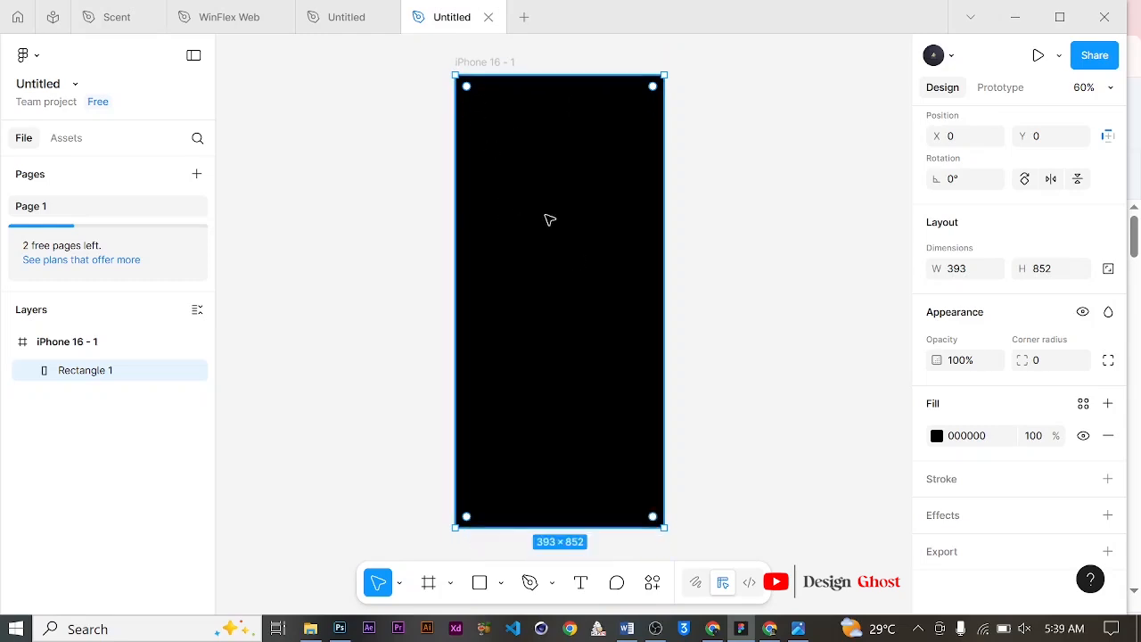
pyautogui.click(497, 61)
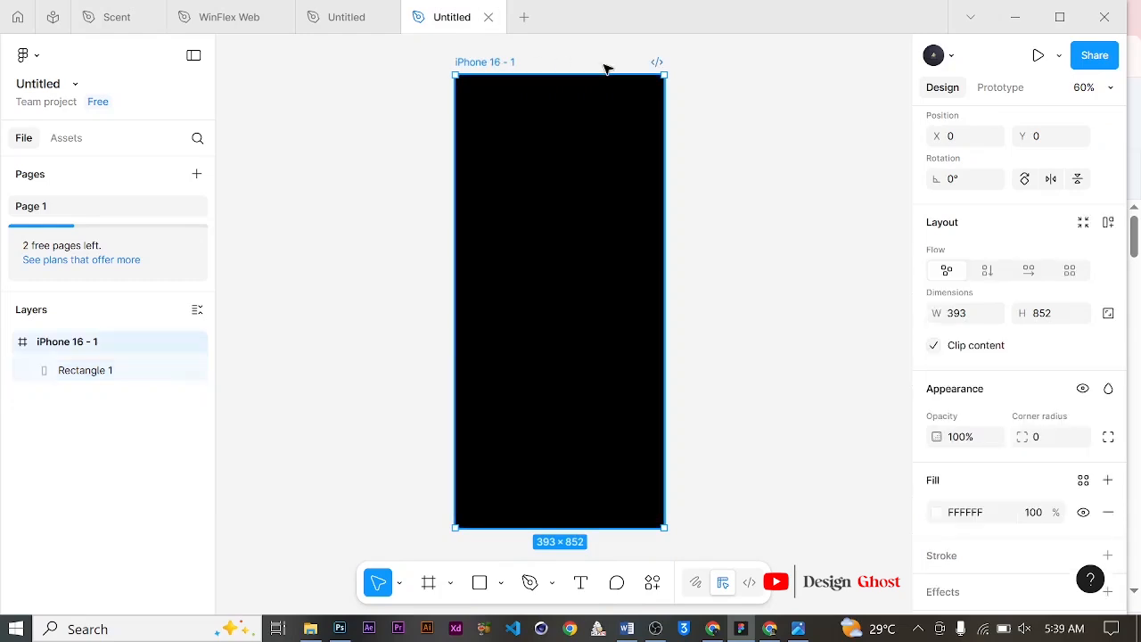
pyautogui.press('BackSpace')
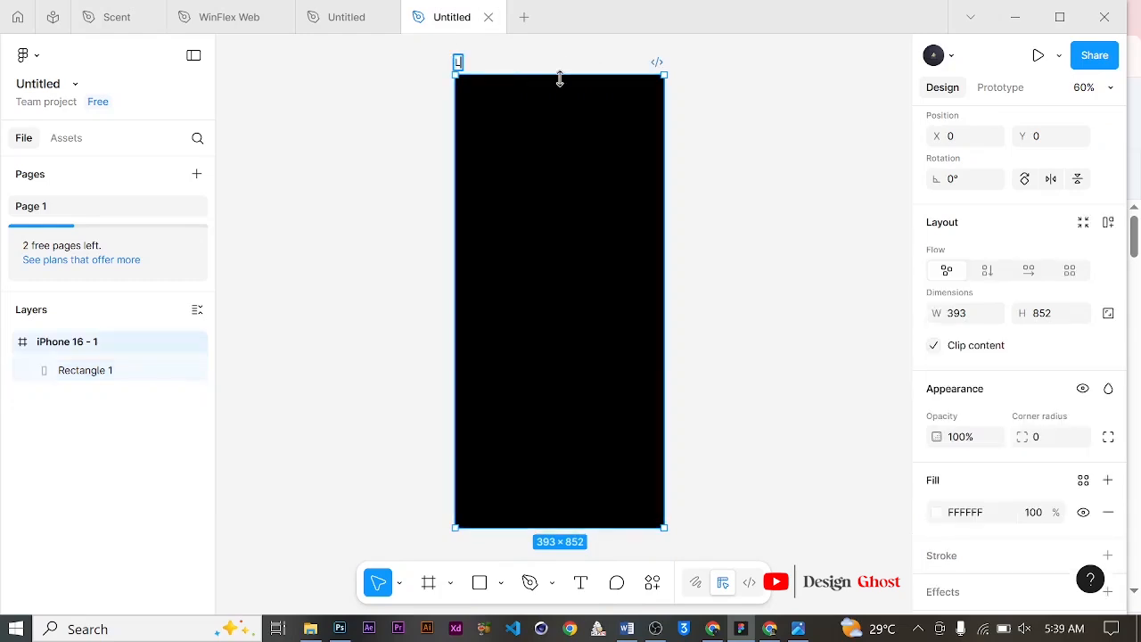
pyautogui.write('Logo')
pyautogui.press('Return')
# Step: Import the download (21) gym photo from the Downloads\Now folder into the frame
pyautogui.click(311, 629)
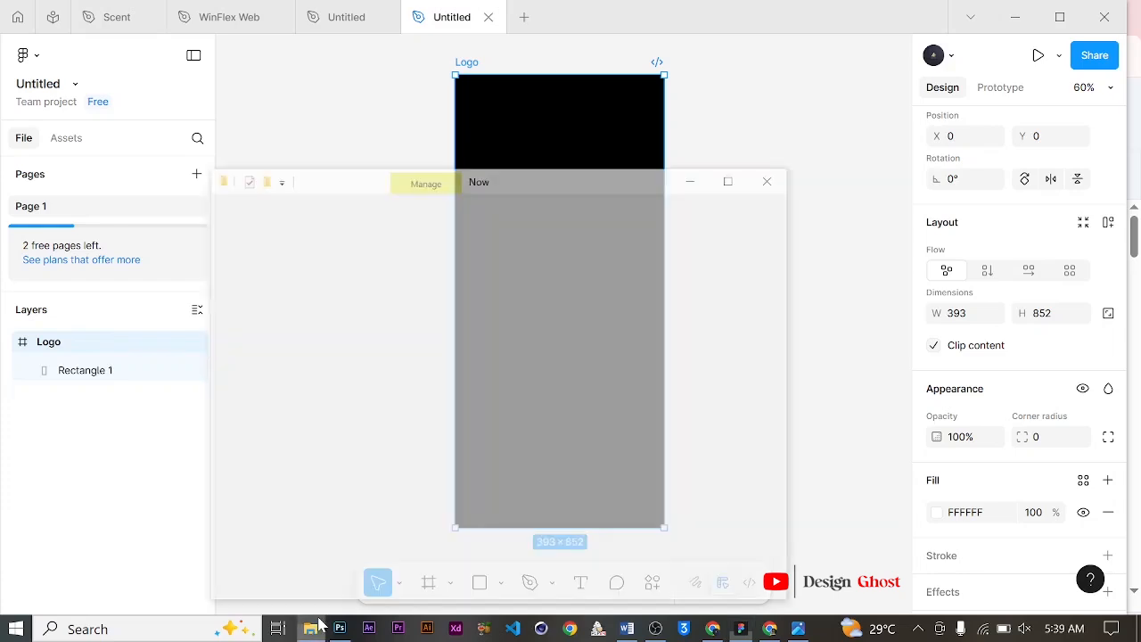
pyautogui.hotkey('ctrl', 'a')
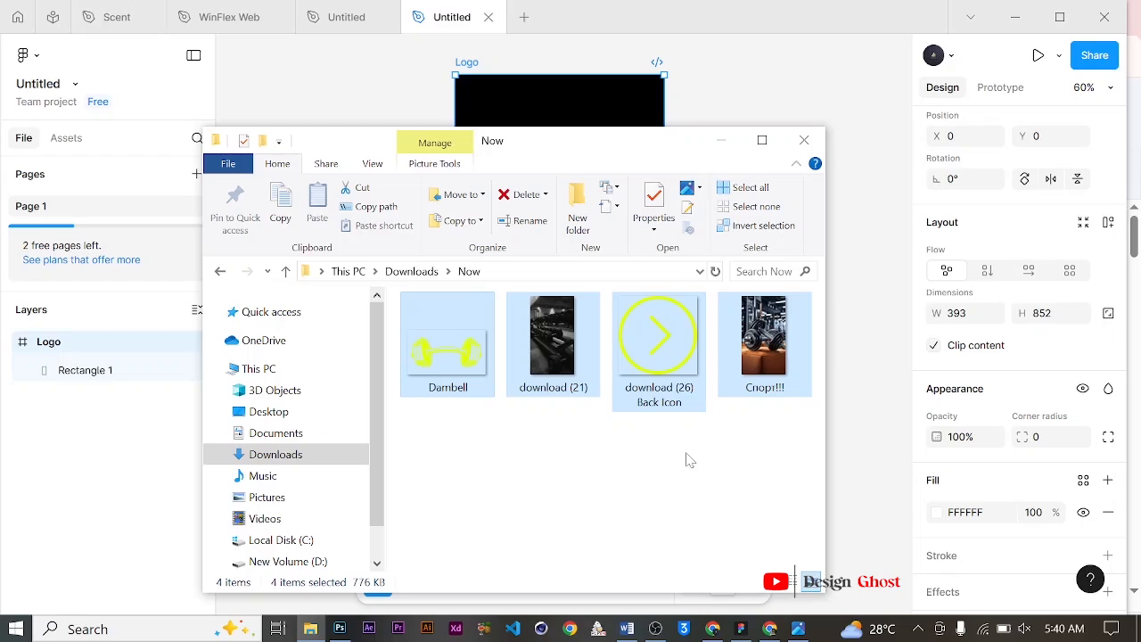
pyautogui.click(615, 495)
pyautogui.moveTo(552, 339); pyautogui.dragTo(567, 111)
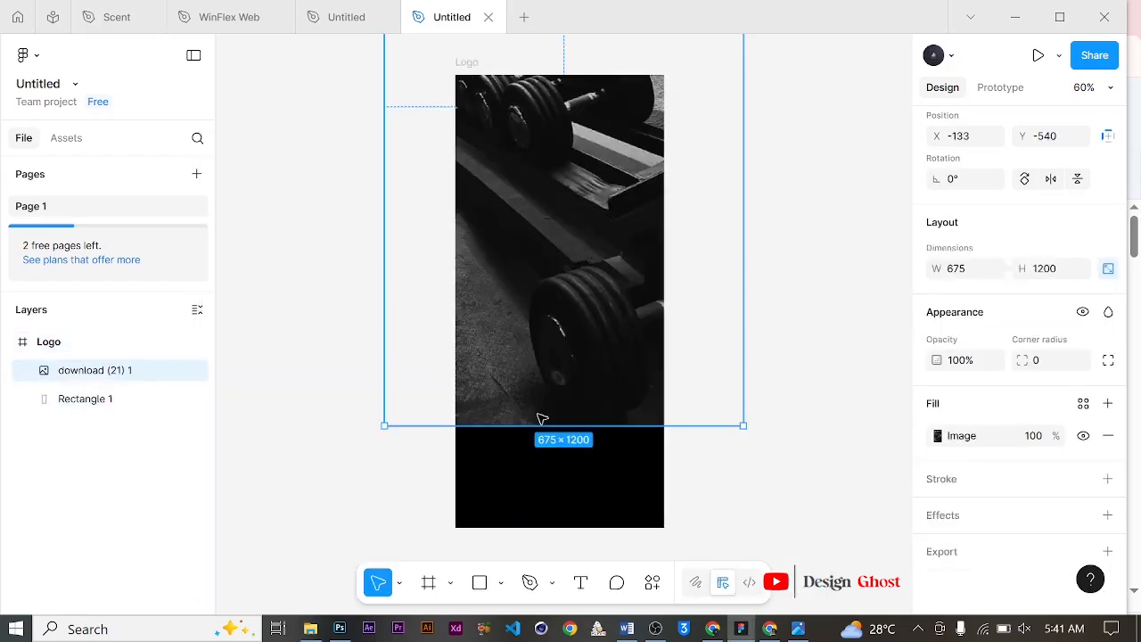
# Step: Scale the photo to about 495×879 and align it with the frame's top edge
pyautogui.scroll(-1, 616, 321)
pyautogui.scroll(5, 616, 318)
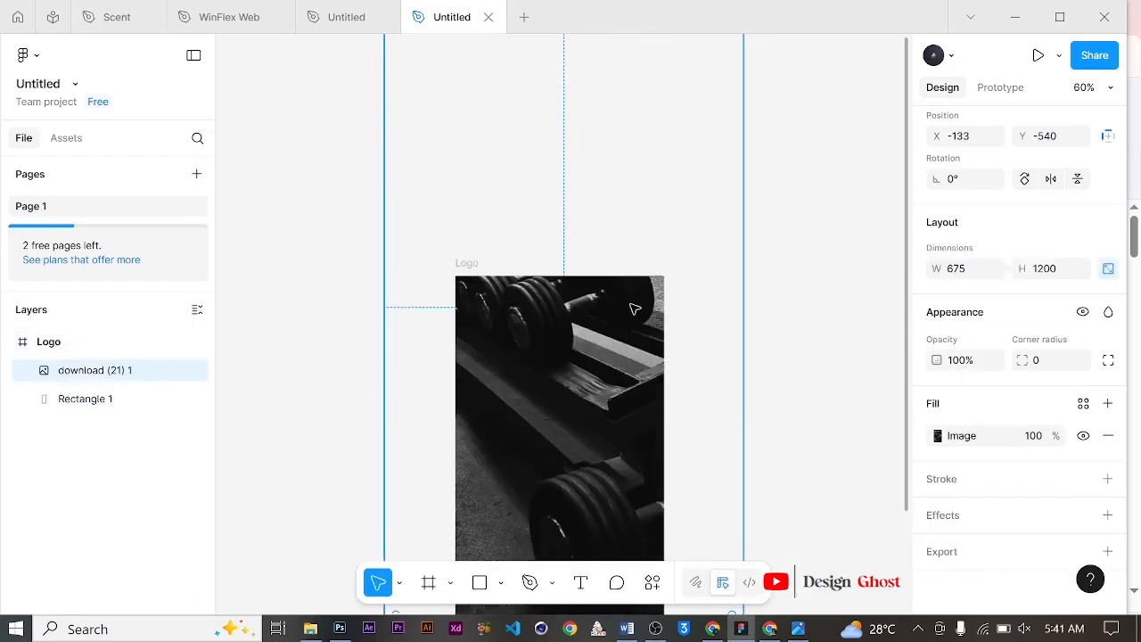
pyautogui.scroll(-5, 631, 309)
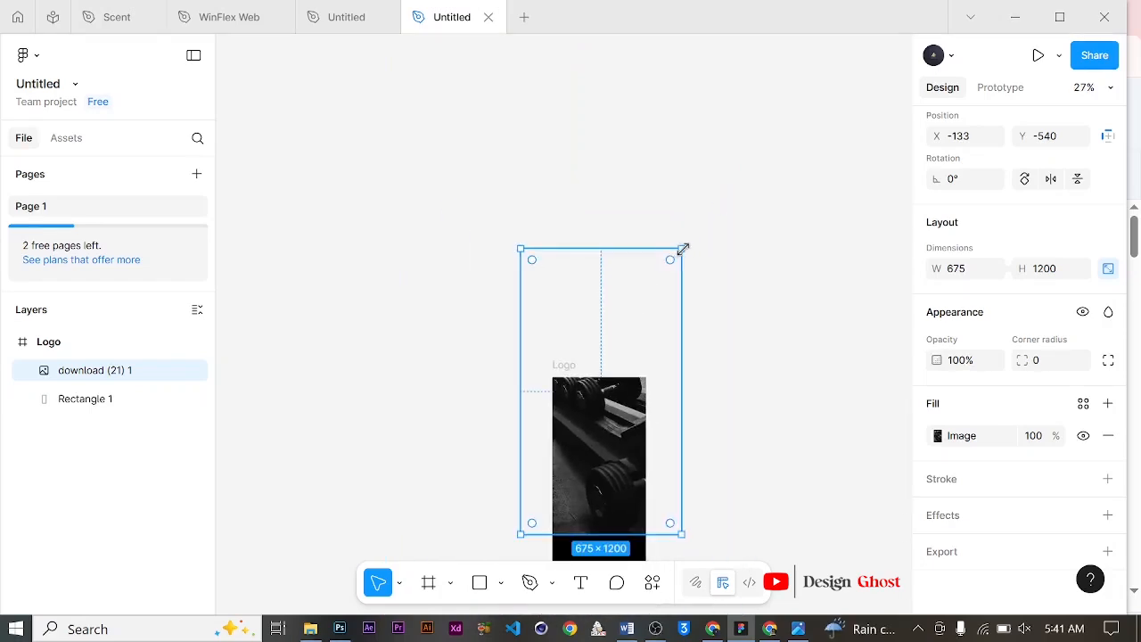
pyautogui.moveTo(684, 247); pyautogui.dragTo(613, 372)
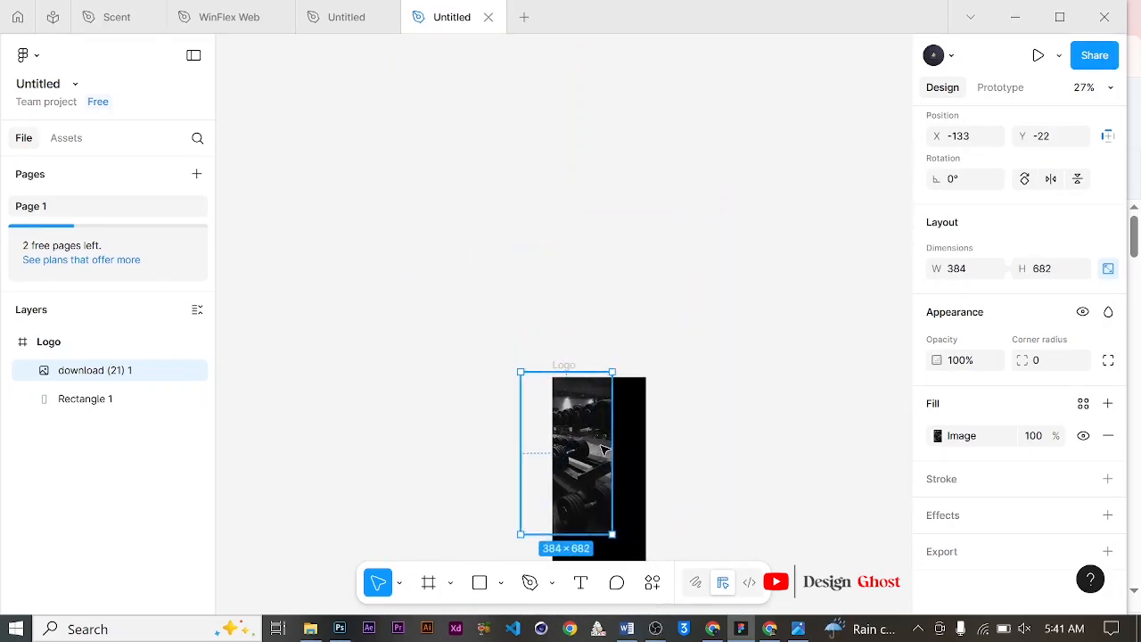
pyautogui.scroll(-3, 601, 417)
pyautogui.scroll(-3, 601, 417)
pyautogui.scroll(5, 591, 235)
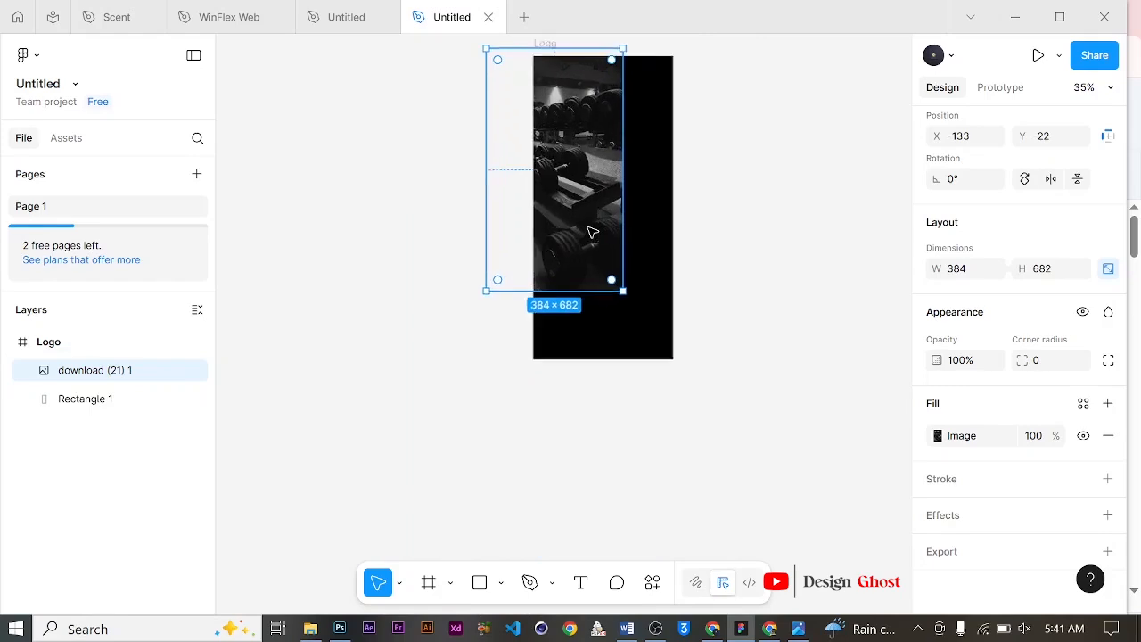
pyautogui.moveTo(599, 216); pyautogui.dragTo(582, 307)
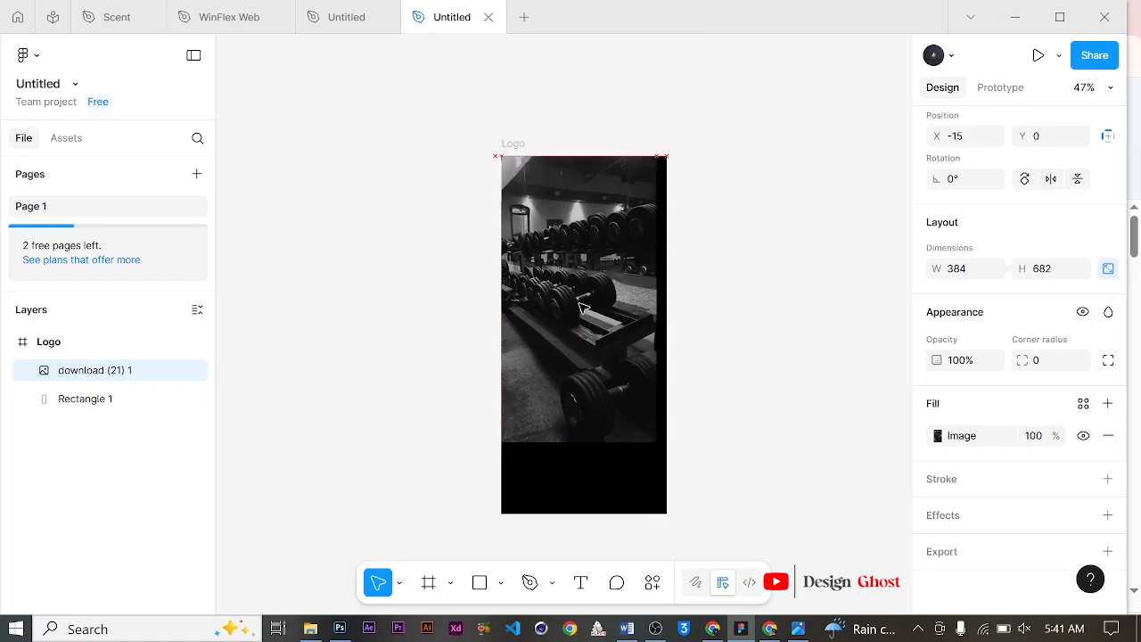
pyautogui.moveTo(656, 441); pyautogui.dragTo(702, 515)
# Step: Set the photo's opacity to 43%
pyautogui.scroll(3, 1019, 267)
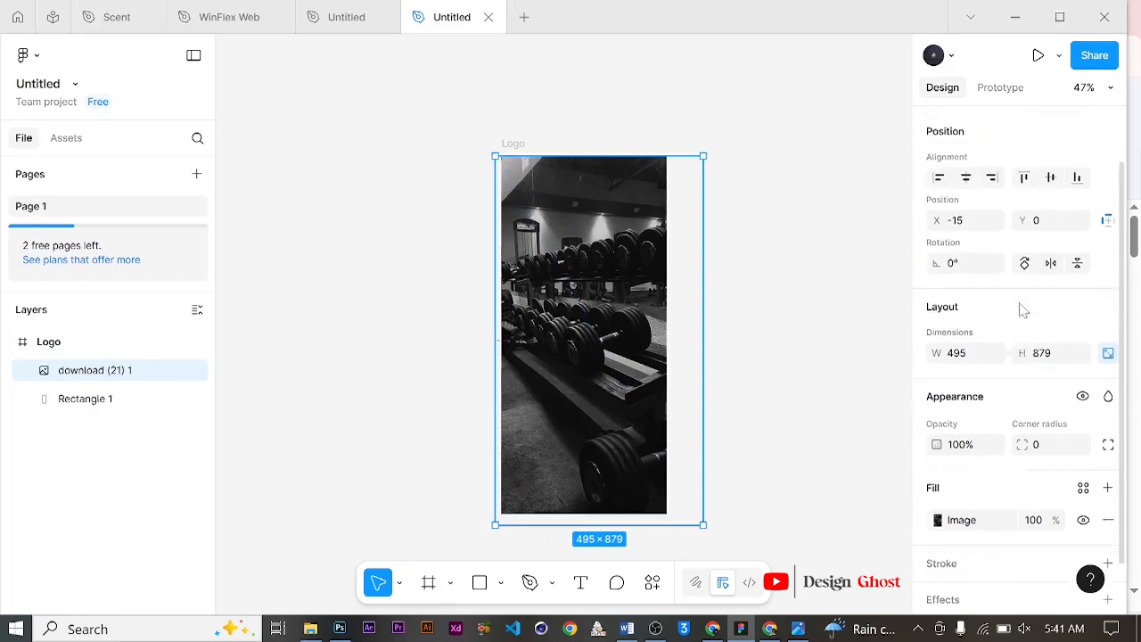
pyautogui.click(968, 219)
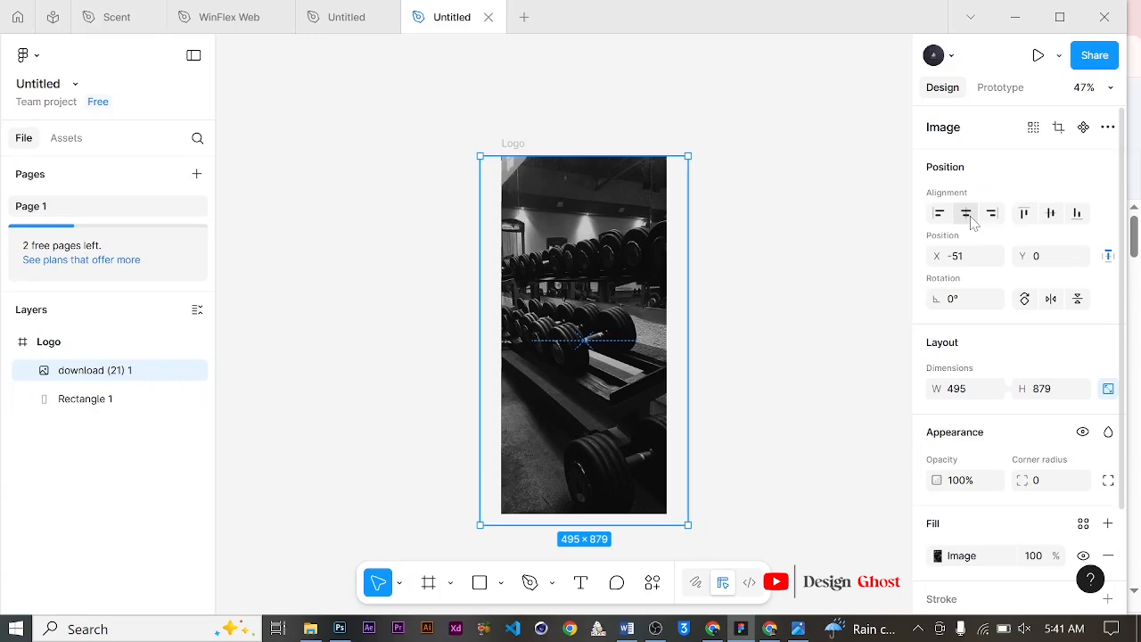
pyautogui.click(960, 490)
pyautogui.write('43')
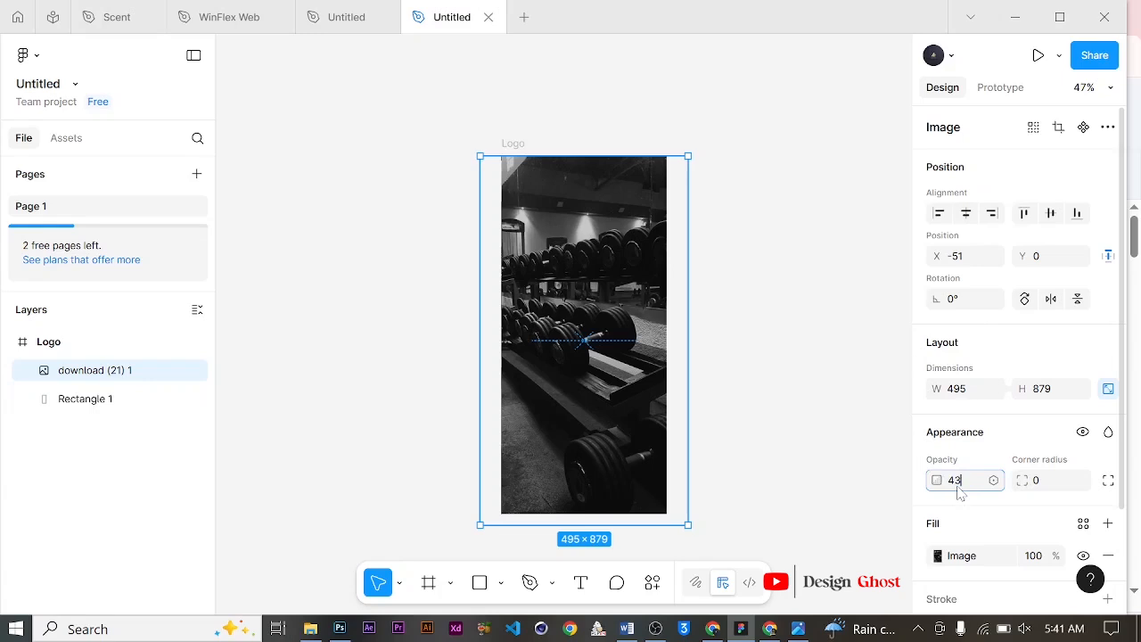
pyautogui.press('Return')
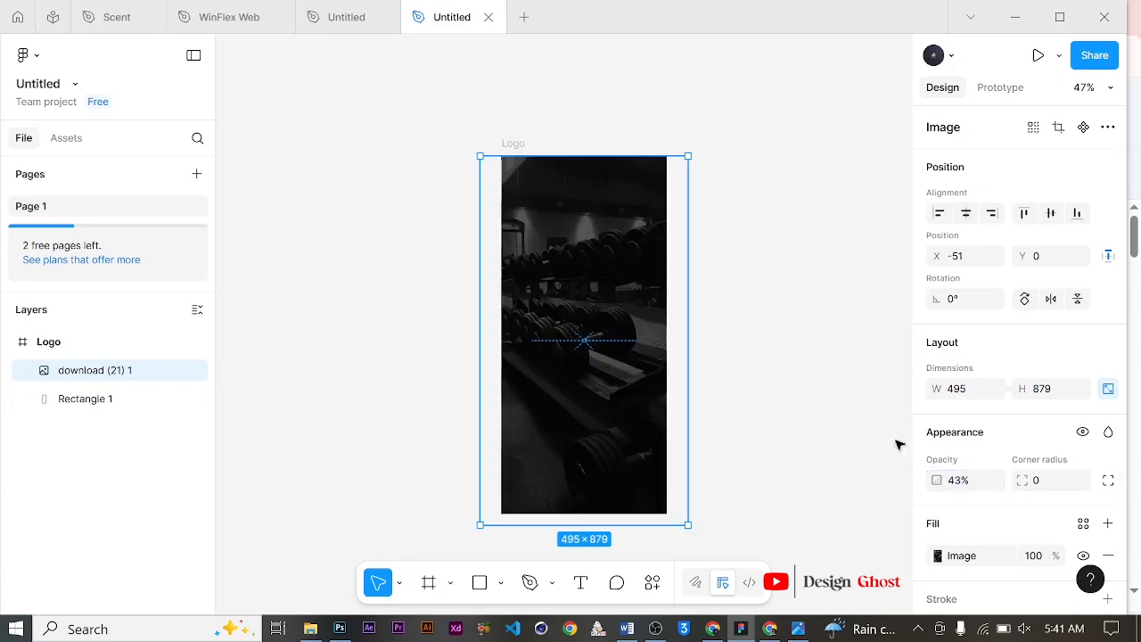
# Step: Select the gym photo together with the rectangle and wrap both in a new frame
pyautogui.scroll(-2, 641, 317)
pyautogui.click(764, 289)
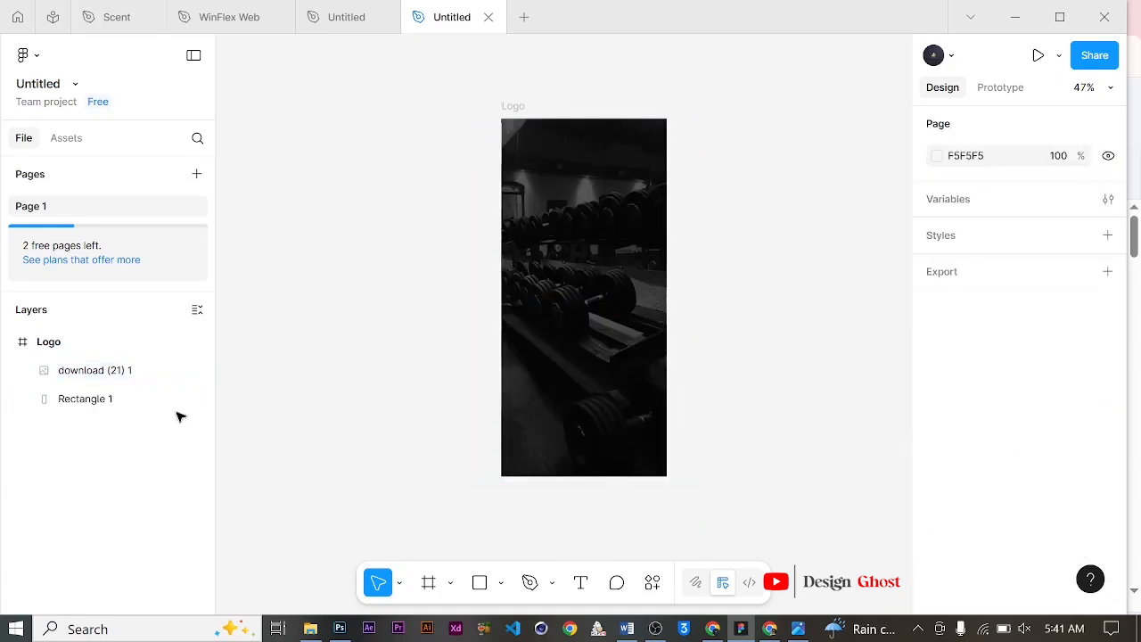
pyautogui.click(119, 375)
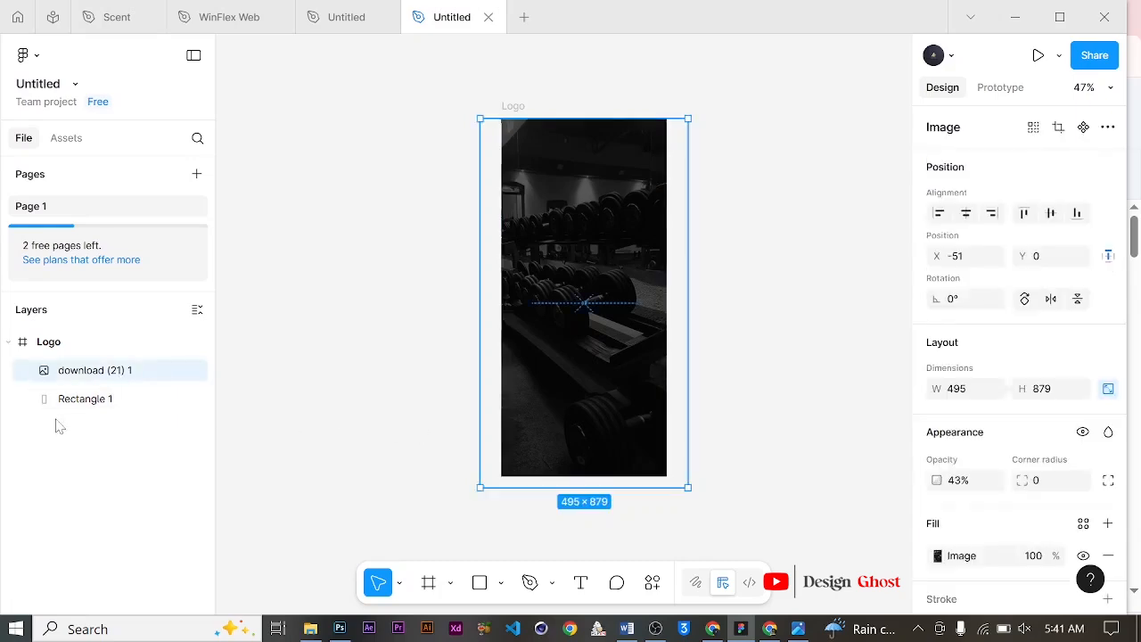
pyautogui.keyDown('shift'); pyautogui.click(108, 402); pyautogui.keyUp('shift')
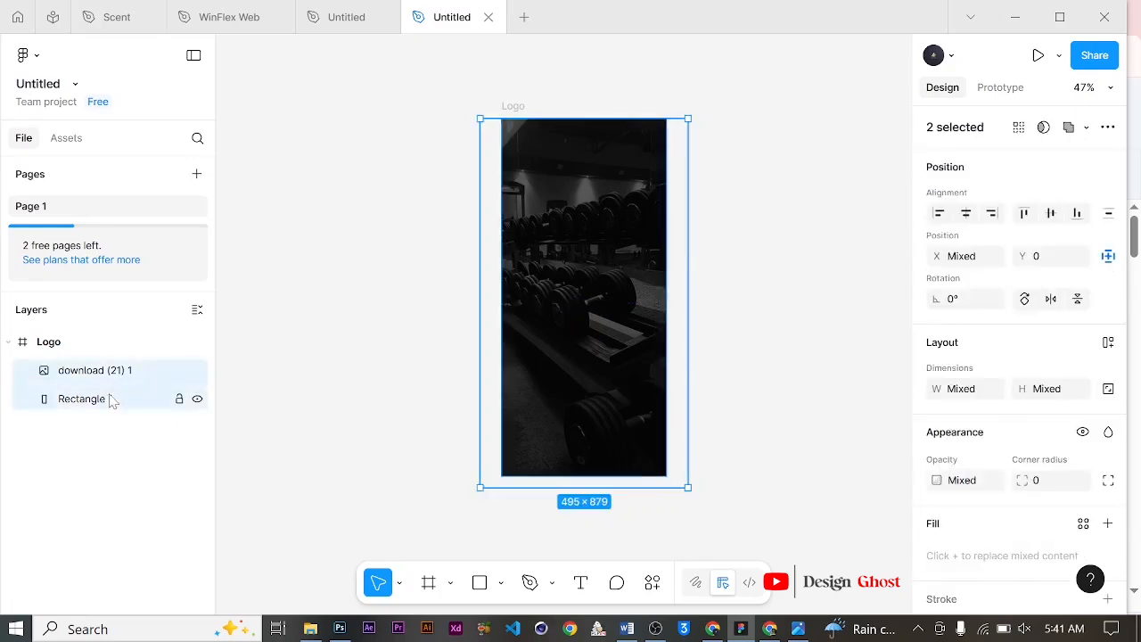
pyautogui.rightClick(585, 287)
pyautogui.click(673, 320)
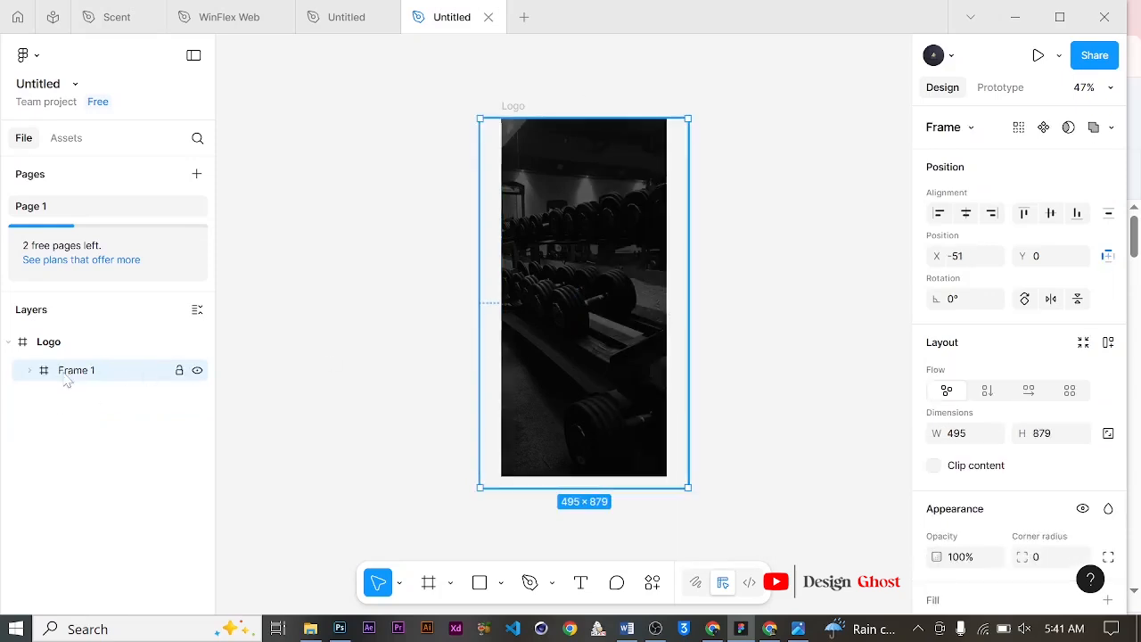
# Step: Rename the new frame as Background and lock it
pyautogui.doubleClick(113, 367)
pyautogui.write('Background')
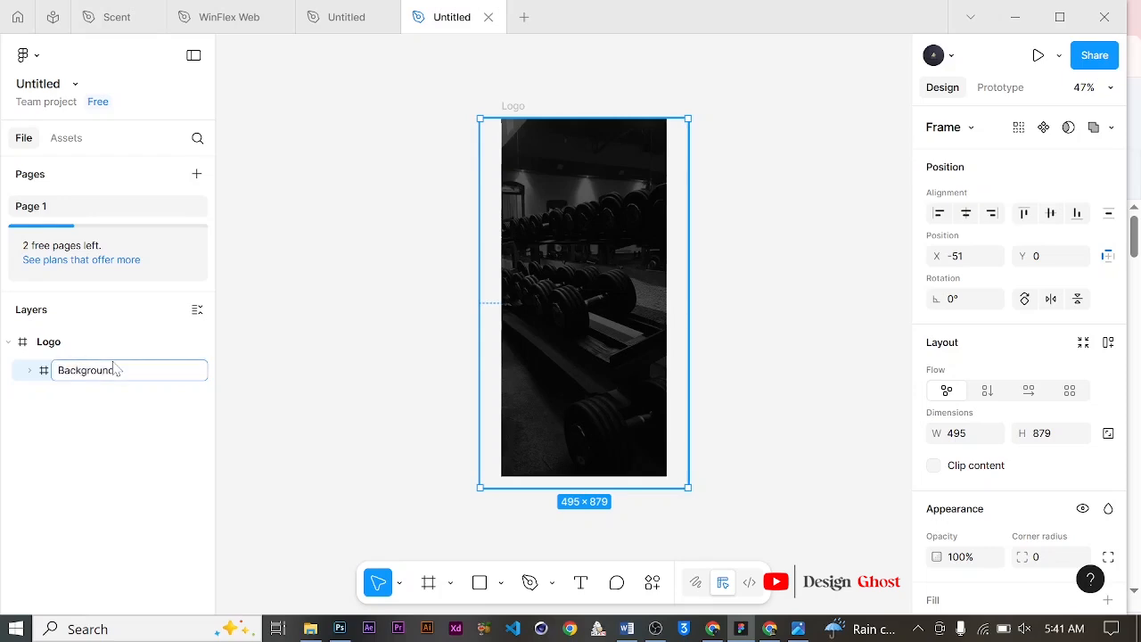
pyautogui.press('Return')
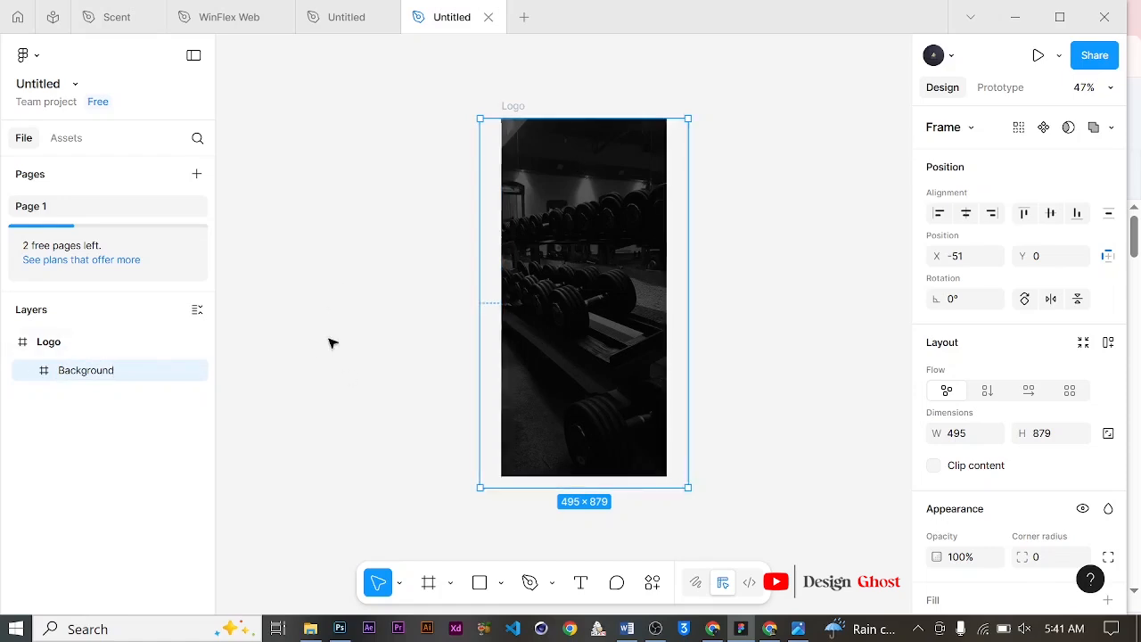
pyautogui.click(179, 370)
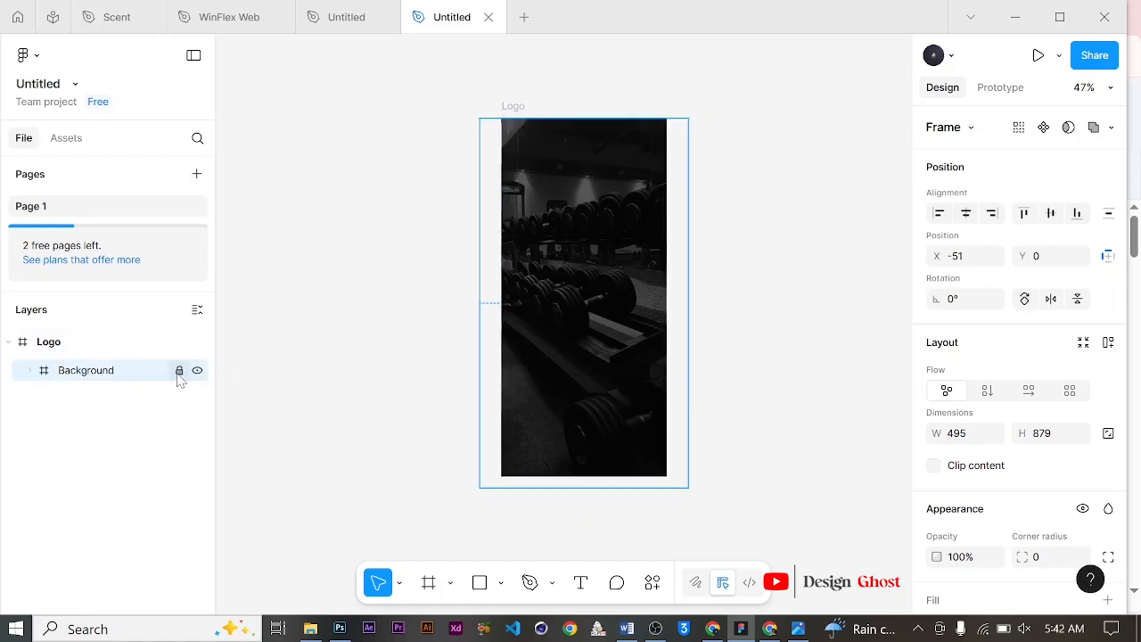
# Step: Import the Dambell image from the Downloads\Now folder onto the canvas
pyautogui.click(311, 629)
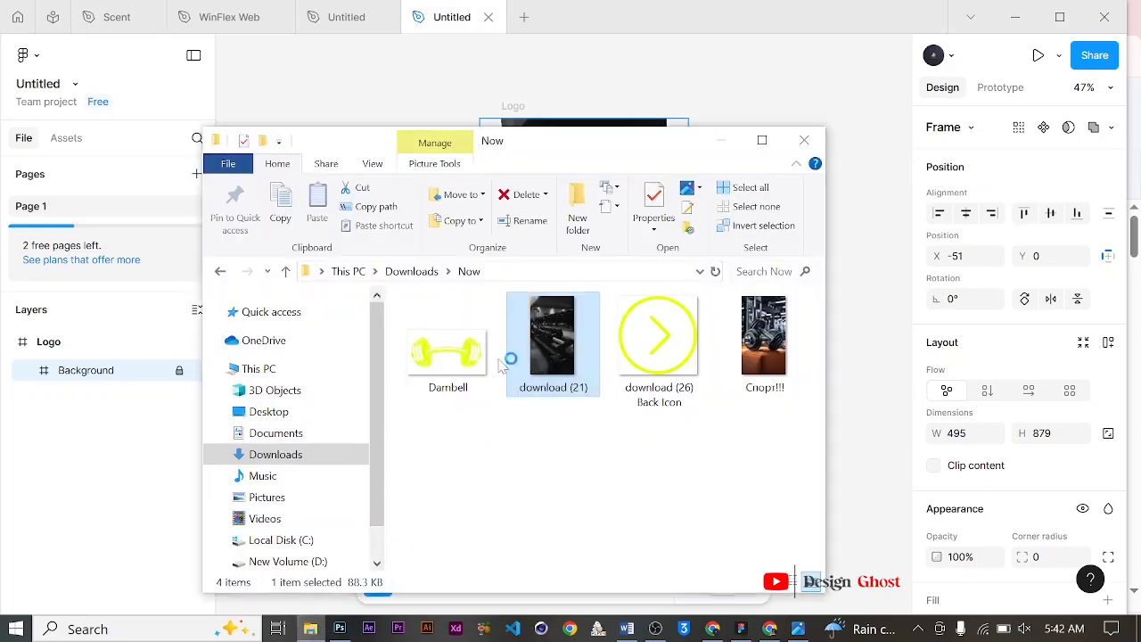
pyautogui.click(463, 354)
pyautogui.moveTo(685, 47); pyautogui.dragTo(675, 79)
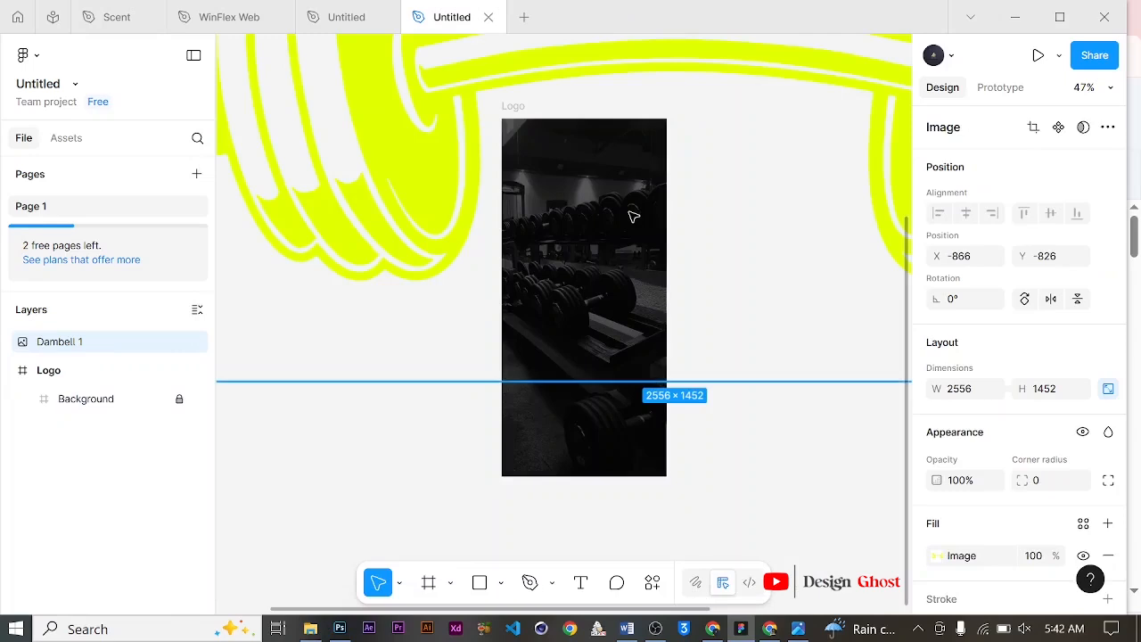
# Step: Scale the dumbbell image down to about 147×83 and place it in the upper middle of the frame
pyautogui.scroll(-5, 602, 281)
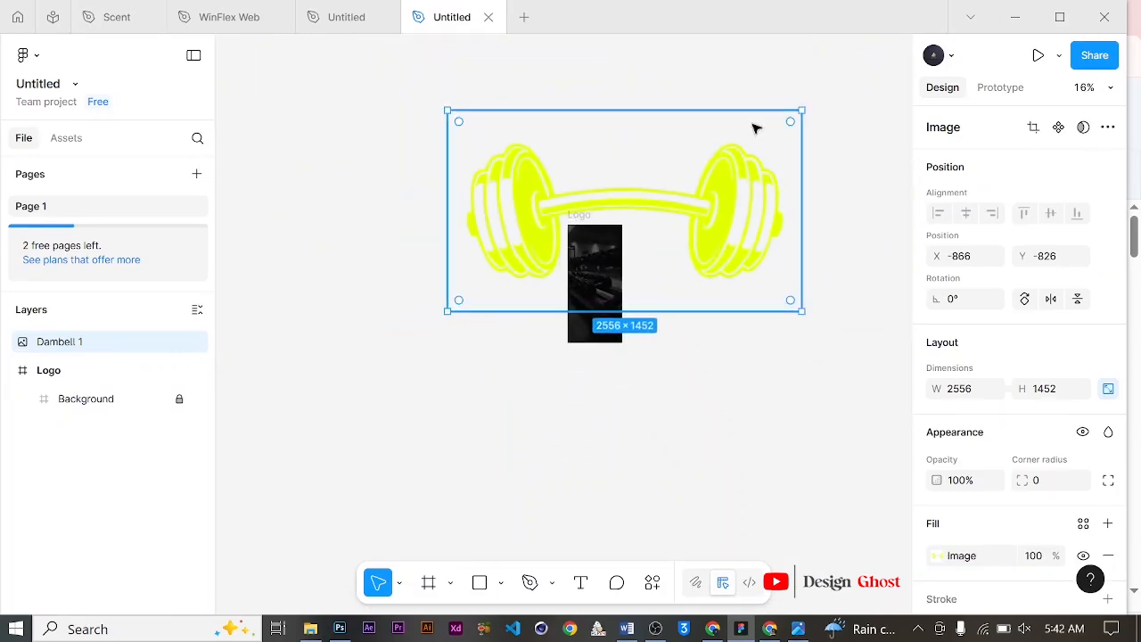
pyautogui.moveTo(804, 111); pyautogui.dragTo(614, 266)
pyautogui.scroll(4, 603, 273)
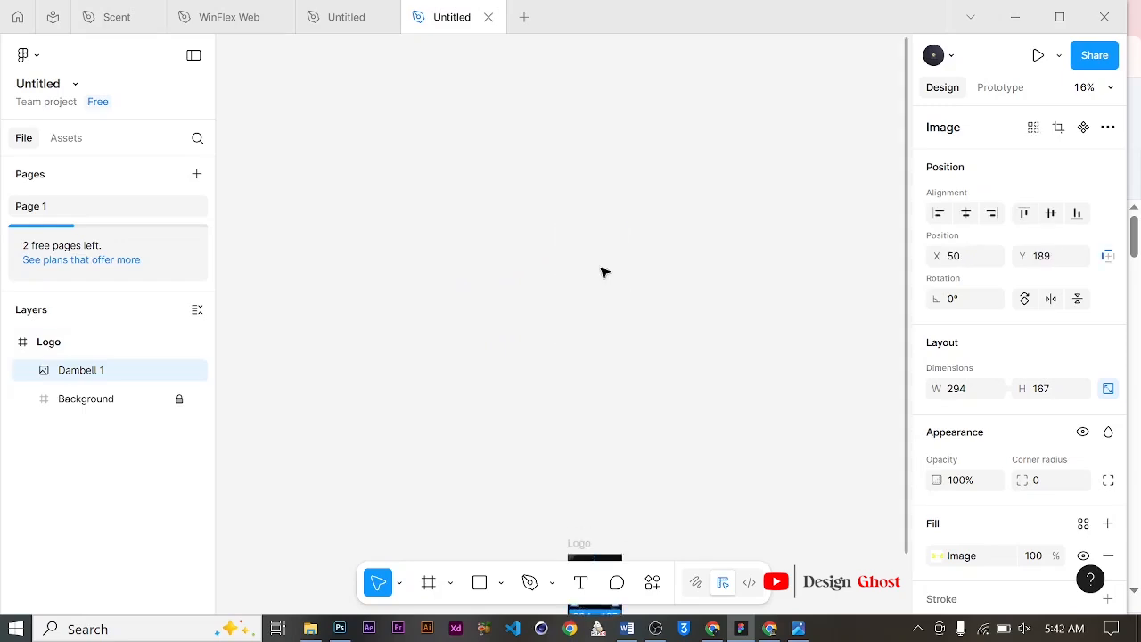
pyautogui.scroll(-5, 597, 334)
pyautogui.scroll(1, 584, 181)
pyautogui.scroll(6, 607, 232)
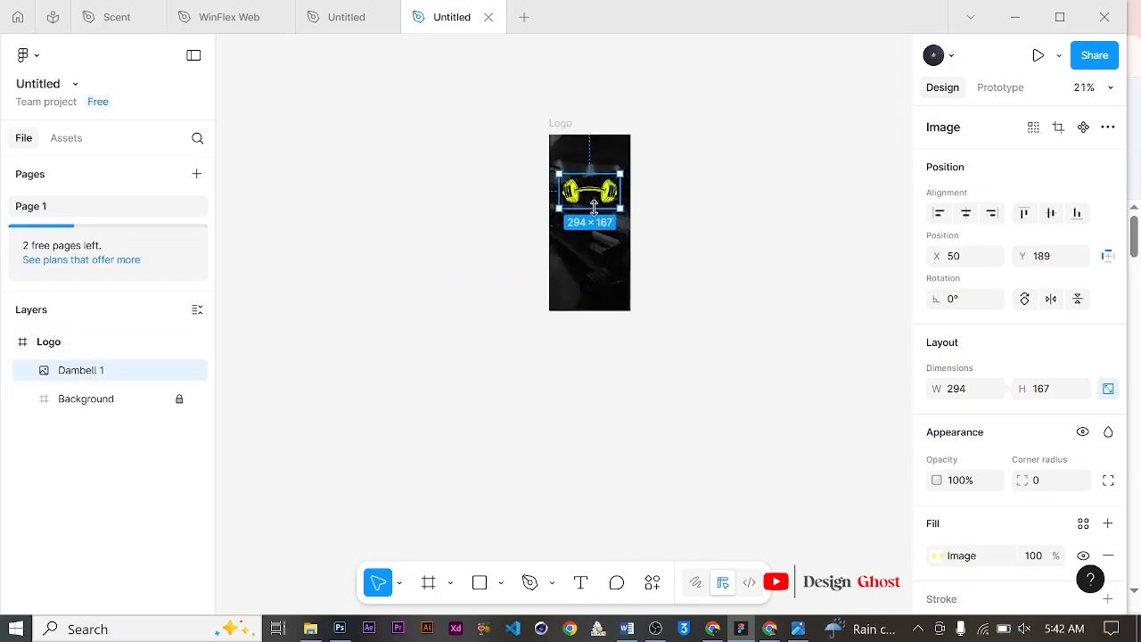
pyautogui.scroll(3, 603, 158)
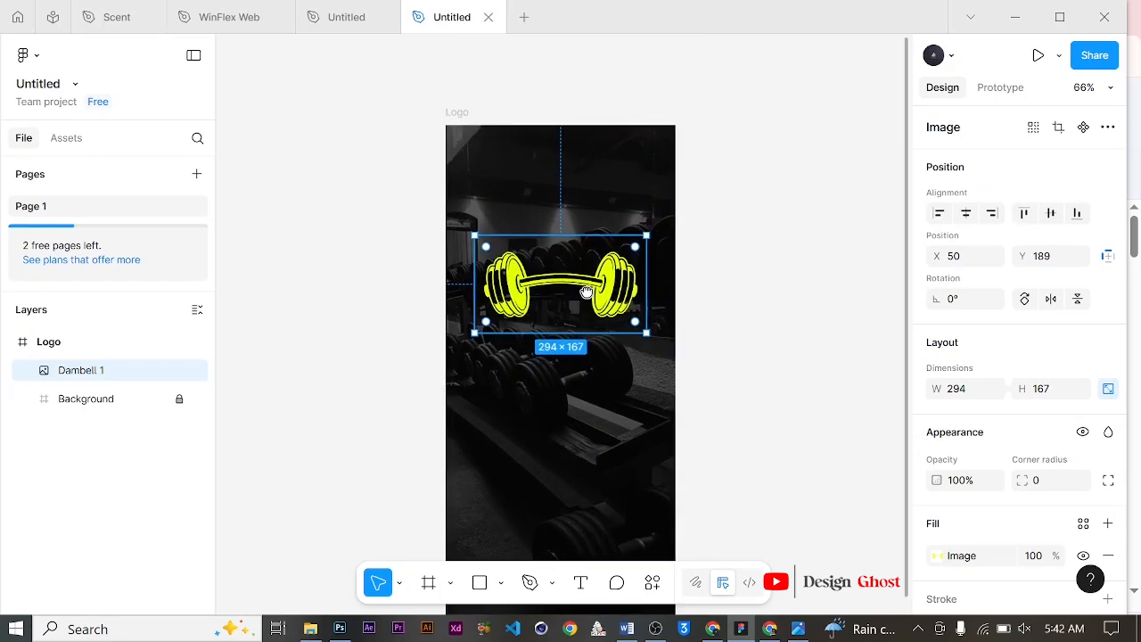
pyautogui.moveTo(645, 234); pyautogui.dragTo(561, 283)
pyautogui.moveTo(549, 323); pyautogui.dragTo(593, 332)
pyautogui.scroll(-3, 642, 321)
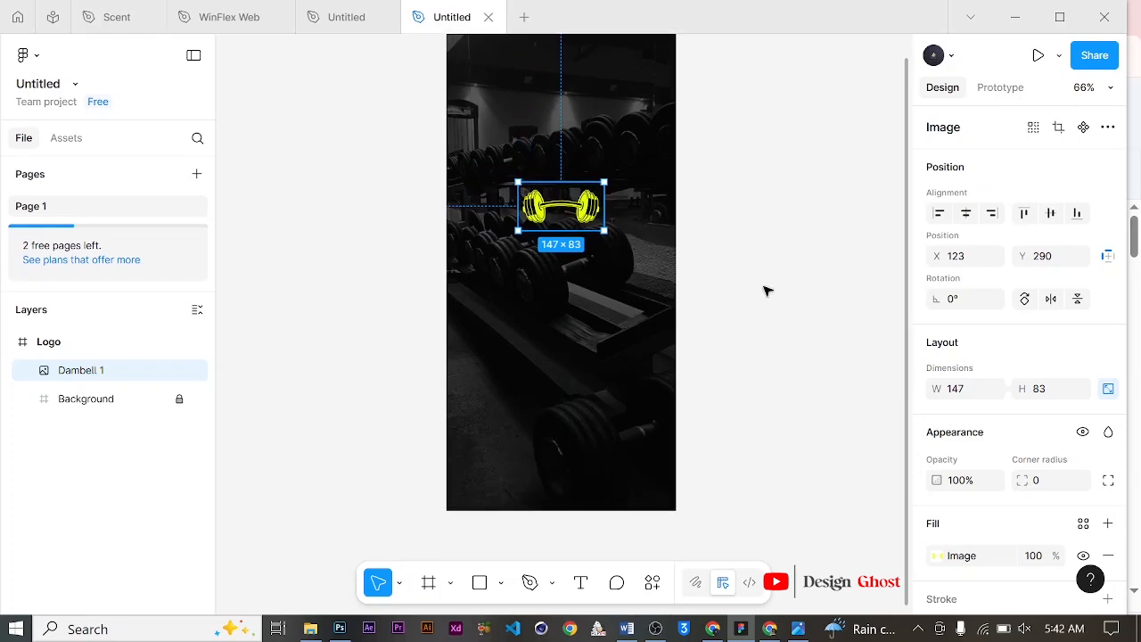
pyautogui.click(764, 288)
# Step: Add a text "Iron & Oak Fitness" below the dumbbell
pyautogui.scroll(1, 555, 293)
pyautogui.scroll(1, 554, 292)
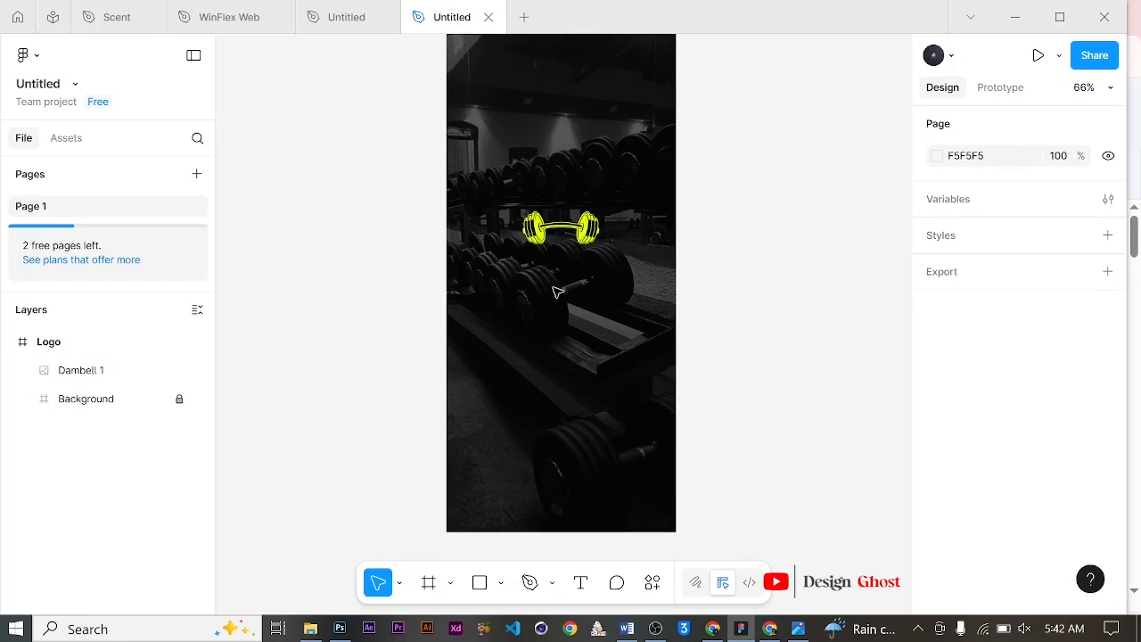
pyautogui.click(581, 582)
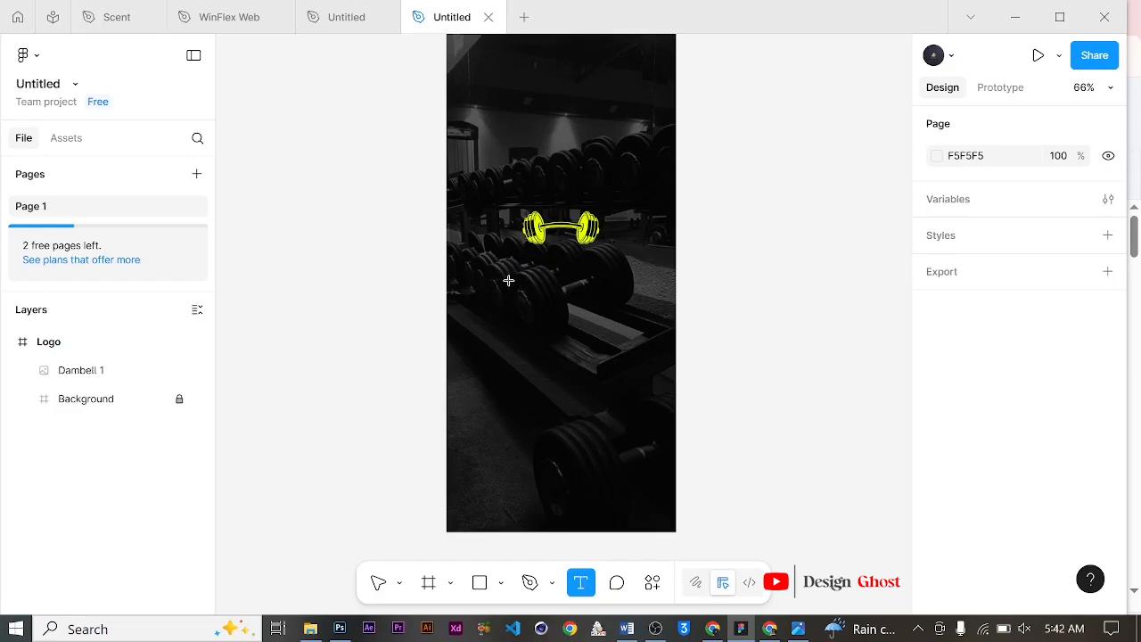
pyautogui.click(807, 335)
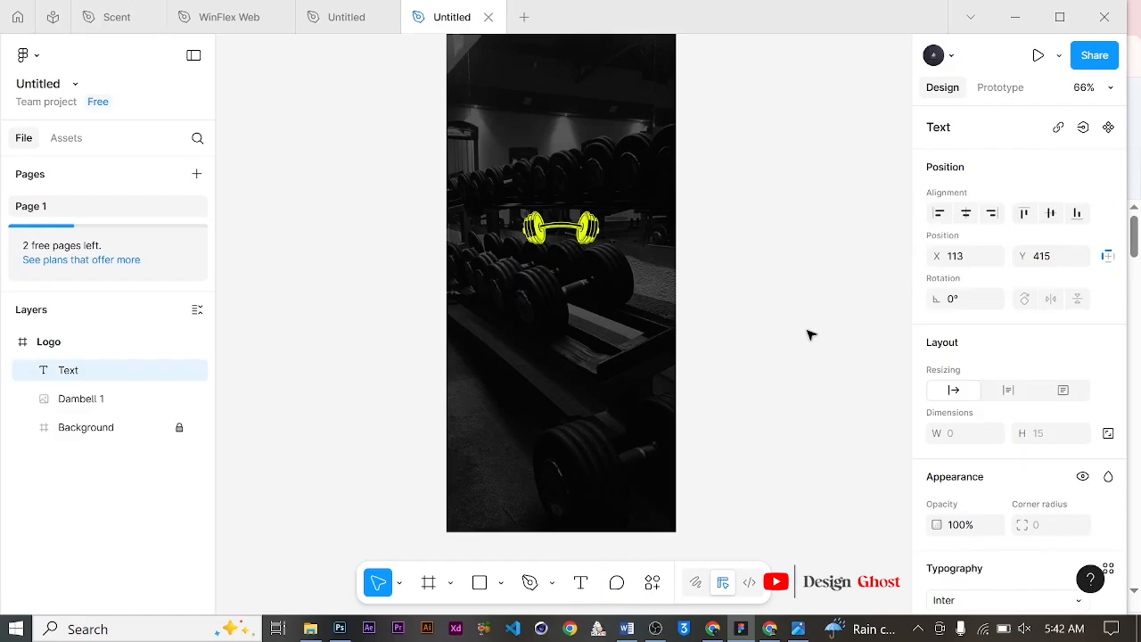
pyautogui.write('Iron & Oak Fi')
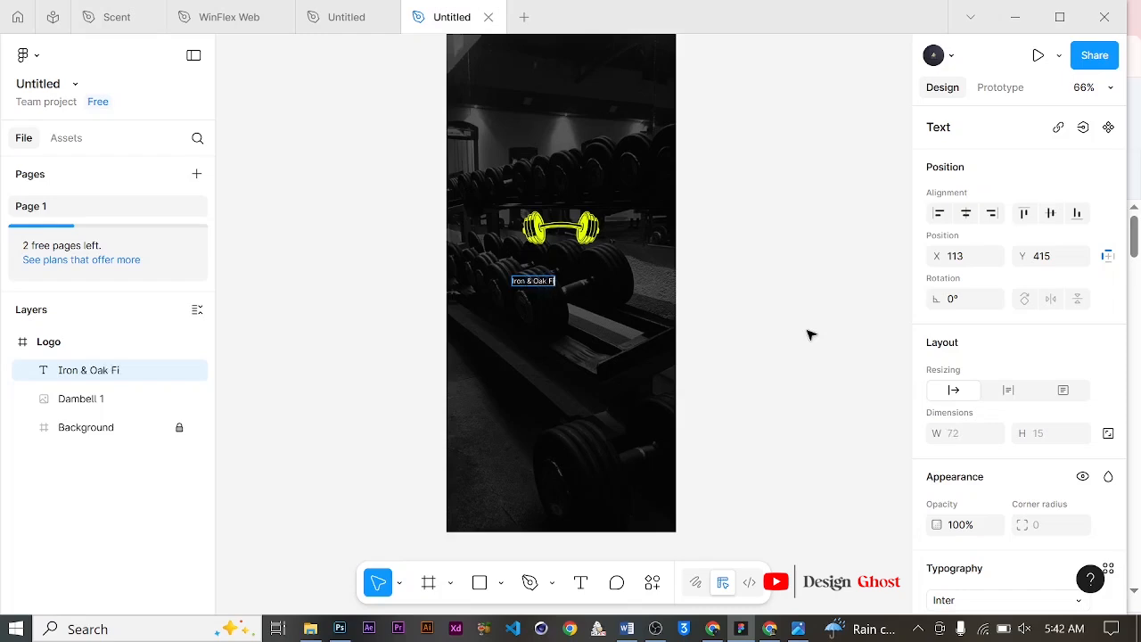
pyautogui.write('tness')
pyautogui.press('Escape')
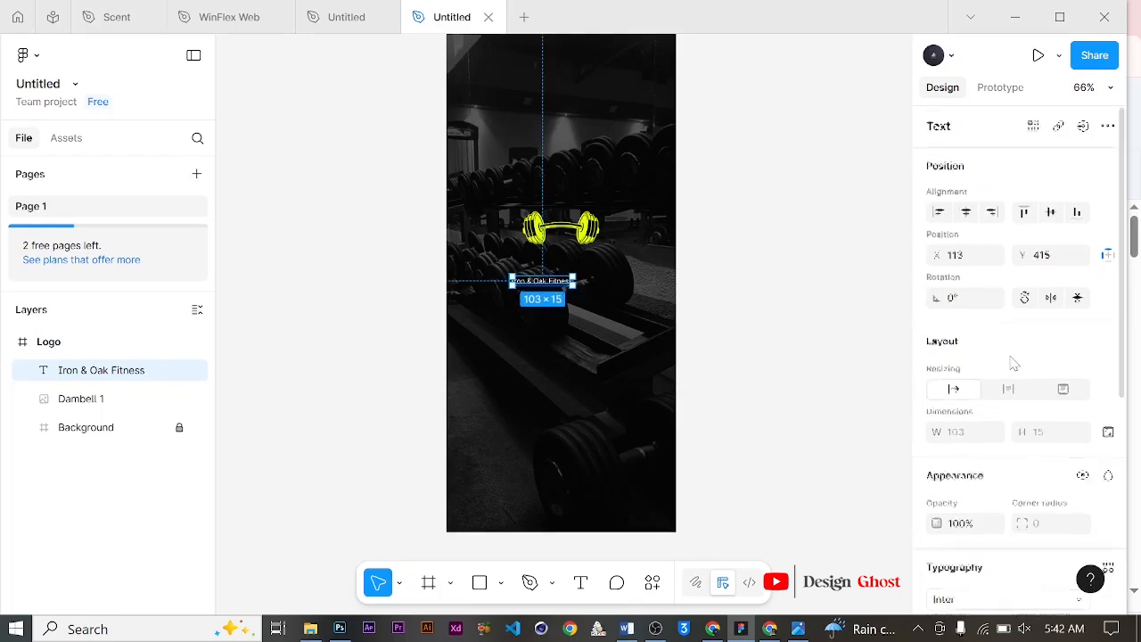
# Step: Set the title's font to Space Grotesk Bold
pyautogui.scroll(-3, 1011, 365)
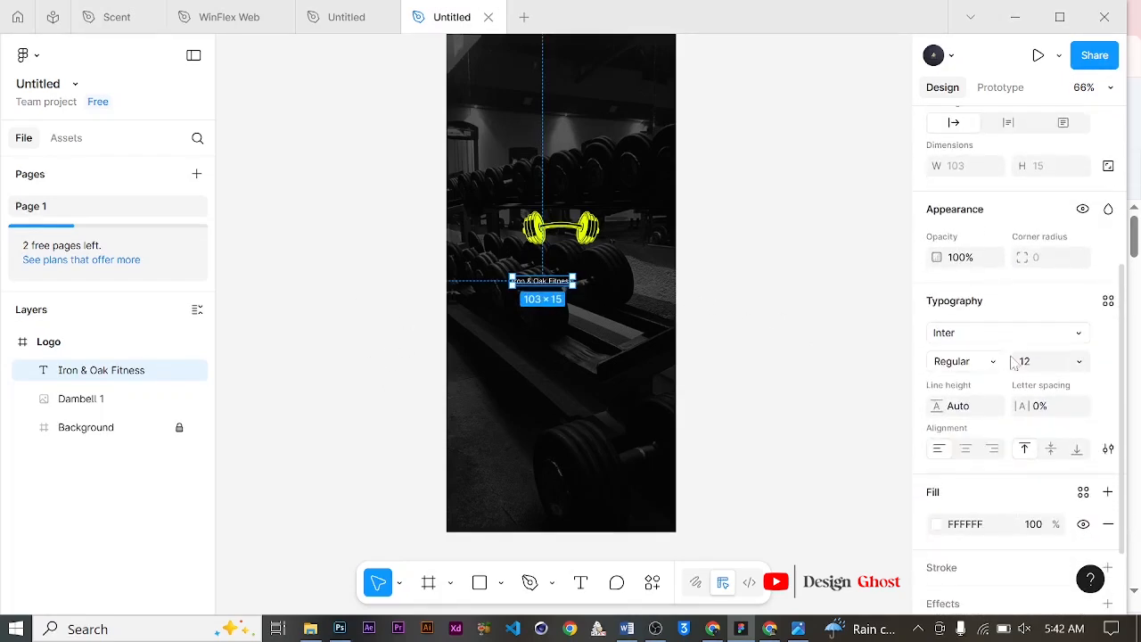
pyautogui.click(1074, 332)
pyautogui.write('S')
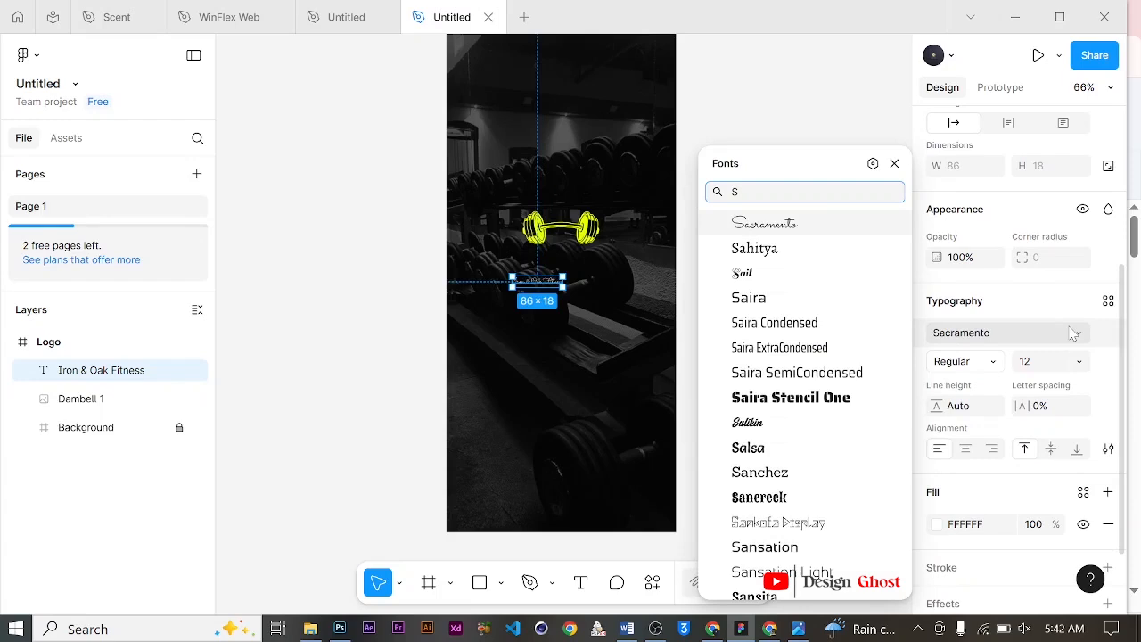
pyautogui.write('pace')
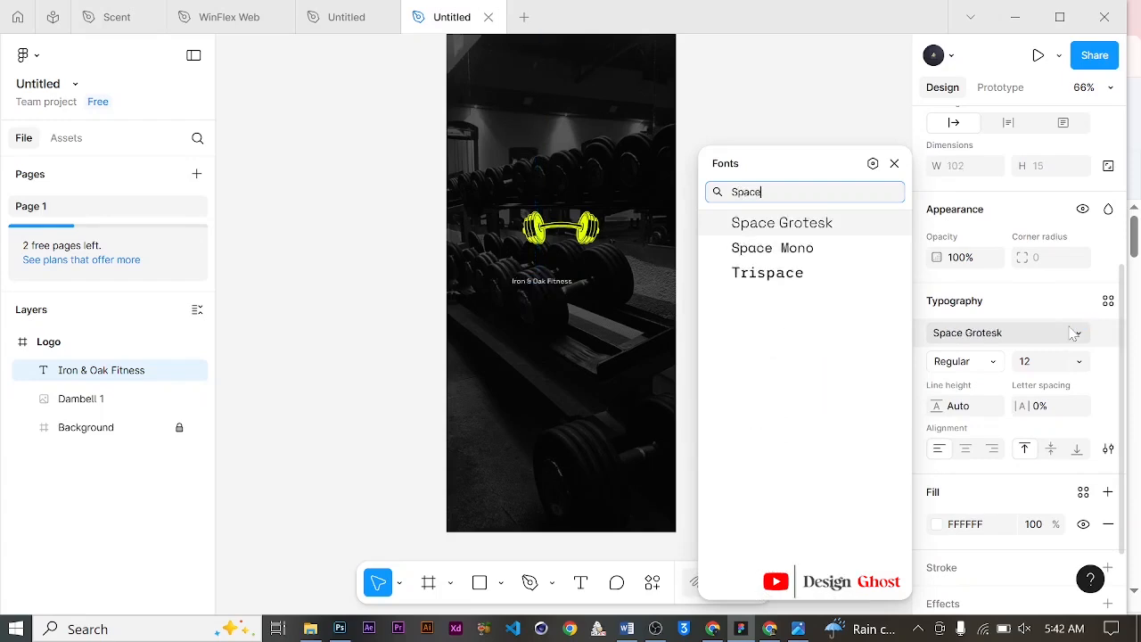
pyautogui.click(822, 223)
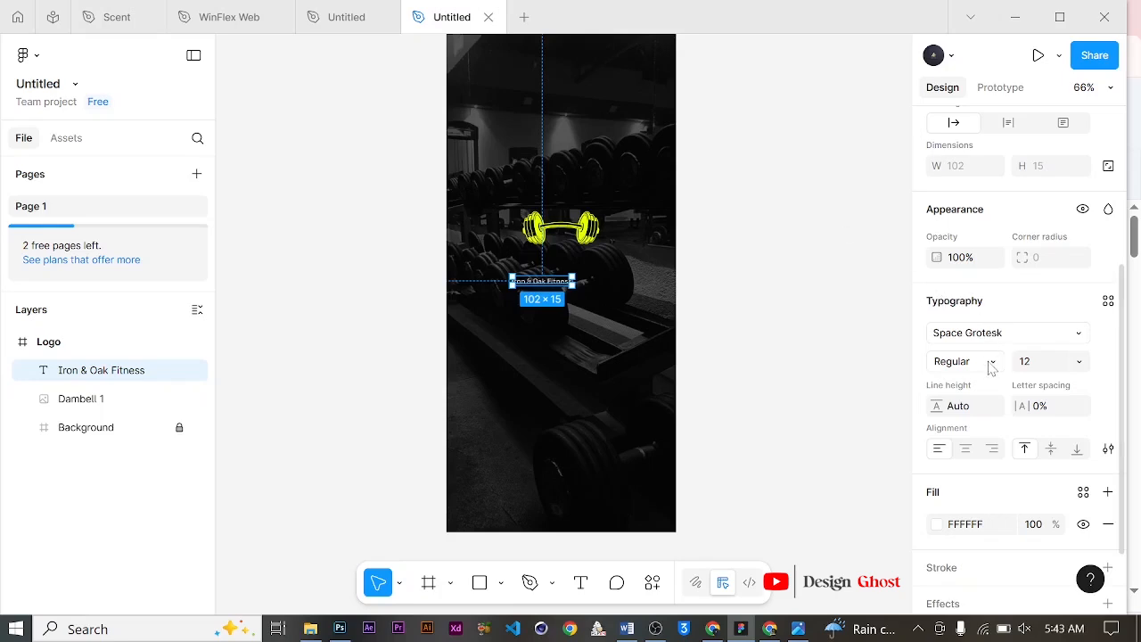
pyautogui.click(990, 362)
pyautogui.click(983, 405)
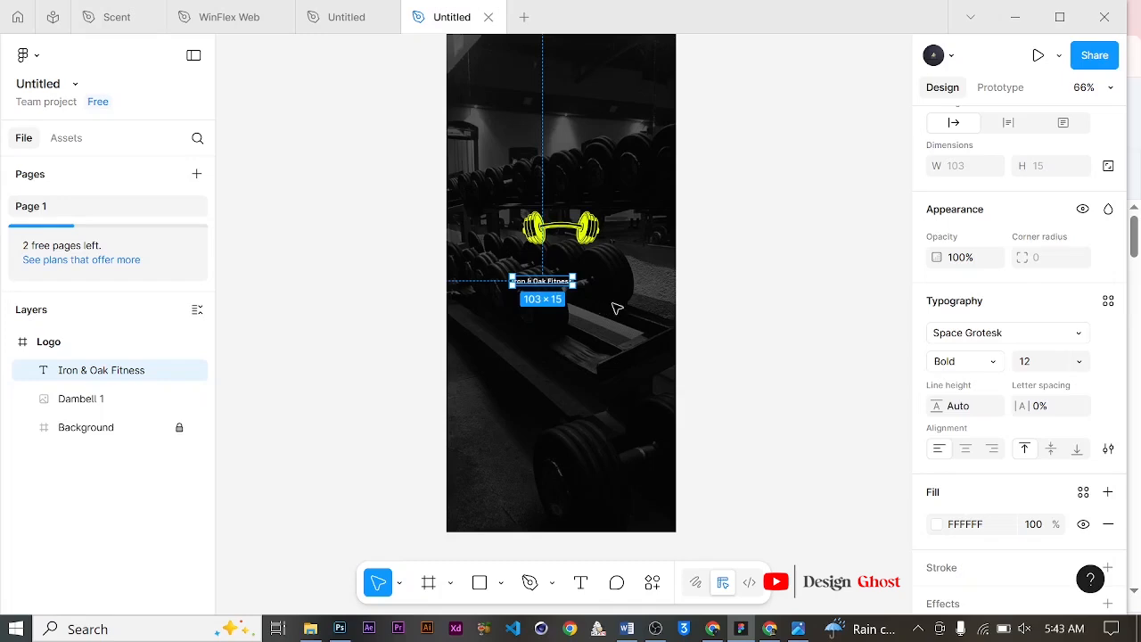
# Step: Check the Typescale site's type scale values in pixels
pyautogui.click(770, 629)
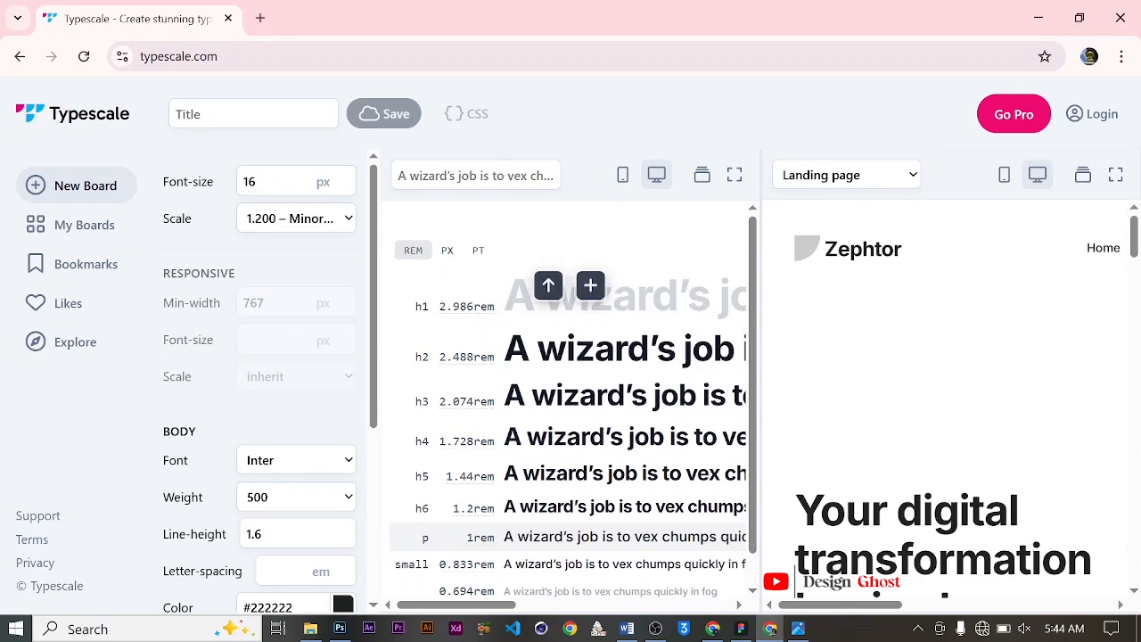
pyautogui.click(447, 251)
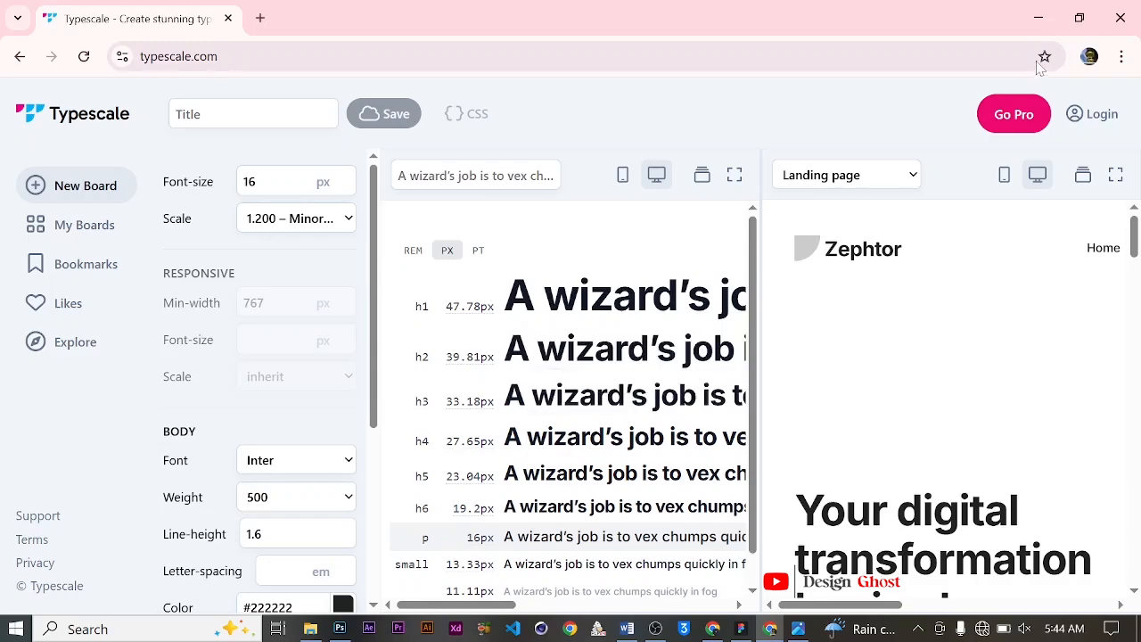
pyautogui.click(1039, 18)
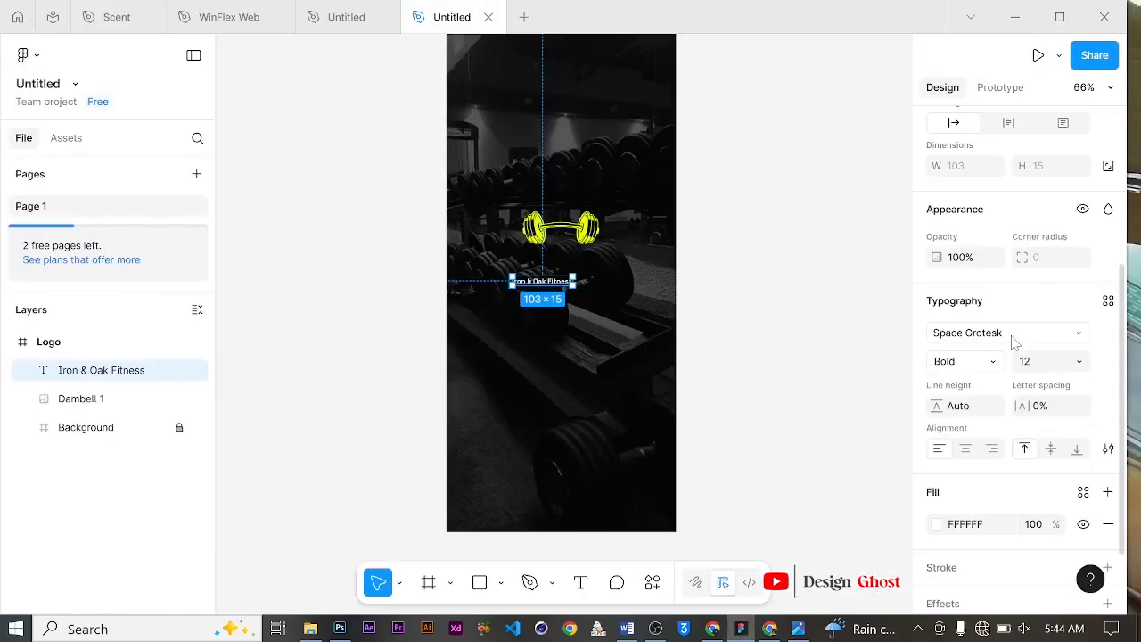
# Step: Set the title's font size to 39 and its line height to 39
pyautogui.click(1078, 365)
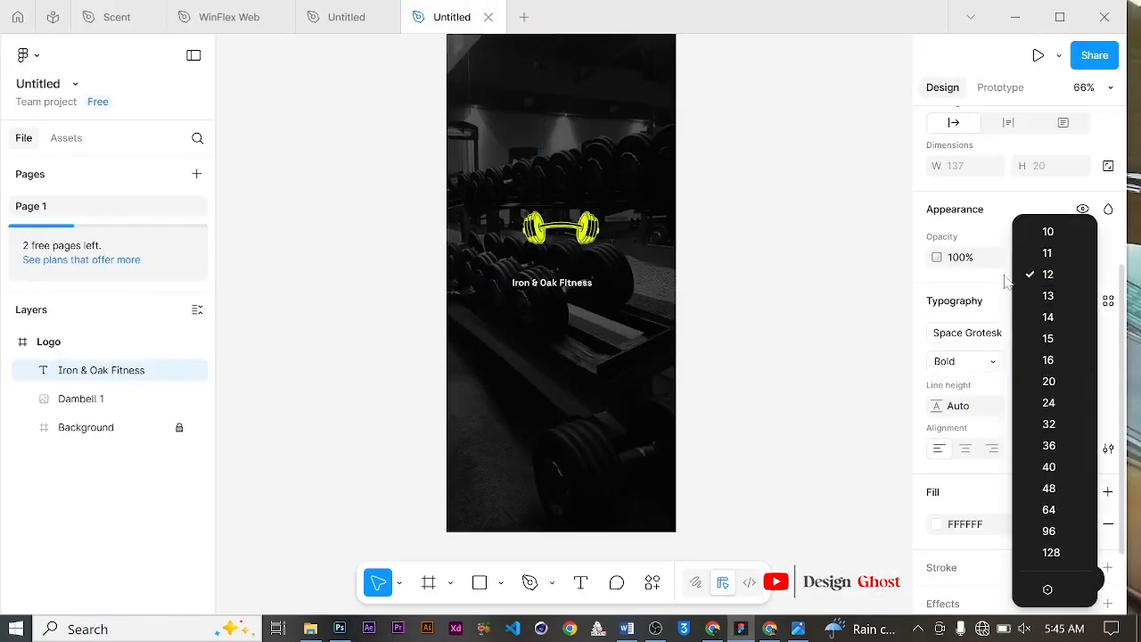
pyautogui.click(906, 344)
pyautogui.click(1040, 367)
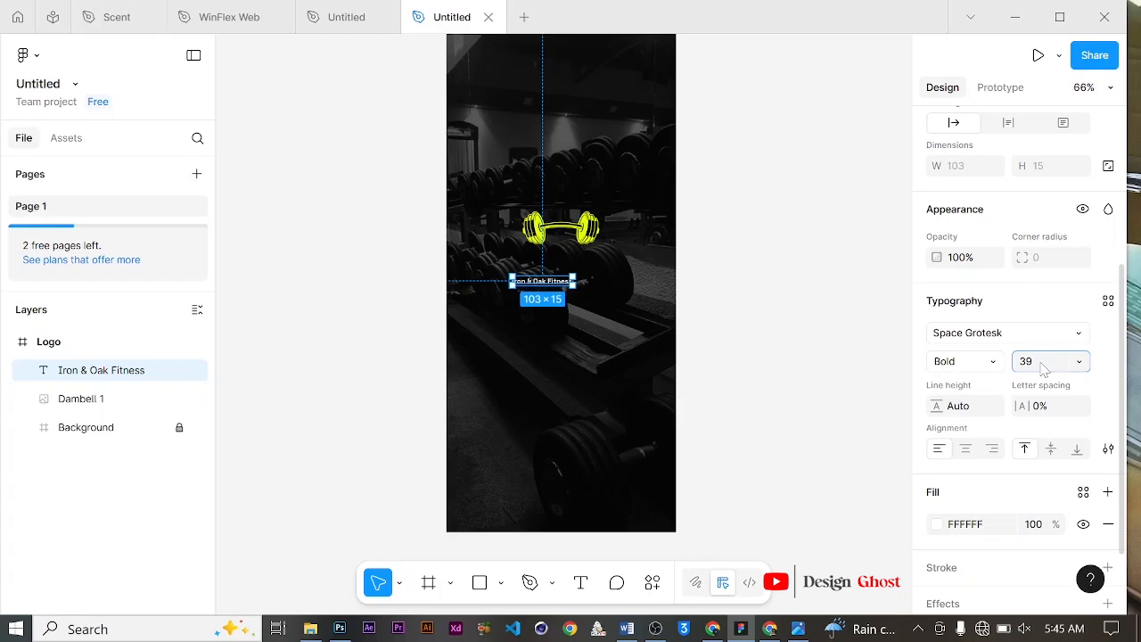
pyautogui.write('39')
pyautogui.press('Return')
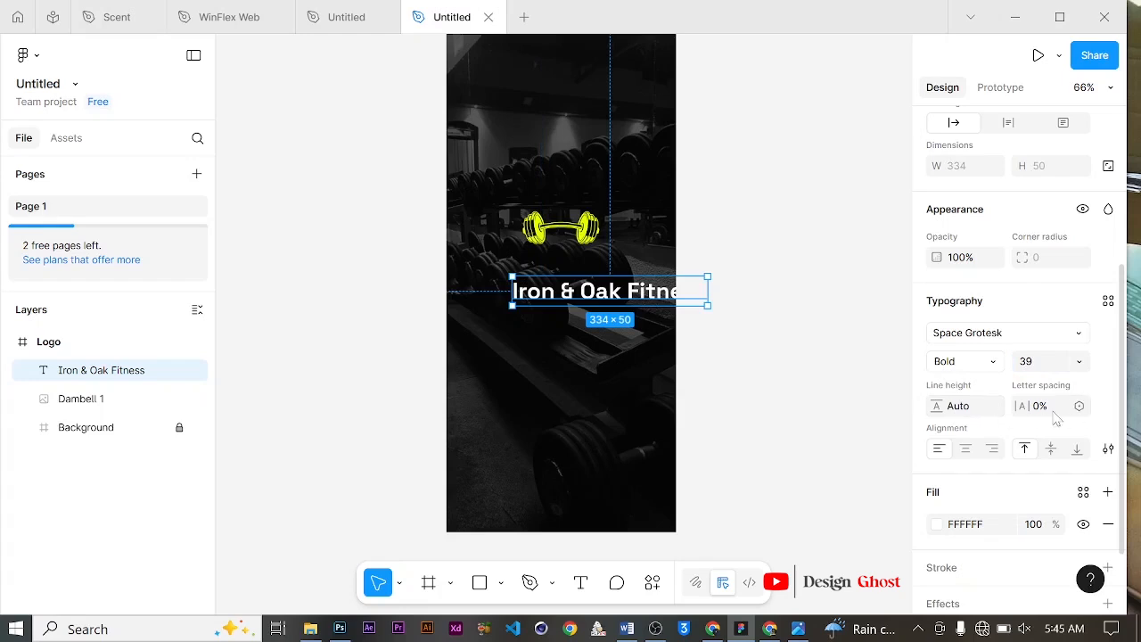
pyautogui.click(954, 408)
pyautogui.press('Return')
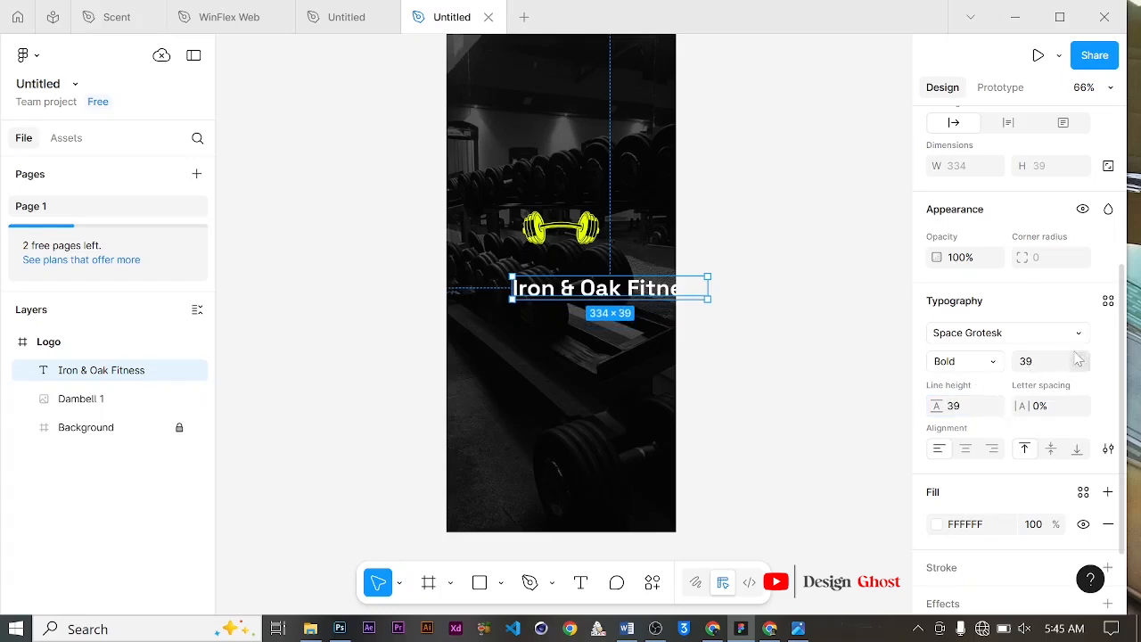
# Step: Break the title onto two lines after "Oak"
pyautogui.click(581, 582)
pyautogui.click(627, 288)
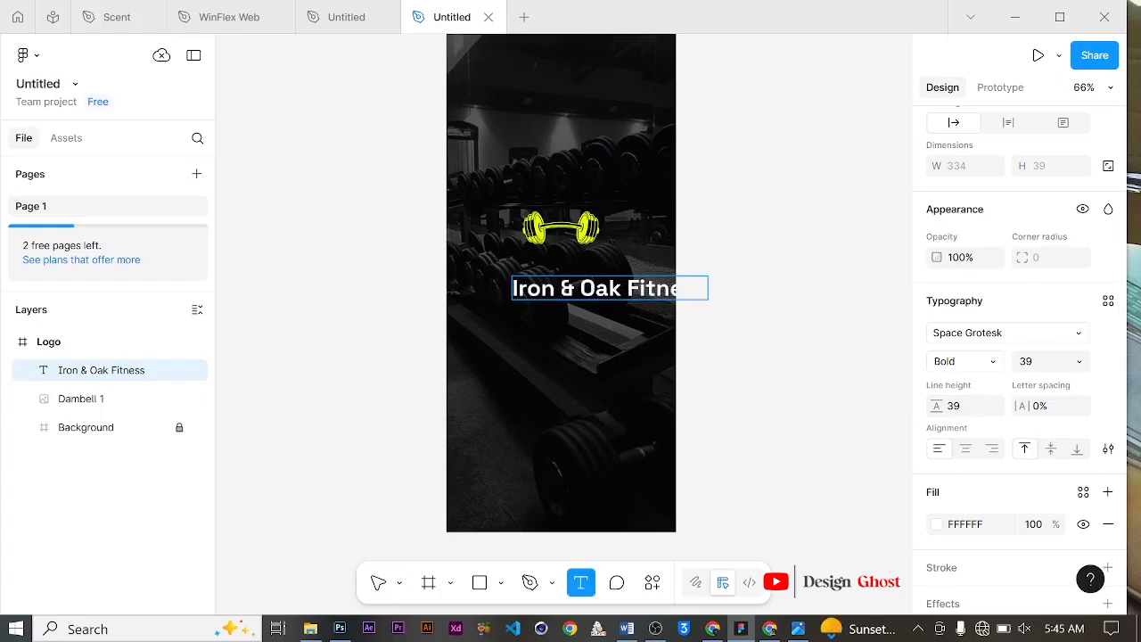
pyautogui.press('Return')
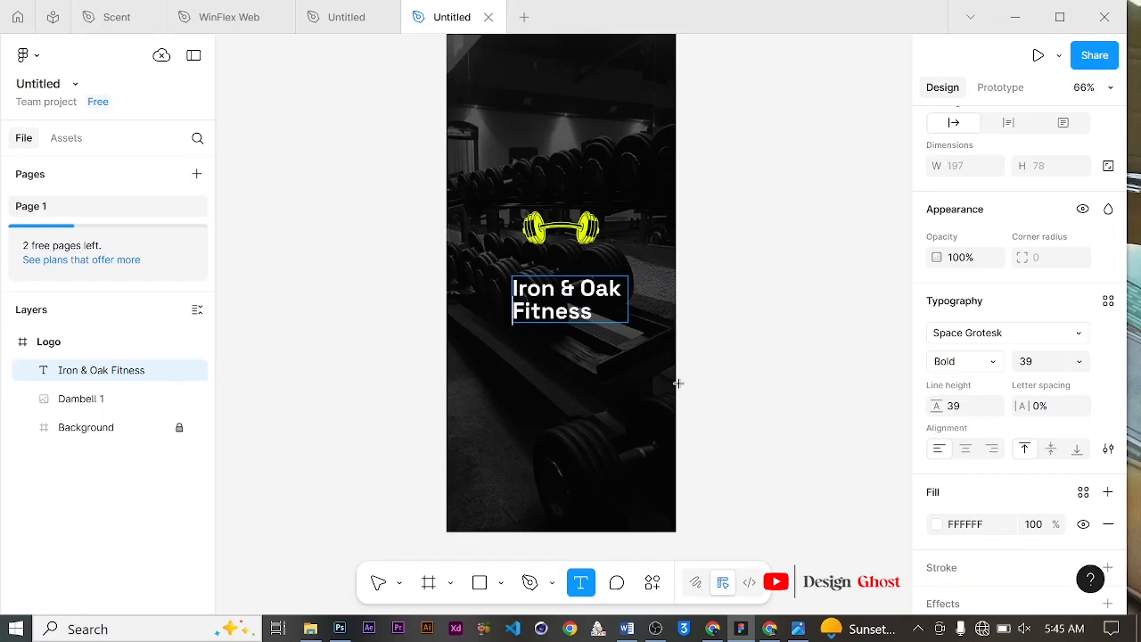
pyautogui.click(378, 582)
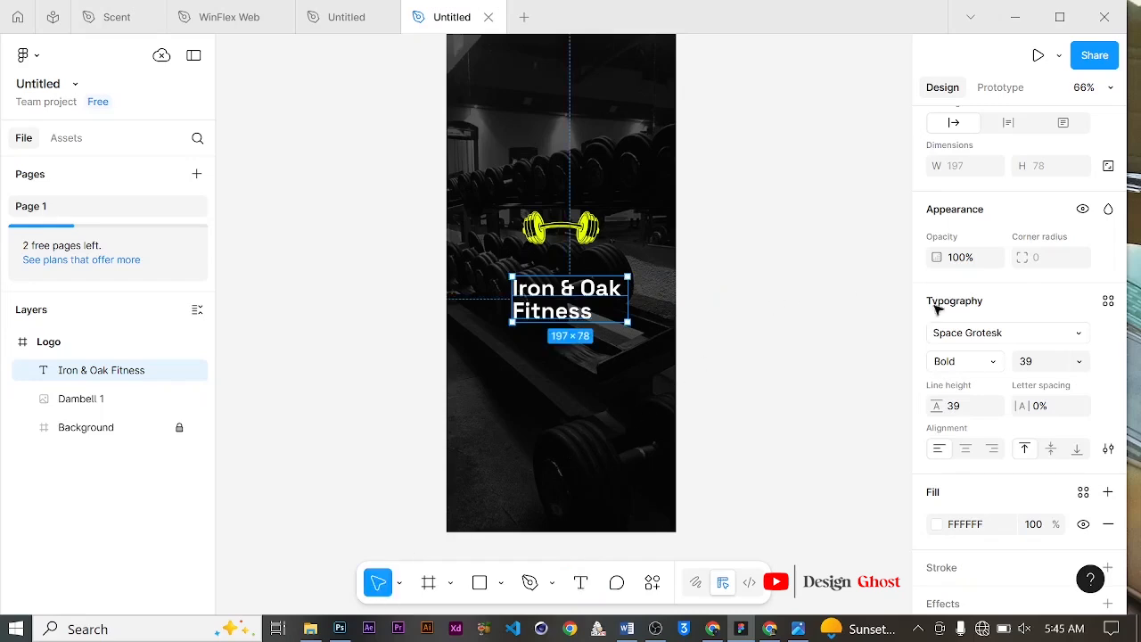
# Step: Set the title's letter spacing to -7%
pyautogui.click(1039, 408)
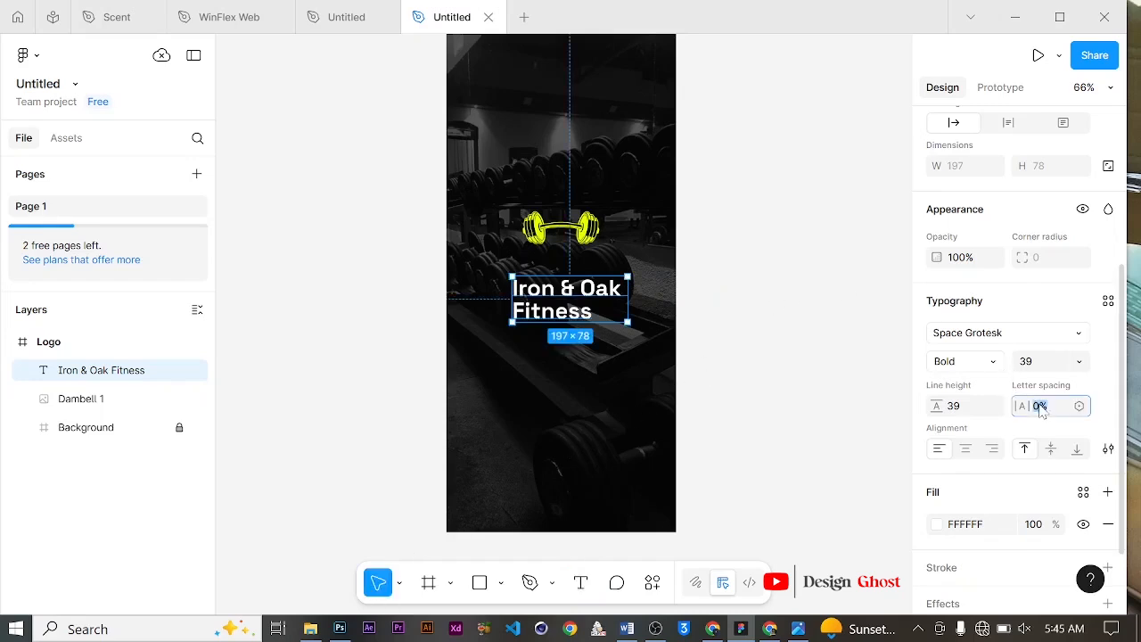
pyautogui.write('-7')
pyautogui.press('Return')
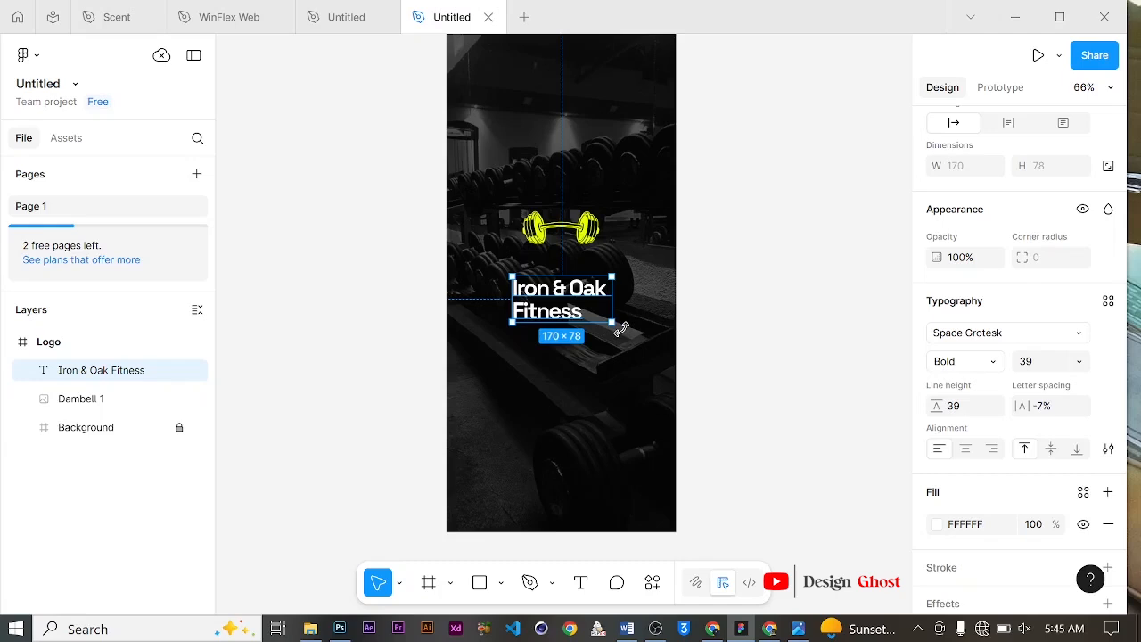
# Step: Select all of the title's text and center-align it
pyautogui.scroll(3, 1002, 289)
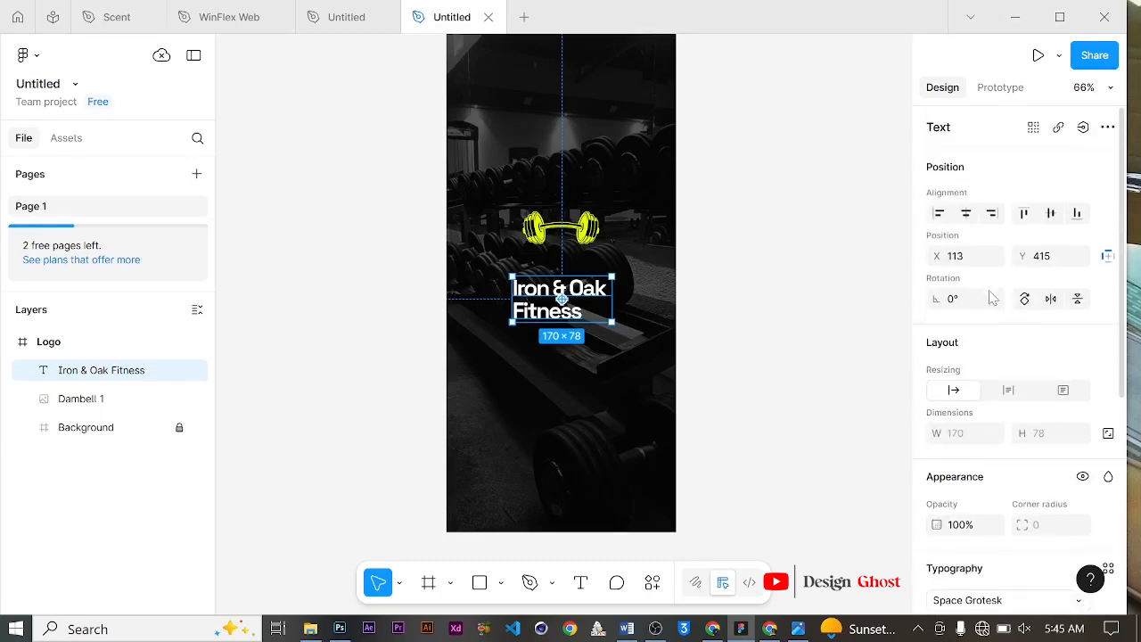
pyautogui.click(580, 582)
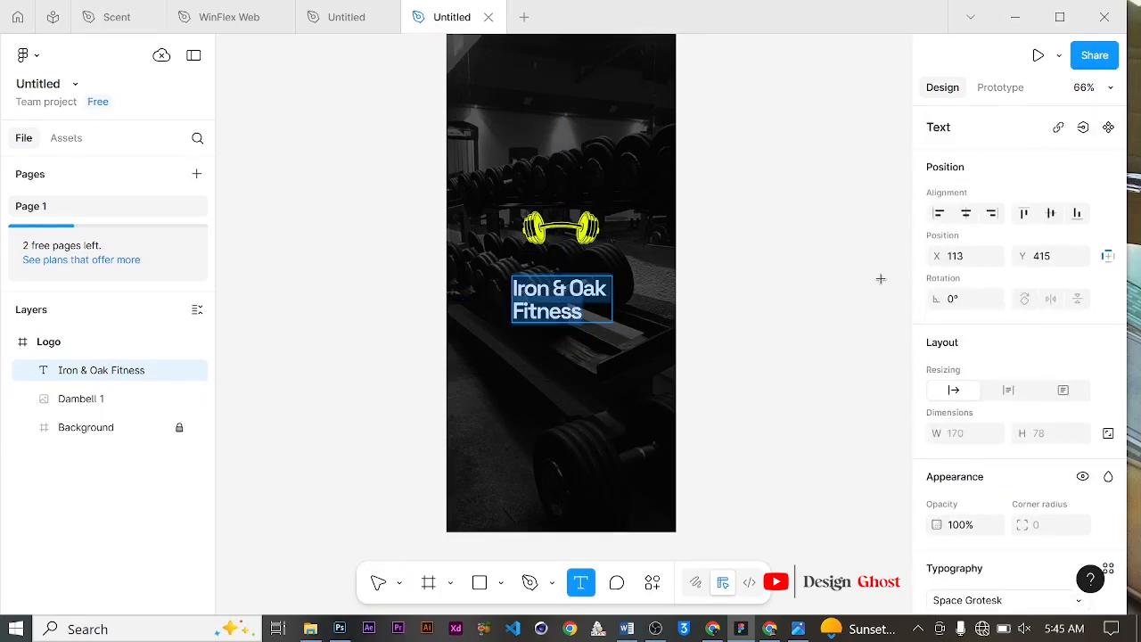
pyautogui.scroll(-2, 990, 223)
pyautogui.scroll(2, 987, 170)
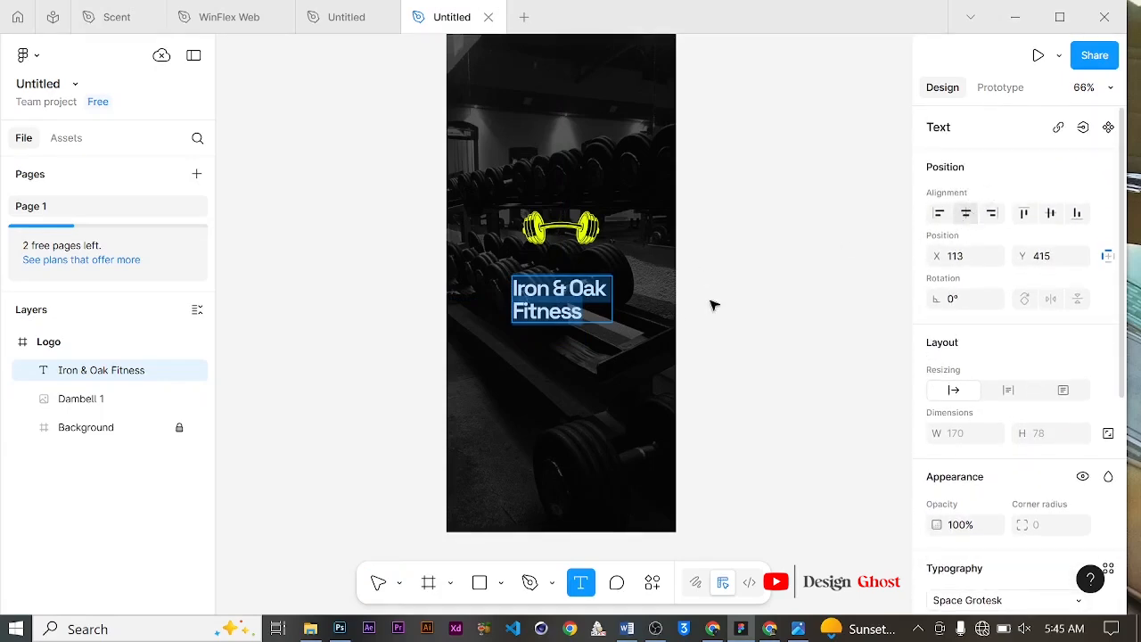
pyautogui.press('Left')
pyautogui.click(568, 288)
pyautogui.hotkey('ctrl', 'a')
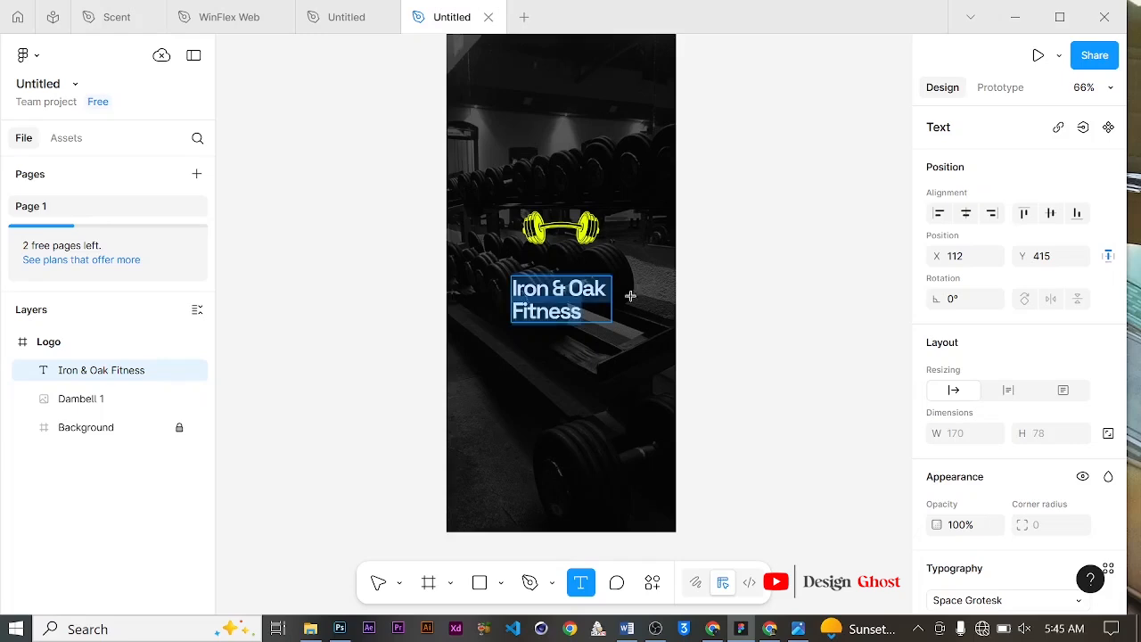
pyautogui.scroll(-3, 958, 312)
pyautogui.scroll(1, 958, 312)
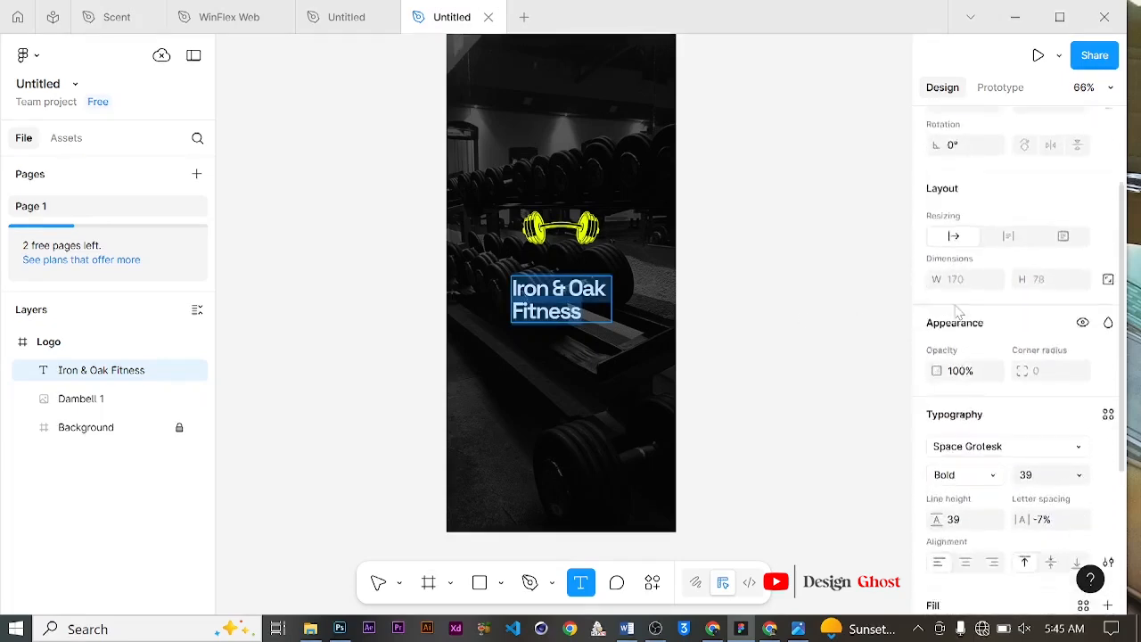
pyautogui.scroll(-3, 958, 312)
pyautogui.click(966, 358)
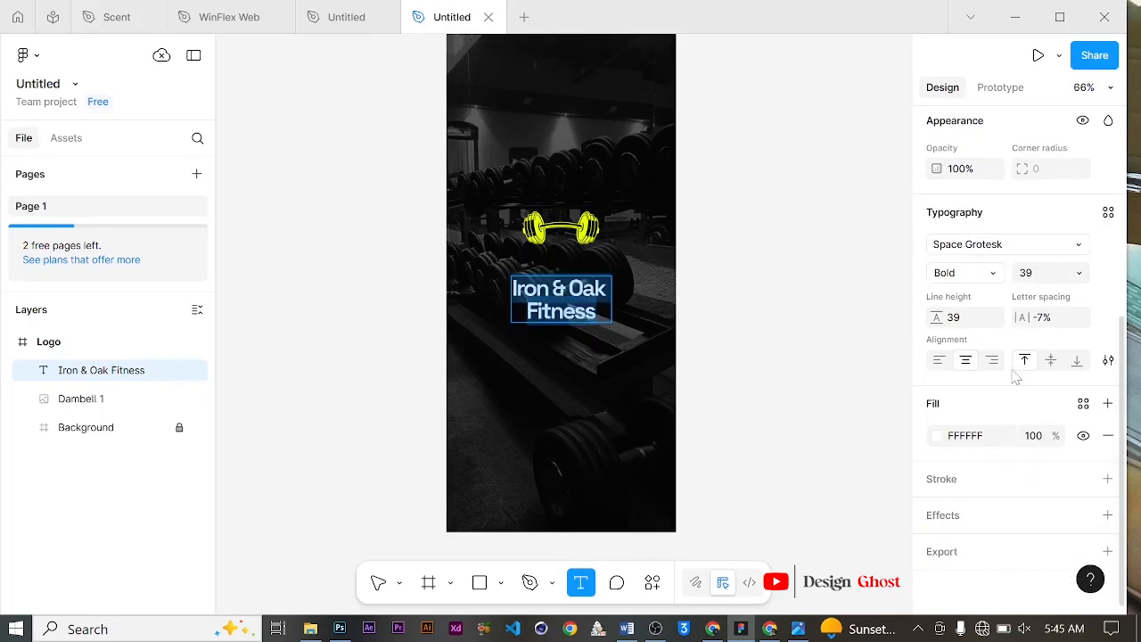
# Step: Set the title's fill colour to E1FF00
pyautogui.click(937, 436)
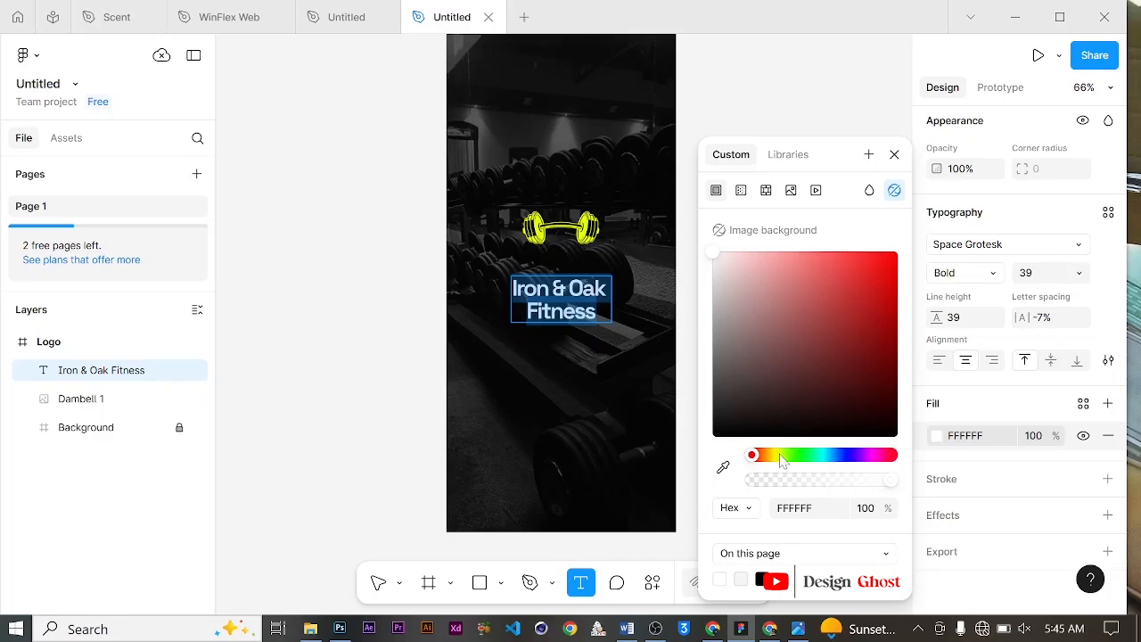
pyautogui.click(795, 508)
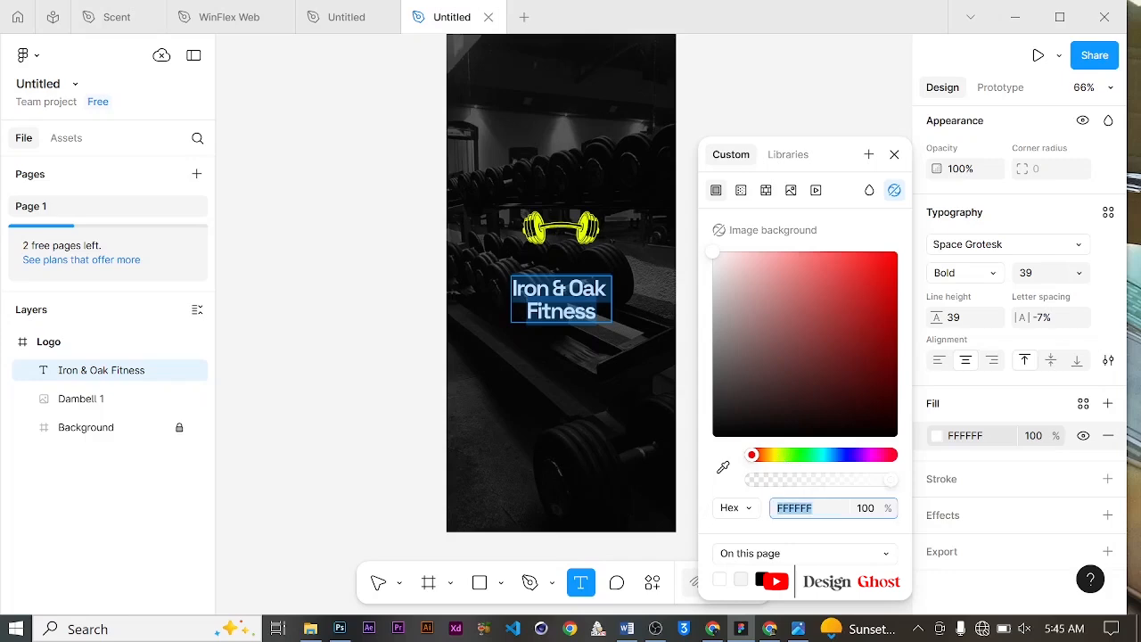
pyautogui.write('e')
pyautogui.write('iff00')
pyautogui.press('BackSpace')
pyautogui.write('1ff00')
pyautogui.press('Return')
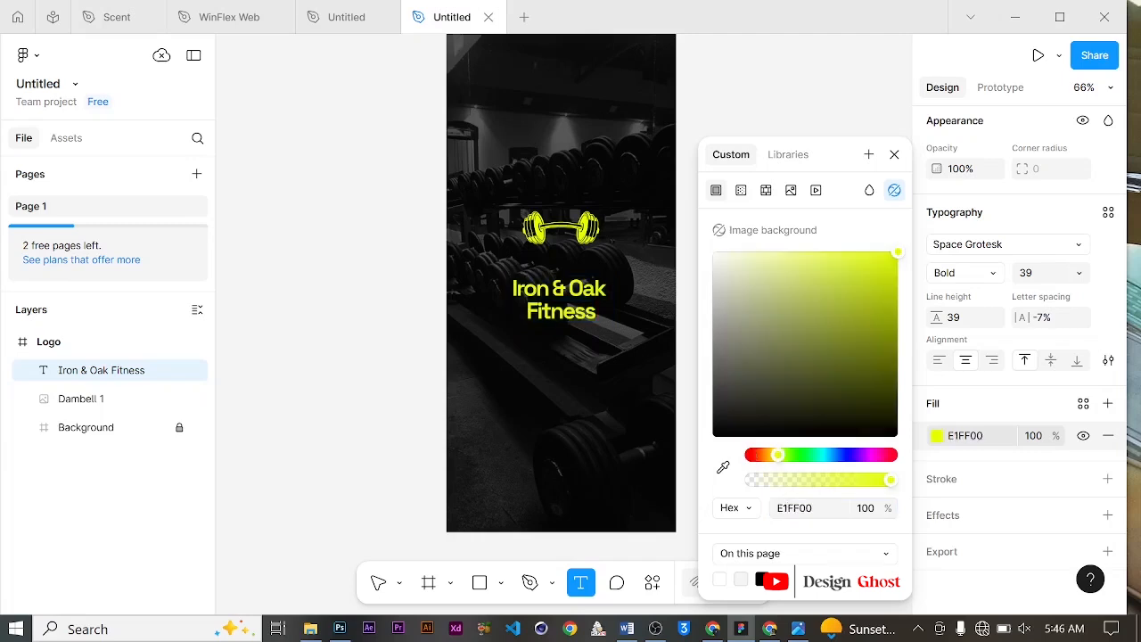
pyautogui.click(894, 154)
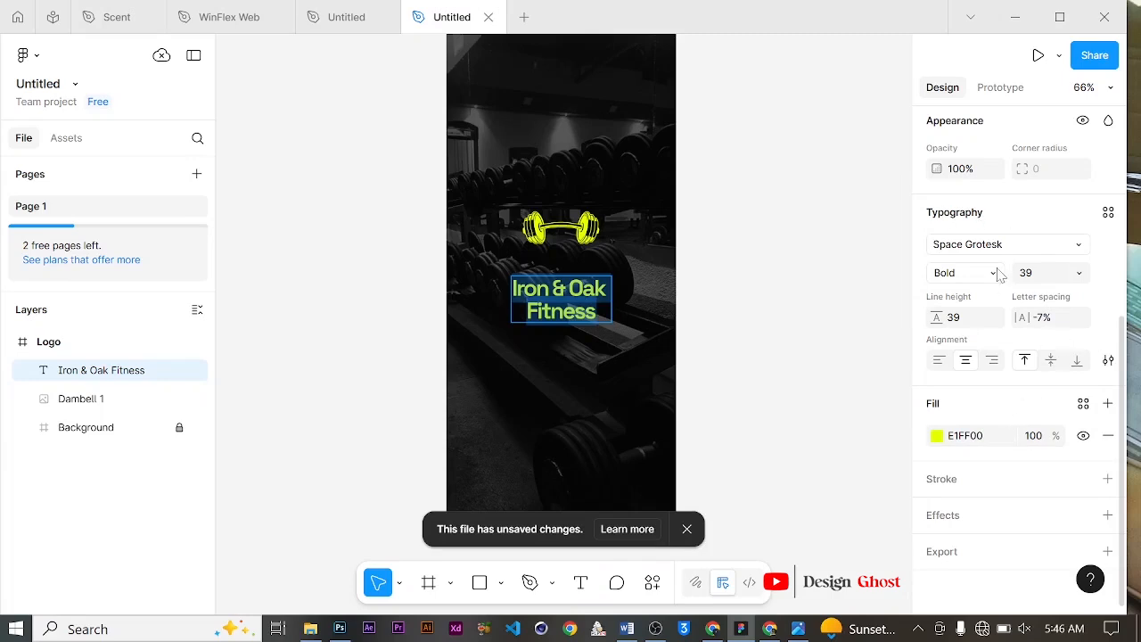
# Step: Create a new text style named H2 from the title's formatting
pyautogui.click(1108, 213)
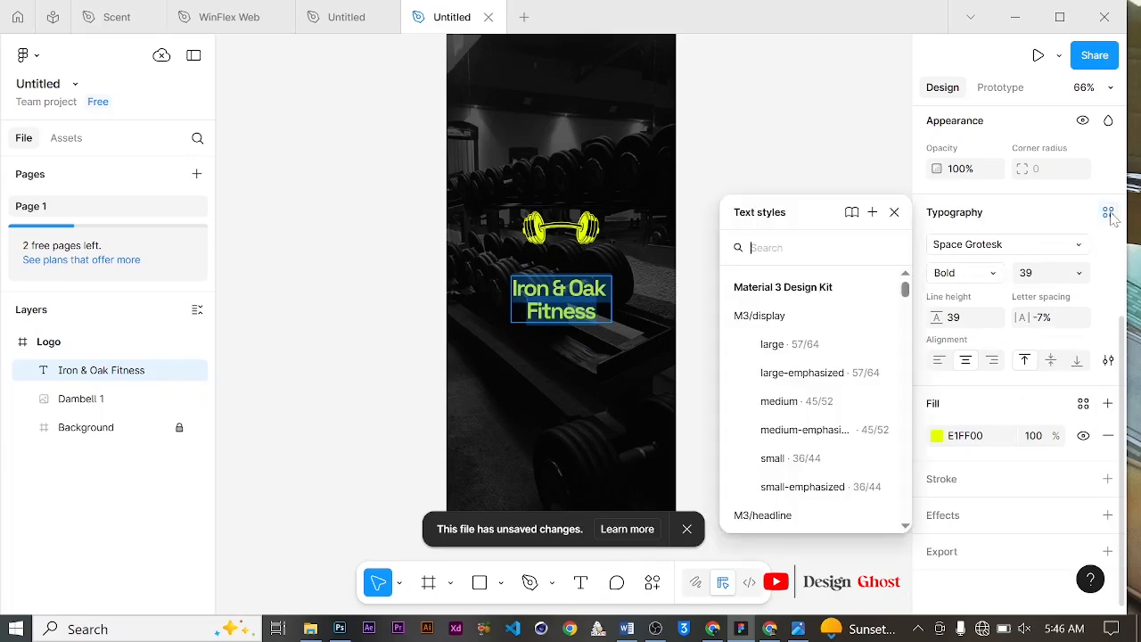
pyautogui.click(872, 212)
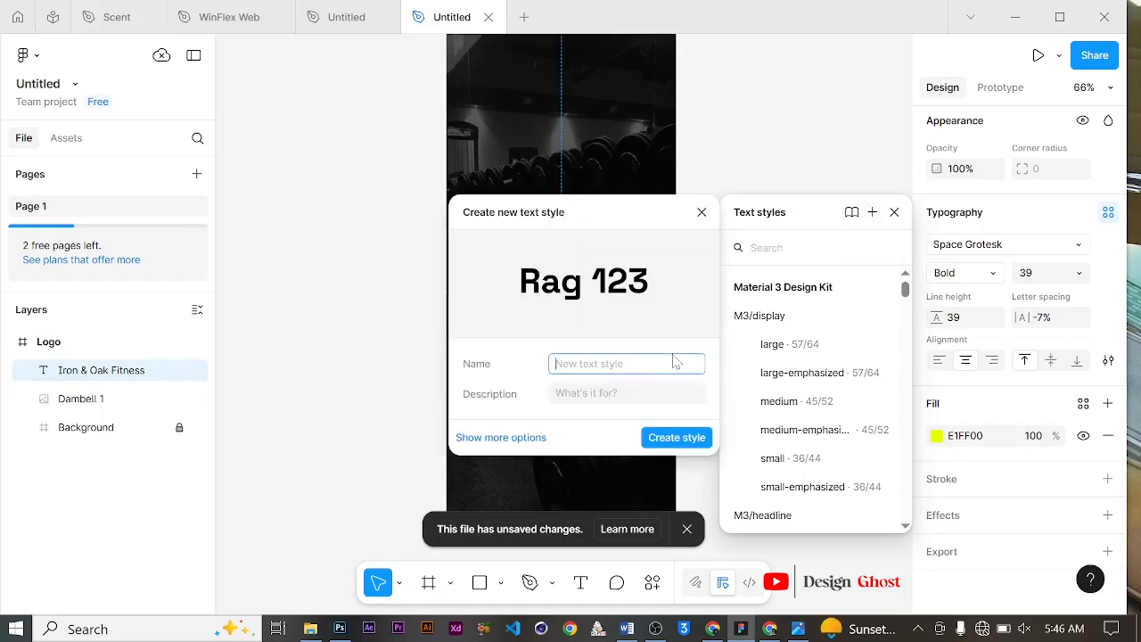
pyautogui.write('H')
pyautogui.press('BackSpace')
pyautogui.write('H2')
pyautogui.click(686, 438)
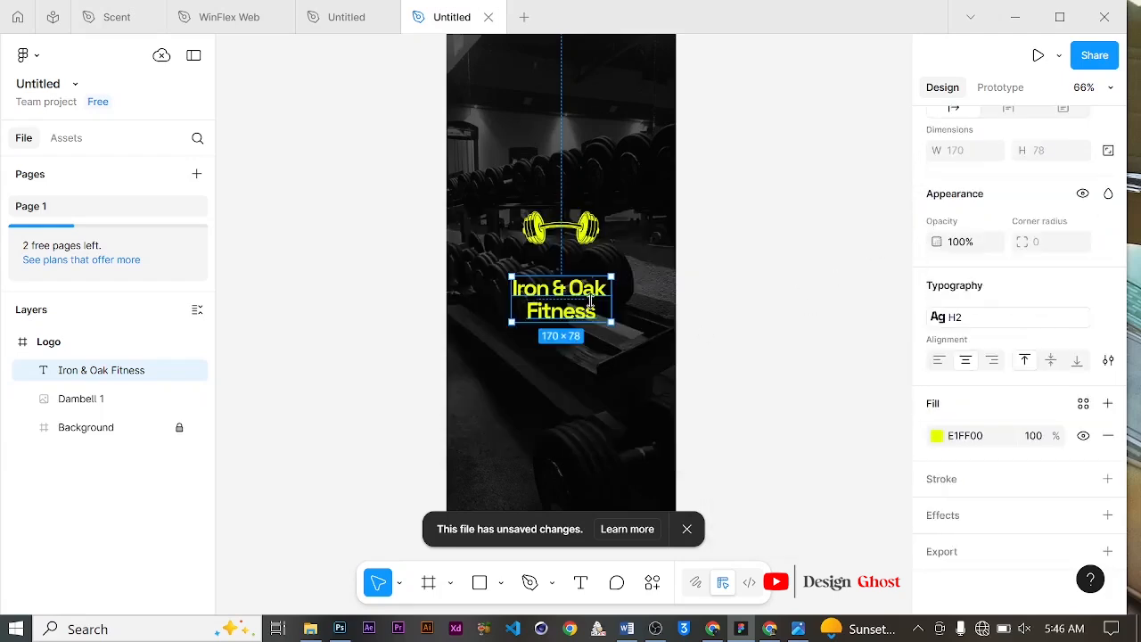
# Step: Move the title up so it sits just below the dumbbell
pyautogui.moveTo(580, 309); pyautogui.dragTo(576, 285)
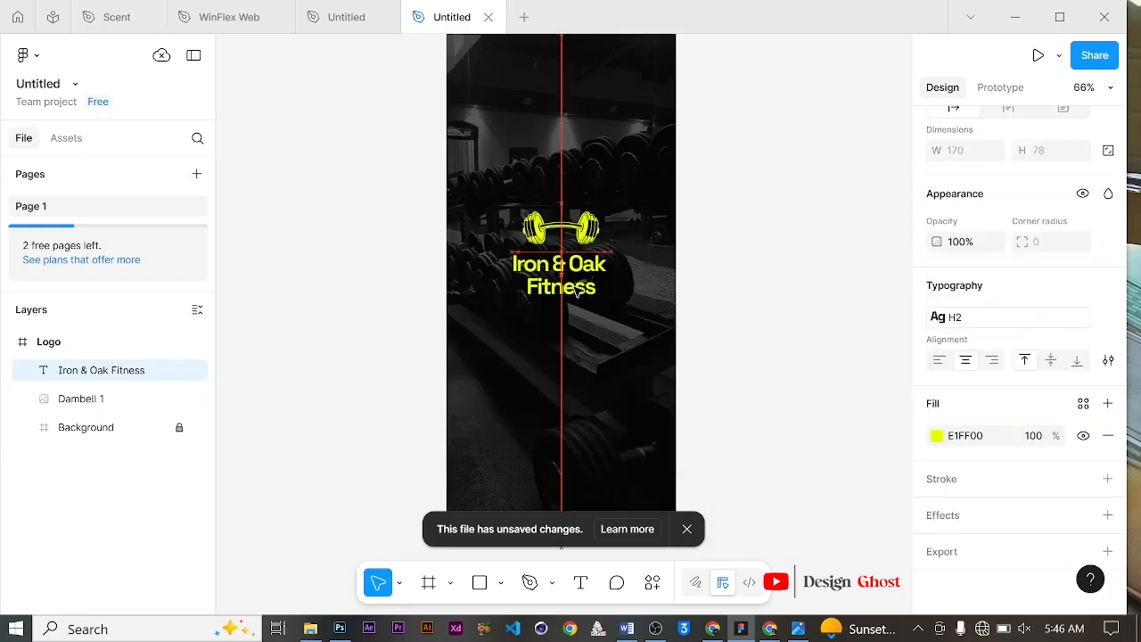
pyautogui.scroll(1, 588, 254)
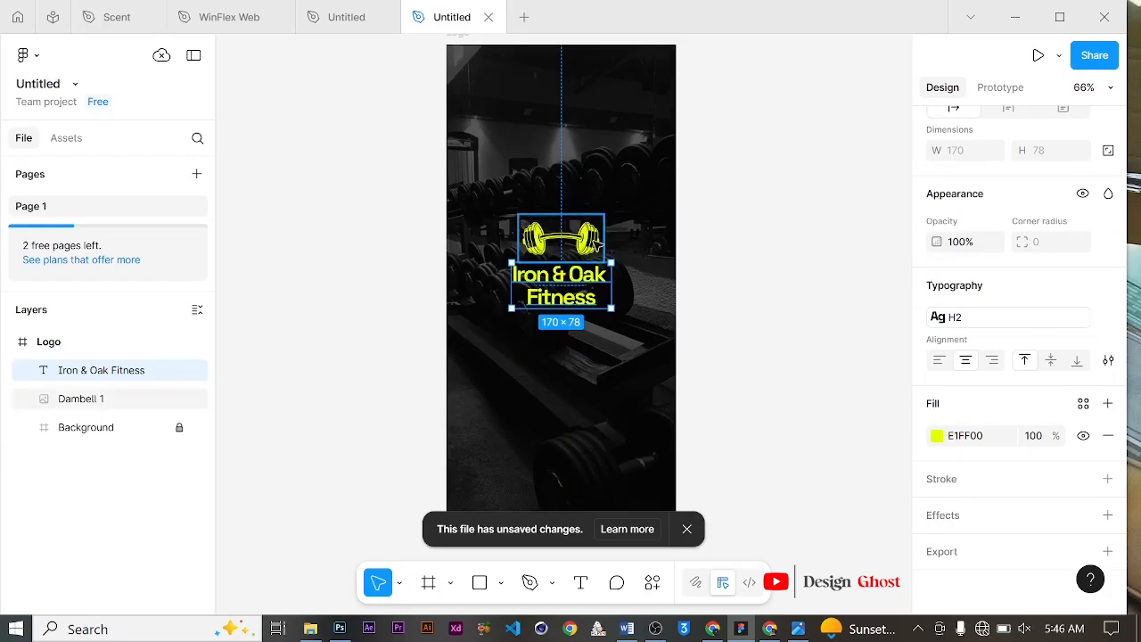
pyautogui.scroll(2, 592, 241)
pyautogui.scroll(1, 593, 242)
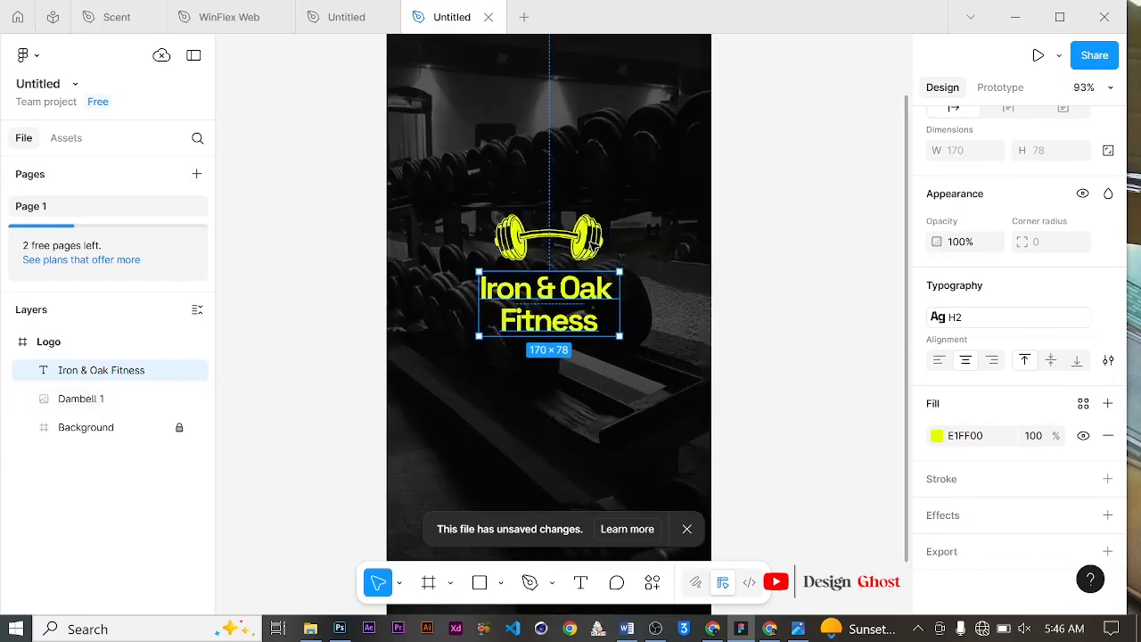
# Step: Resize the dumbbell image to about 128 × 73
pyautogui.click(599, 253)
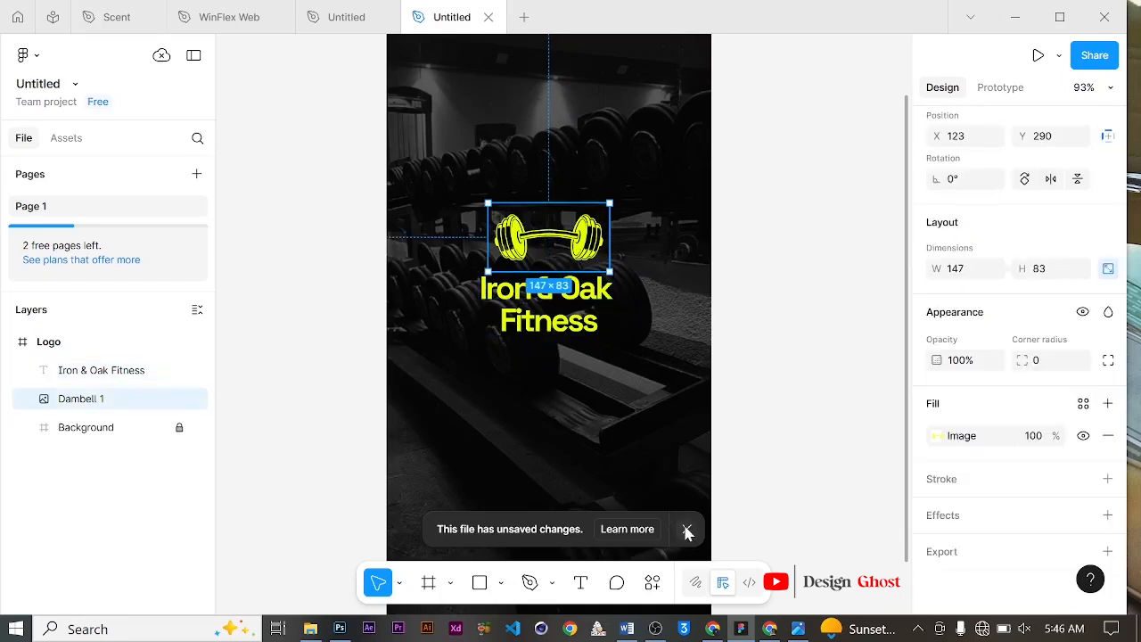
pyautogui.click(686, 528)
pyautogui.scroll(1, 603, 271)
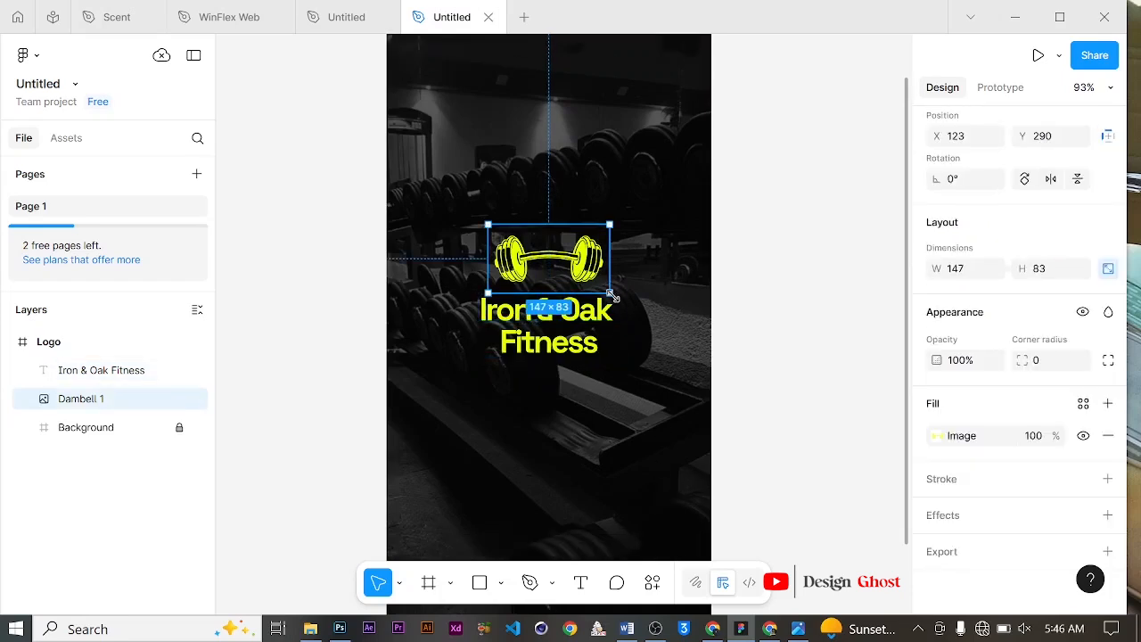
pyautogui.moveTo(608, 292); pyautogui.dragTo(575, 272)
pyautogui.moveTo(567, 268); pyautogui.dragTo(567, 268)
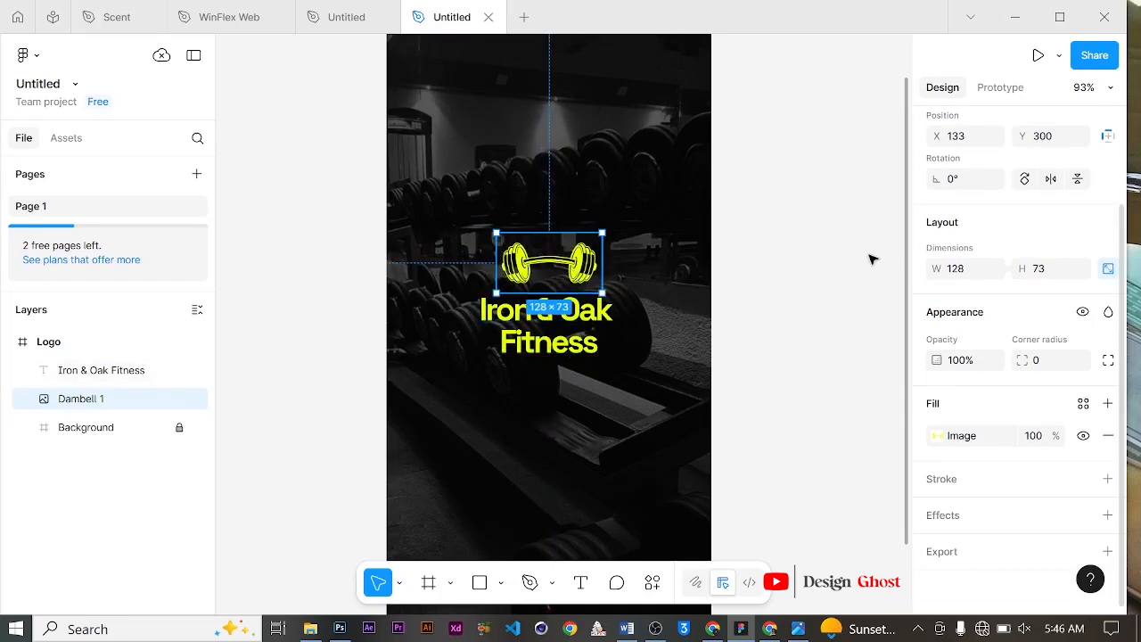
pyautogui.scroll(1, 878, 256)
pyautogui.scroll(2, 998, 239)
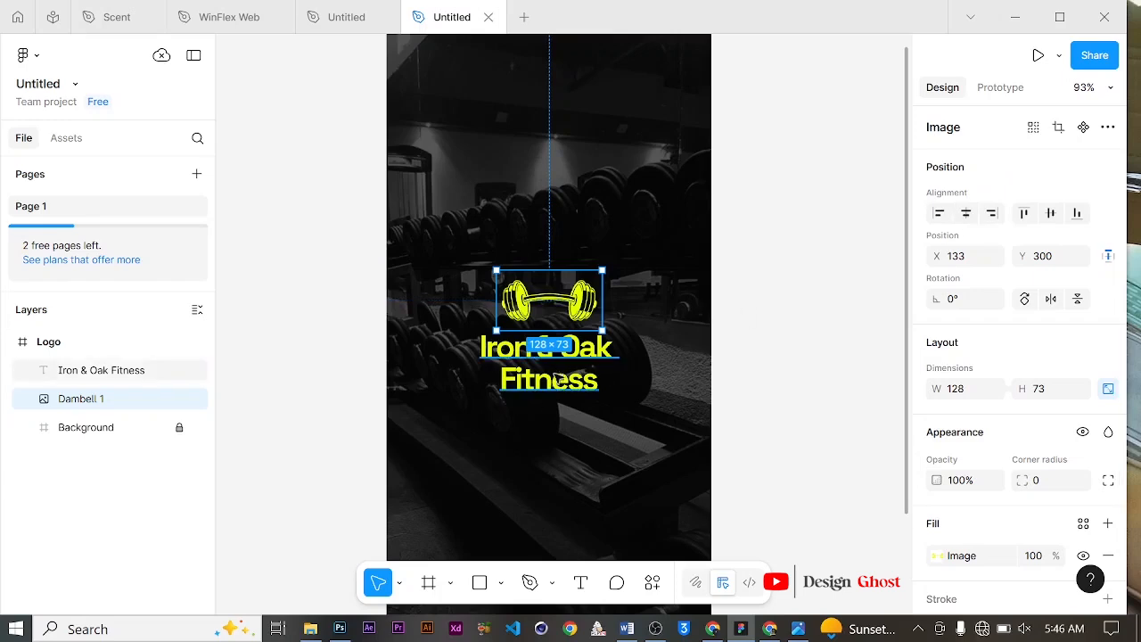
# Step: Select the title and dumbbell together and wrap them in a frame
pyautogui.click(555, 371)
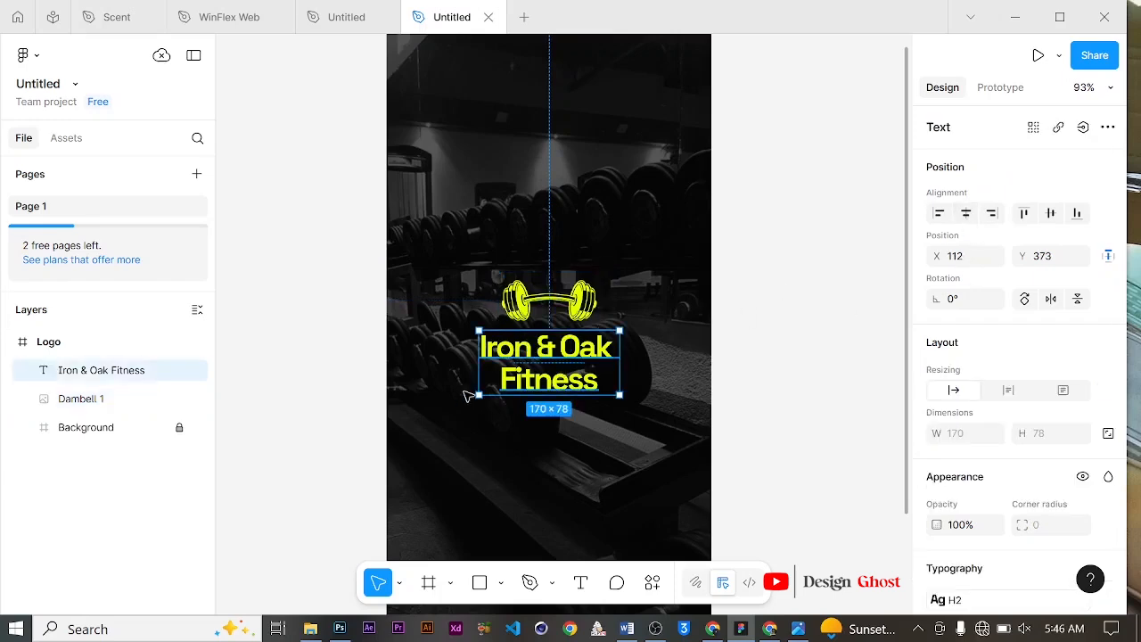
pyautogui.scroll(-5, 657, 333)
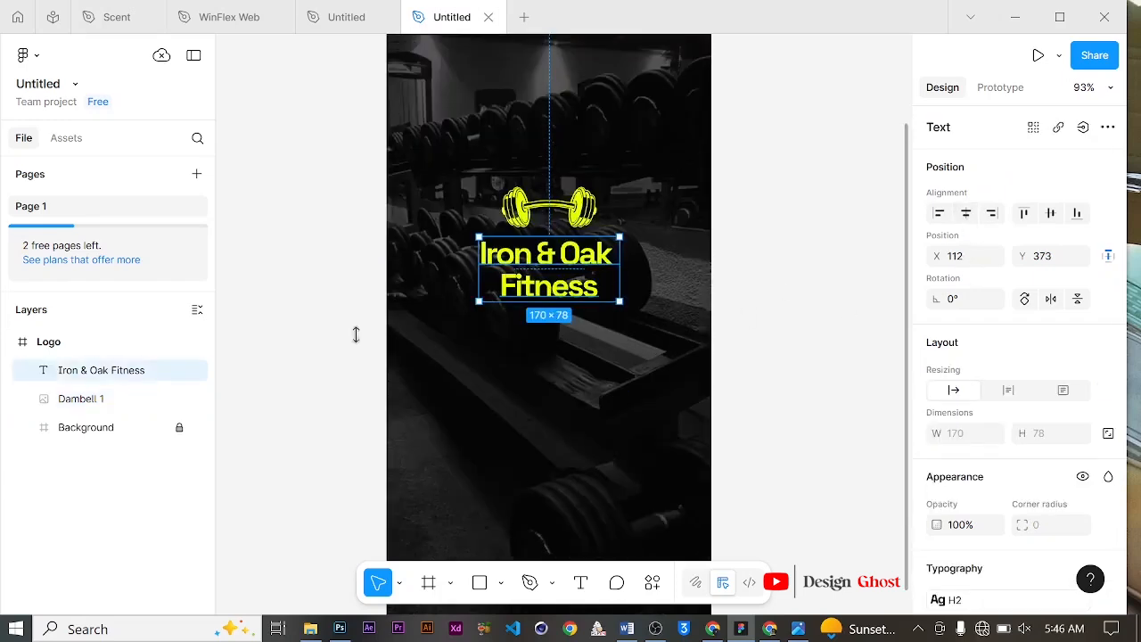
pyautogui.keyDown('shift'); pyautogui.click(111, 403); pyautogui.keyUp('shift')
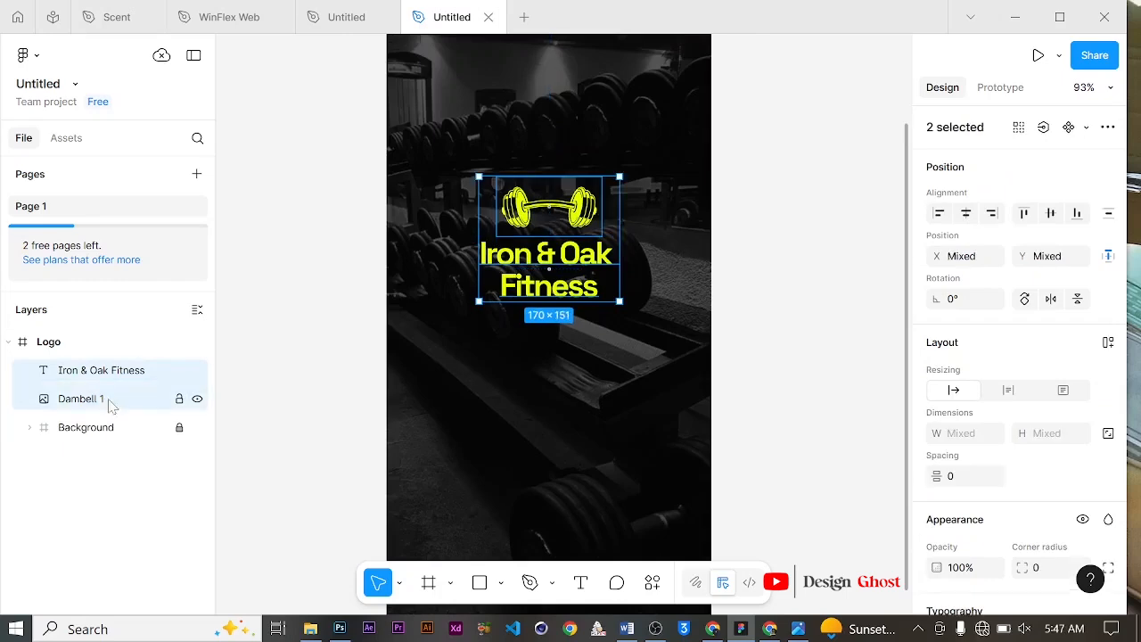
pyautogui.rightClick(557, 266)
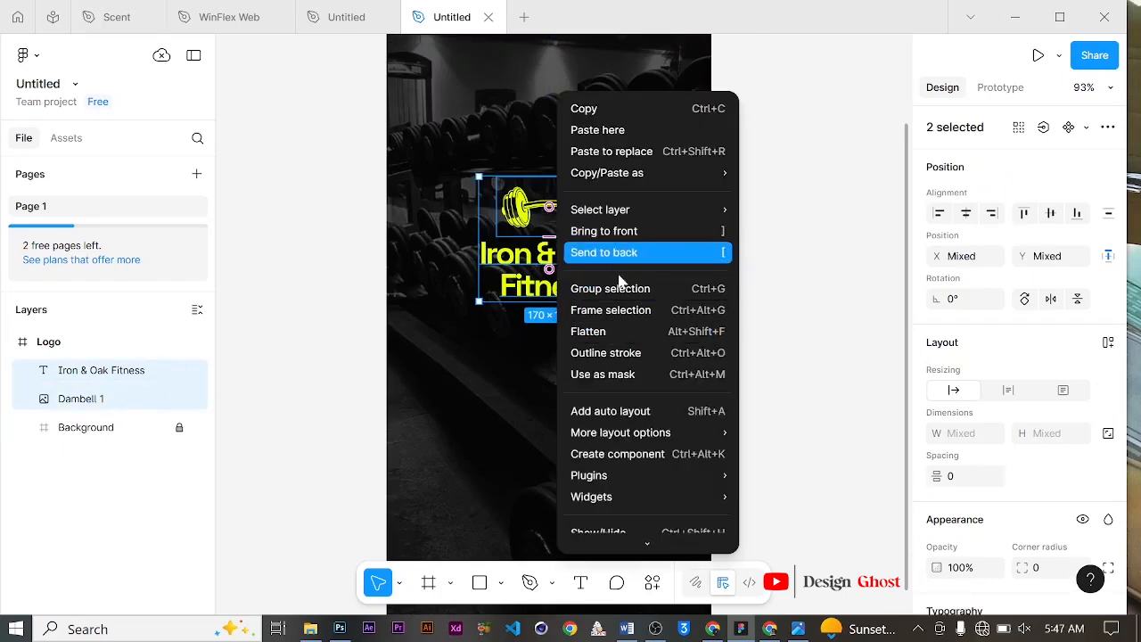
pyautogui.click(617, 309)
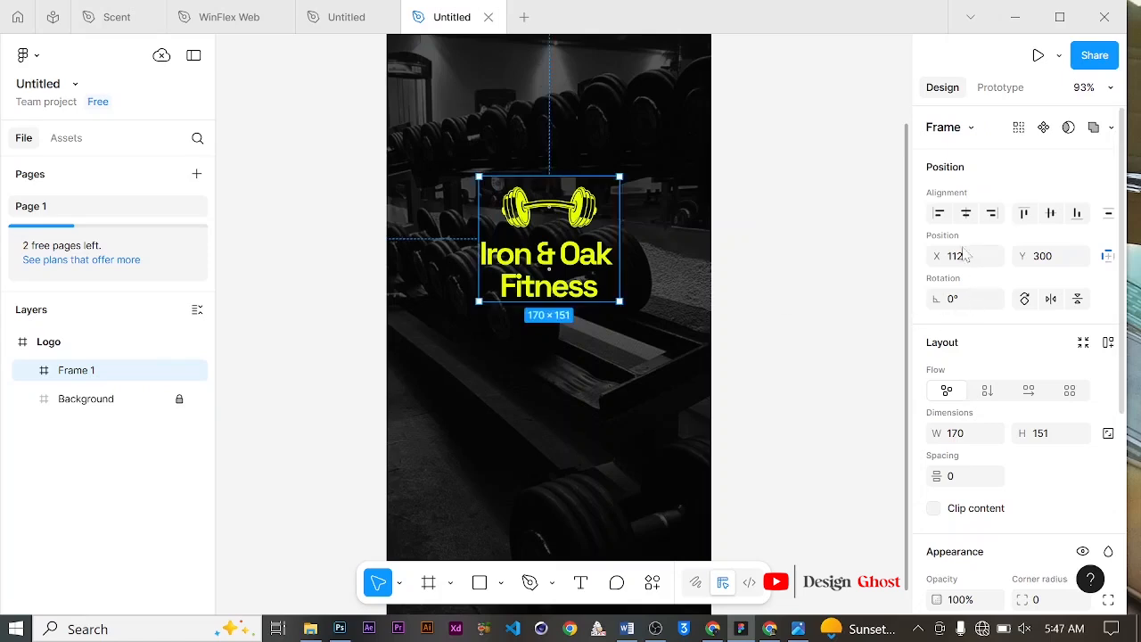
# Step: Center the new frame horizontally and vertically within the Logo screen
pyautogui.click(968, 216)
pyautogui.scroll(-1, 545, 306)
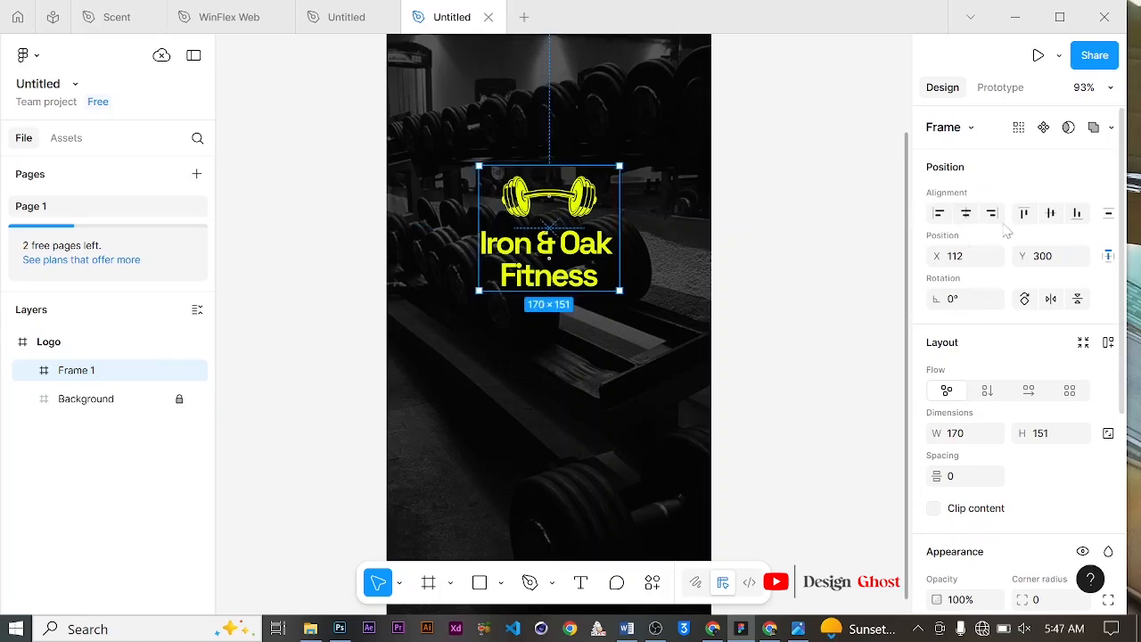
pyautogui.click(1052, 214)
pyautogui.scroll(-4, 648, 275)
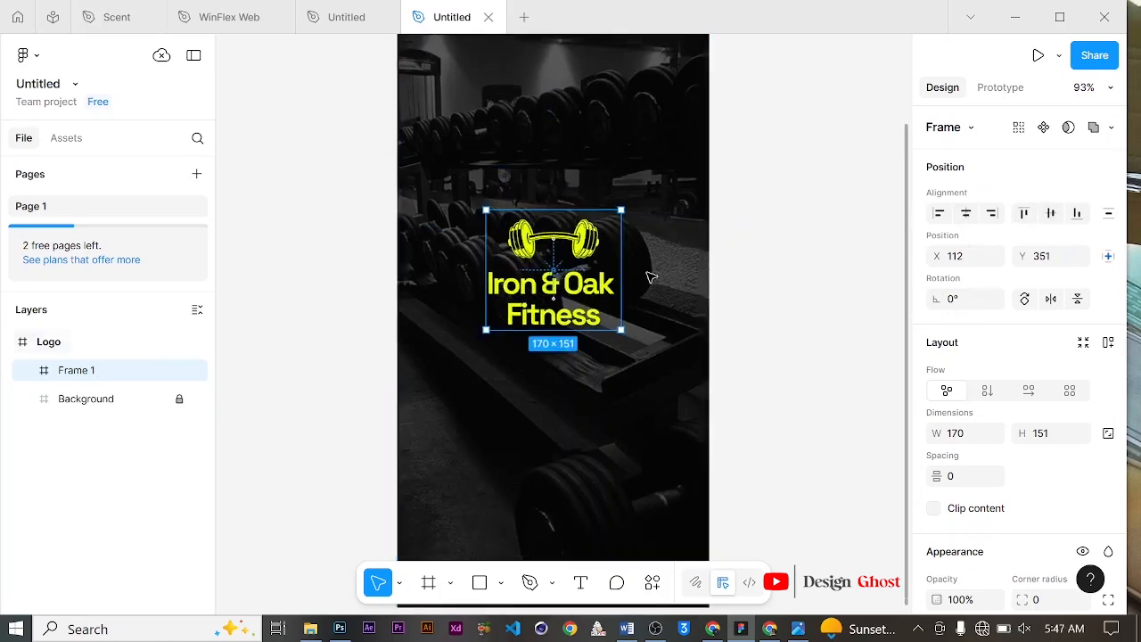
pyautogui.scroll(-1, 621, 258)
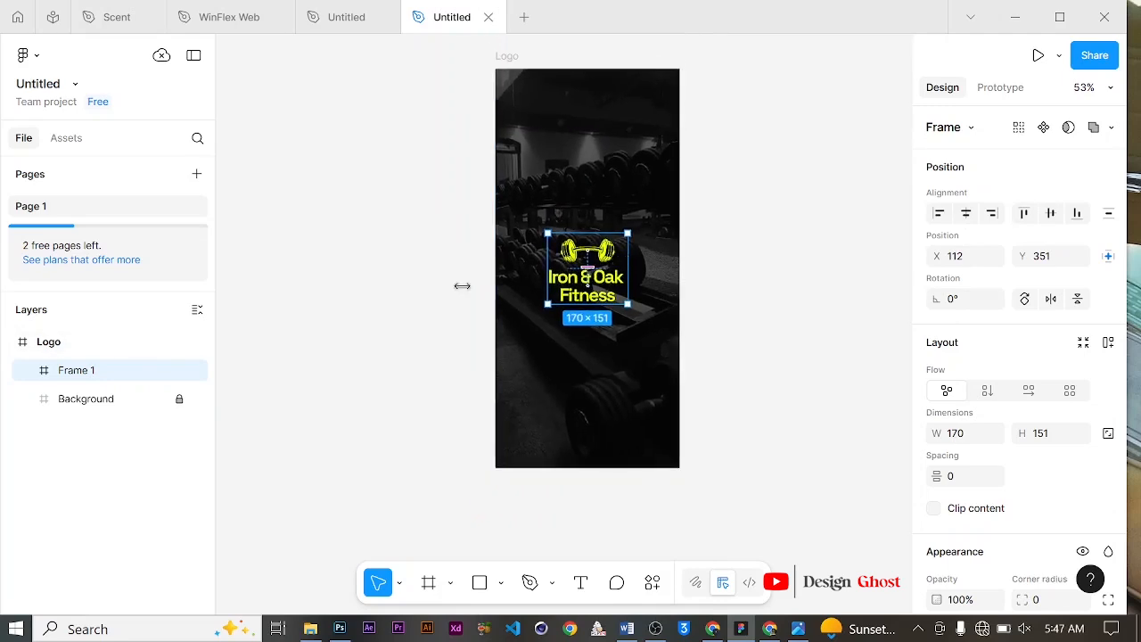
# Step: Rename the frame to Content
pyautogui.doubleClick(84, 375)
pyautogui.write('Content')
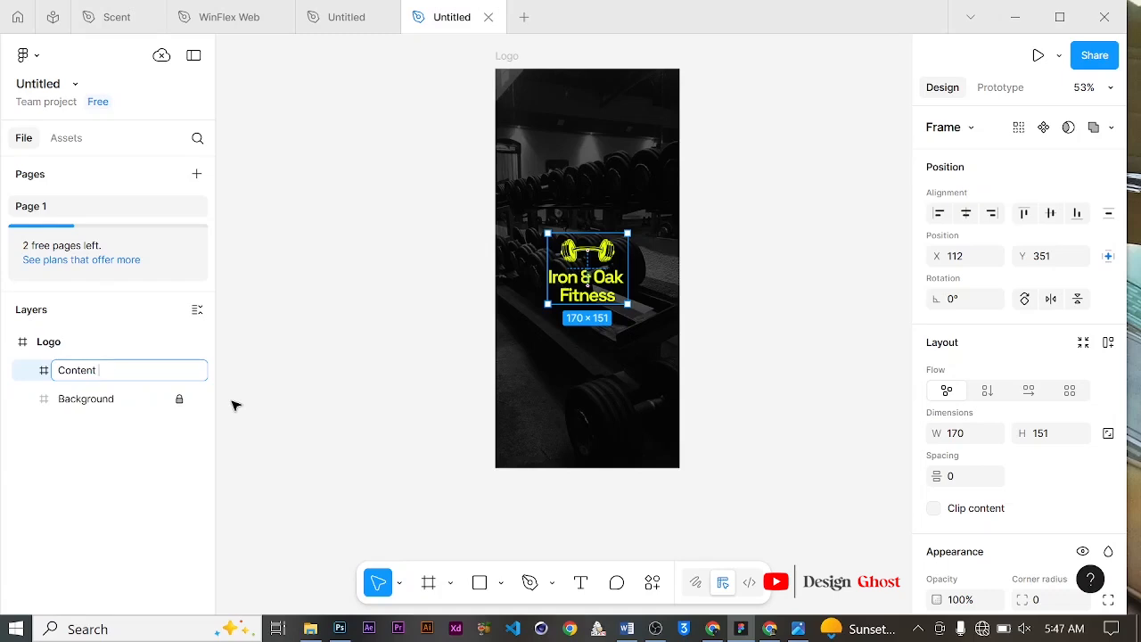
pyautogui.press('Return')
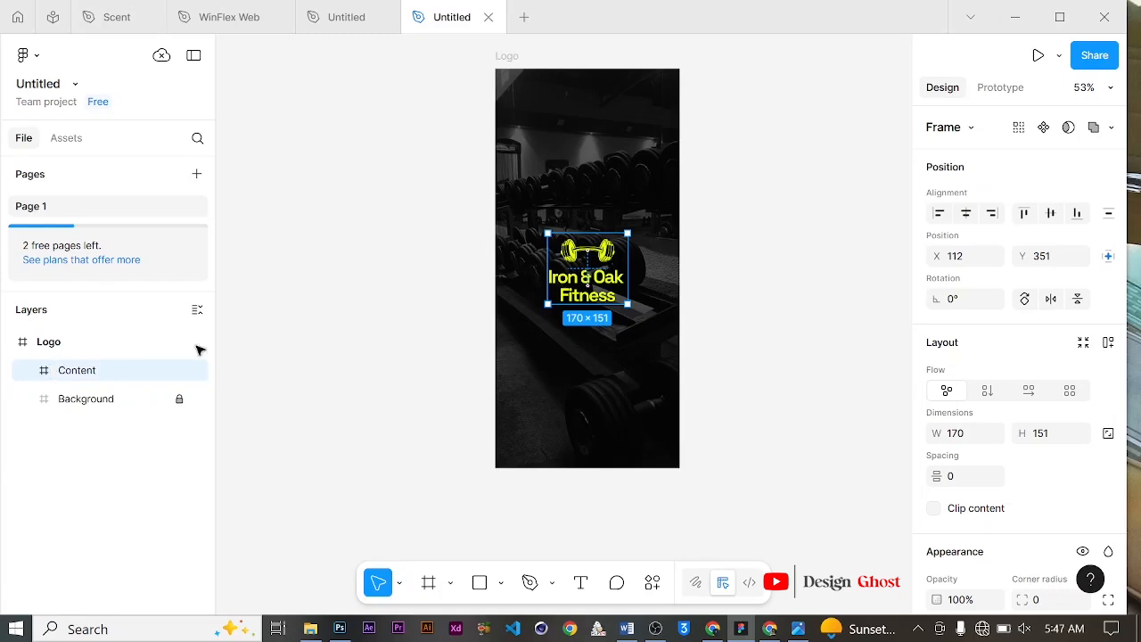
# Step: Put the H2 text style into a new style folder named Space Grotesk and collapse the folder
pyautogui.click(413, 278)
pyautogui.scroll(1, 413, 278)
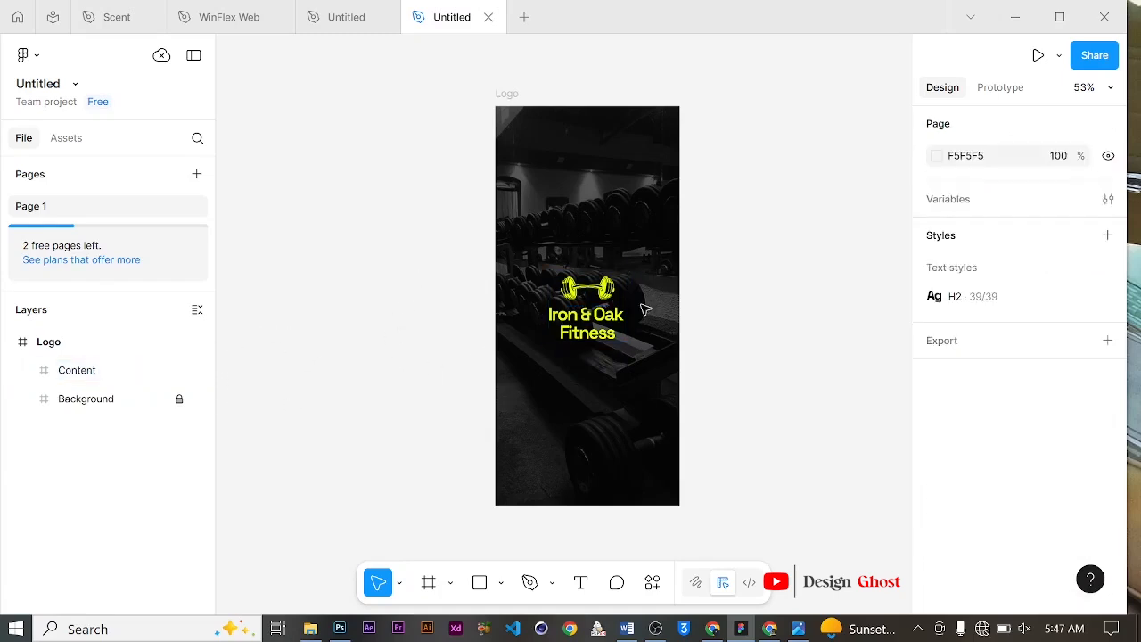
pyautogui.scroll(-1, 626, 339)
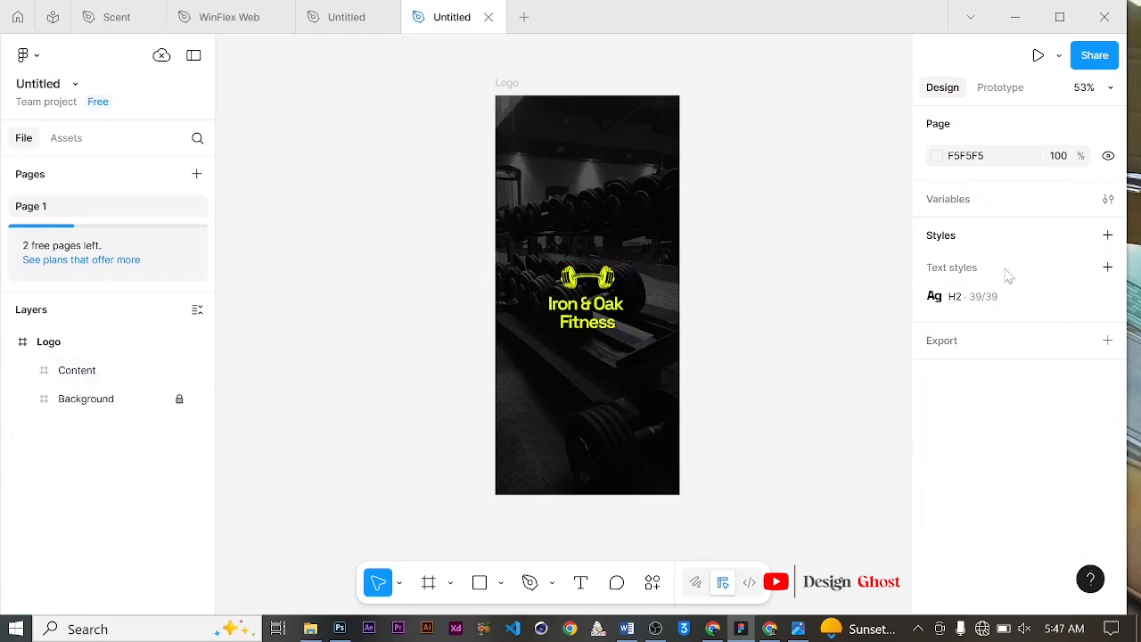
pyautogui.rightClick(1050, 308)
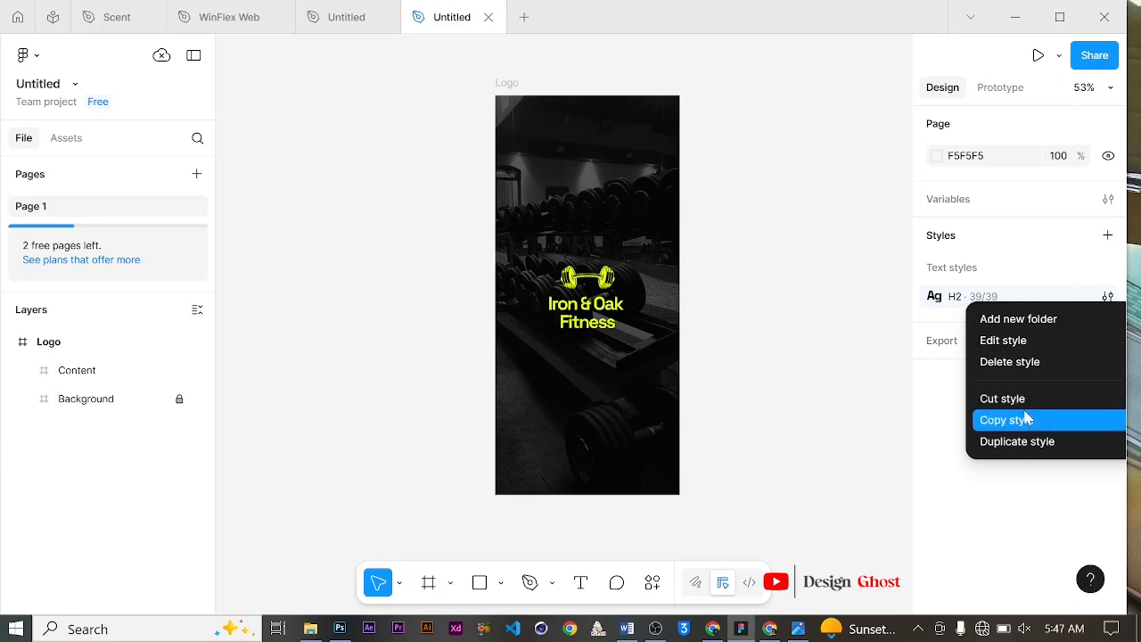
pyautogui.click(1069, 321)
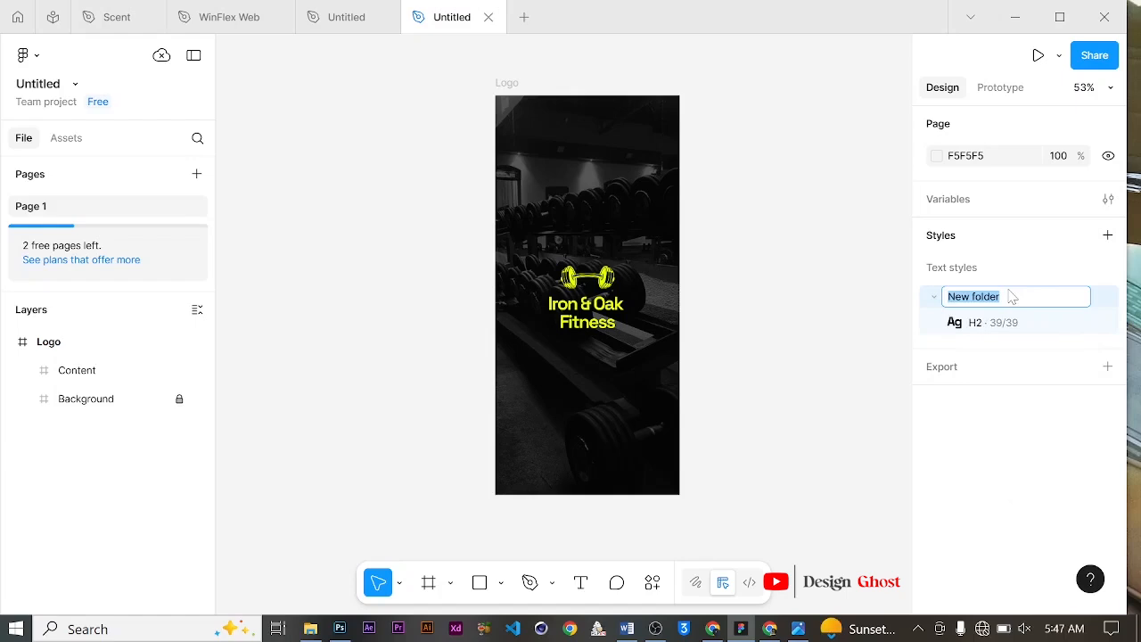
pyautogui.write('Space Grotesk')
pyautogui.press('Return')
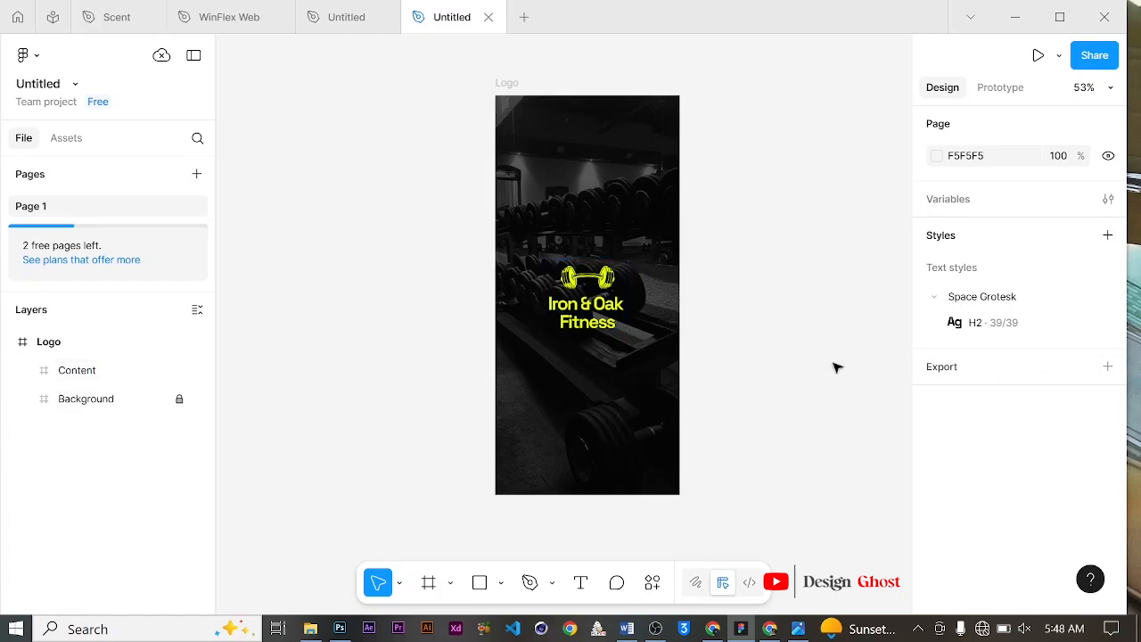
pyautogui.click(935, 299)
pyautogui.click(935, 299)
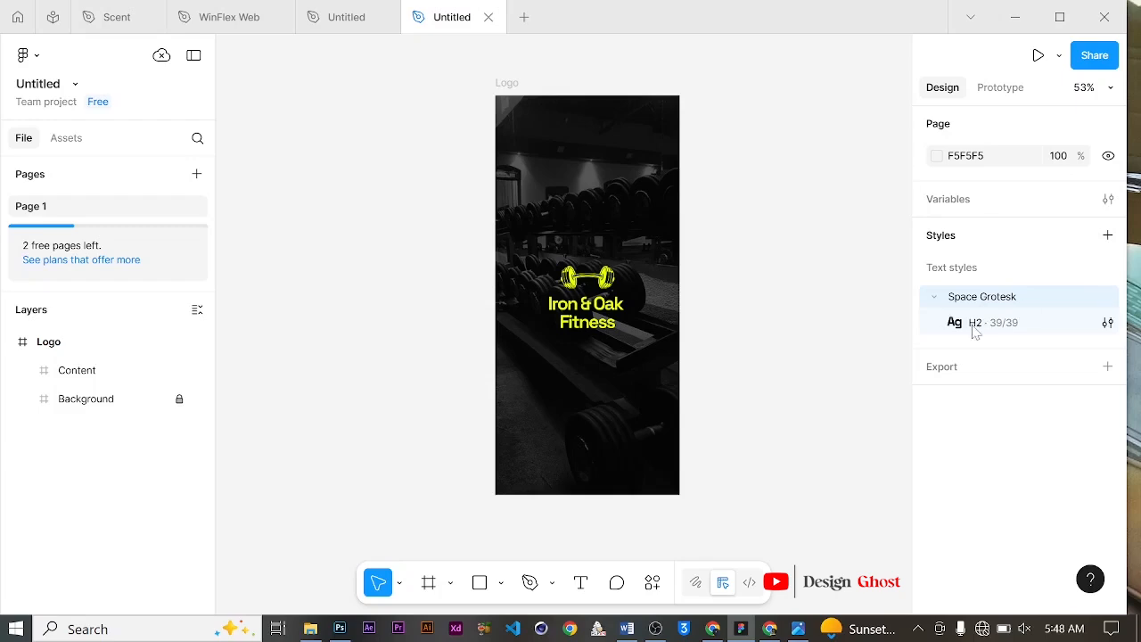
pyautogui.click(934, 296)
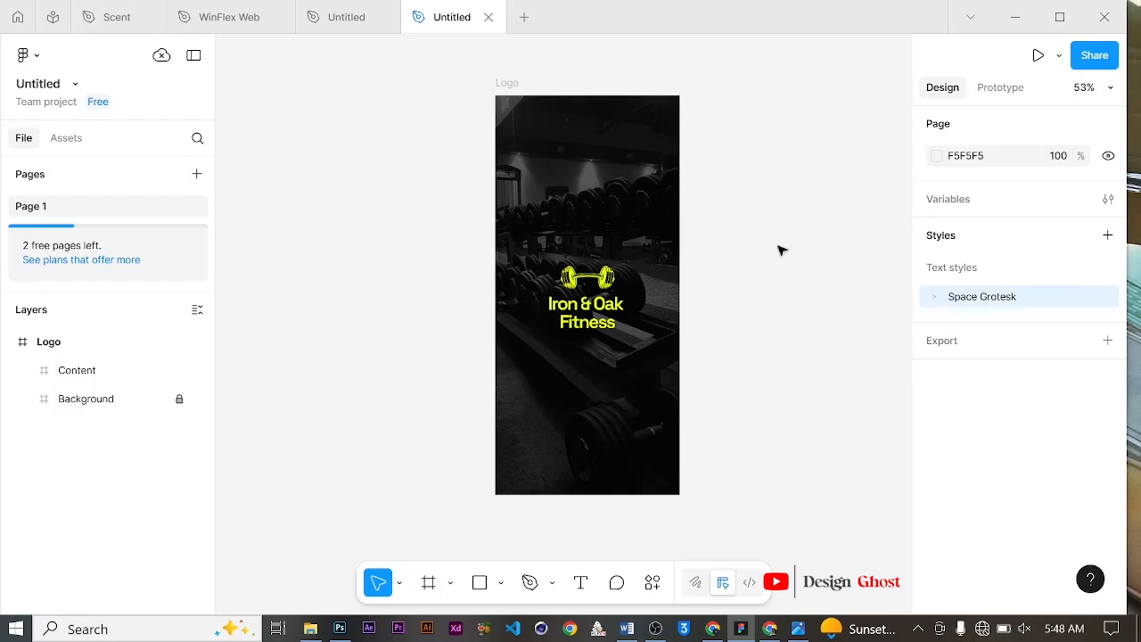
# Step: Duplicate the Logo frame beside the original and delete the logo content from the copy
pyautogui.scroll(1, 657, 246)
pyautogui.scroll(1, 656, 246)
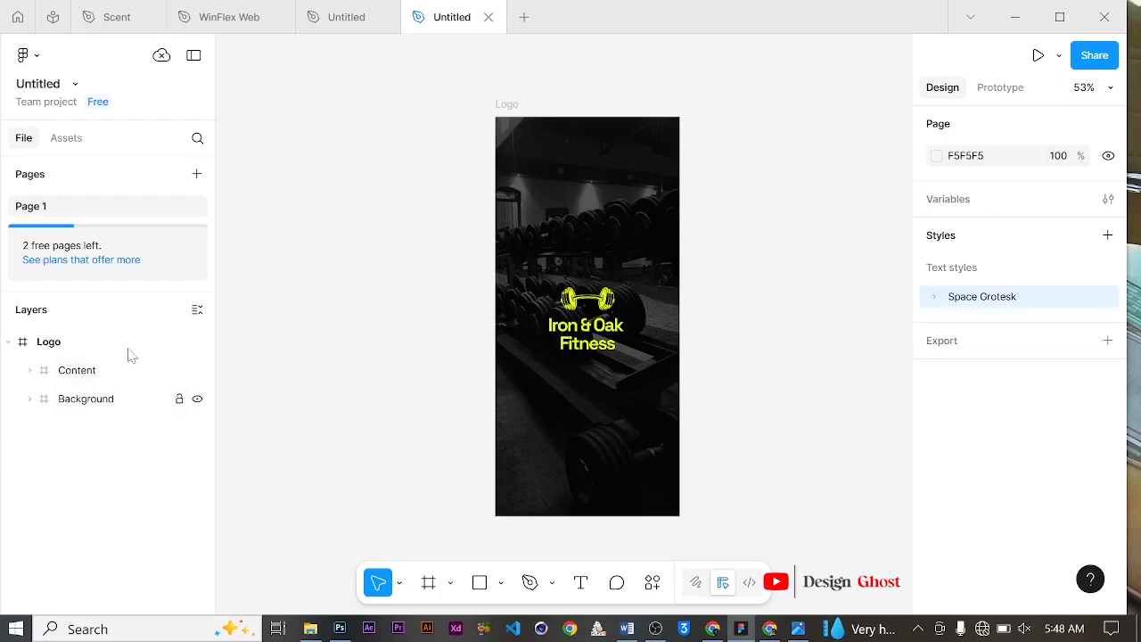
pyautogui.click(11, 344)
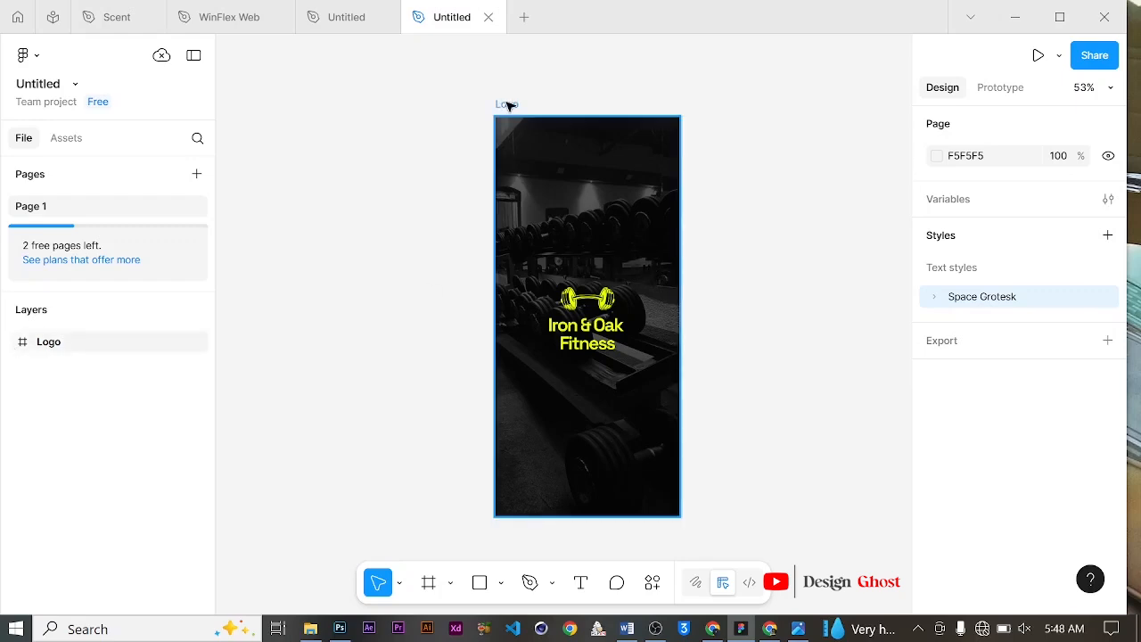
pyautogui.moveTo(505, 107); pyautogui.dragTo(713, 105)
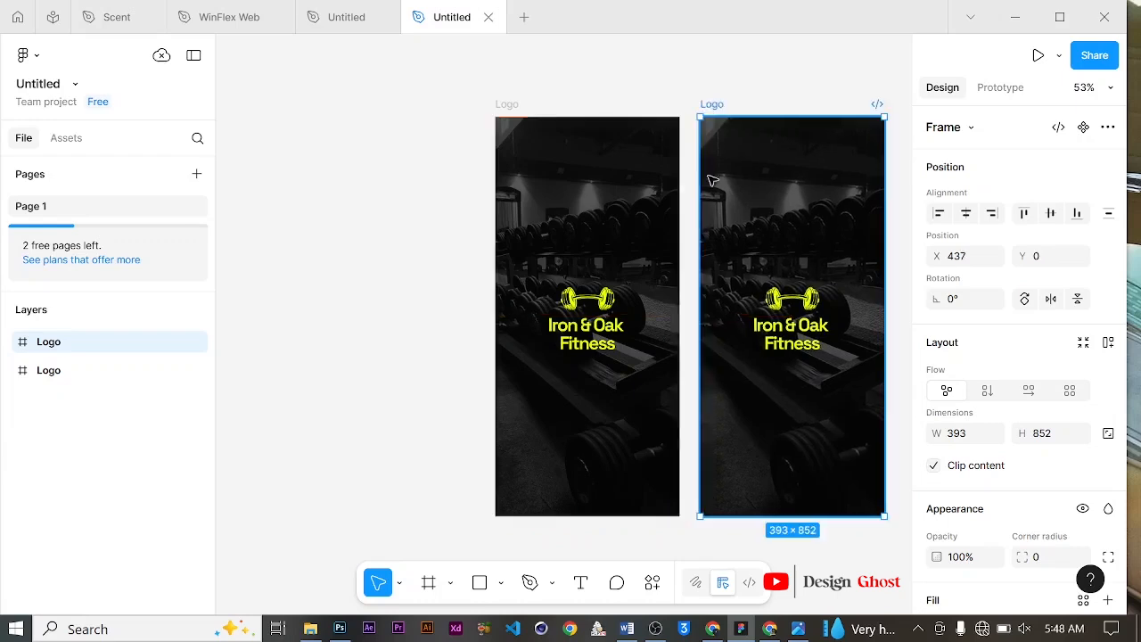
pyautogui.moveTo(708, 291); pyautogui.dragTo(554, 291)
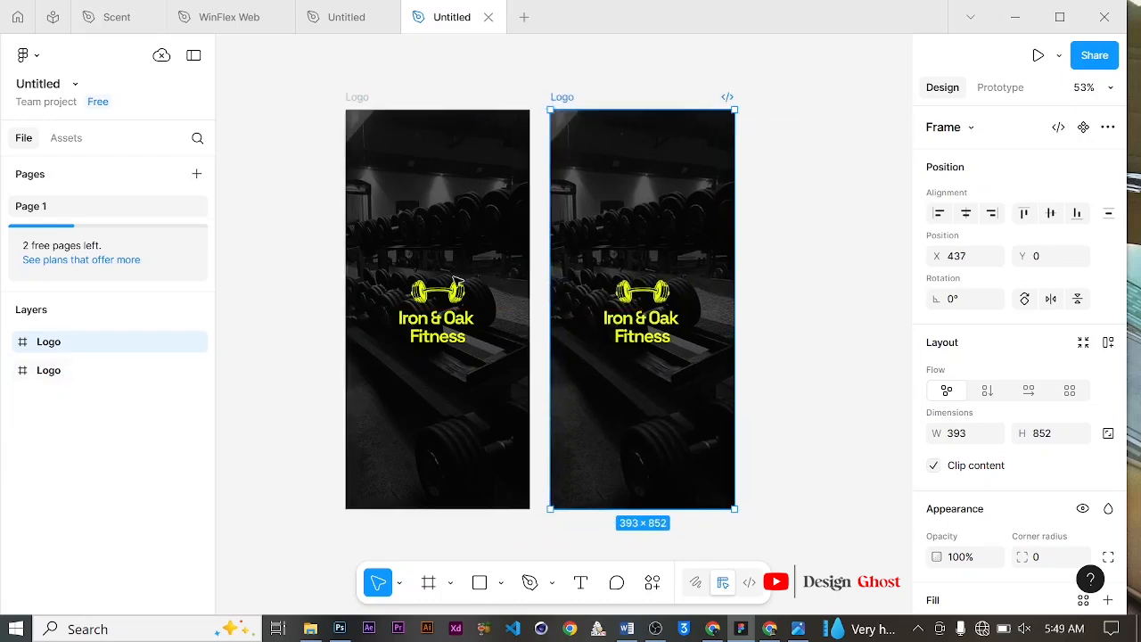
pyautogui.click(668, 307)
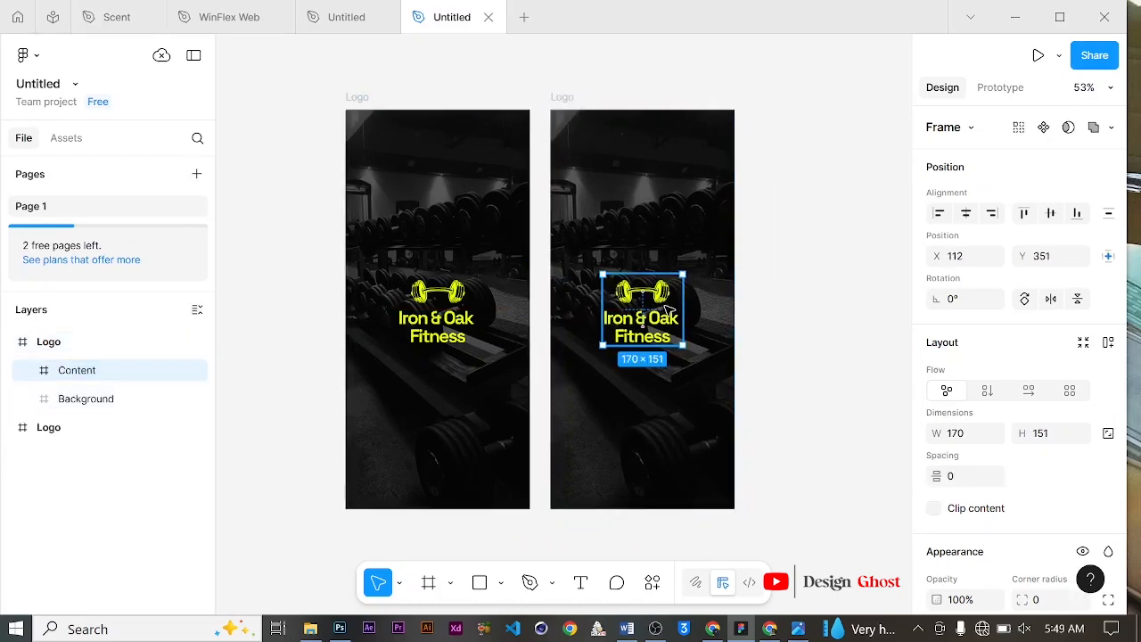
pyautogui.press('Delete')
pyautogui.click(644, 283)
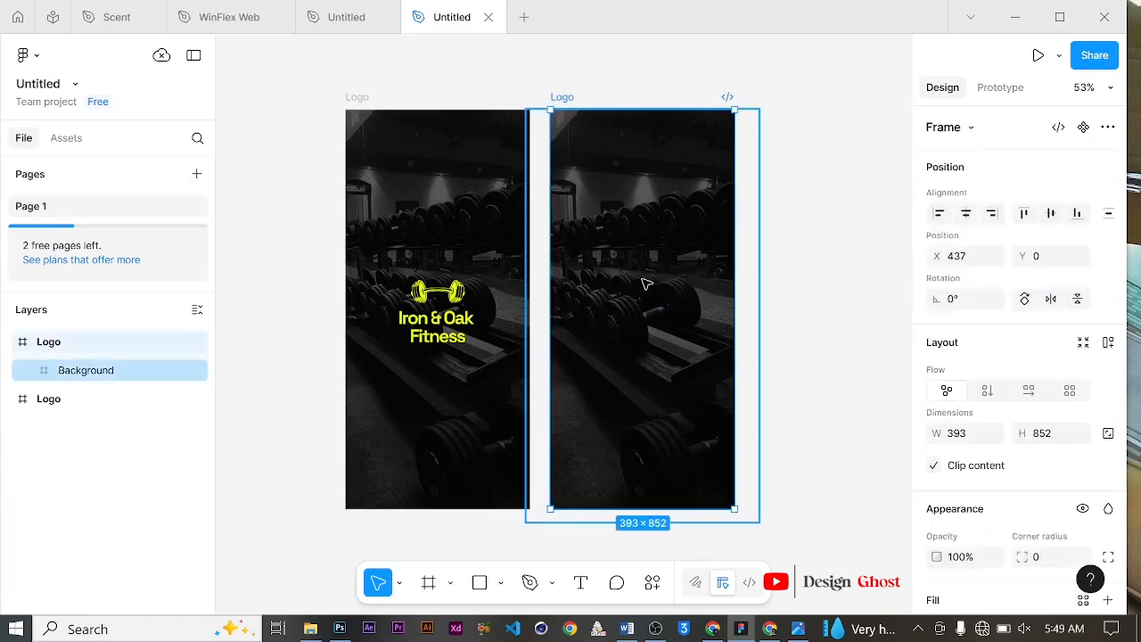
pyautogui.press('Delete')
pyautogui.hotkey('ctrl', 'z')
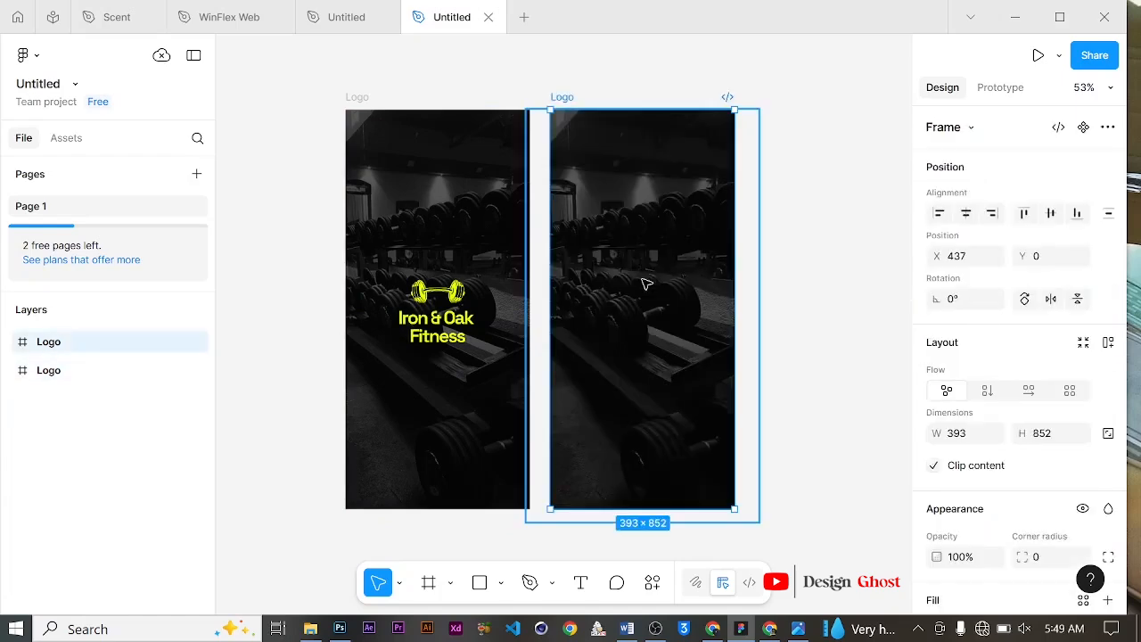
# Step: Delete the gym photo from the copy's background and rename the copied frame to Welcome
pyautogui.click(650, 284)
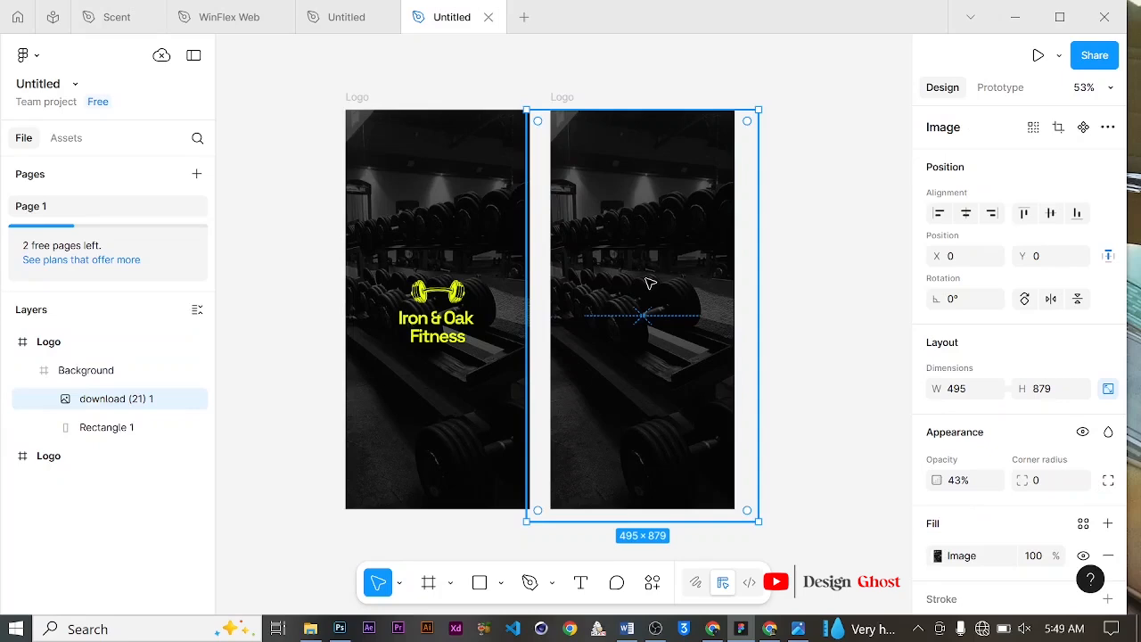
pyautogui.press('Delete')
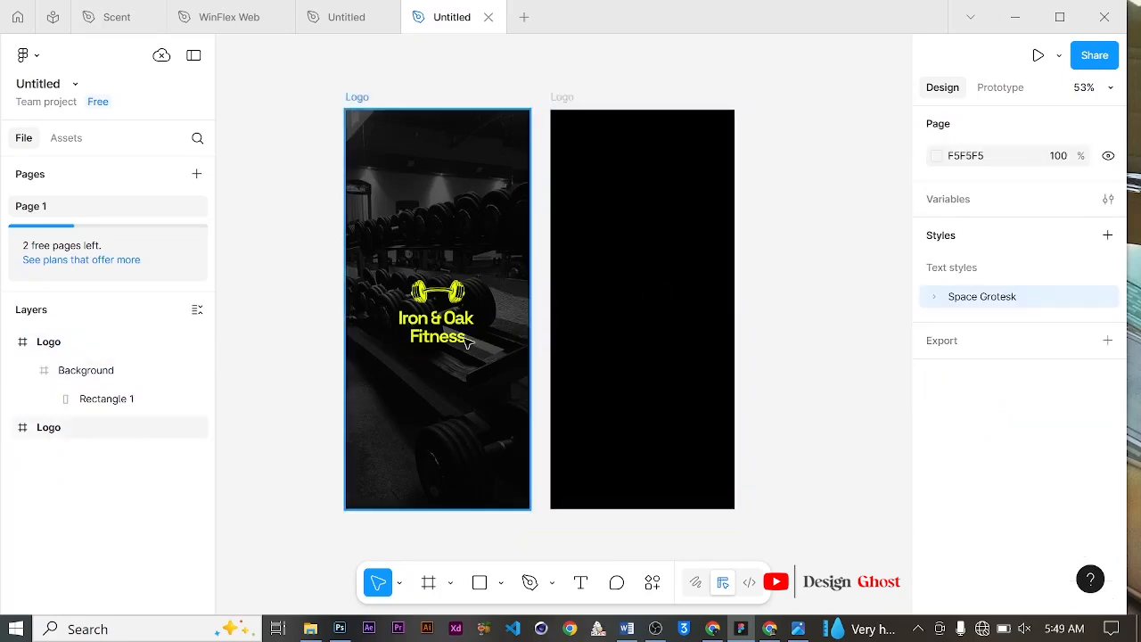
pyautogui.click(643, 146)
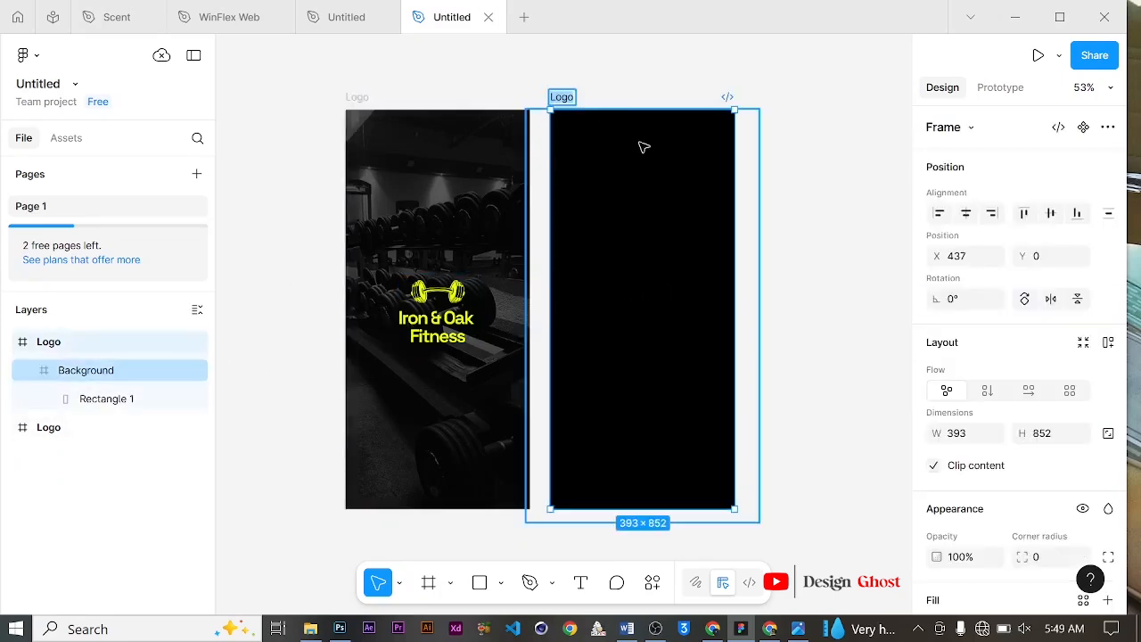
pyautogui.write('Welcome')
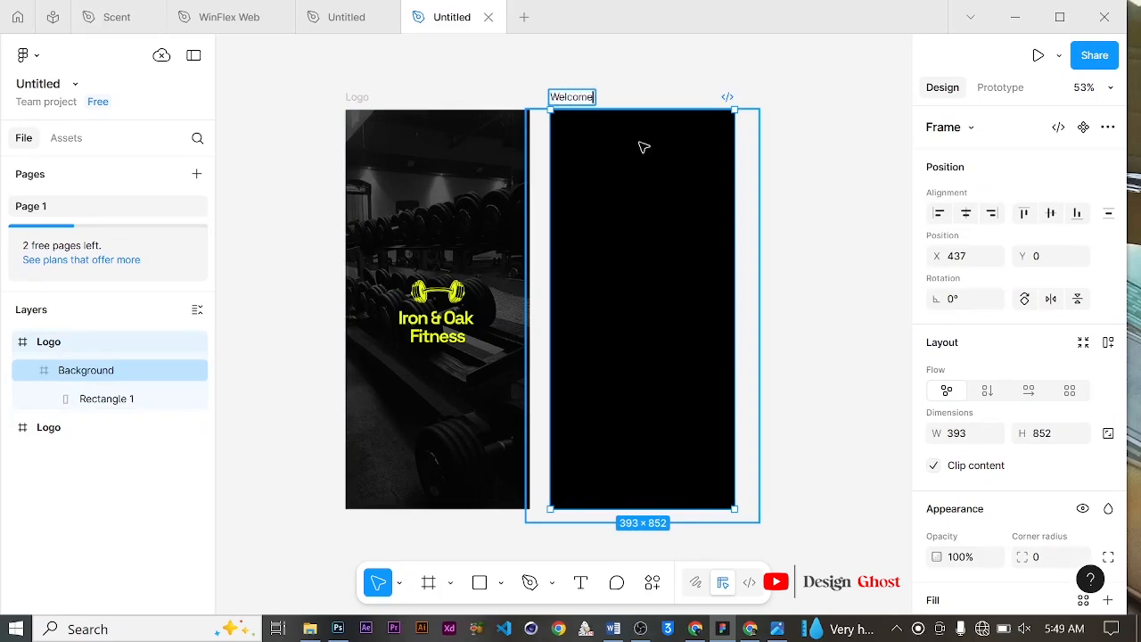
pyautogui.press('Return')
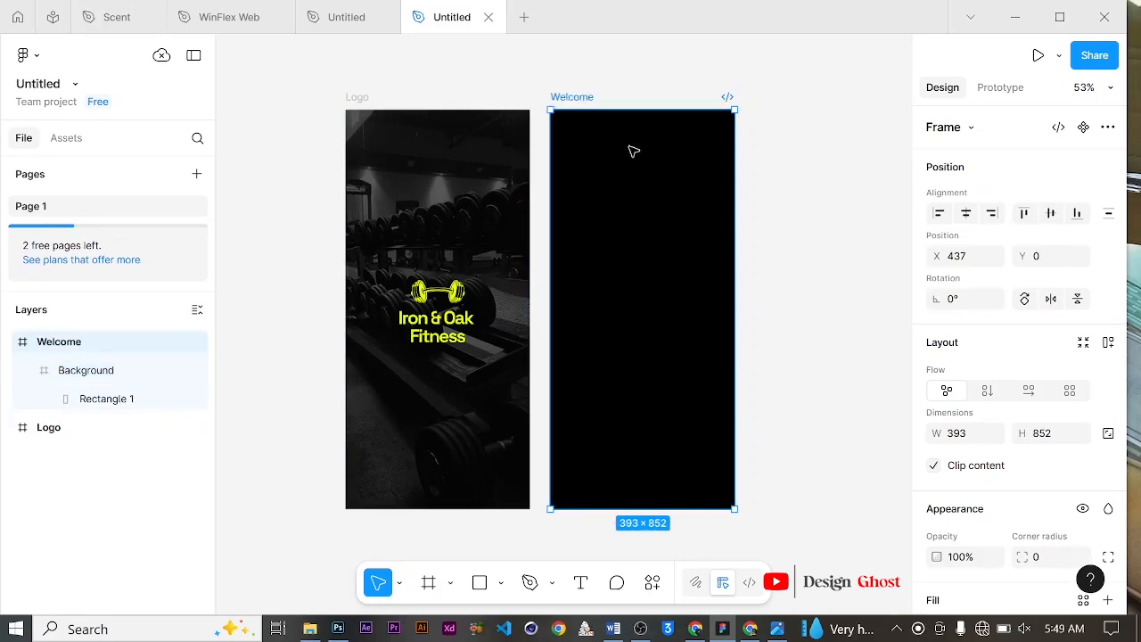
# Step: Import the Спорт!!! dumbbell photo from the Downloads folder into the Welcome frame's background
pyautogui.scroll(-1, 631, 151)
pyautogui.click(310, 629)
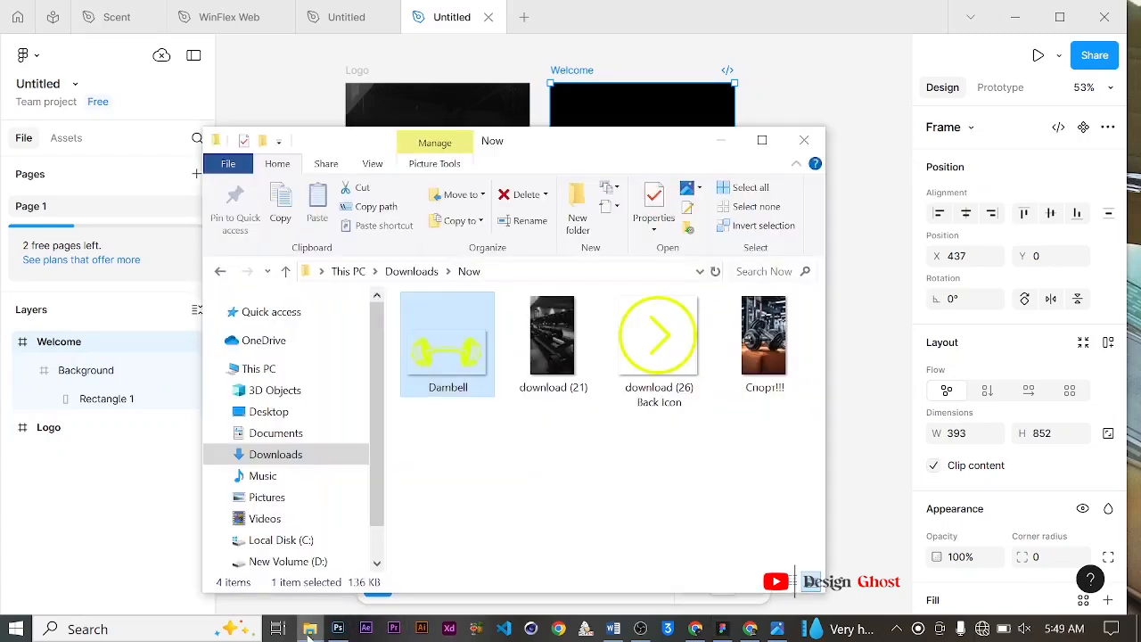
pyautogui.click(781, 360)
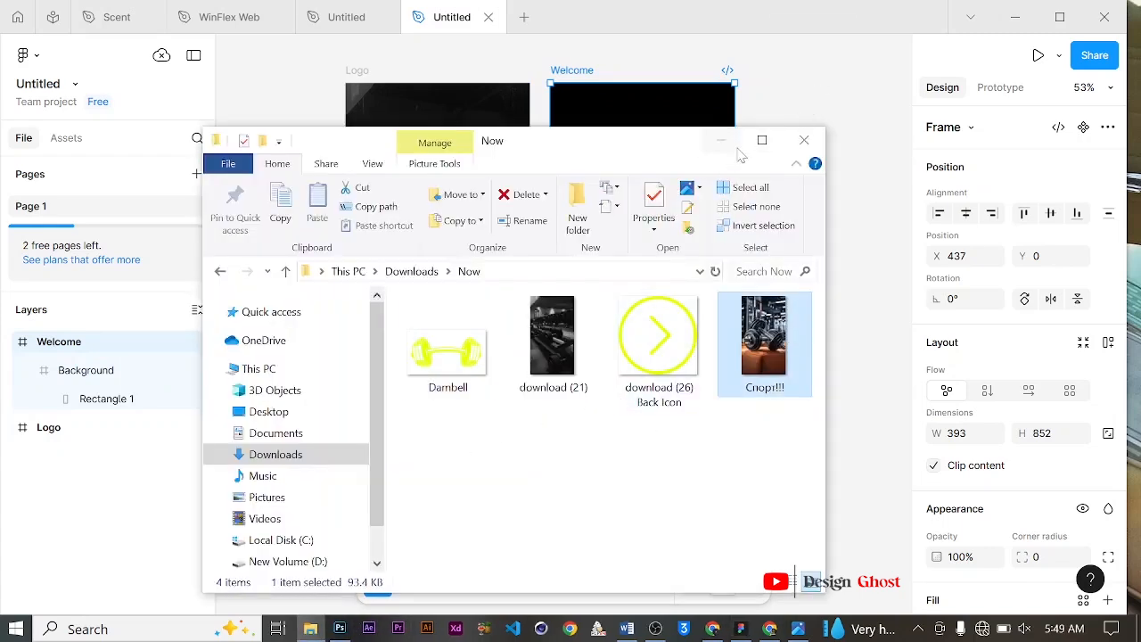
pyautogui.moveTo(774, 348); pyautogui.dragTo(657, 82)
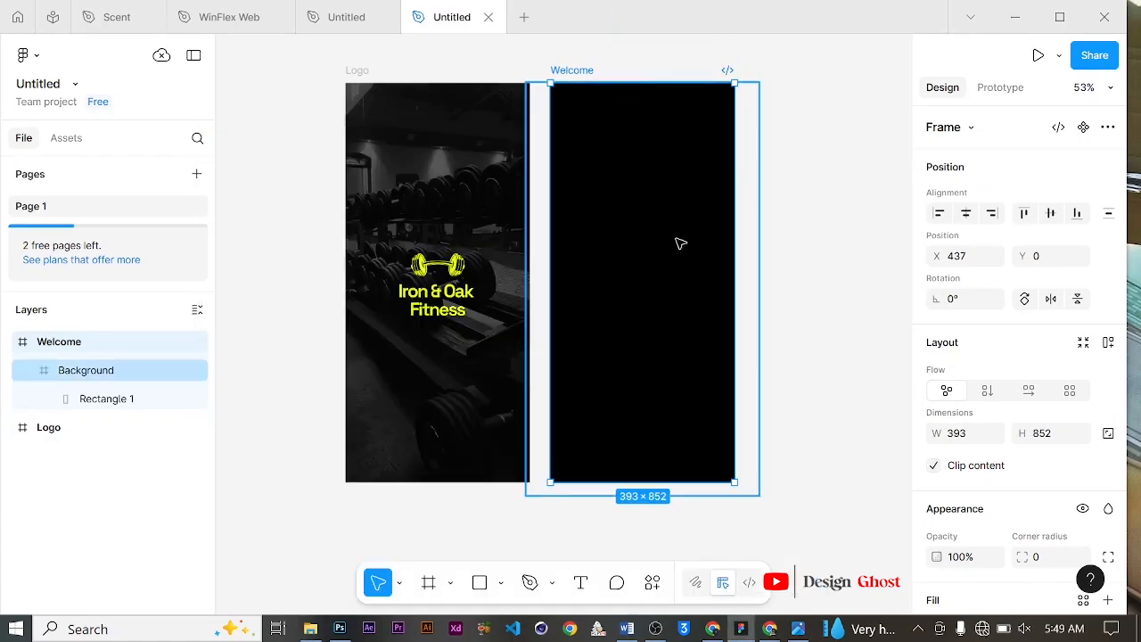
# Step: Resize and reposition the dumbbell photo to about 480 × 854 so it fills the Welcome frame
pyautogui.scroll(3, 624, 286)
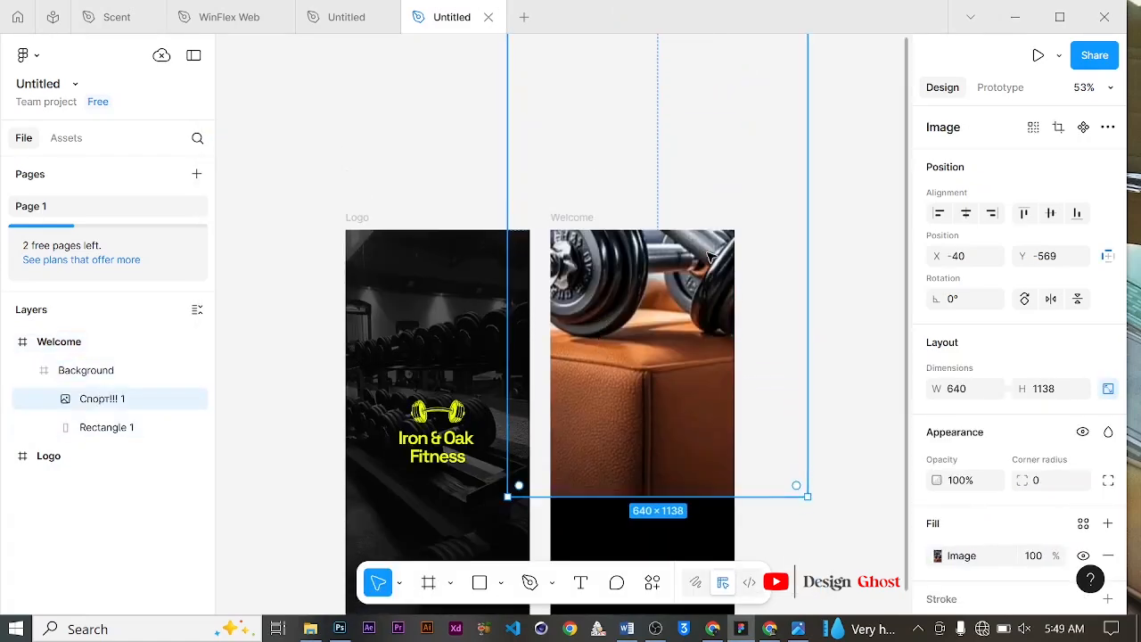
pyautogui.scroll(-3, 704, 255)
pyautogui.moveTo(775, 63); pyautogui.dragTo(666, 284)
pyautogui.moveTo(632, 334); pyautogui.dragTo(543, 303)
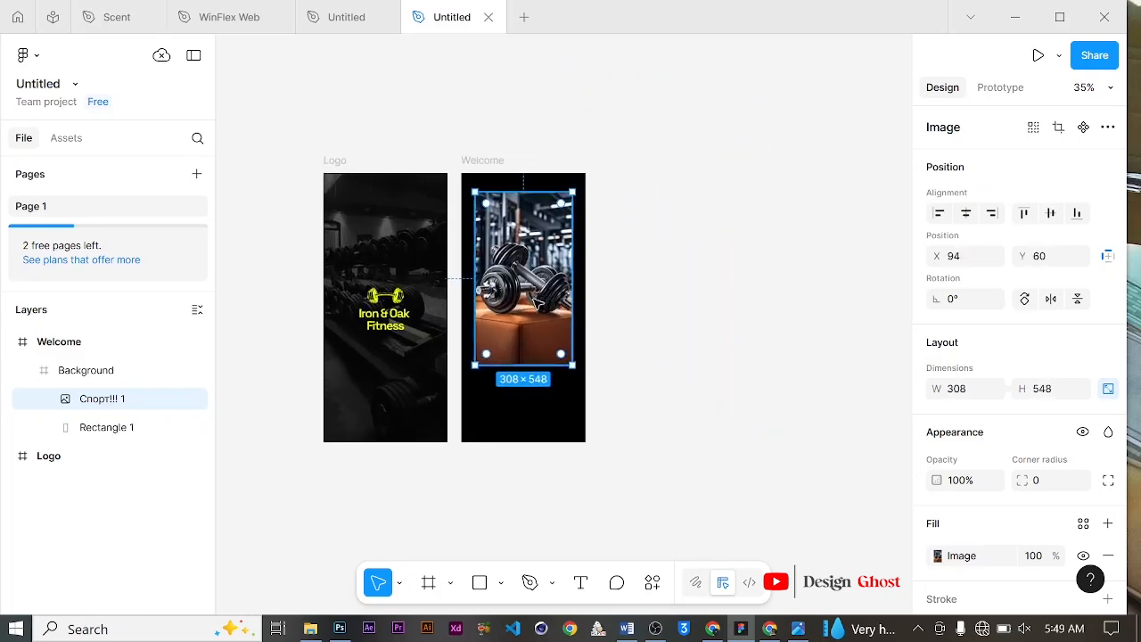
pyautogui.scroll(2, 545, 308)
pyautogui.scroll(1, 553, 316)
pyautogui.moveTo(590, 401); pyautogui.dragTo(645, 495)
pyautogui.moveTo(565, 317); pyautogui.dragTo(536, 288)
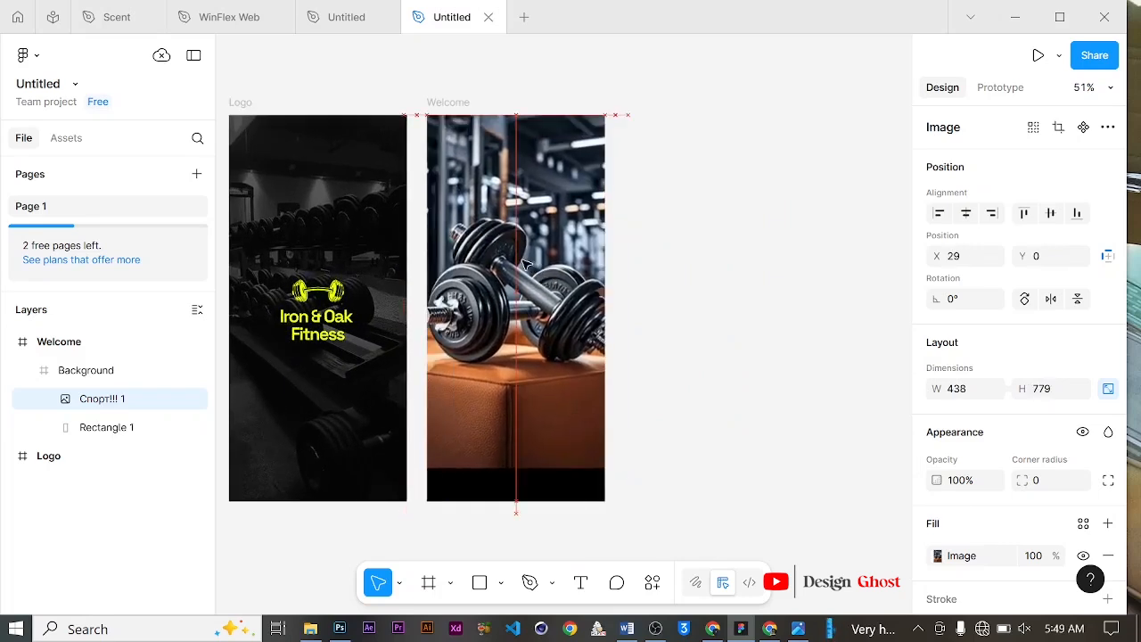
pyautogui.moveTo(613, 466)
pyautogui.mouseDown()
pyautogui.moveTo(650, 501)
pyautogui.moveTo(620, 468)
pyautogui.mouseUp()
pyautogui.moveTo(549, 352); pyautogui.dragTo(542, 352)
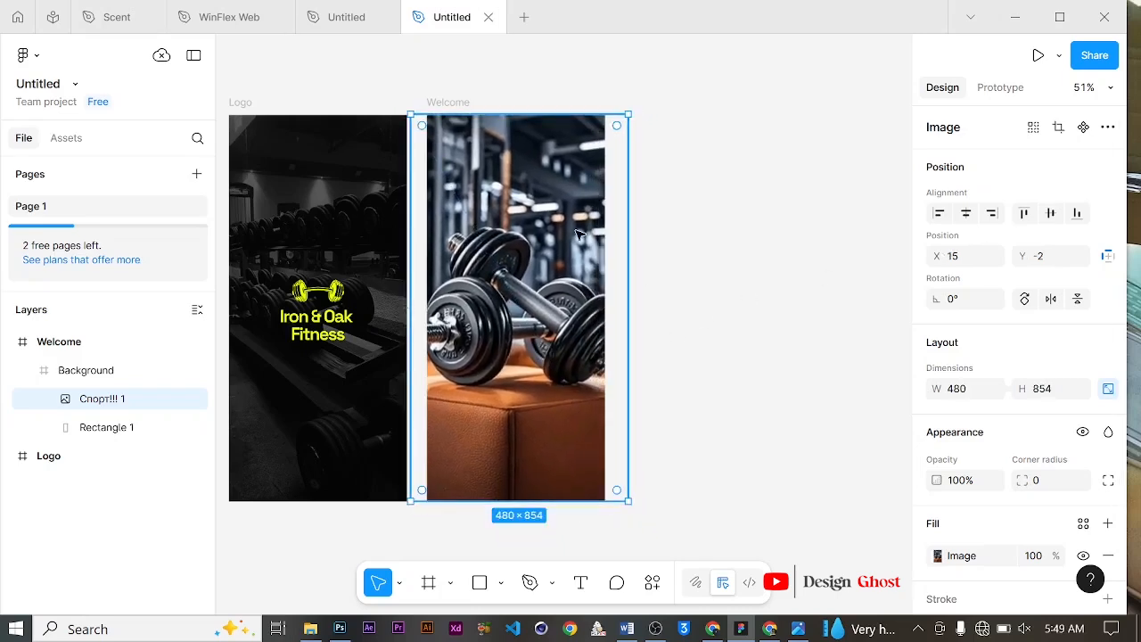
pyautogui.click(967, 214)
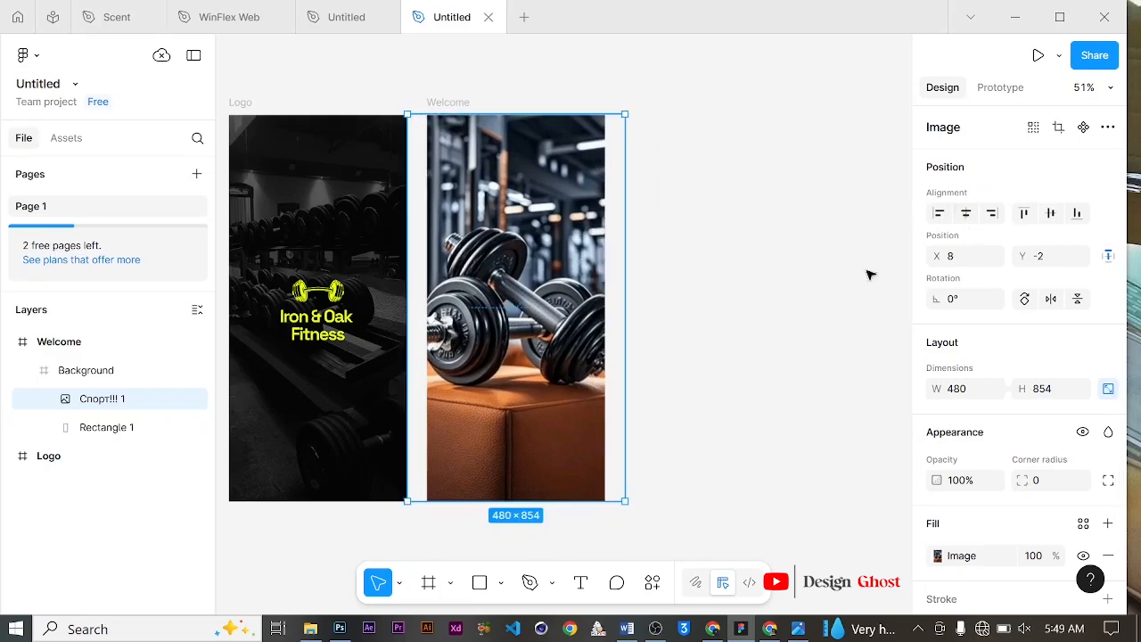
pyautogui.moveTo(551, 337); pyautogui.dragTo(664, 310)
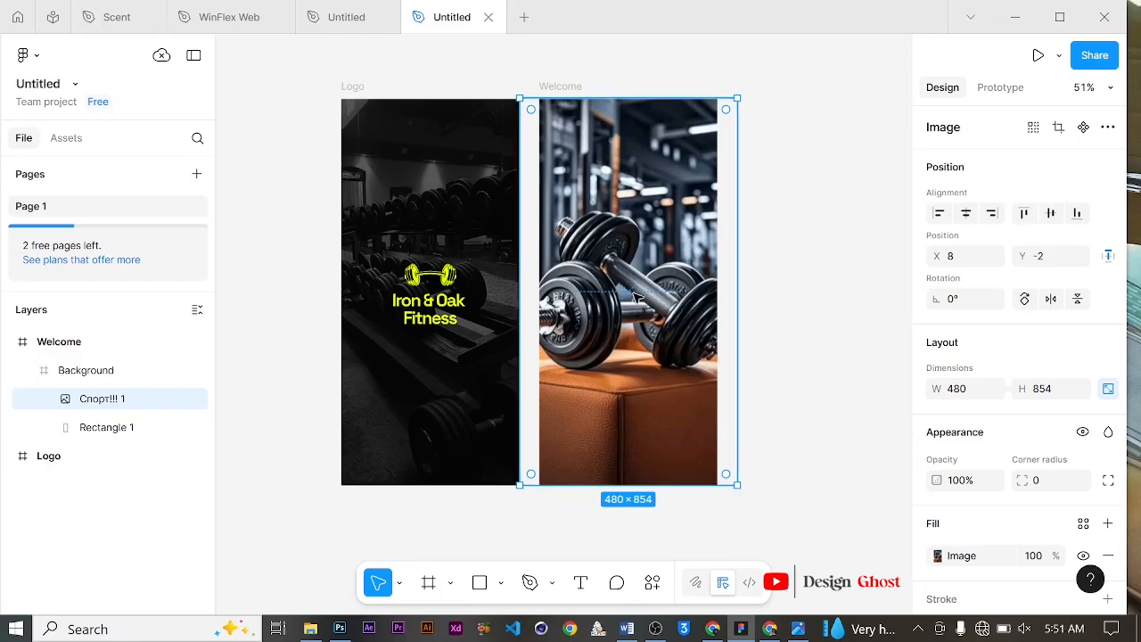
# Step: Set the dumbbell photo's opacity to 82%
pyautogui.click(960, 482)
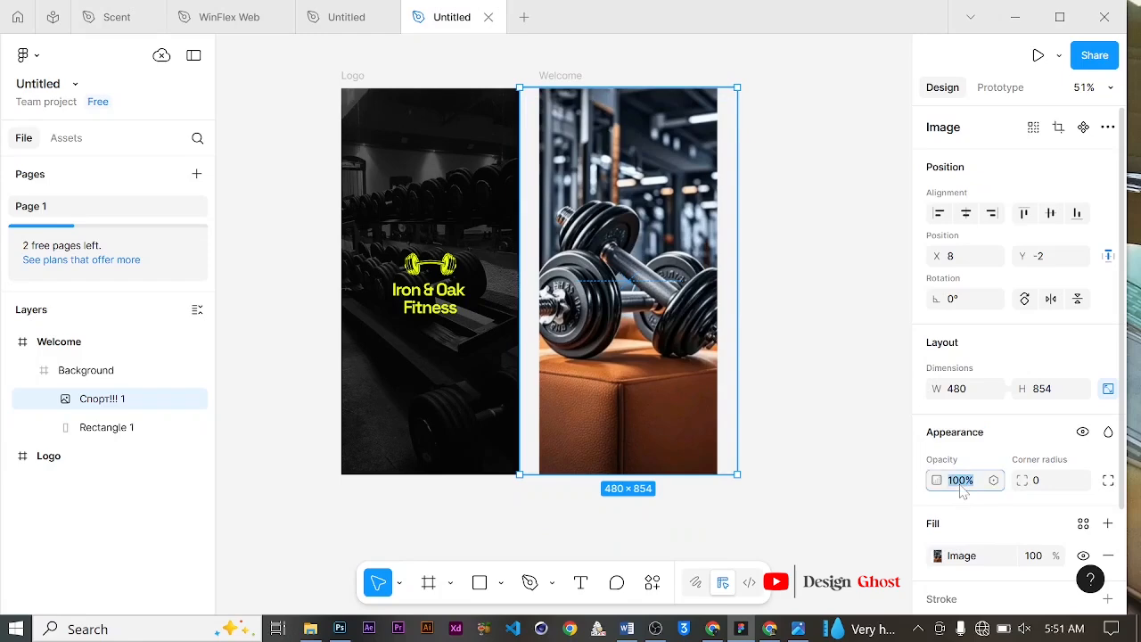
pyautogui.write('82')
pyautogui.press('Return')
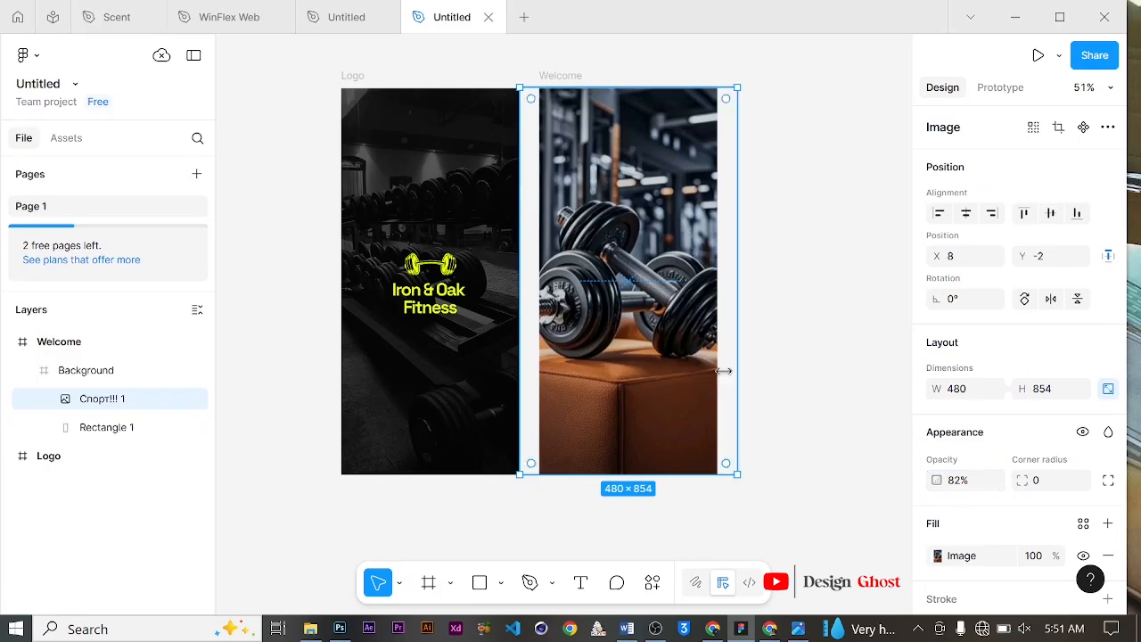
# Step: Draw a rectangle about 393 × 469 covering the lower half of the Welcome frame
pyautogui.click(675, 555)
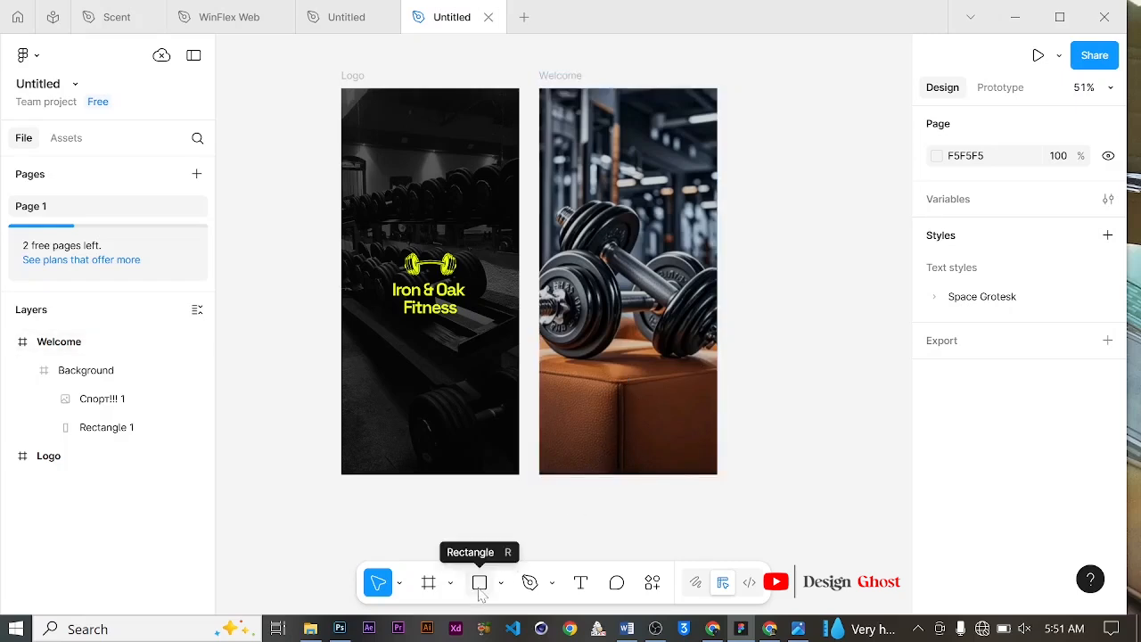
pyautogui.click(479, 583)
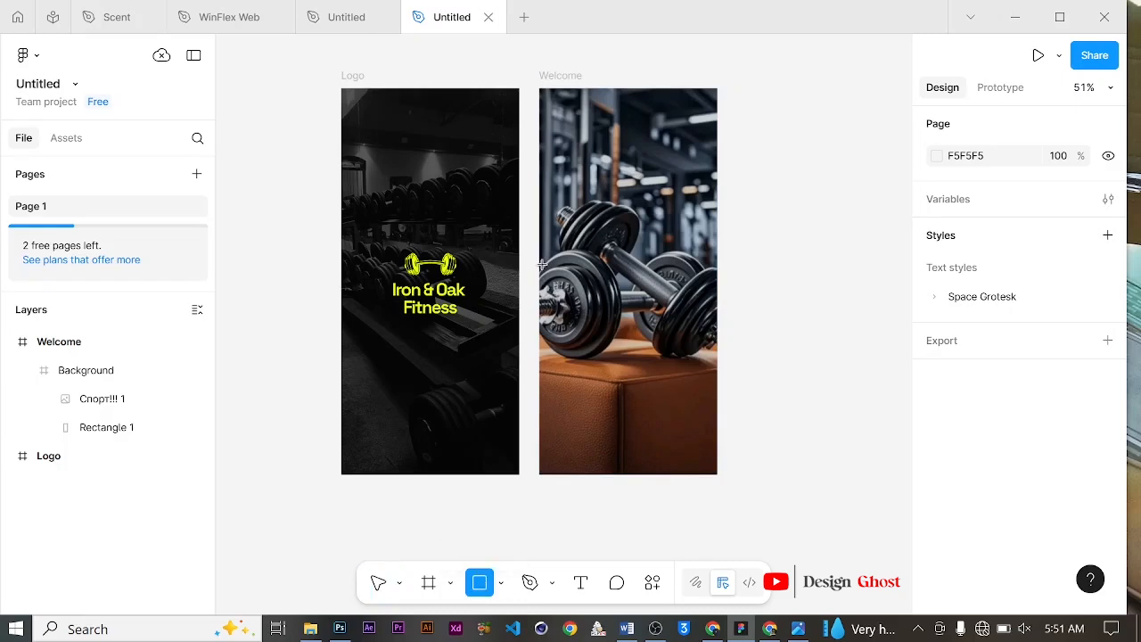
pyautogui.moveTo(540, 261)
pyautogui.mouseDown()
pyautogui.moveTo(660, 461)
pyautogui.moveTo(736, 473)
pyautogui.moveTo(718, 475)
pyautogui.mouseUp()
pyautogui.scroll(-1, 687, 427)
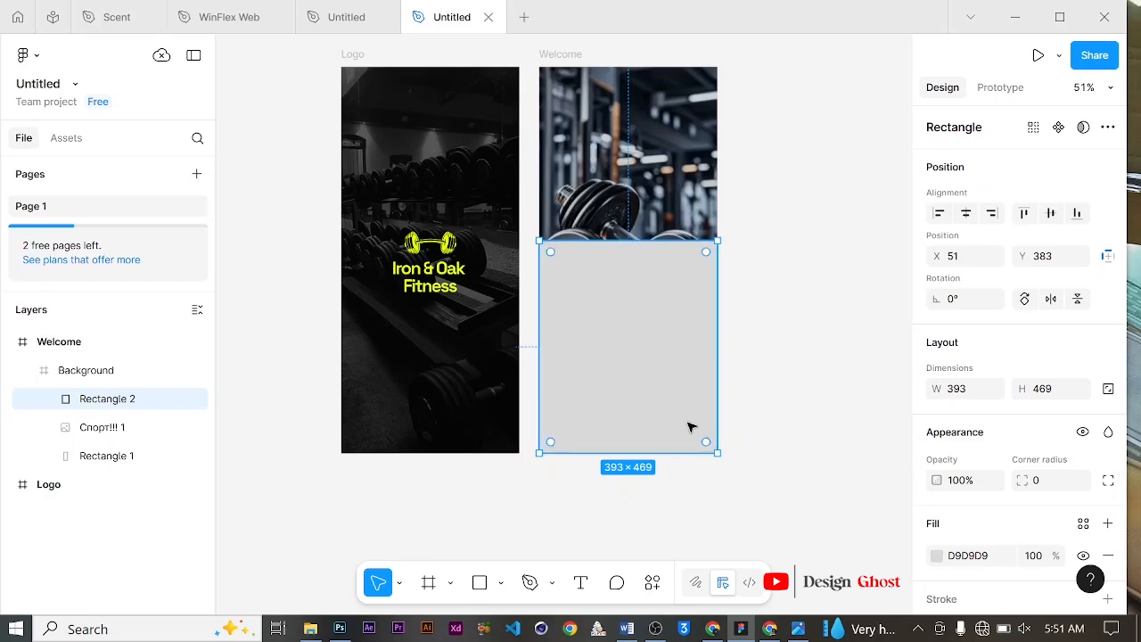
pyautogui.scroll(-1, 701, 336)
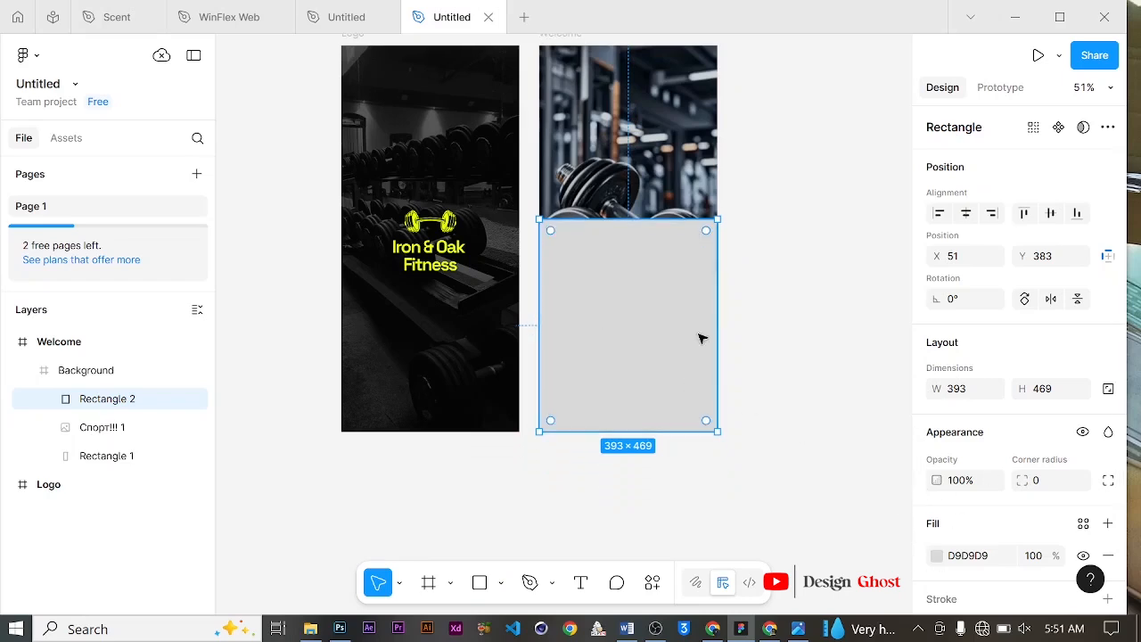
pyautogui.click(936, 555)
pyautogui.click(755, 357)
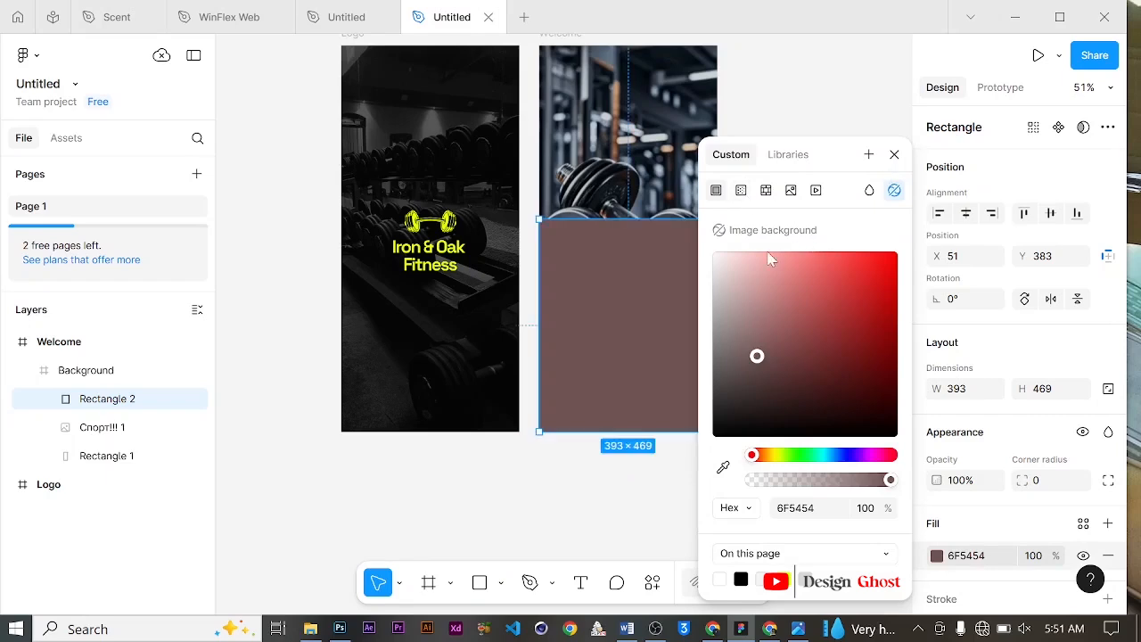
pyautogui.click(894, 154)
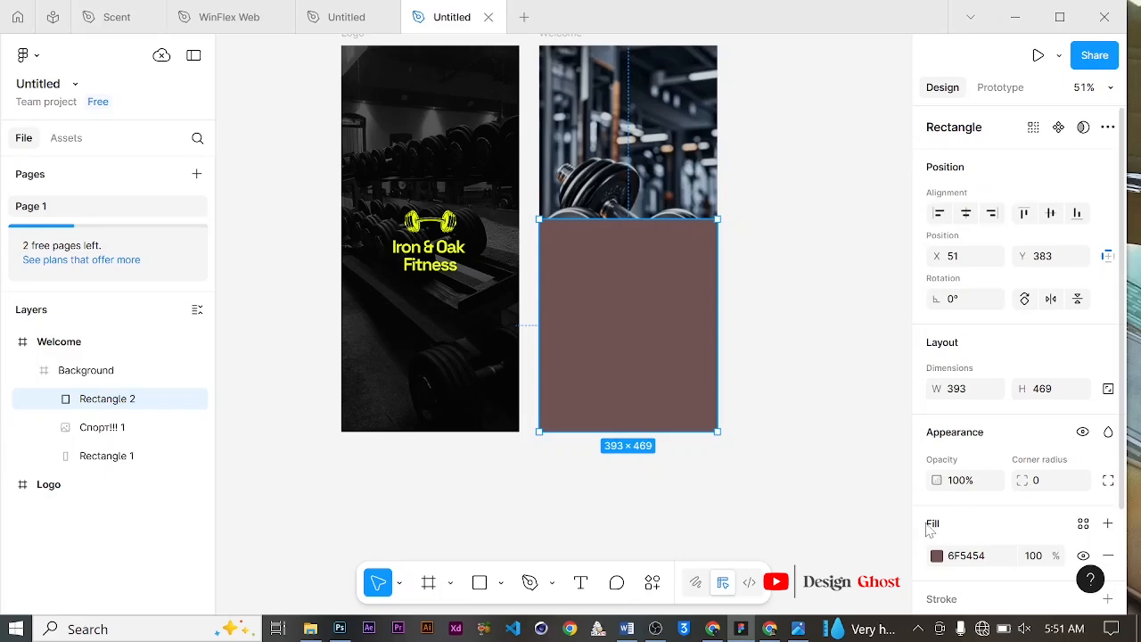
pyautogui.hotkey('ctrl', 'z')
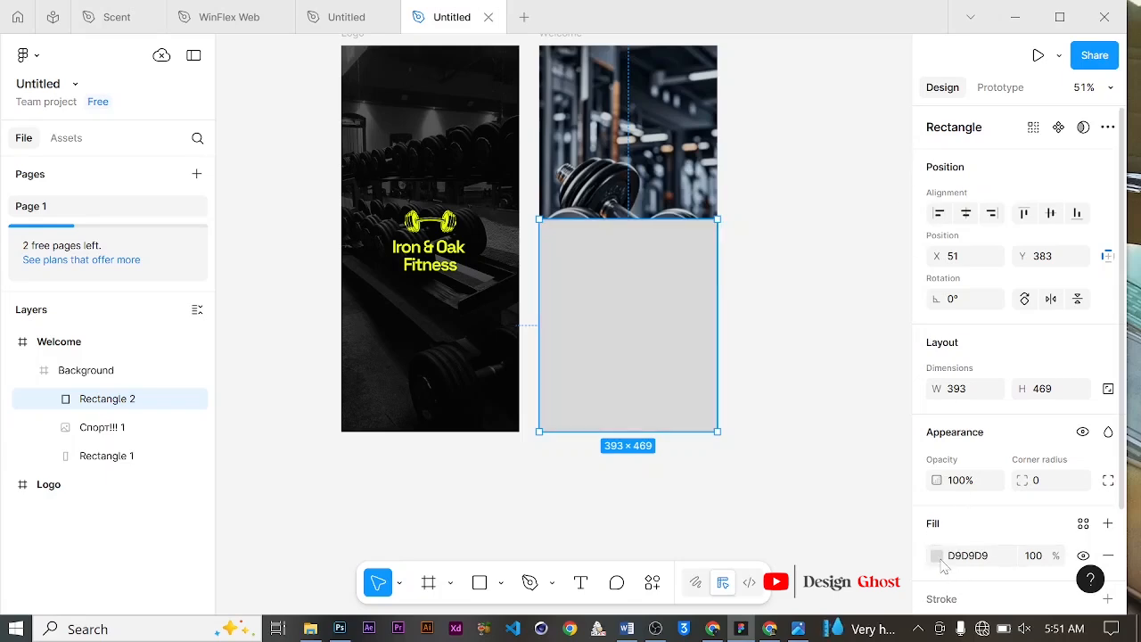
# Step: Give the rectangle a linear gradient fill fading from transparent D9D9D9 at 0% opacity to solid black 000000
pyautogui.click(937, 555)
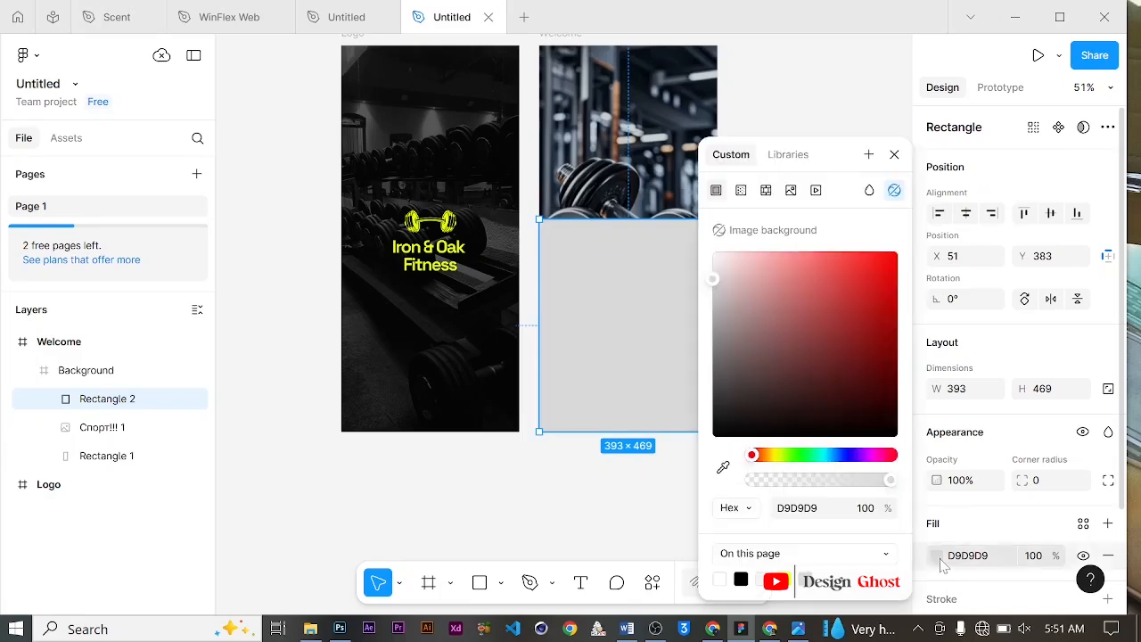
pyautogui.click(741, 190)
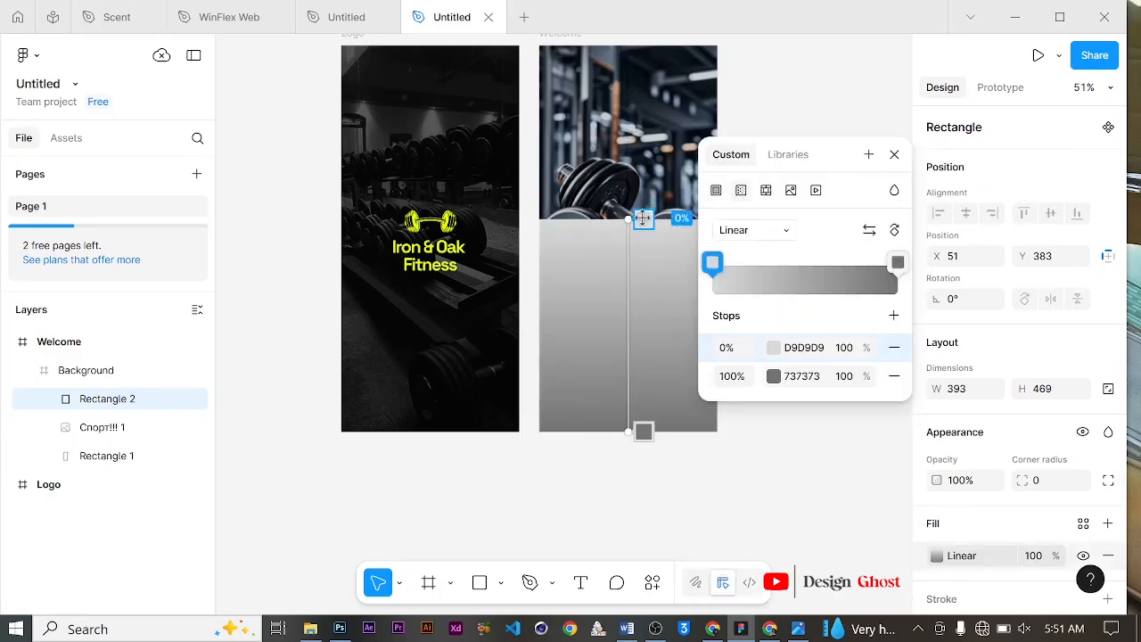
pyautogui.click(897, 263)
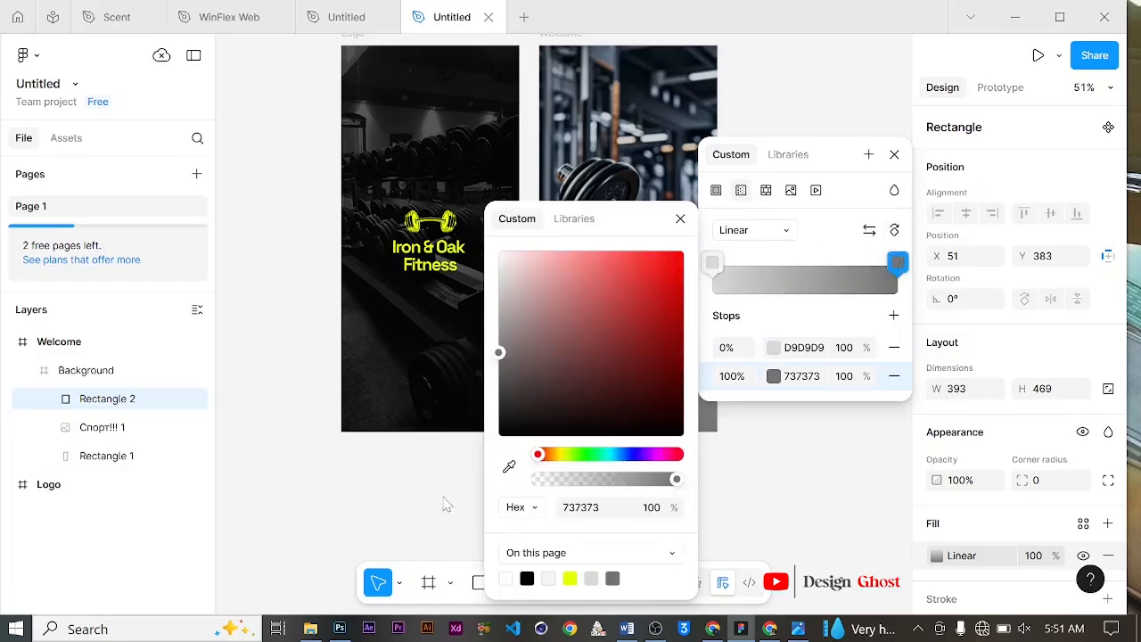
pyautogui.click(527, 578)
pyautogui.click(680, 218)
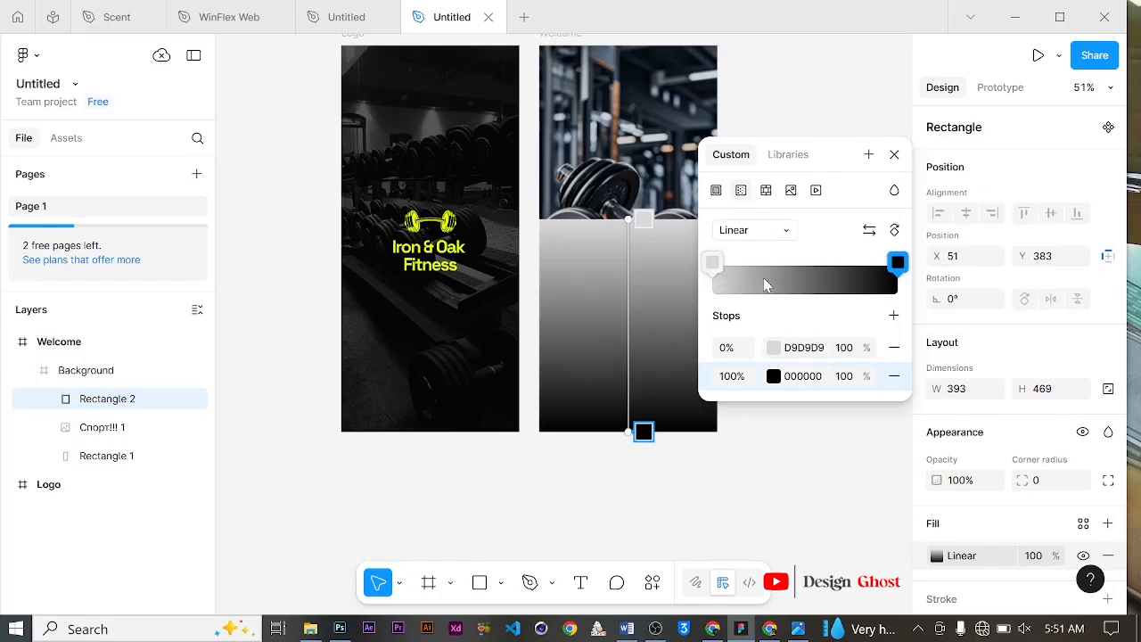
pyautogui.click(713, 263)
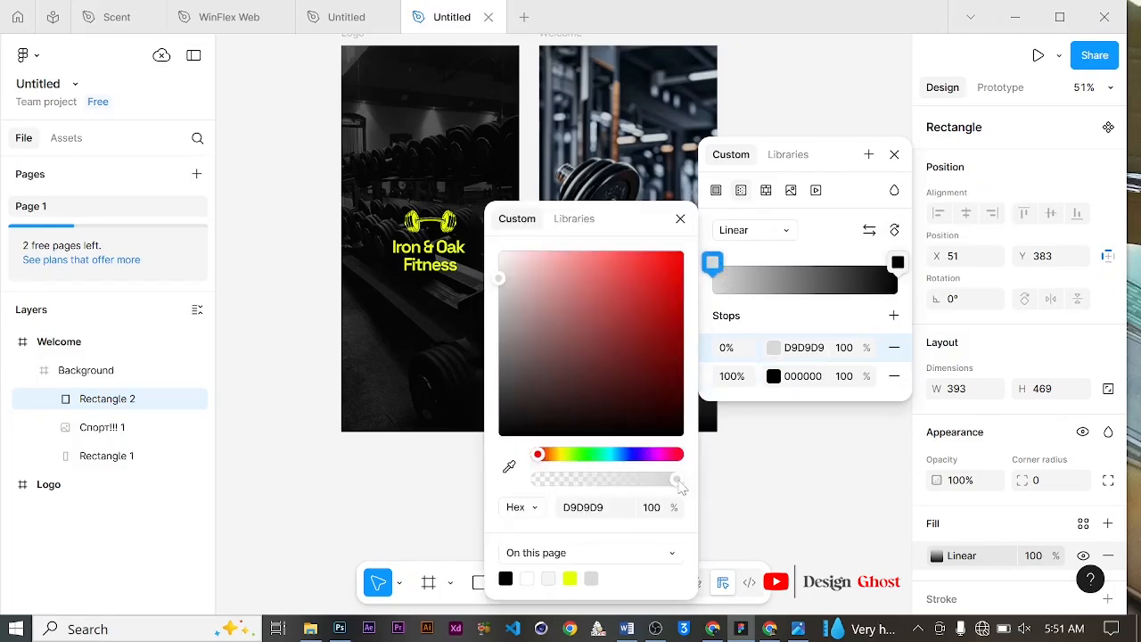
pyautogui.moveTo(535, 479); pyautogui.dragTo(434, 469)
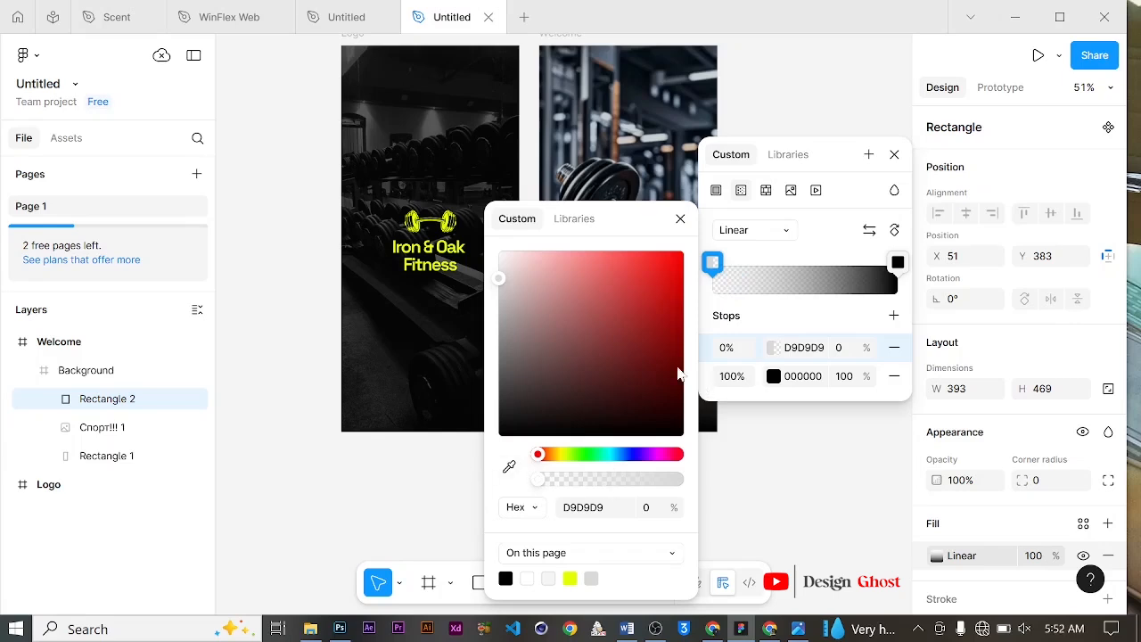
pyautogui.click(680, 219)
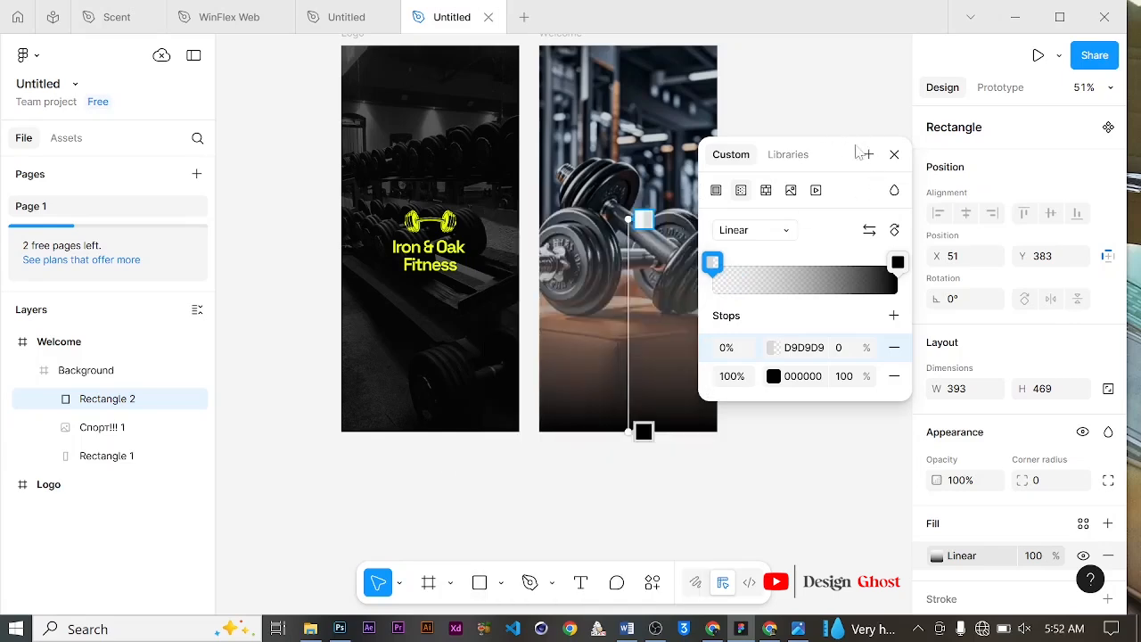
# Step: Stretch the gradient rectangle upward to about 393 × 590 within the Welcome frame
pyautogui.moveTo(856, 151); pyautogui.dragTo(887, 152)
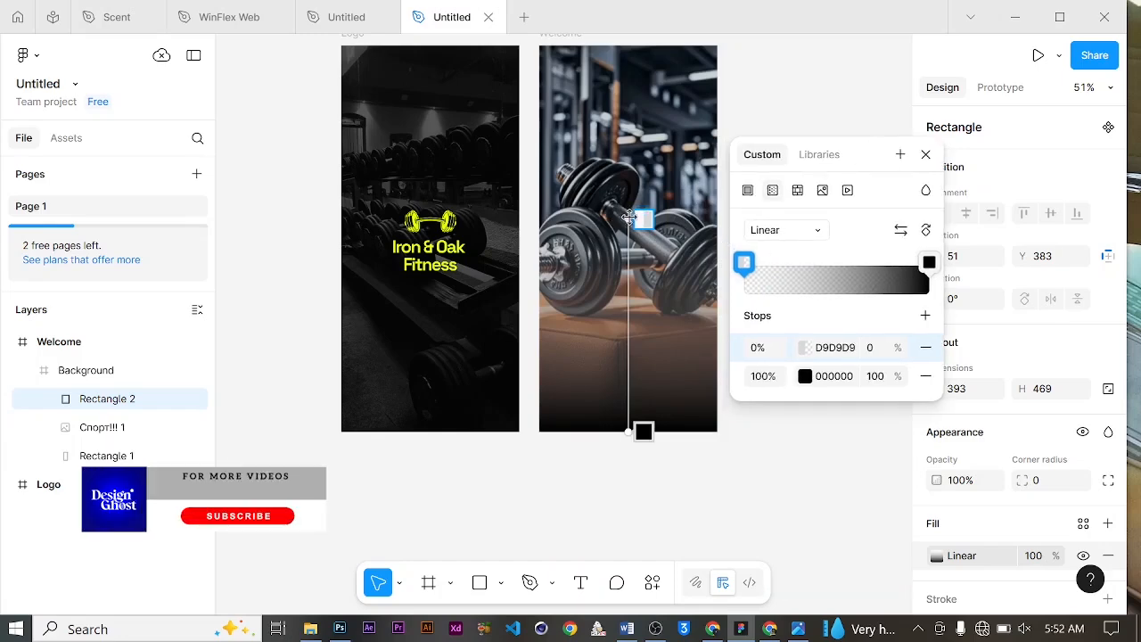
pyautogui.moveTo(628, 218); pyautogui.dragTo(629, 277)
pyautogui.scroll(-5, 634, 273)
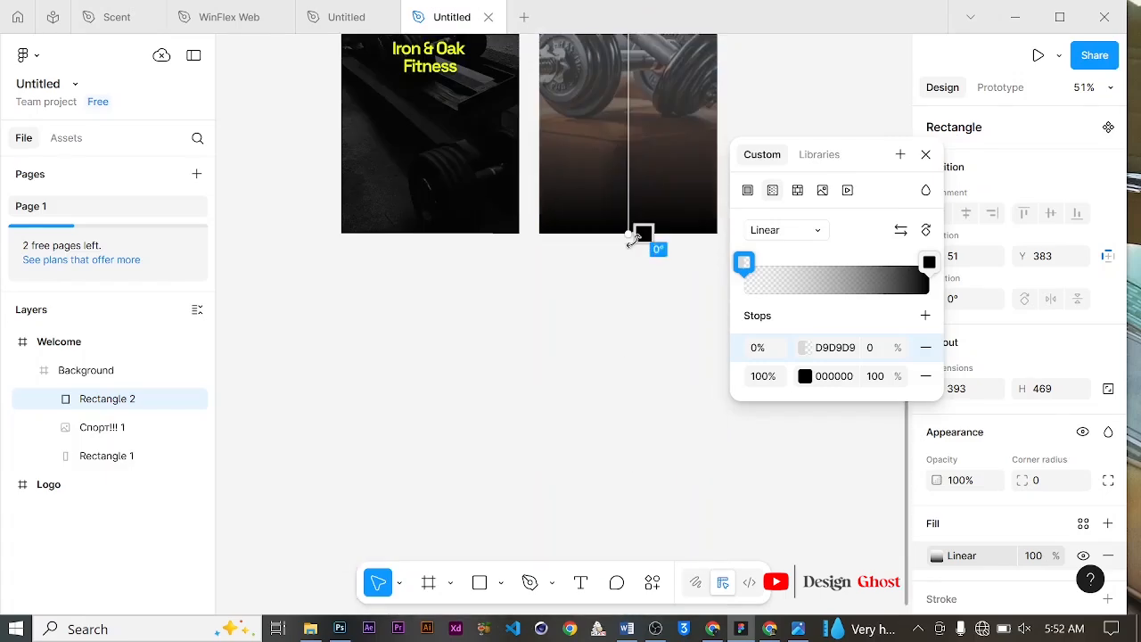
pyautogui.scroll(3, 637, 241)
pyautogui.scroll(-1, 632, 285)
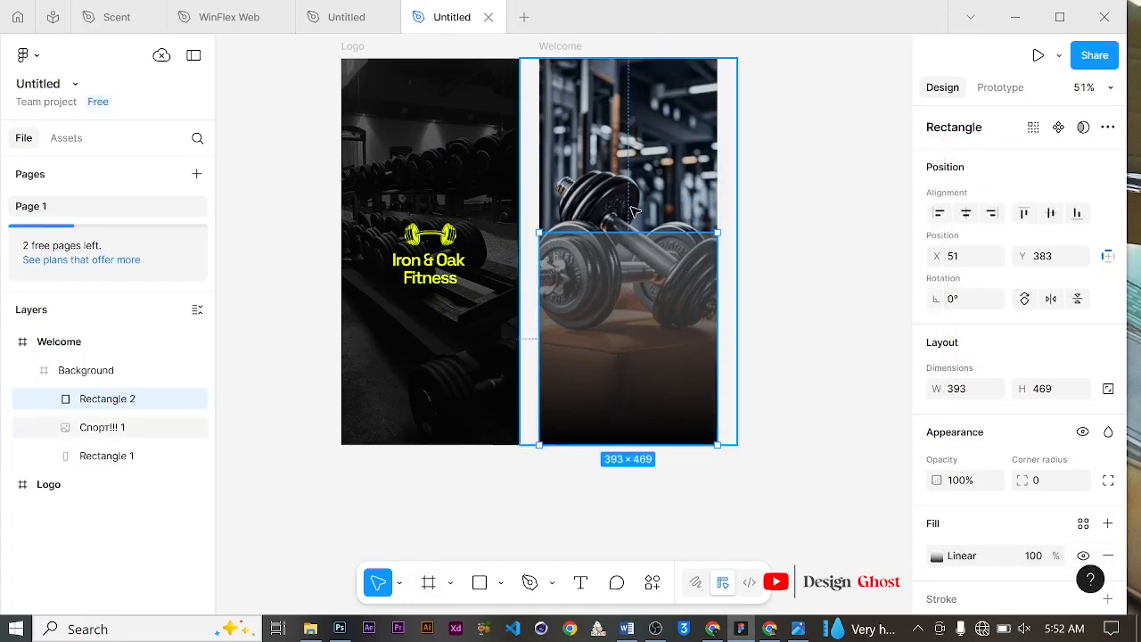
pyautogui.moveTo(629, 232); pyautogui.dragTo(629, 196)
pyautogui.hotkey('ctrl', 'z')
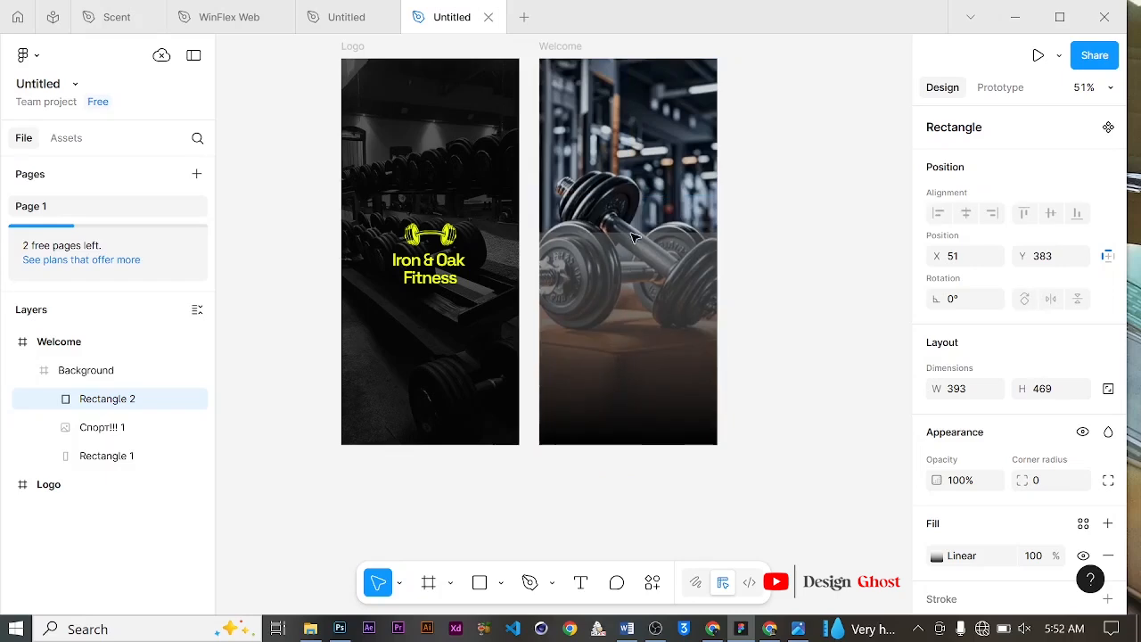
pyautogui.moveTo(629, 231); pyautogui.dragTo(630, 177)
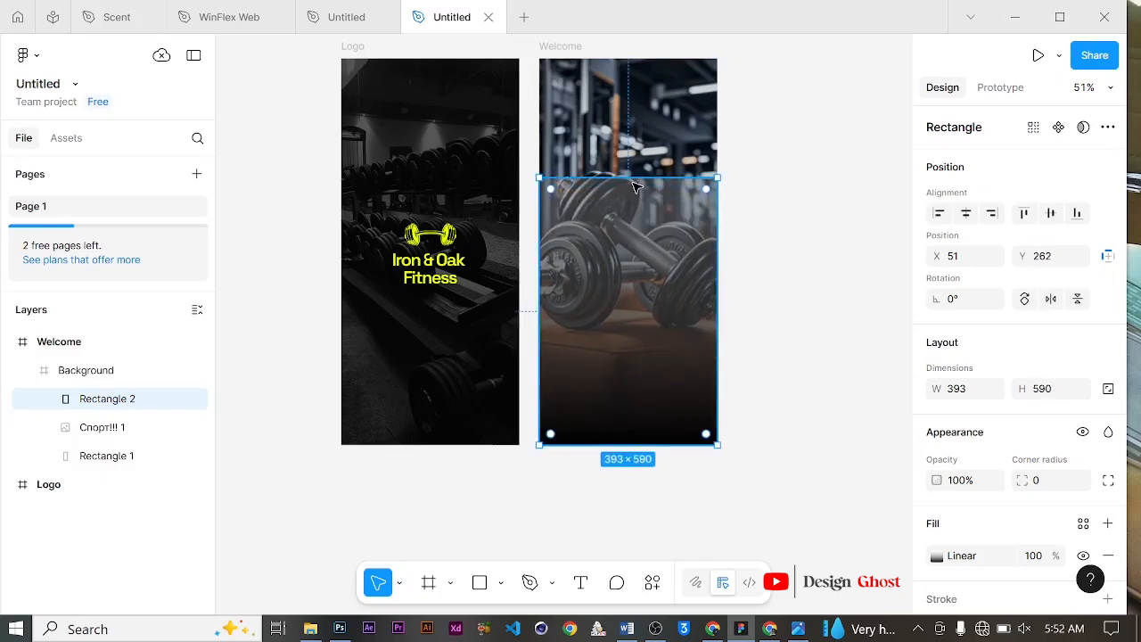
# Step: Adjust the gradient so its stops sit at 11% and 73%, with the gradient line starting at the rectangle's top
pyautogui.click(936, 556)
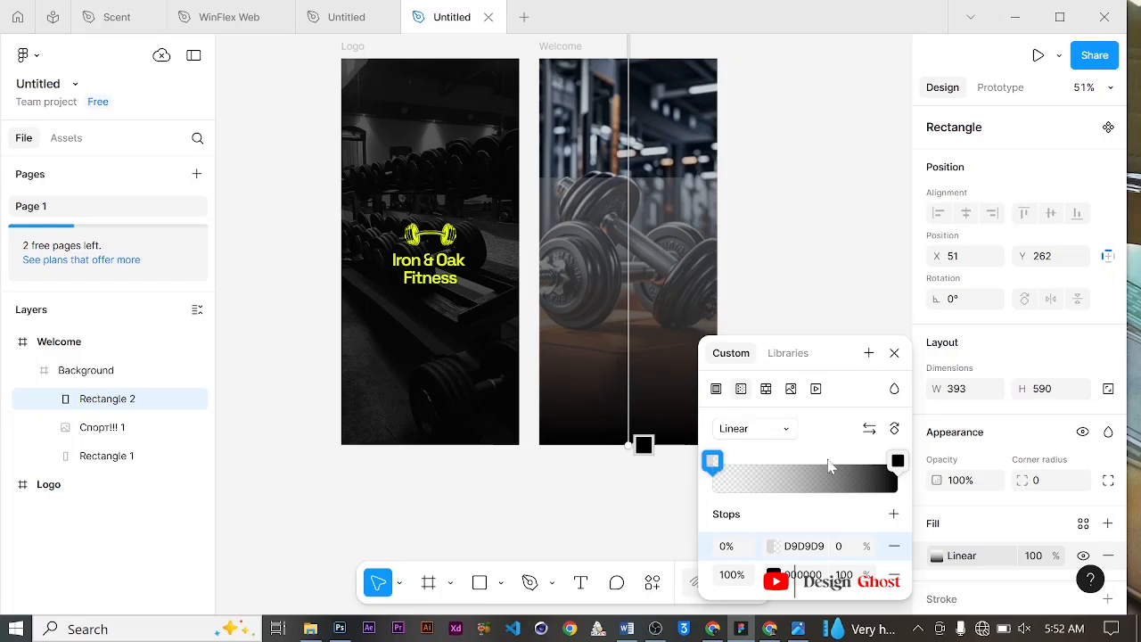
pyautogui.moveTo(896, 467); pyautogui.dragTo(868, 464)
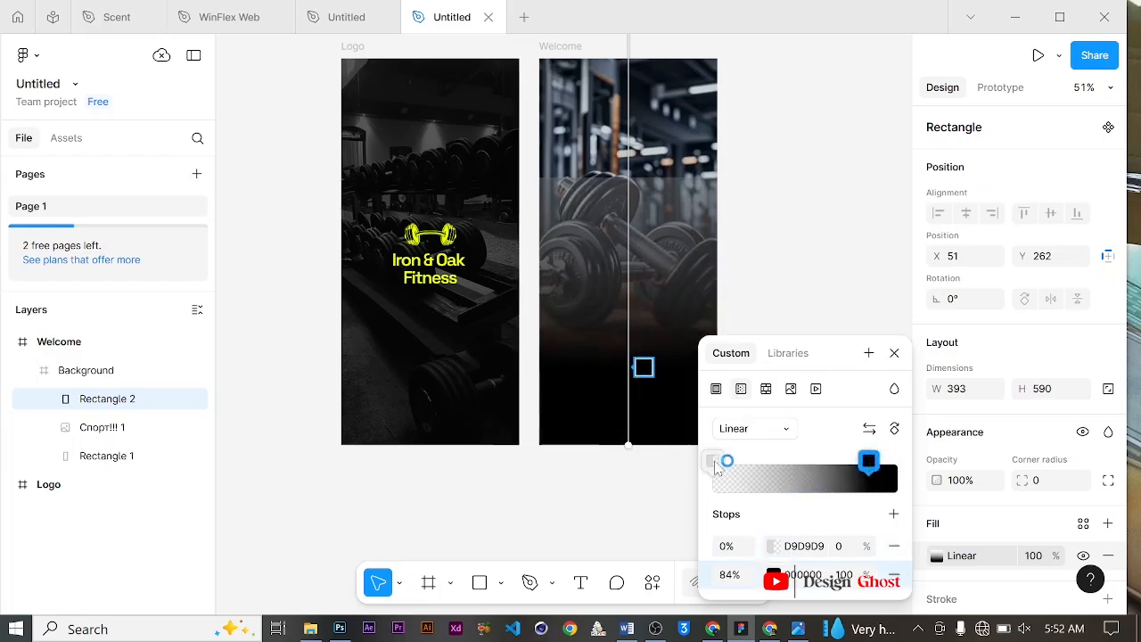
pyautogui.moveTo(715, 467); pyautogui.dragTo(753, 458)
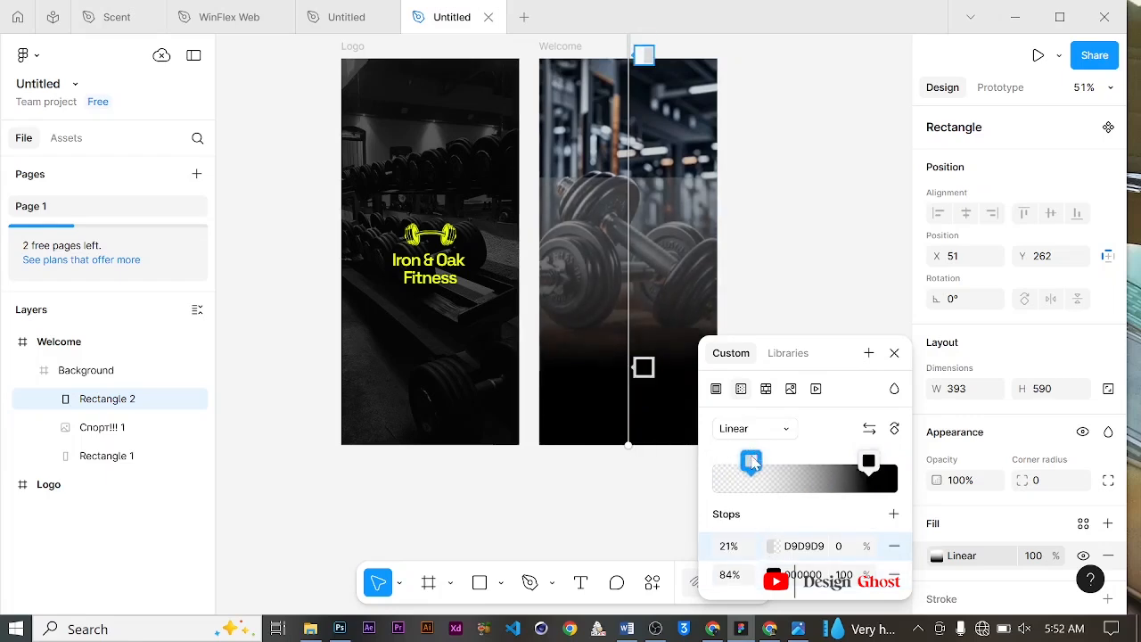
pyautogui.scroll(6, 647, 146)
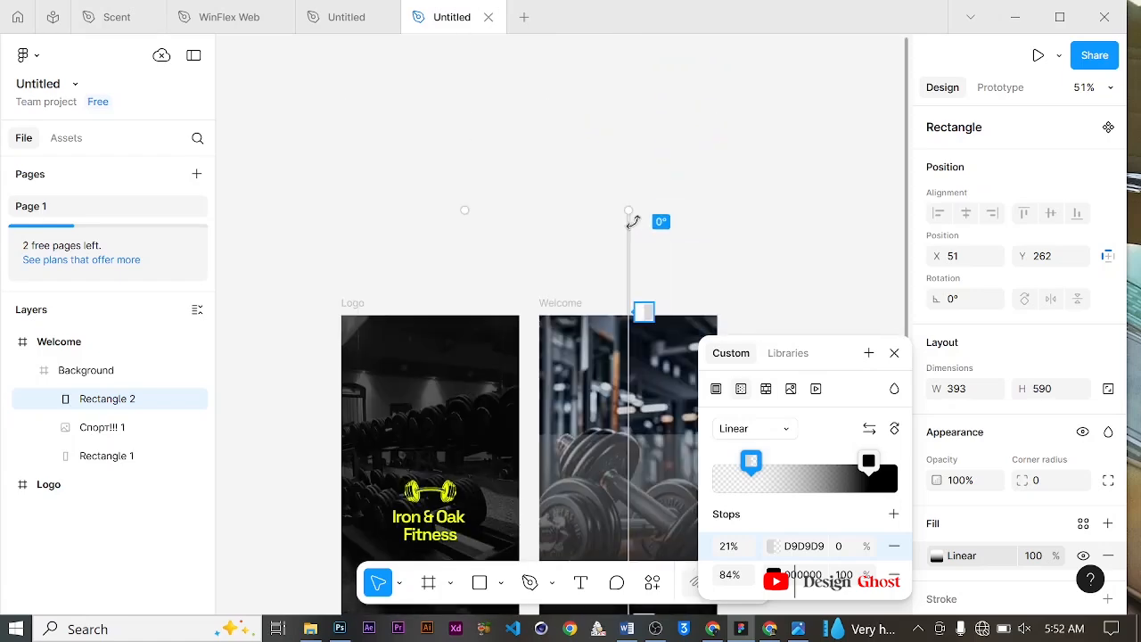
pyautogui.moveTo(630, 208); pyautogui.dragTo(629, 319)
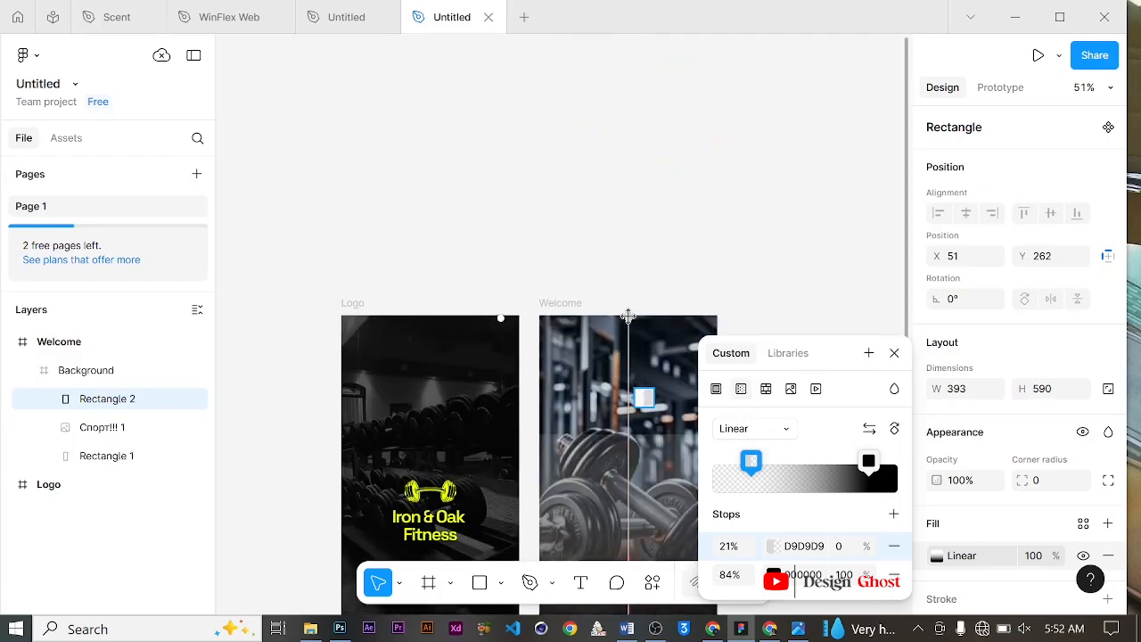
pyautogui.scroll(-7, 634, 332)
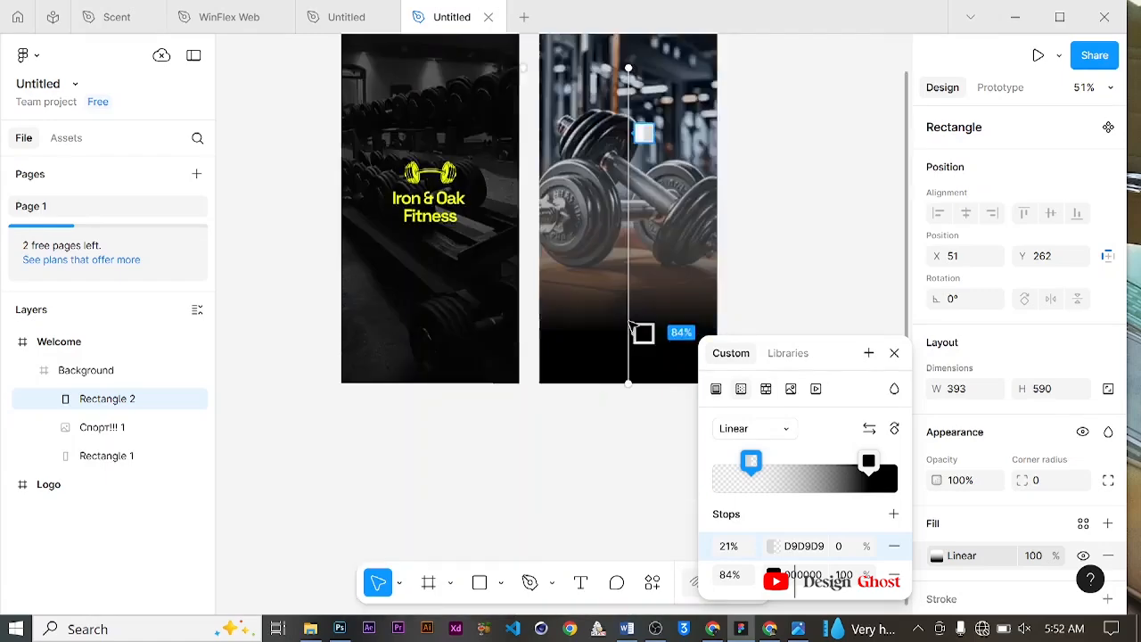
pyautogui.scroll(1, 641, 331)
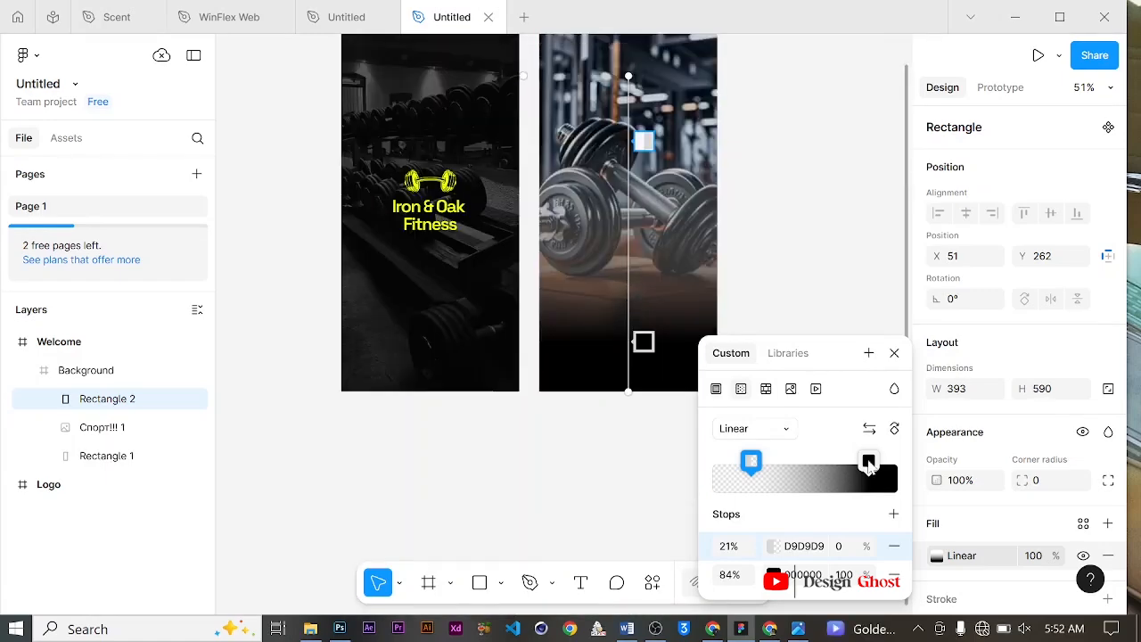
pyautogui.moveTo(869, 467); pyautogui.dragTo(853, 470)
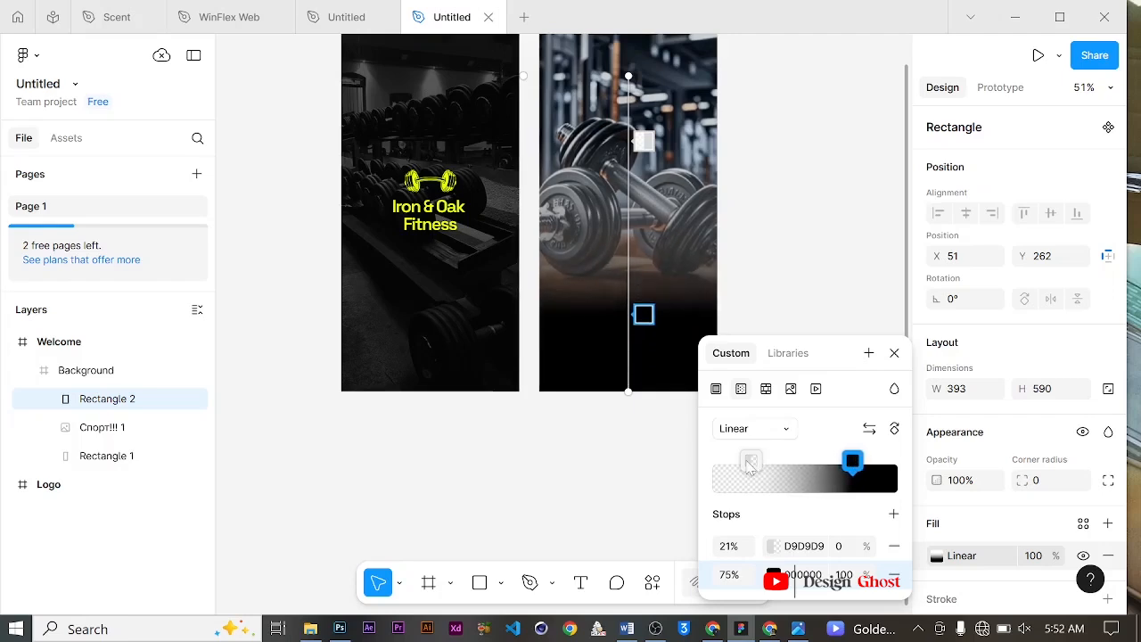
pyautogui.moveTo(749, 467)
pyautogui.mouseDown()
pyautogui.moveTo(714, 461)
pyautogui.moveTo(736, 456)
pyautogui.mouseUp()
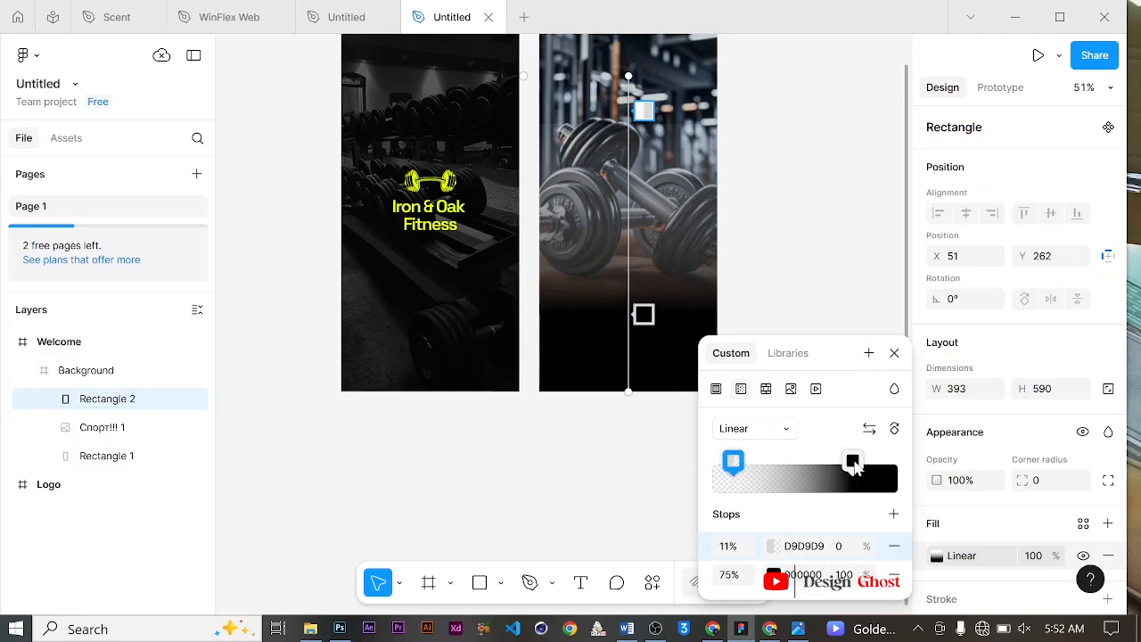
pyautogui.moveTo(854, 466); pyautogui.dragTo(850, 472)
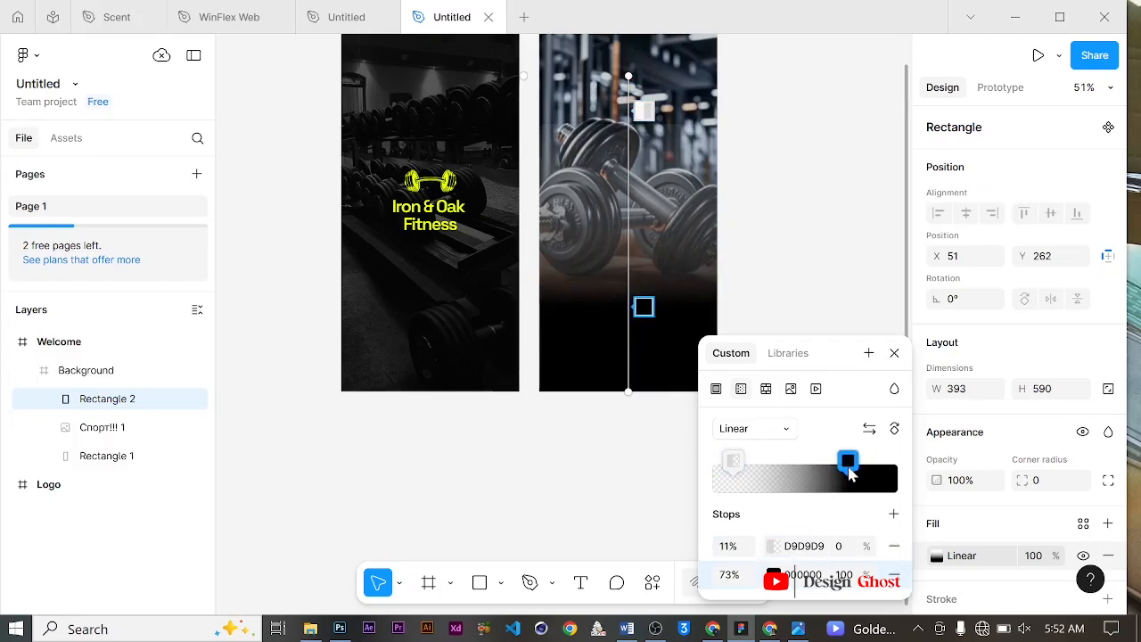
pyautogui.click(894, 353)
# Step: Add a columns layout guide with 5 columns to the Welcome frame
pyautogui.keyDown('ctrl'); pyautogui.scroll(2, 623, 249); pyautogui.keyUp('ctrl')
pyautogui.keyDown('ctrl'); pyautogui.scroll(2, 624, 288); pyautogui.keyUp('ctrl')
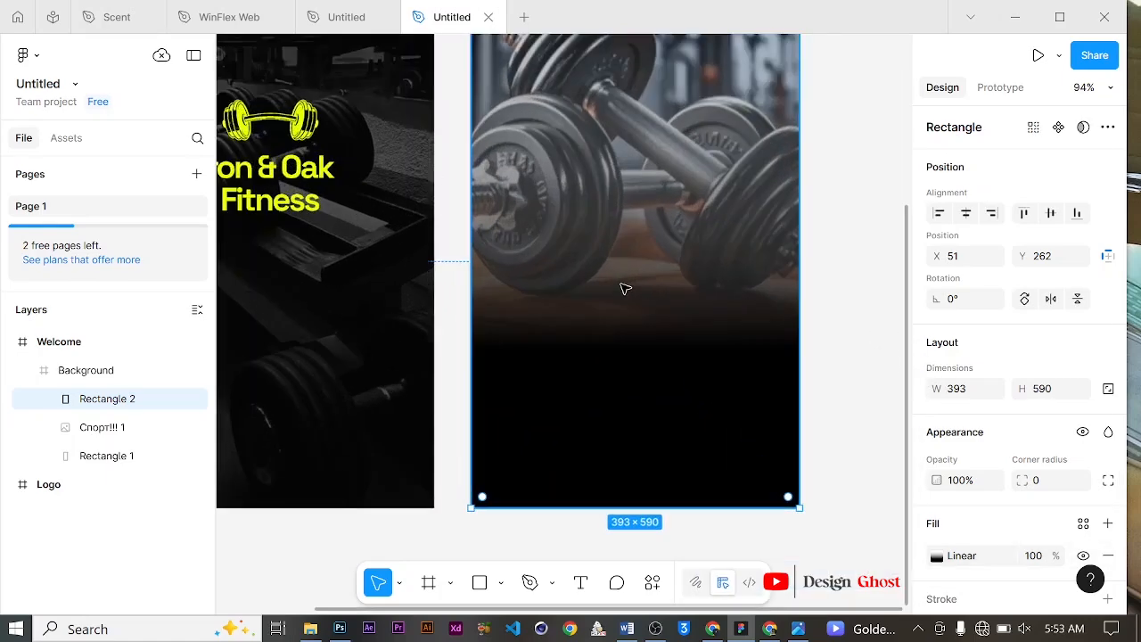
pyautogui.keyDown('ctrl'); pyautogui.scroll(-3, 624, 288); pyautogui.keyUp('ctrl')
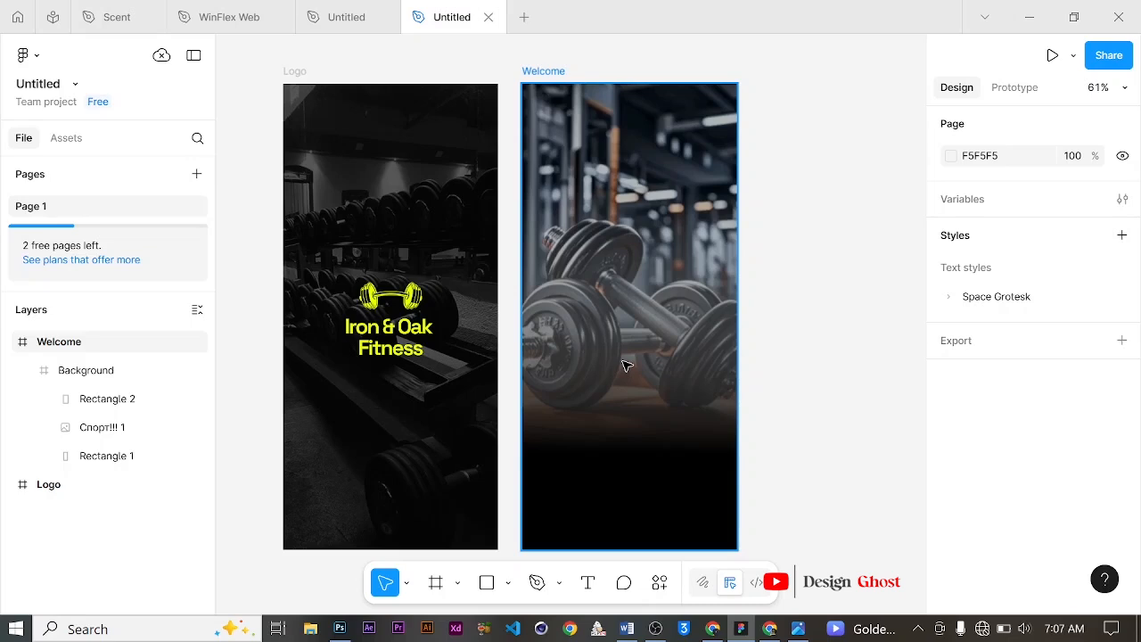
pyautogui.click(545, 73)
pyautogui.scroll(-5, 1041, 272)
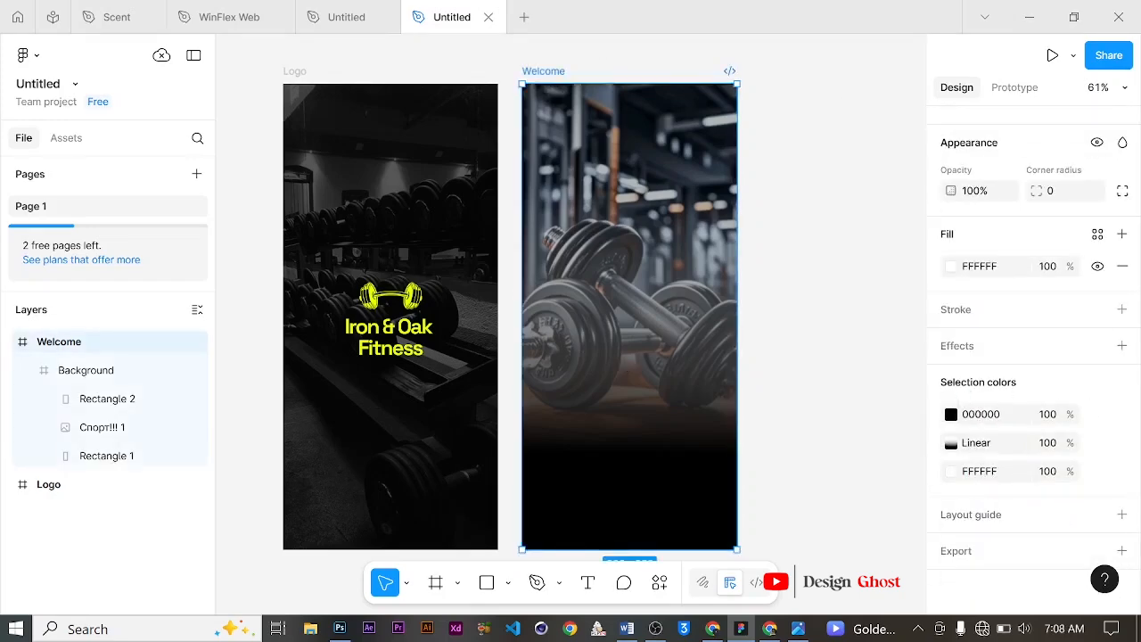
pyautogui.click(1120, 515)
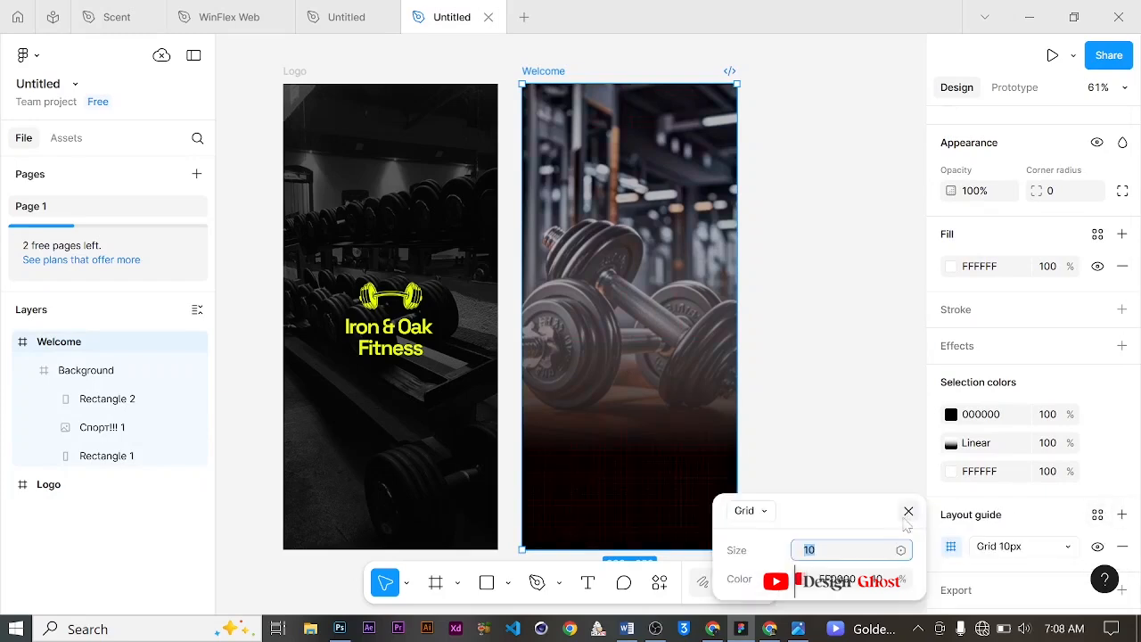
pyautogui.click(767, 511)
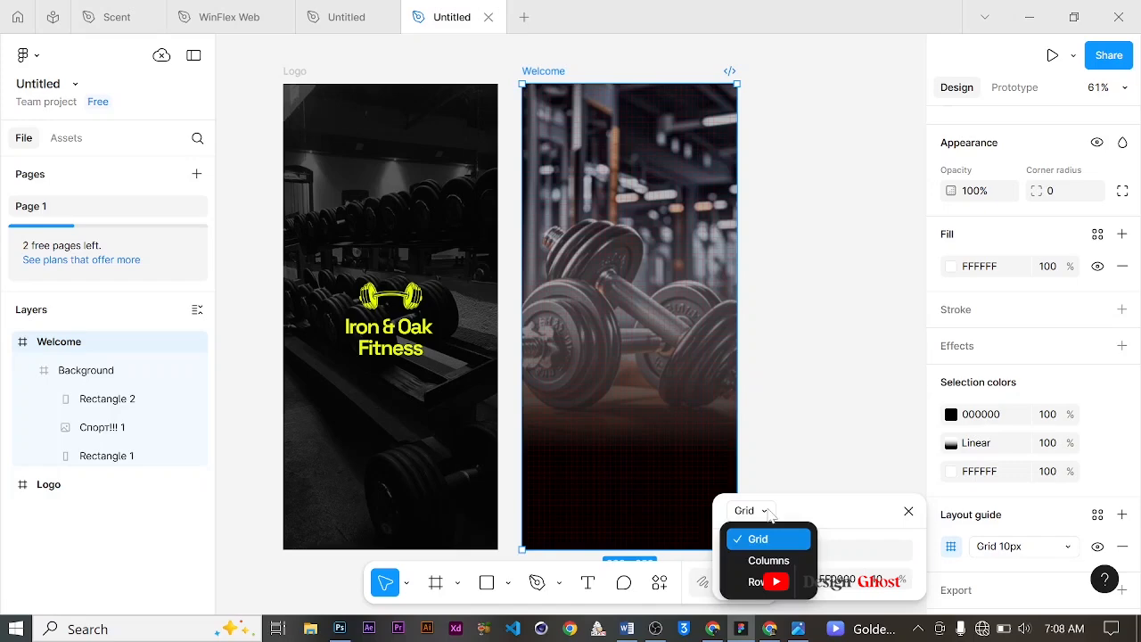
pyautogui.click(768, 560)
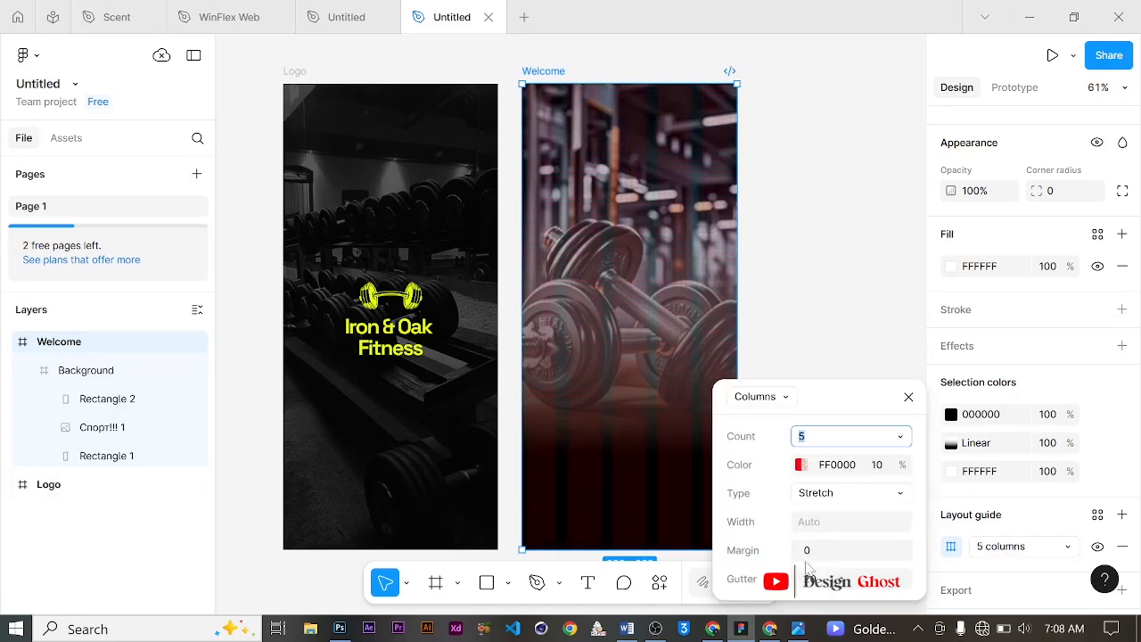
# Step: Set the column guide colour to FFFFFF at 28% opacity with a 50 margin, then close the guide settings
pyautogui.click(800, 465)
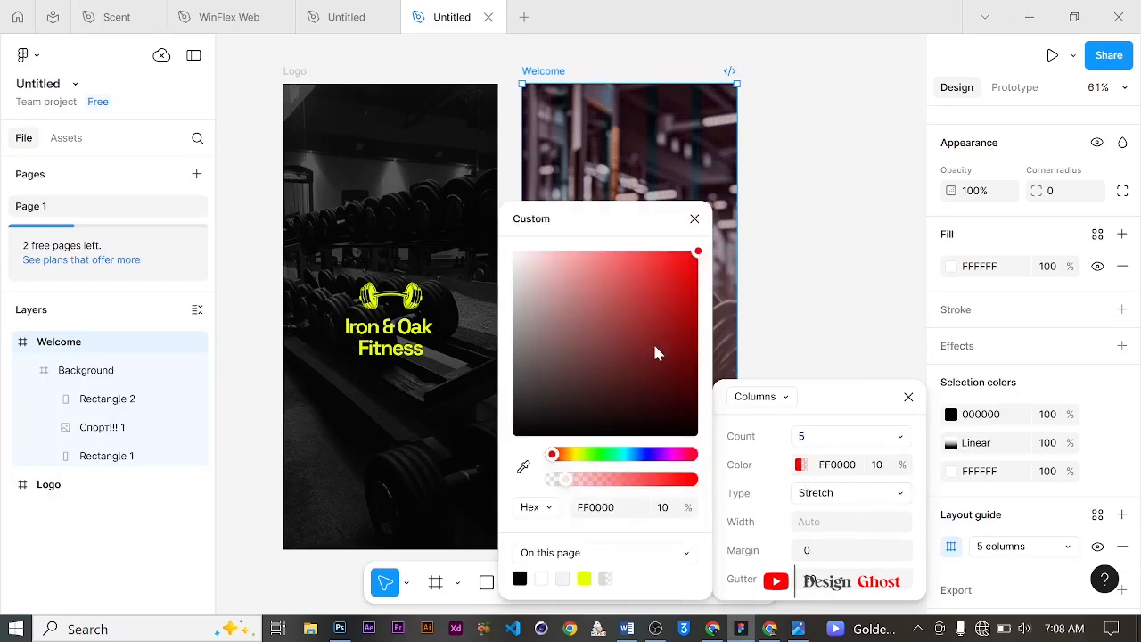
pyautogui.moveTo(550, 271); pyautogui.dragTo(510, 253)
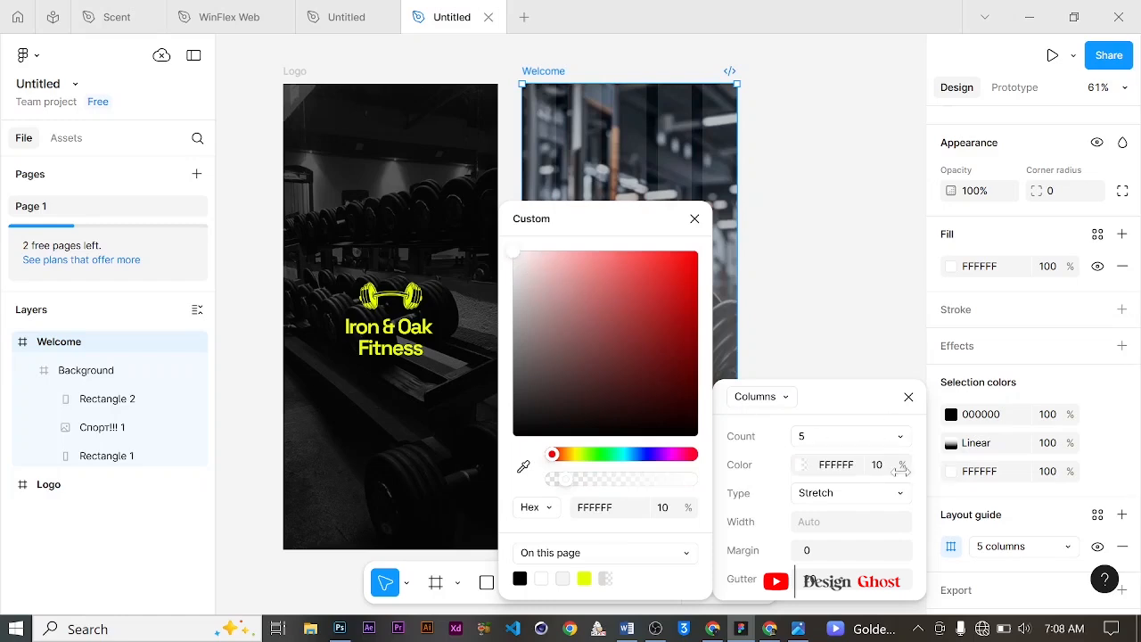
pyautogui.moveTo(909, 465); pyautogui.dragTo(947, 447)
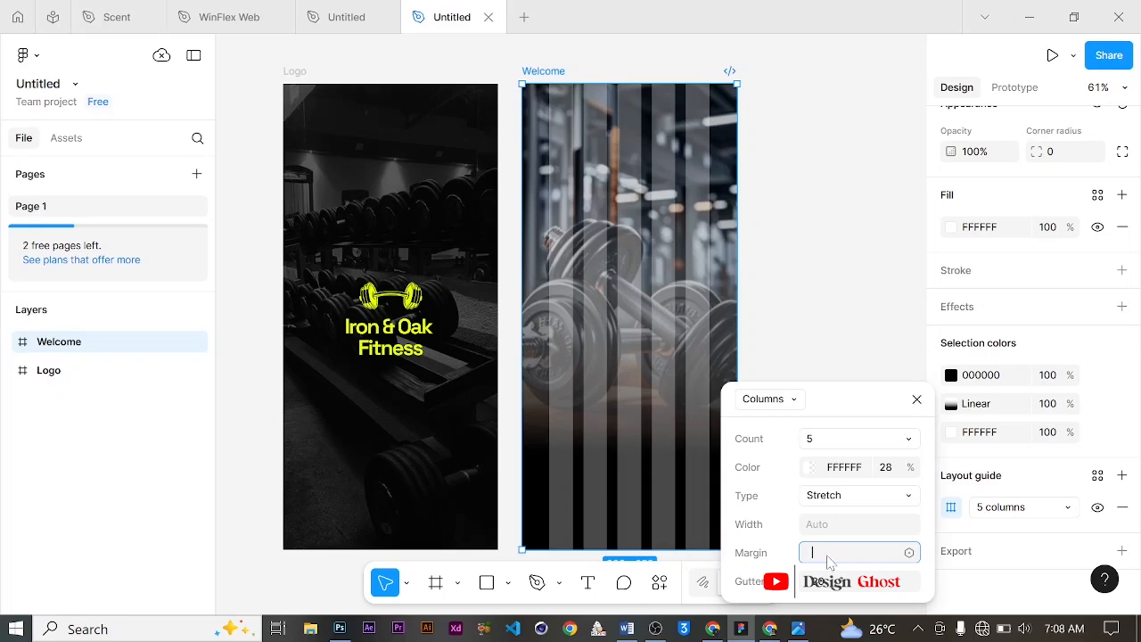
pyautogui.click(916, 399)
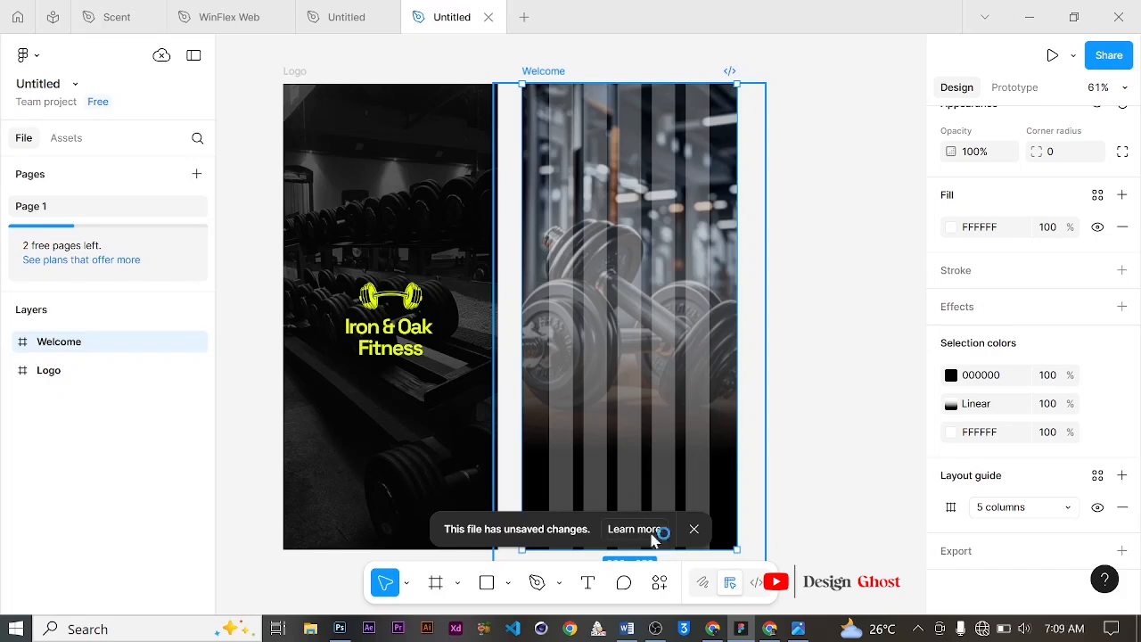
# Step: Dismiss the unsaved-changes notice and undo the last layout guide change
pyautogui.click(695, 530)
pyautogui.scroll(2, 646, 408)
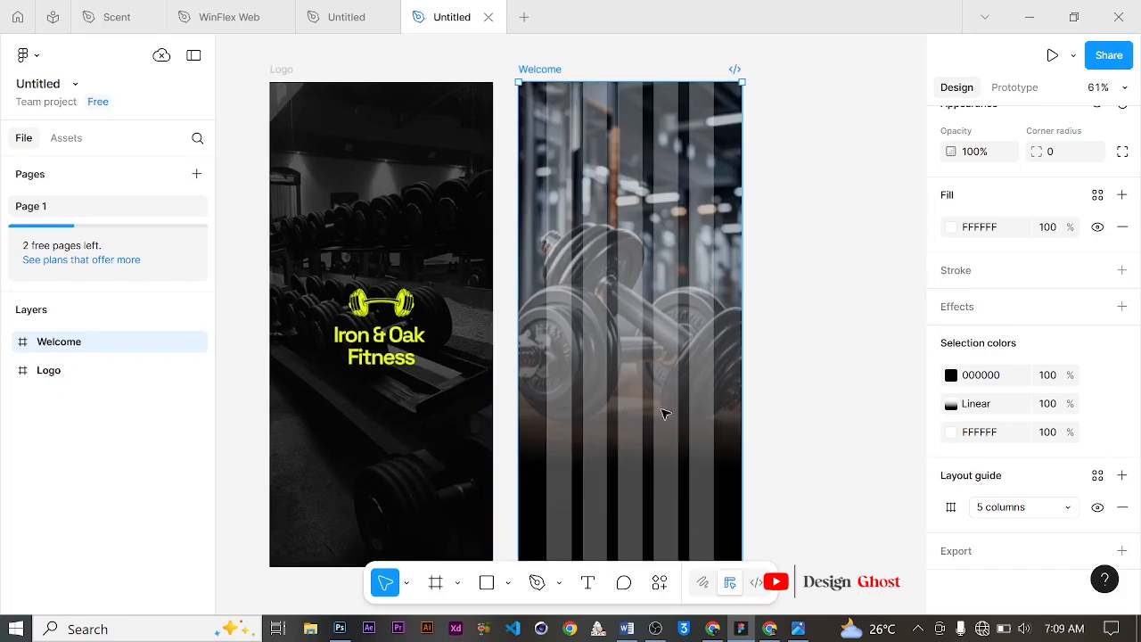
pyautogui.scroll(1, 663, 423)
pyautogui.press('space')
pyautogui.moveTo(668, 305); pyautogui.dragTo(667, 316)
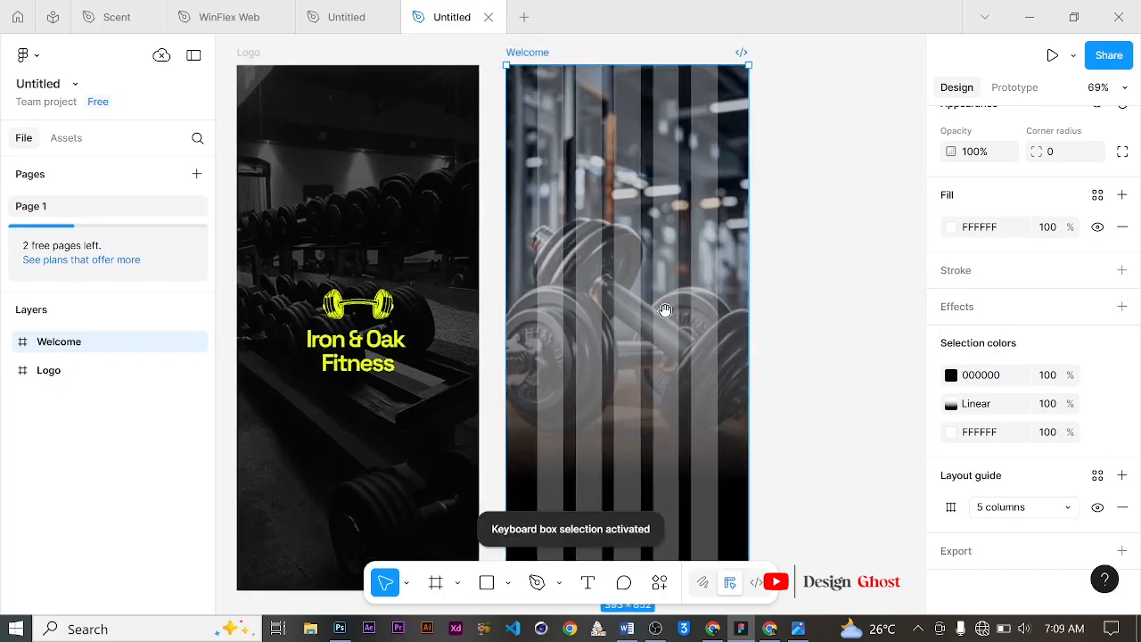
pyautogui.moveTo(658, 396); pyautogui.dragTo(671, 211)
pyautogui.scroll(1, 534, 288)
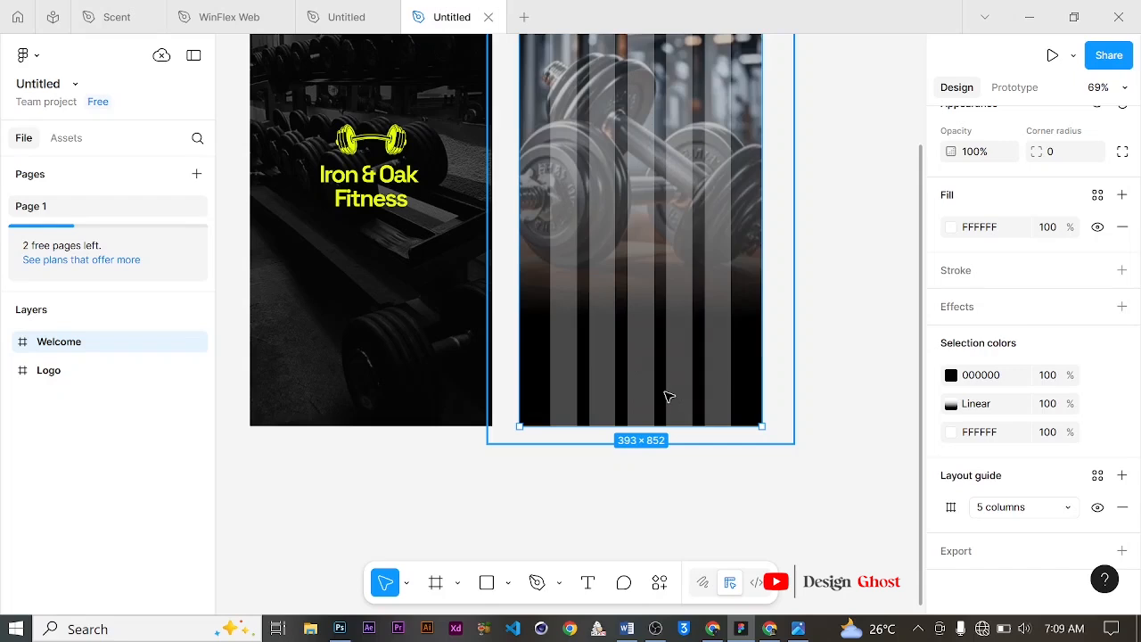
pyautogui.hotkey('ctrl', 'z')
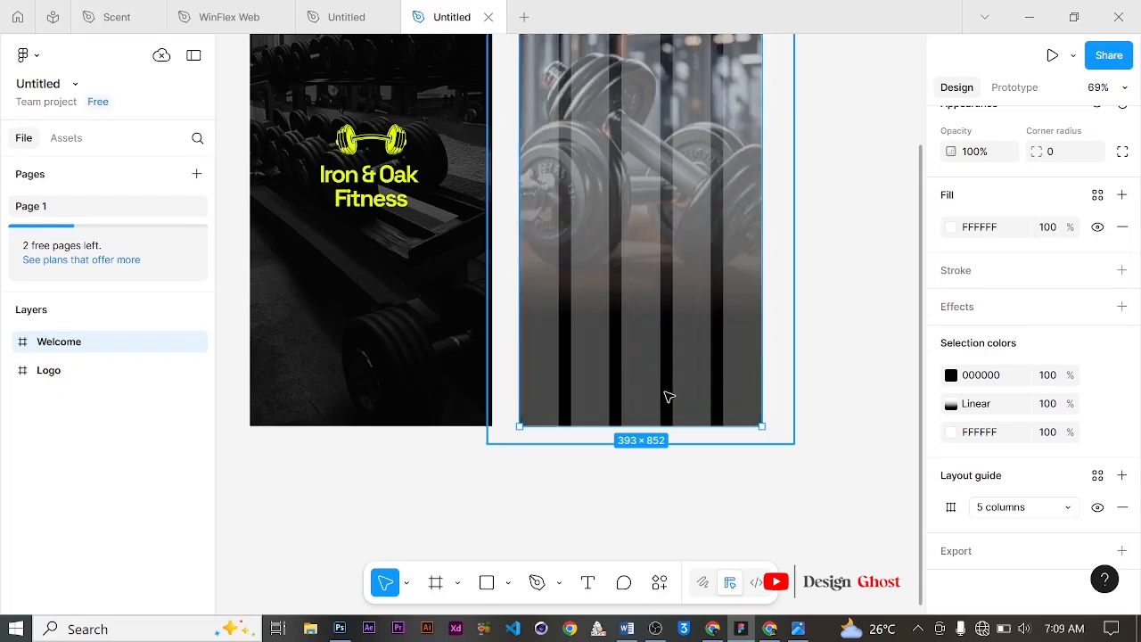
pyautogui.scroll(-3, 670, 392)
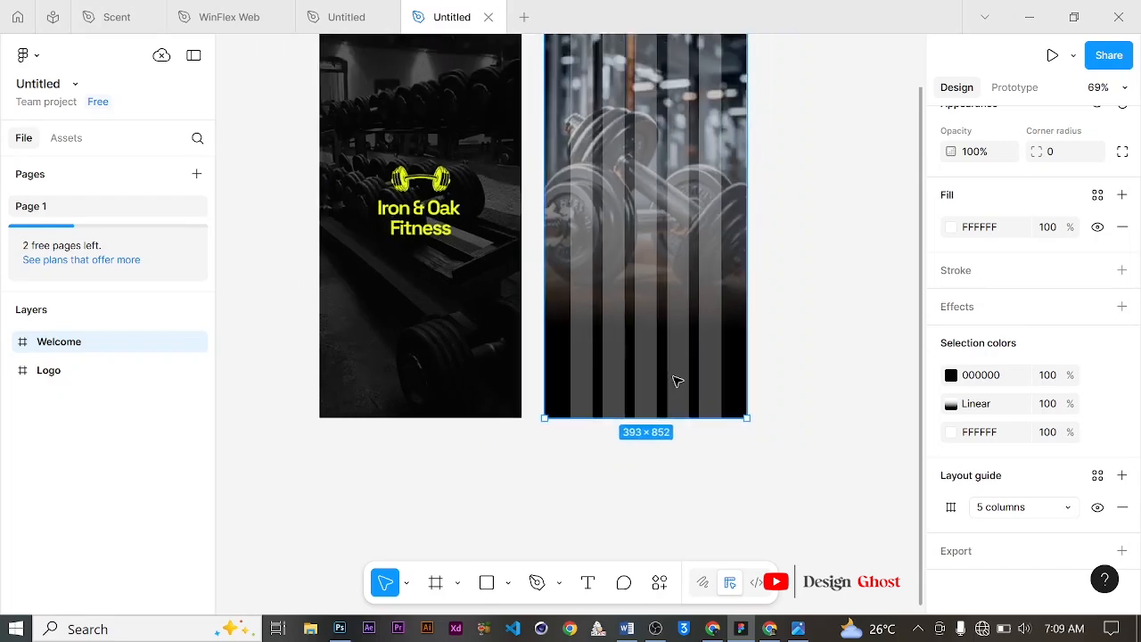
pyautogui.scroll(-3, 677, 381)
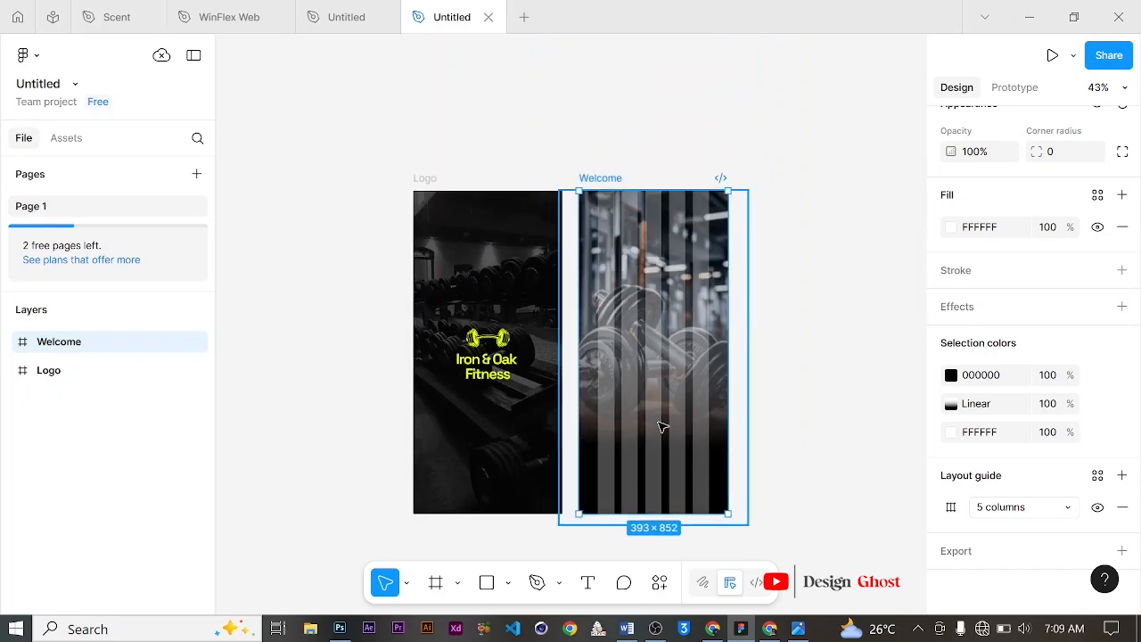
pyautogui.scroll(3, 669, 469)
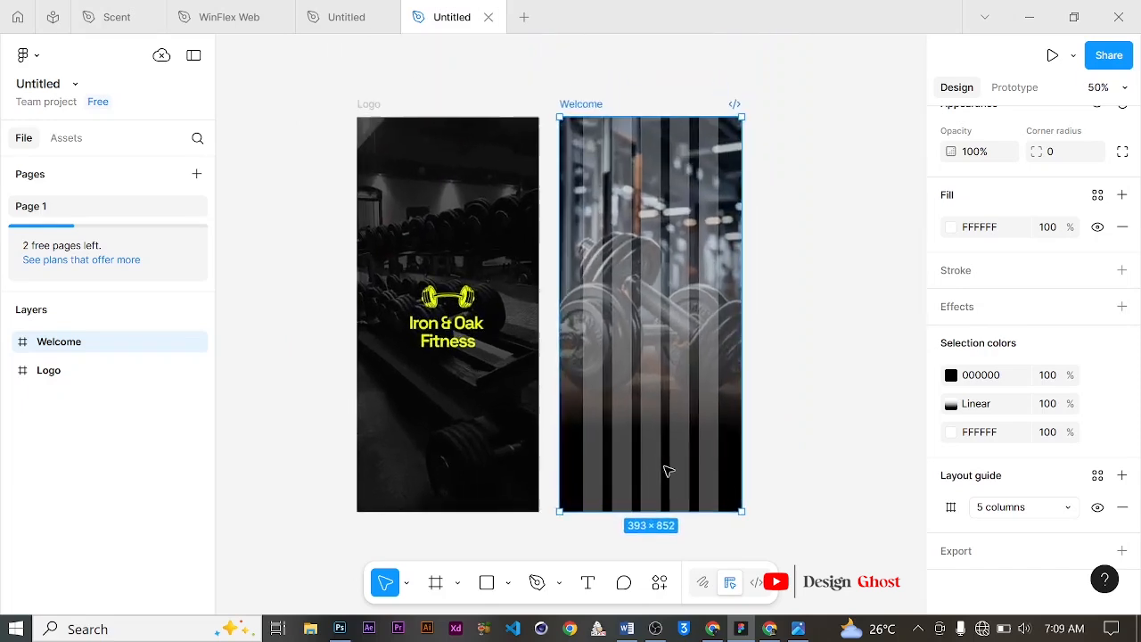
# Step: Duplicate the "Iron & Oak Fitness" logo text into the lower half of the Welcome frame and left-align it
pyautogui.click(432, 303)
pyautogui.click(432, 303)
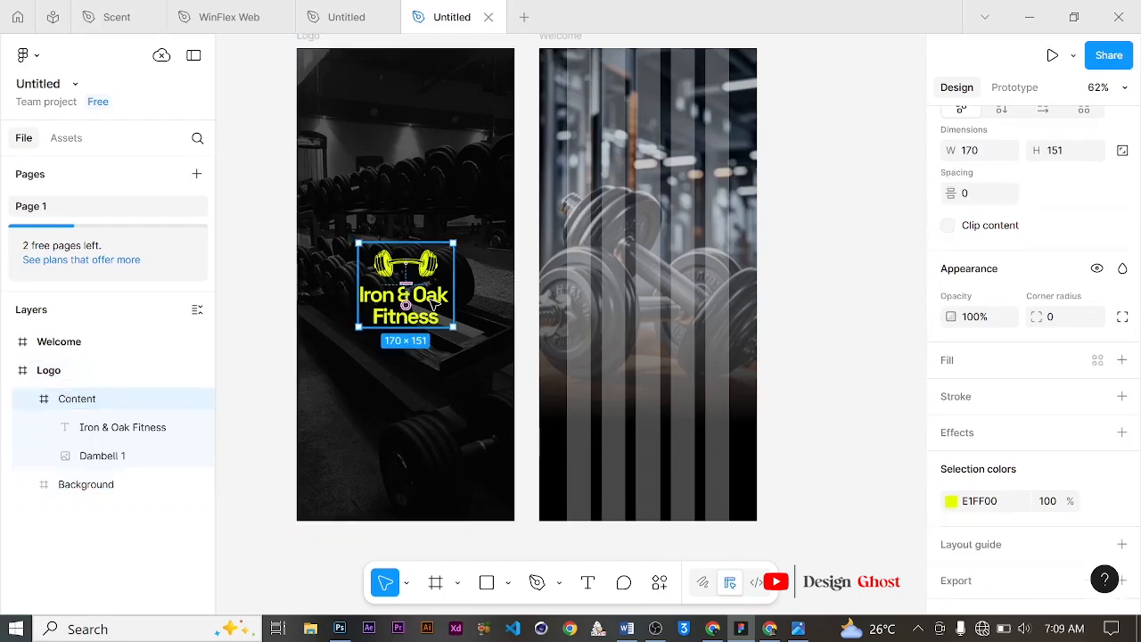
pyautogui.click(430, 303)
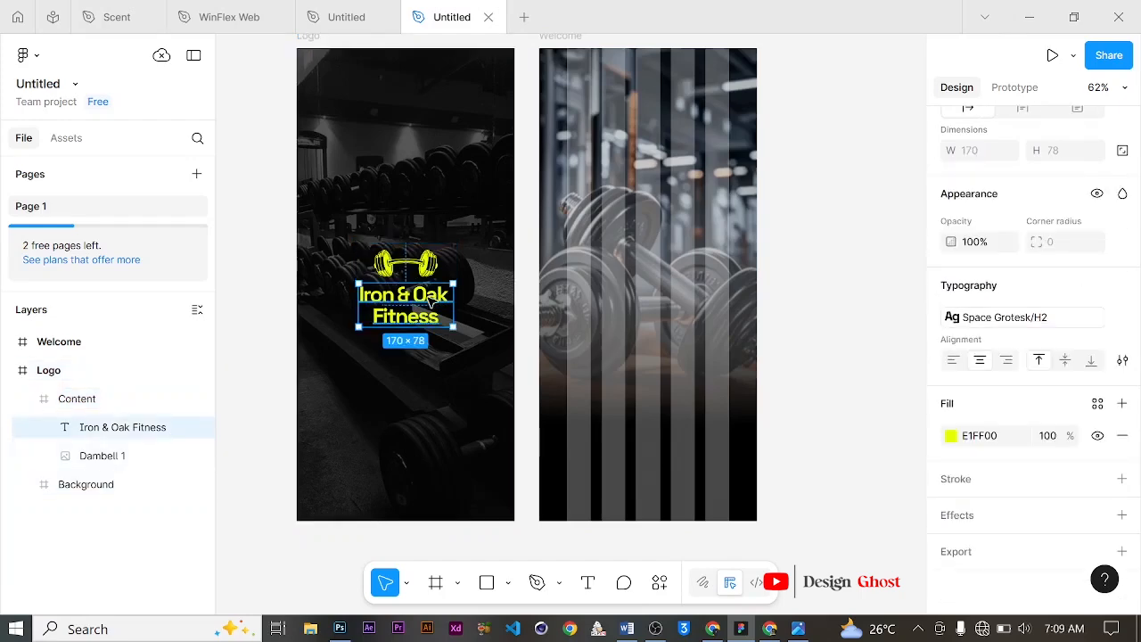
pyautogui.moveTo(437, 303); pyautogui.dragTo(624, 401)
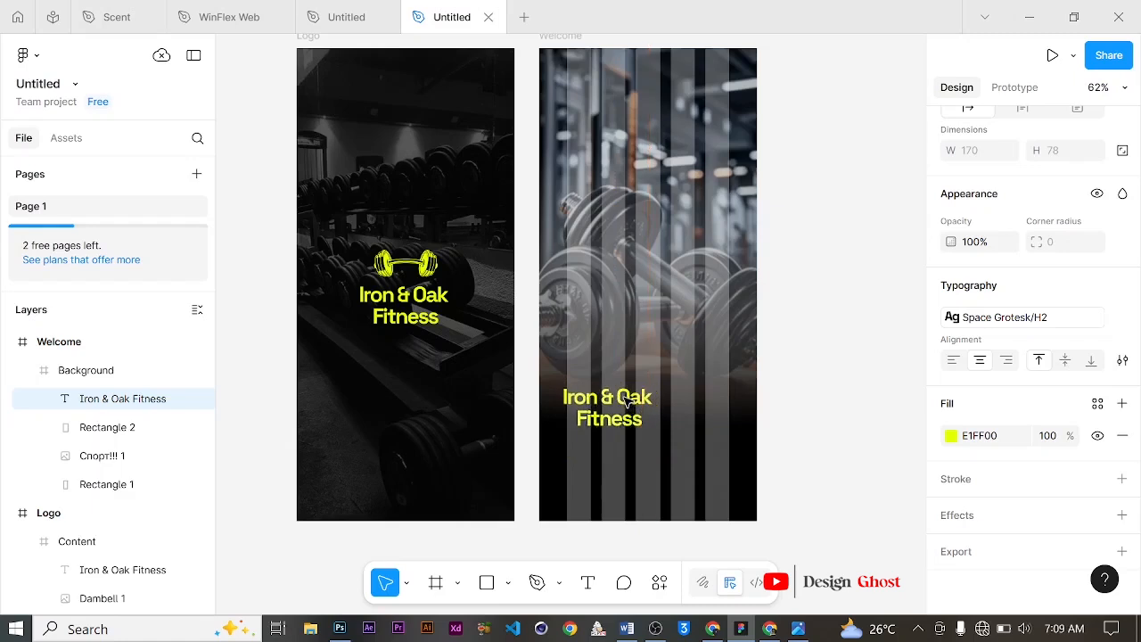
pyautogui.press('Return')
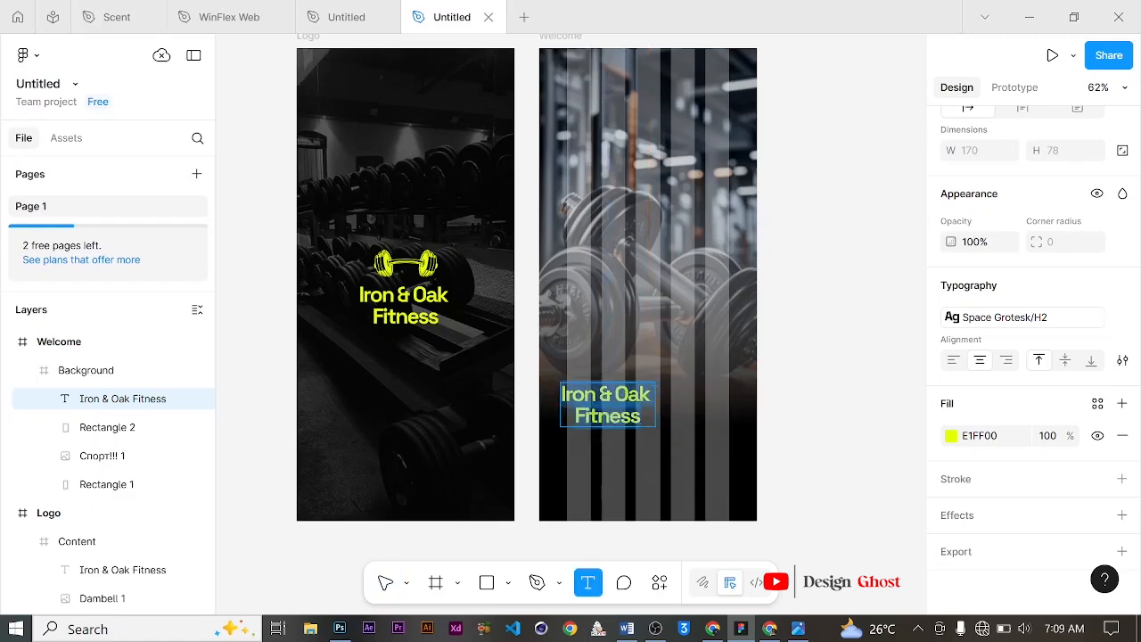
pyautogui.click(953, 360)
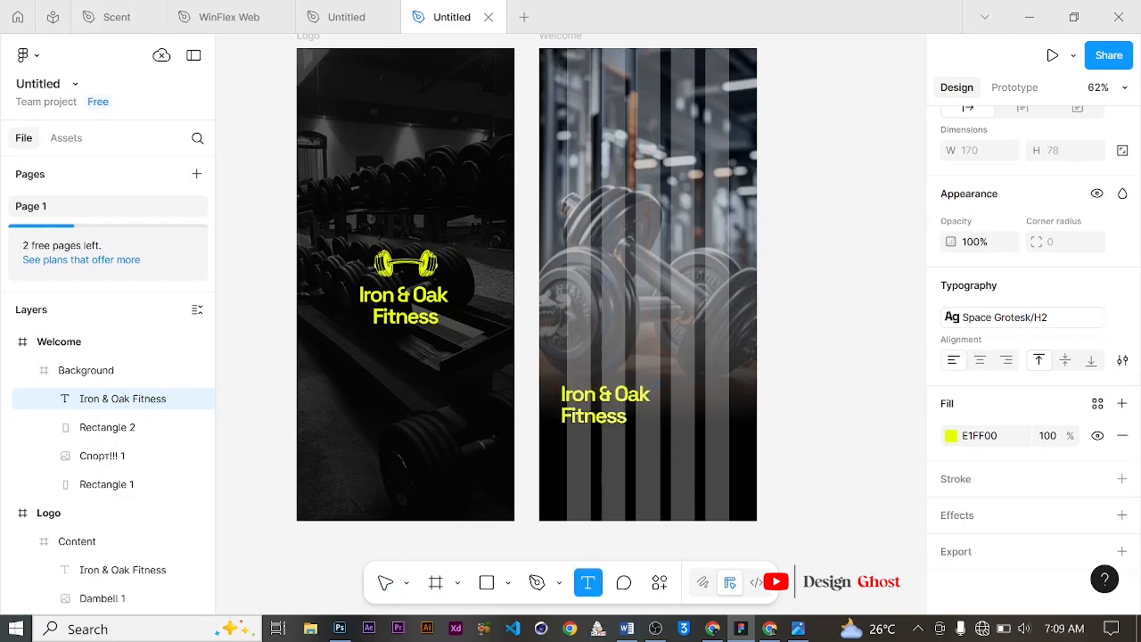
pyautogui.hotkey('ctrl', 'a')
pyautogui.write('v')
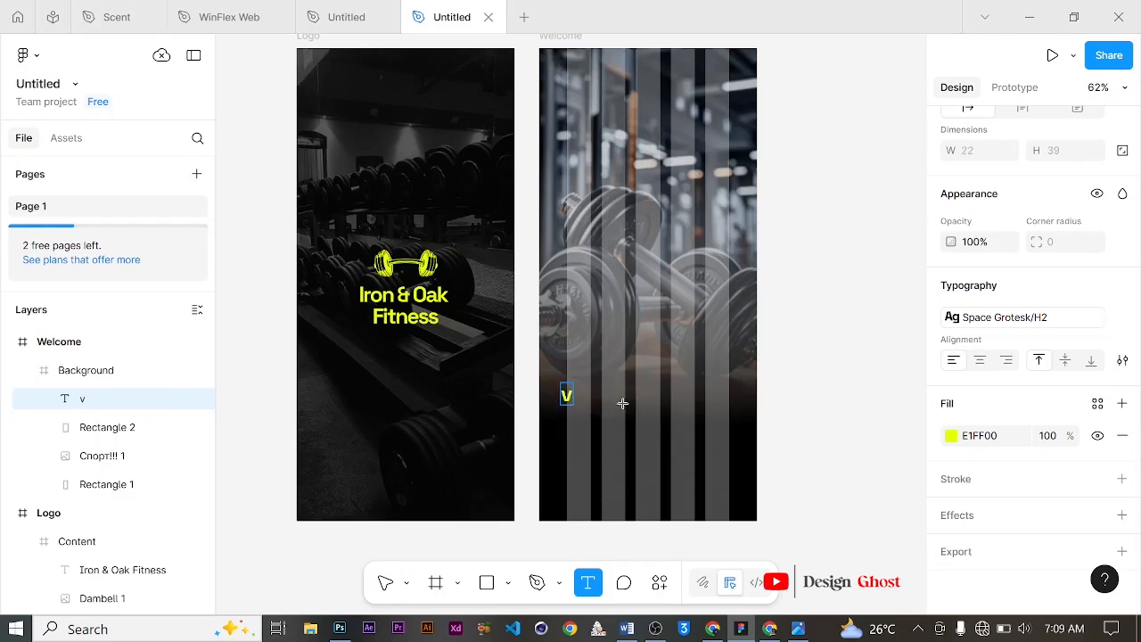
pyautogui.hotkey('ctrl', 'z')
# Step: Nudge the duplicated title text slightly to the right and down within the Welcome frame
pyautogui.scroll(-1, 624, 433)
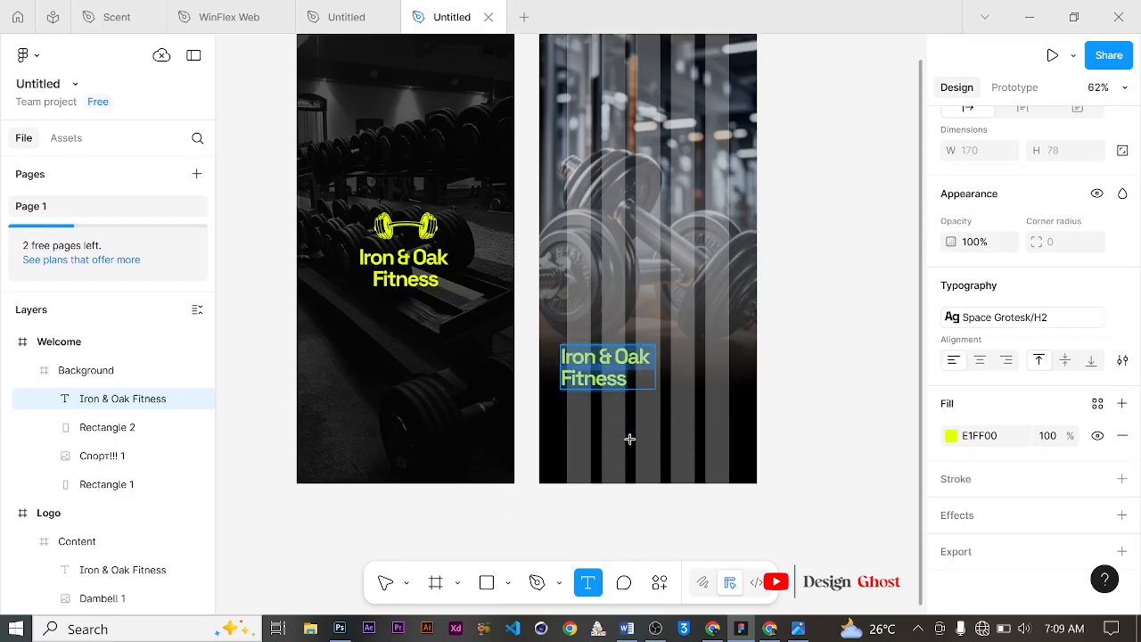
pyautogui.click(387, 588)
pyautogui.scroll(1, 607, 404)
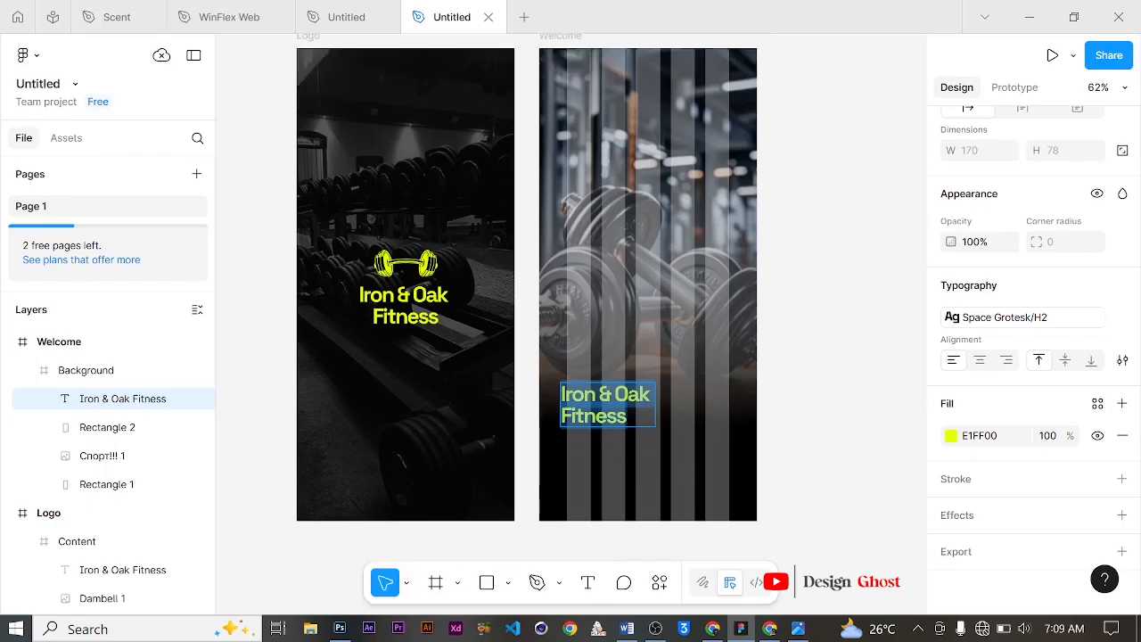
pyautogui.keyDown('ctrl'); pyautogui.scroll(5, 615, 419); pyautogui.keyUp('ctrl')
pyautogui.keyDown('ctrl'); pyautogui.scroll(3, 588, 348); pyautogui.keyUp('ctrl')
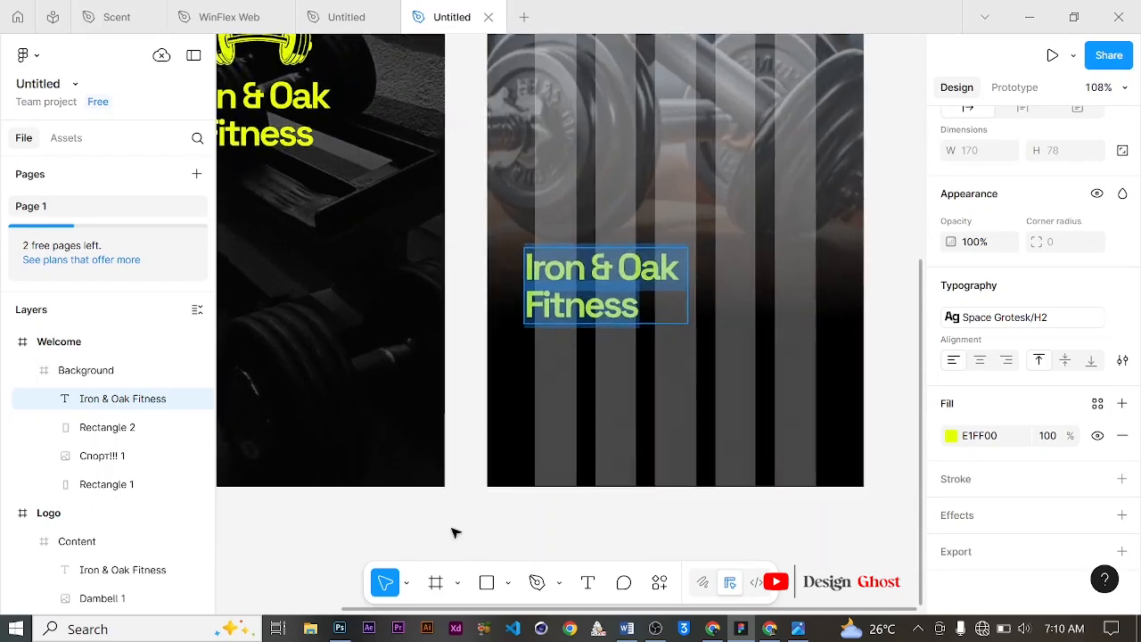
pyautogui.click(620, 278)
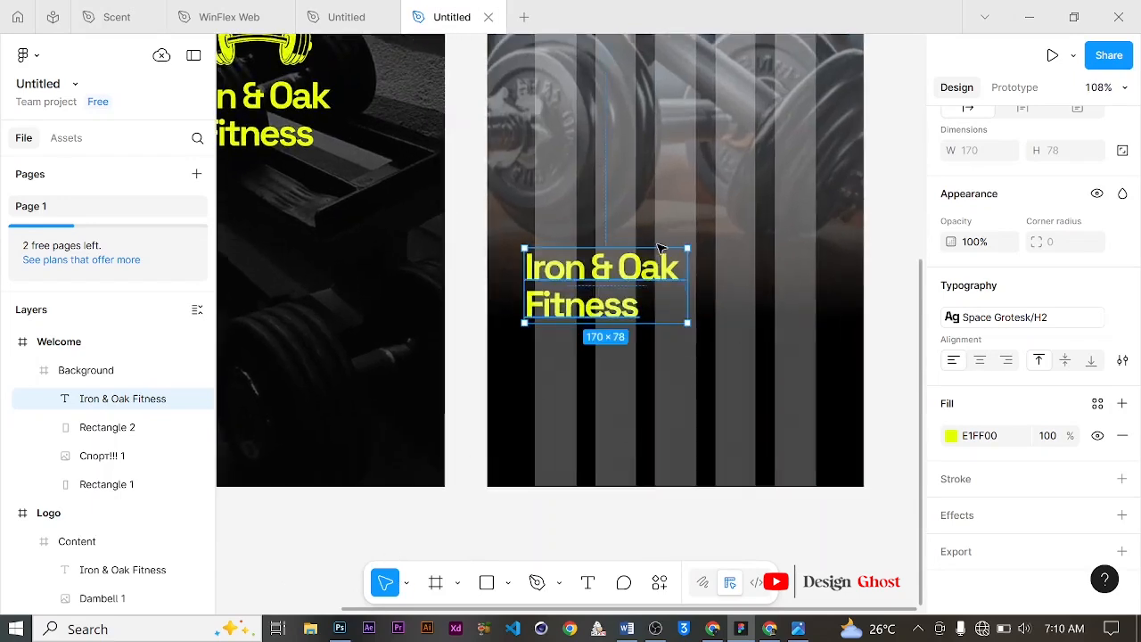
pyautogui.moveTo(619, 278)
pyautogui.mouseDown()
pyautogui.moveTo(641, 269)
pyautogui.moveTo(628, 281)
pyautogui.mouseUp()
# Step: Move the title text layer out of the Background group directly into the Welcome frame
pyautogui.scroll(-2, 629, 282)
pyautogui.scroll(1, 724, 296)
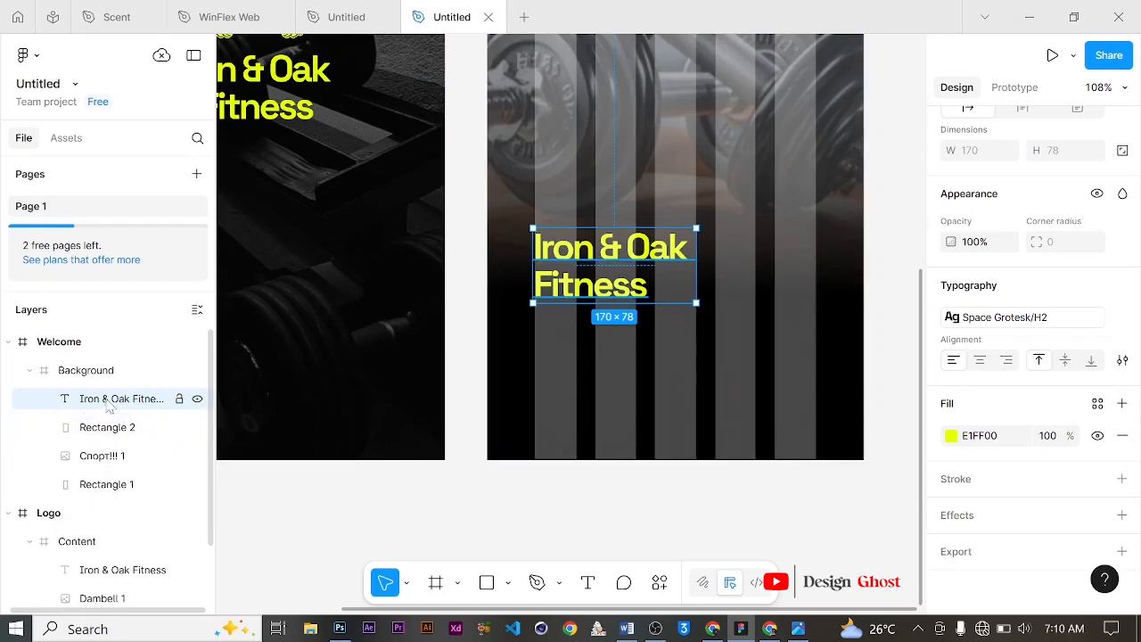
pyautogui.moveTo(107, 403); pyautogui.dragTo(33, 392)
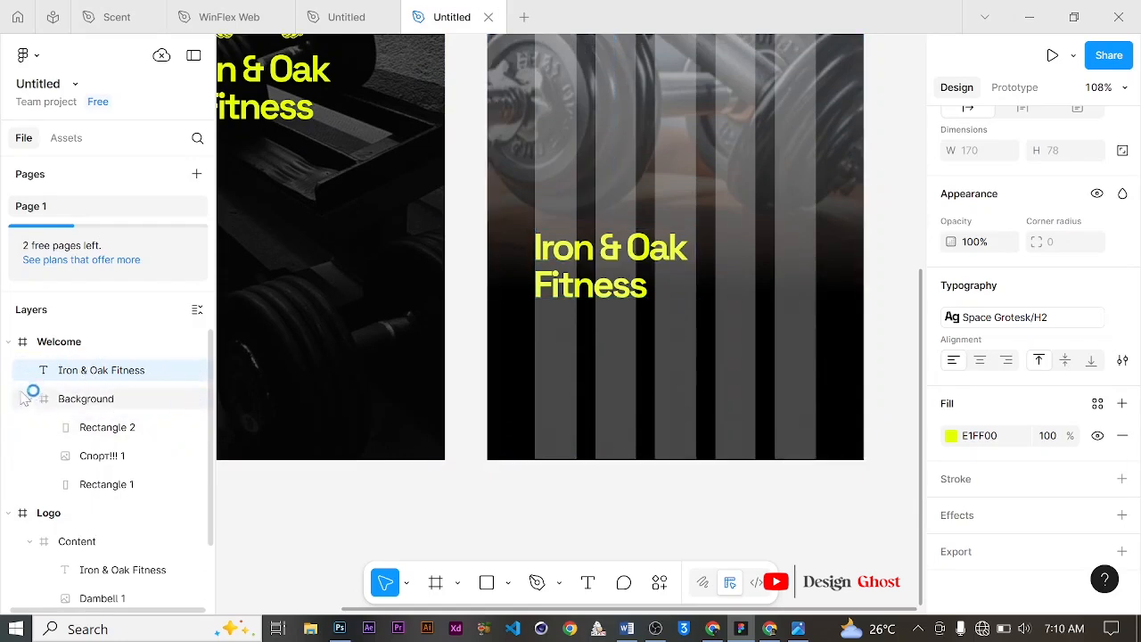
pyautogui.click(29, 399)
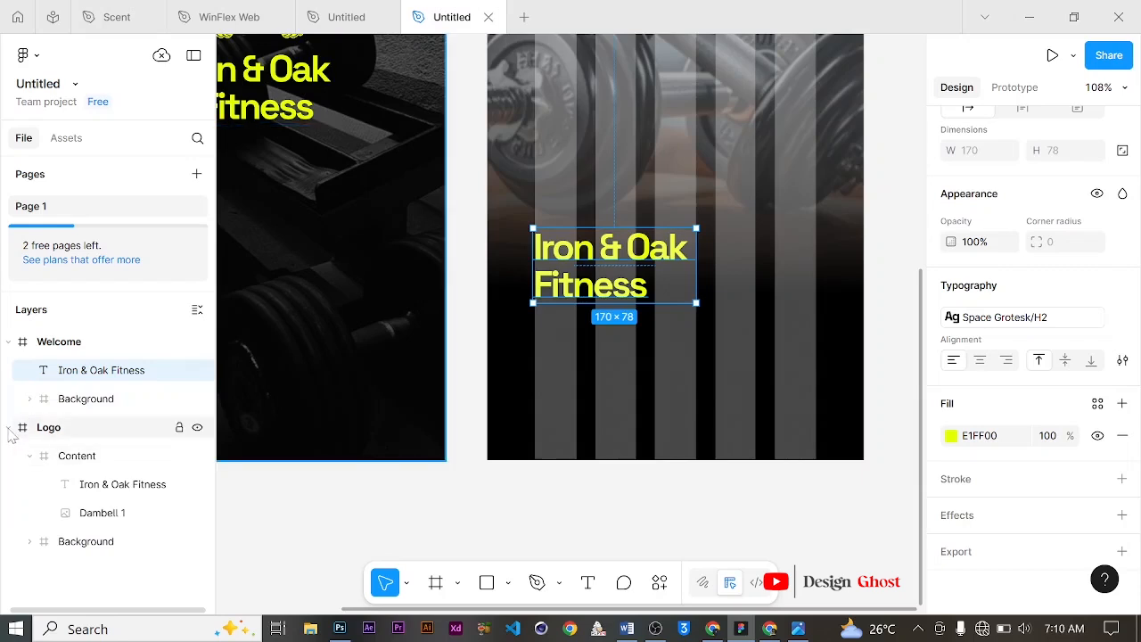
pyautogui.click(10, 430)
# Step: Add a new text layer below the title in the Welcome frame reading "Welcome to Iron & Oak."
pyautogui.scroll(2, 593, 368)
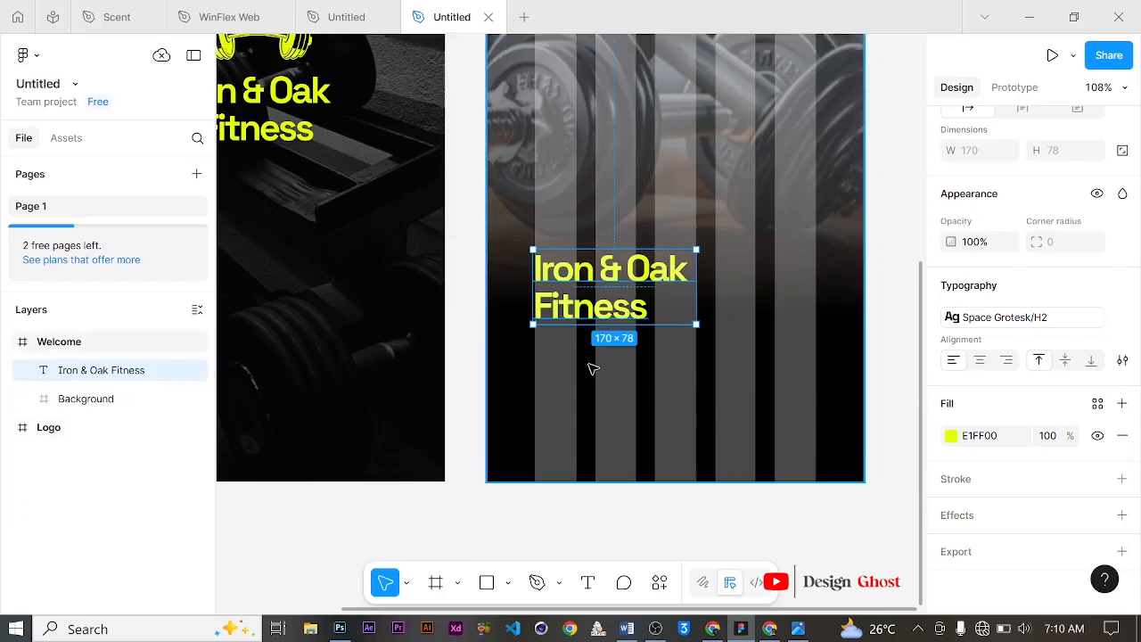
pyautogui.scroll(-1, 593, 368)
pyautogui.click(588, 582)
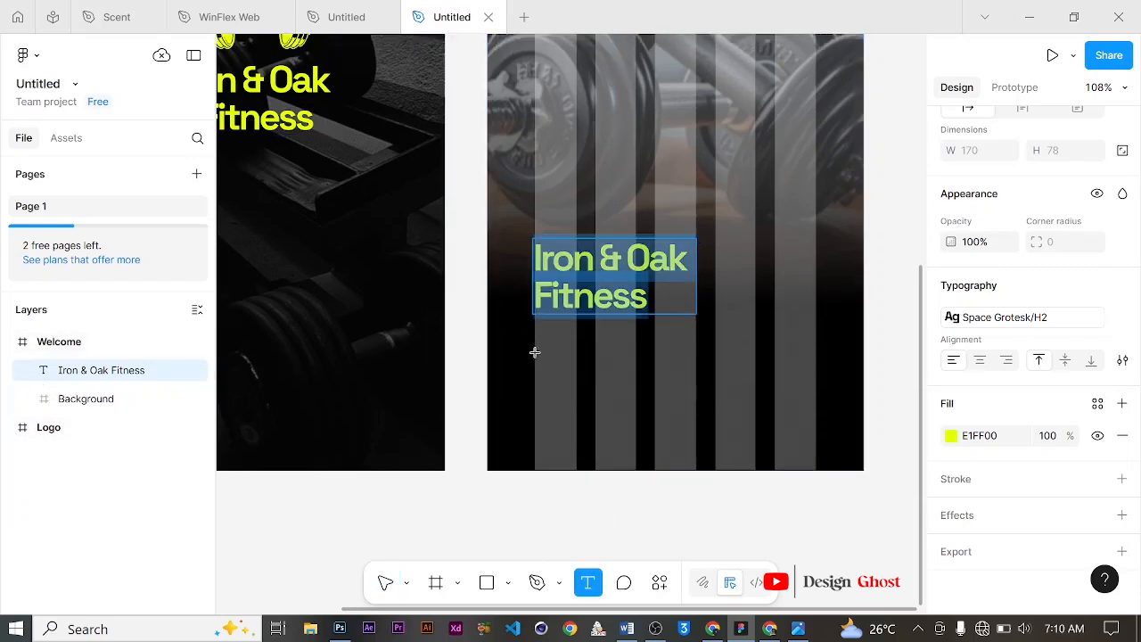
pyautogui.click(540, 346)
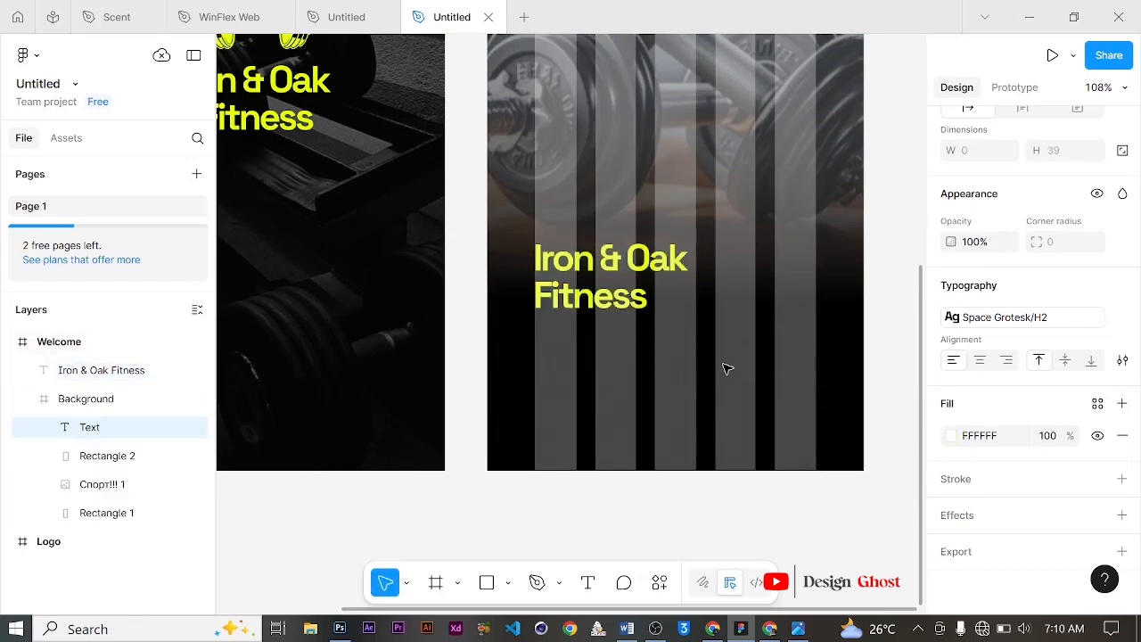
pyautogui.write('WE')
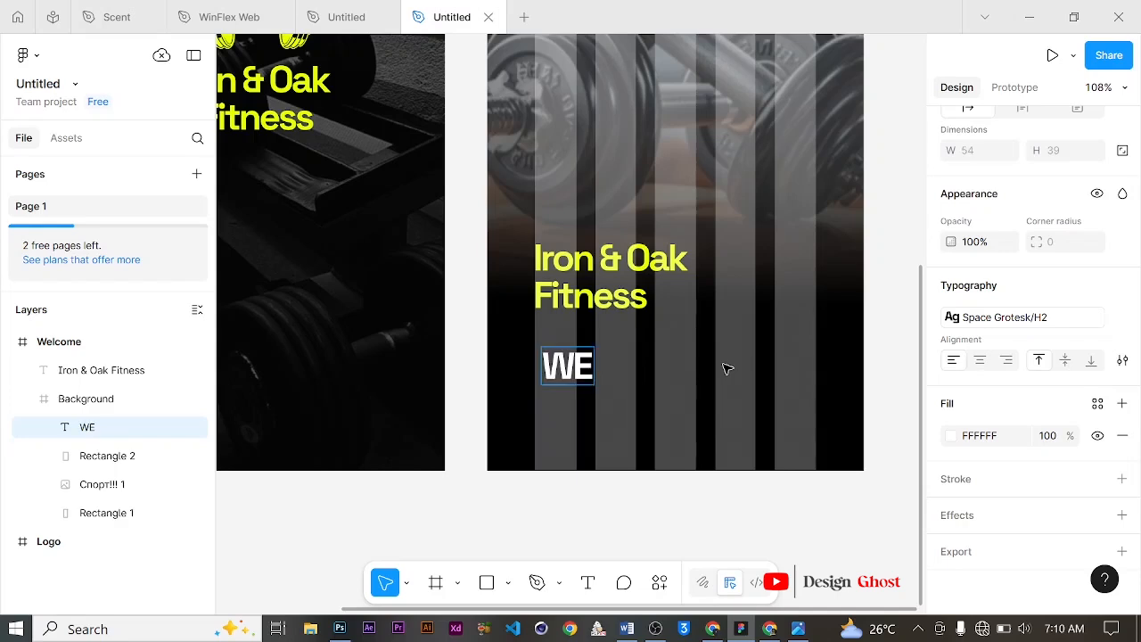
pyautogui.write('lcome')
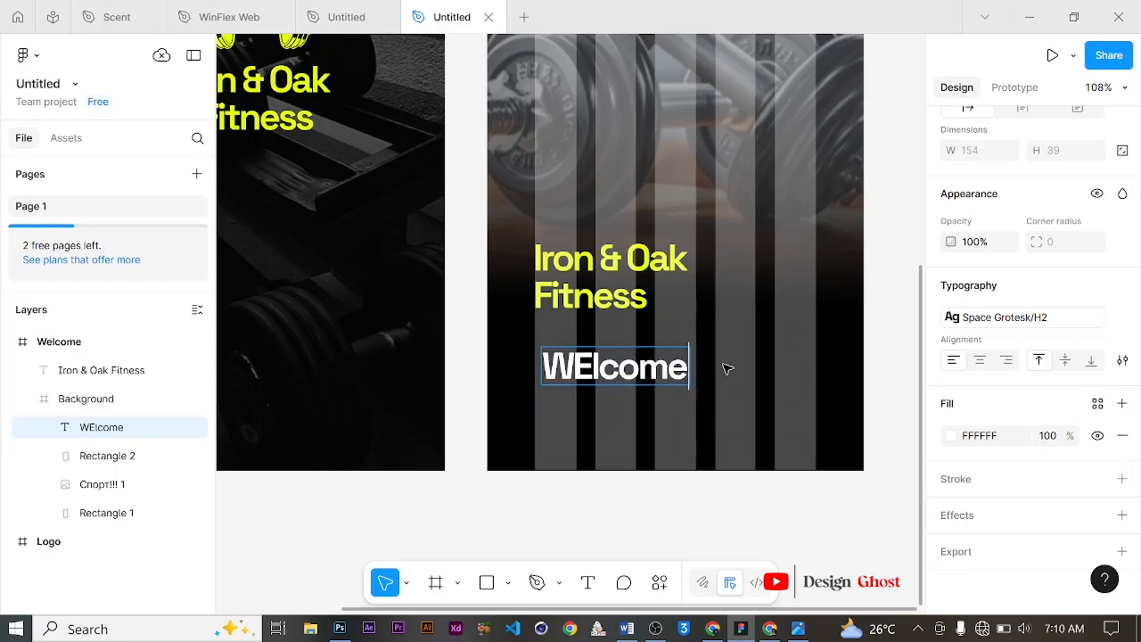
pyautogui.press('BackSpace')
pyautogui.press('BackSpace')
pyautogui.press('BackSpace')
pyautogui.press('BackSpace')
pyautogui.press('BackSpace')
pyautogui.press('BackSpace')
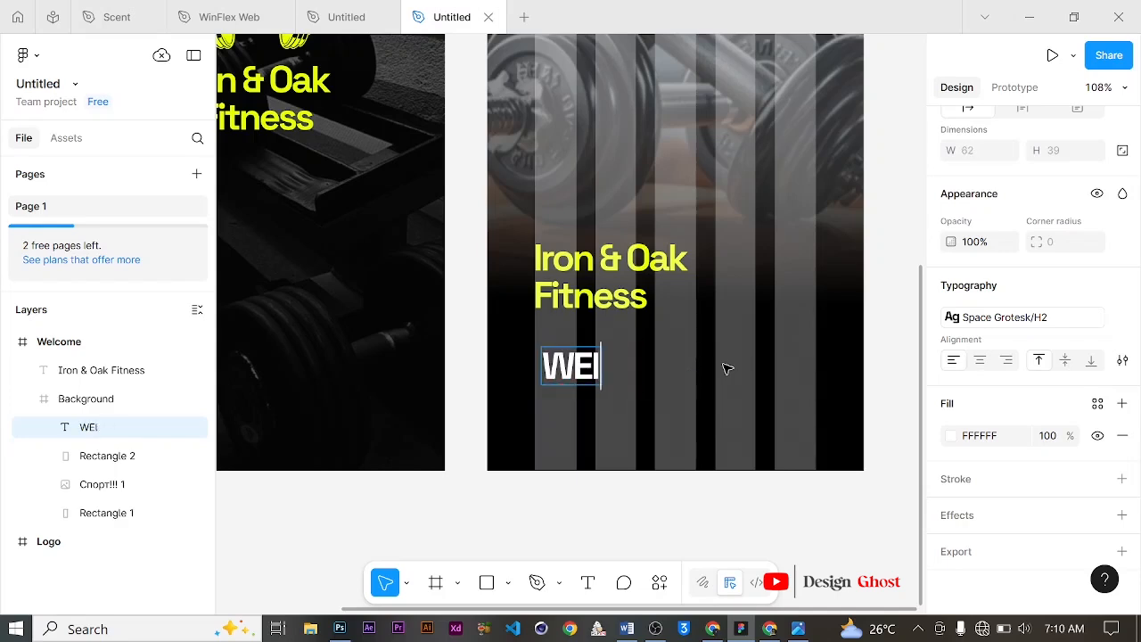
pyautogui.write('elci')
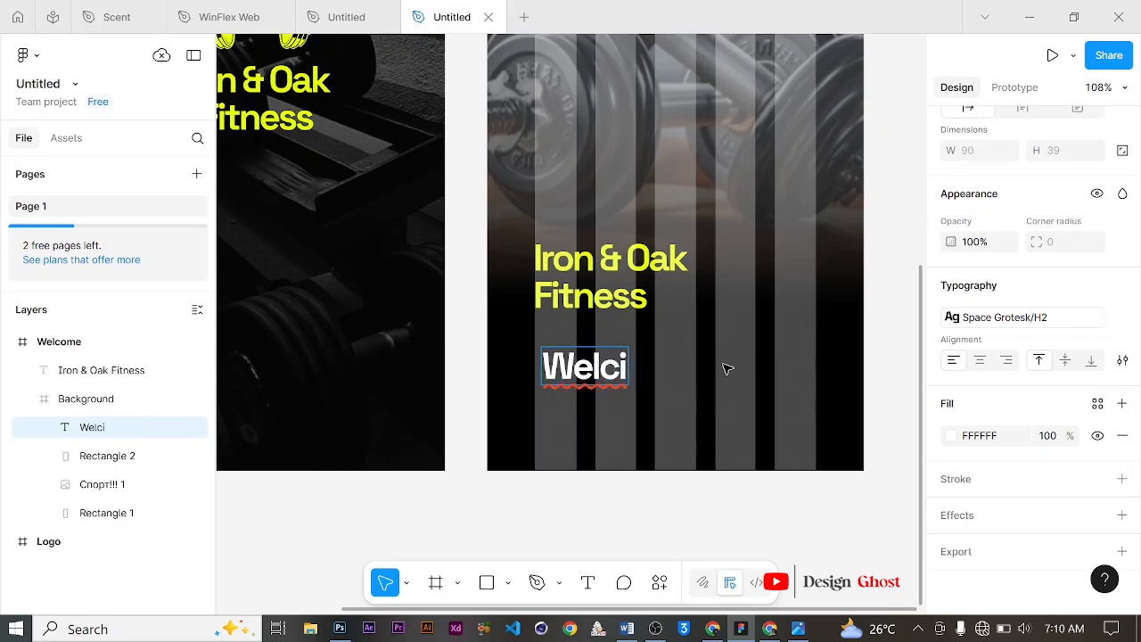
pyautogui.press('BackSpace')
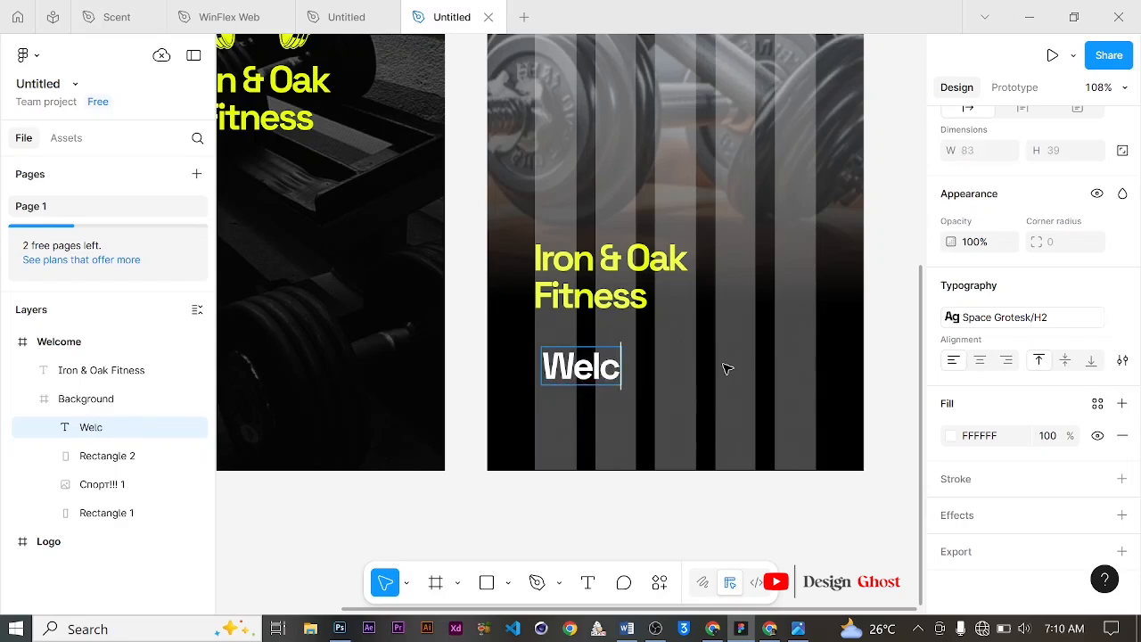
pyautogui.write('ome to ')
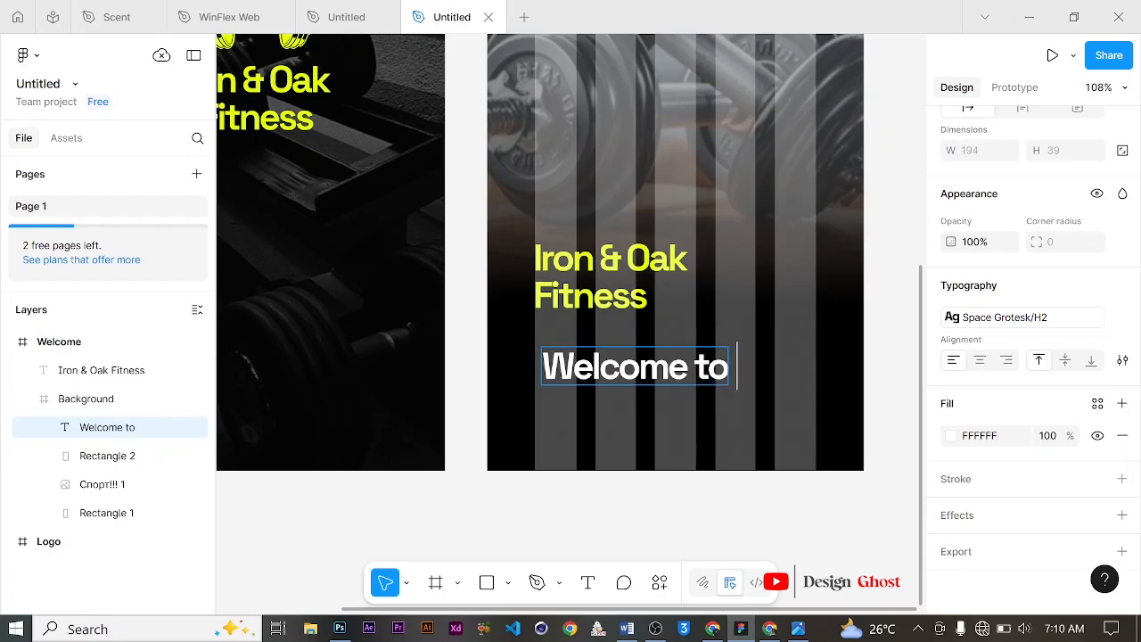
pyautogui.write('Iron')
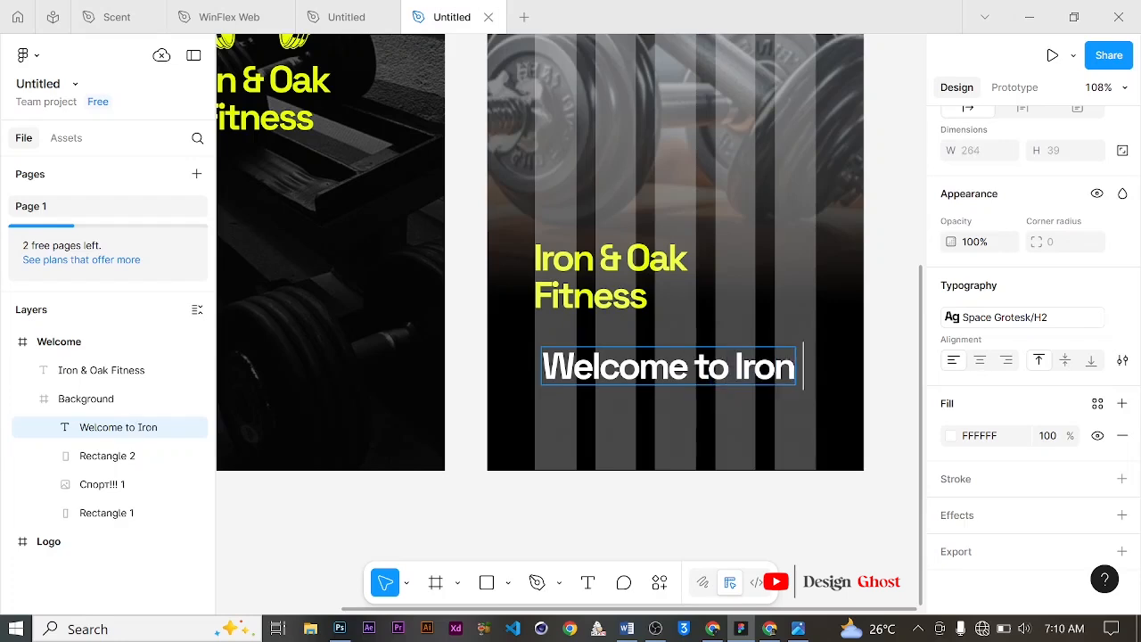
pyautogui.write(' &')
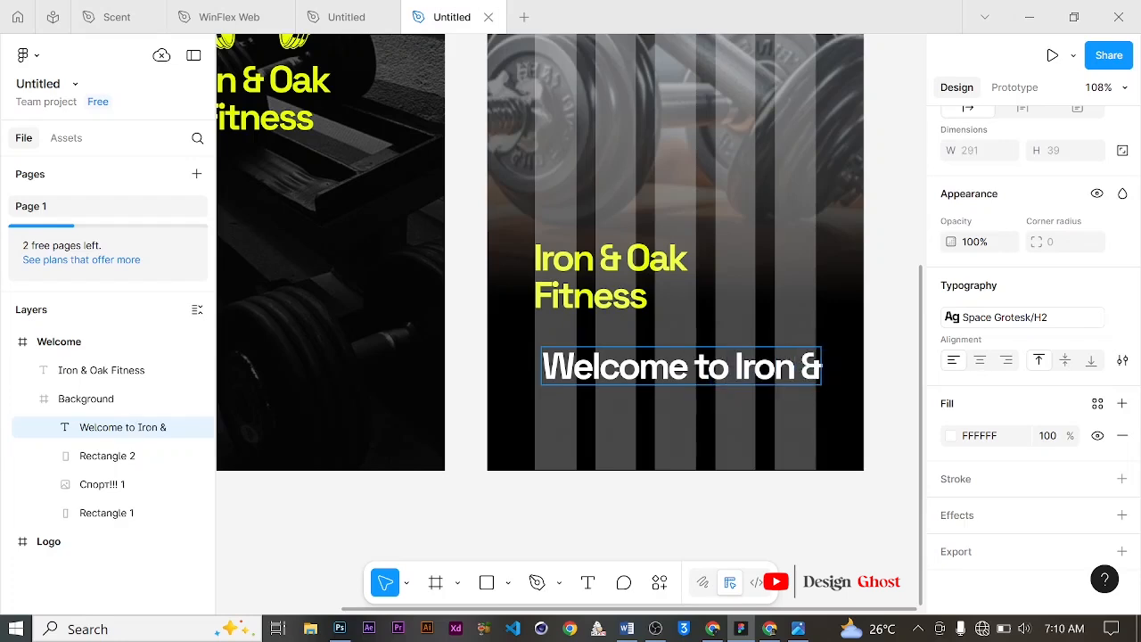
pyautogui.write(' Oak')
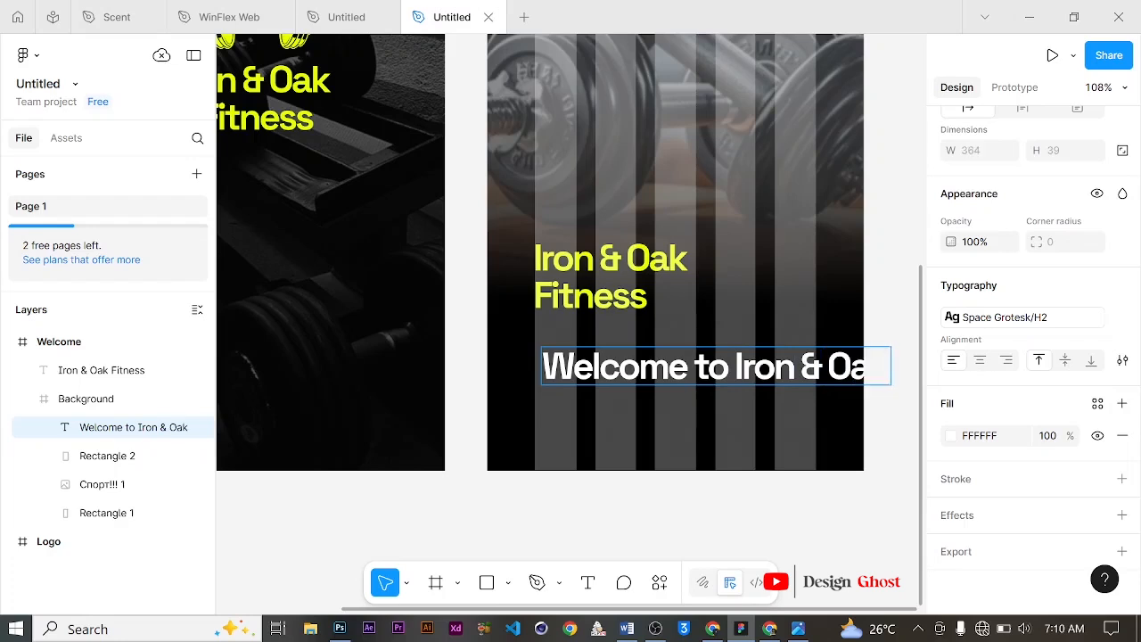
pyautogui.write('.')
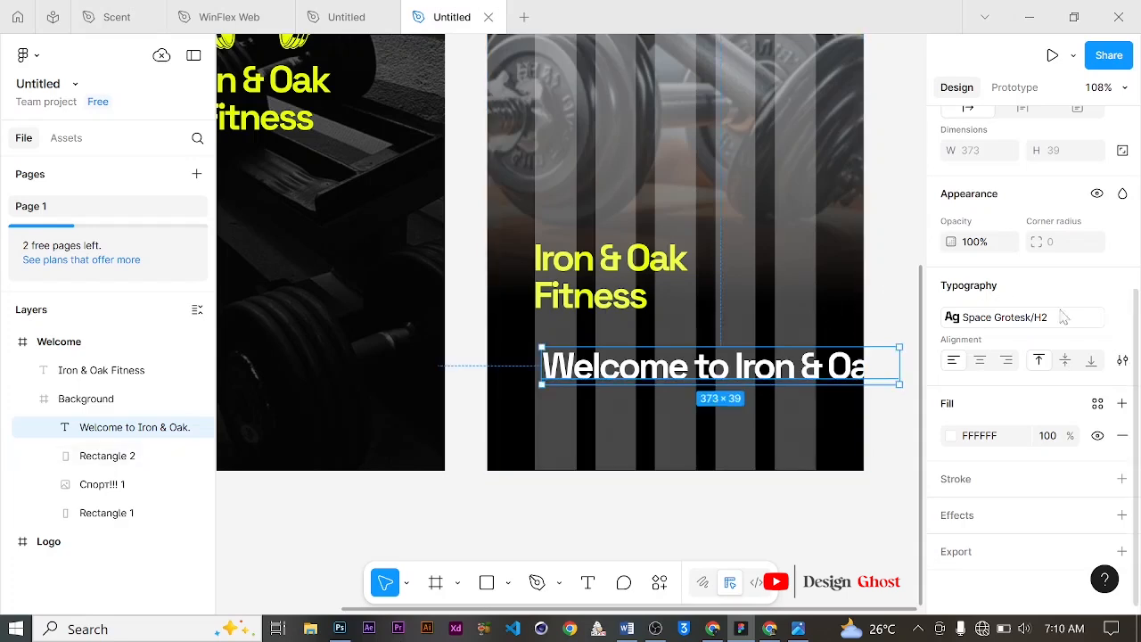
# Step: Detach the text style and set the welcome text to Regular weight, size 16 and line height 16
pyautogui.moveTo(1124, 321)
pyautogui.click(1122, 317)
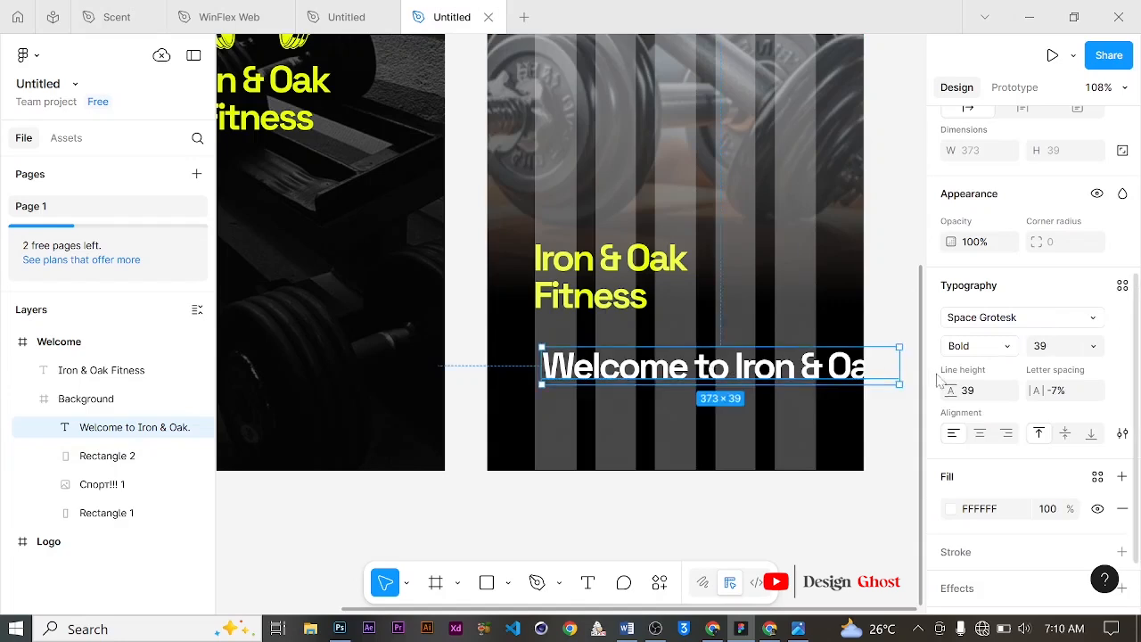
pyautogui.click(1008, 349)
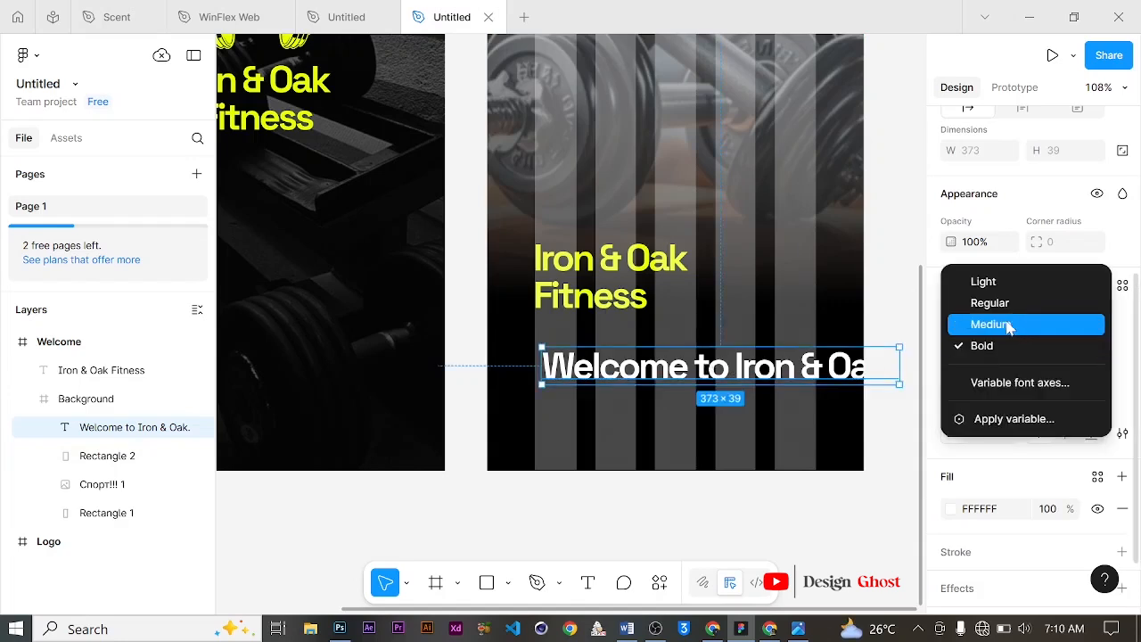
pyautogui.click(1013, 303)
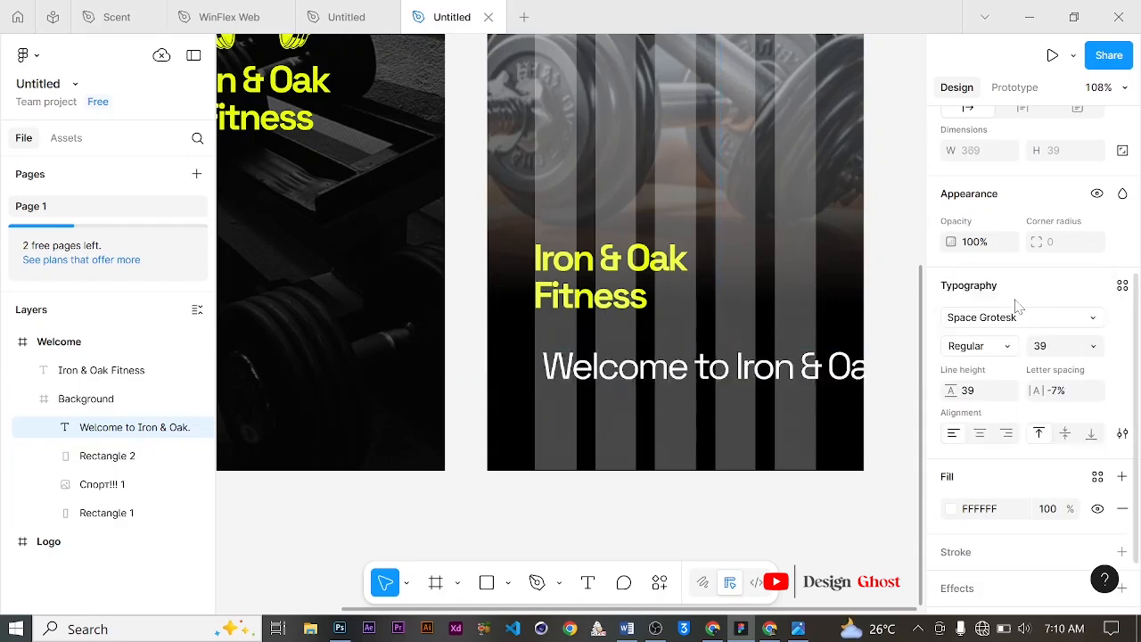
pyautogui.click(1094, 347)
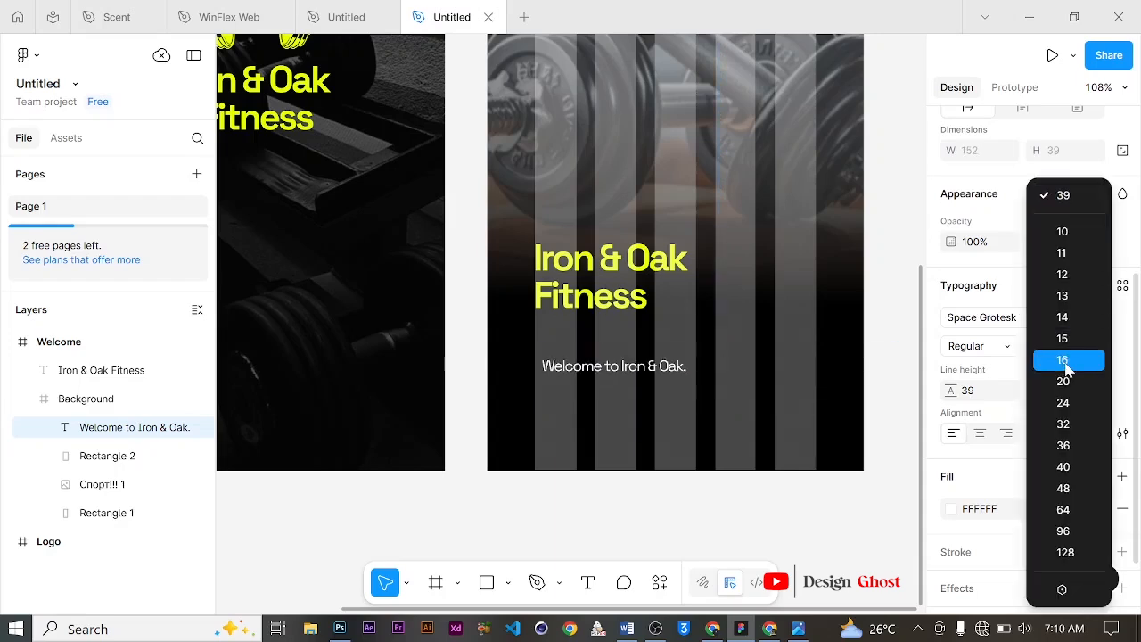
pyautogui.click(1066, 361)
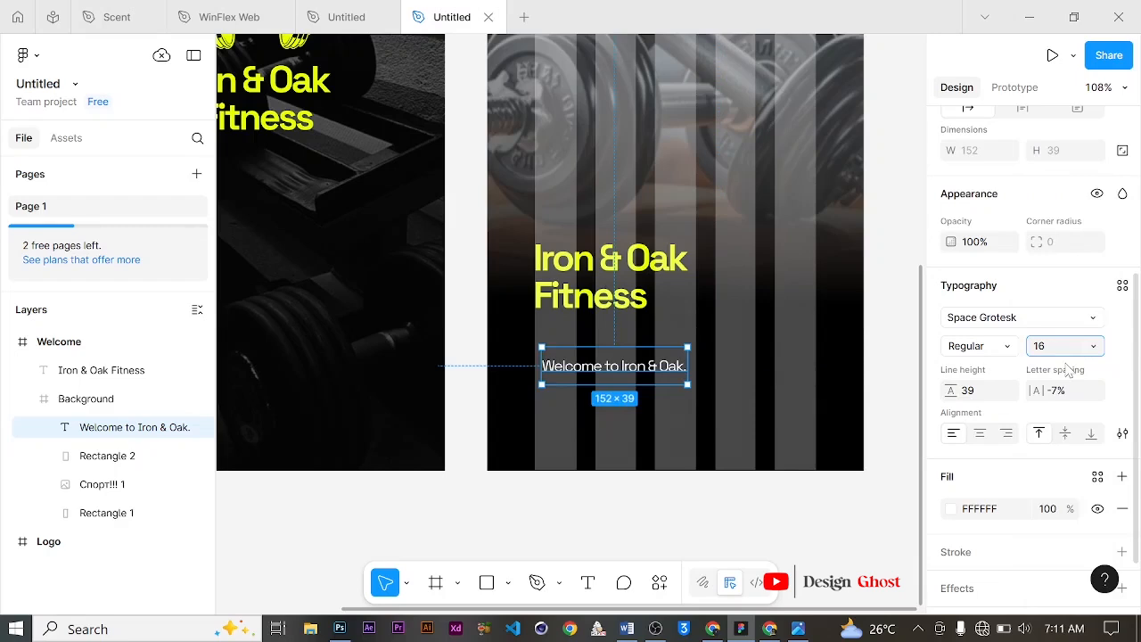
pyautogui.click(970, 395)
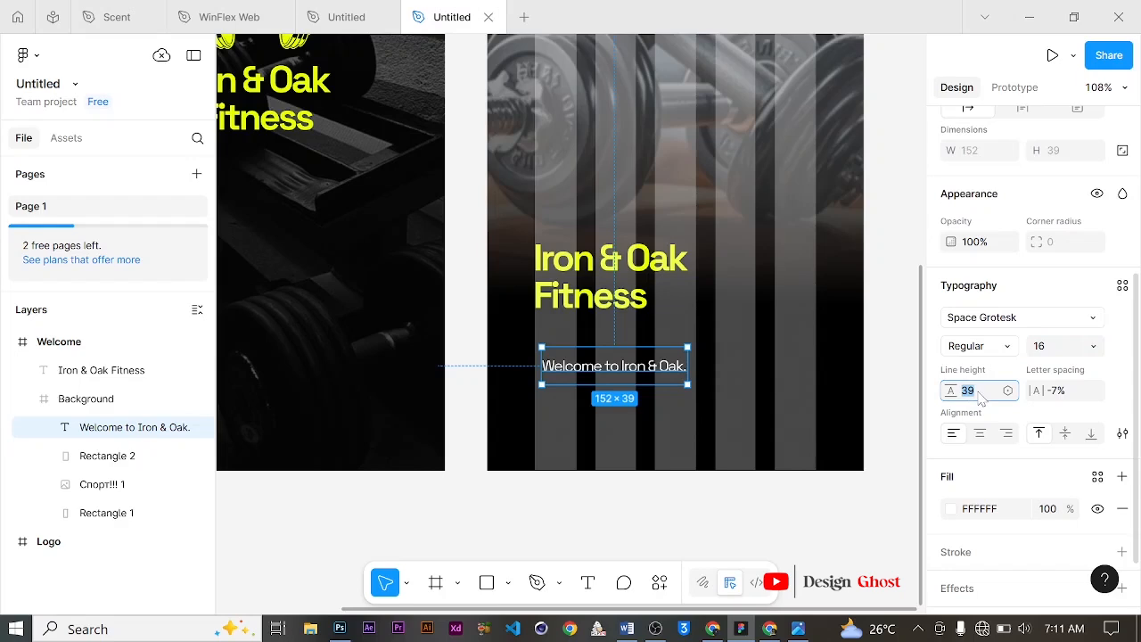
pyautogui.press('Return')
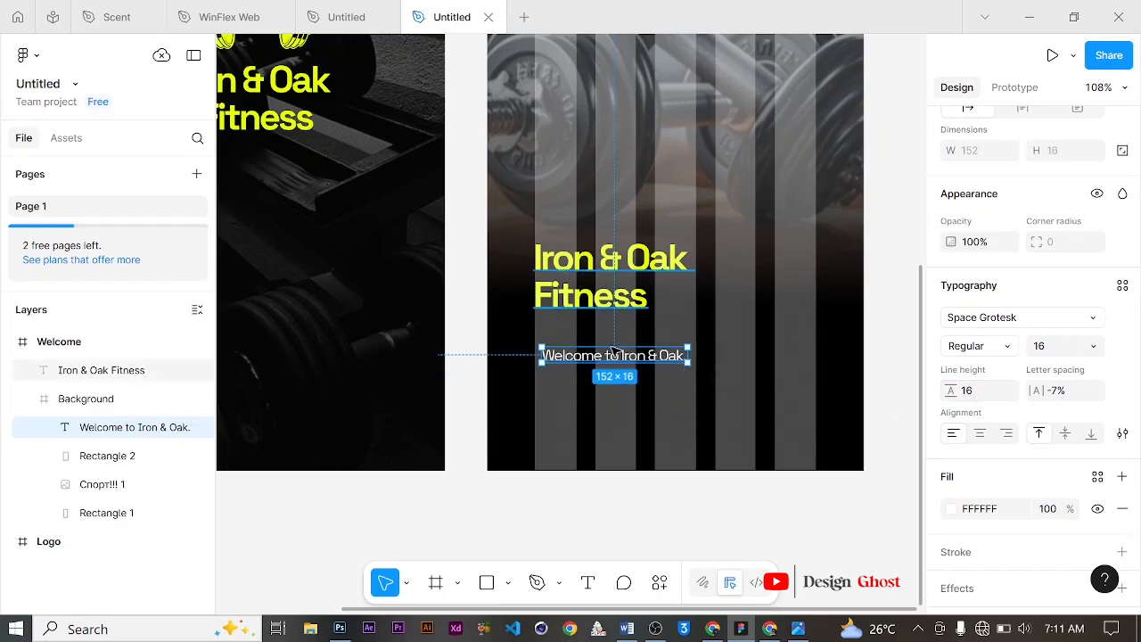
# Step: Move the welcome text up just below the title and append "Your community for sustainable stre" to it
pyautogui.moveTo(582, 357)
pyautogui.mouseDown()
pyautogui.moveTo(572, 346)
pyautogui.moveTo(582, 336)
pyautogui.mouseUp()
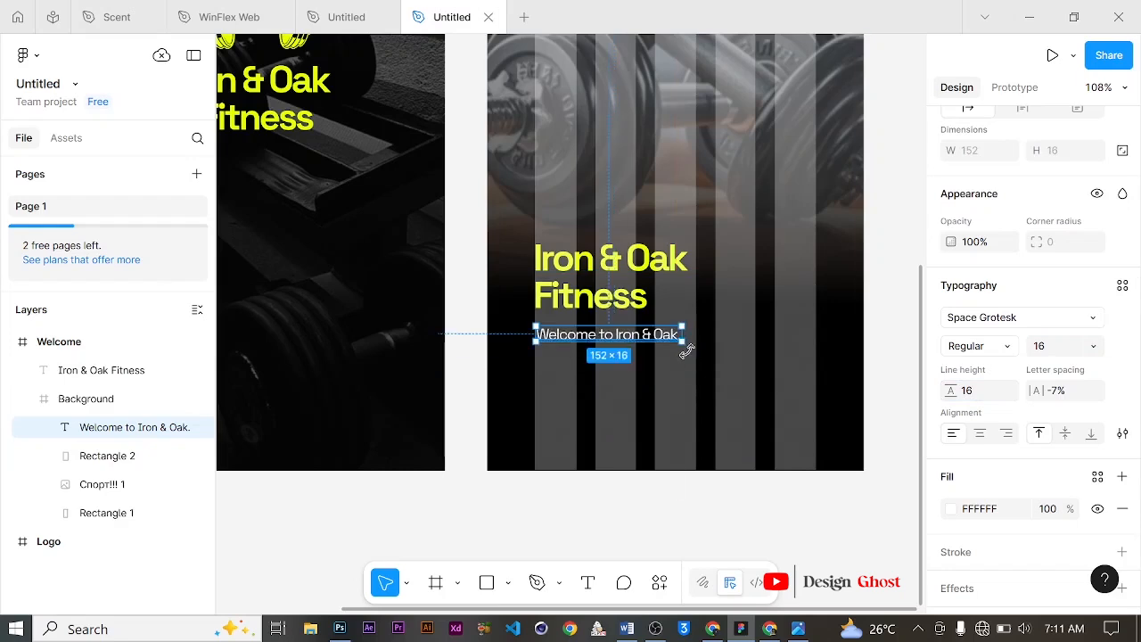
pyautogui.press('Return')
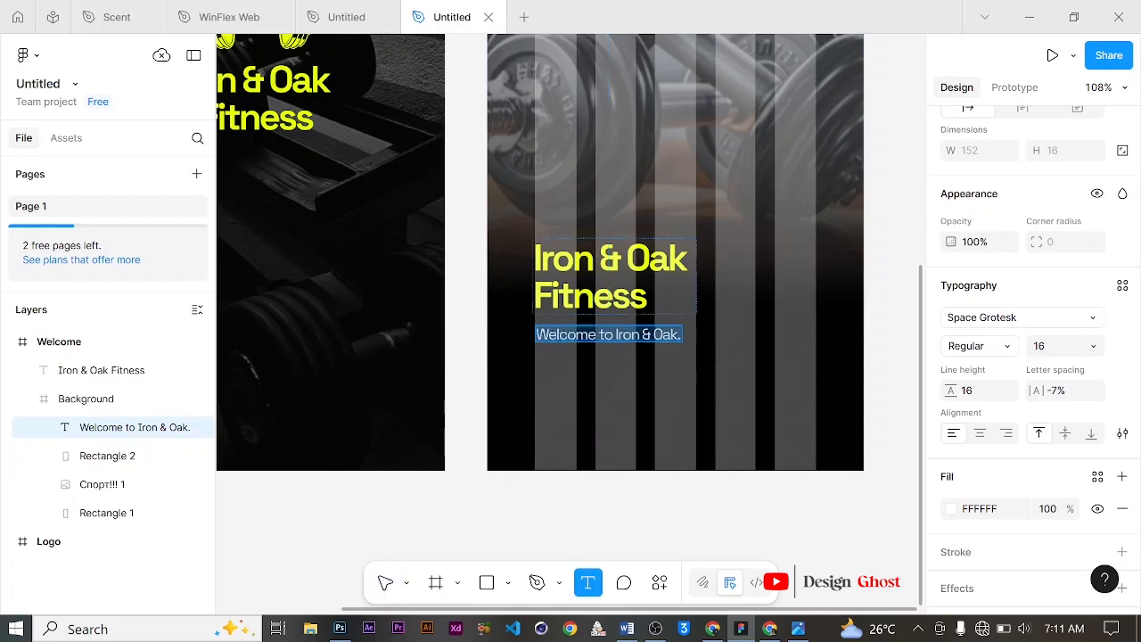
pyautogui.press('Right')
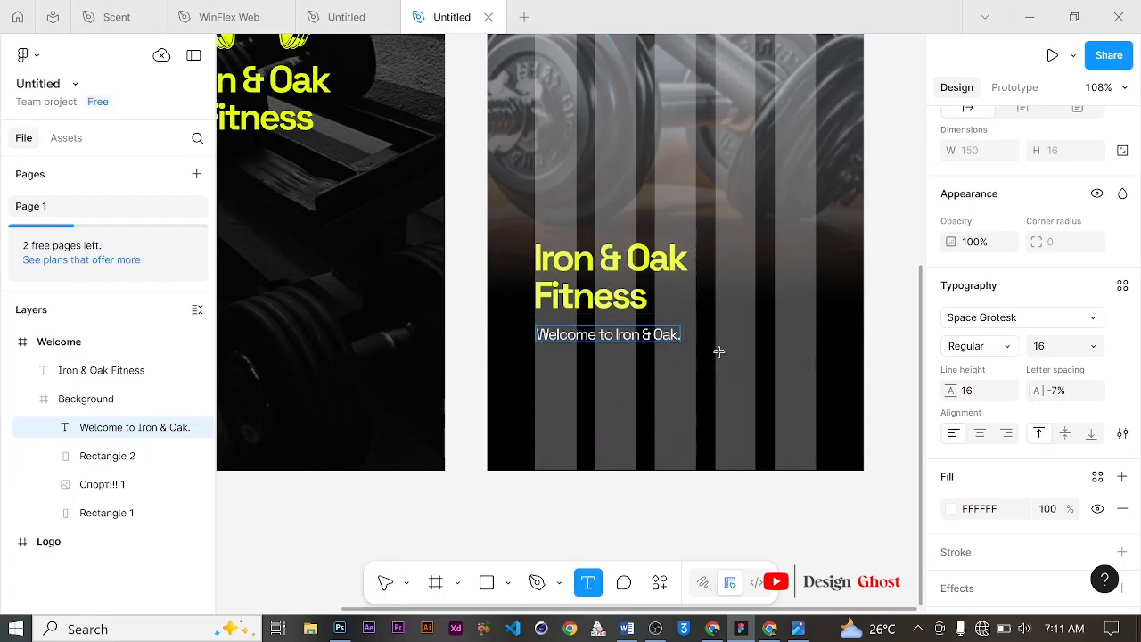
pyautogui.write('Yop')
pyautogui.write('ur commu')
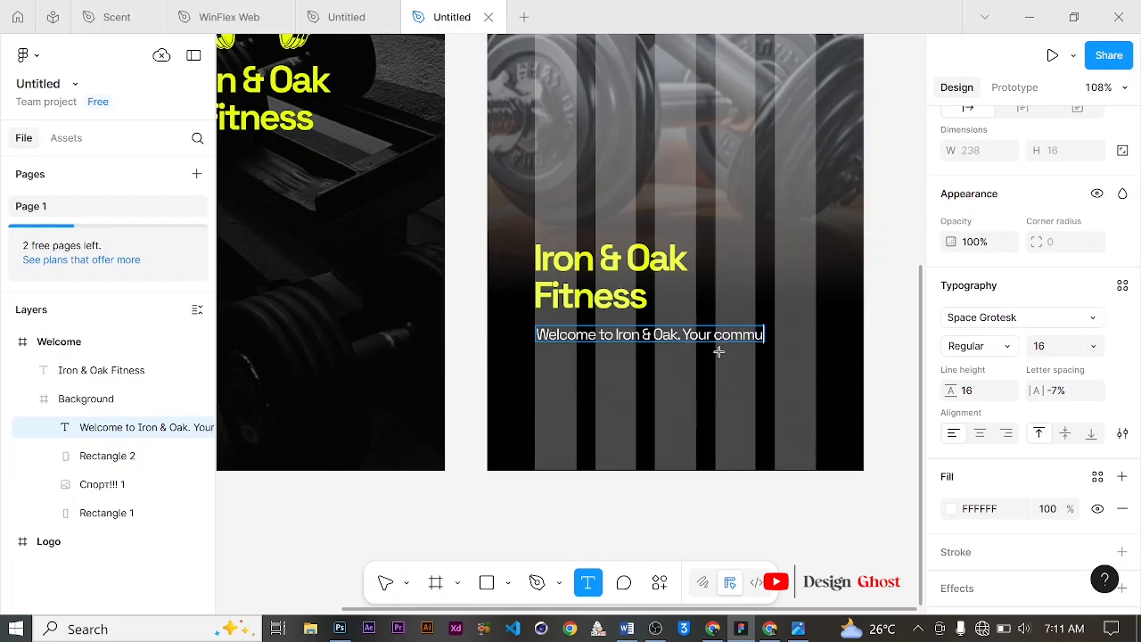
pyautogui.write('nity for')
pyautogui.press('Return')
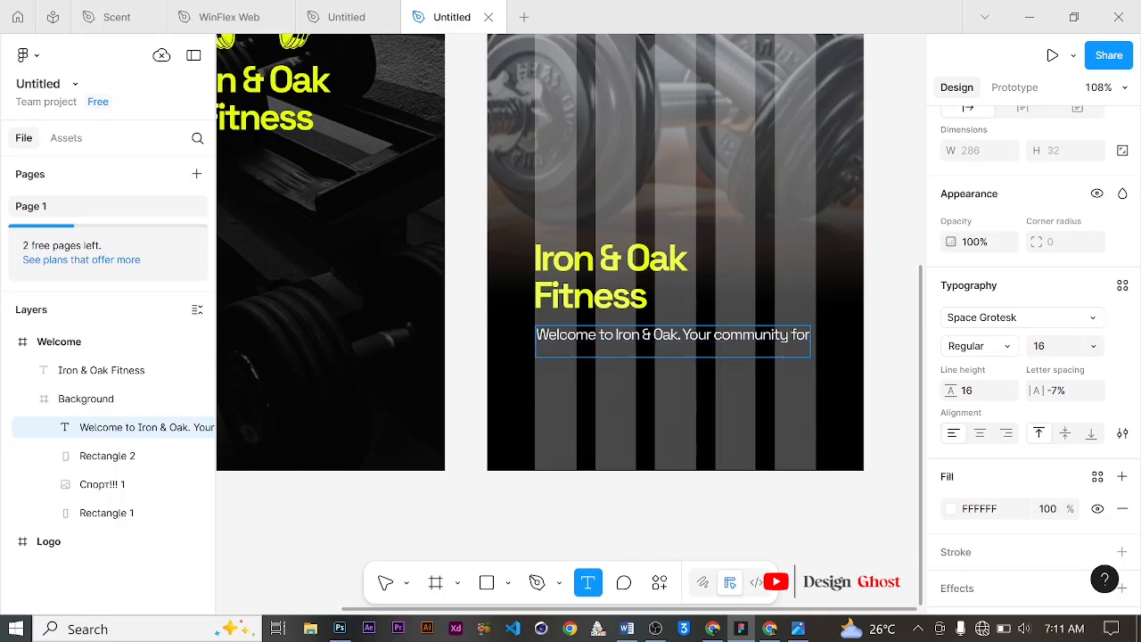
pyautogui.write('sustainable strength and vibrant')
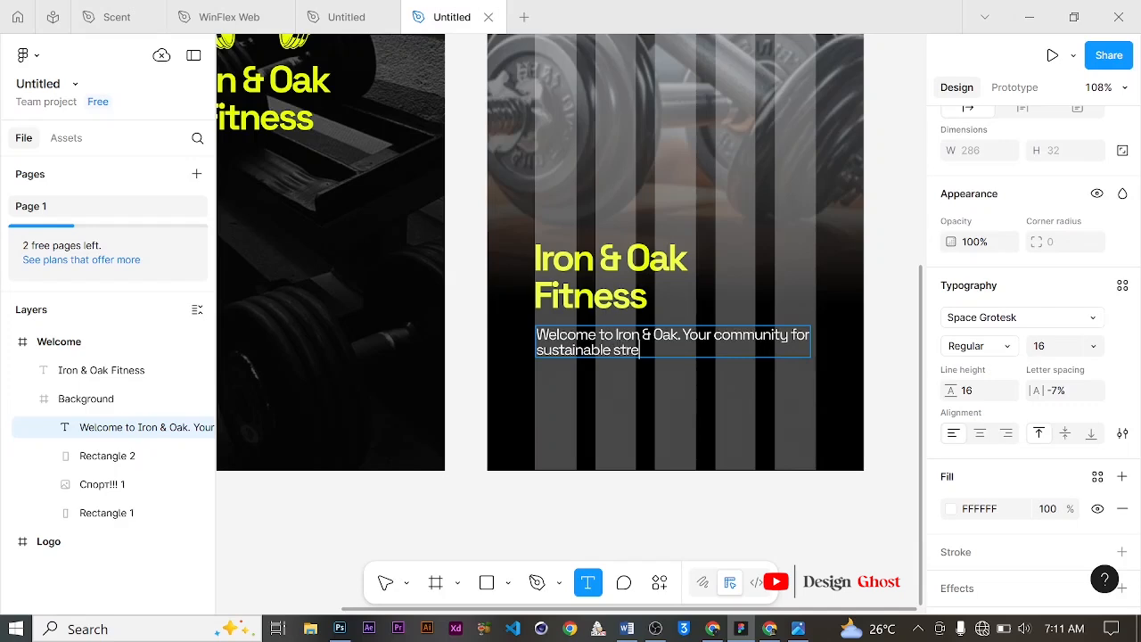
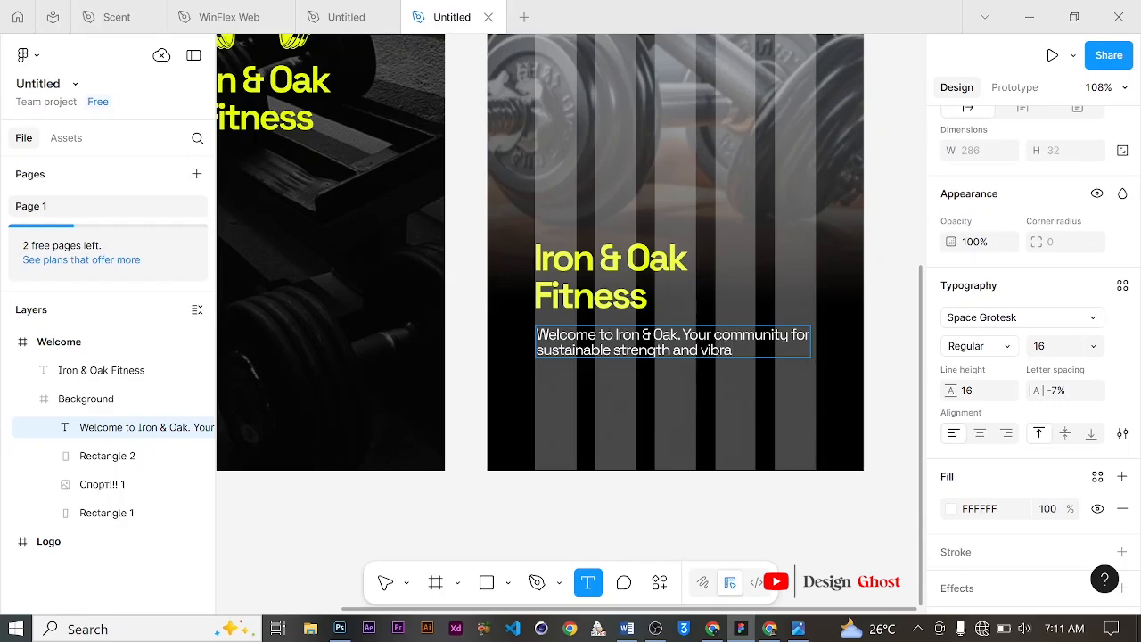
# Step: Finish the welcome paragraph so it ends with "for sustainable strength and vibrant energy."
pyautogui.write('nt')
pyautogui.press('Return')
pyautogui.write('ene')
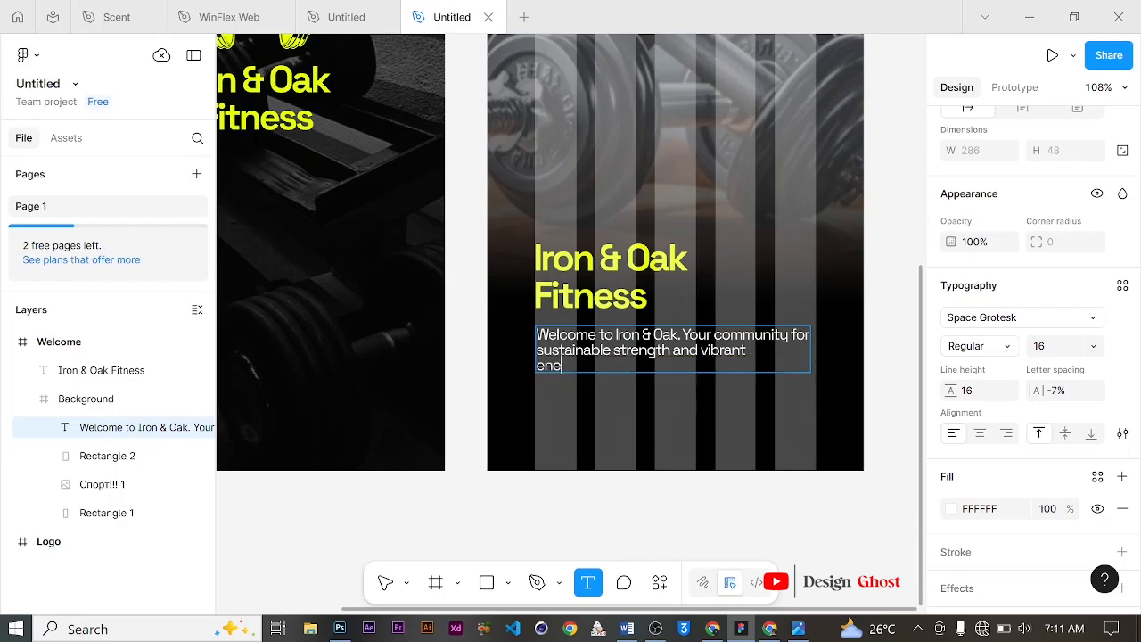
pyautogui.write('rgy')
pyautogui.press('Return')
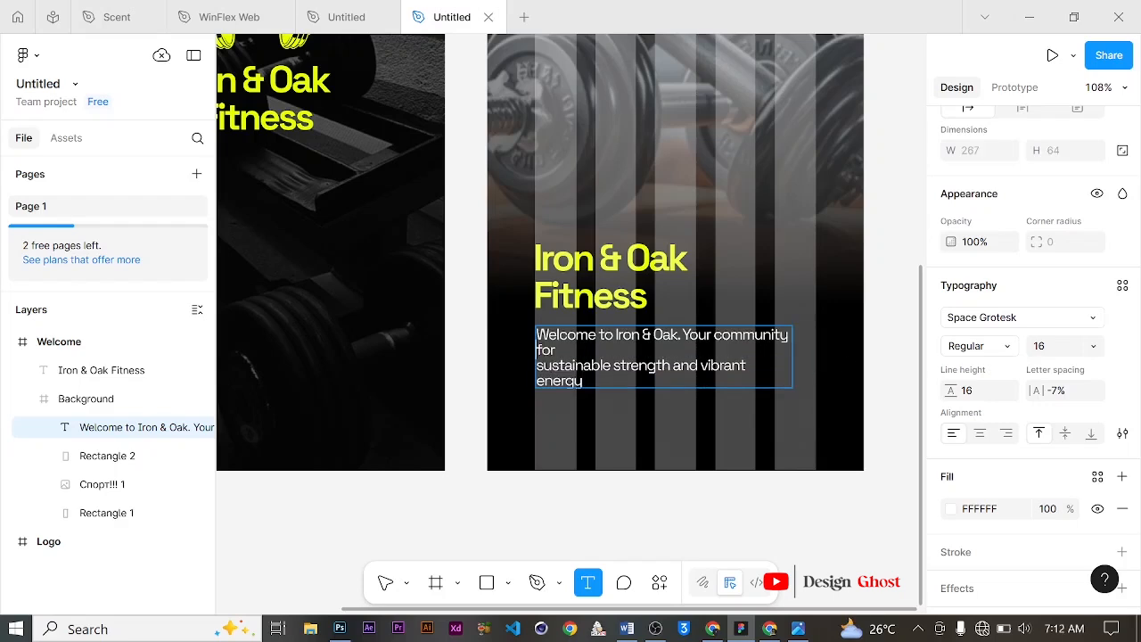
pyautogui.press('BackSpace')
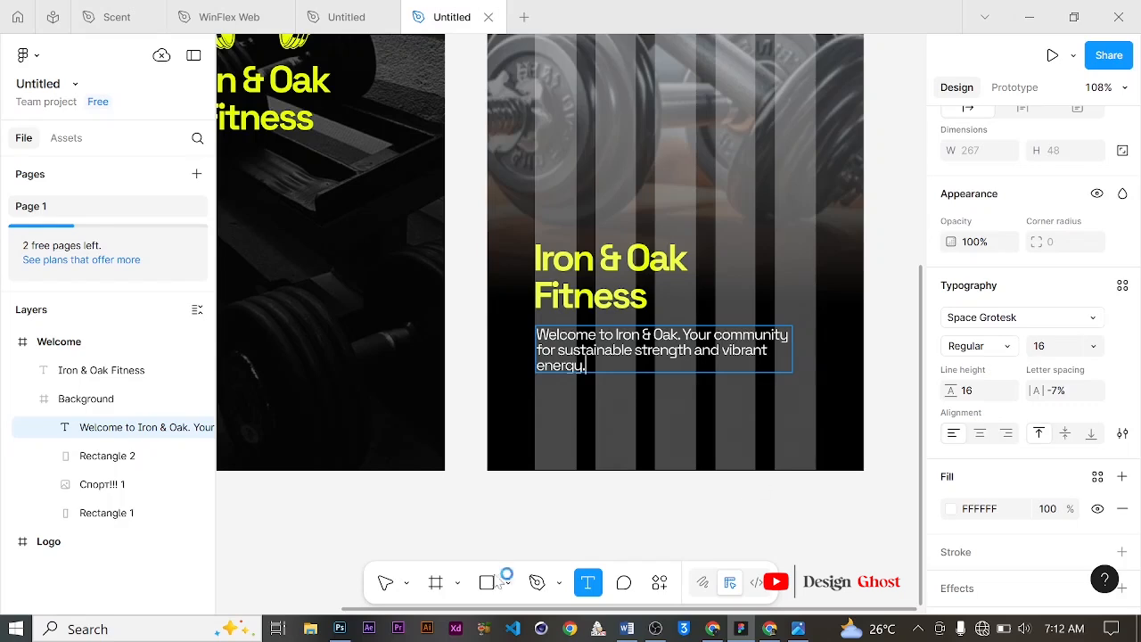
# Step: Save the welcome paragraph's formatting as a new text style named "P"
pyautogui.click(385, 582)
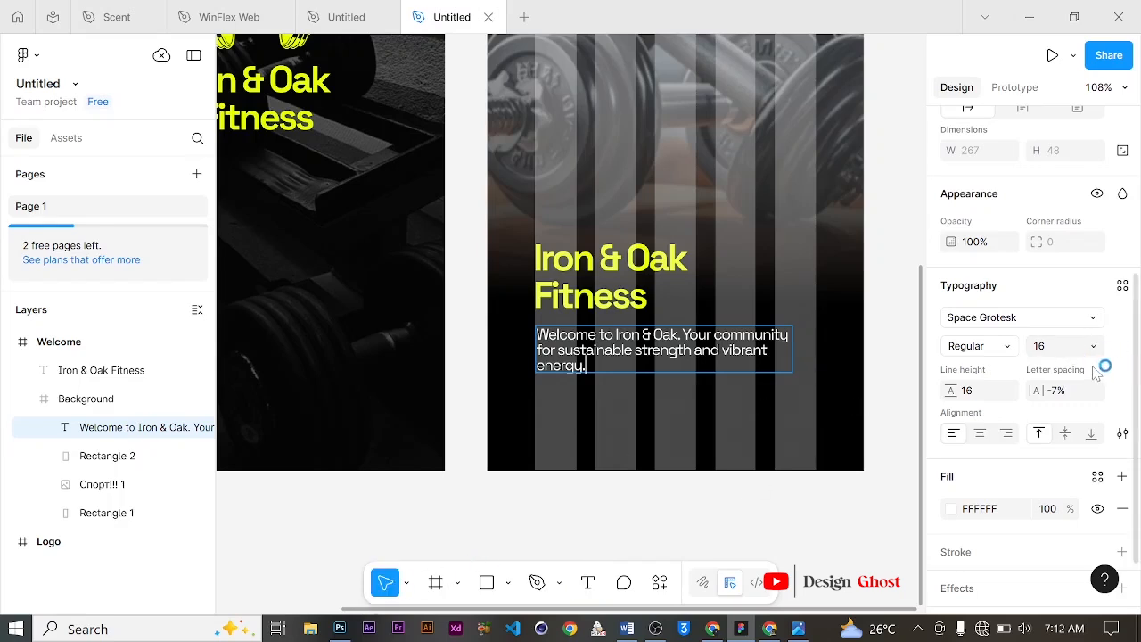
pyautogui.click(1122, 286)
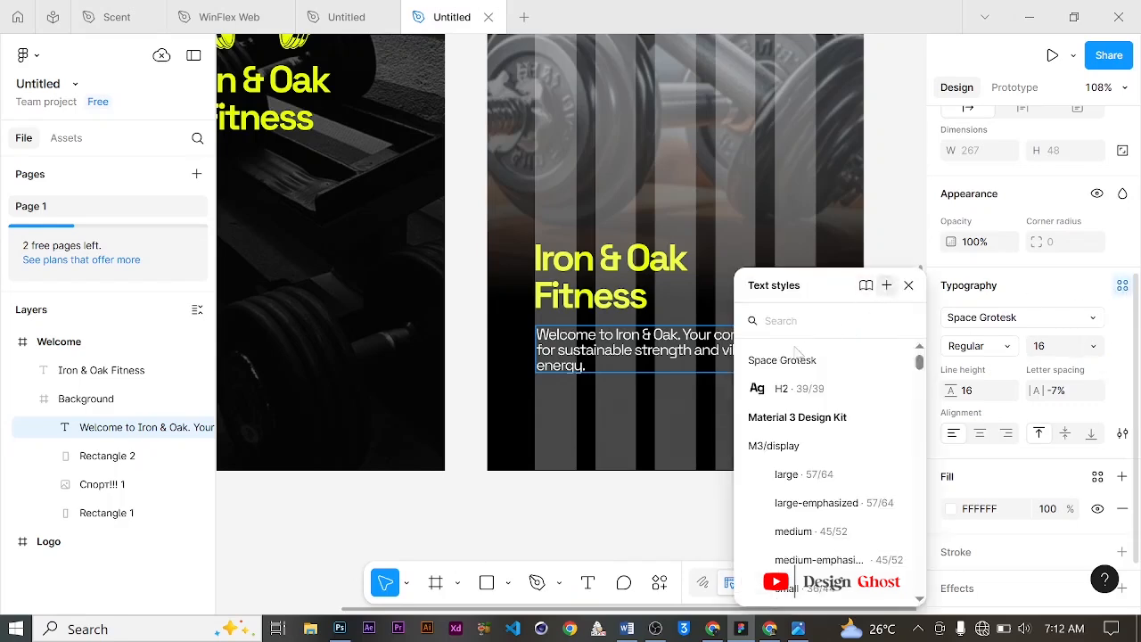
pyautogui.click(886, 285)
pyautogui.write('P')
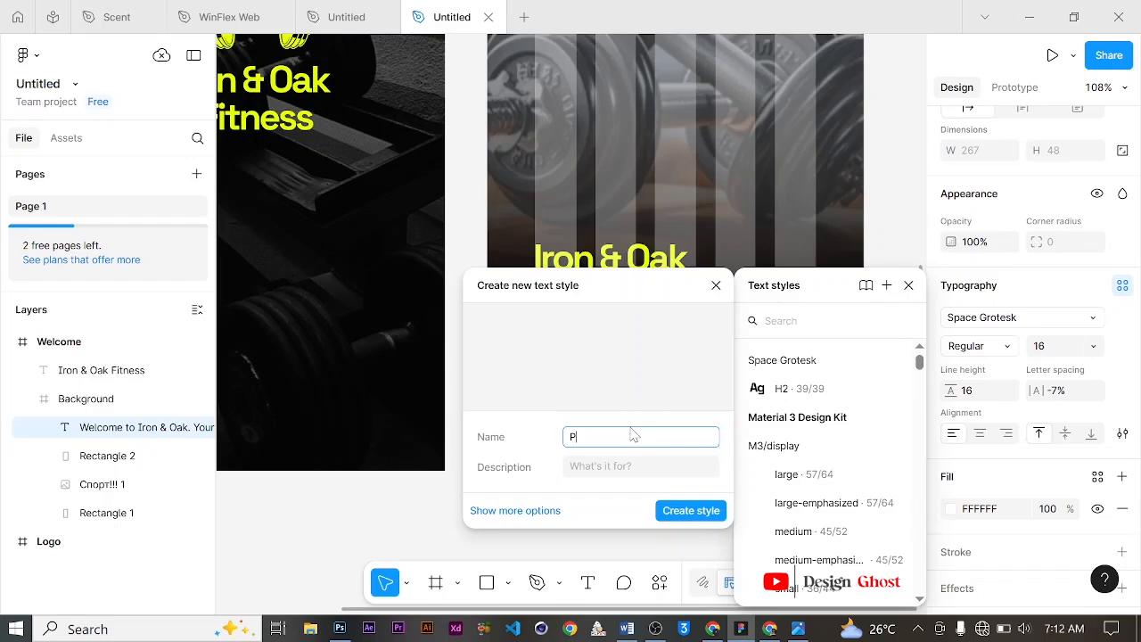
pyautogui.click(695, 510)
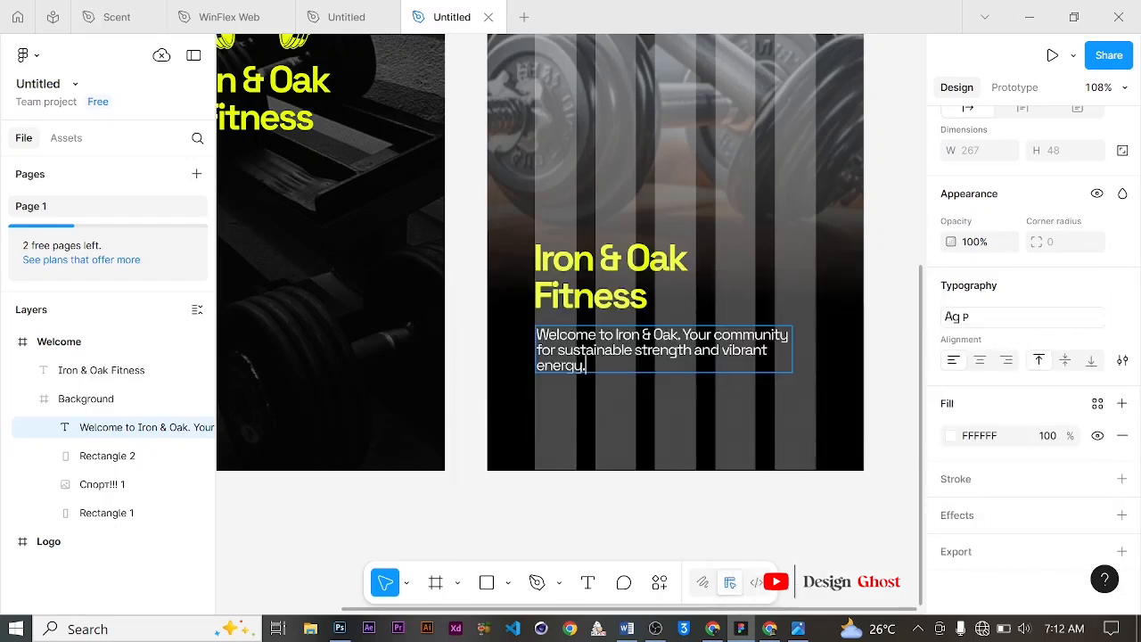
pyautogui.scroll(-1, 541, 251)
pyautogui.scroll(2, 674, 217)
pyautogui.scroll(-5, 675, 217)
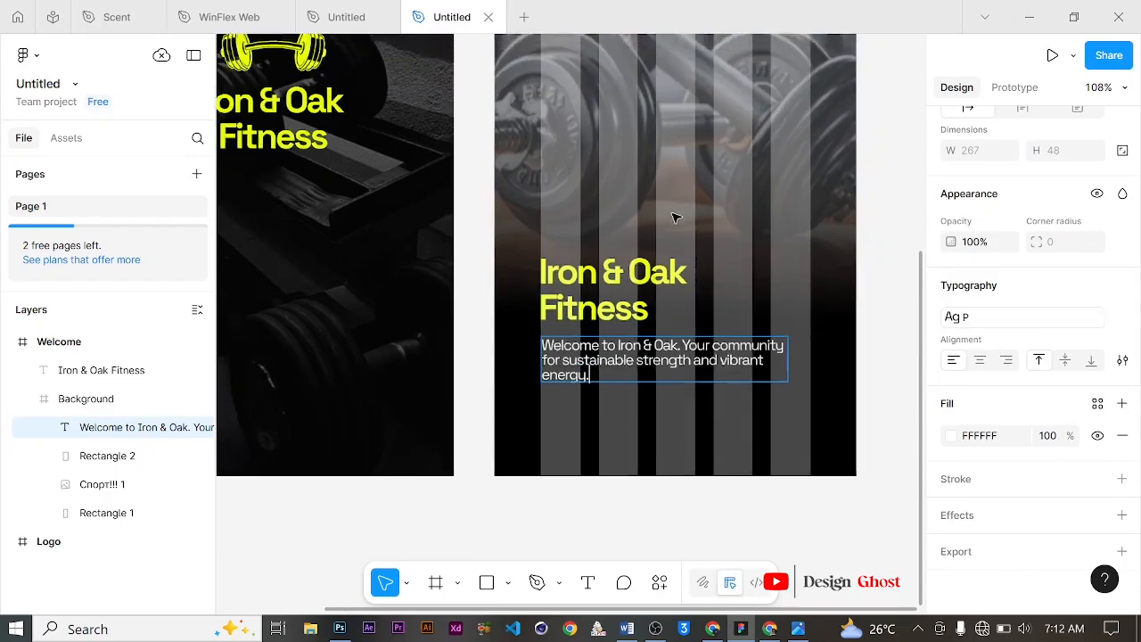
pyautogui.scroll(3, 651, 242)
pyautogui.scroll(-1, 667, 258)
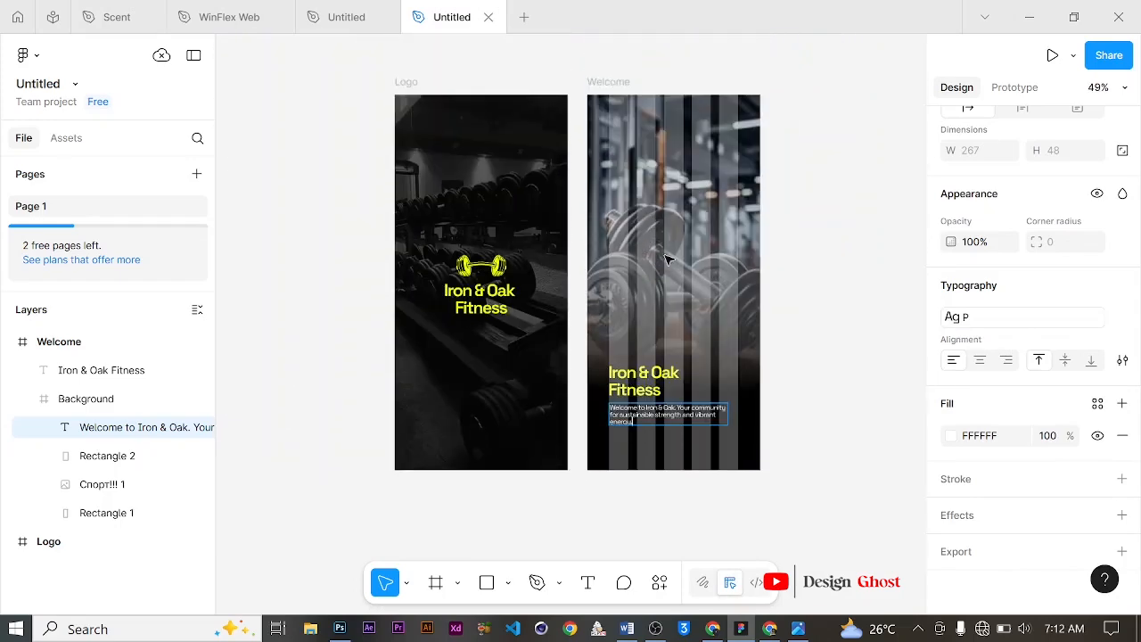
pyautogui.click(29, 399)
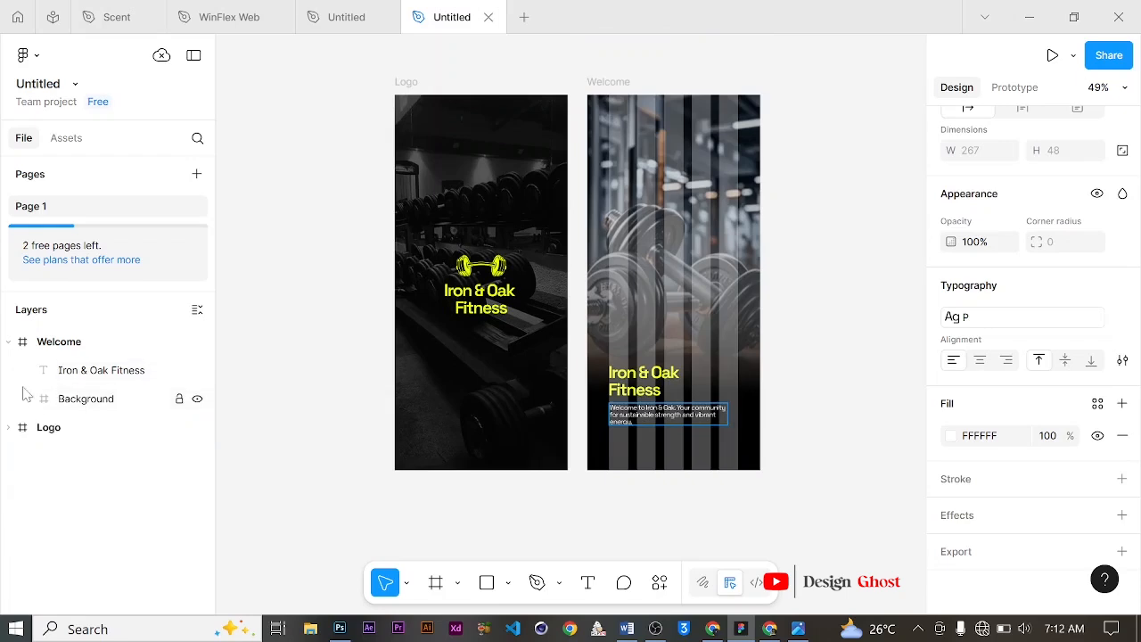
pyautogui.click(7, 344)
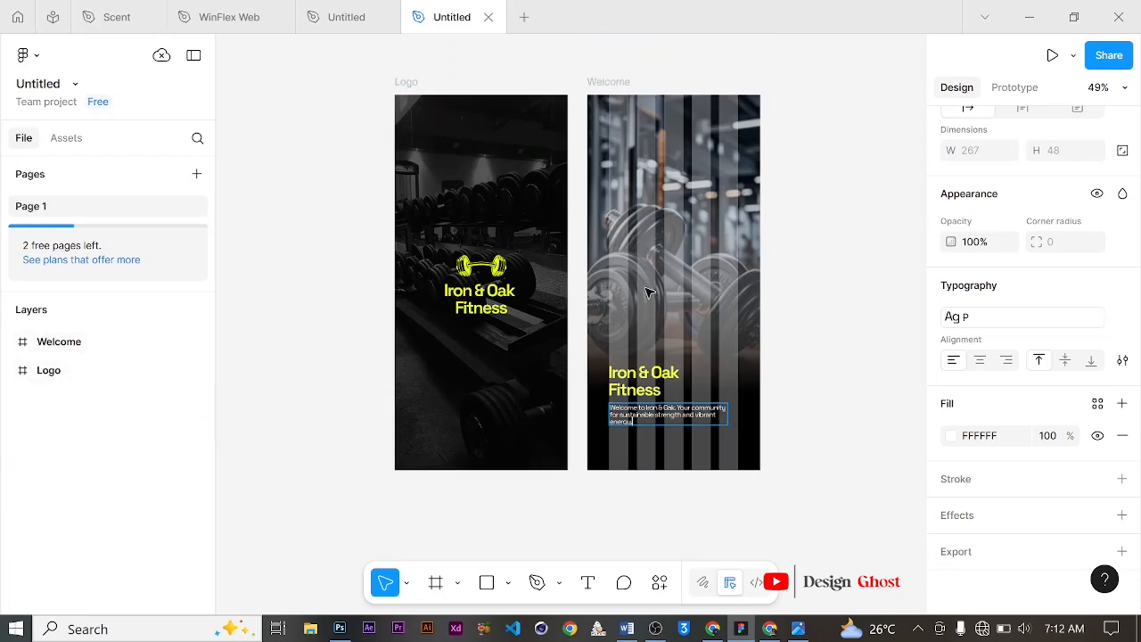
pyautogui.scroll(1, 588, 178)
pyautogui.scroll(1, 635, 281)
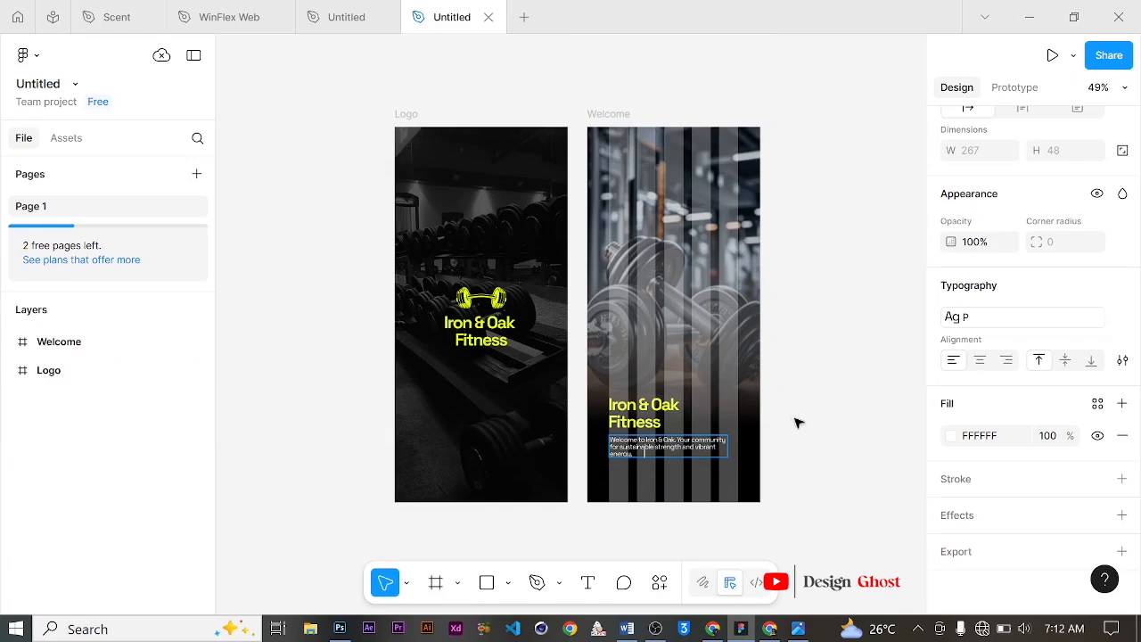
pyautogui.press('Escape')
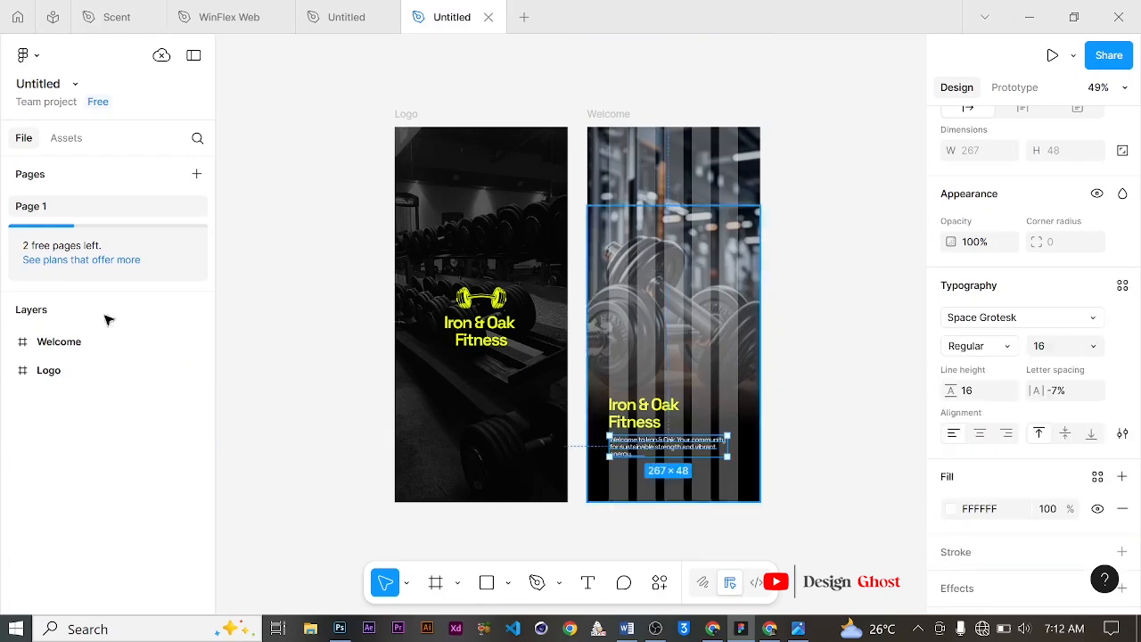
# Step: Move the welcome paragraph layer out of the Background group, placing it above the title in the Welcome frame
pyautogui.click(16, 352)
pyautogui.click(114, 369)
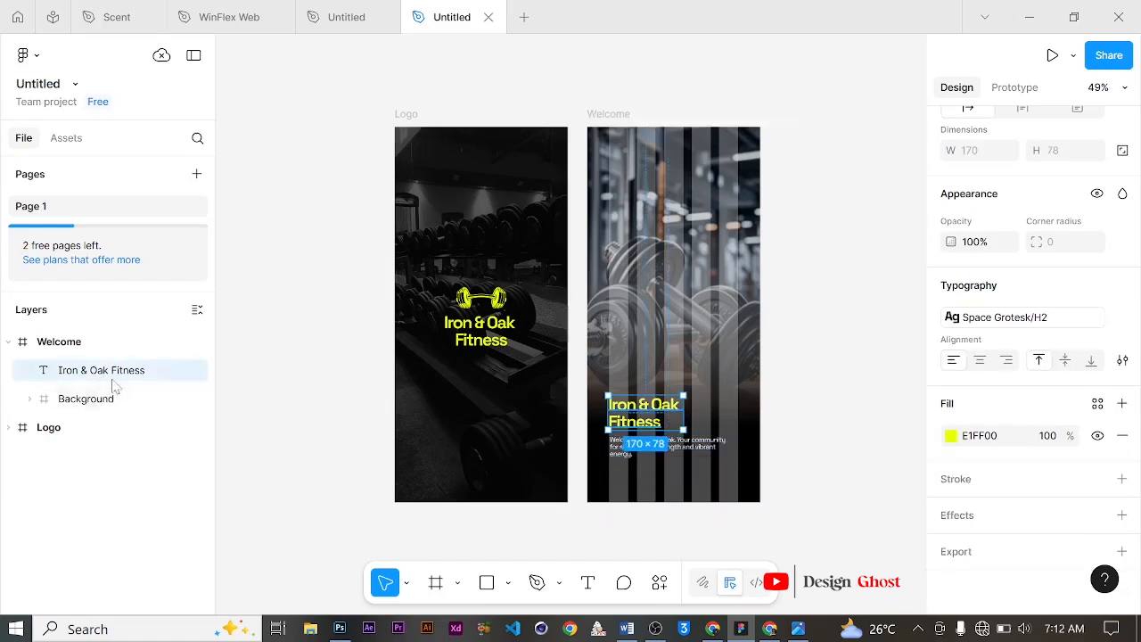
pyautogui.click(32, 400)
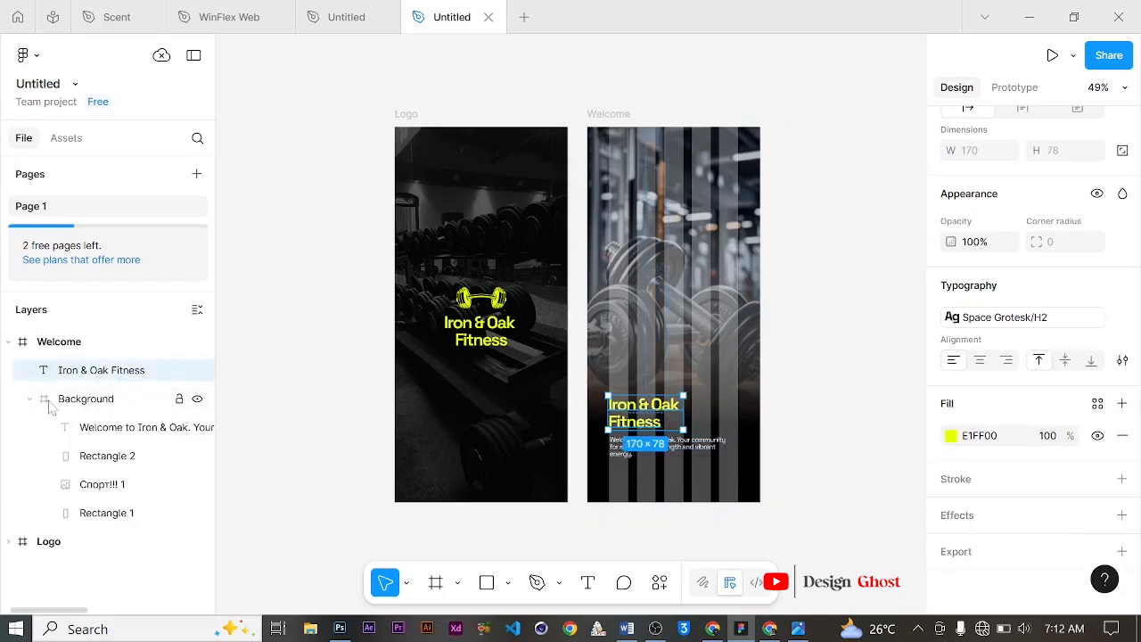
pyautogui.moveTo(114, 427); pyautogui.dragTo(114, 366)
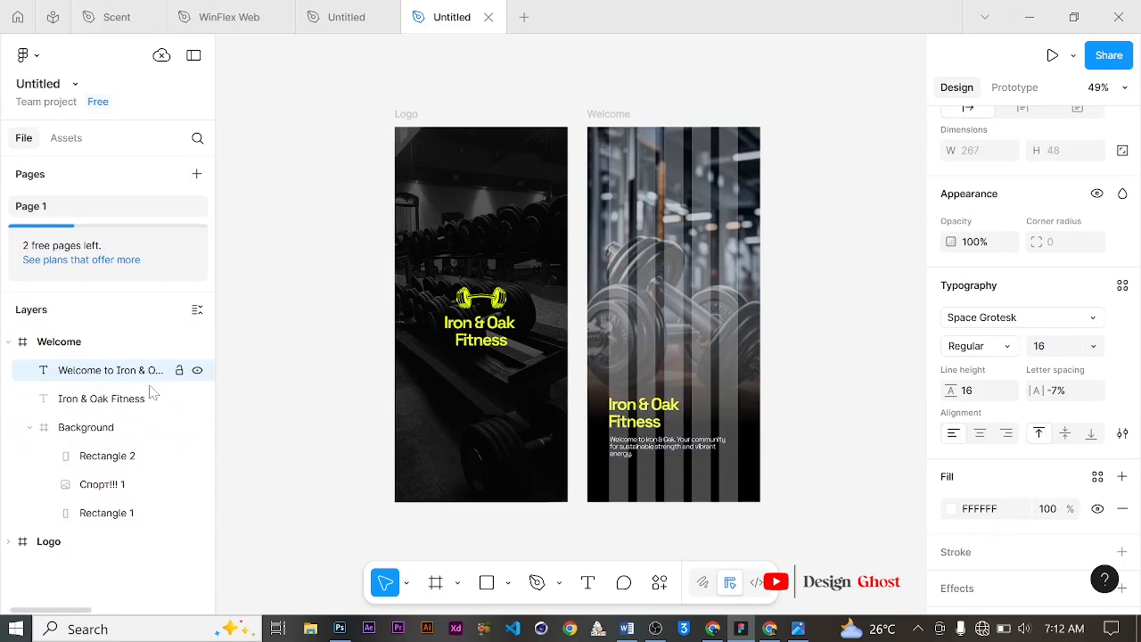
# Step: Wrap the title and welcome paragraph together in a new frame and name it "Text"
pyautogui.keyDown('shift'); pyautogui.click(636, 421); pyautogui.keyUp('shift')
pyautogui.rightClick(638, 419)
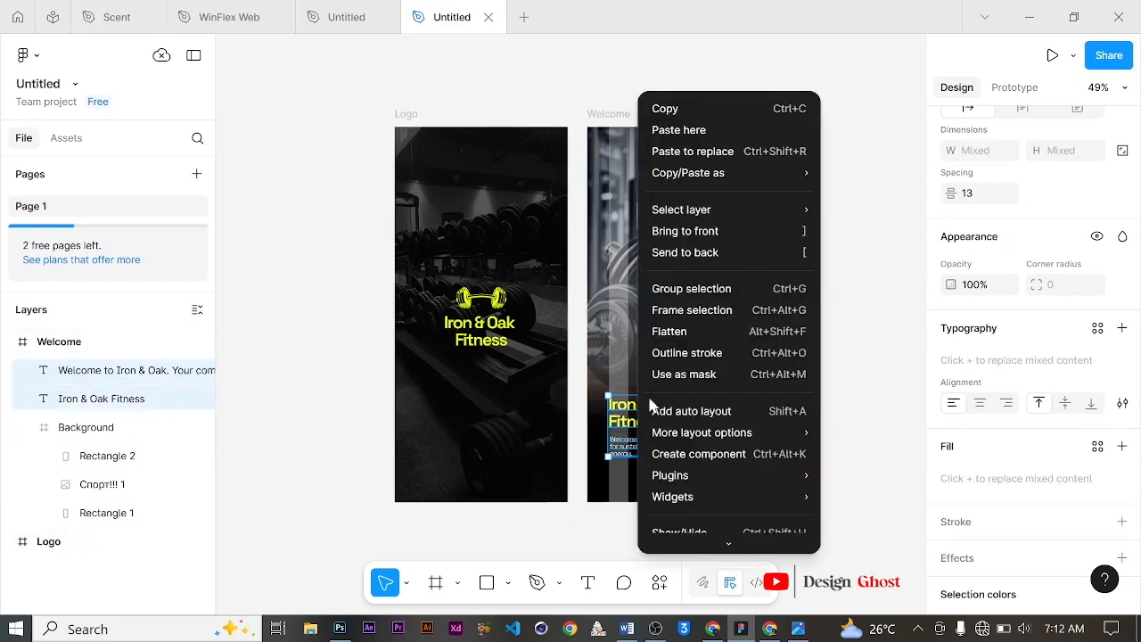
pyautogui.click(731, 312)
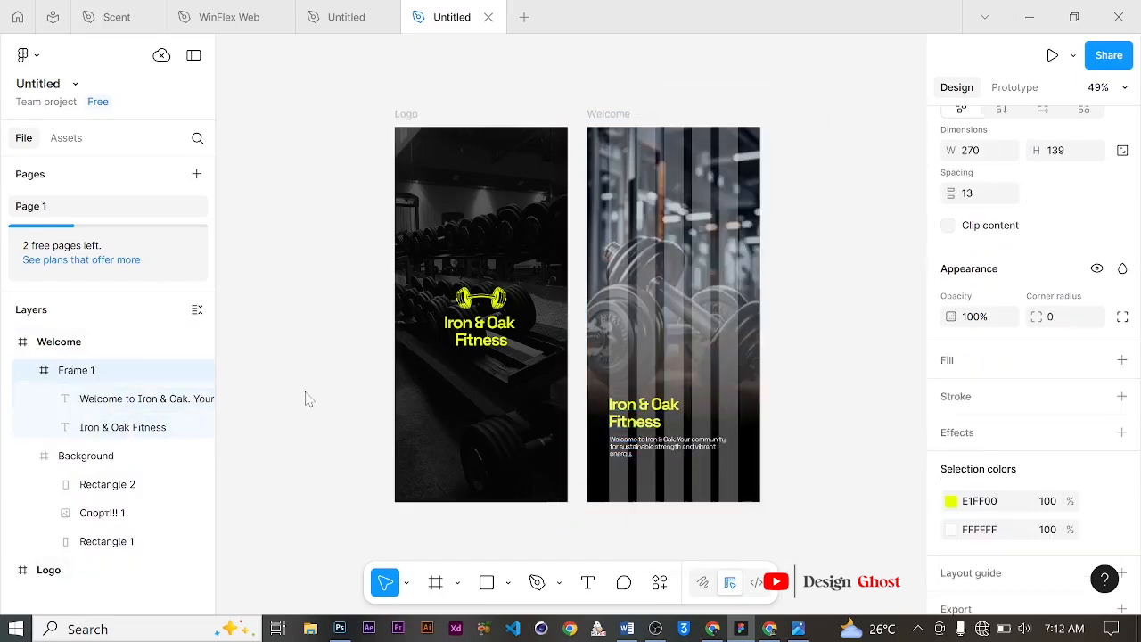
pyautogui.click(30, 371)
pyautogui.doubleClick(89, 374)
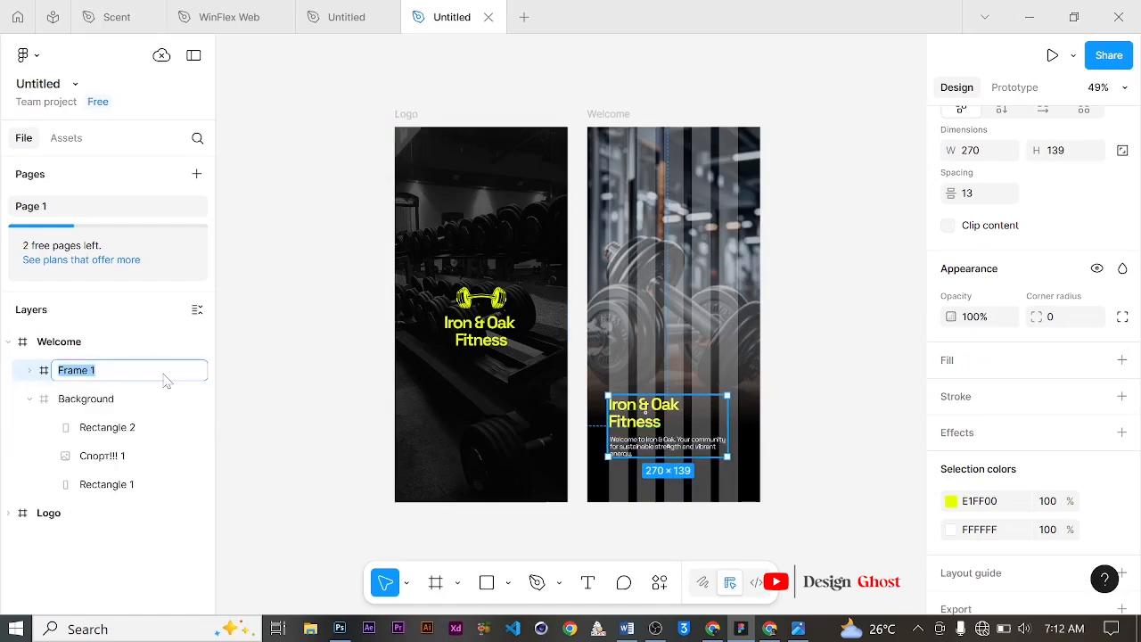
pyautogui.write('Text')
pyautogui.press('Return')
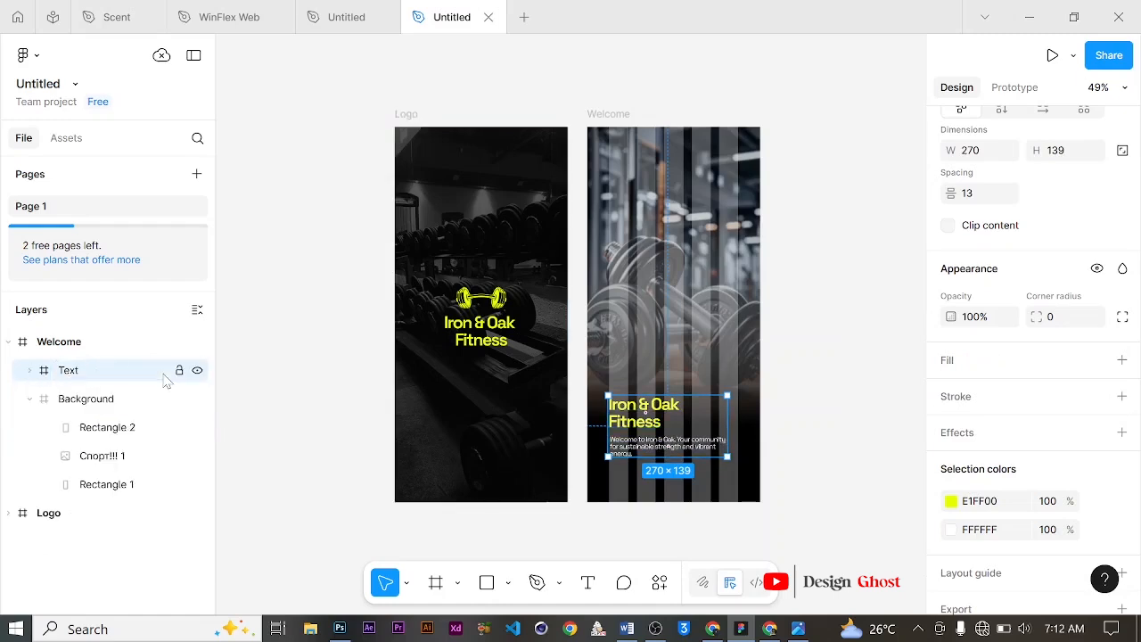
# Step: Duplicate the Welcome frame, placing the copy to the right of the original
pyautogui.click(29, 398)
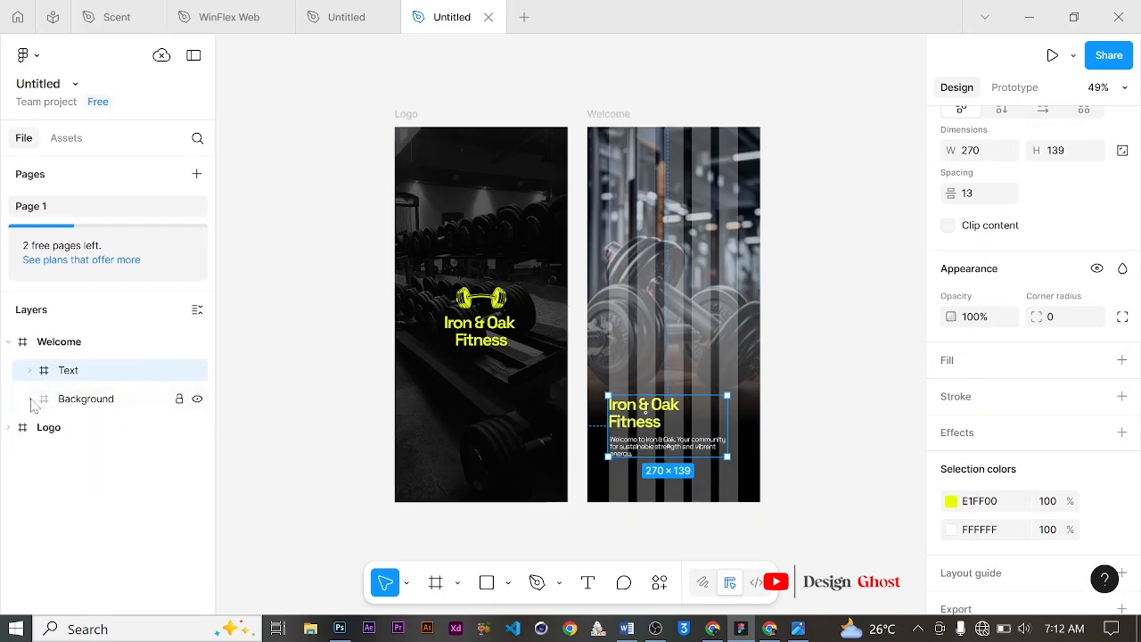
pyautogui.click(9, 343)
pyautogui.click(737, 293)
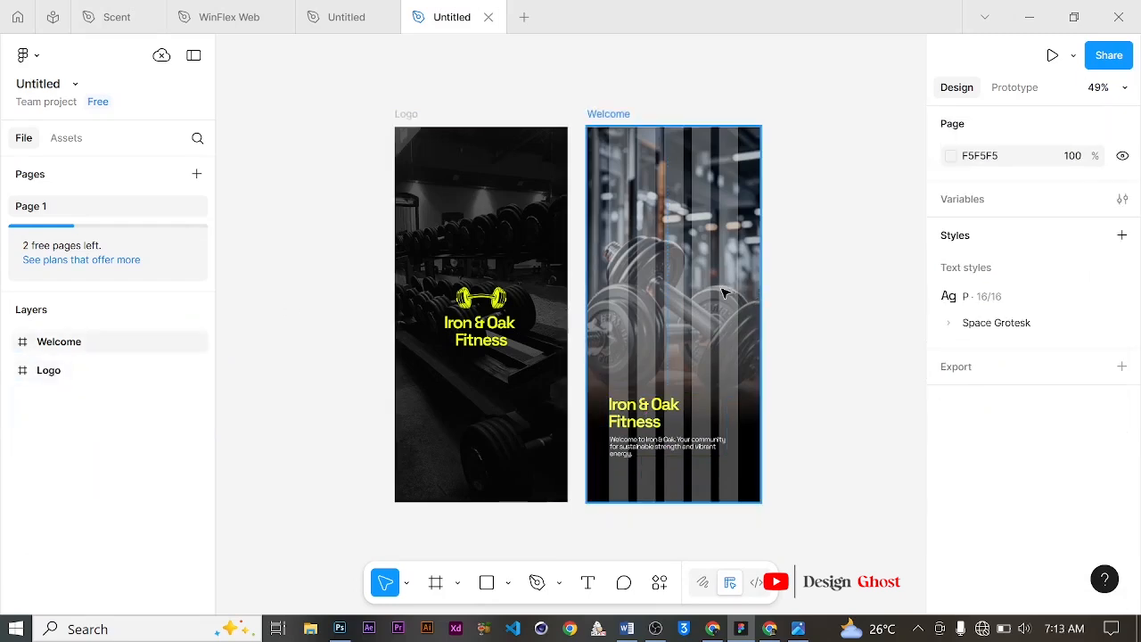
pyautogui.hscroll(3, 772, 295)
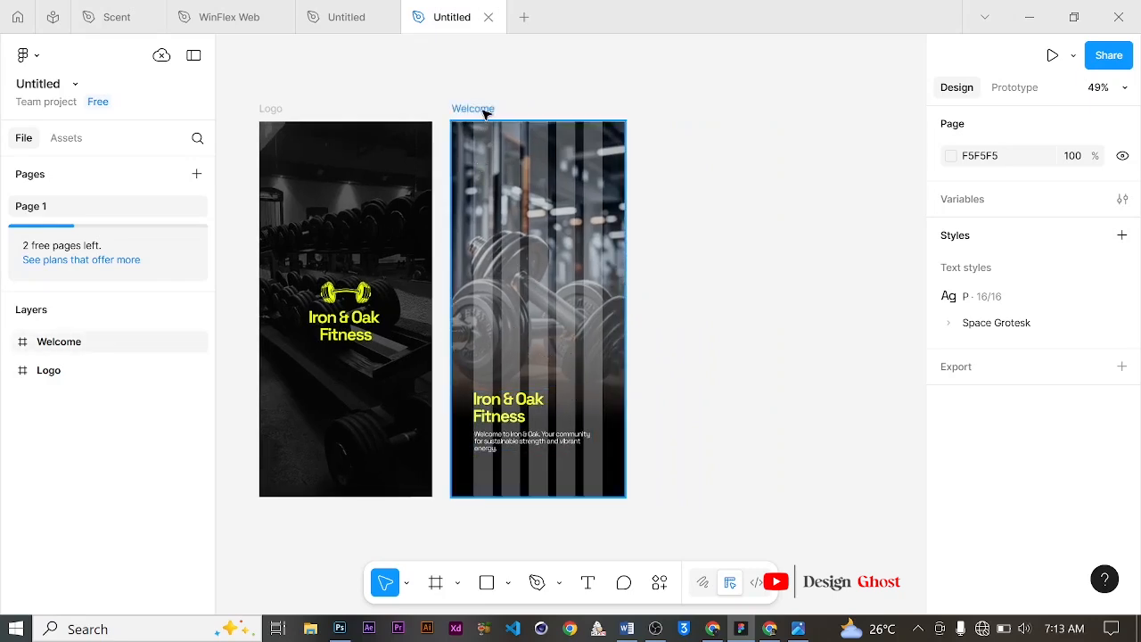
pyautogui.moveTo(486, 114); pyautogui.dragTo(672, 112)
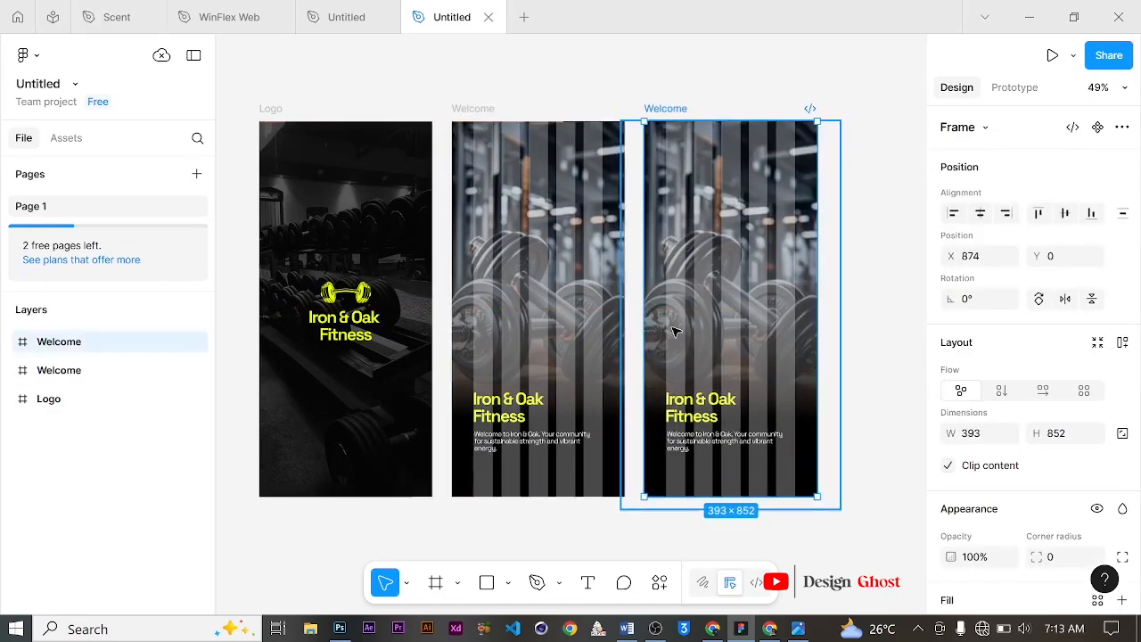
pyautogui.scroll(1, 683, 342)
pyautogui.hscroll(3, 691, 343)
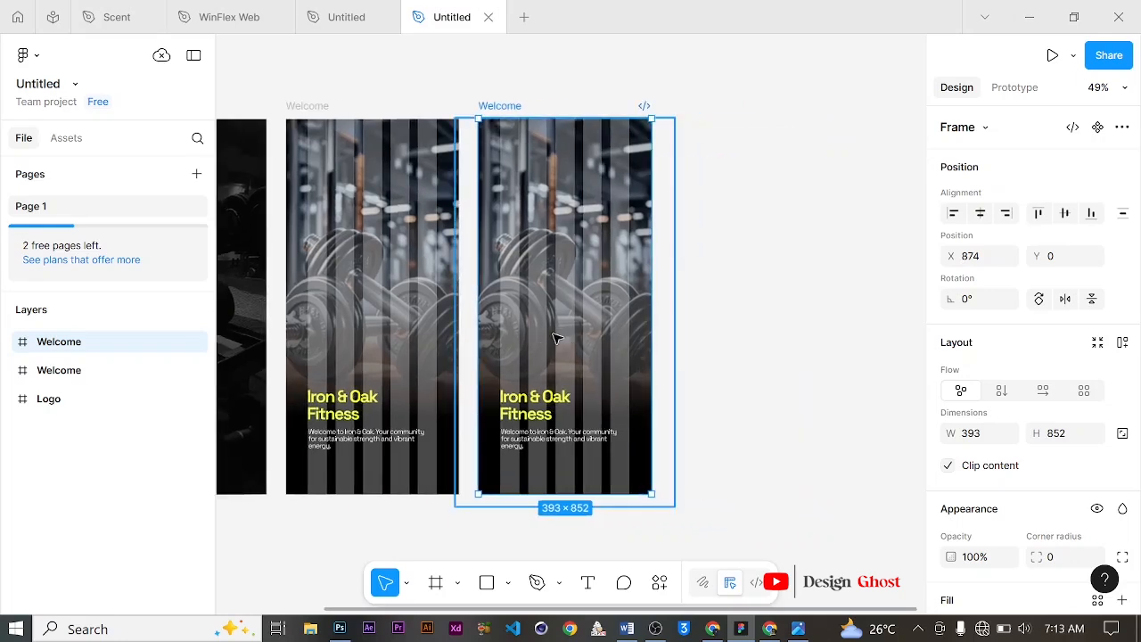
pyautogui.scroll(3, 530, 318)
pyautogui.scroll(-2, 530, 347)
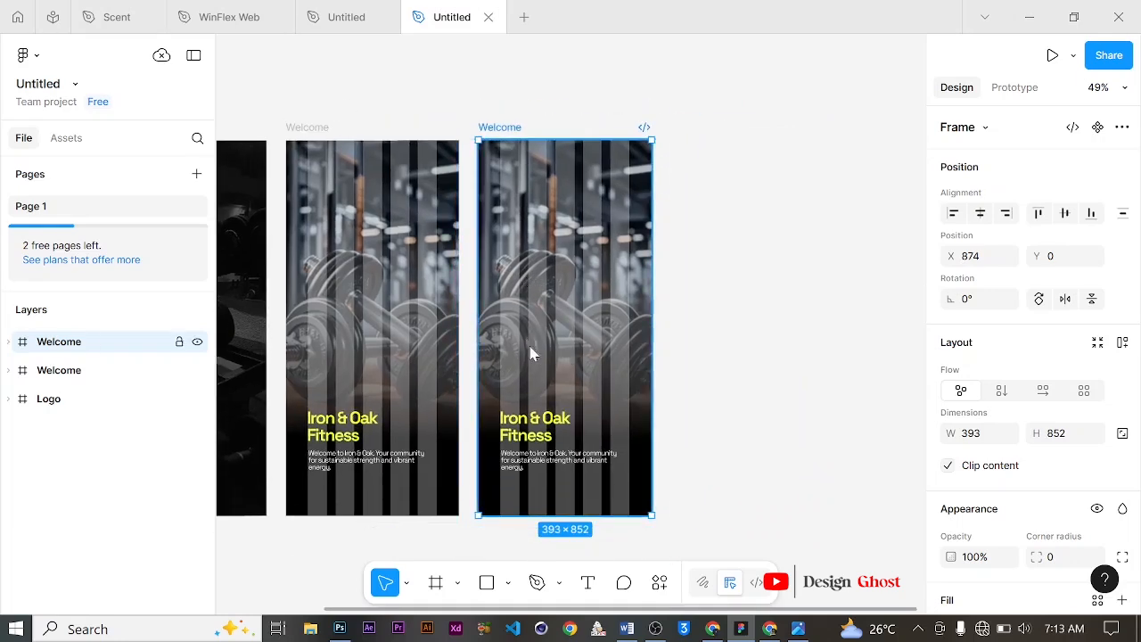
# Step: Move the Text frame in the copied Welcome screen up to about the middle, near Y 327
pyautogui.click(152, 400)
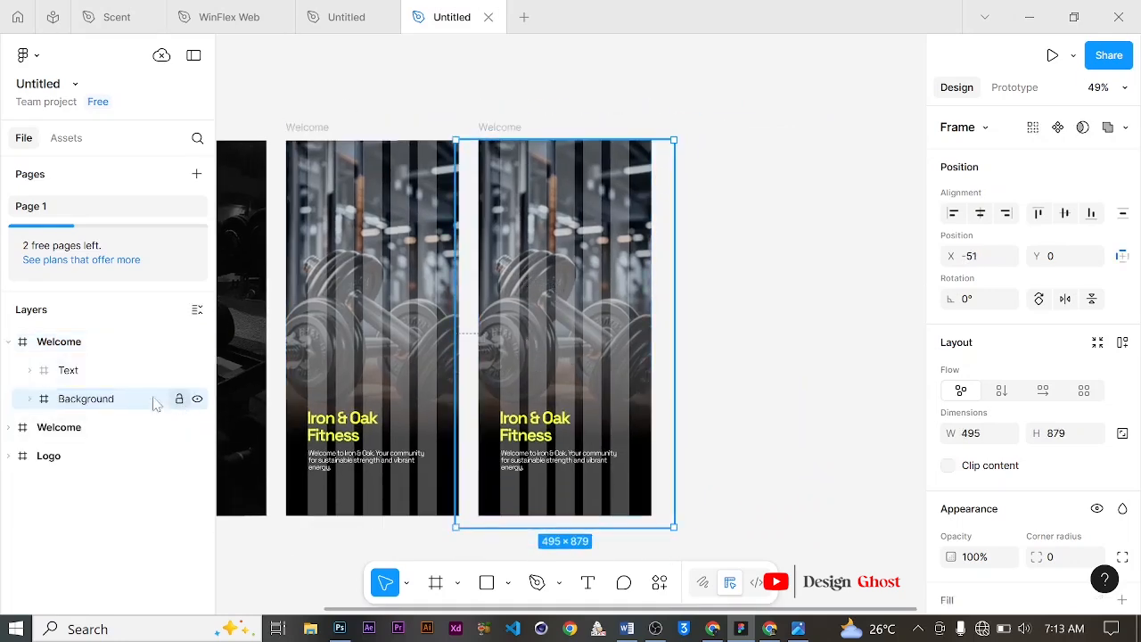
pyautogui.click(30, 399)
pyautogui.click(125, 435)
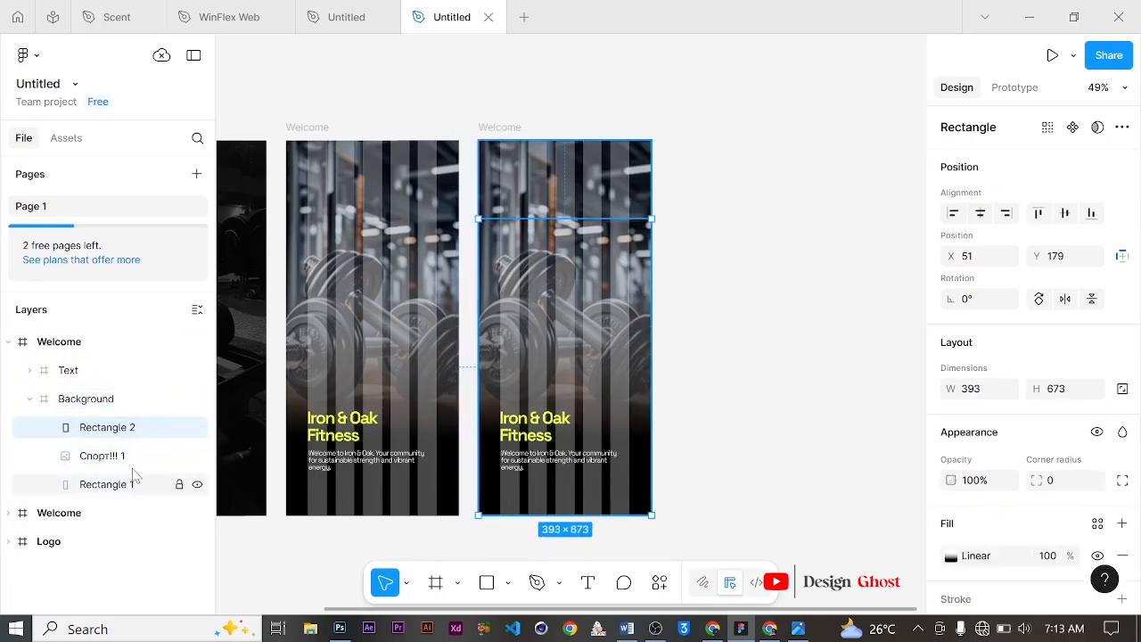
pyautogui.click(122, 458)
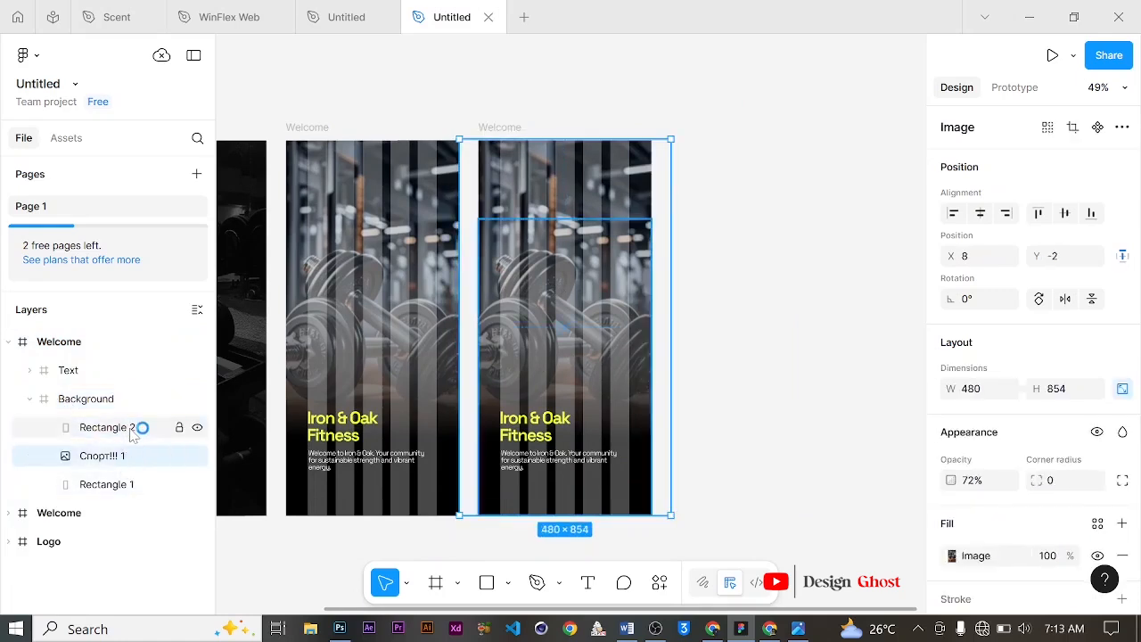
pyautogui.keyDown('shift'); pyautogui.click(135, 427); pyautogui.keyUp('shift')
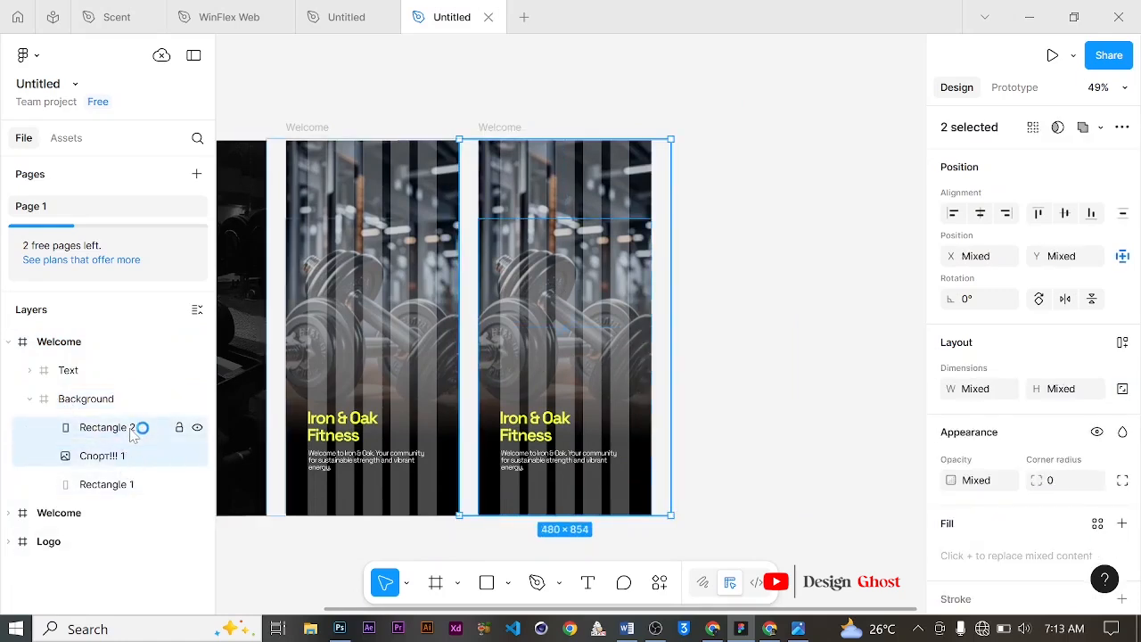
pyautogui.keyDown('shift'); pyautogui.click(64, 370); pyautogui.keyUp('shift')
pyautogui.moveTo(595, 348); pyautogui.dragTo(600, 216)
pyautogui.click(757, 260)
# Step: Draw a rectangle about 393 × 354 covering the lower part of the copied Welcome screen
pyautogui.scroll(-3, 573, 369)
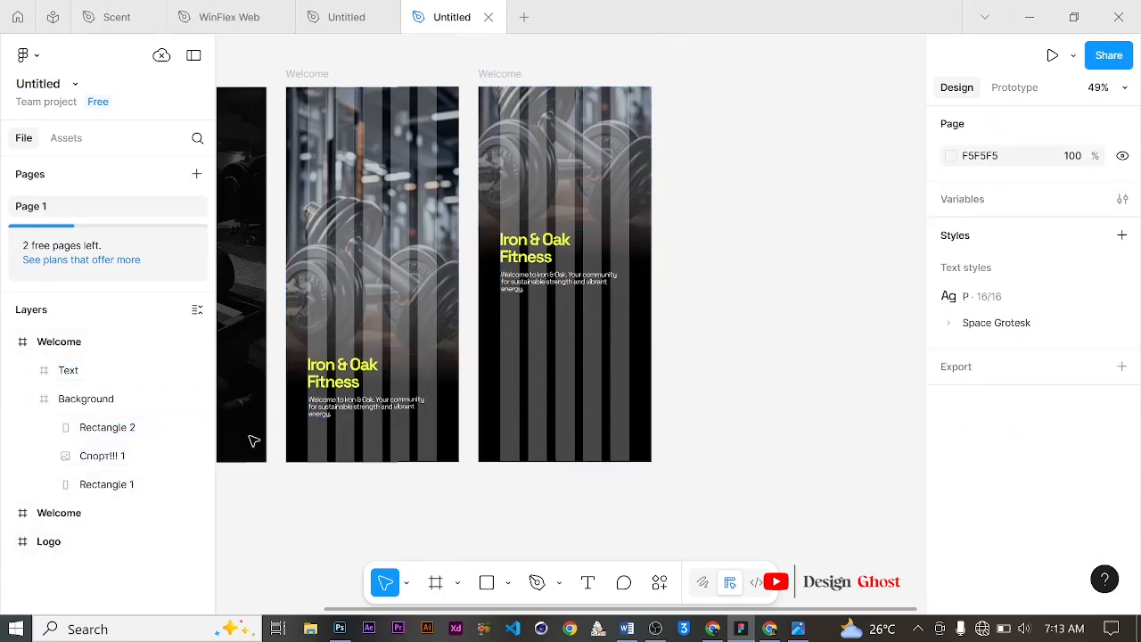
pyautogui.click(96, 370)
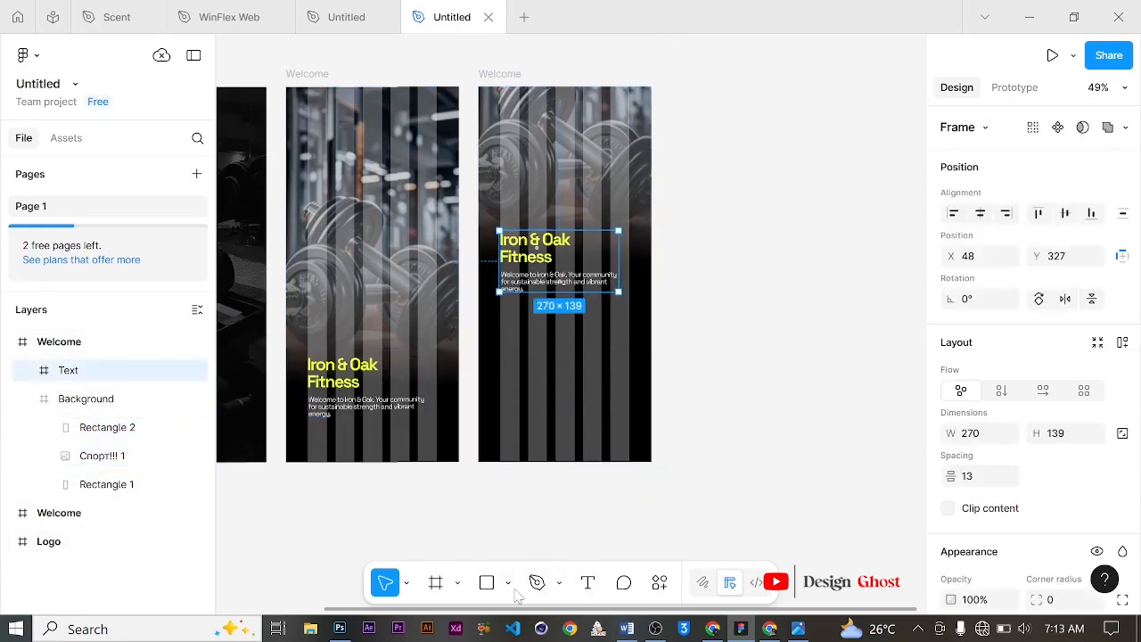
pyautogui.click(487, 582)
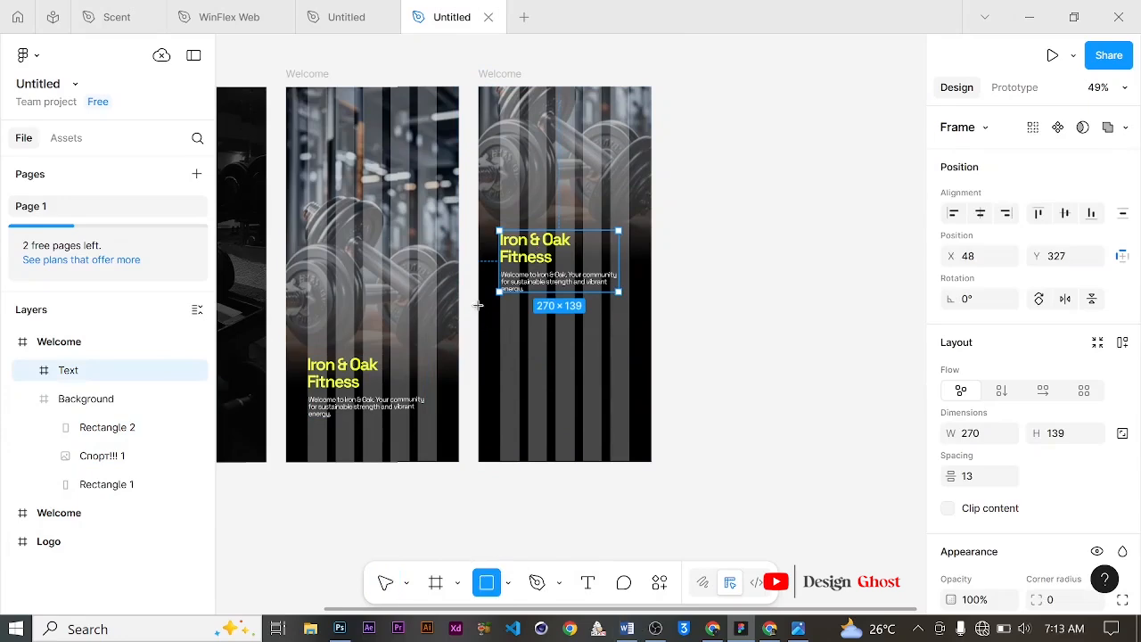
pyautogui.moveTo(478, 304)
pyautogui.mouseDown()
pyautogui.moveTo(647, 452)
pyautogui.moveTo(652, 478)
pyautogui.moveTo(650, 462)
pyautogui.mouseUp()
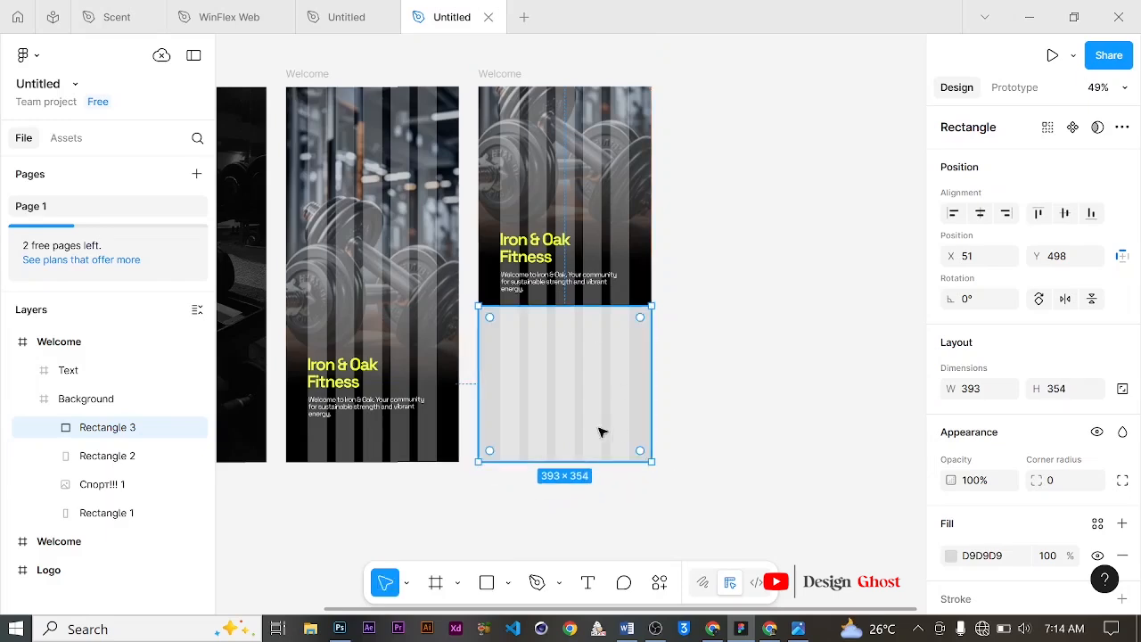
pyautogui.scroll(3, 580, 433)
pyautogui.scroll(1, 580, 434)
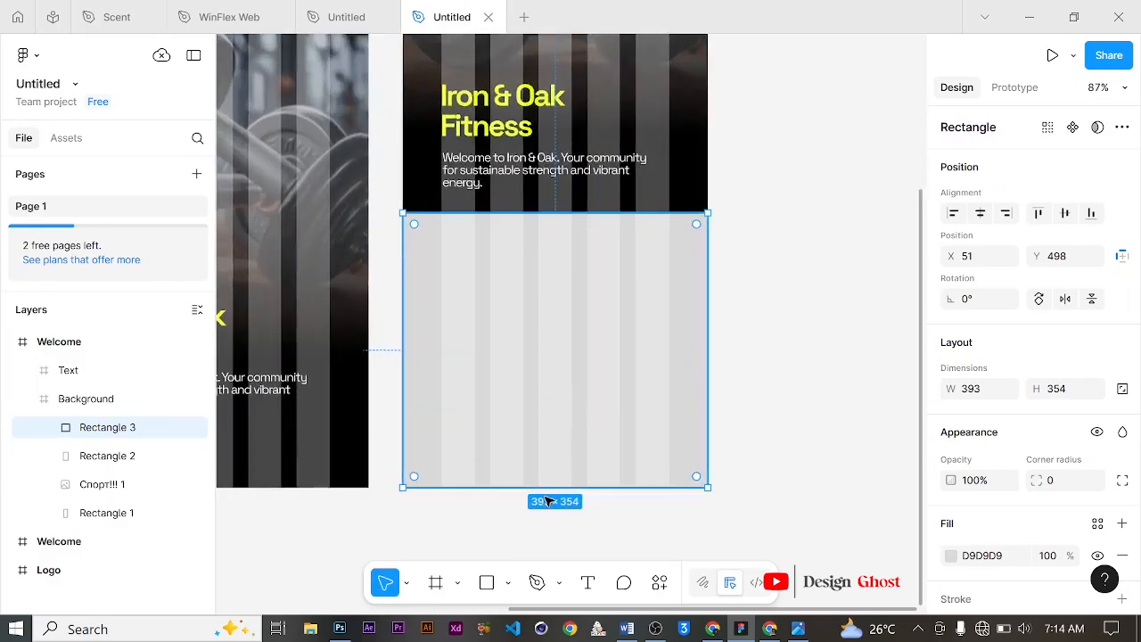
# Step: Extend the lower rectangle's top edge to make it about 377 tall and move it above the Text frame in the layer stack
pyautogui.moveTo(571, 210); pyautogui.dragTo(571, 195)
pyautogui.scroll(-1, 575, 200)
pyautogui.scroll(2, 573, 198)
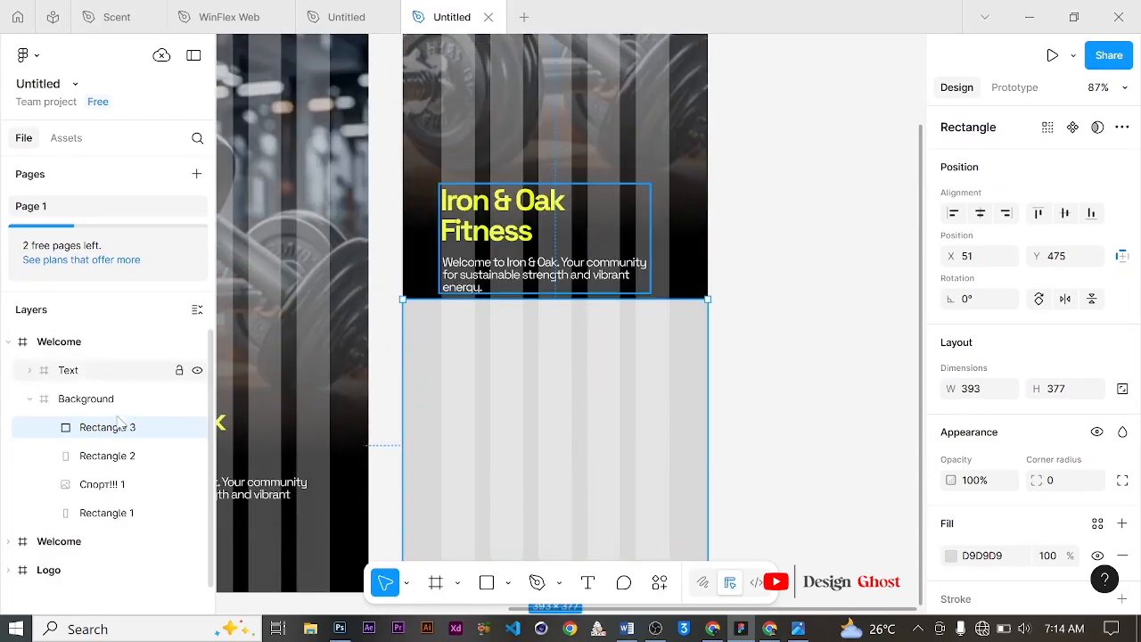
pyautogui.moveTo(115, 431); pyautogui.dragTo(137, 357)
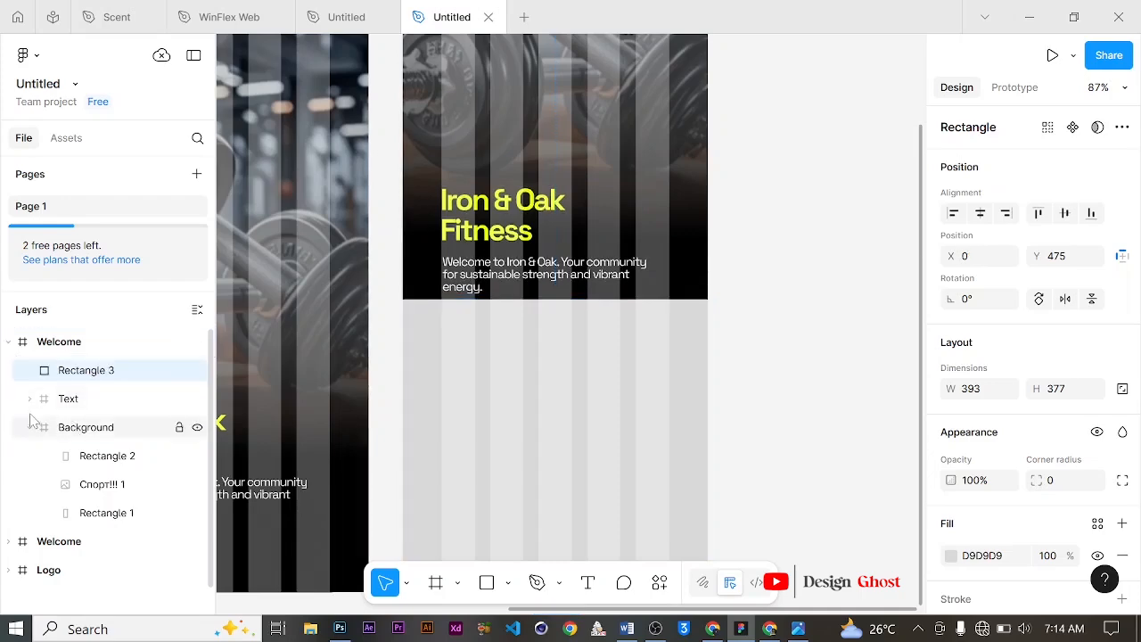
pyautogui.click(84, 400)
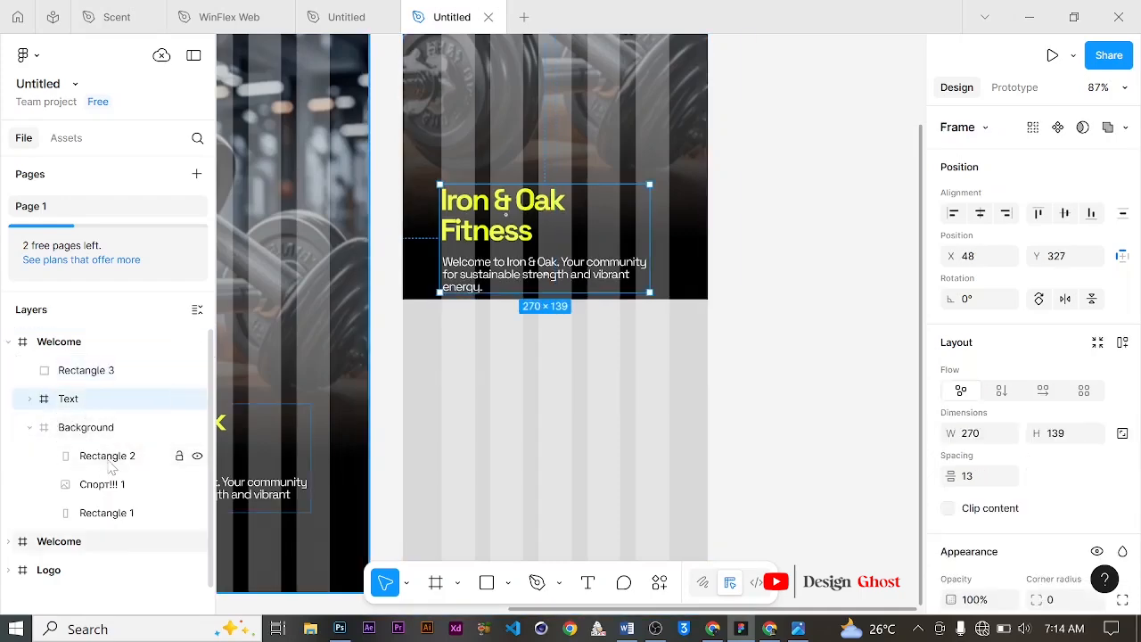
pyautogui.keyDown('shift'); pyautogui.click(107, 456); pyautogui.keyUp('shift')
pyautogui.keyDown('shift'); pyautogui.click(103, 484); pyautogui.keyUp('shift')
pyautogui.scroll(7, 439, 366)
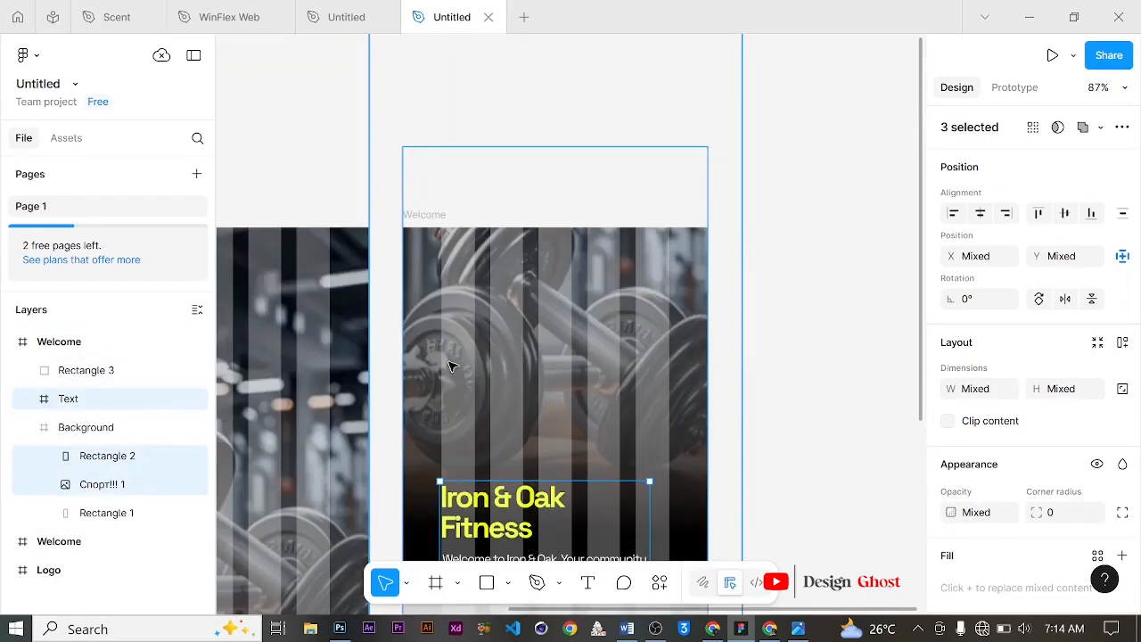
pyautogui.scroll(-2, 503, 343)
pyautogui.moveTo(646, 368); pyautogui.dragTo(644, 351)
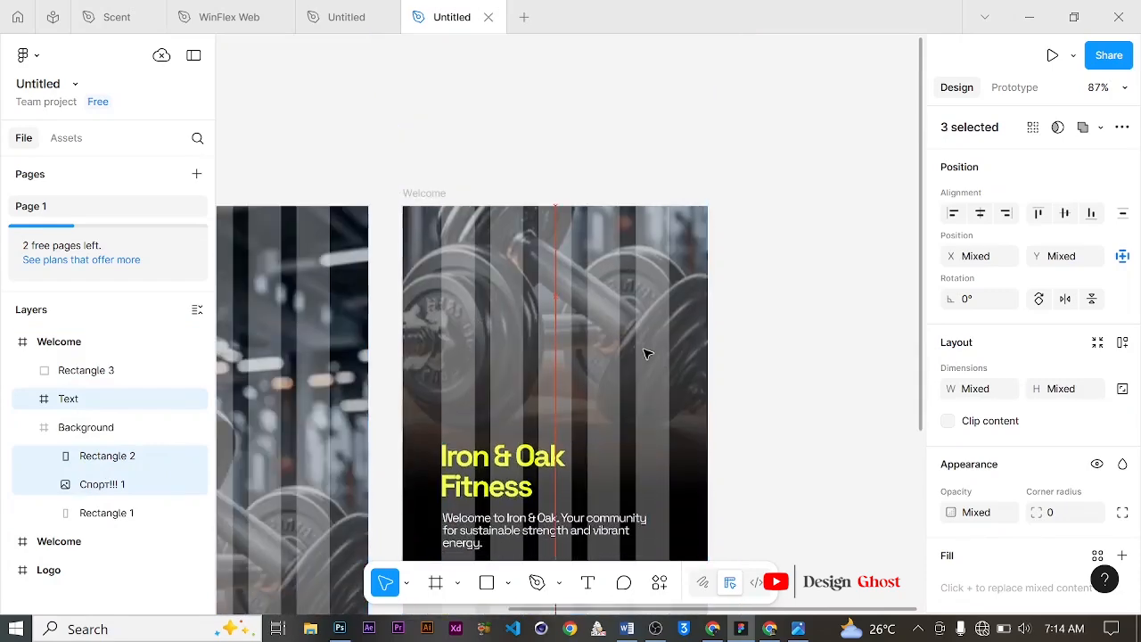
pyautogui.scroll(-3, 642, 348)
pyautogui.scroll(-2, 626, 345)
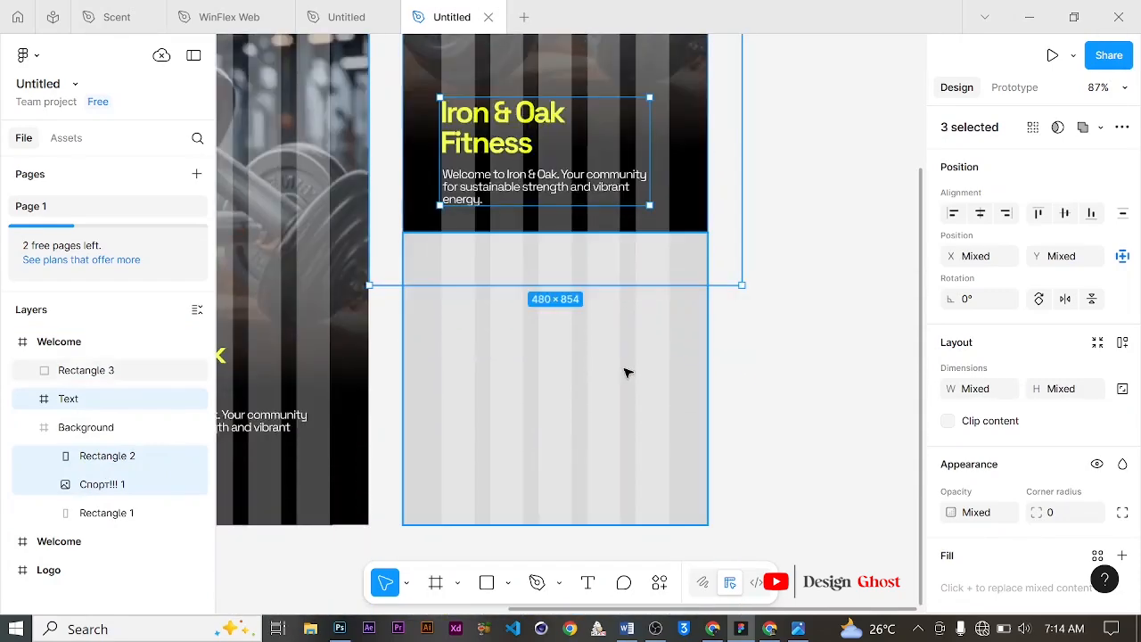
# Step: Raise the lower rectangle's top edge so it is about 389 tall
pyautogui.click(627, 371)
pyautogui.moveTo(558, 225); pyautogui.dragTo(558, 223)
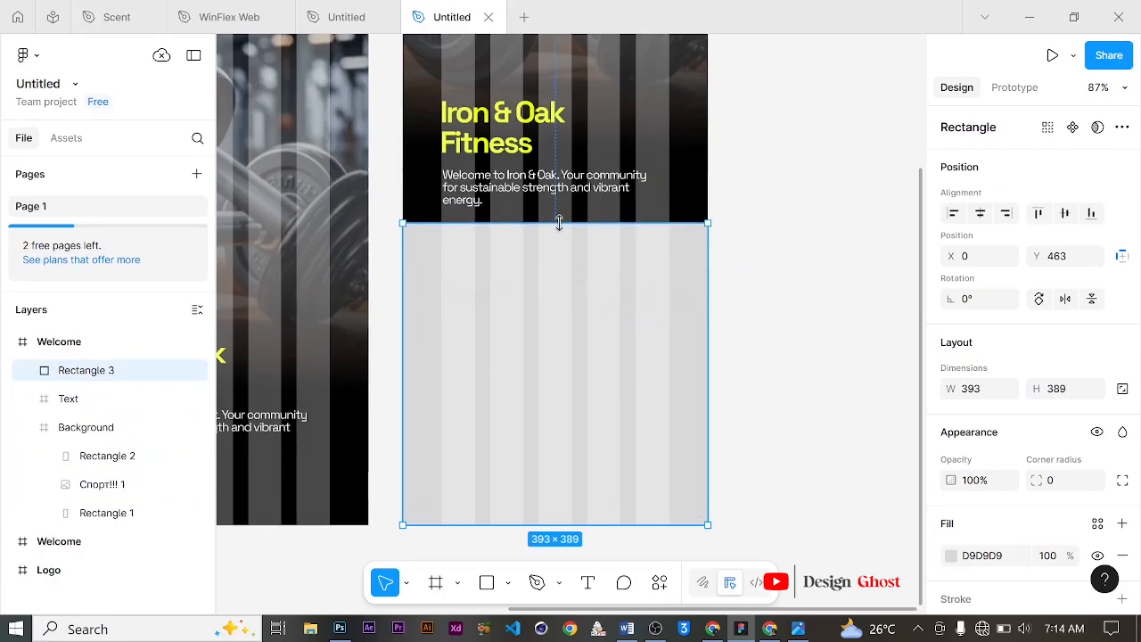
pyautogui.click(748, 237)
# Step: Rename the copied Welcome frame as "Sign In"
pyautogui.scroll(2, 456, 233)
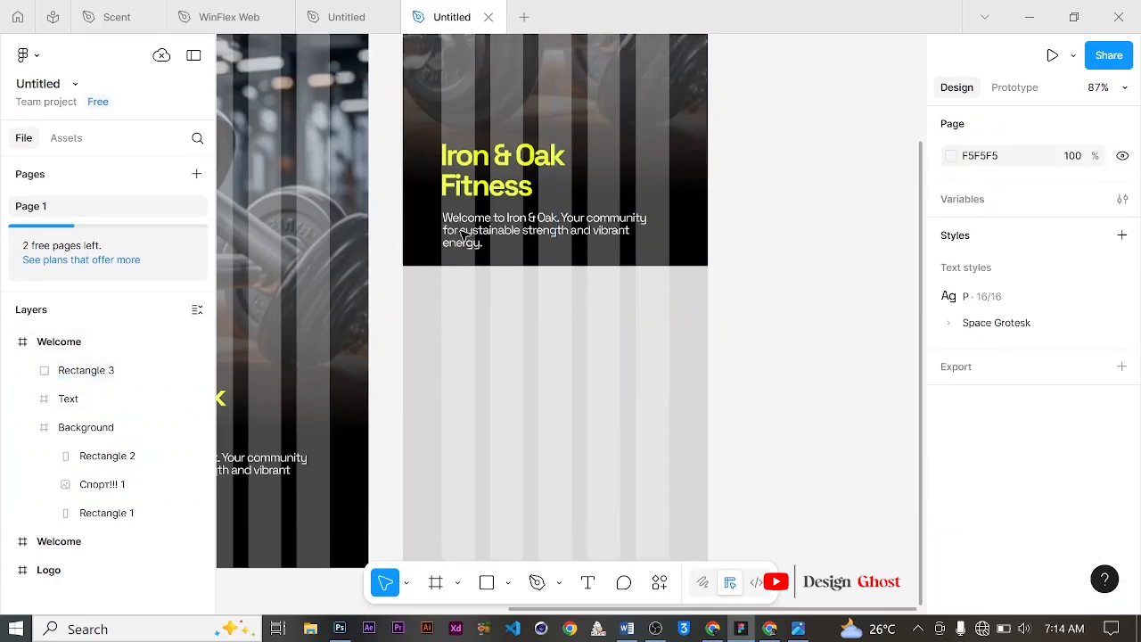
pyautogui.scroll(1, 542, 278)
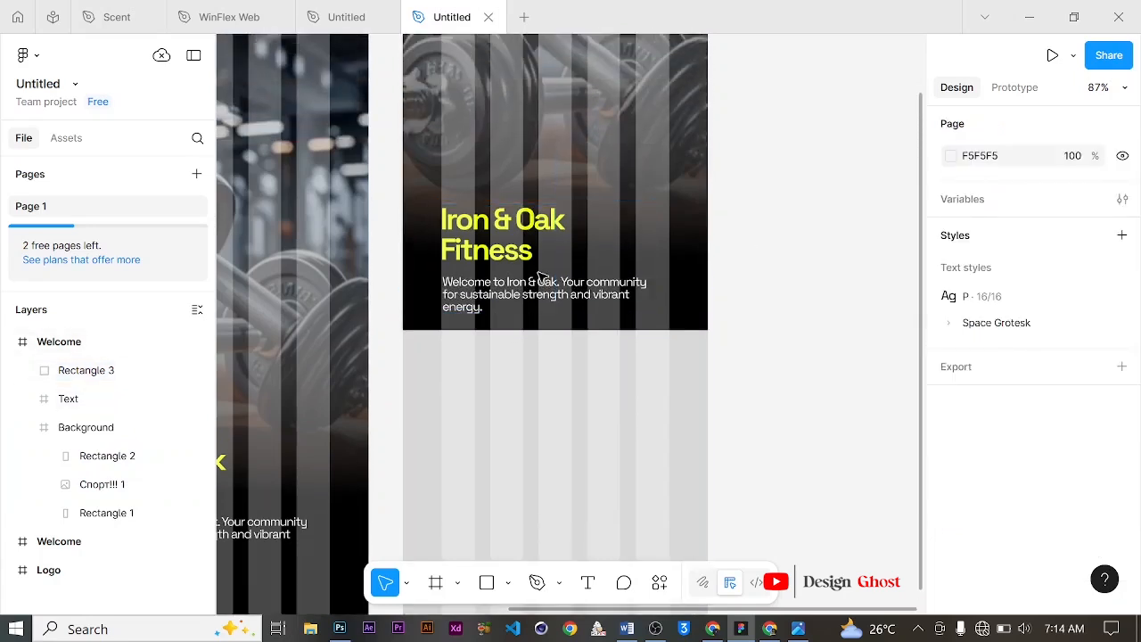
pyautogui.scroll(5, 495, 267)
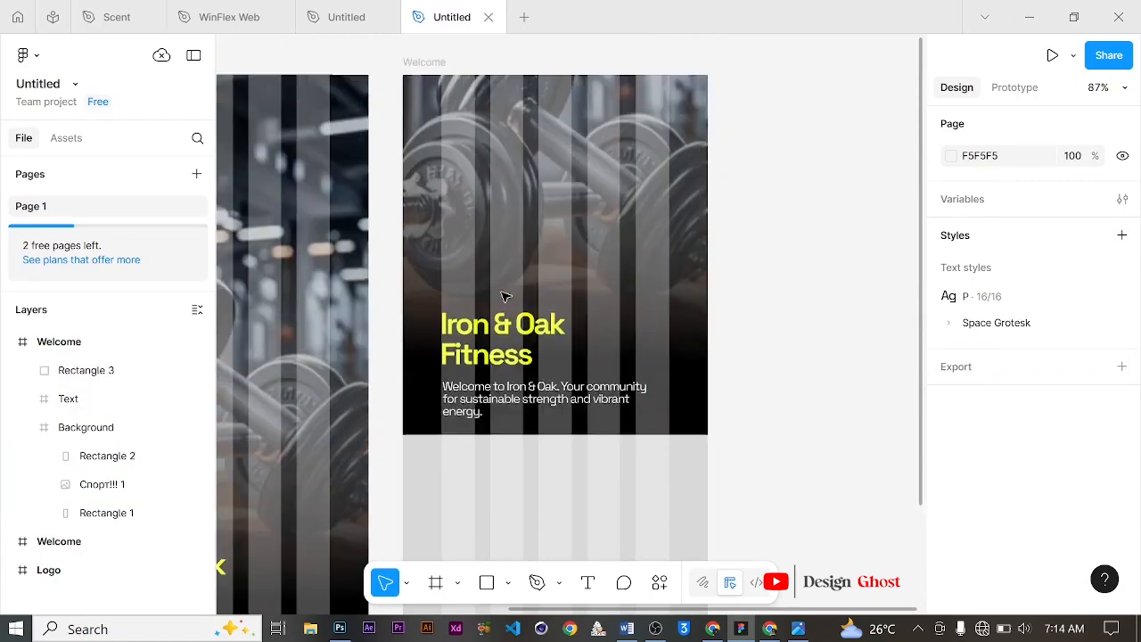
pyautogui.click(475, 280)
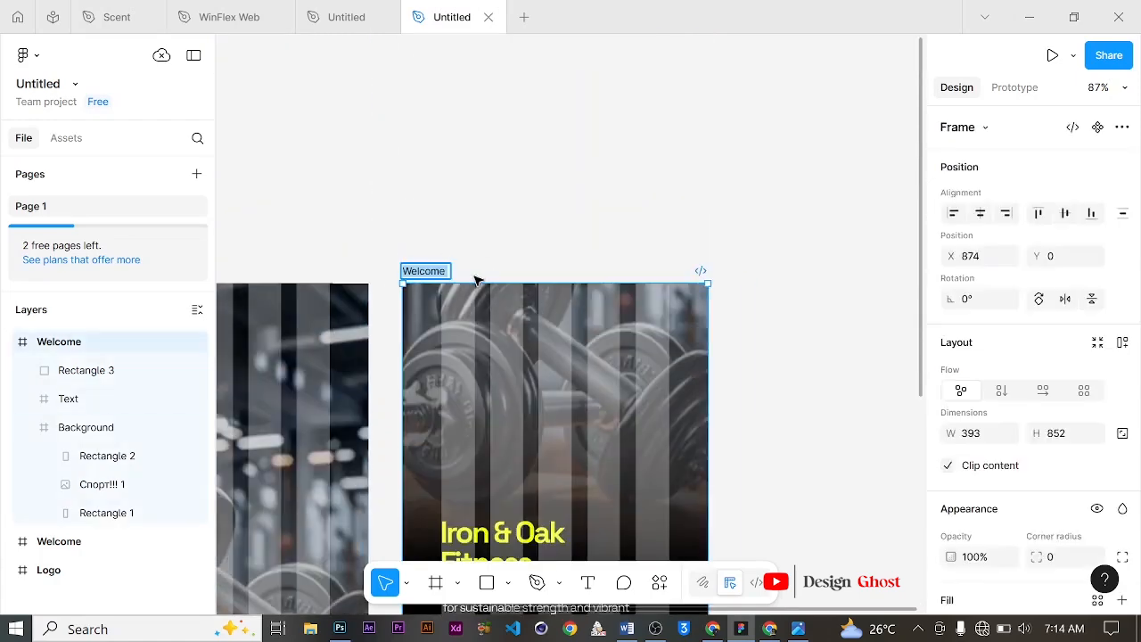
pyautogui.write('Sig')
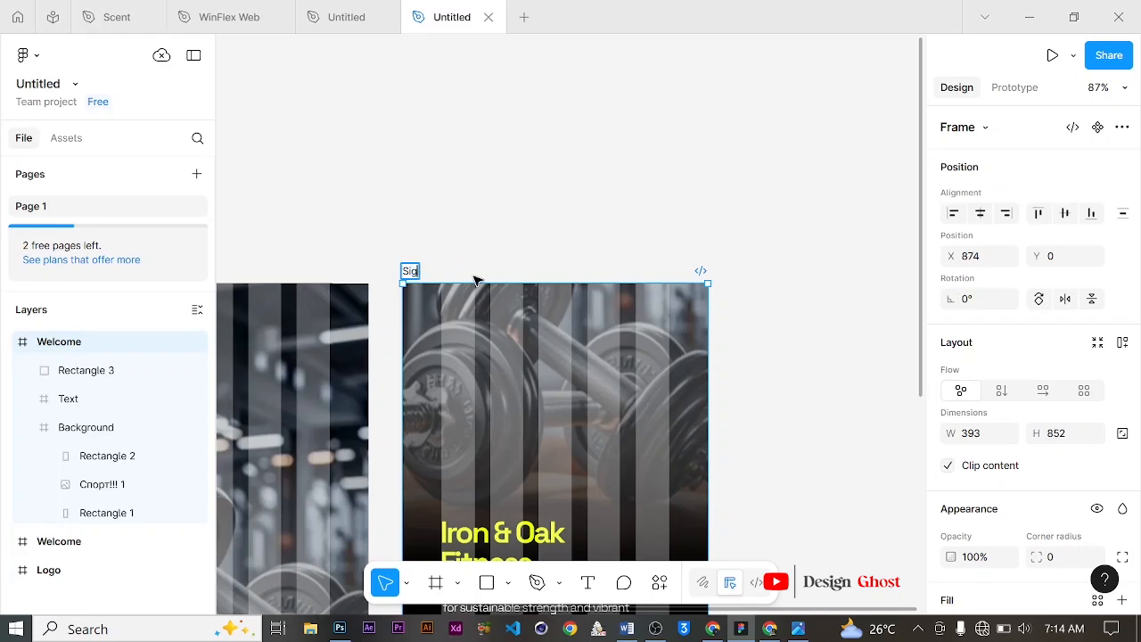
pyautogui.write('n In')
pyautogui.press('Return')
# Step: Replace the Sign In screen's title text with "Welcome Back"
pyautogui.scroll(-5, 475, 281)
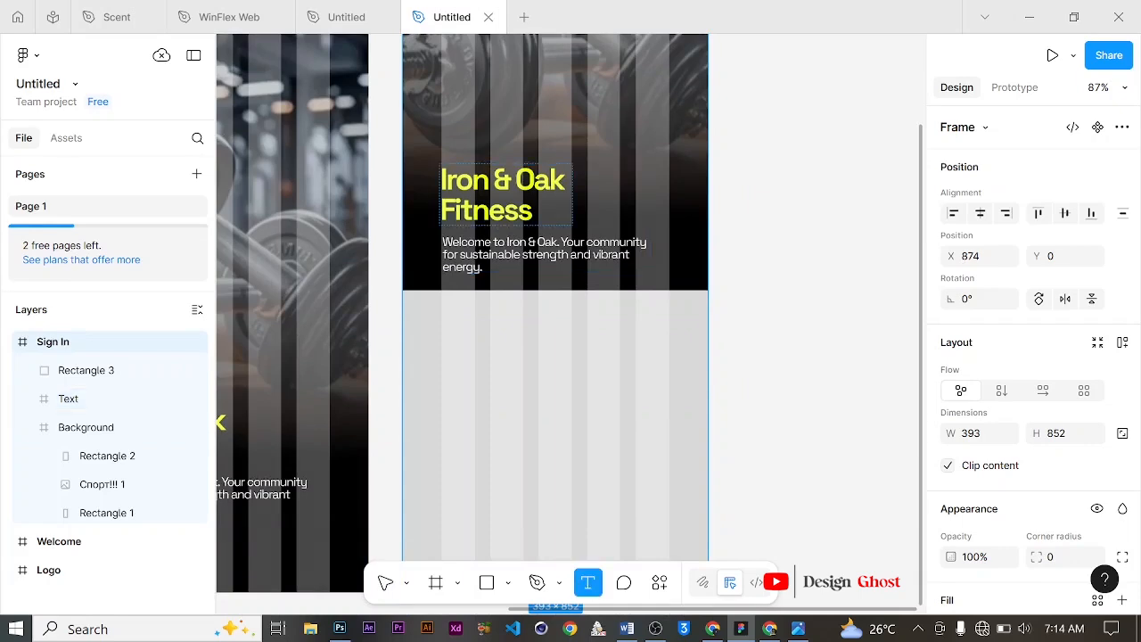
pyautogui.click(533, 204)
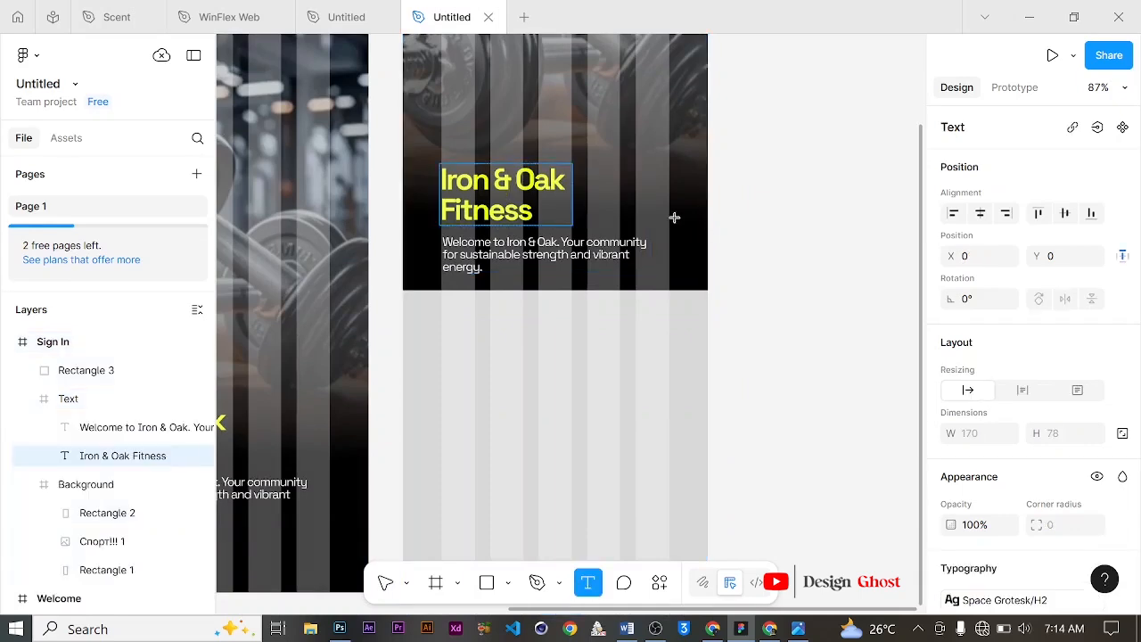
pyautogui.hotkey('ctrl', 'a')
pyautogui.write('Welco')
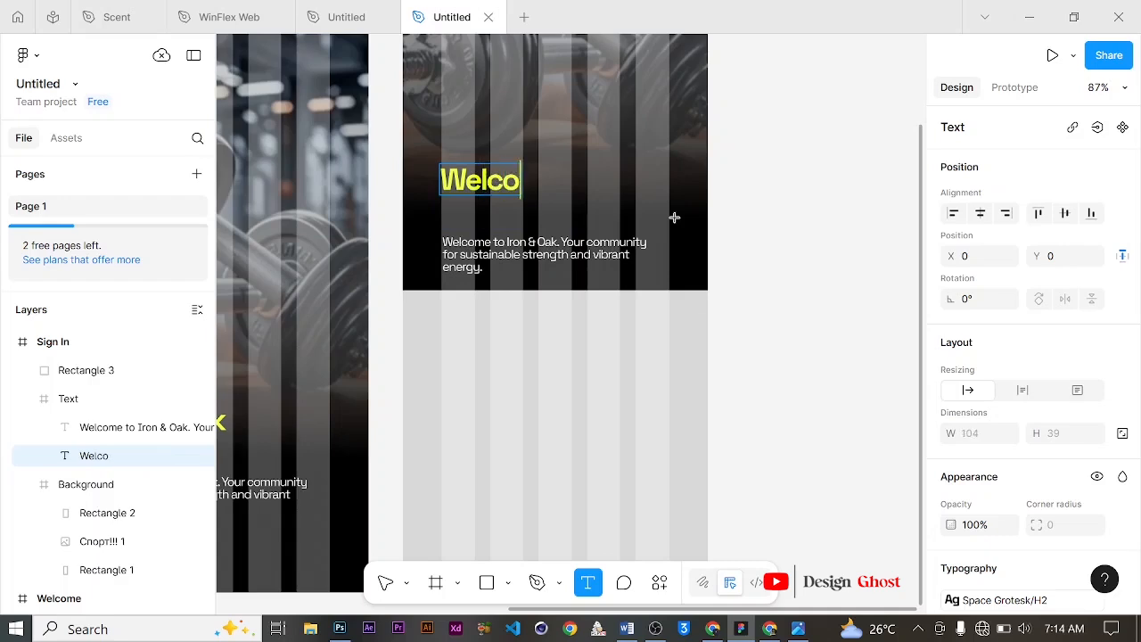
pyautogui.write('me Back')
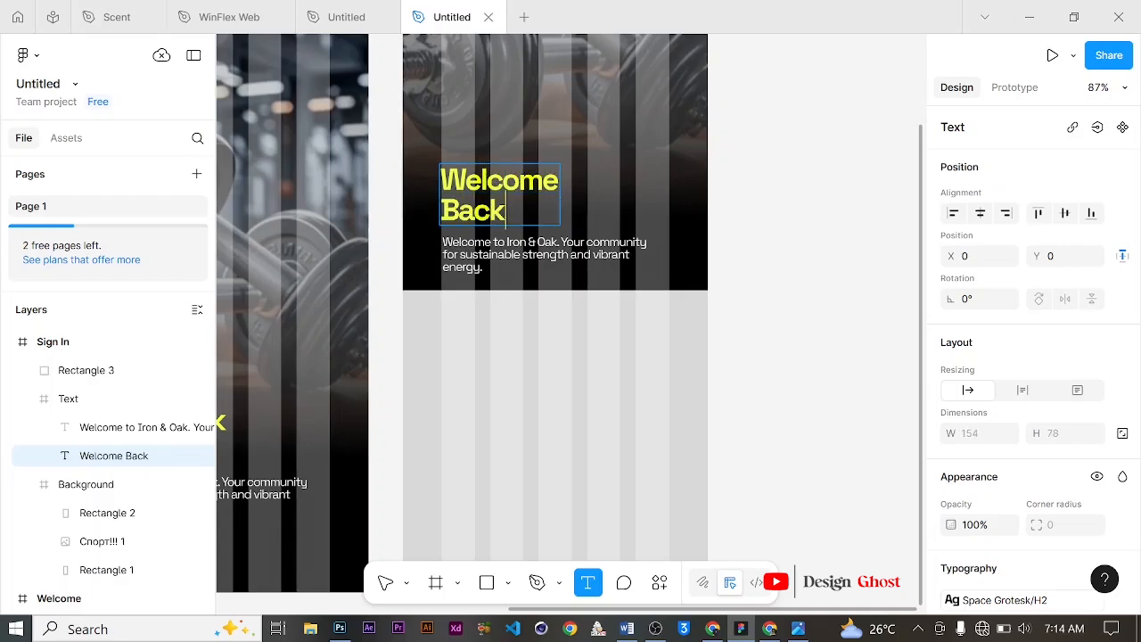
pyautogui.click(387, 581)
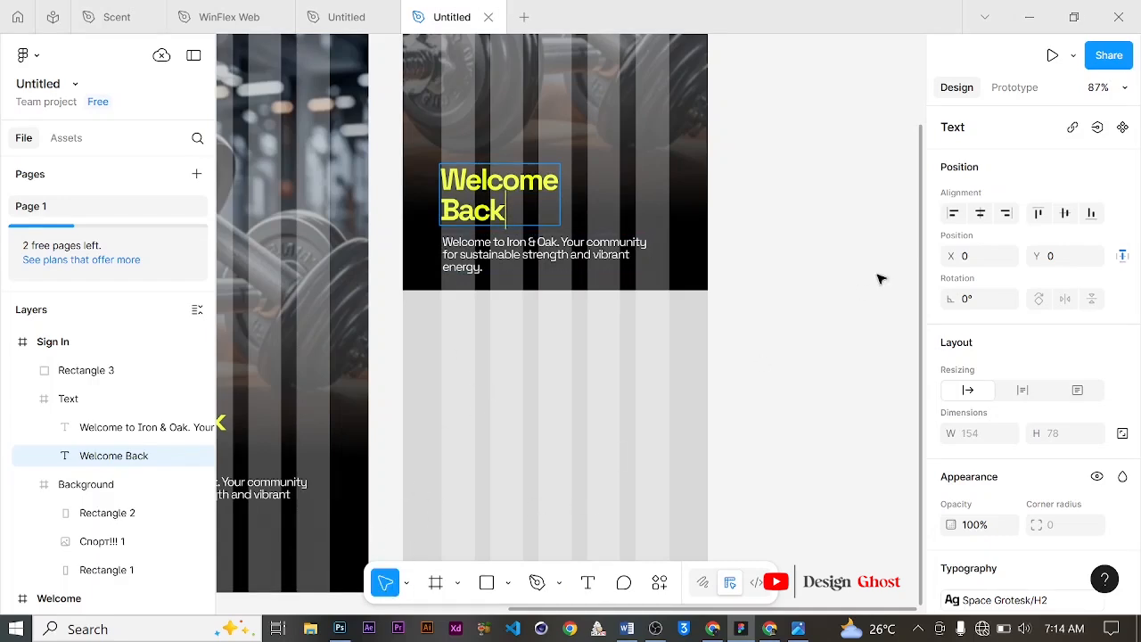
# Step: Replace the paragraph under the title with "Glad to see you back. Sign in to access your account."
pyautogui.click(829, 268)
pyautogui.click(592, 256)
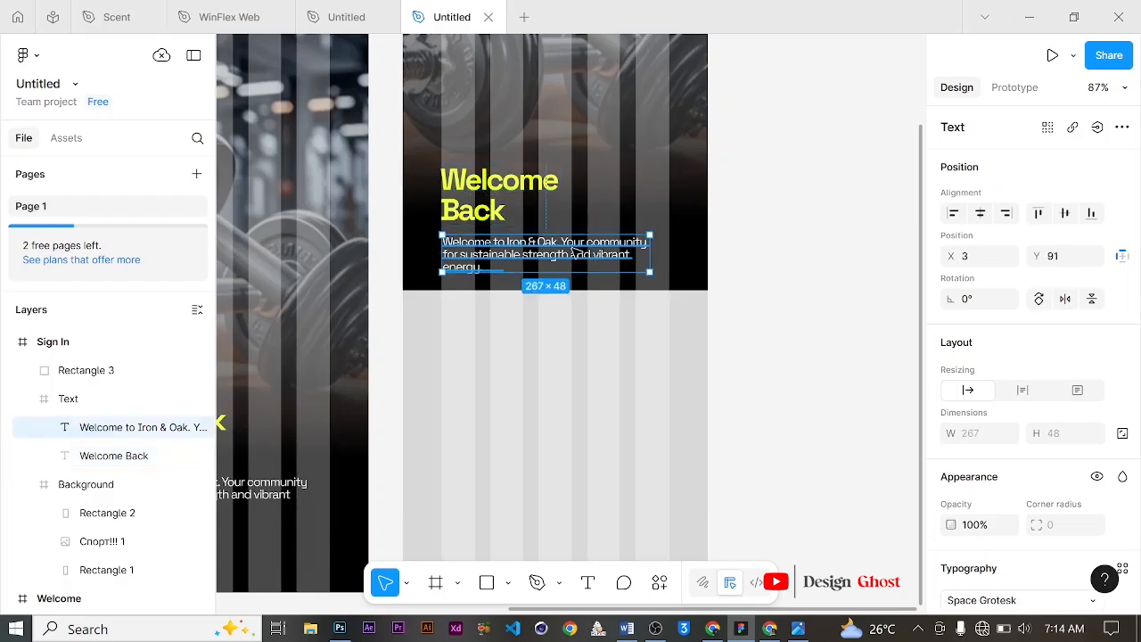
pyautogui.doubleClick(575, 253)
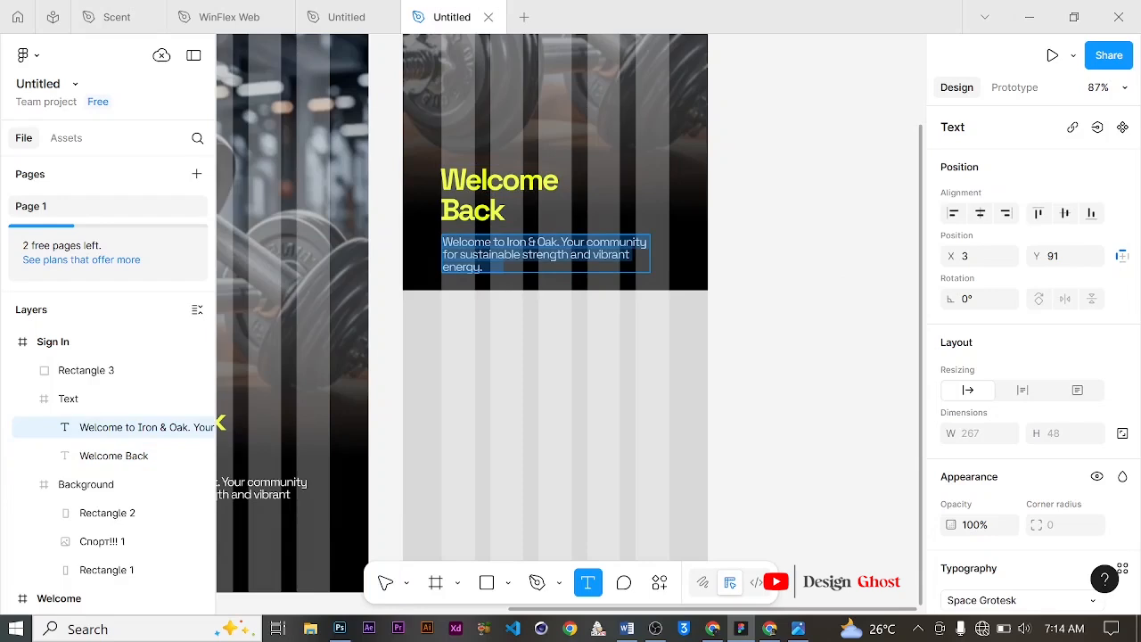
pyautogui.write('Glad')
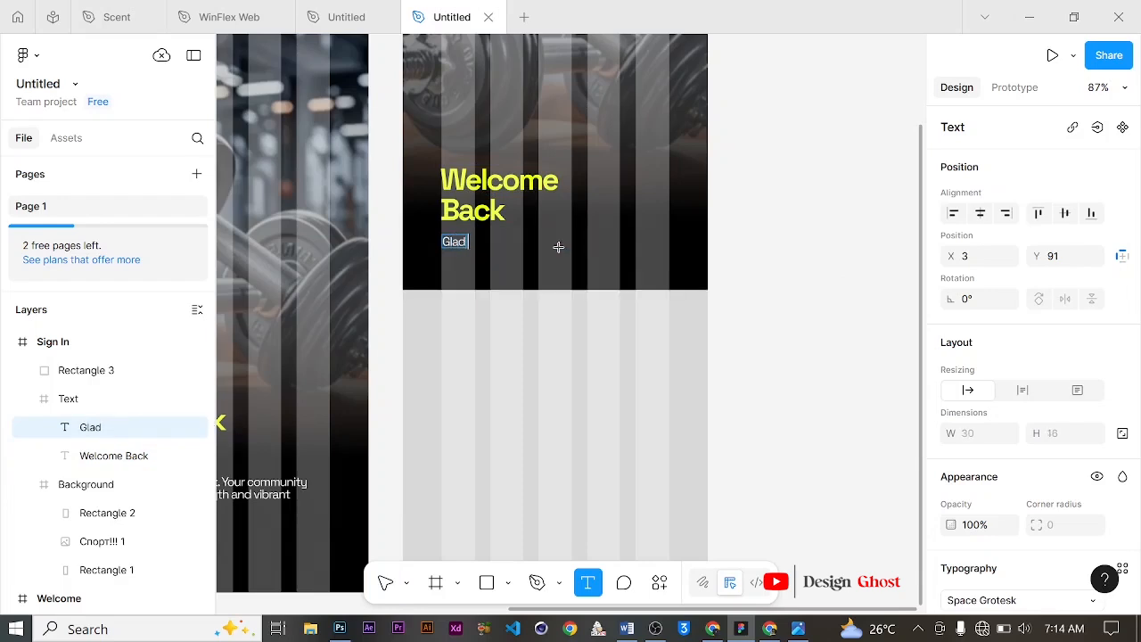
pyautogui.write(' to see you ba')
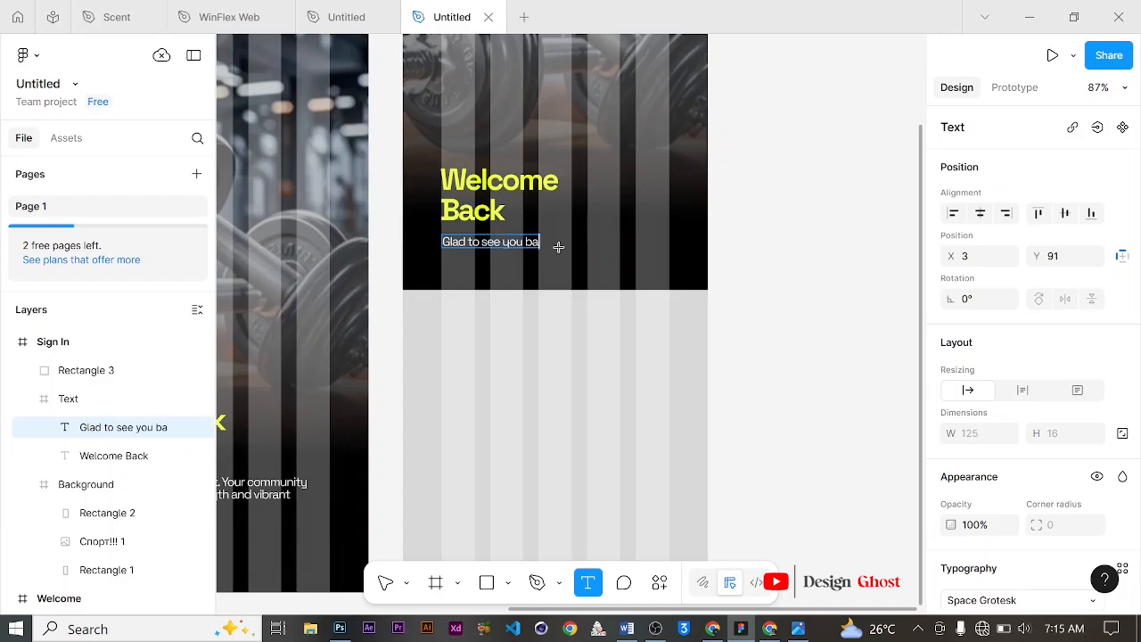
pyautogui.write('ck. Sign')
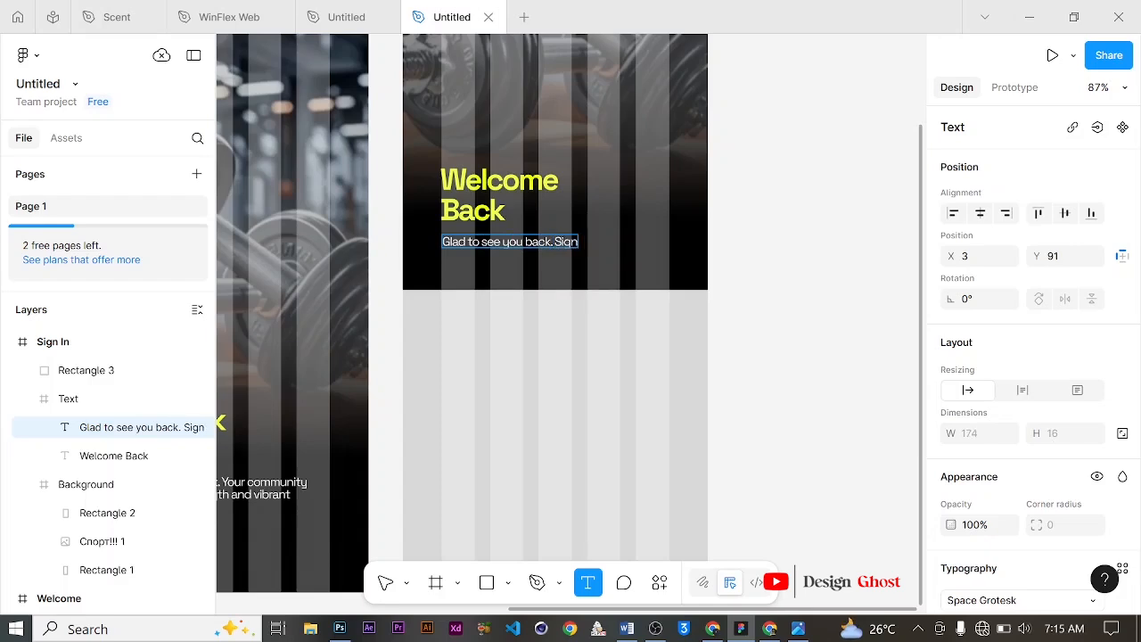
pyautogui.write(' in to acces')
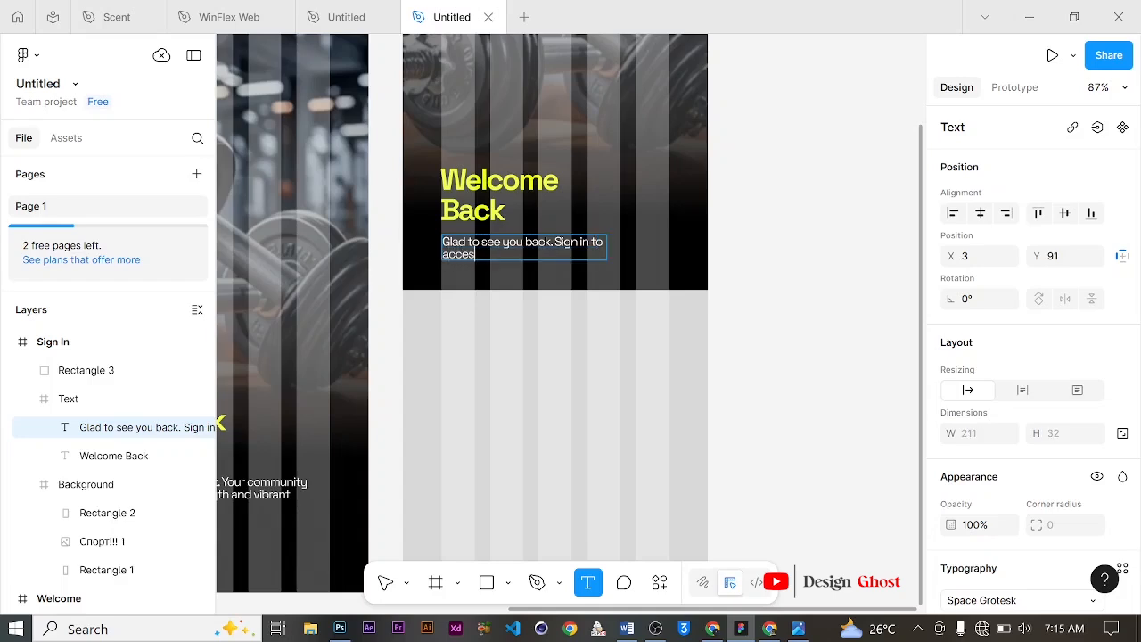
pyautogui.write('s your account.')
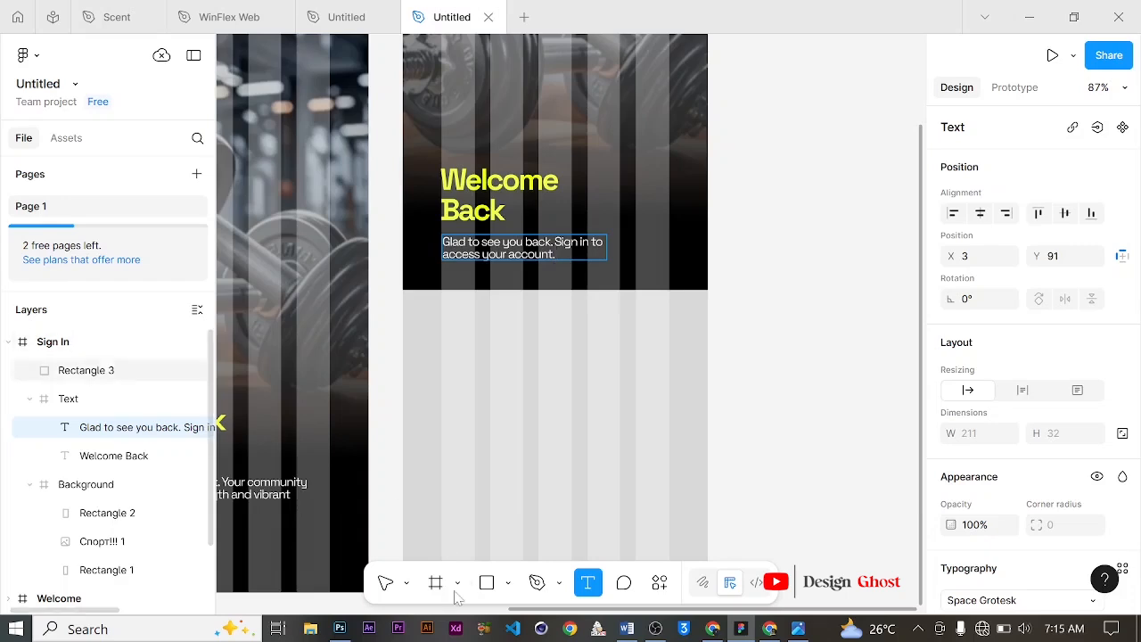
pyautogui.press('Escape')
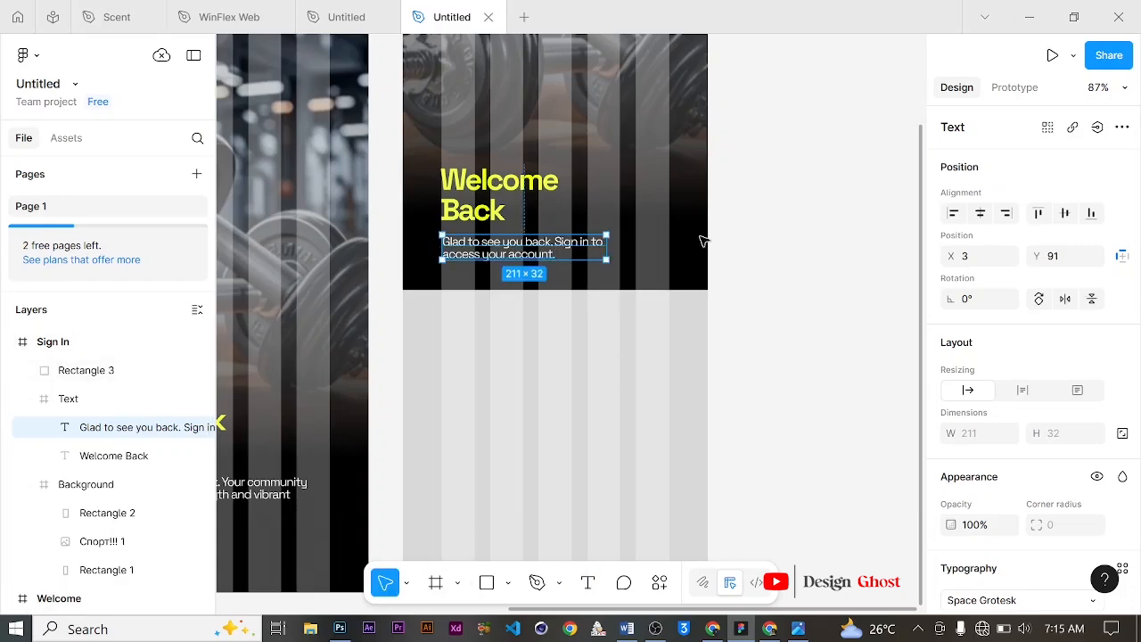
# Step: Duplicate the paragraph onto the lower rectangle and delete the copy
pyautogui.moveTo(524, 246); pyautogui.dragTo(528, 348)
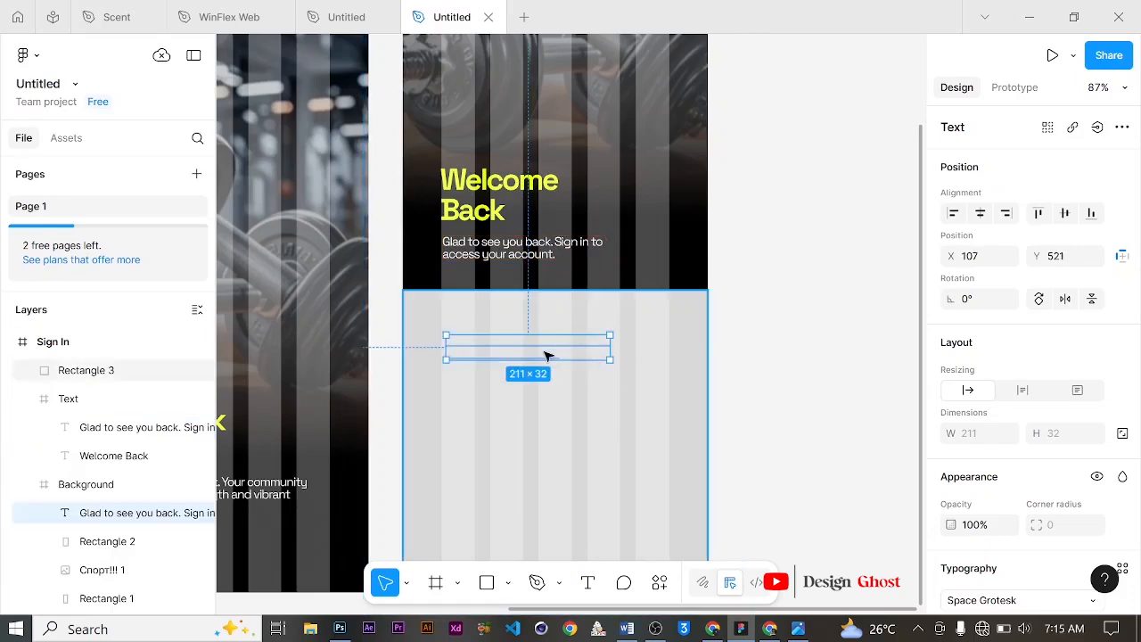
pyautogui.press('Delete')
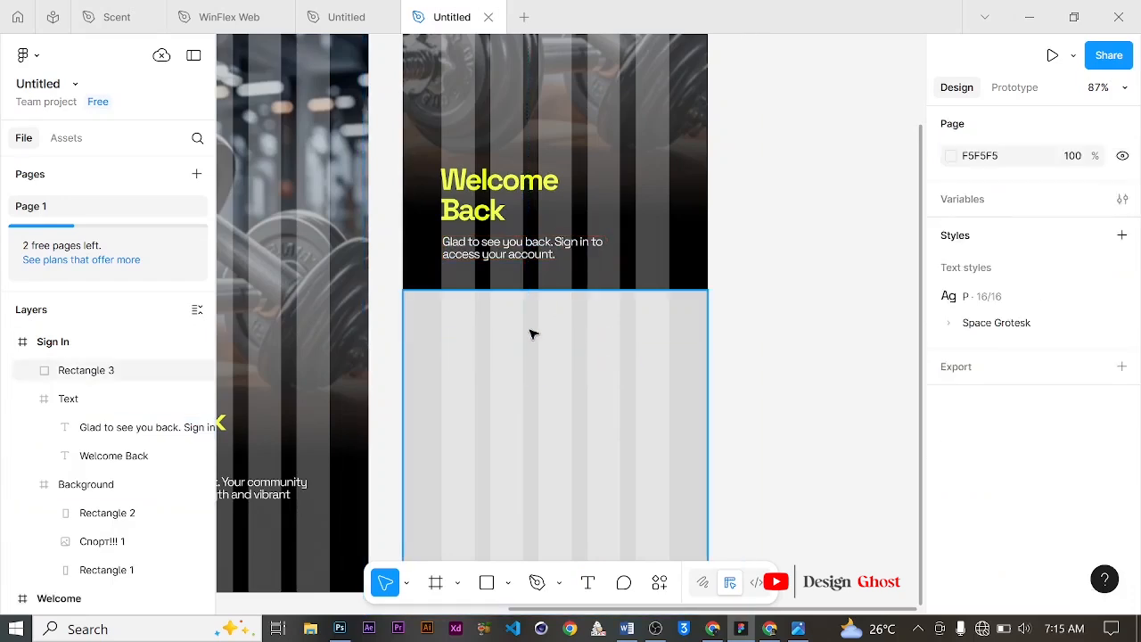
# Step: Duplicate the "Welcome Back" title down onto the lower rectangle, near X 99, Y 531
pyautogui.click(467, 181)
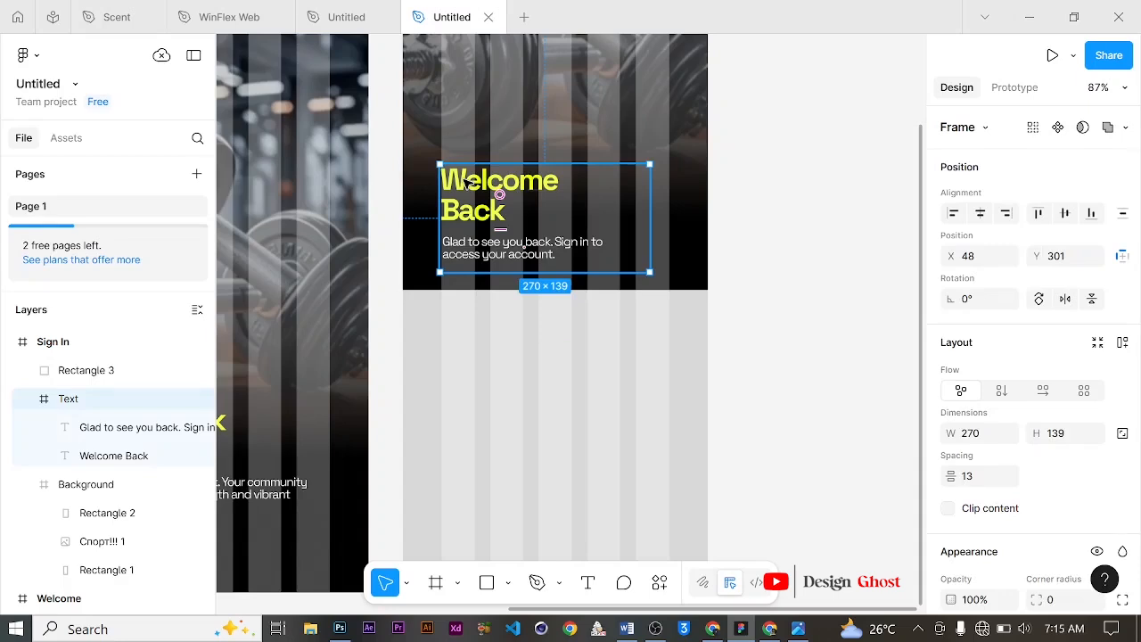
pyautogui.click(472, 181)
pyautogui.moveTo(479, 180); pyautogui.dragTo(473, 360)
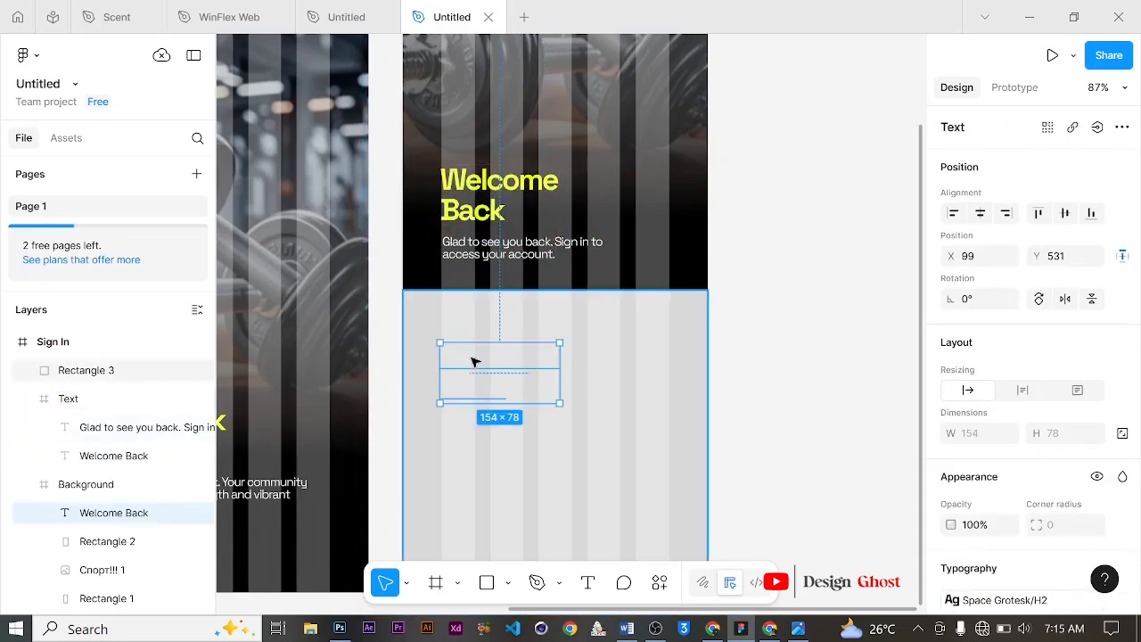
# Step: Set the copied title's fill colour to black, 000000
pyautogui.scroll(-2, 981, 417)
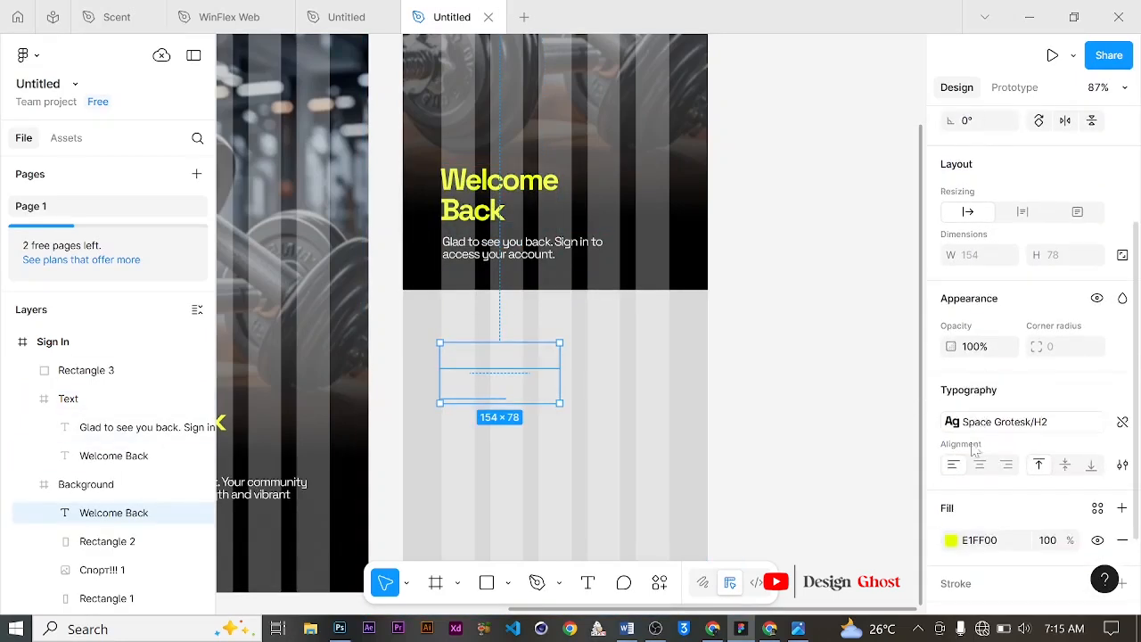
pyautogui.click(951, 540)
pyautogui.moveTo(787, 311); pyautogui.dragTo(691, 455)
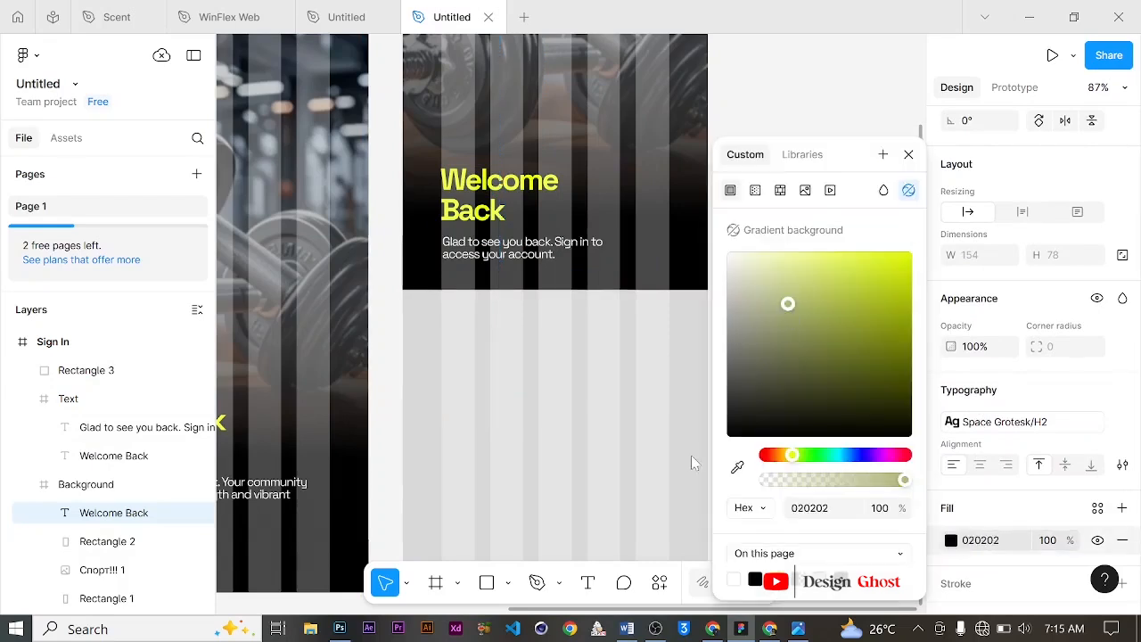
pyautogui.click(908, 154)
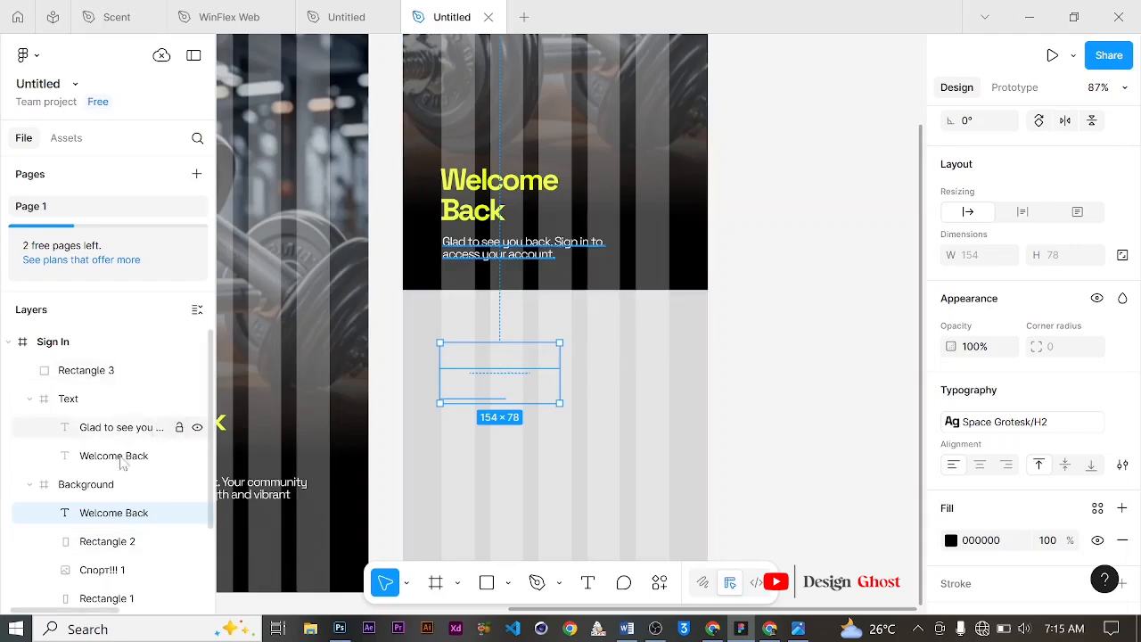
# Step: Move the copied title layer to the top of the Sign In frame and nudge it slightly upward
pyautogui.moveTo(105, 524); pyautogui.dragTo(127, 358)
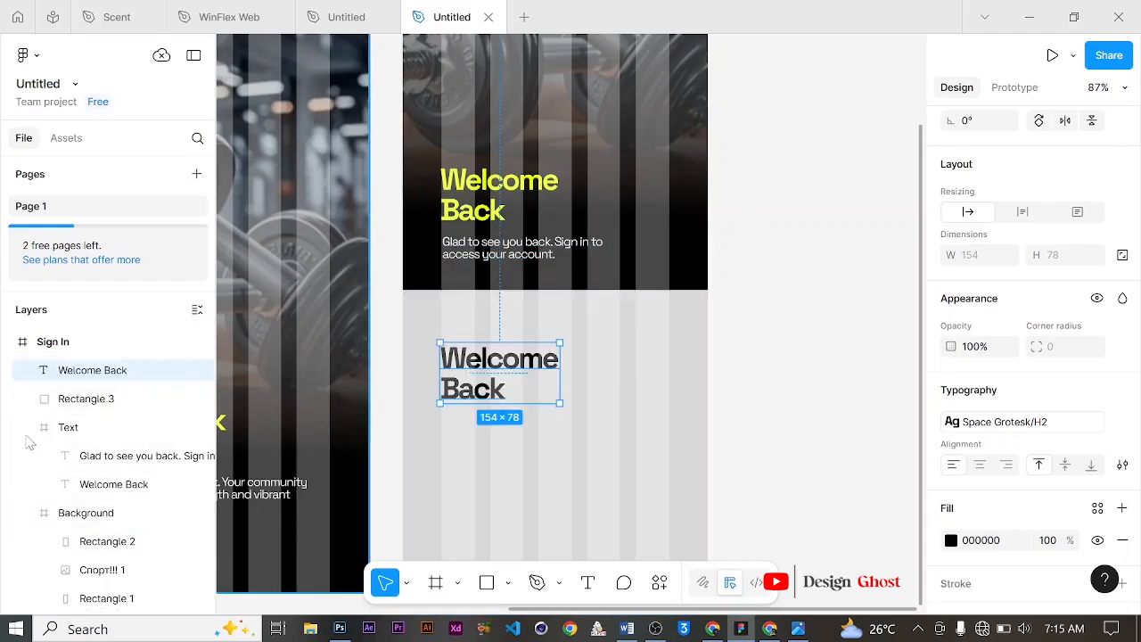
pyautogui.click(30, 513)
pyautogui.click(29, 427)
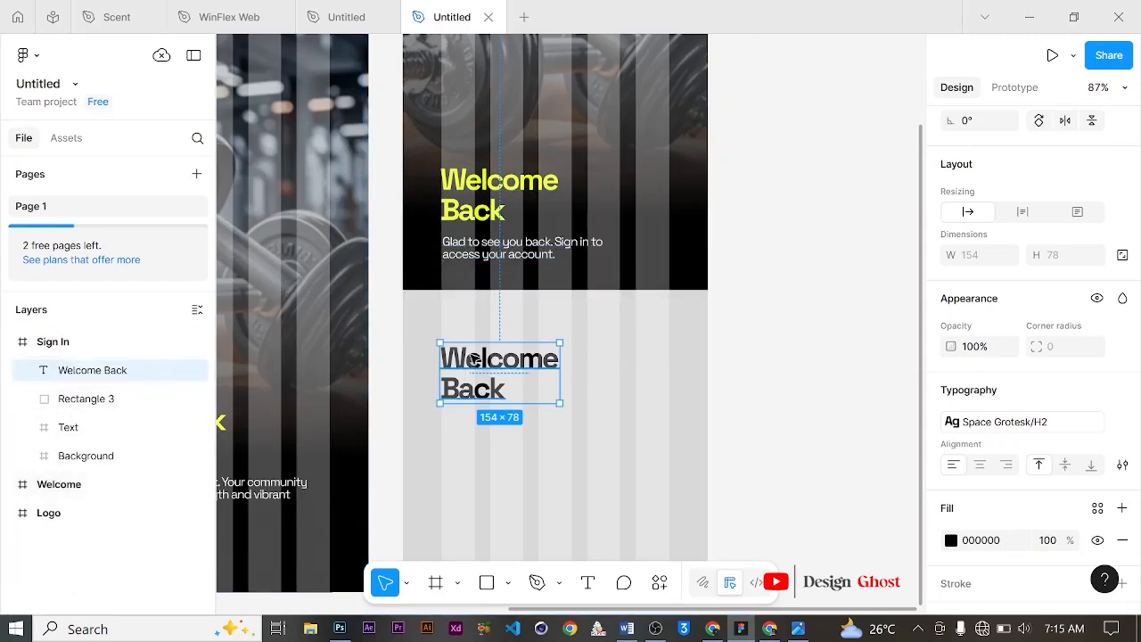
pyautogui.moveTo(499, 366); pyautogui.dragTo(501, 345)
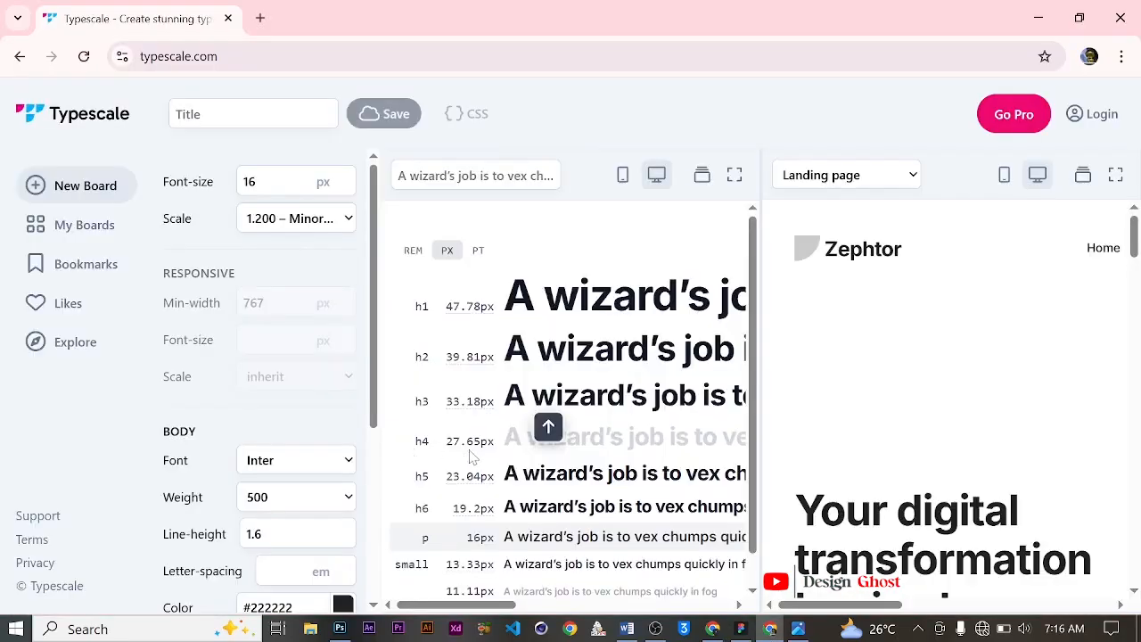
# Step: Detach the copied title's text style and set its font size and line height to 27
pyautogui.click(1038, 17)
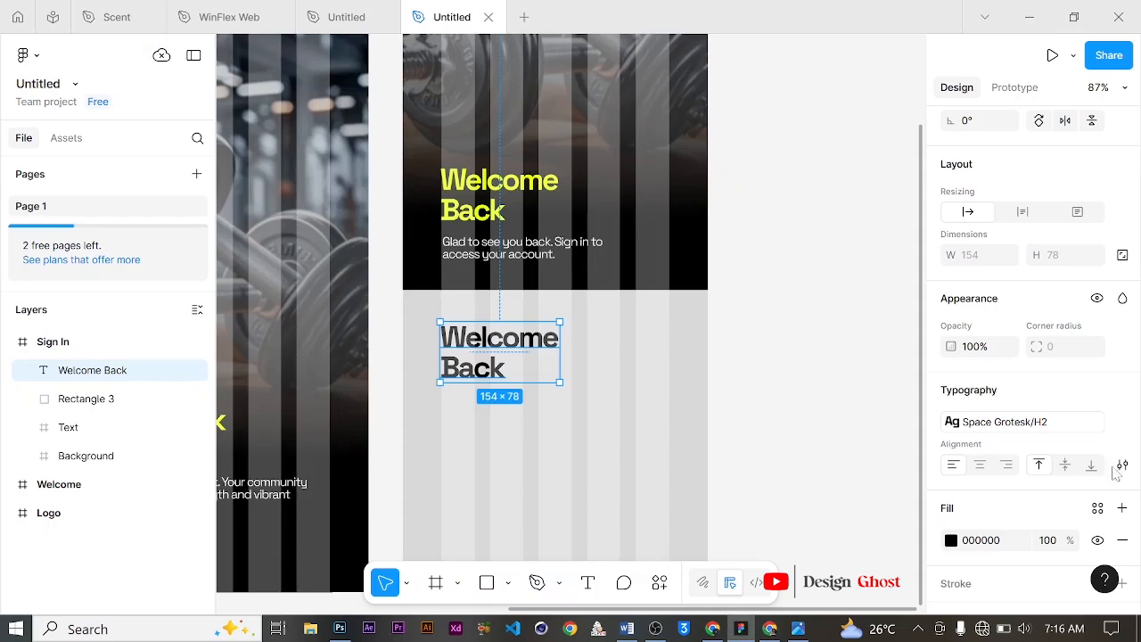
pyautogui.moveTo(1124, 430)
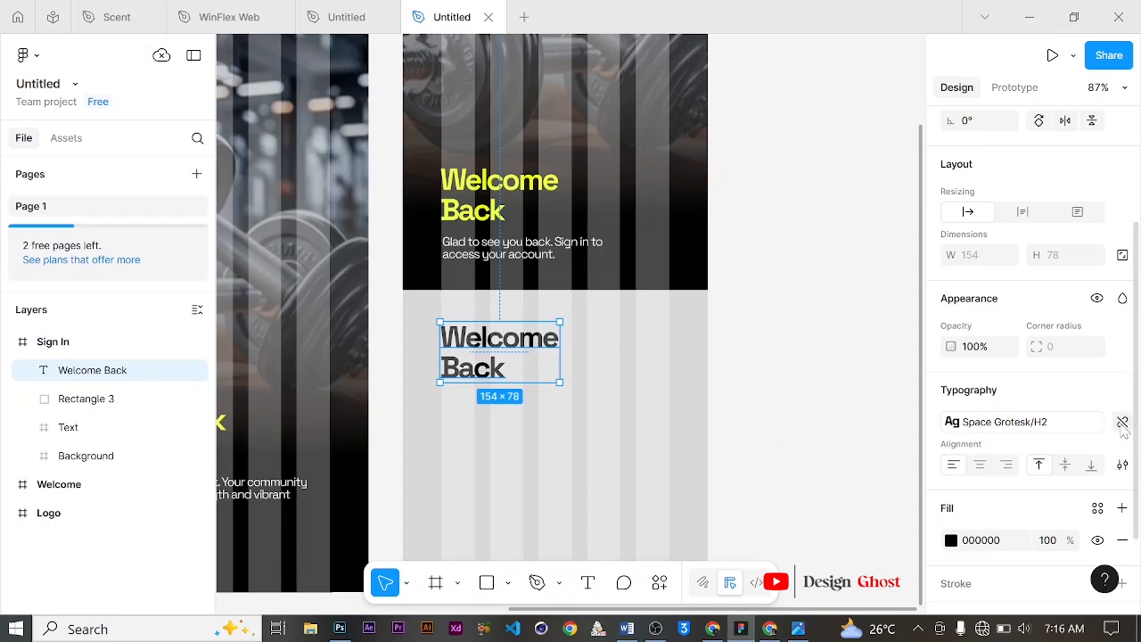
pyautogui.click(1122, 424)
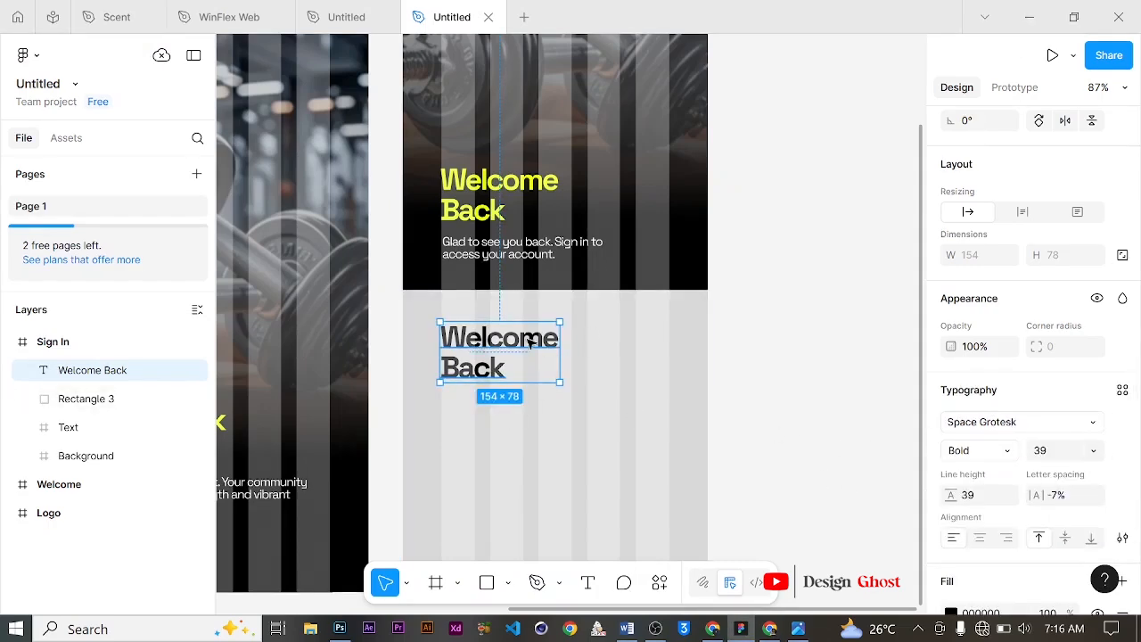
pyautogui.click(1039, 450)
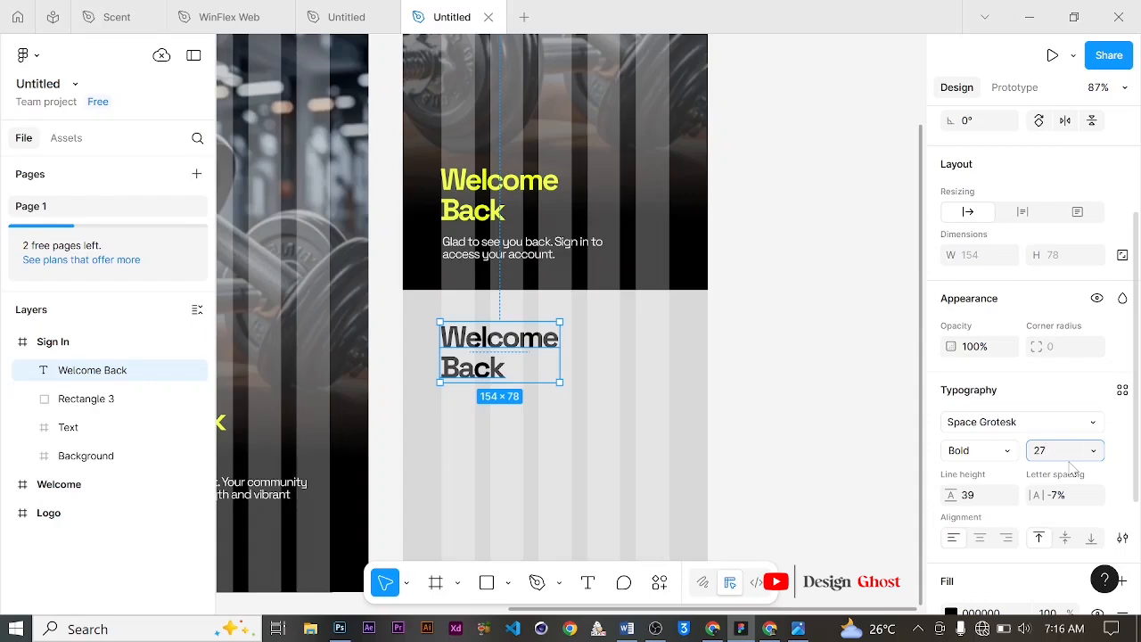
pyautogui.press('Return')
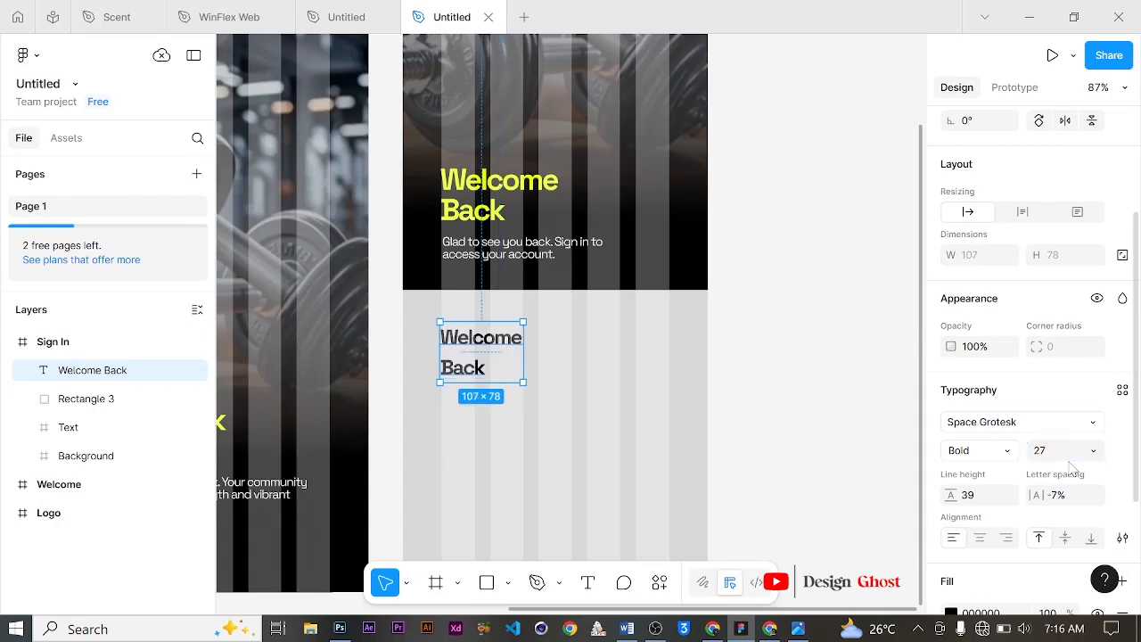
pyautogui.click(977, 505)
pyautogui.press('Return')
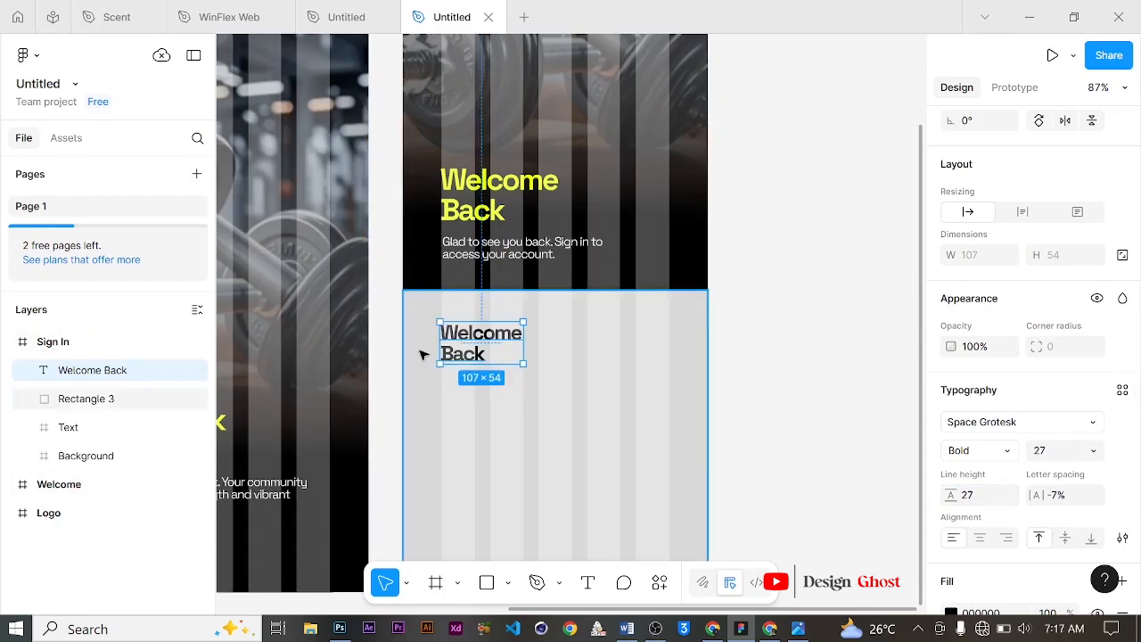
# Step: Replace the copied title's text with "Access Your Account"
pyautogui.press('Return')
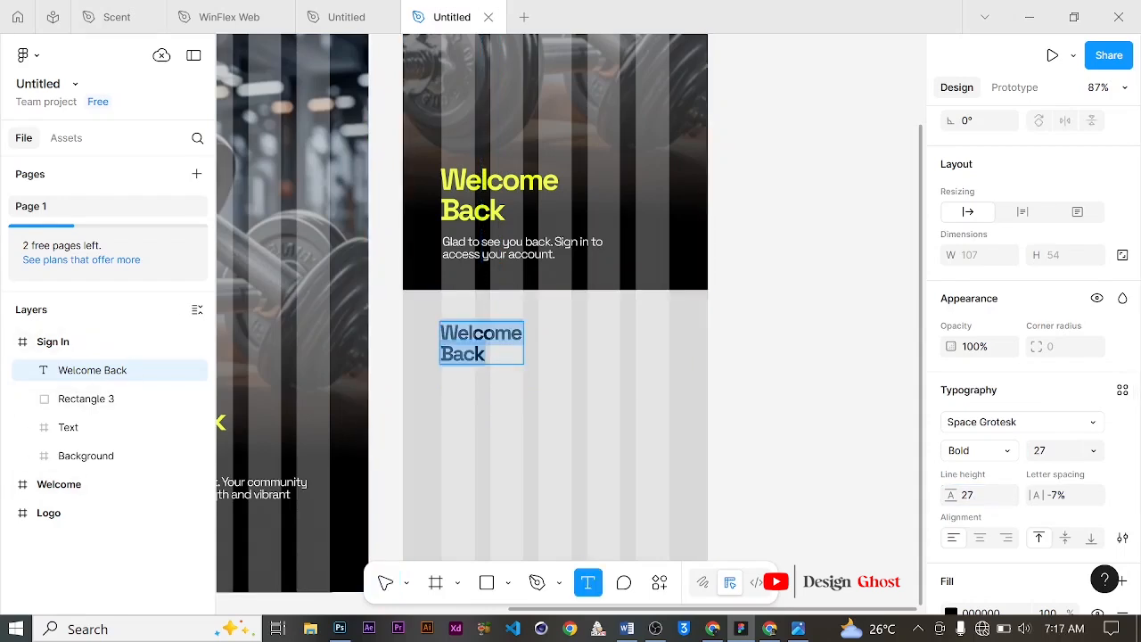
pyautogui.write('Access YY')
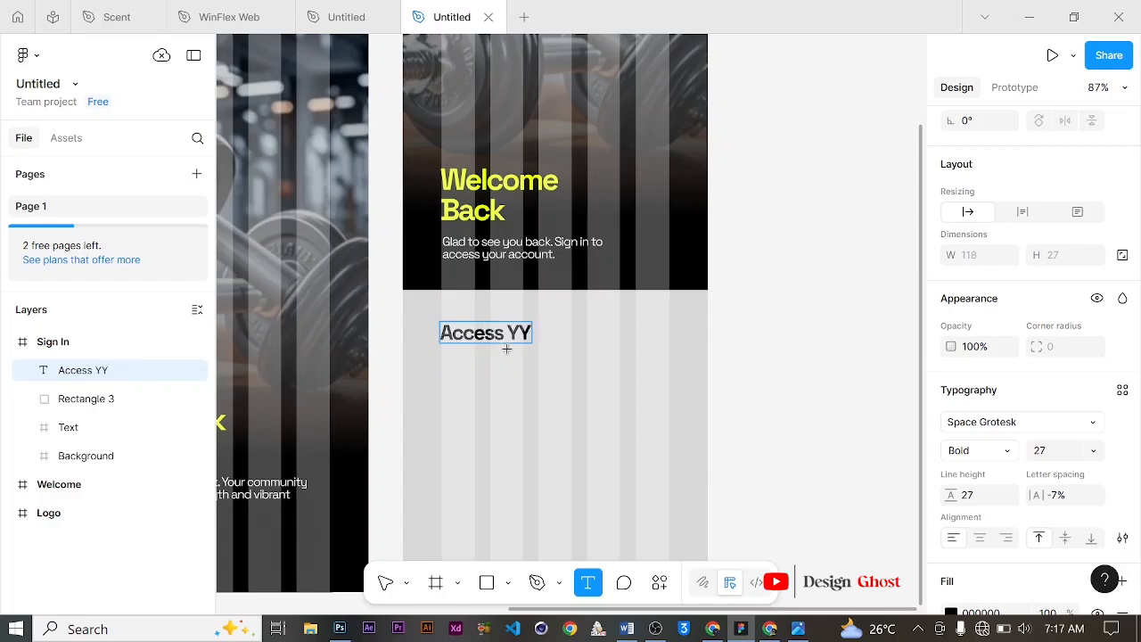
pyautogui.press('BackSpace')
pyautogui.write('our')
pyautogui.press('Return')
pyautogui.write('A')
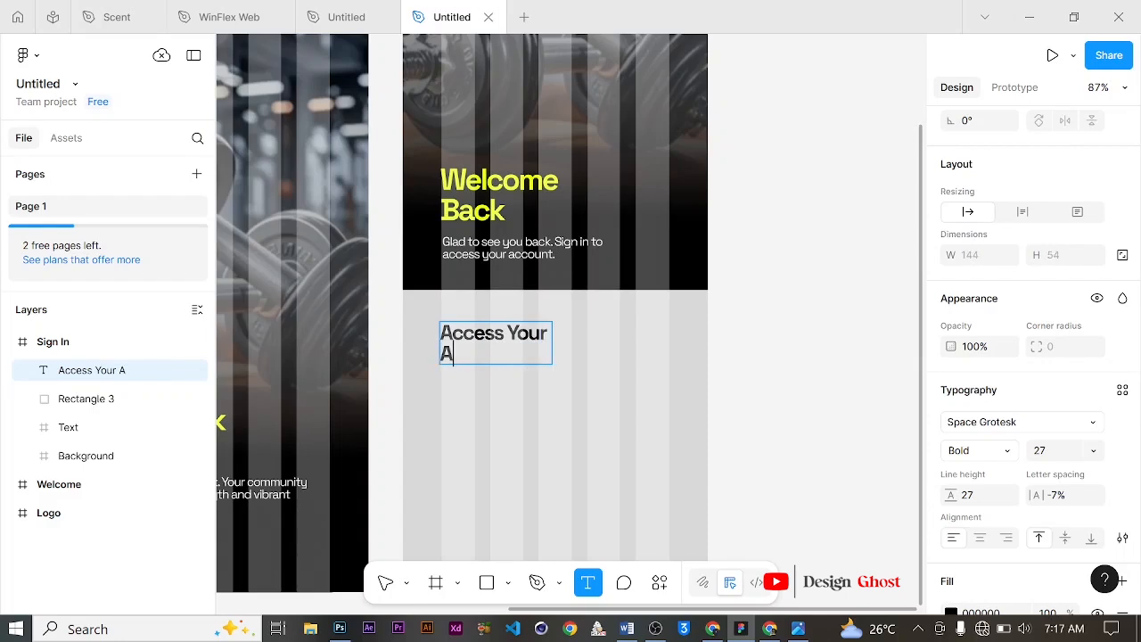
pyautogui.write('ccou')
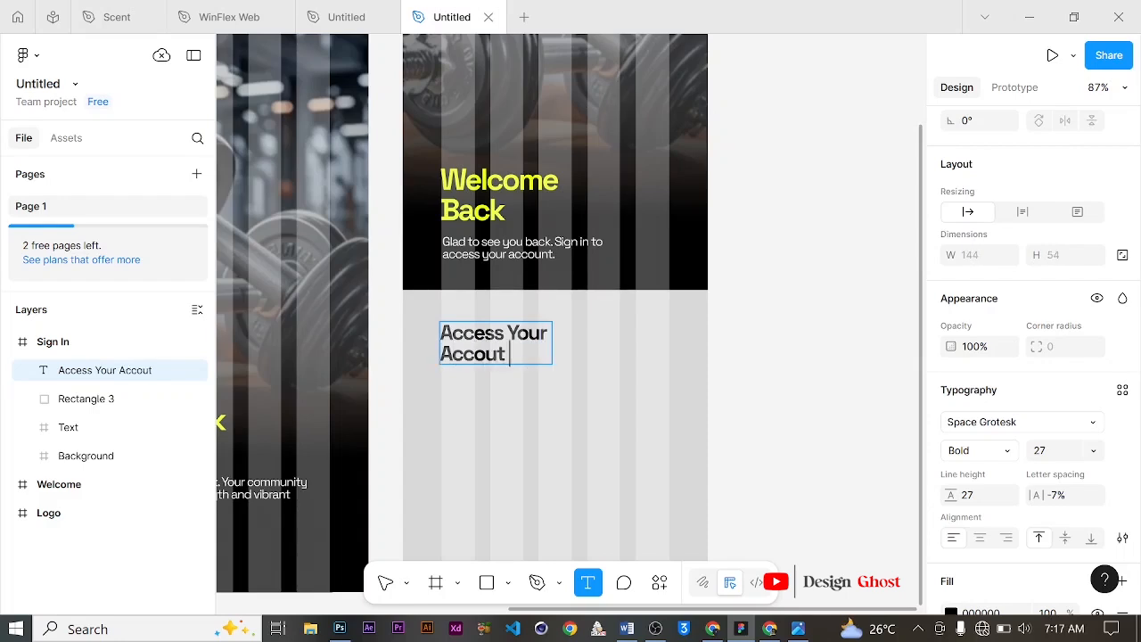
pyautogui.write('nt')
pyautogui.click(385, 582)
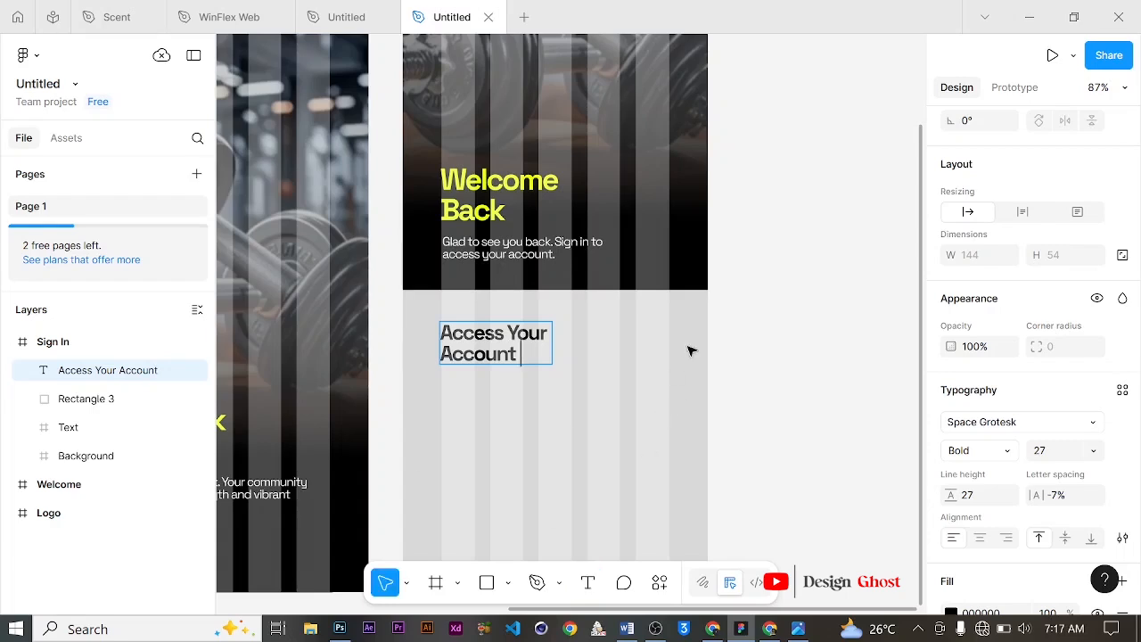
# Step: Nudge the "Access Your Account" title slightly upward
pyautogui.scroll(-2, 677, 343)
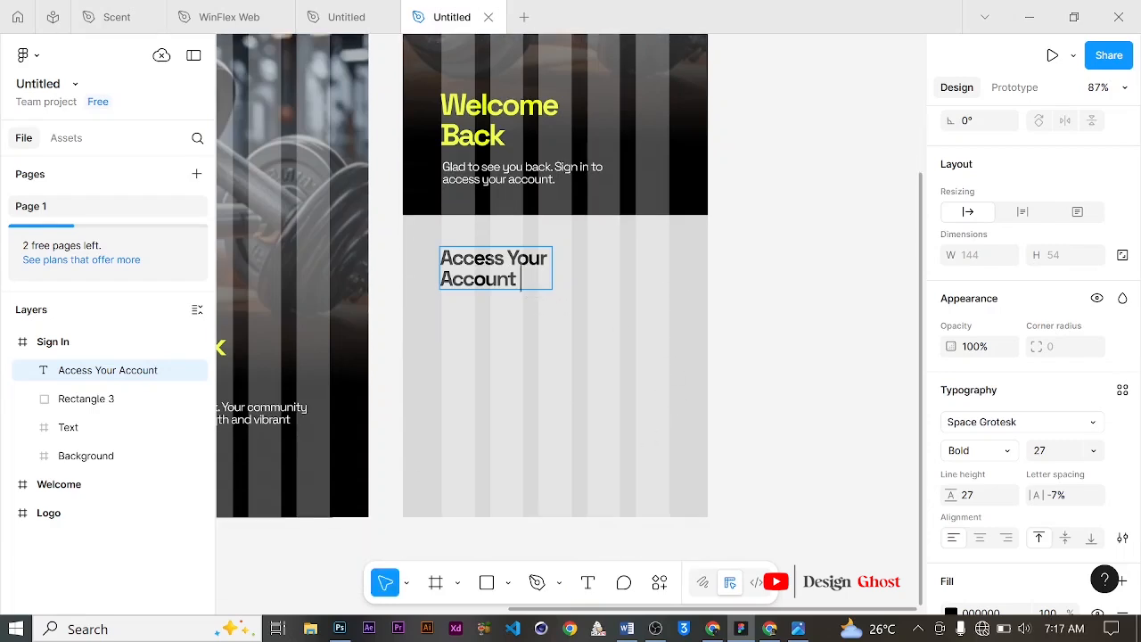
pyautogui.moveTo(489, 273); pyautogui.dragTo(487, 265)
pyautogui.scroll(-1, 488, 265)
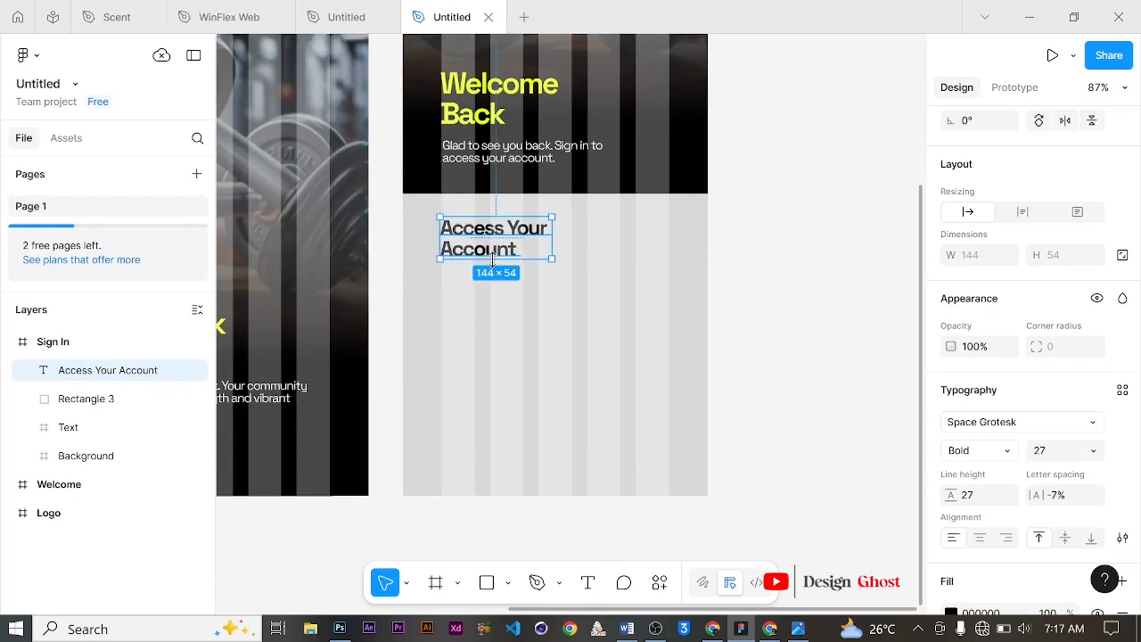
pyautogui.click(843, 248)
# Step: Round the lower rectangle's corners to a radius of about 67
pyautogui.scroll(1, 617, 259)
pyautogui.scroll(1, 616, 259)
pyautogui.click(687, 265)
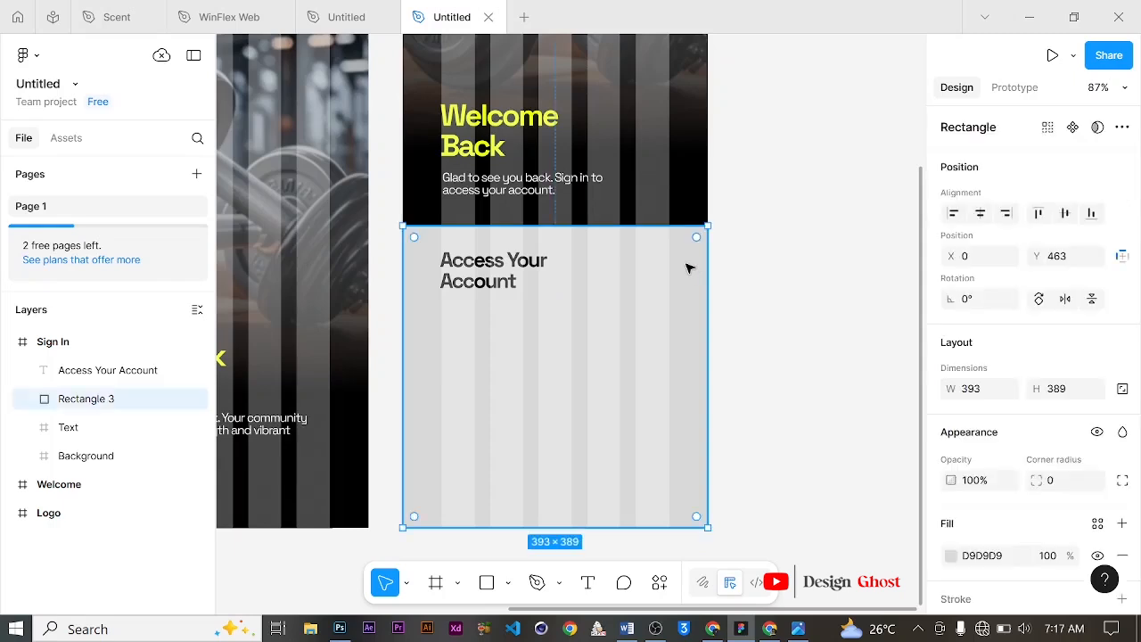
pyautogui.moveTo(696, 237); pyautogui.dragTo(649, 271)
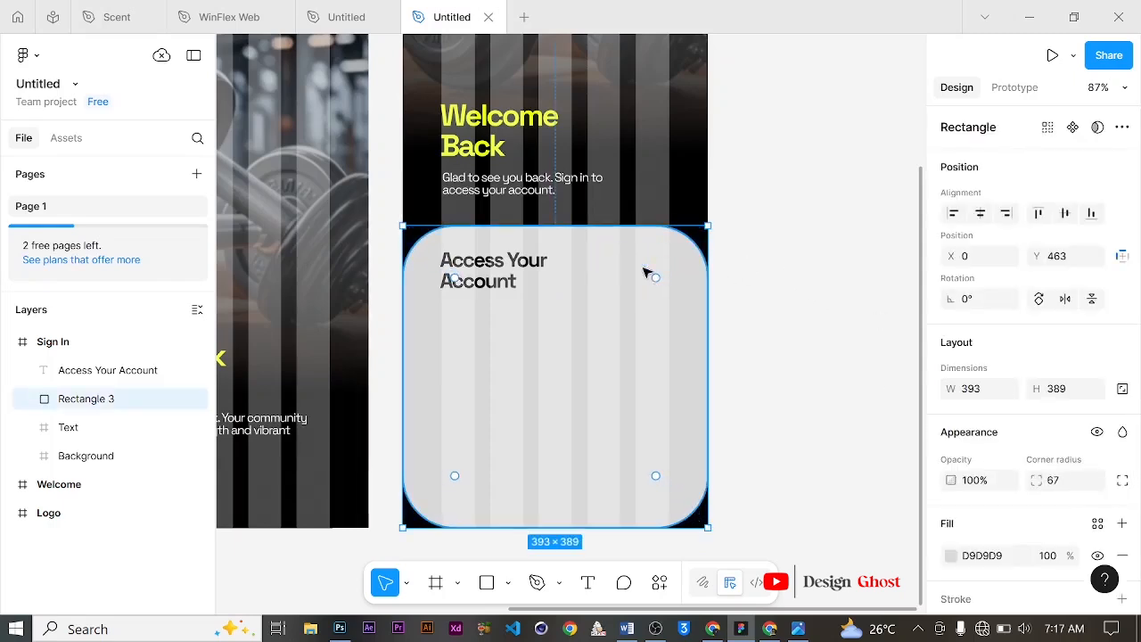
# Step: Extend the lower rectangle's height to about 485 so its bottom corners fall below the frame
pyautogui.scroll(-3, 615, 481)
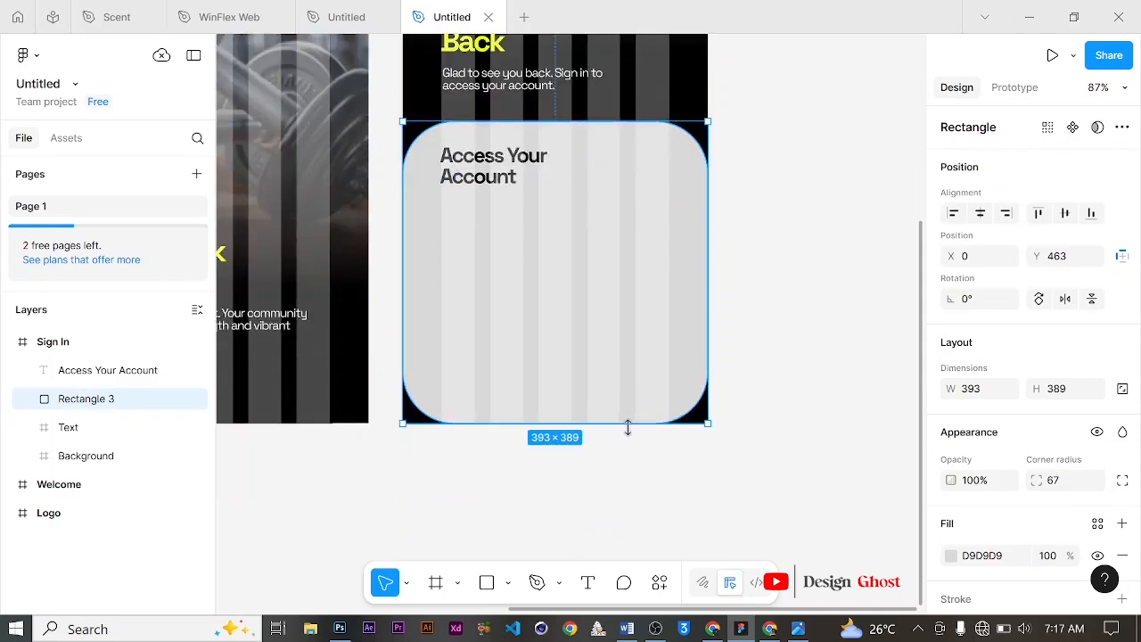
pyautogui.moveTo(629, 427); pyautogui.dragTo(624, 504)
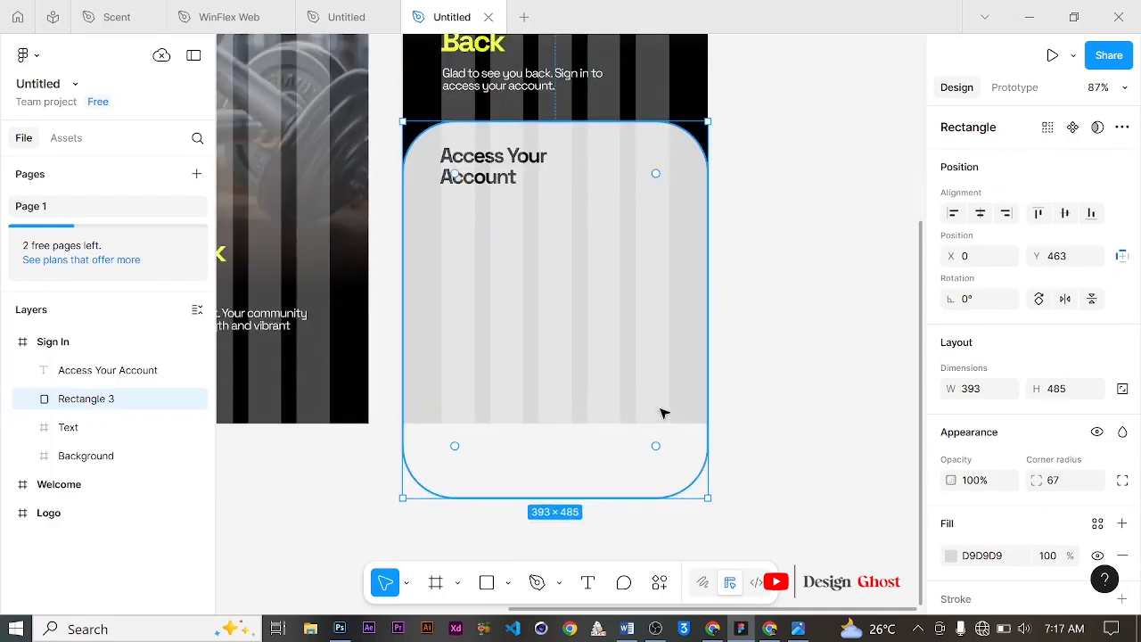
pyautogui.scroll(1, 548, 264)
pyautogui.scroll(1, 548, 264)
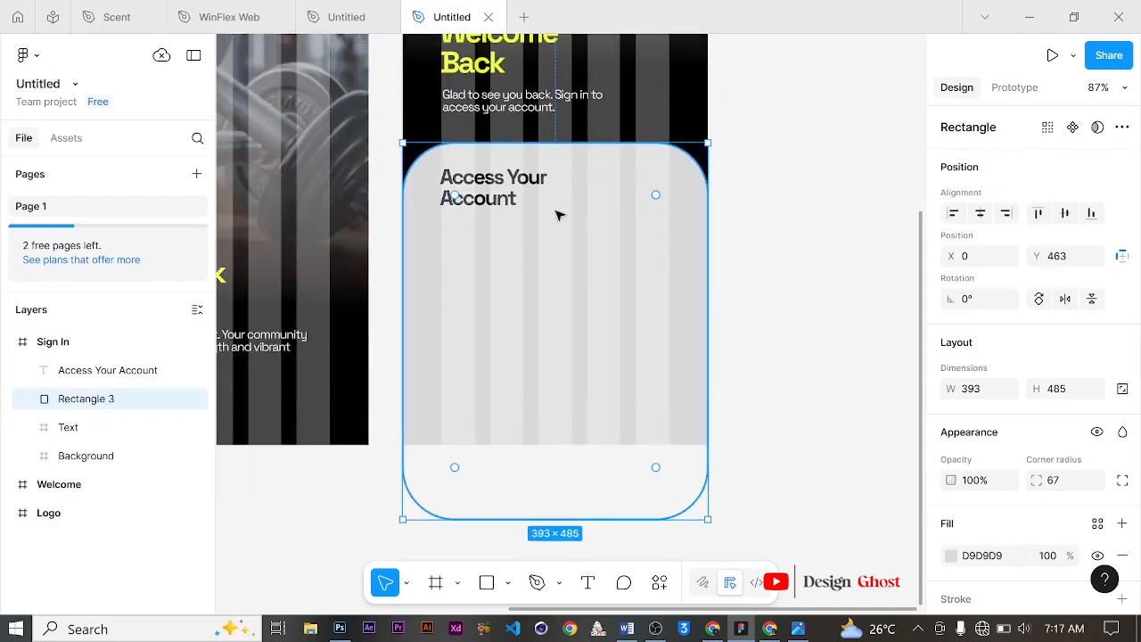
pyautogui.click(876, 206)
# Step: Move the "Access Your Account" title slightly lower within the panel, to Y 504
pyautogui.scroll(1, 504, 254)
pyautogui.scroll(3, 504, 254)
pyautogui.click(500, 236)
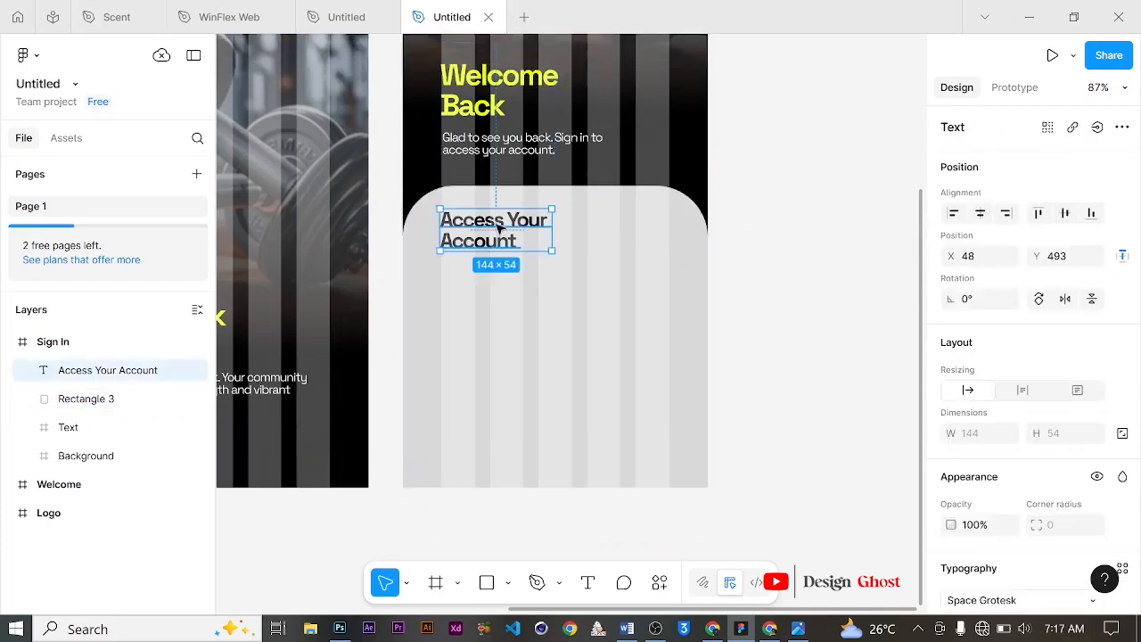
pyautogui.scroll(-3, 758, 275)
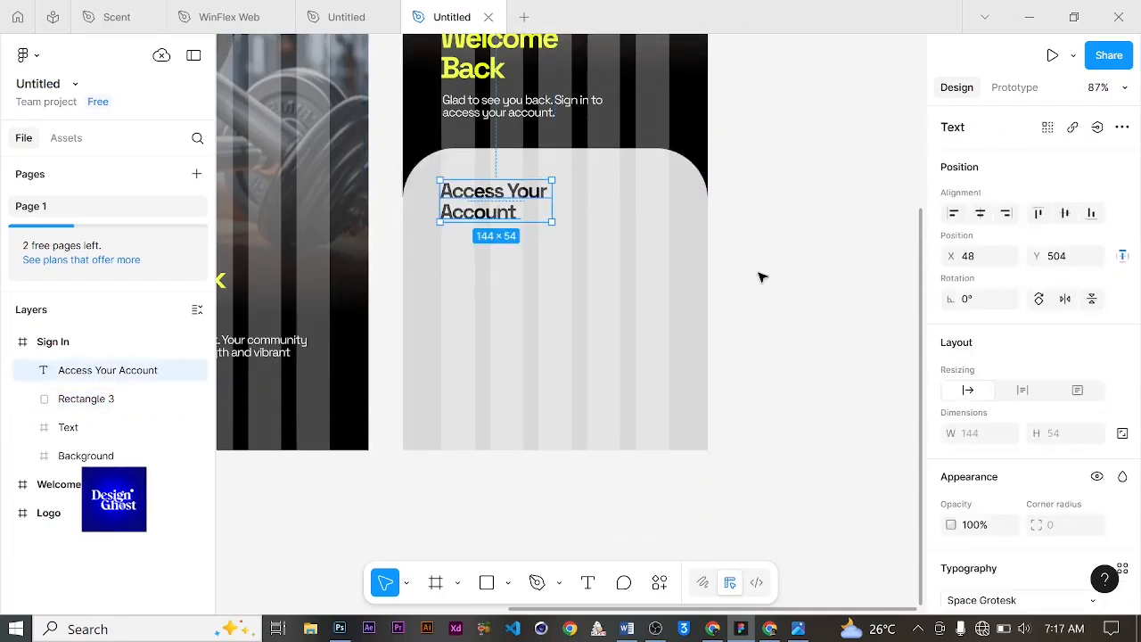
pyautogui.click(777, 230)
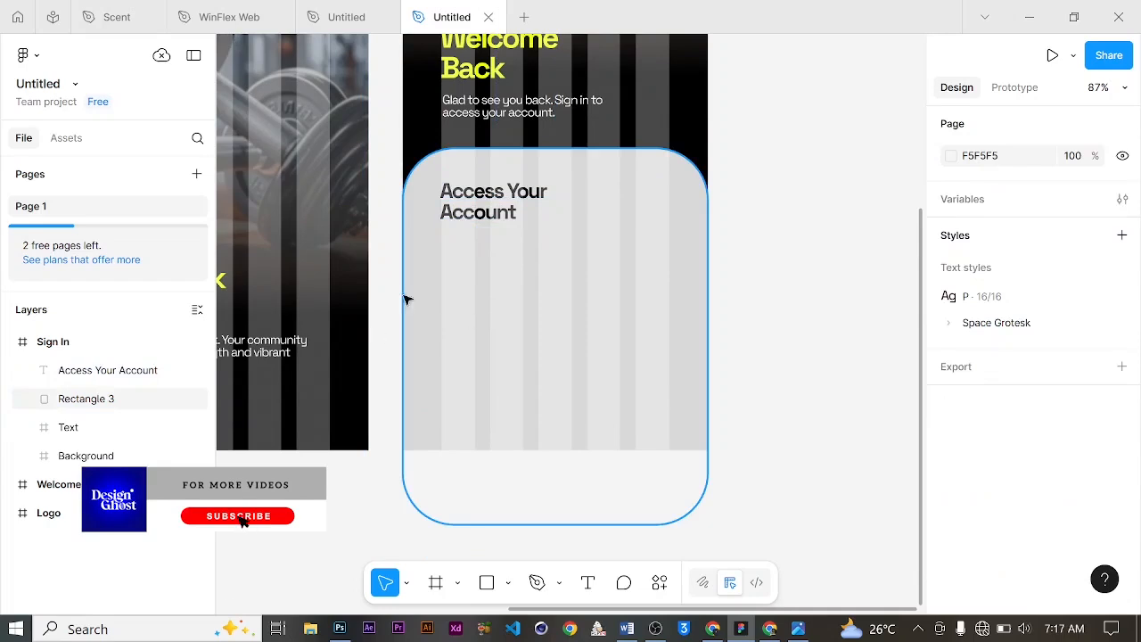
# Step: Draw an input-field rectangle about 293 × 50 below the title, at X 101, Y 578
pyautogui.click(487, 582)
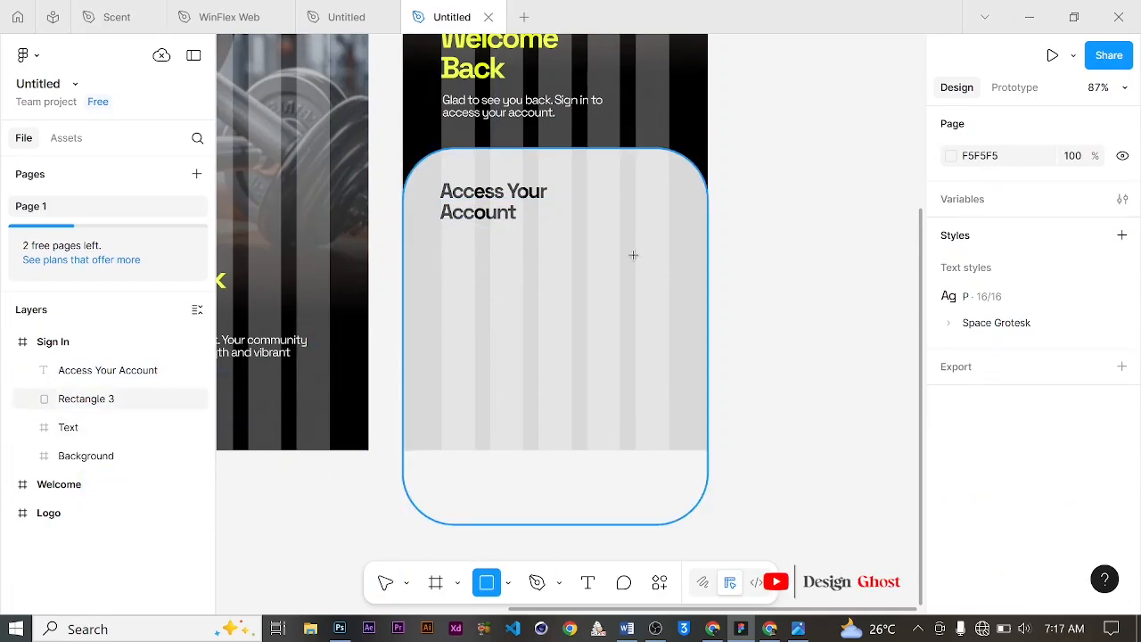
pyautogui.moveTo(441, 237); pyautogui.dragTo(669, 279)
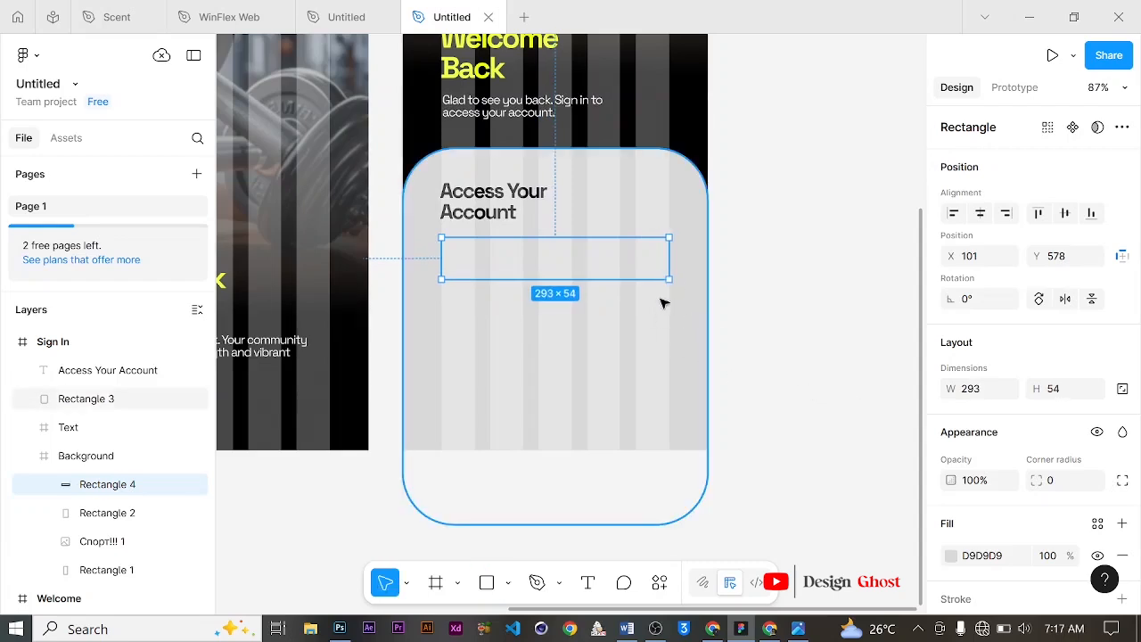
pyautogui.scroll(-1, 552, 226)
pyautogui.scroll(3, 530, 227)
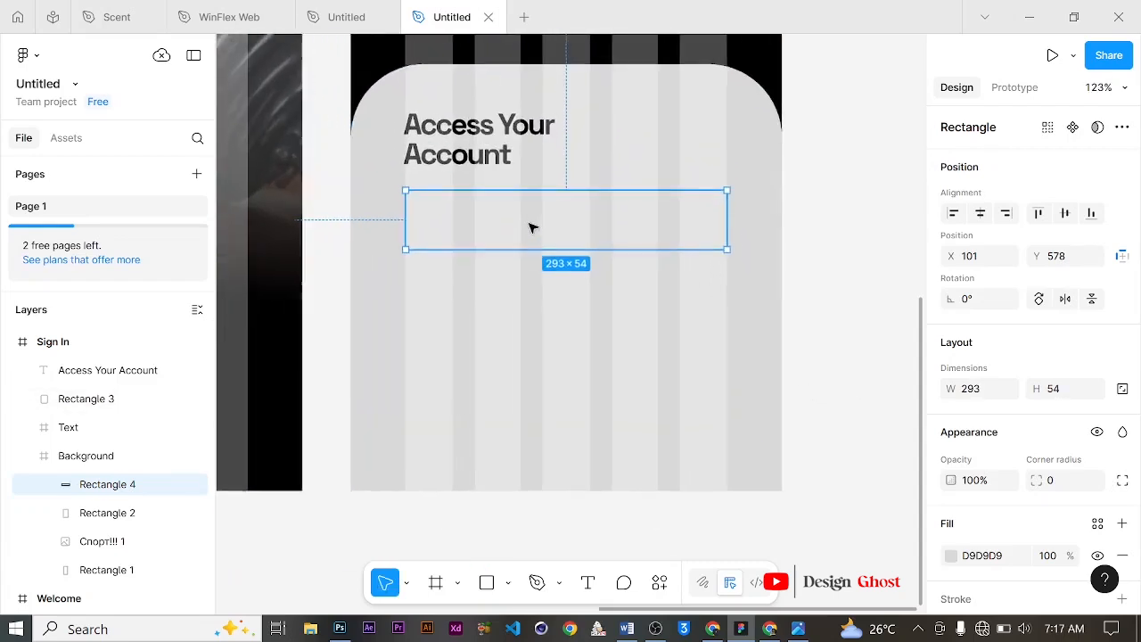
pyautogui.moveTo(625, 251); pyautogui.dragTo(625, 247)
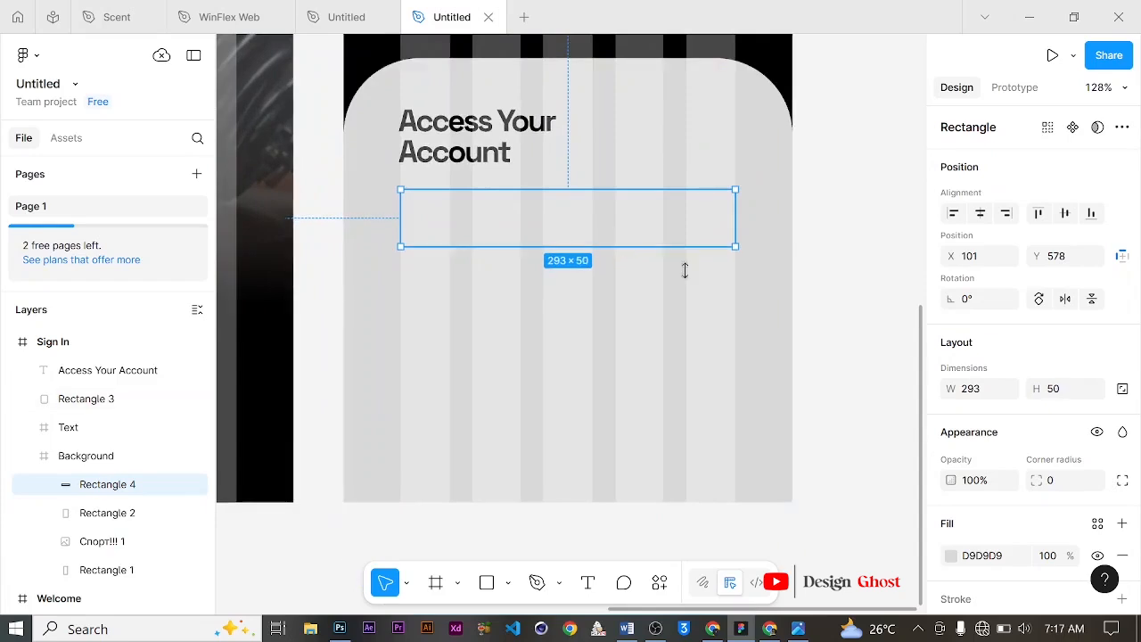
# Step: Hide the field rectangle's fill and add a black 000000 stroke
pyautogui.scroll(-2, 1004, 407)
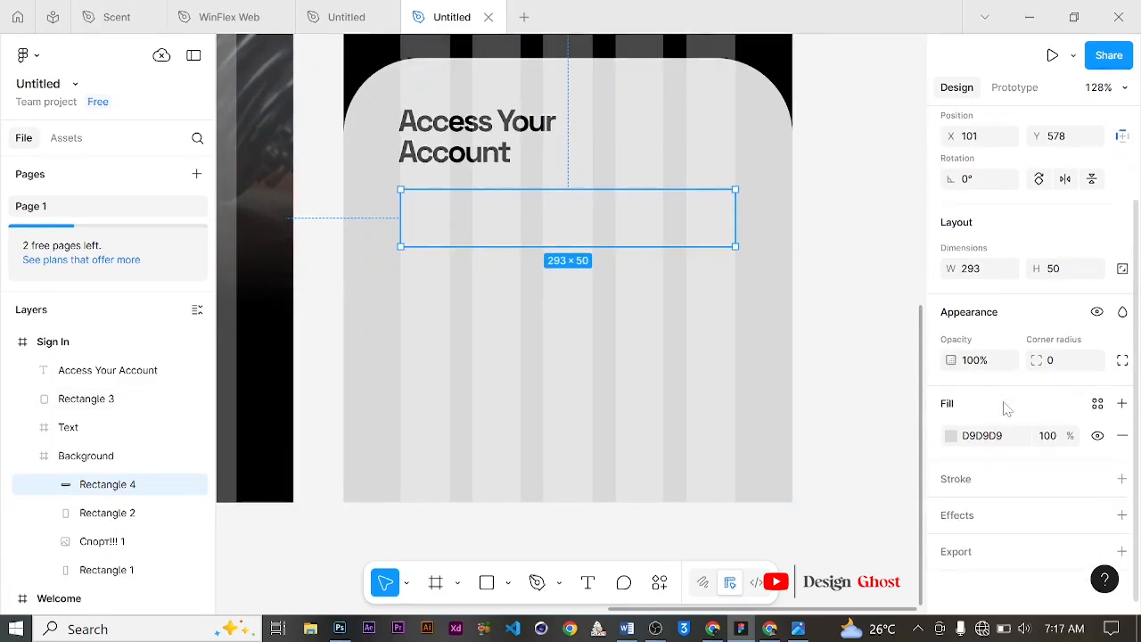
pyautogui.click(1097, 435)
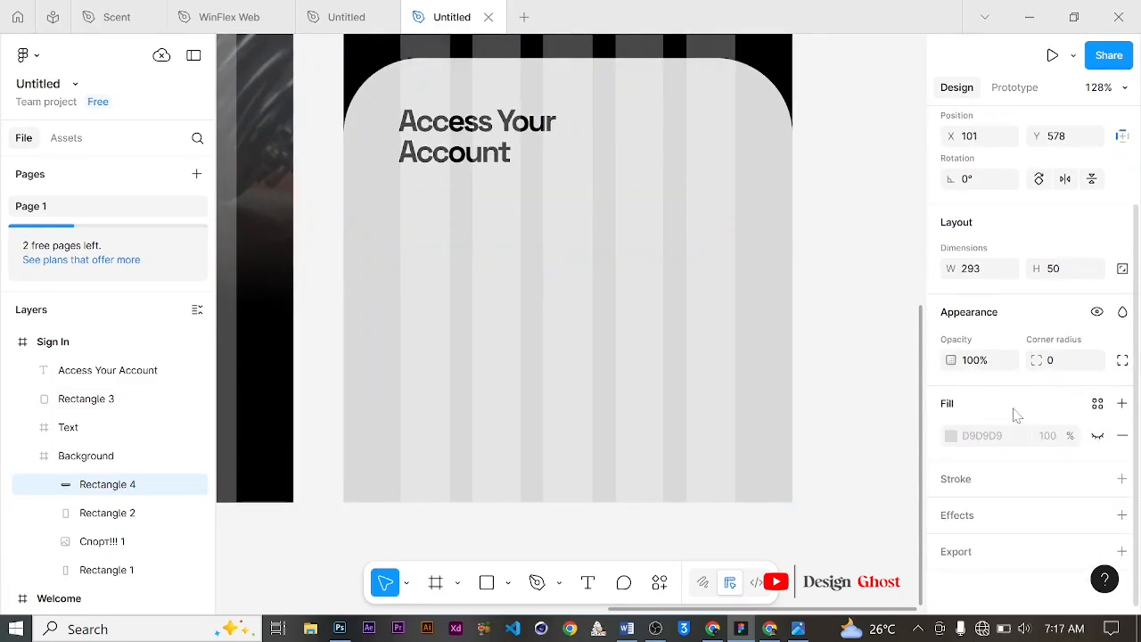
pyautogui.click(1121, 478)
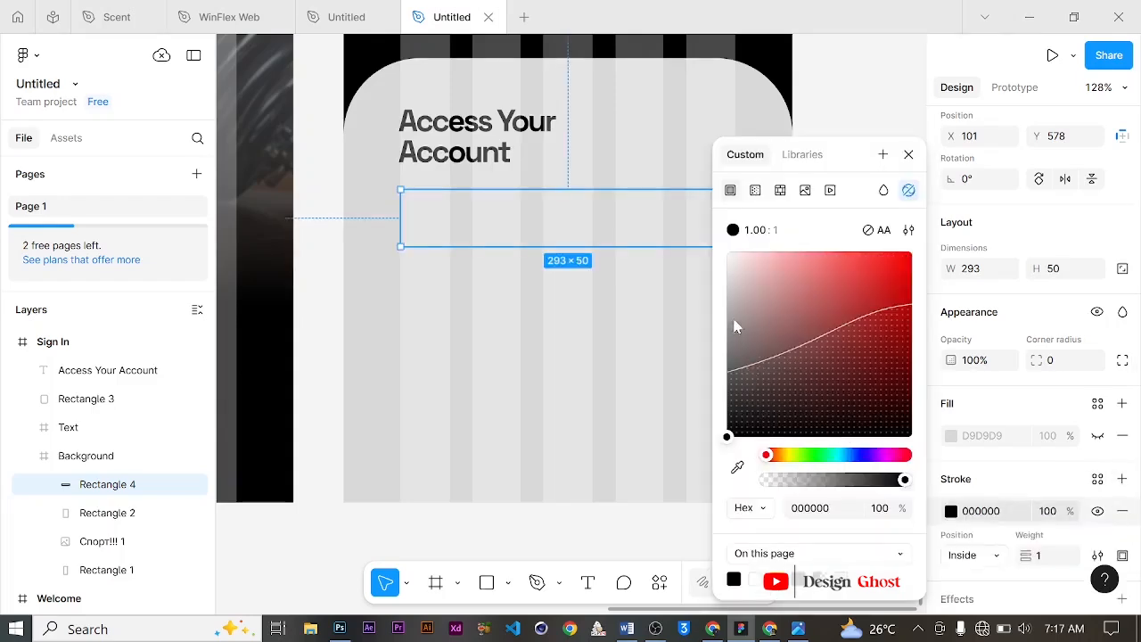
pyautogui.moveTo(743, 406); pyautogui.dragTo(686, 467)
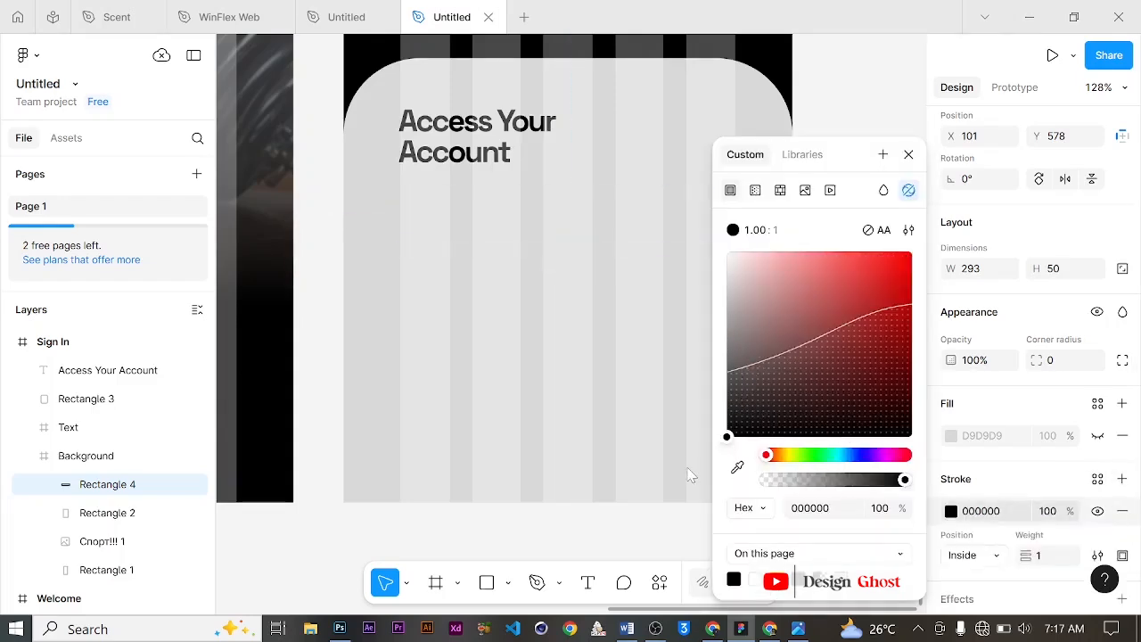
pyautogui.click(908, 154)
# Step: Set the field rectangle's corner radius to 10
pyautogui.click(1061, 361)
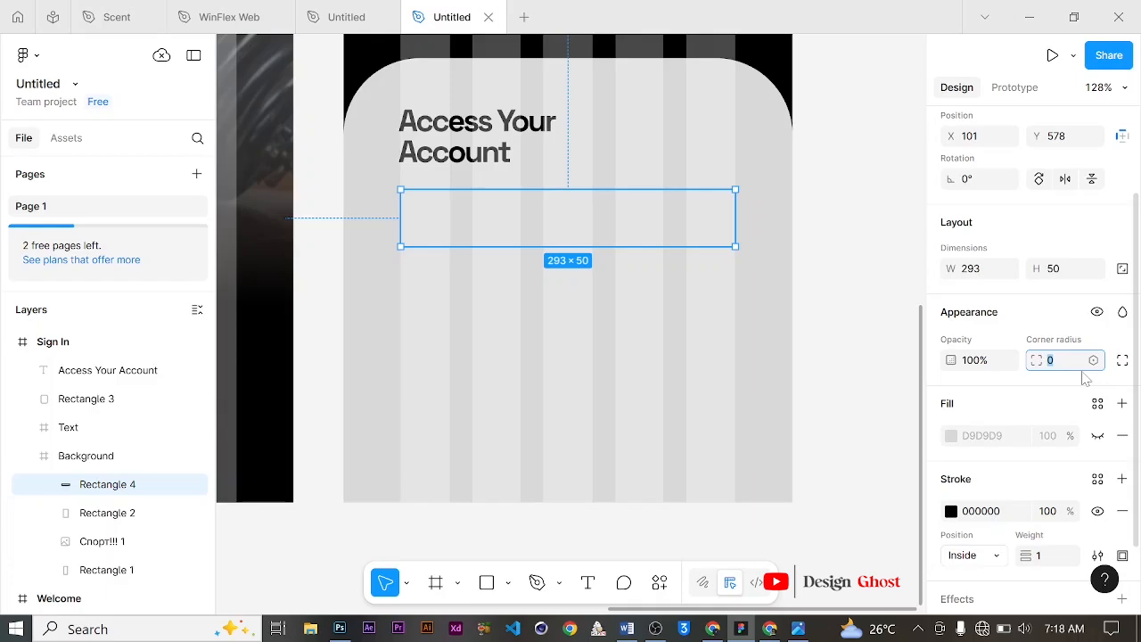
pyautogui.write('10')
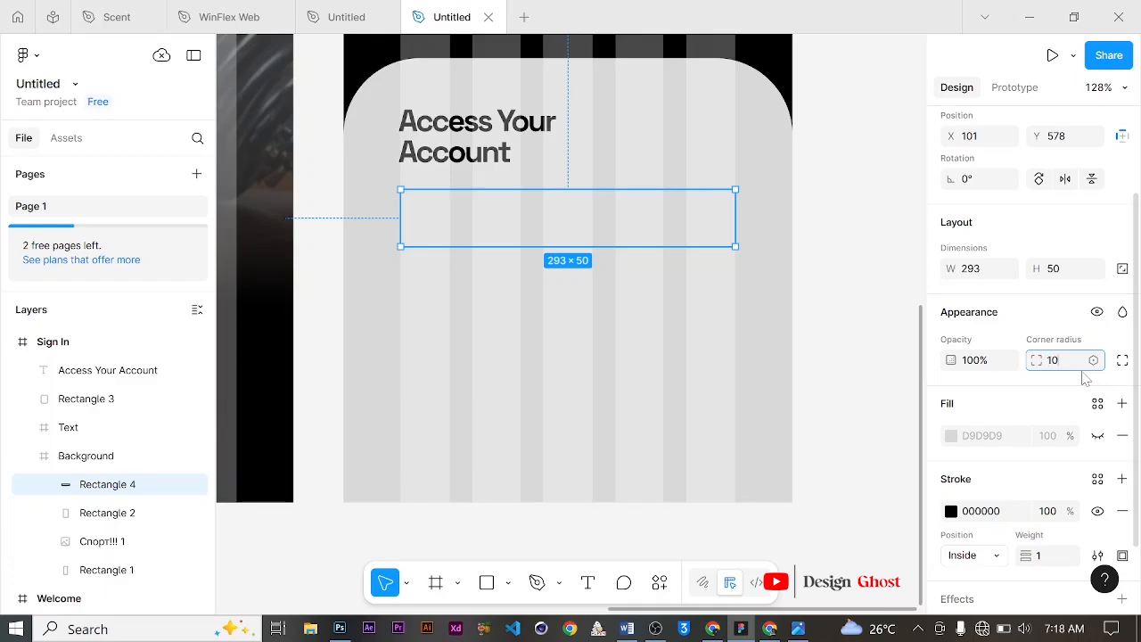
pyautogui.click(802, 297)
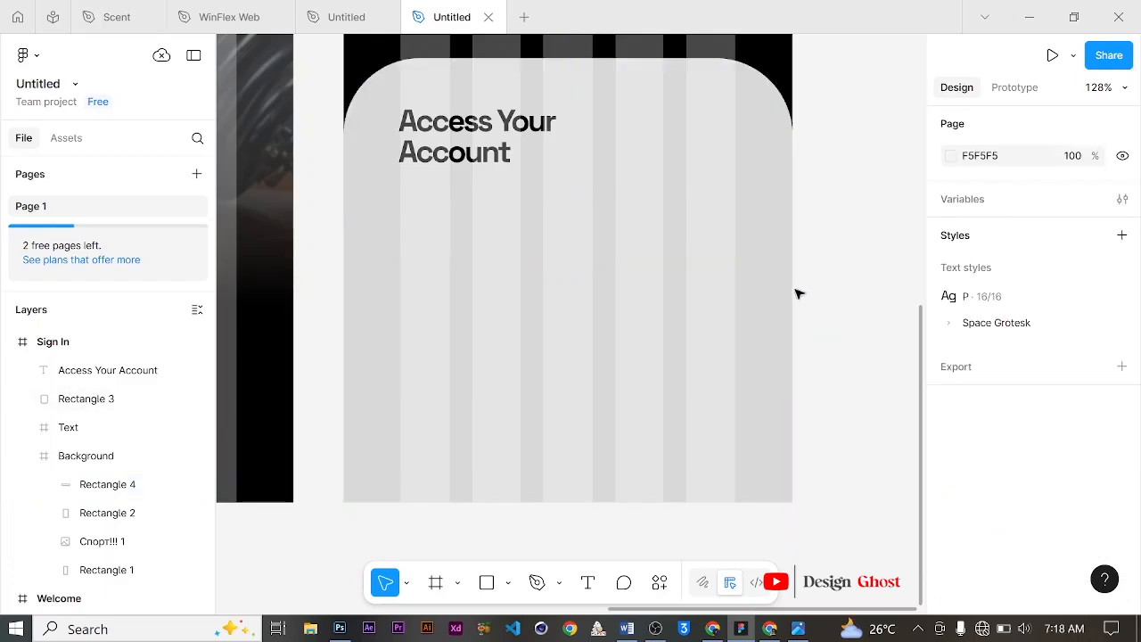
pyautogui.click(647, 215)
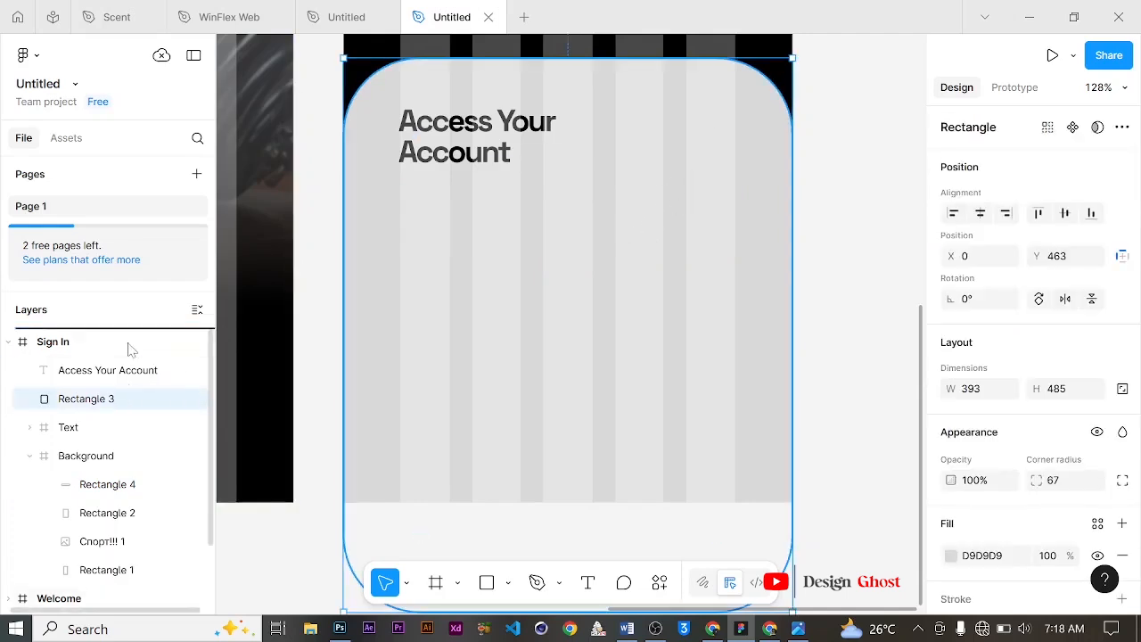
pyautogui.moveTo(129, 348); pyautogui.dragTo(134, 365)
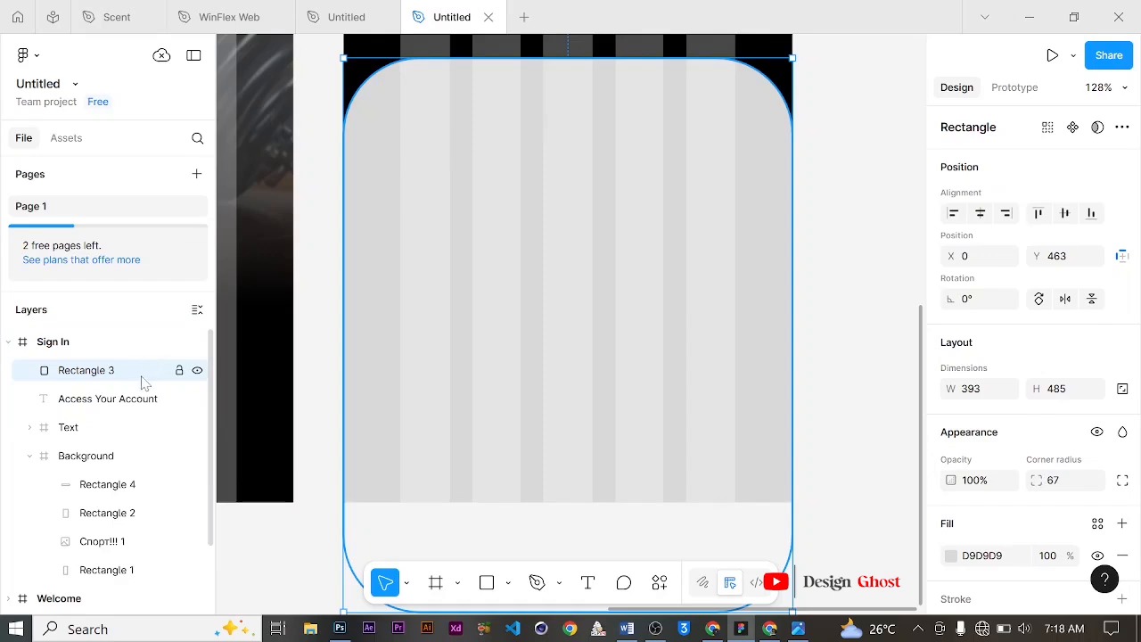
pyautogui.hotkey('ctrl', 'z')
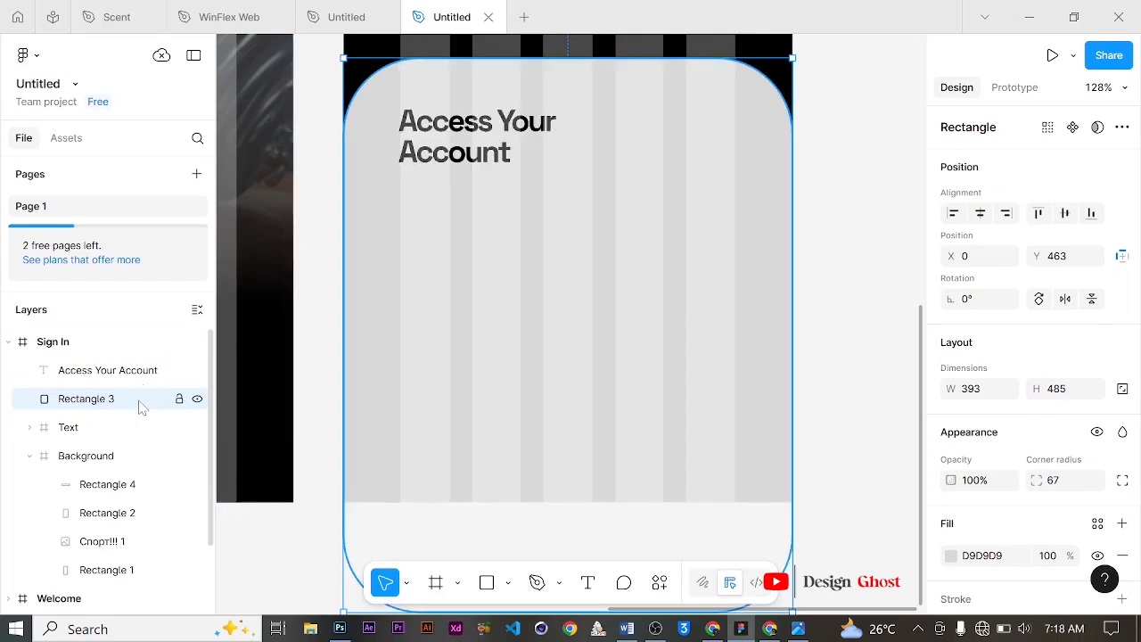
# Step: Move the field rectangle's layer out of the Background group to the top of the Sign In frame
pyautogui.scroll(-2, 129, 393)
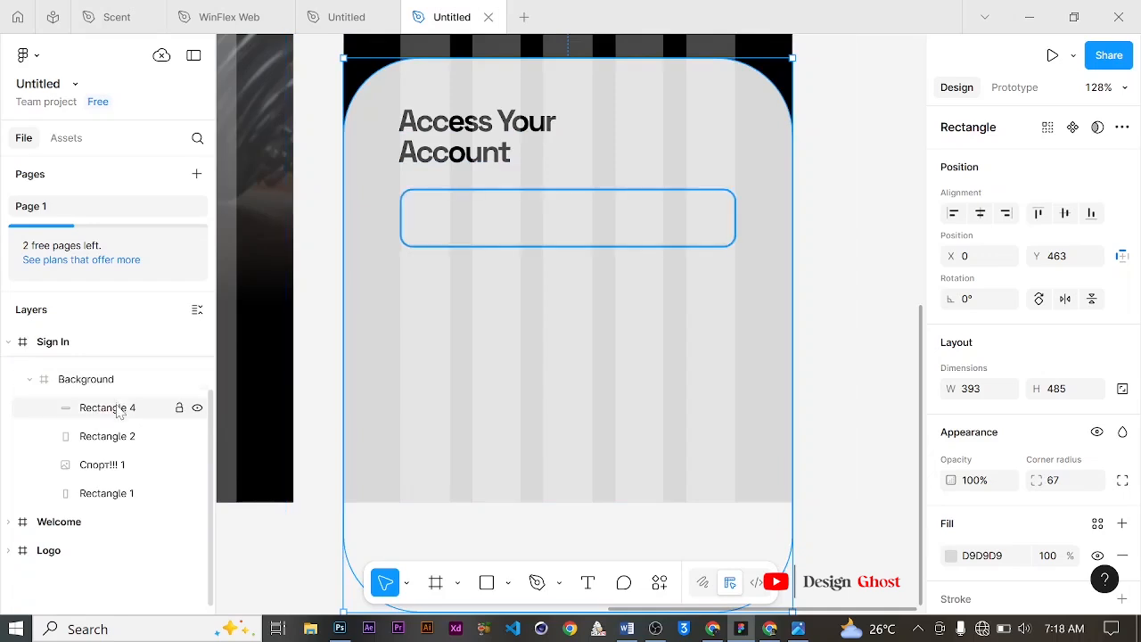
pyautogui.click(118, 411)
pyautogui.scroll(2, 109, 479)
pyautogui.moveTo(107, 484); pyautogui.dragTo(113, 361)
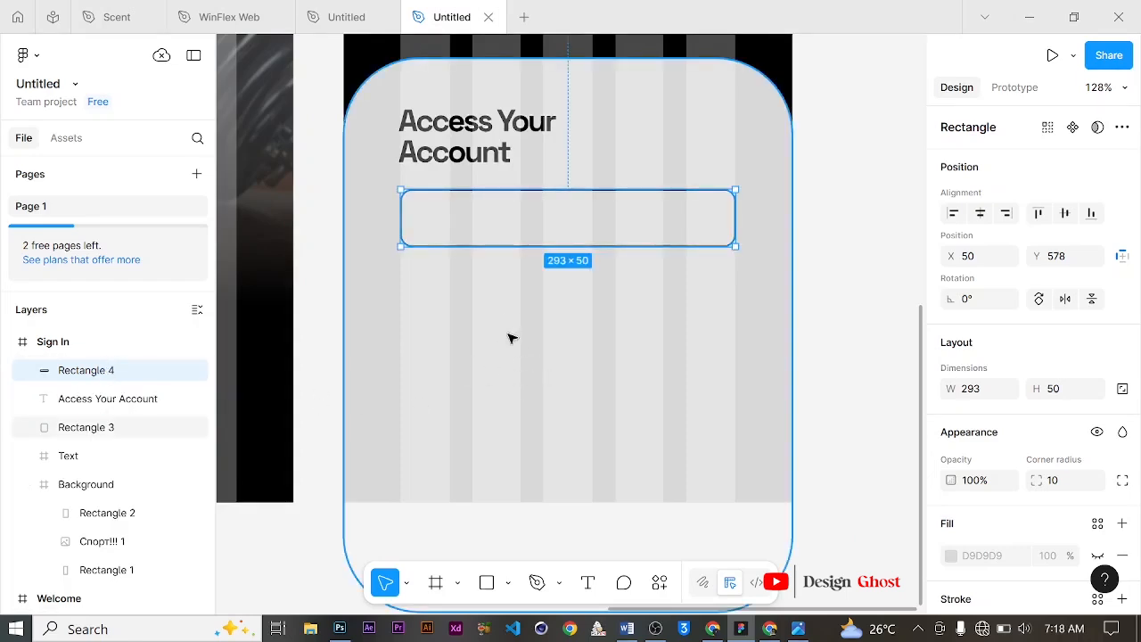
# Step: Shrink the field rectangle's height to 45 and nudge it up to Y 574
pyautogui.moveTo(603, 247); pyautogui.dragTo(608, 240)
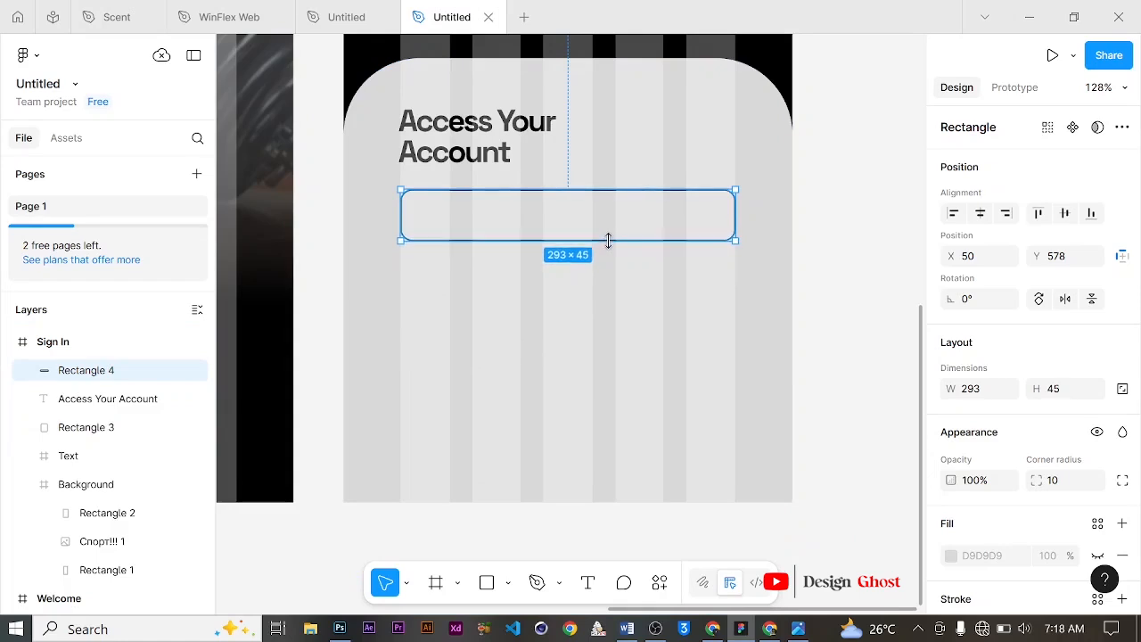
pyautogui.click(879, 210)
pyautogui.scroll(3, 576, 224)
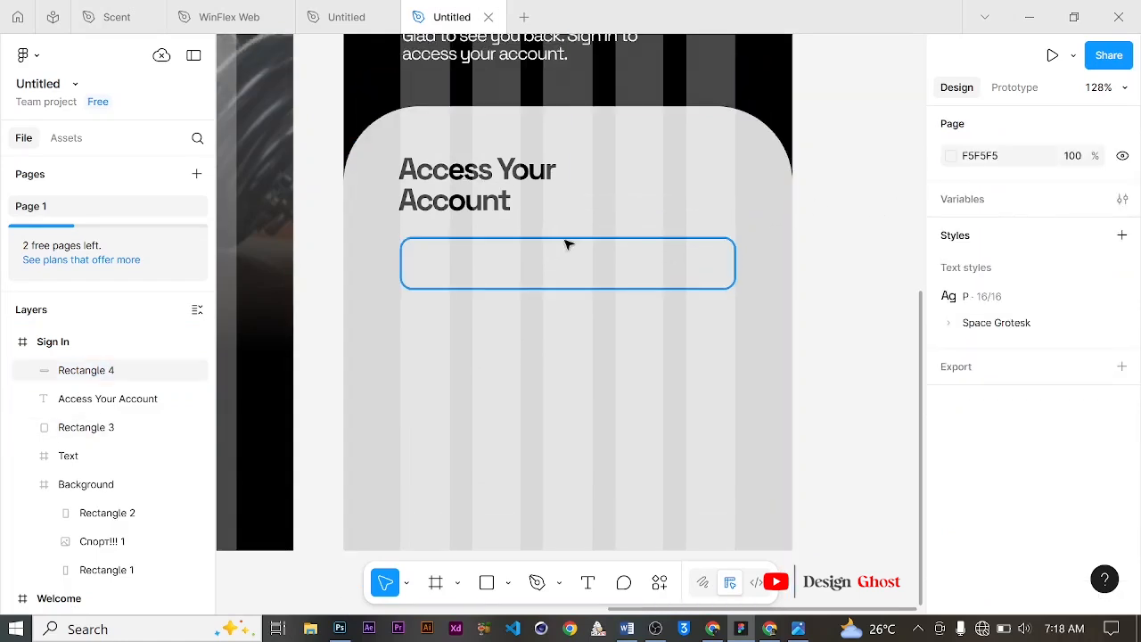
pyautogui.click(564, 239)
pyautogui.press('Up')
pyautogui.press('Up')
pyautogui.press('Up')
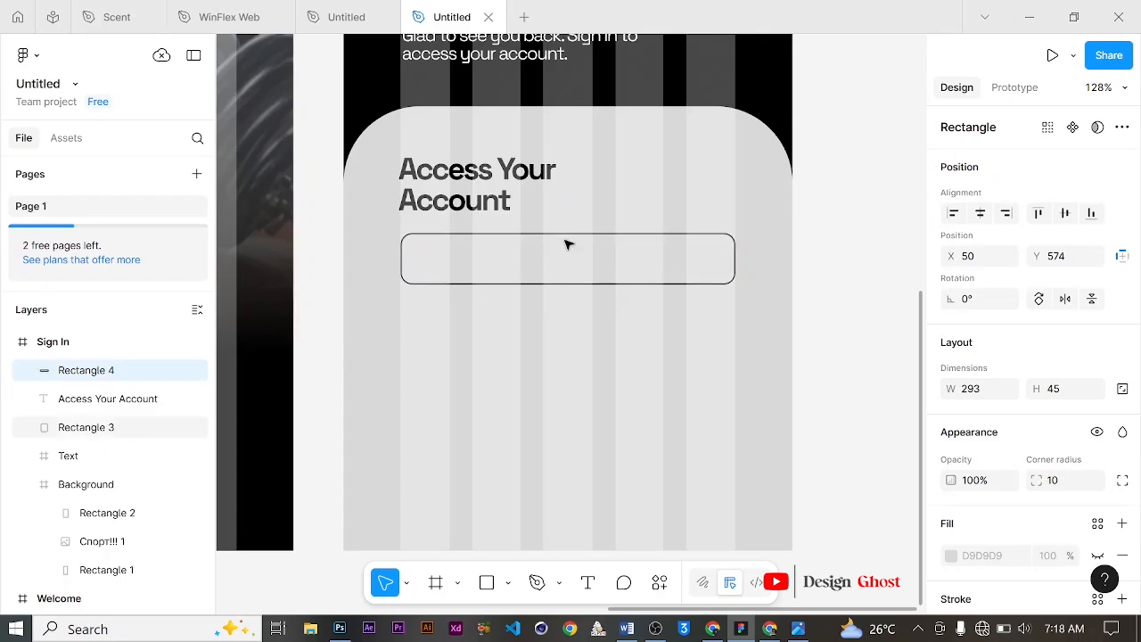
# Step: Duplicate the subtitle text and place the copy inside the field rectangle
pyautogui.scroll(6, 526, 129)
pyautogui.click(528, 140)
pyautogui.click(529, 147)
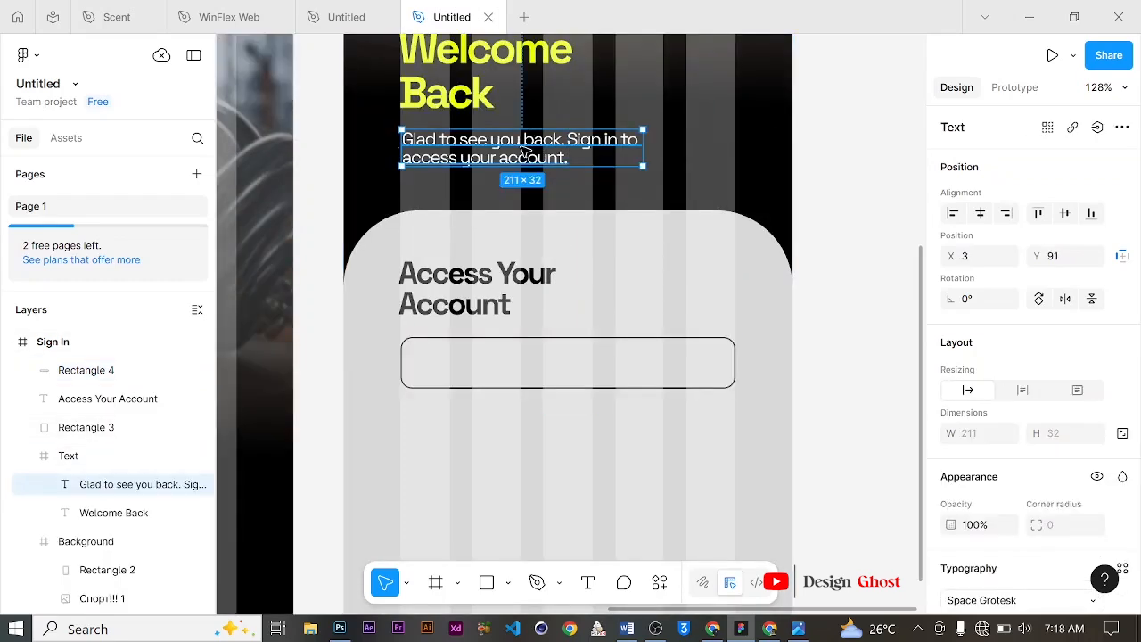
pyautogui.moveTo(537, 225); pyautogui.dragTo(549, 369)
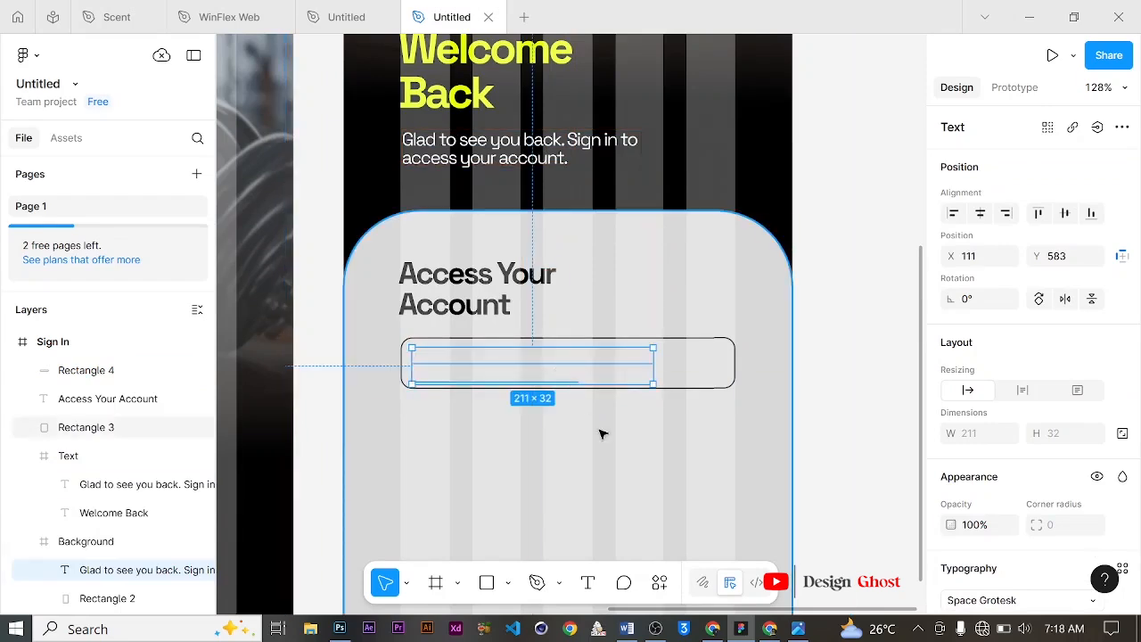
# Step: Set the copied text's fill to black 000000 and move its layer to the top of the Sign In frame
pyautogui.scroll(-4, 1009, 499)
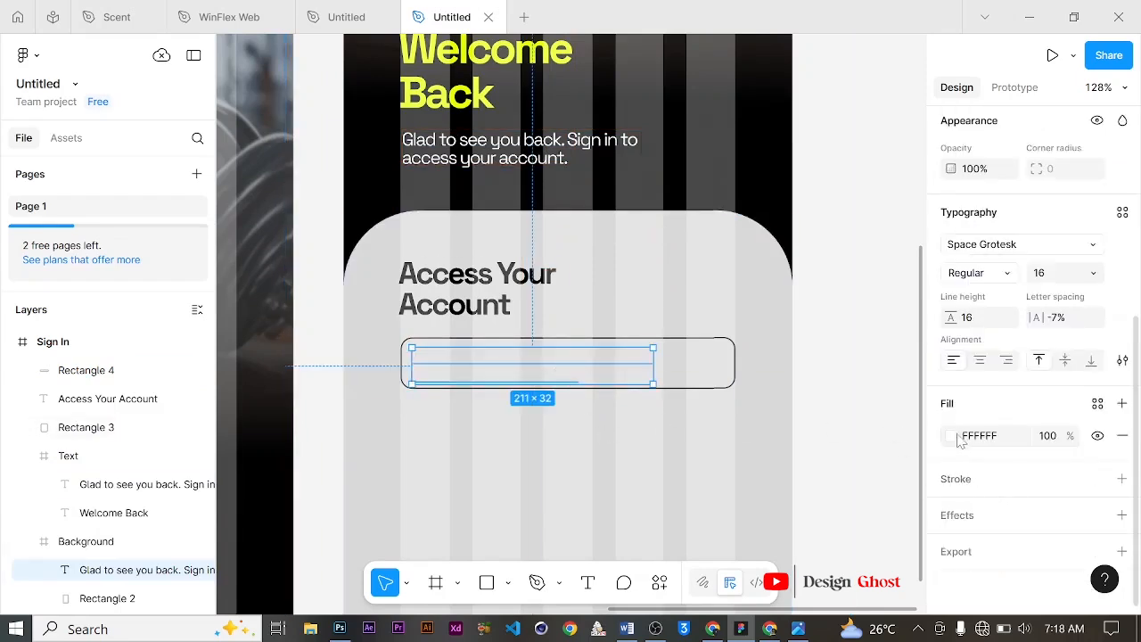
pyautogui.click(951, 435)
pyautogui.moveTo(825, 384); pyautogui.dragTo(727, 437)
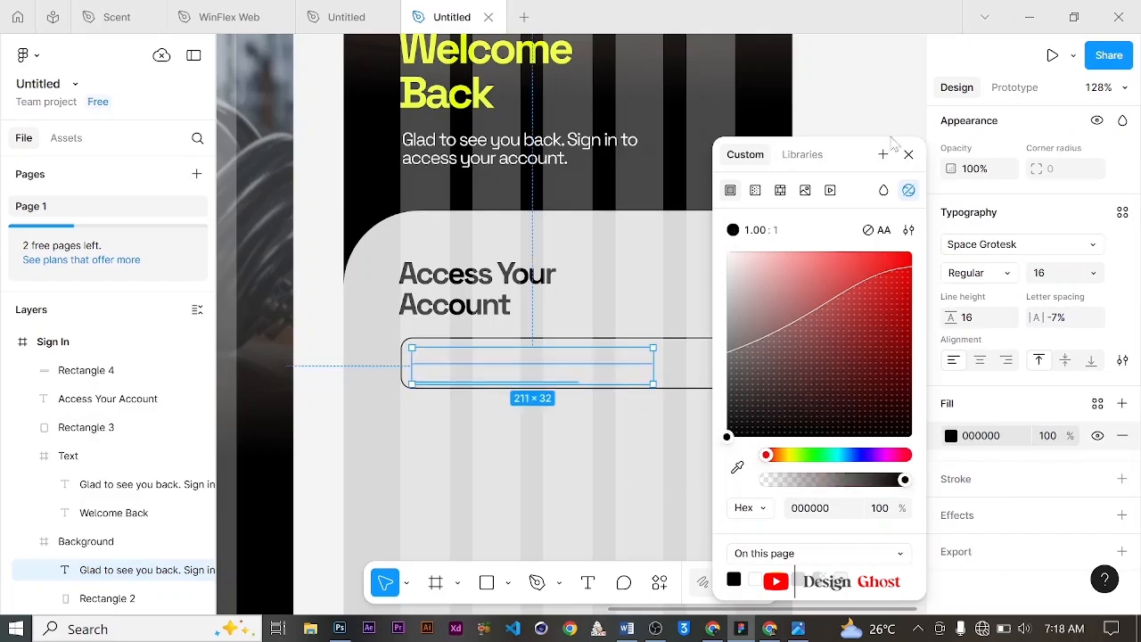
pyautogui.click(909, 156)
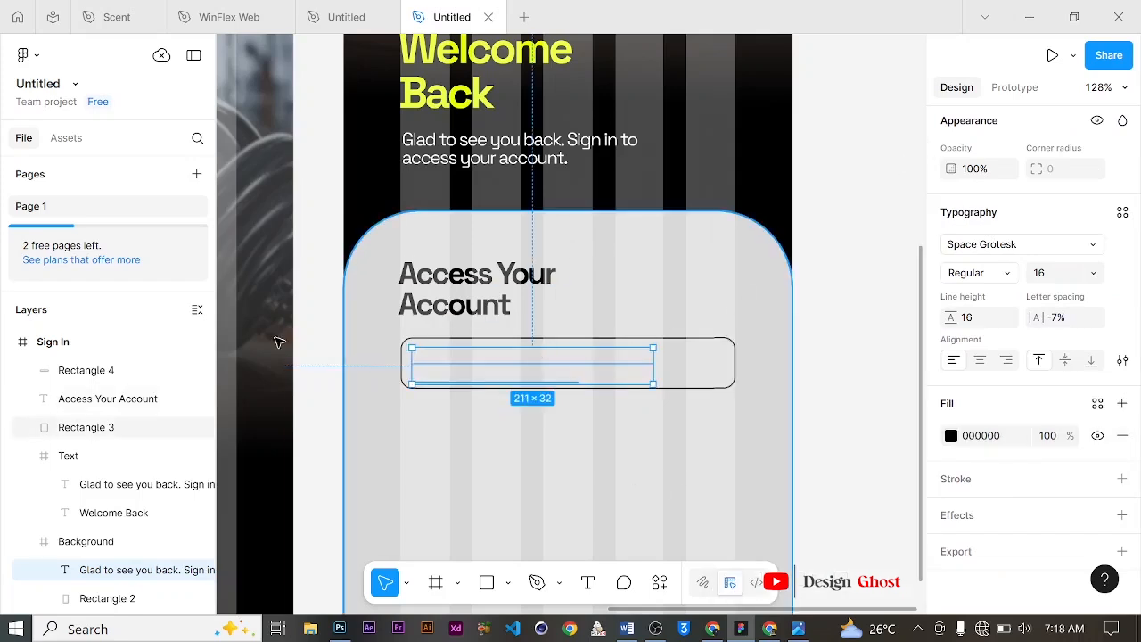
pyautogui.moveTo(116, 578); pyautogui.dragTo(122, 358)
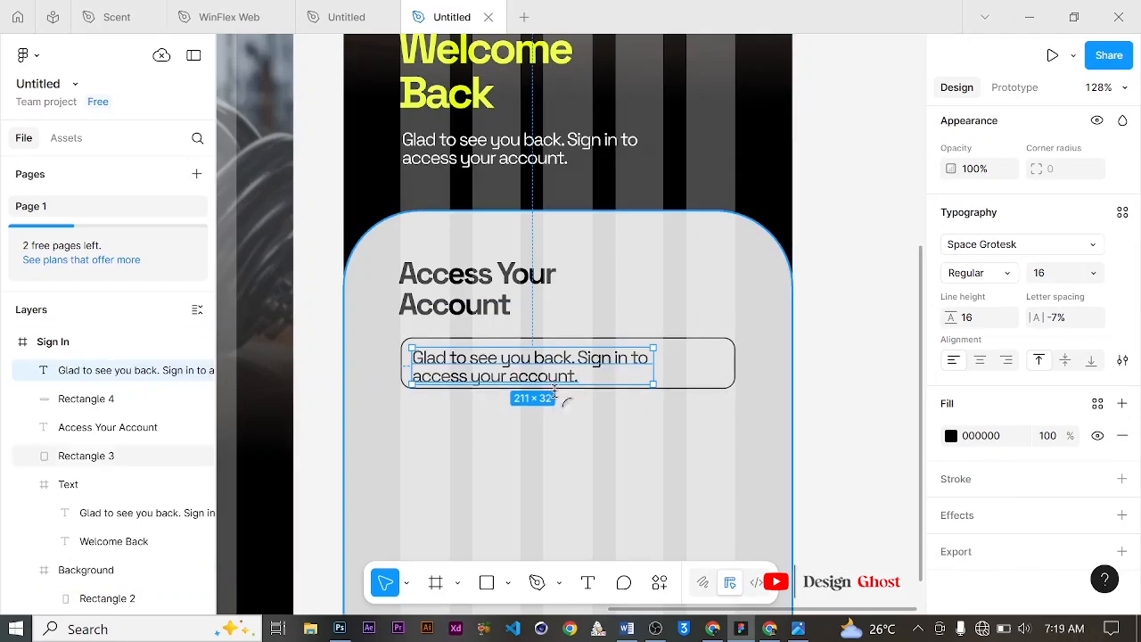
# Step: Replace the copied text with the placeholder "Enter Your Email"
pyautogui.press('Return')
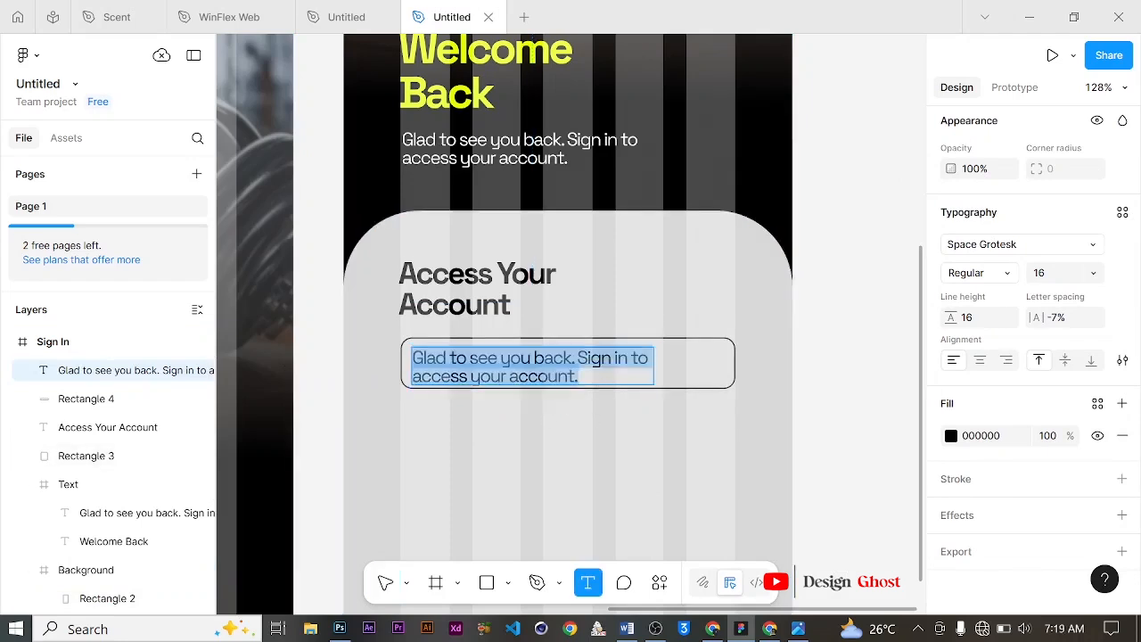
pyautogui.write('Ente')
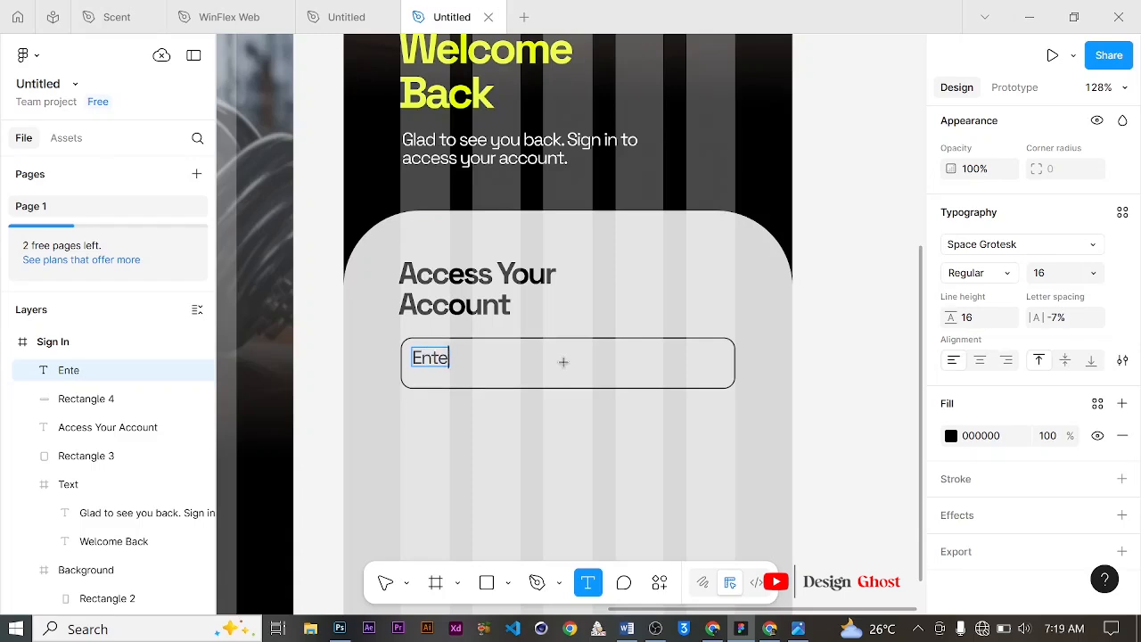
pyautogui.write('r Your Email')
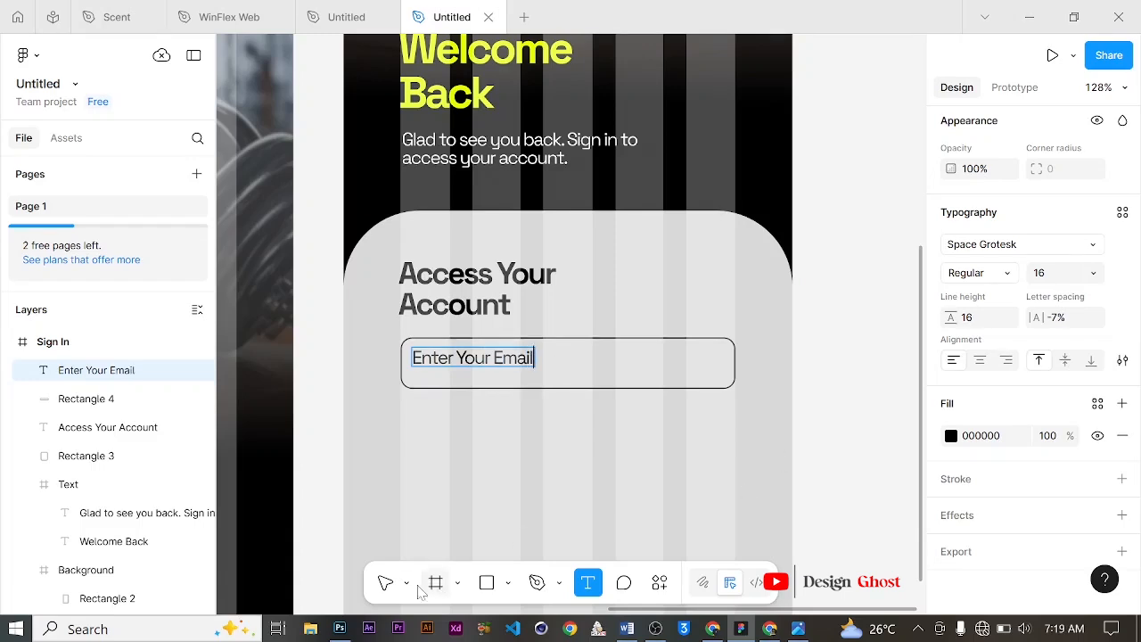
pyautogui.click(385, 582)
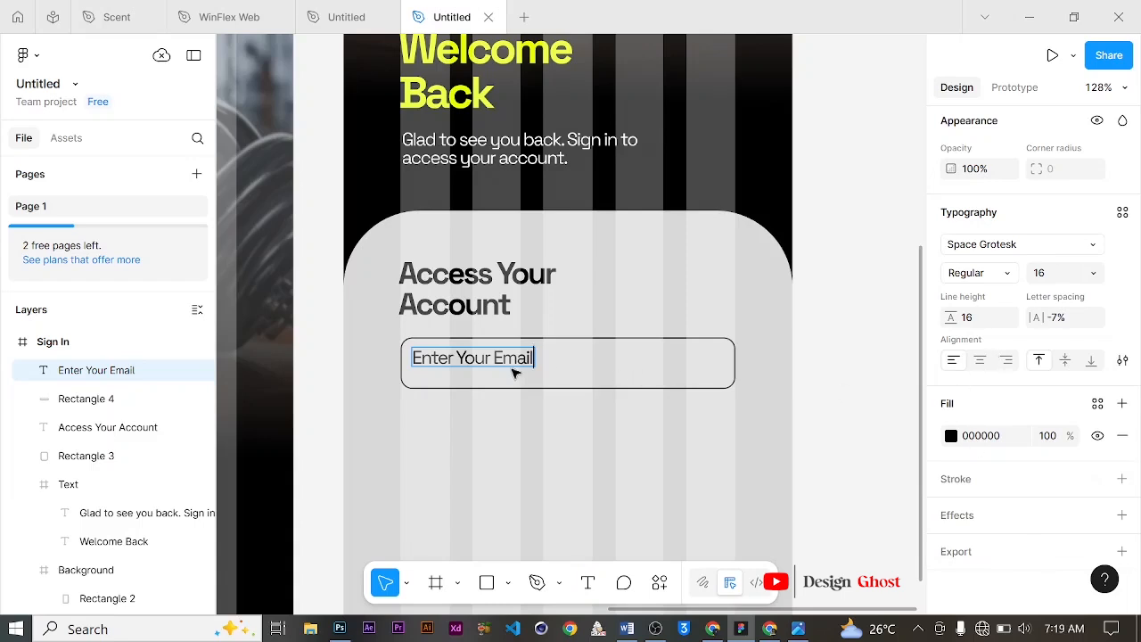
pyautogui.press('Escape')
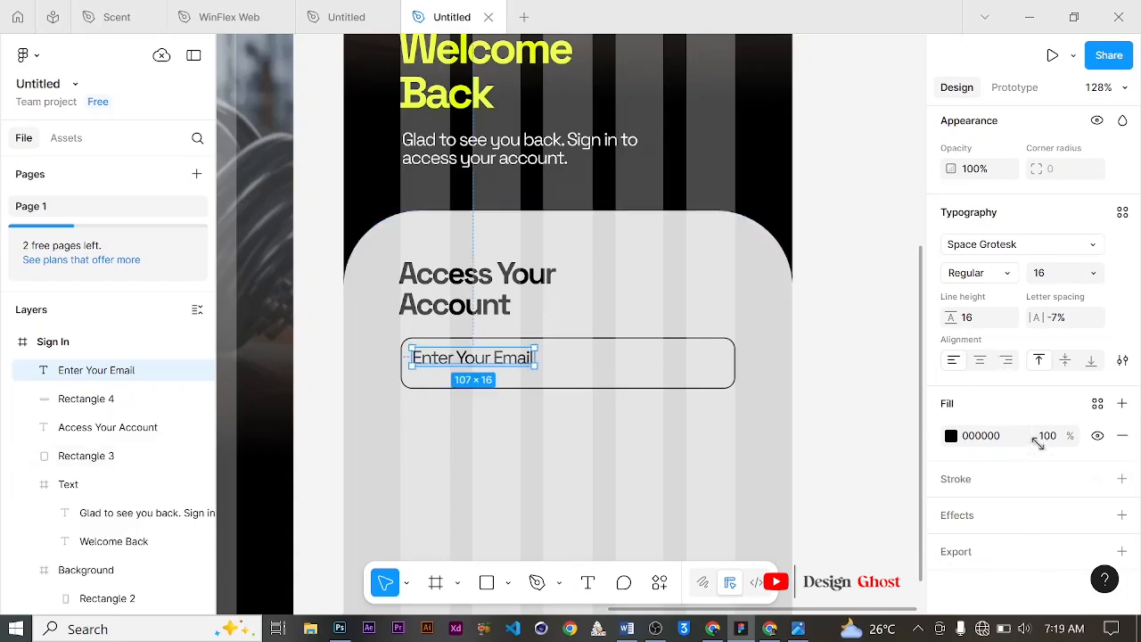
# Step: Set the placeholder's opacity to 80% and move it to X 68, Y 589 inside the field
pyautogui.scroll(4, 1025, 442)
pyautogui.scroll(-1, 1015, 440)
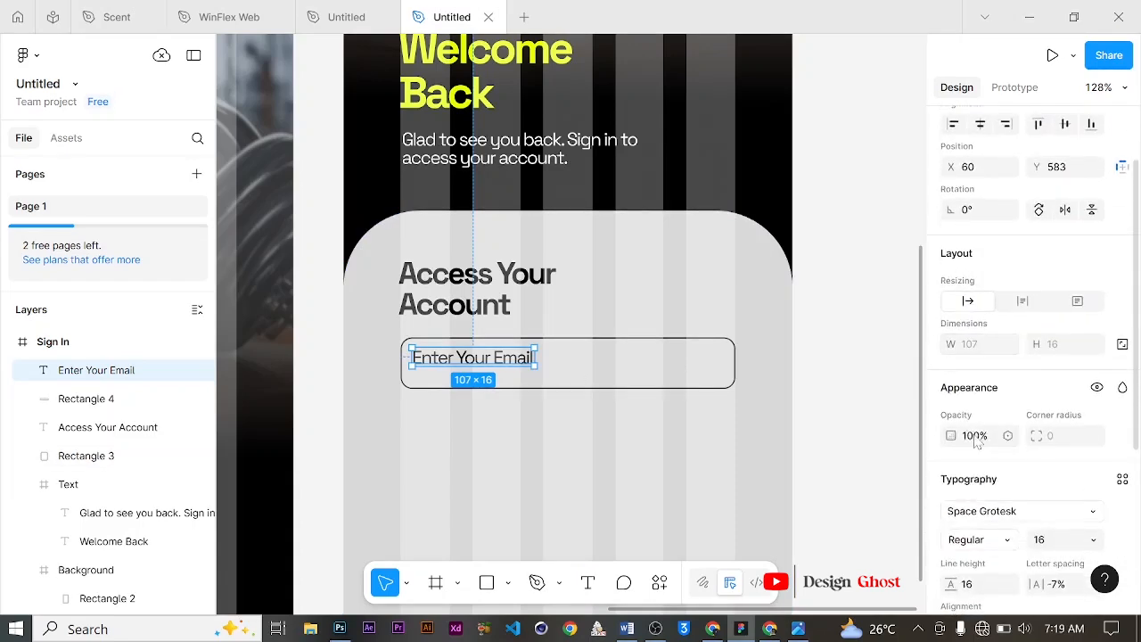
pyautogui.click(976, 437)
pyautogui.write('80')
pyautogui.press('Return')
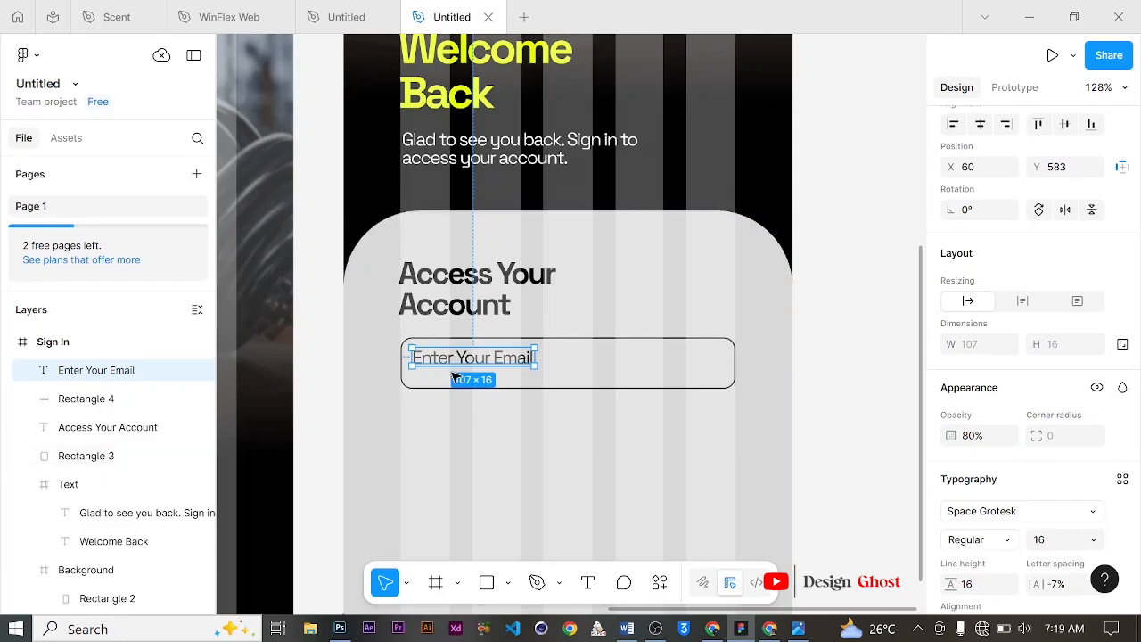
pyautogui.moveTo(451, 359); pyautogui.dragTo(457, 365)
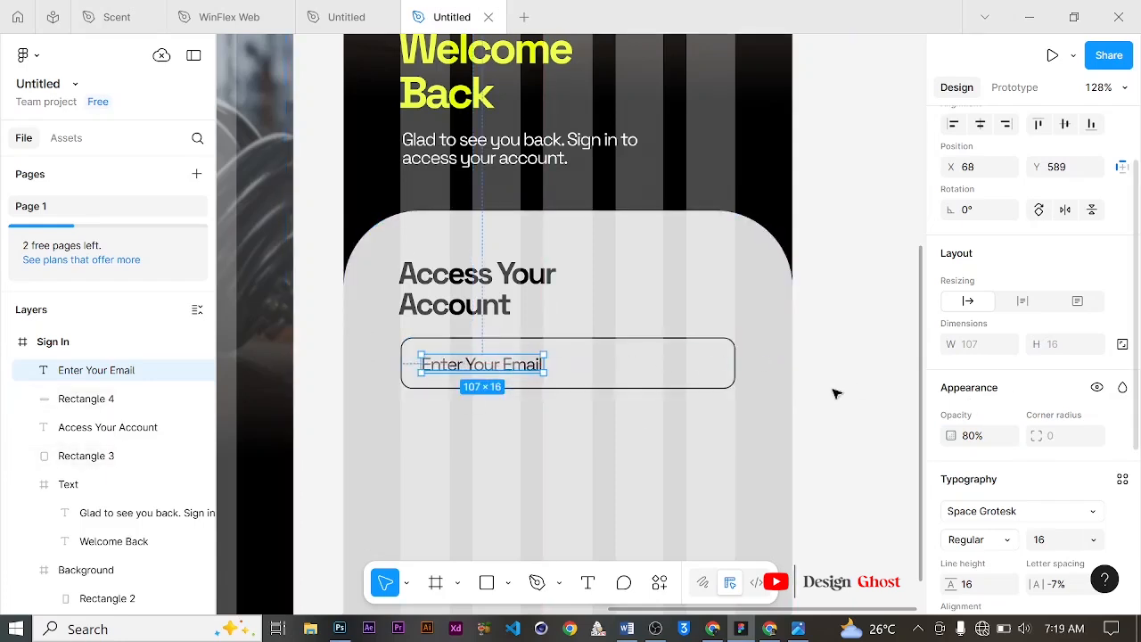
# Step: Select the placeholder text together with the field rectangle and wrap them in a frame
pyautogui.scroll(-2, 571, 375)
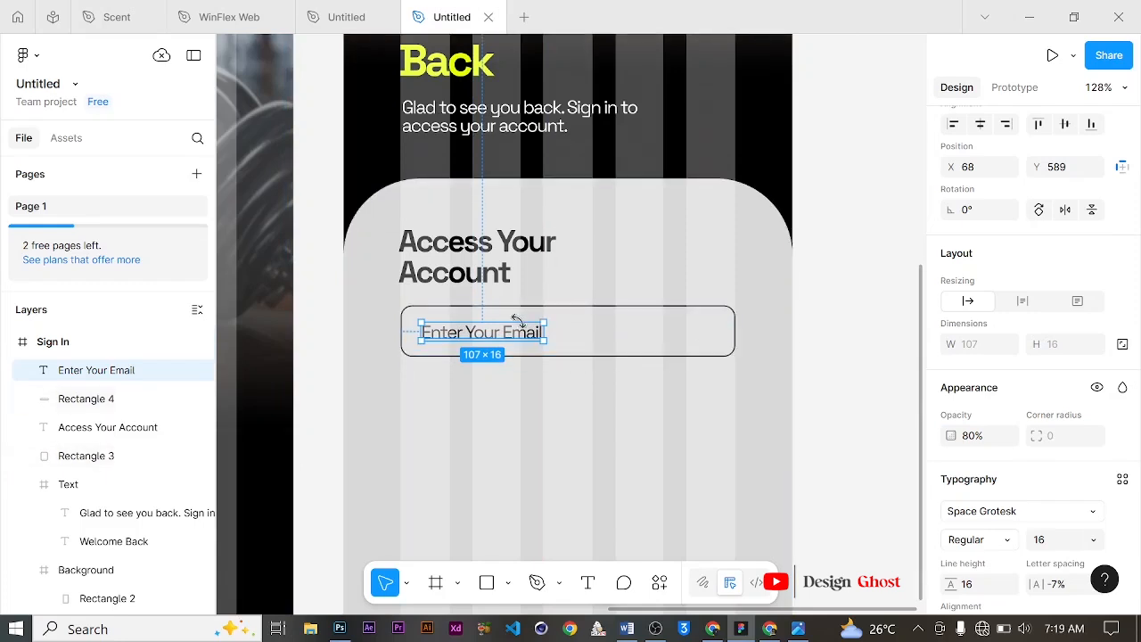
pyautogui.scroll(-1, 520, 330)
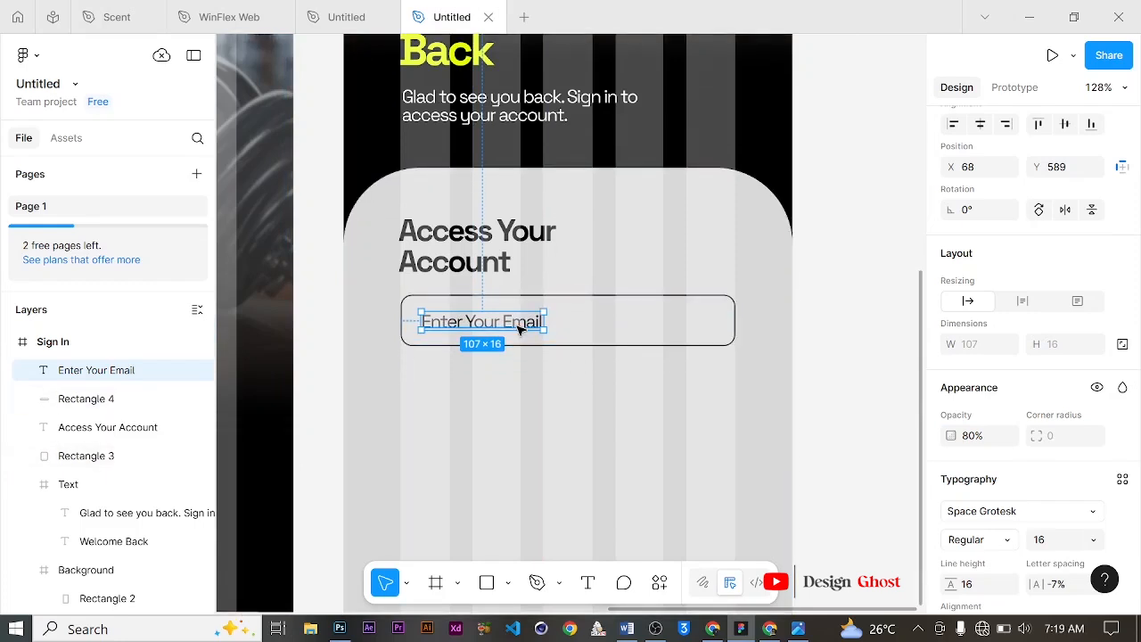
pyautogui.keyDown('shift'); pyautogui.click(133, 399); pyautogui.keyUp('shift')
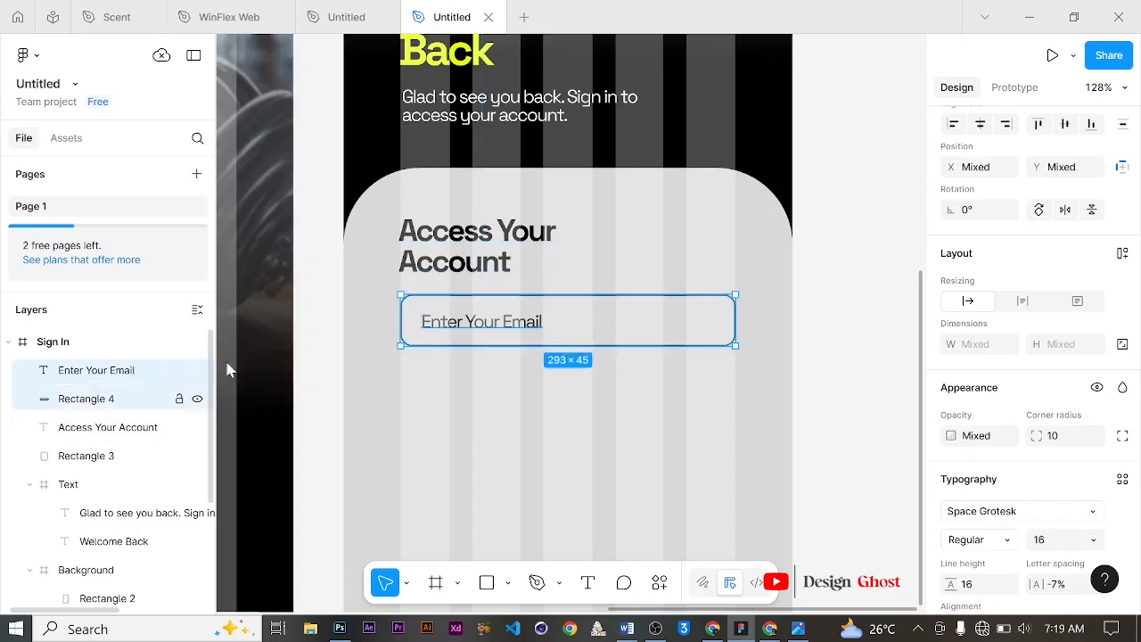
pyautogui.rightClick(526, 327)
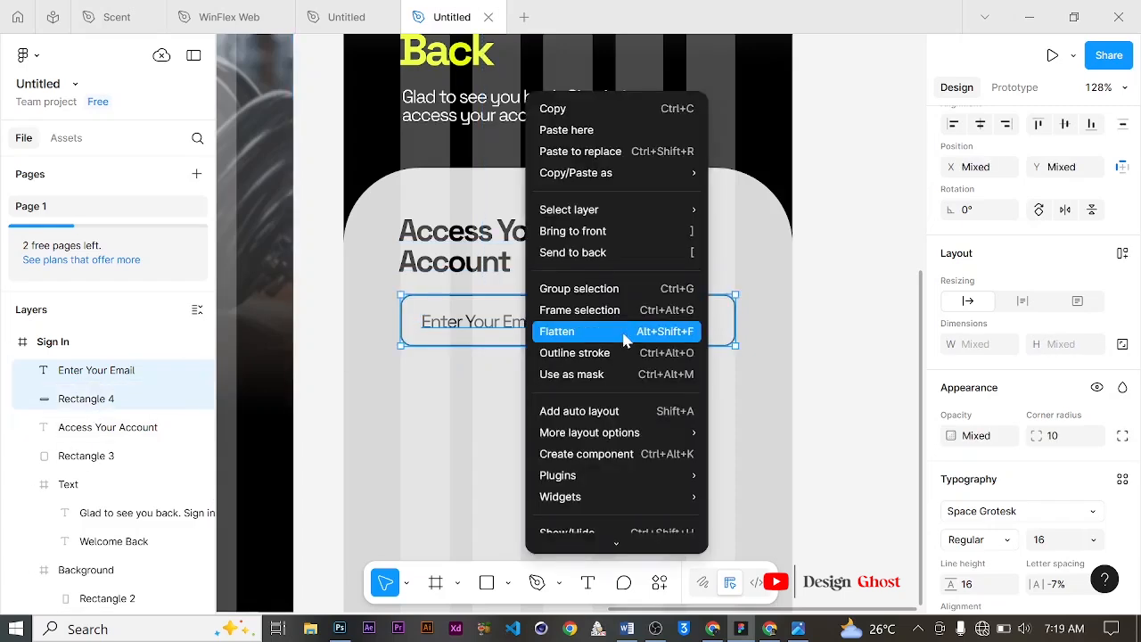
pyautogui.click(591, 295)
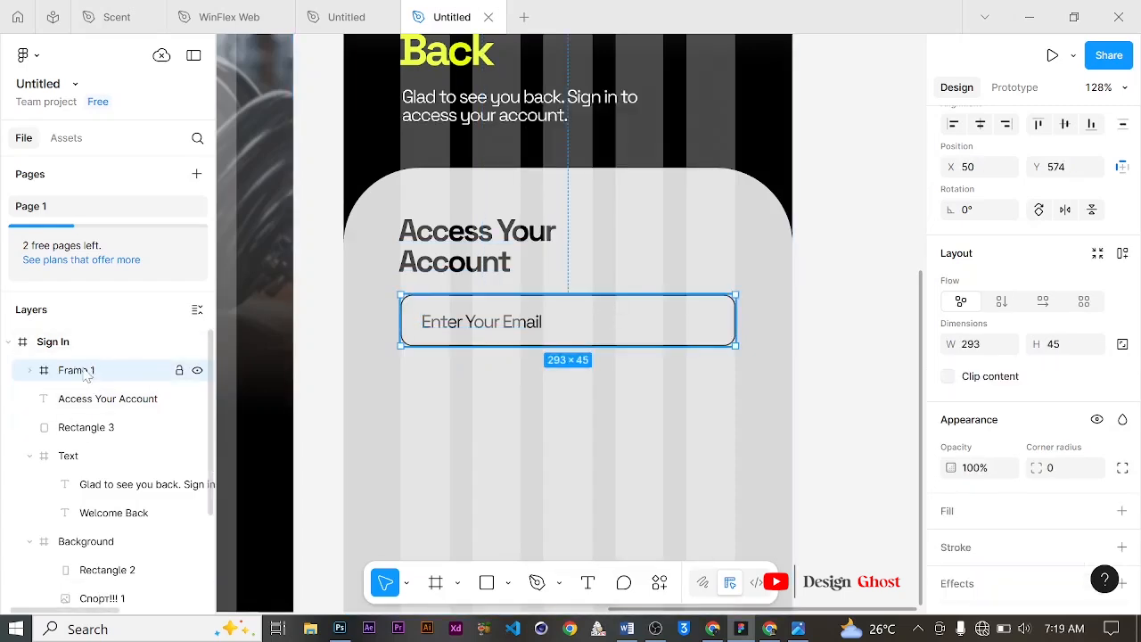
# Step: Rename the new frame to "Button"
pyautogui.doubleClick(163, 373)
pyautogui.write('Button')
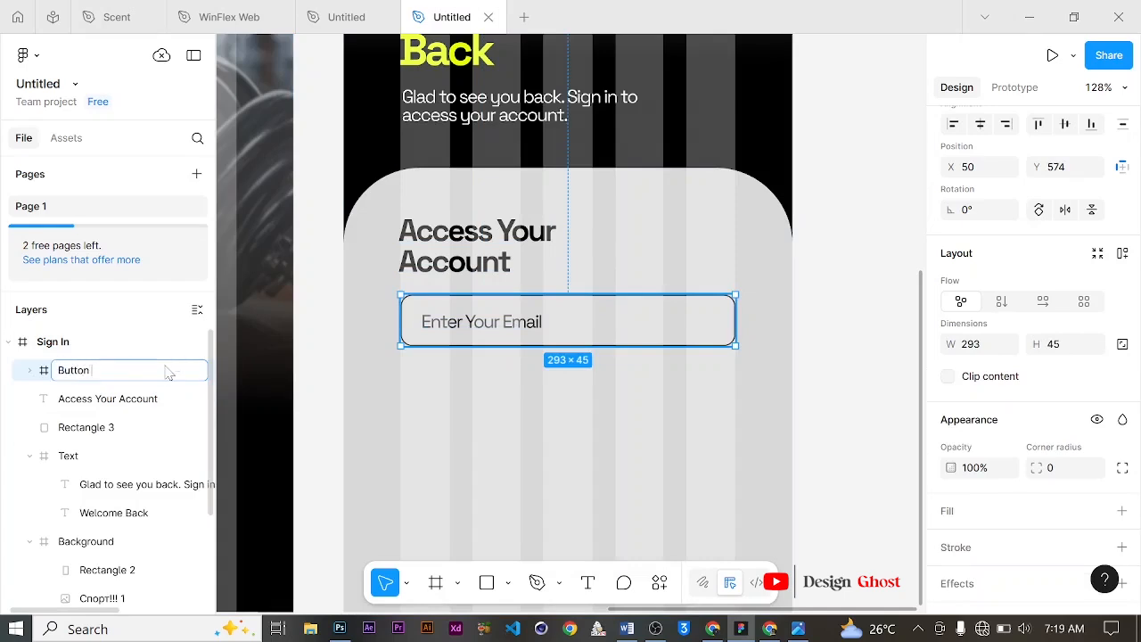
pyautogui.press('Return')
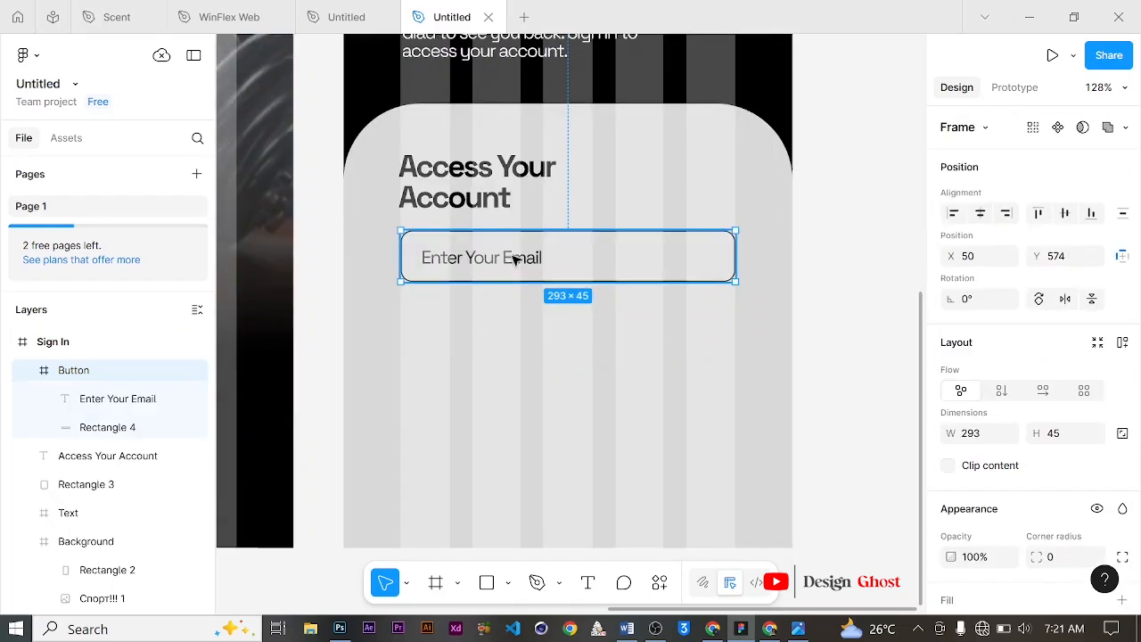
# Step: Set the placeholder text's font size to 13
pyautogui.doubleClick(515, 259)
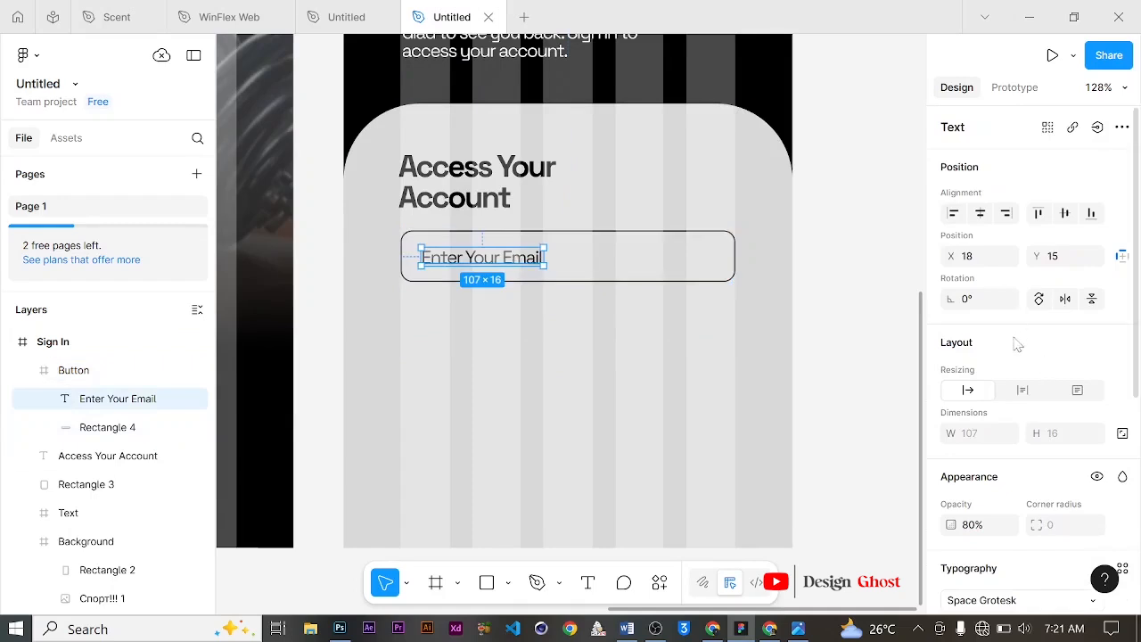
pyautogui.scroll(-3, 1017, 345)
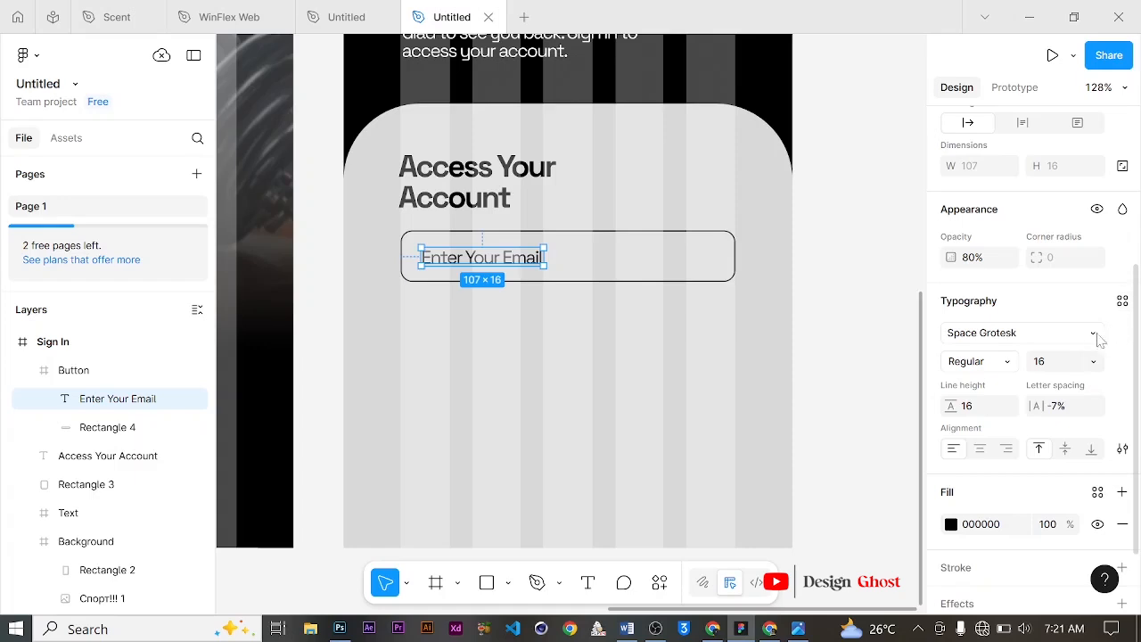
pyautogui.click(1093, 362)
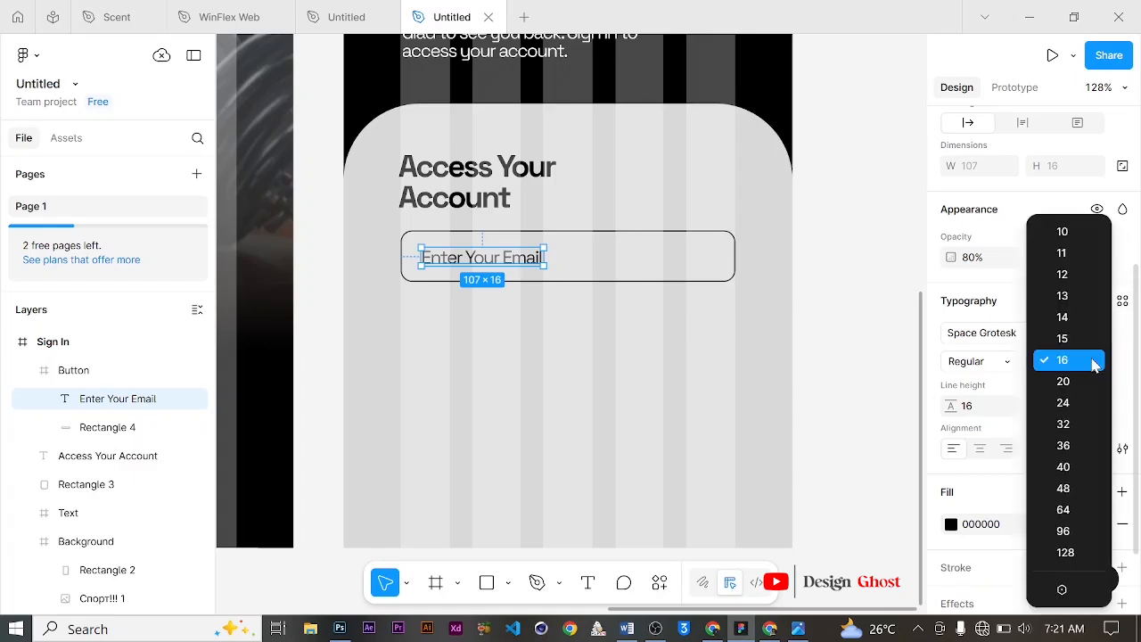
pyautogui.click(1089, 297)
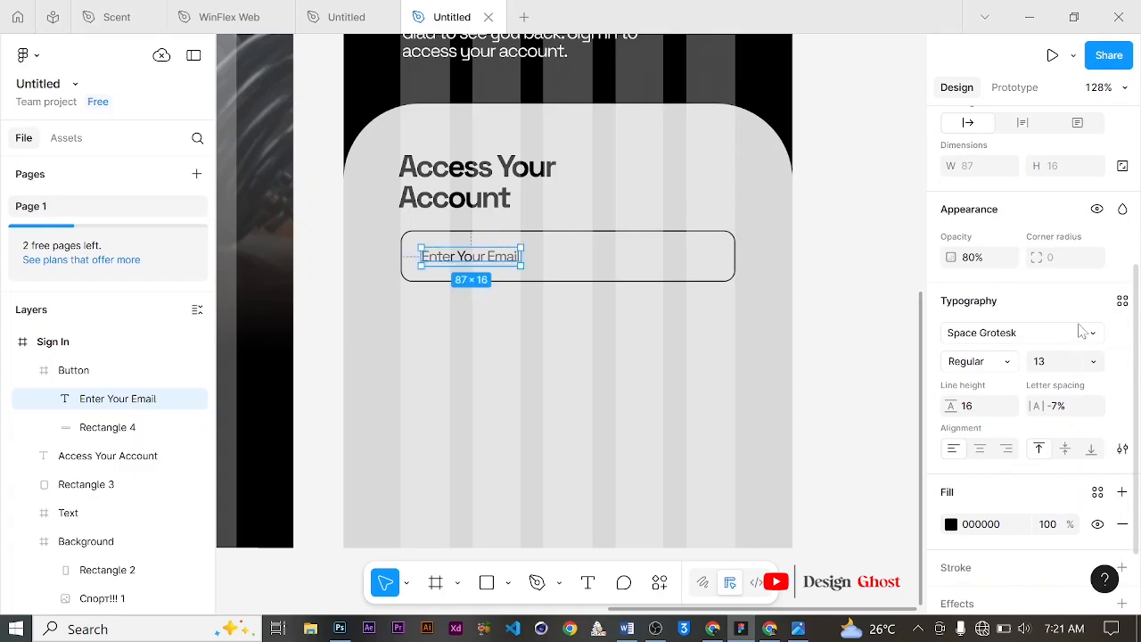
# Step: Create a new text style named "Small" from the placeholder text and collapse the Button frame layer
pyautogui.click(1122, 300)
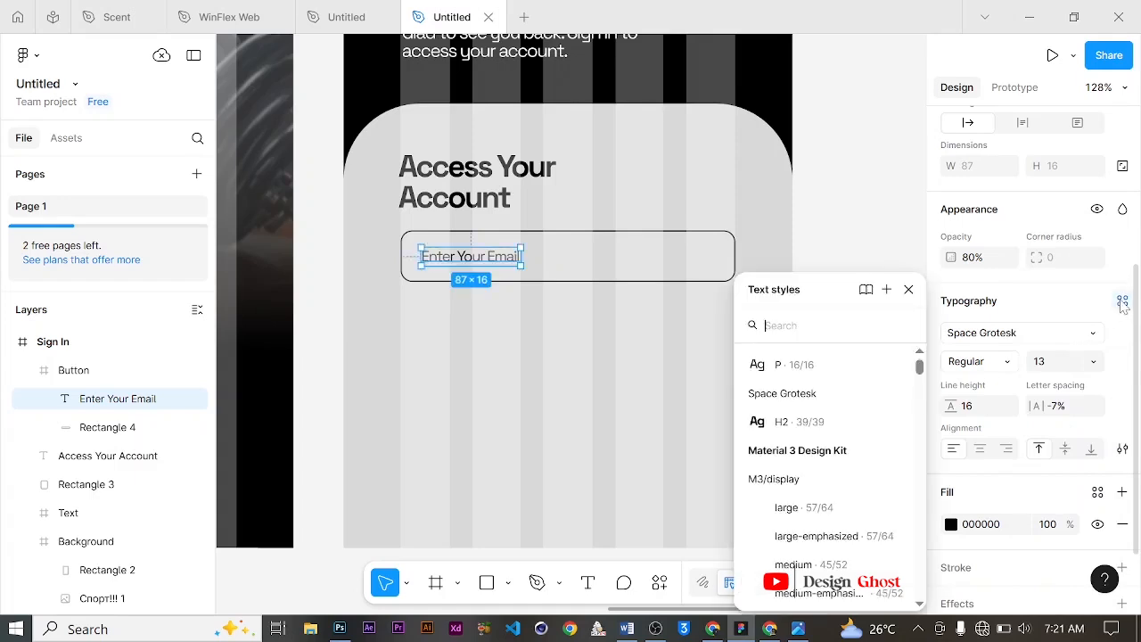
pyautogui.click(887, 292)
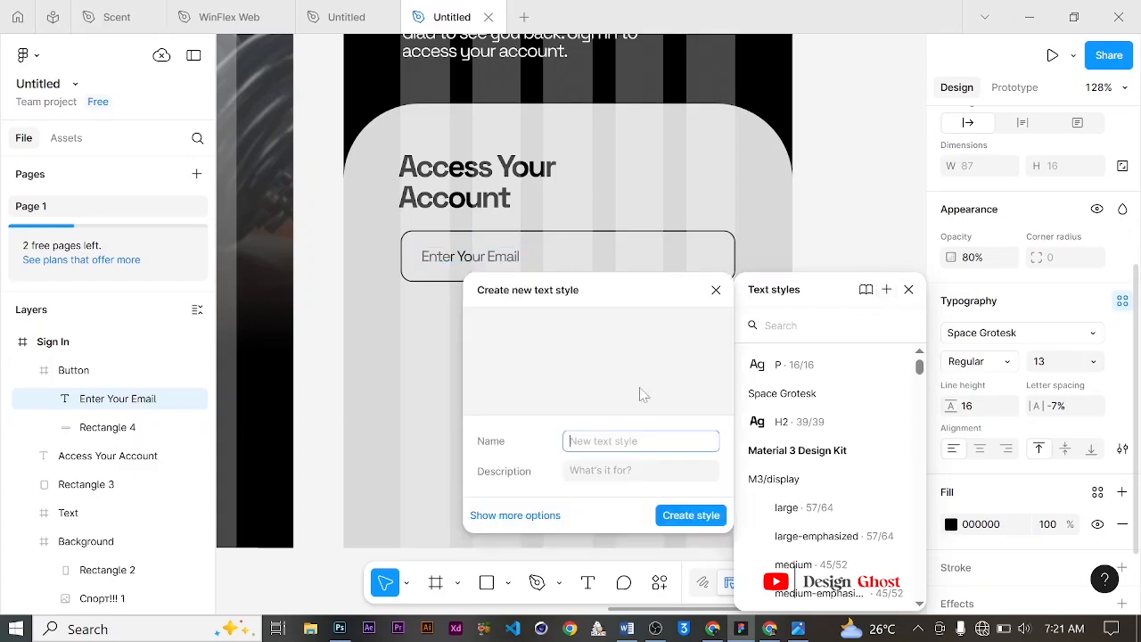
pyautogui.write('Small')
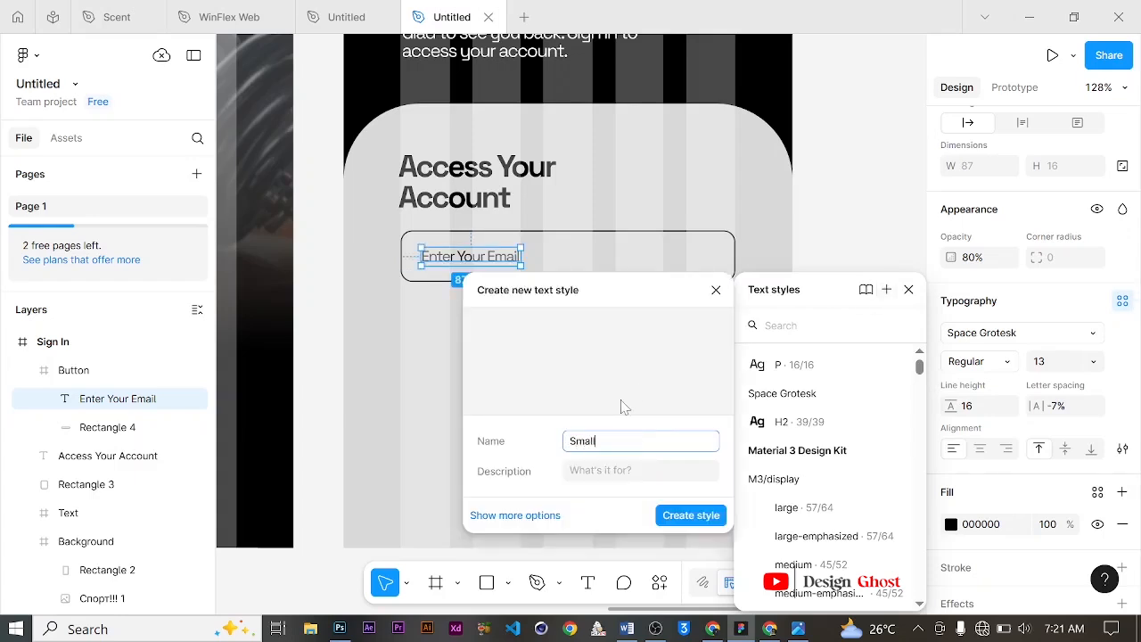
pyautogui.press('Return')
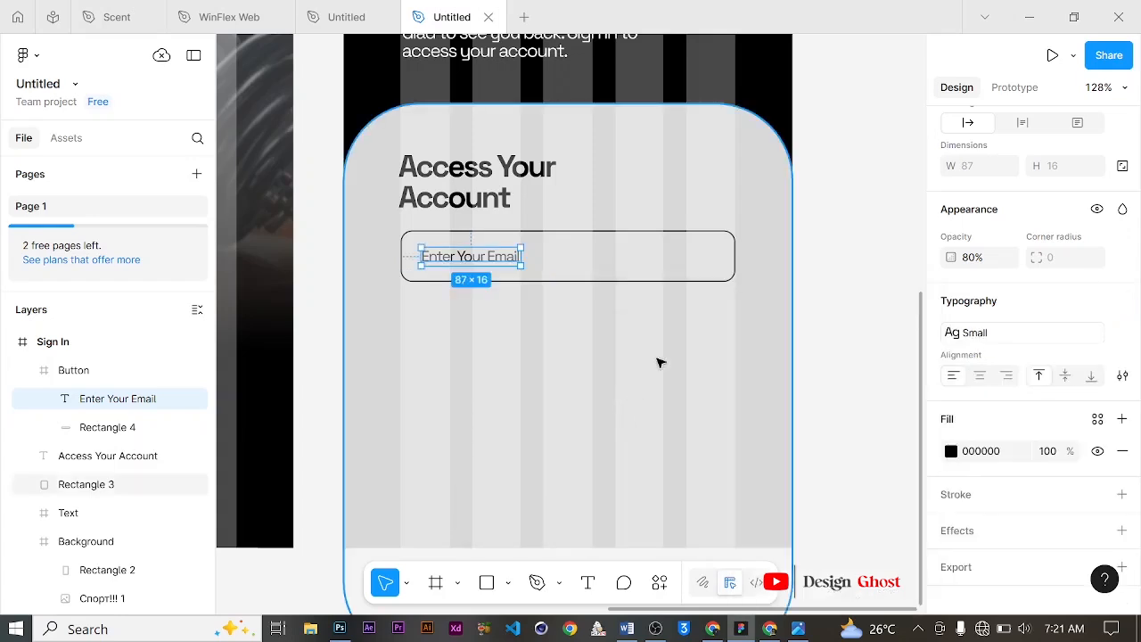
pyautogui.click(28, 372)
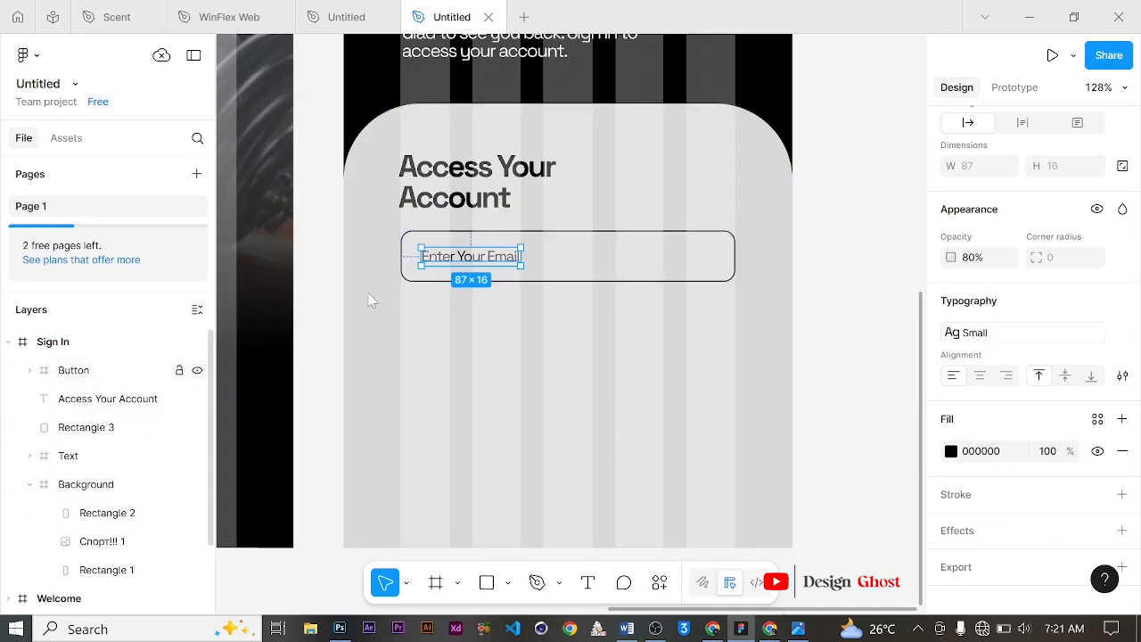
pyautogui.keyDown('alt'); pyautogui.moveTo(504, 258); pyautogui.dragTo(495, 326); pyautogui.keyUp('alt')
pyautogui.hotkey('ctrl', 'z')
pyautogui.hotkey('ctrl', 'z')
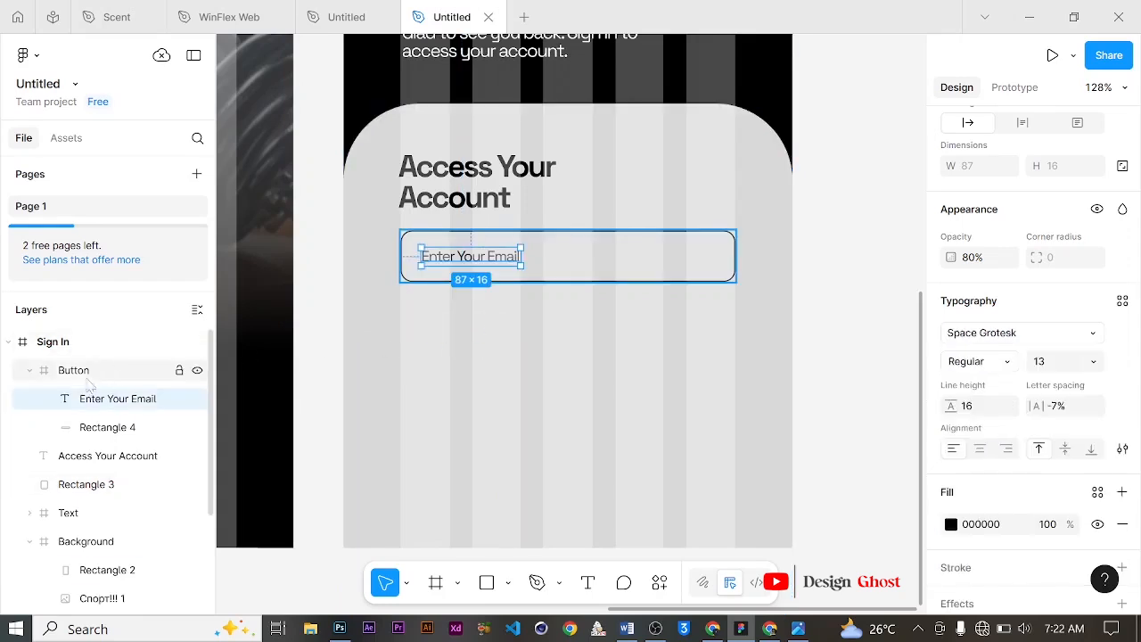
# Step: Duplicate the email field frame and place the copy directly below the first one
pyautogui.click(85, 377)
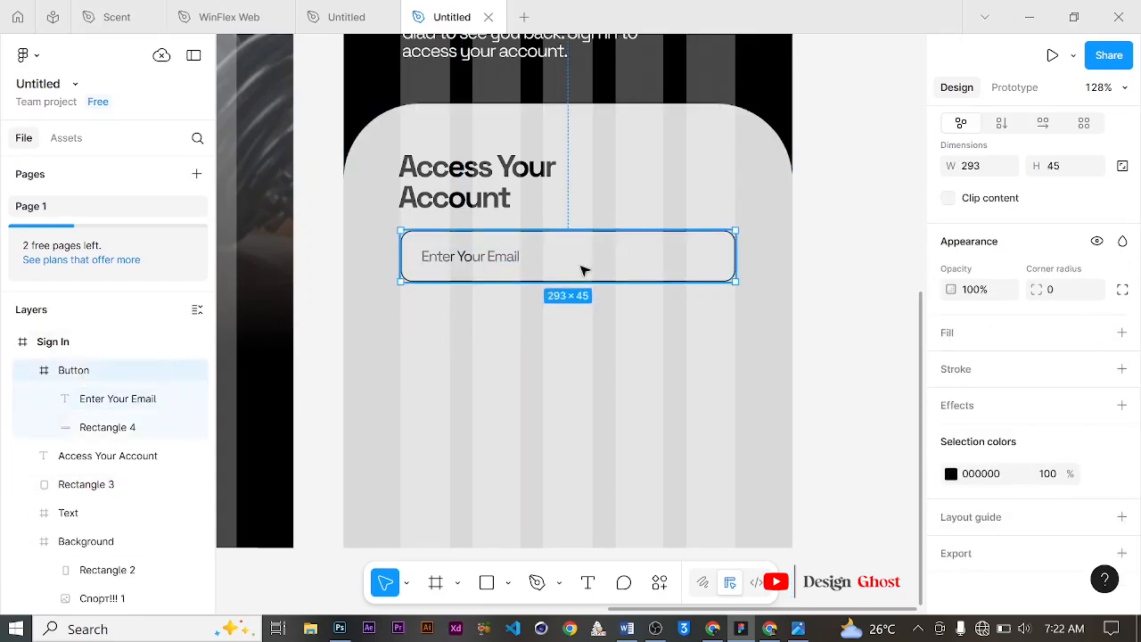
pyautogui.keyDown('alt'); pyautogui.moveTo(581, 270); pyautogui.dragTo(583, 337); pyautogui.keyUp('alt')
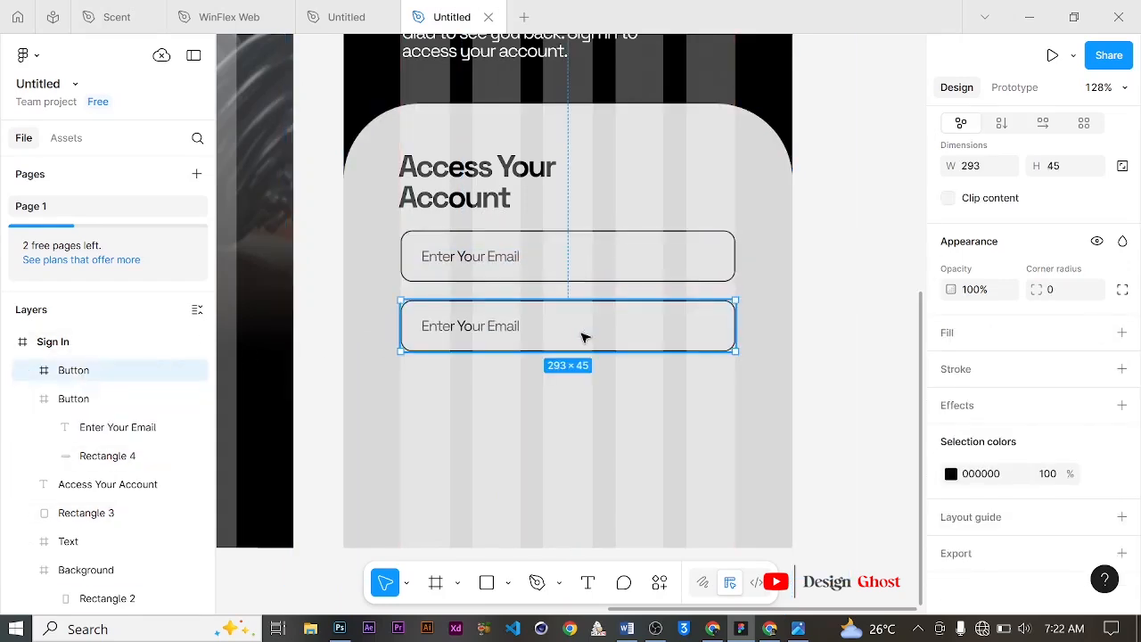
pyautogui.scroll(-1, 579, 325)
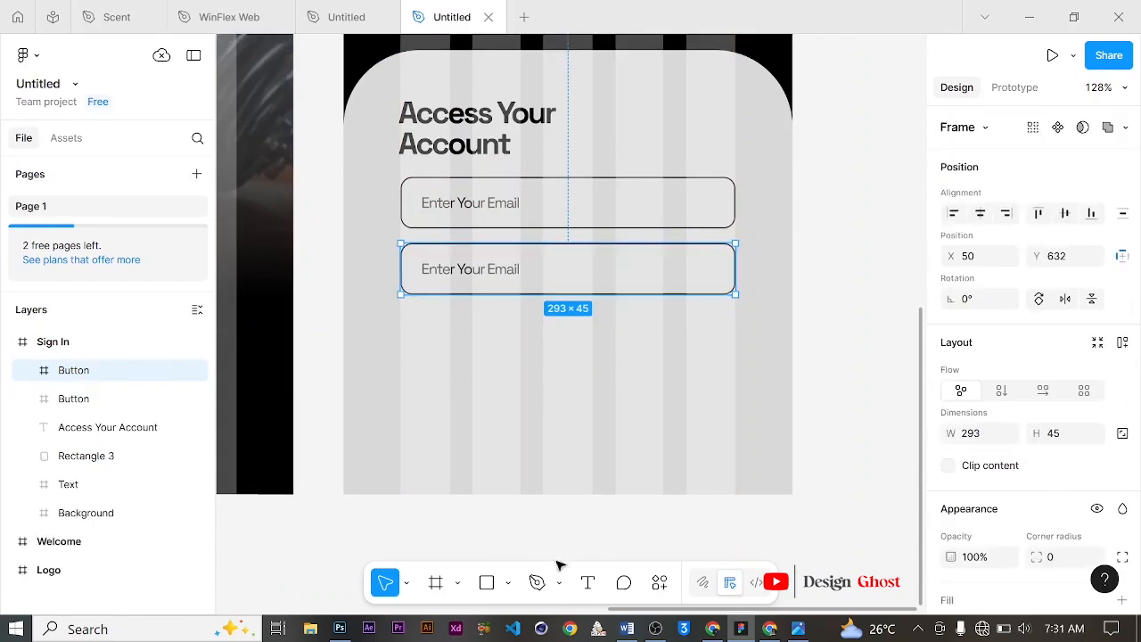
# Step: Add a text "Forgot Password?" below the second field
pyautogui.click(588, 582)
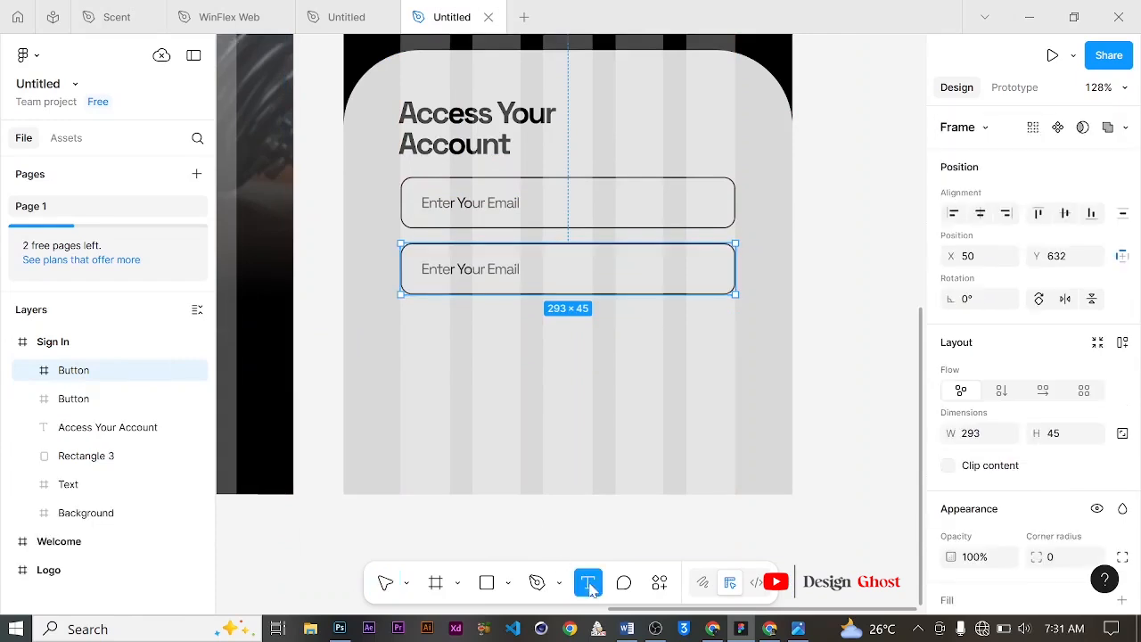
pyautogui.click(615, 343)
pyautogui.write('F')
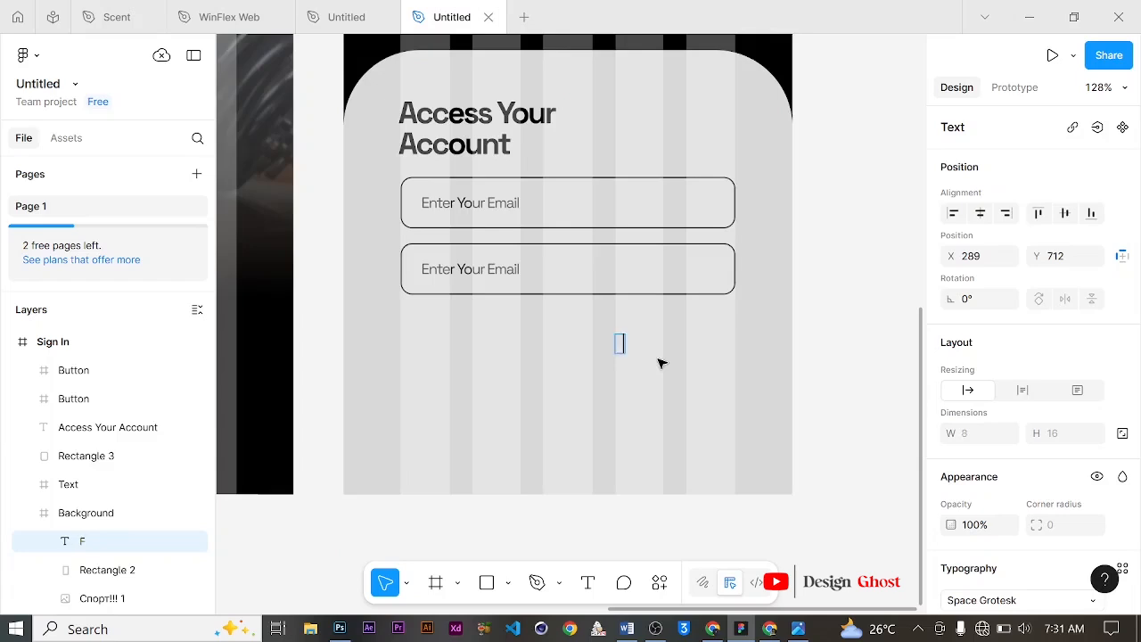
pyautogui.write('orgot Password')
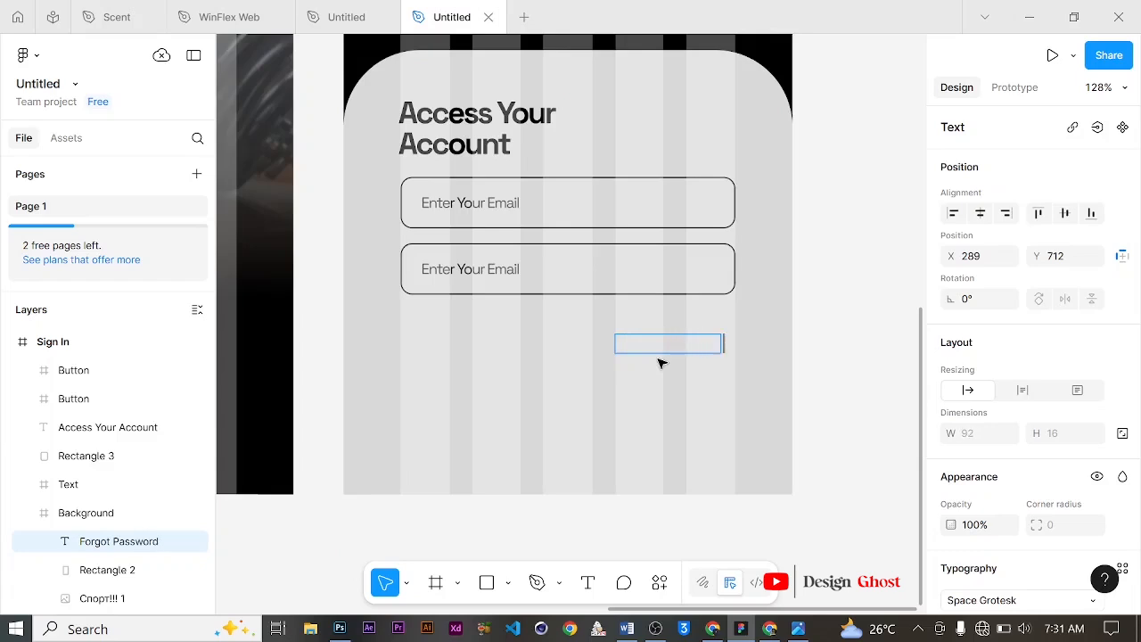
pyautogui.write('?')
pyautogui.press('Escape')
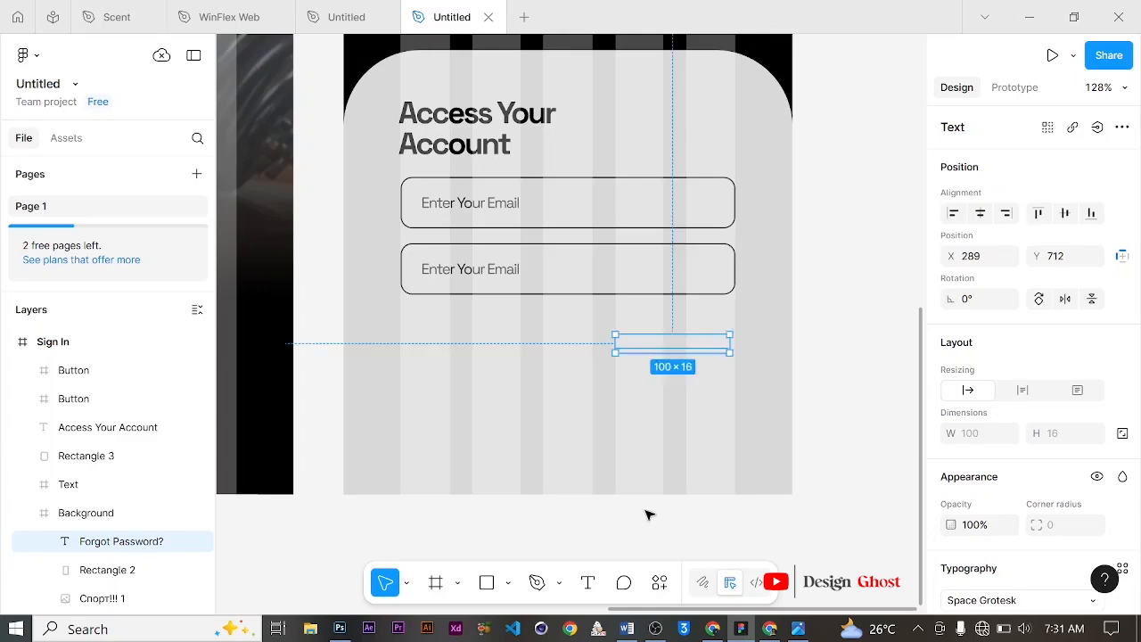
# Step: Move the Forgot Password? text layer into the Sign In frame and nudge it up under the second field
pyautogui.moveTo(157, 544); pyautogui.dragTo(144, 353)
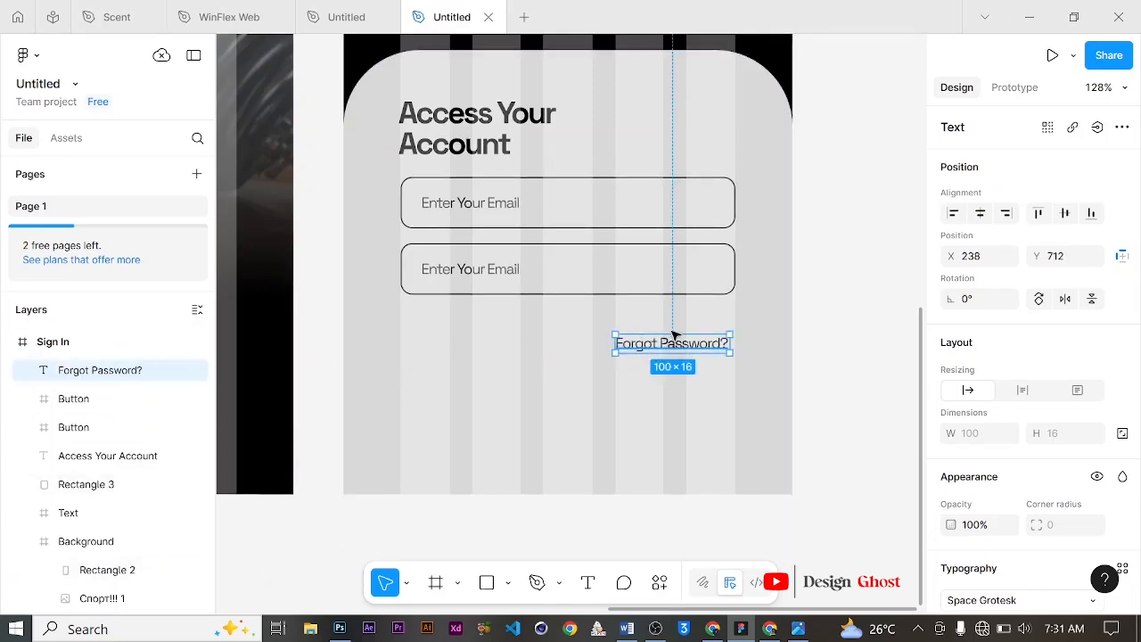
pyautogui.moveTo(675, 334); pyautogui.dragTo(674, 318)
# Step: Set the Forgot Password? text's weight to Bold and align its right edge with the fields
pyautogui.scroll(-3, 1025, 435)
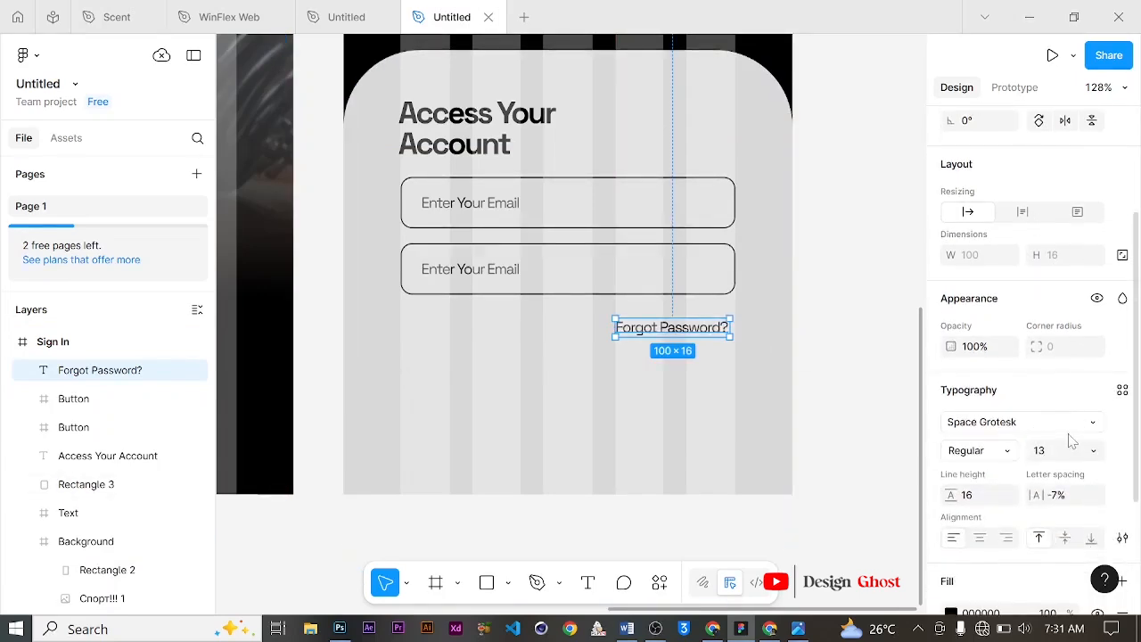
pyautogui.scroll(-2, 1072, 440)
pyautogui.click(1093, 361)
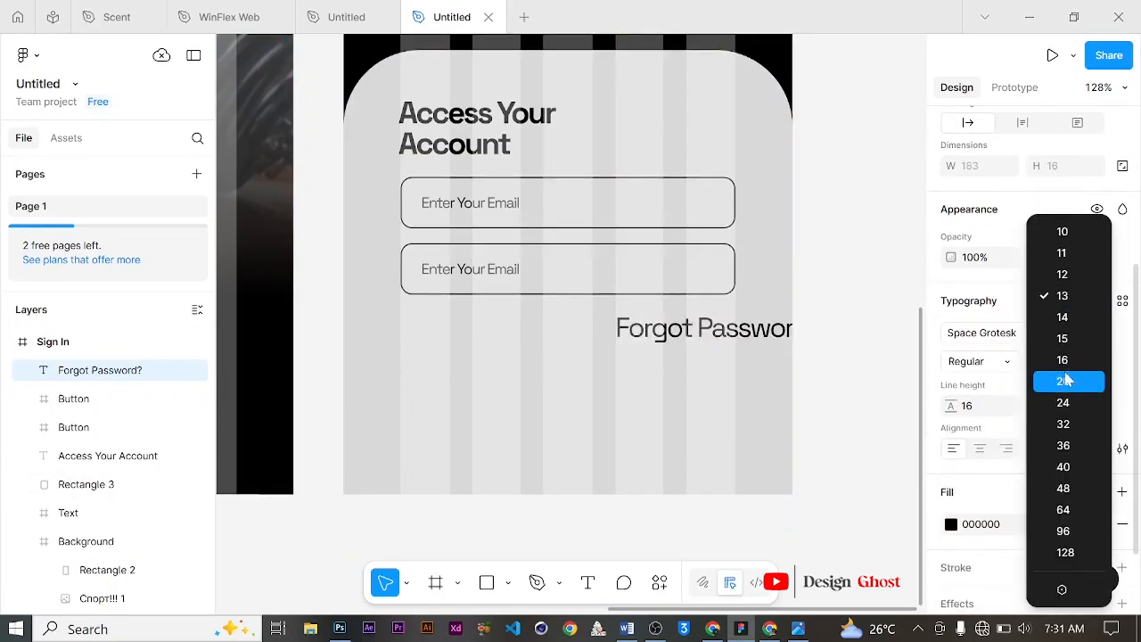
pyautogui.press('Escape')
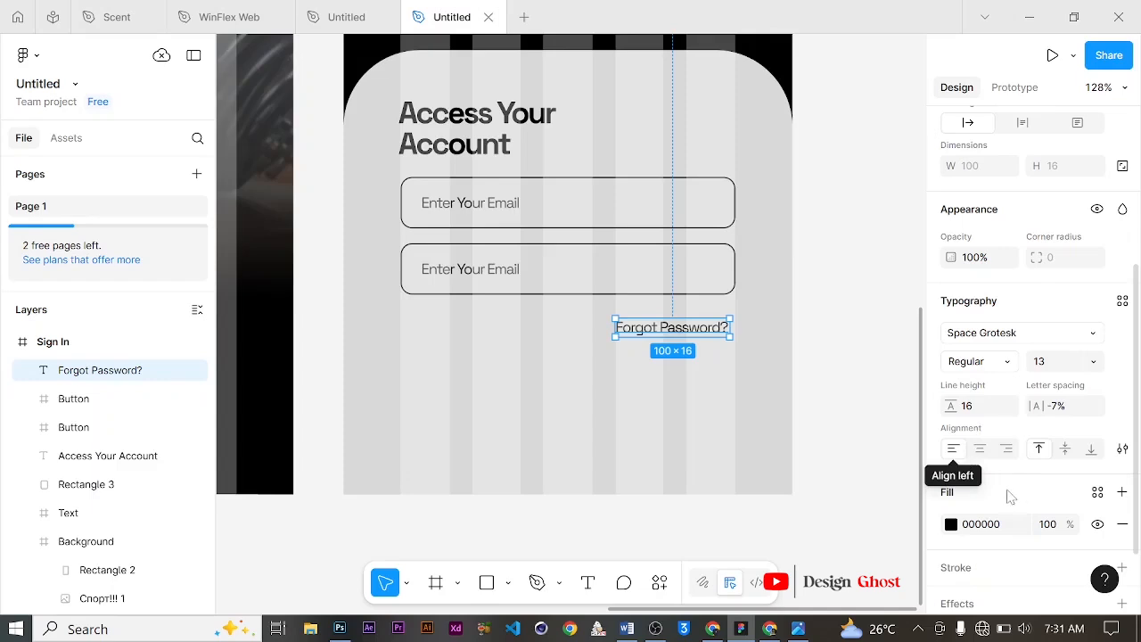
pyautogui.click(990, 362)
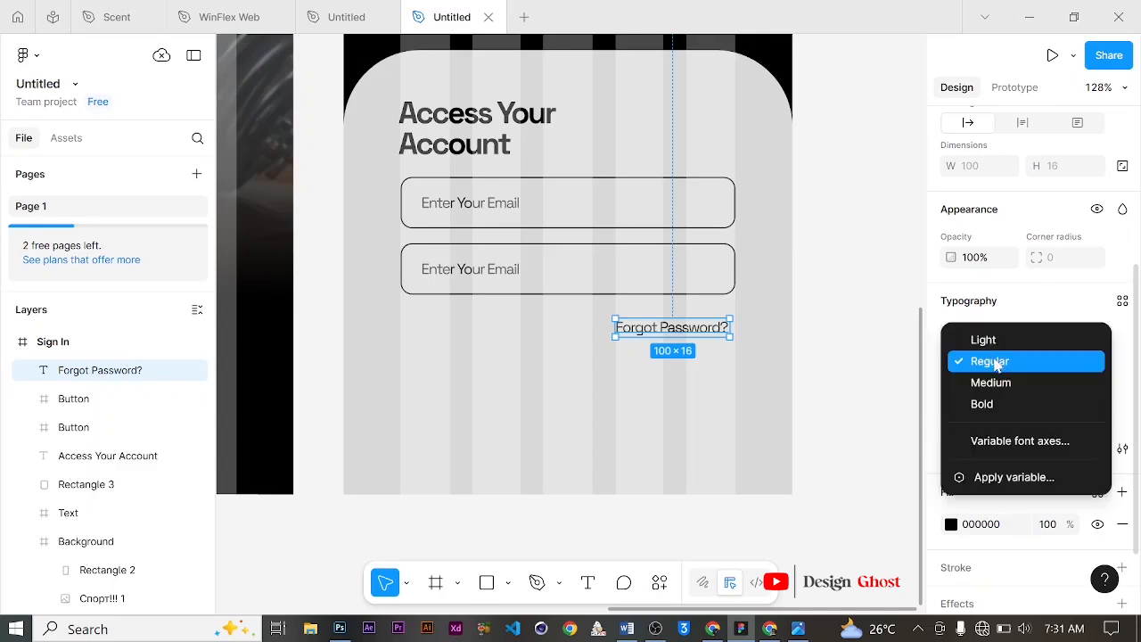
pyautogui.click(984, 407)
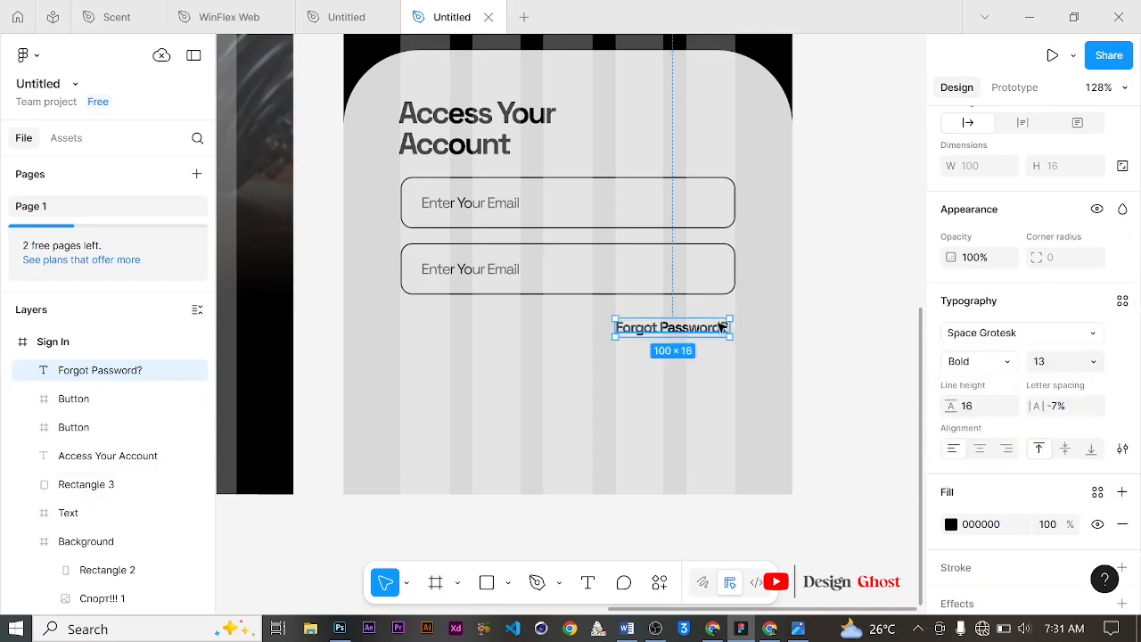
pyautogui.moveTo(722, 327); pyautogui.dragTo(729, 319)
# Step: Duplicate the second field frame and place the copy below the Forgot Password? text
pyautogui.scroll(-3, 504, 335)
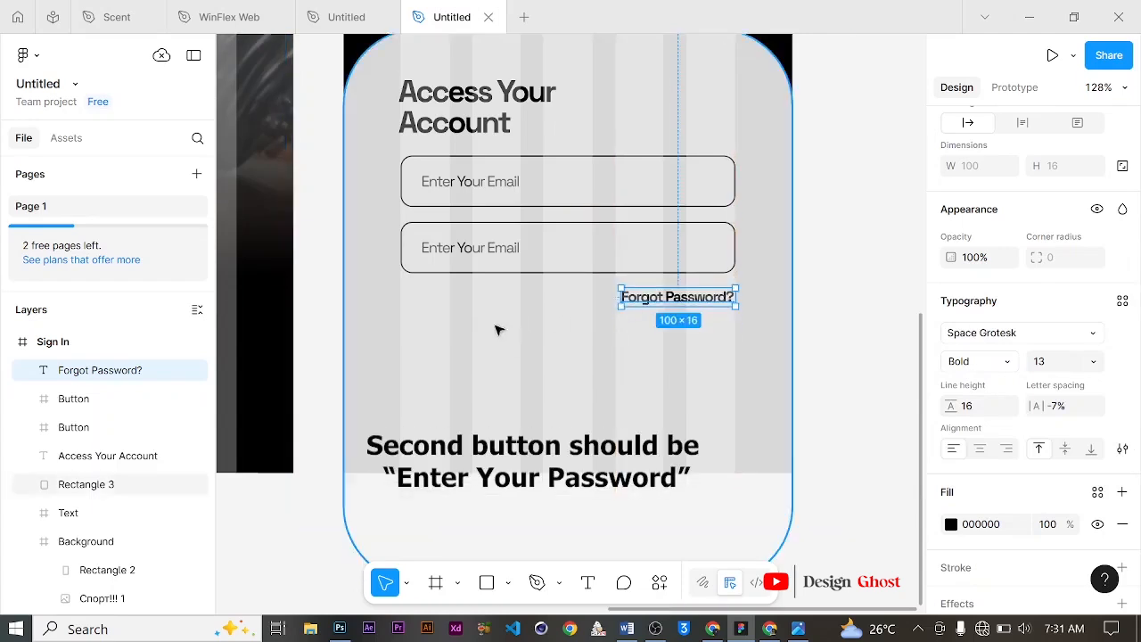
pyautogui.click(499, 246)
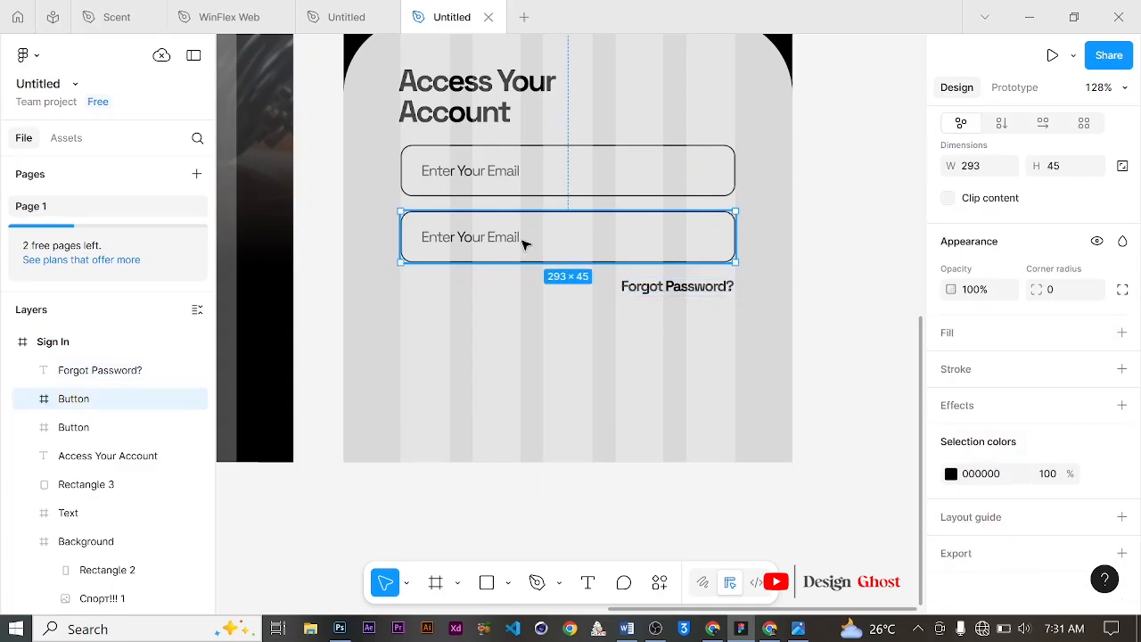
pyautogui.moveTo(552, 247); pyautogui.dragTo(552, 346)
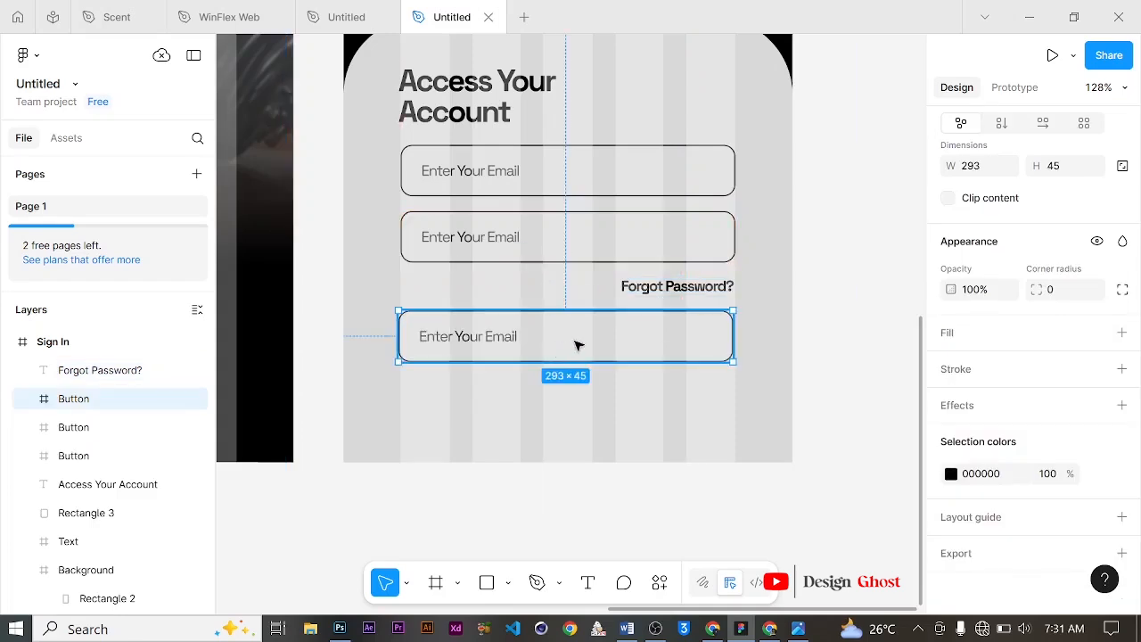
# Step: Change the third field's placeholder text to "Sign In"
pyautogui.scroll(-1, 542, 336)
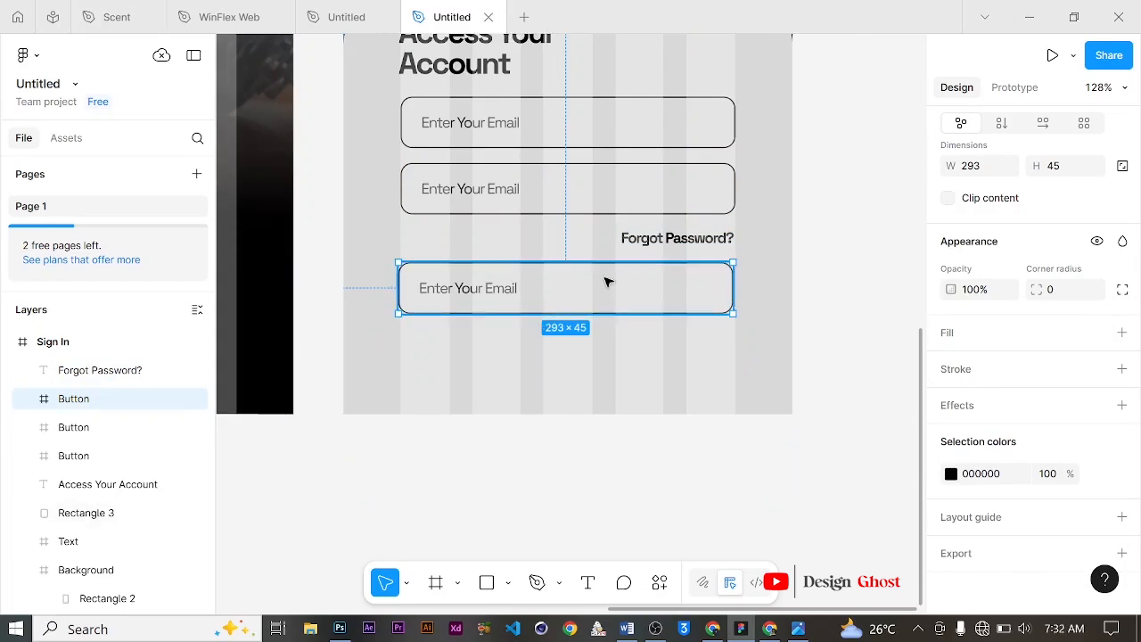
pyautogui.scroll(-1, 570, 276)
pyautogui.doubleClick(517, 267)
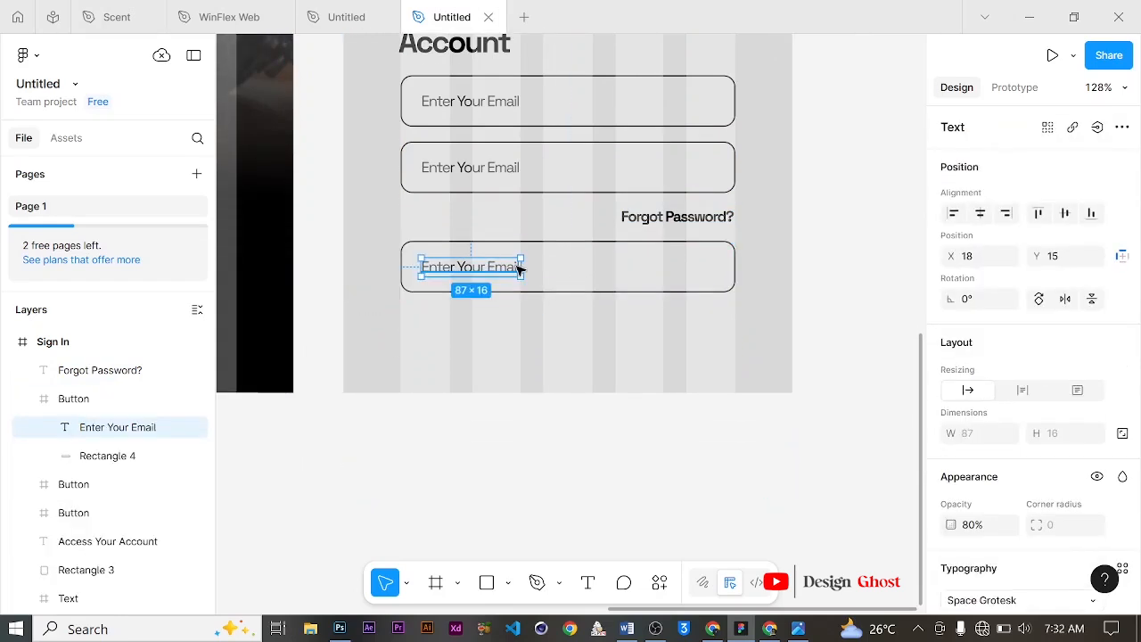
pyautogui.press('Return')
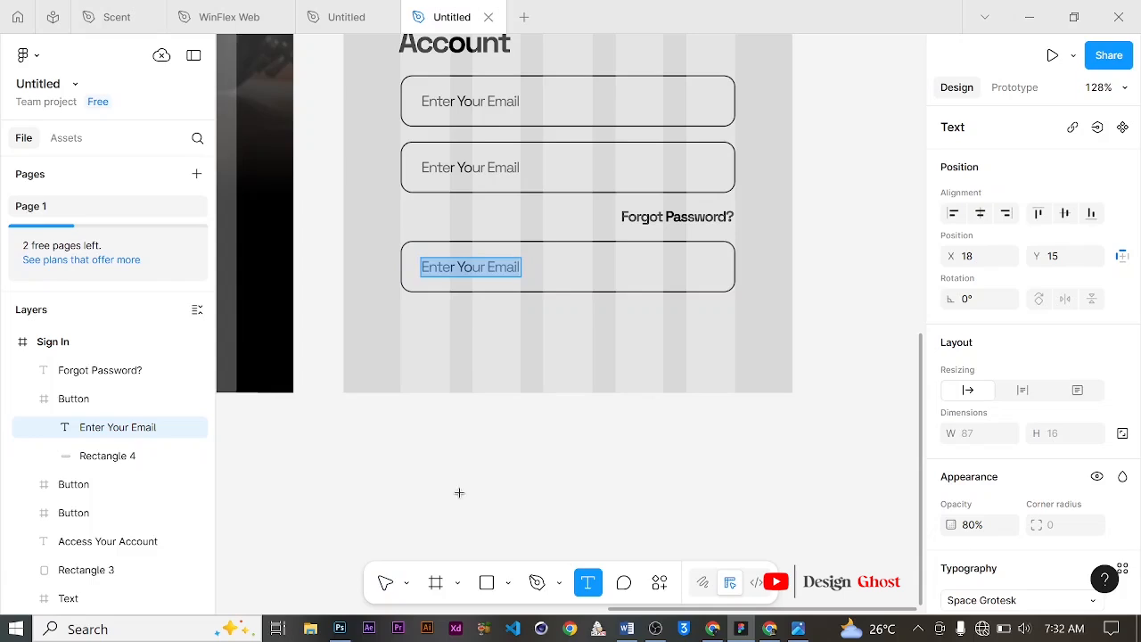
pyautogui.write('Sign In')
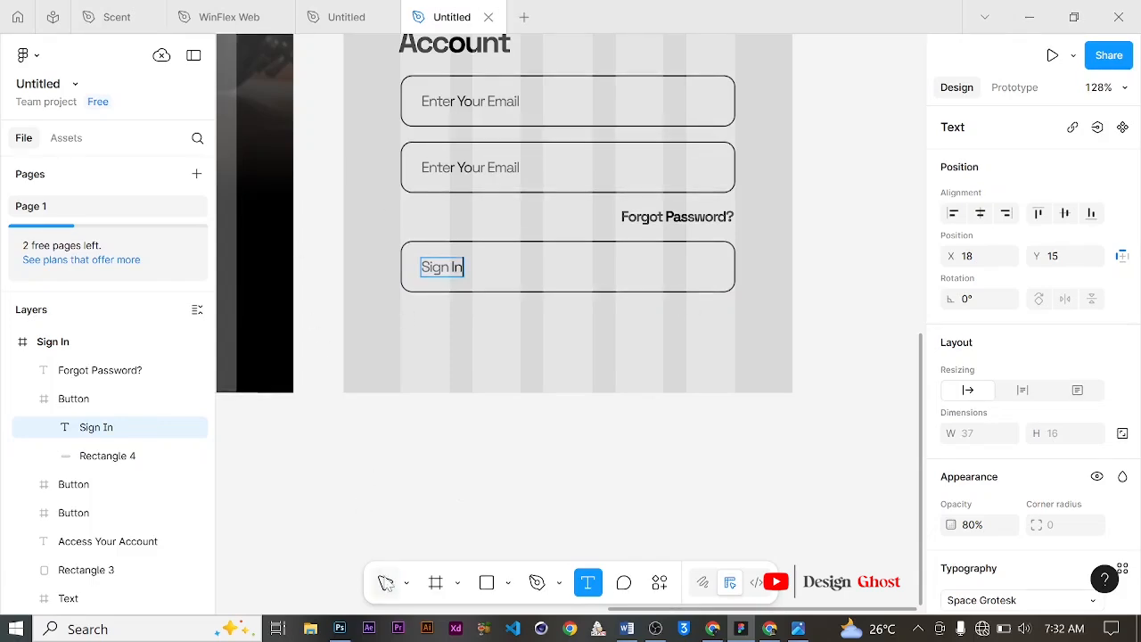
pyautogui.click(385, 582)
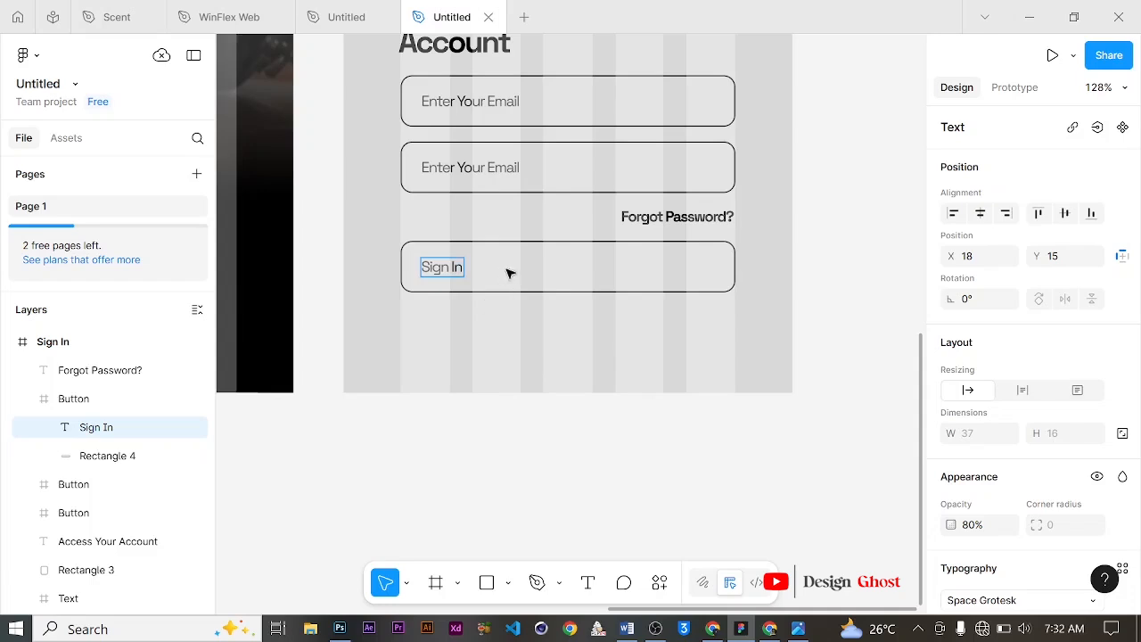
# Step: Enable the Sign In button rectangle's fill and set it to black 000000
pyautogui.click(135, 456)
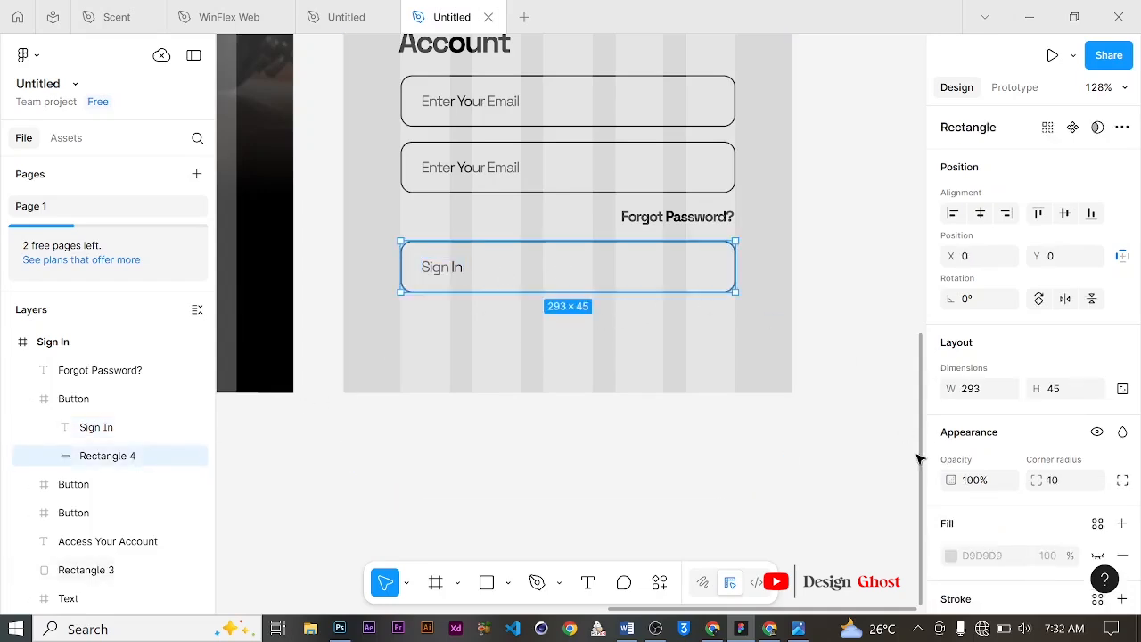
pyautogui.scroll(-2, 1034, 464)
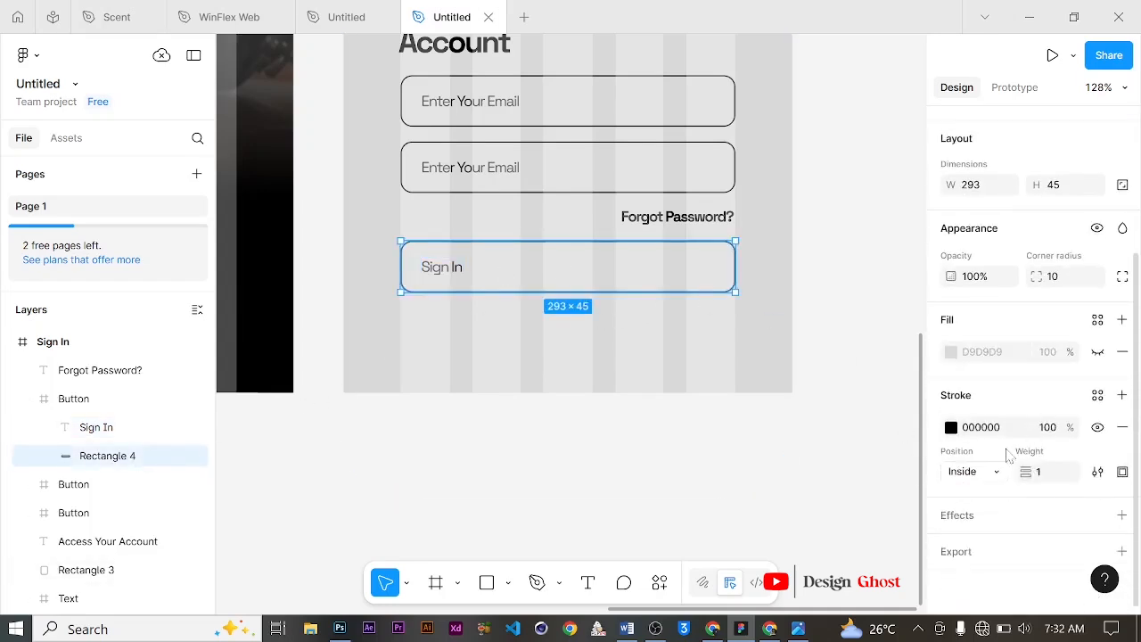
pyautogui.click(1096, 355)
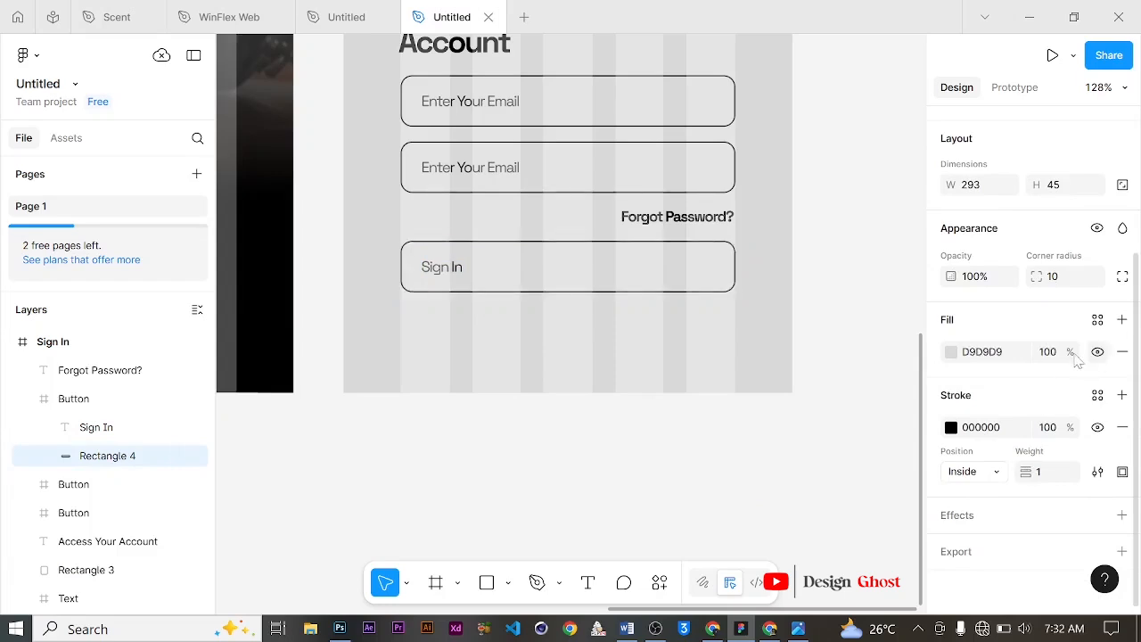
pyautogui.click(951, 351)
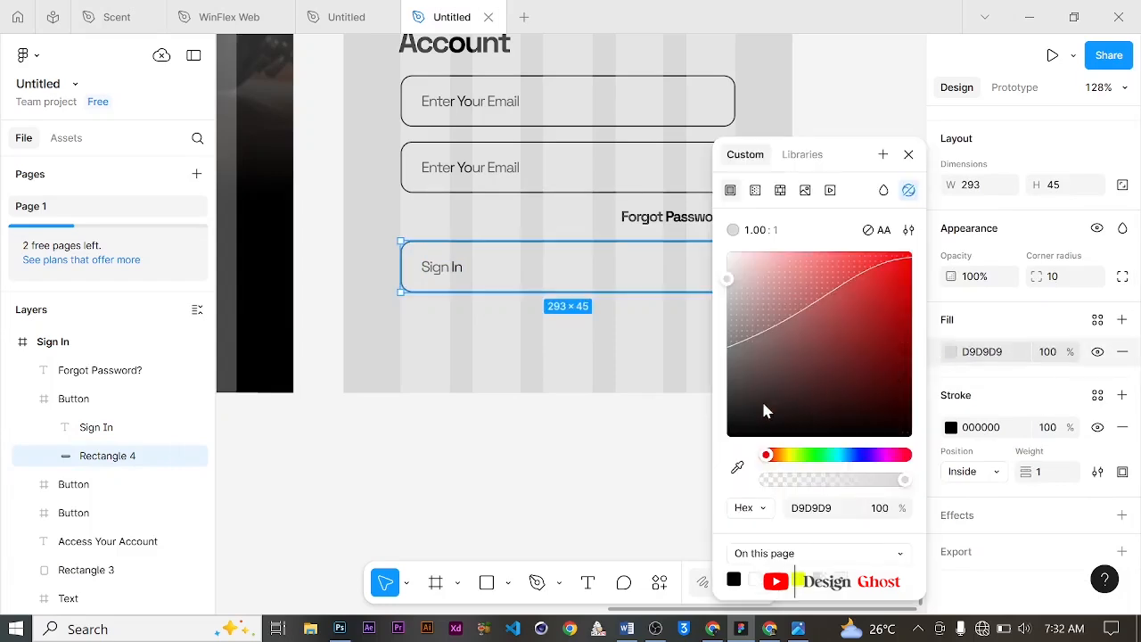
pyautogui.moveTo(761, 407); pyautogui.dragTo(675, 471)
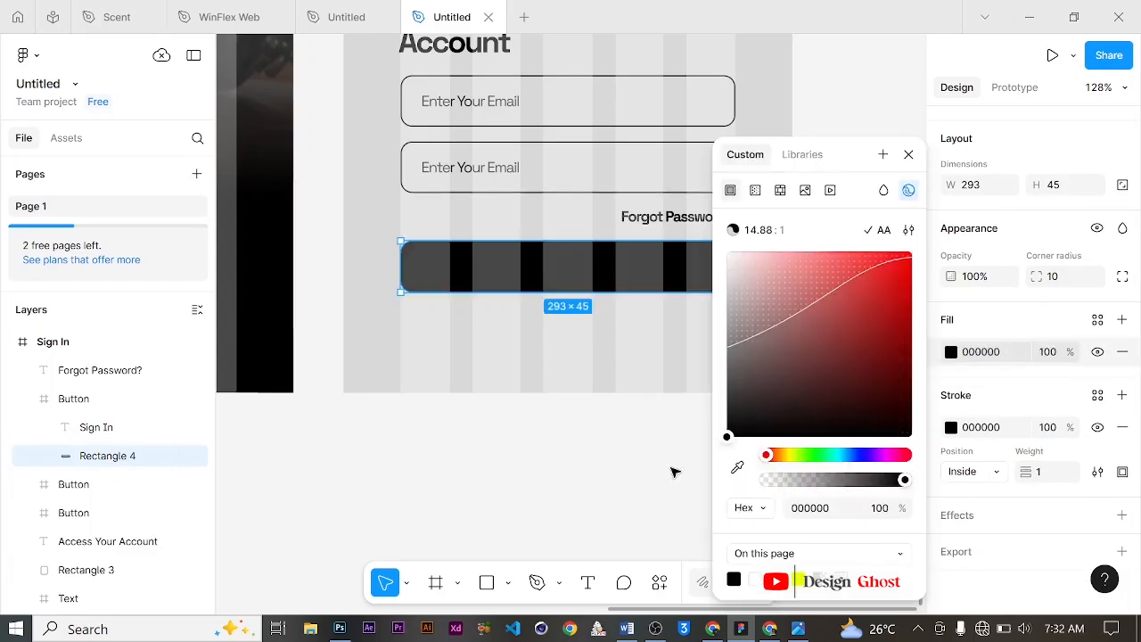
# Step: Set the Sign In label's text fill to white FFFFFF
pyautogui.click(99, 429)
pyautogui.scroll(-2, 981, 453)
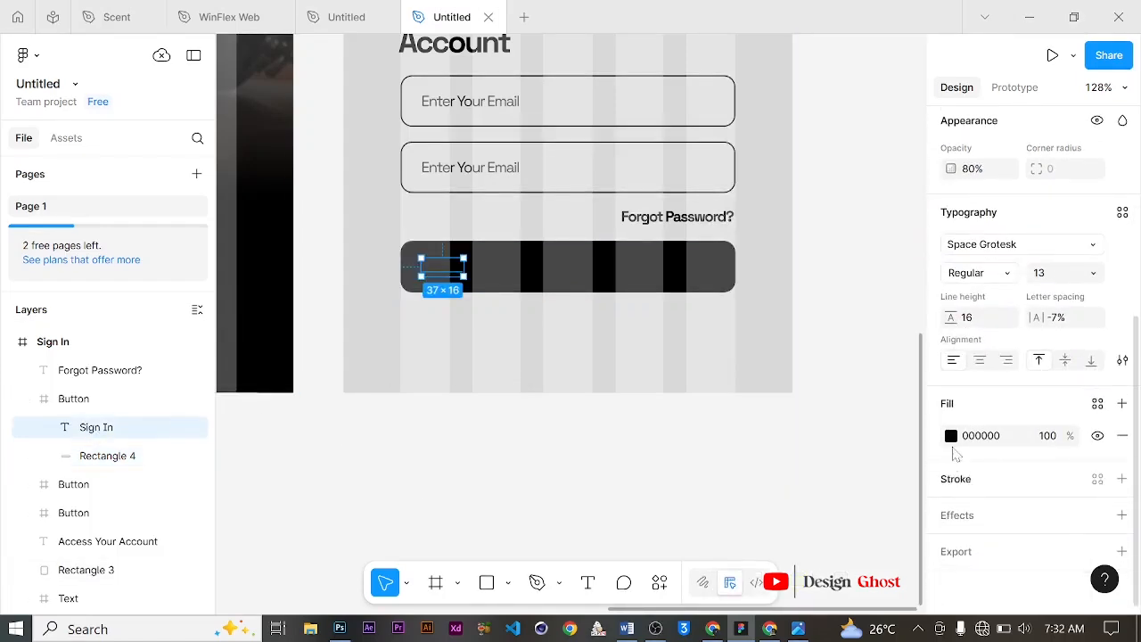
pyautogui.click(950, 436)
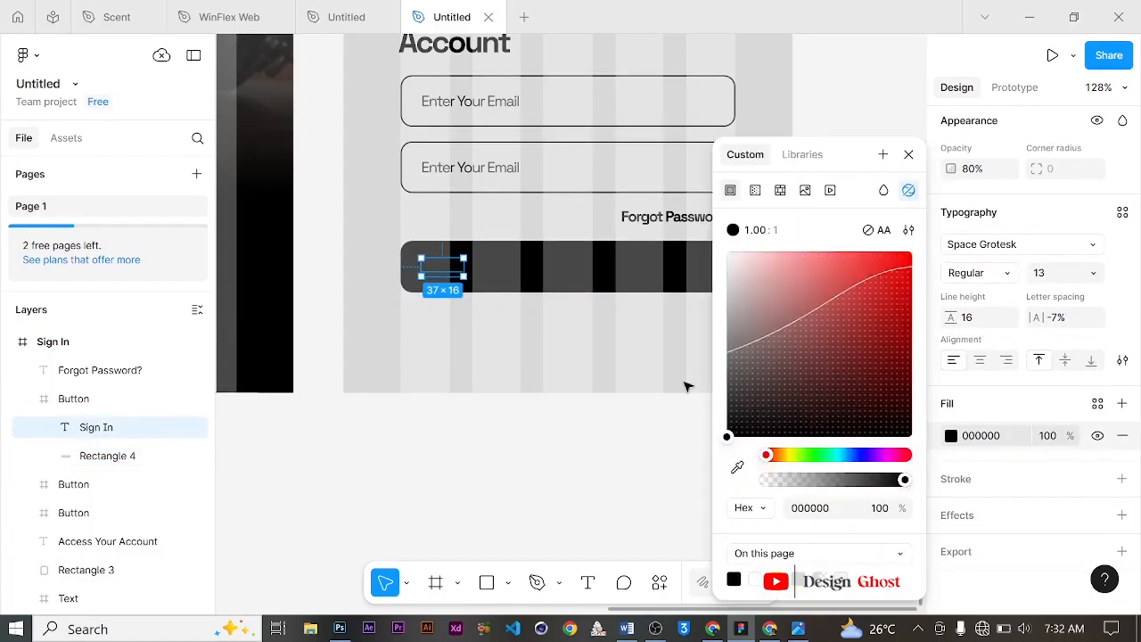
pyautogui.moveTo(746, 279); pyautogui.dragTo(674, 221)
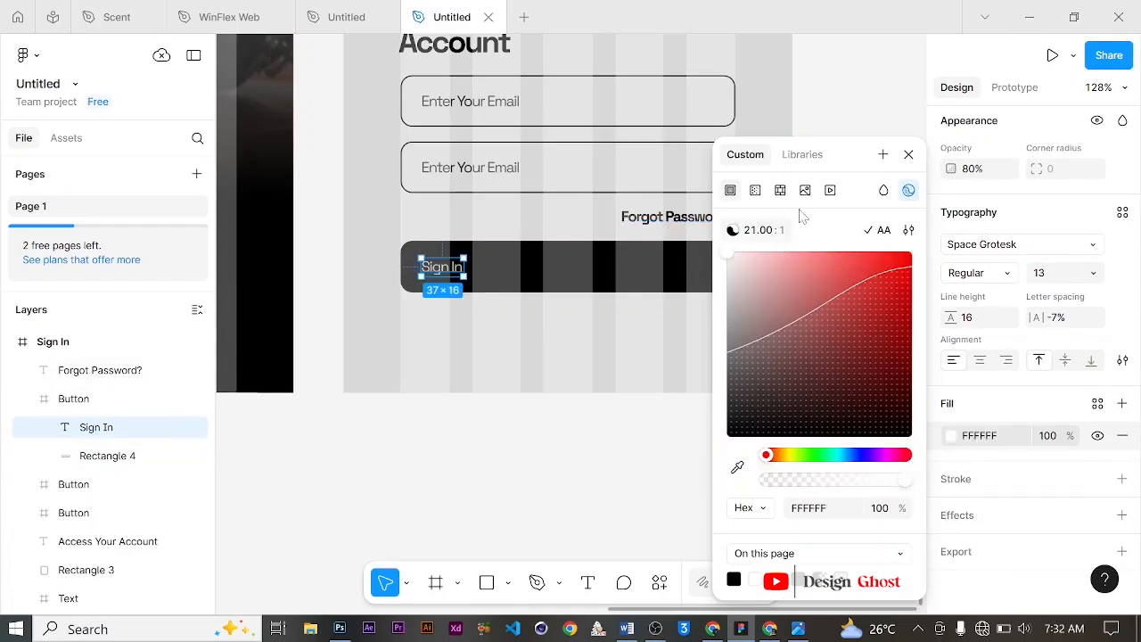
pyautogui.click(909, 155)
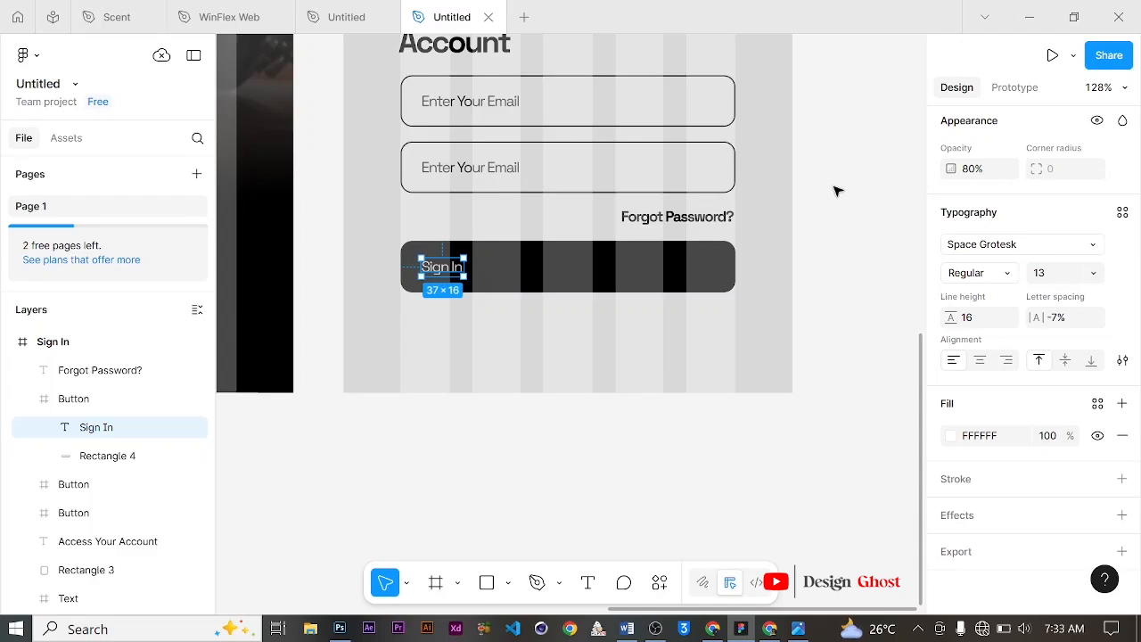
# Step: Switch to the browser to check the Typescale type scale page, then return to the design
pyautogui.scroll(1, 502, 97)
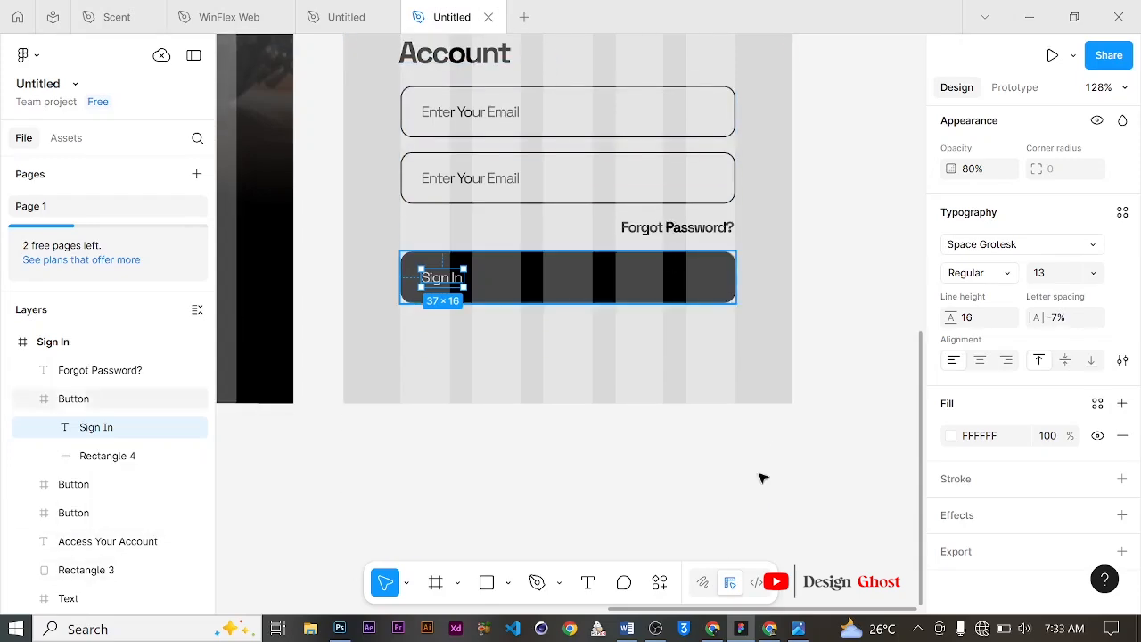
pyautogui.click(771, 629)
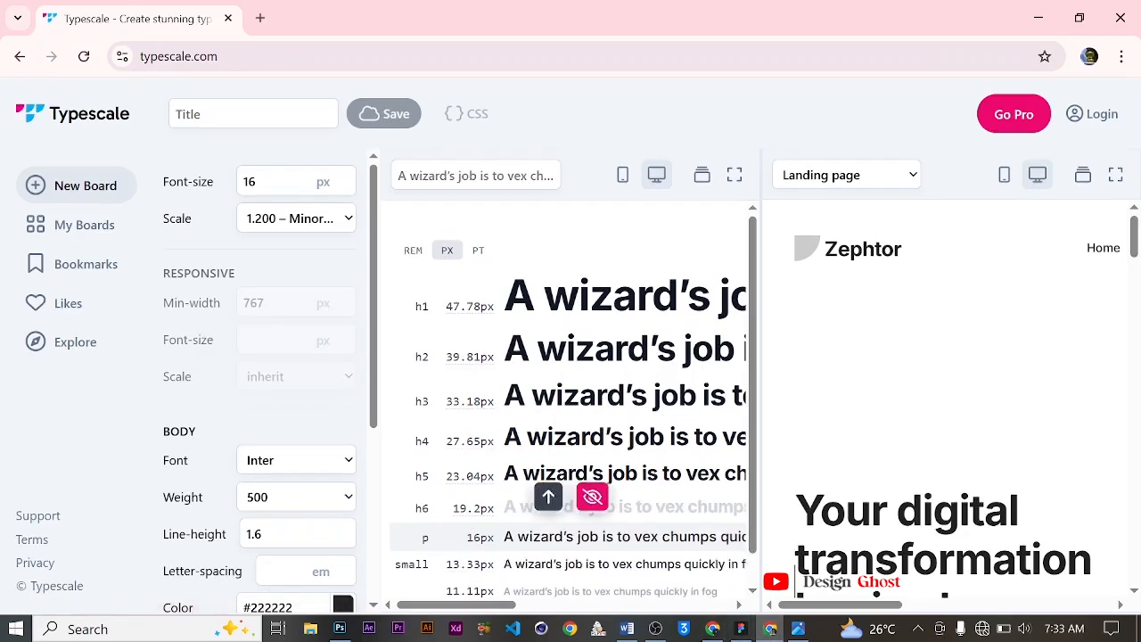
pyautogui.click(1037, 17)
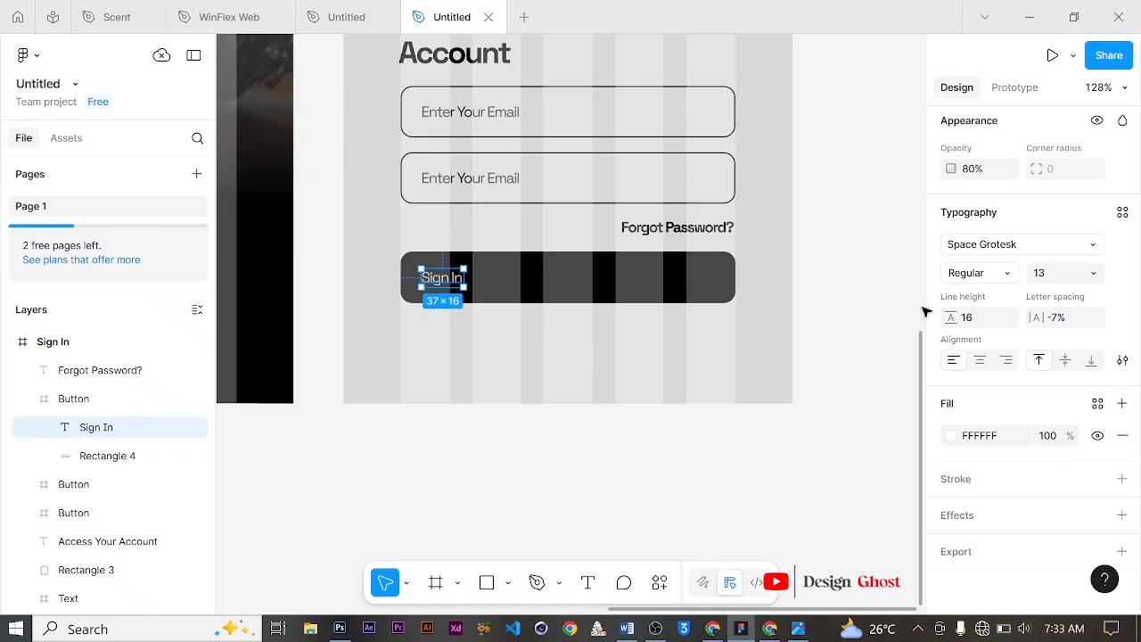
# Step: Set the Sign In button label's font size to 19 and its weight to Bold
pyautogui.click(1091, 273)
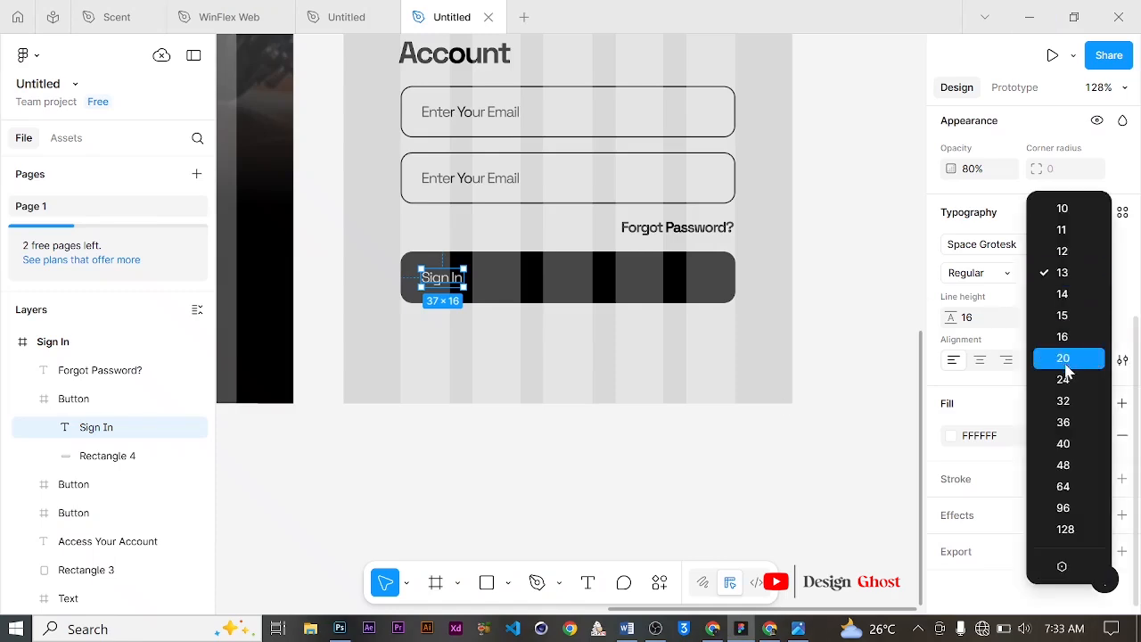
pyautogui.click(1008, 299)
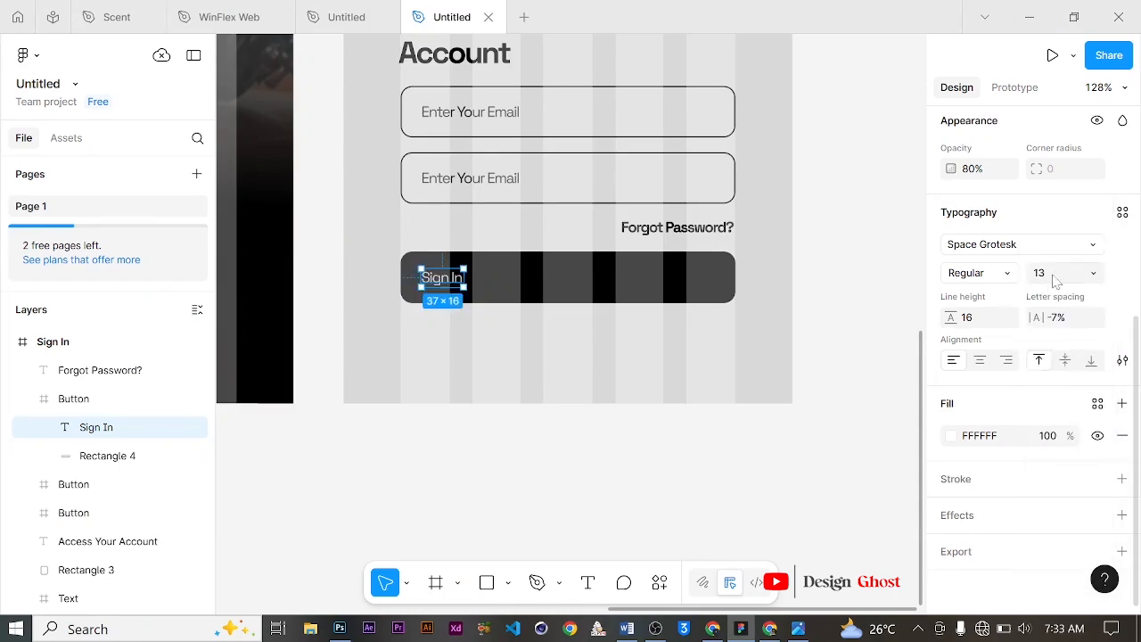
pyautogui.click(1054, 276)
pyautogui.press('Return')
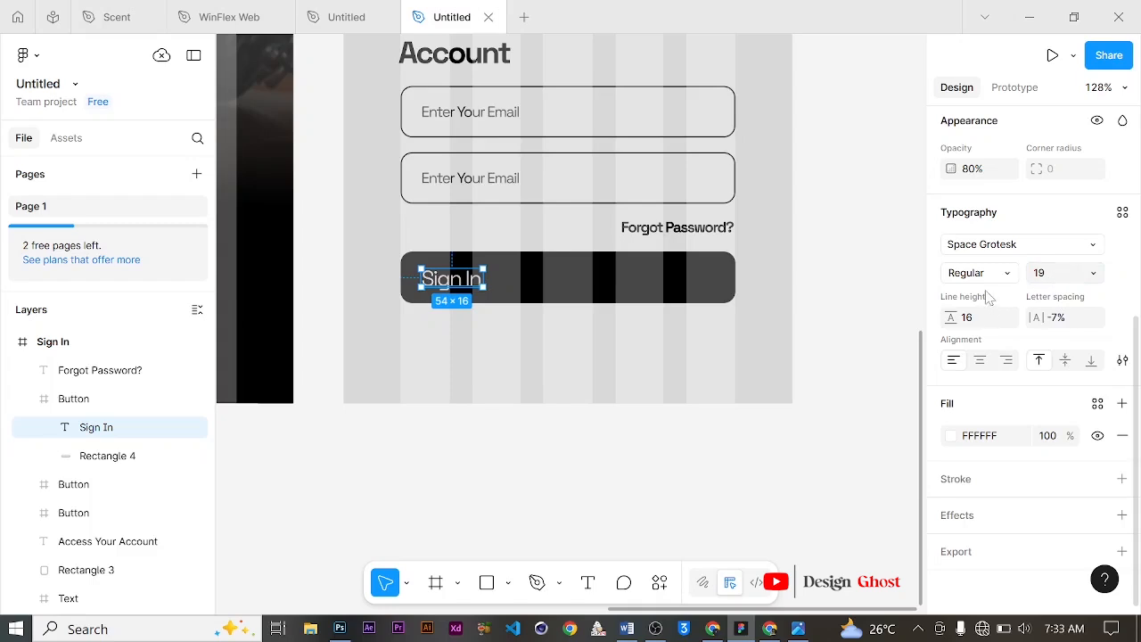
pyautogui.click(1013, 274)
pyautogui.click(1010, 322)
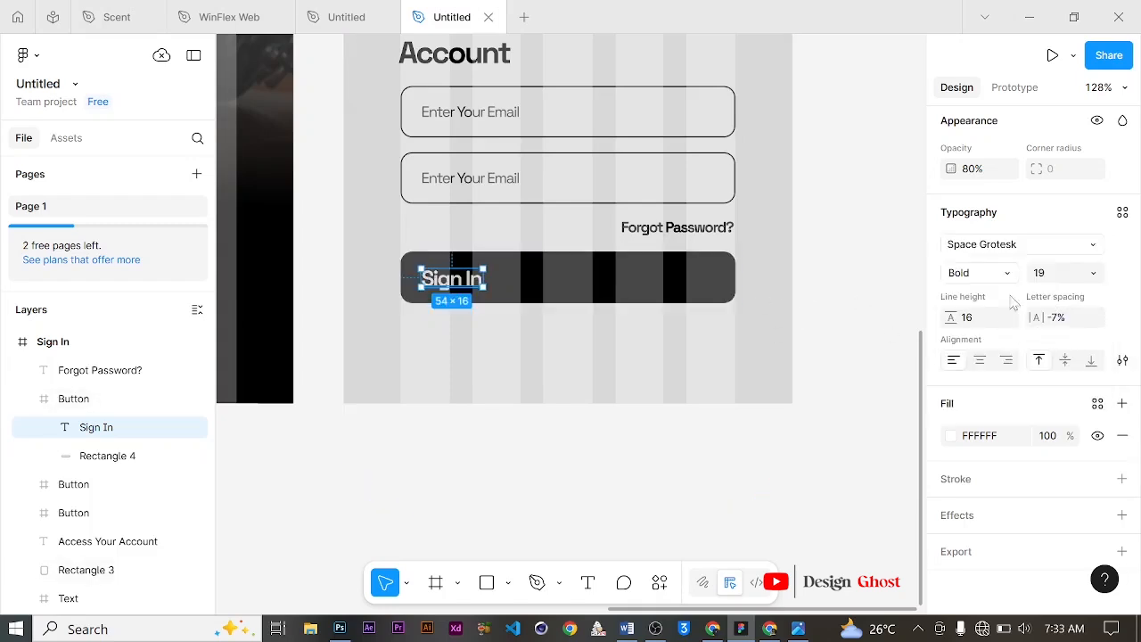
# Step: Create a new text style named H6 from the Sign In label's typography
pyautogui.click(1122, 213)
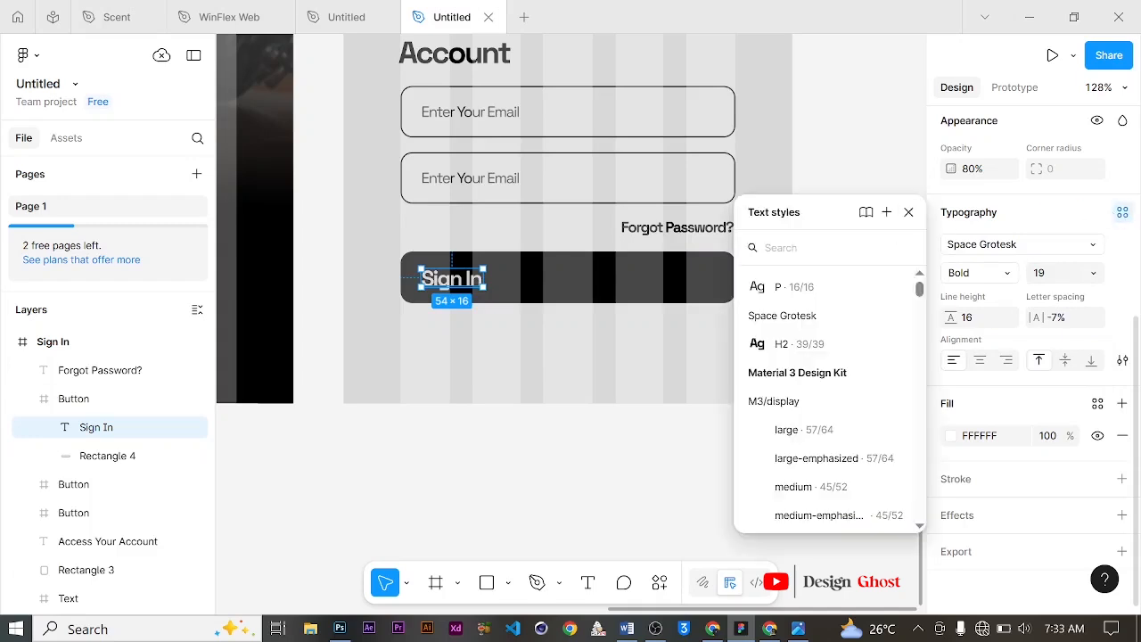
pyautogui.click(886, 213)
pyautogui.write('H6')
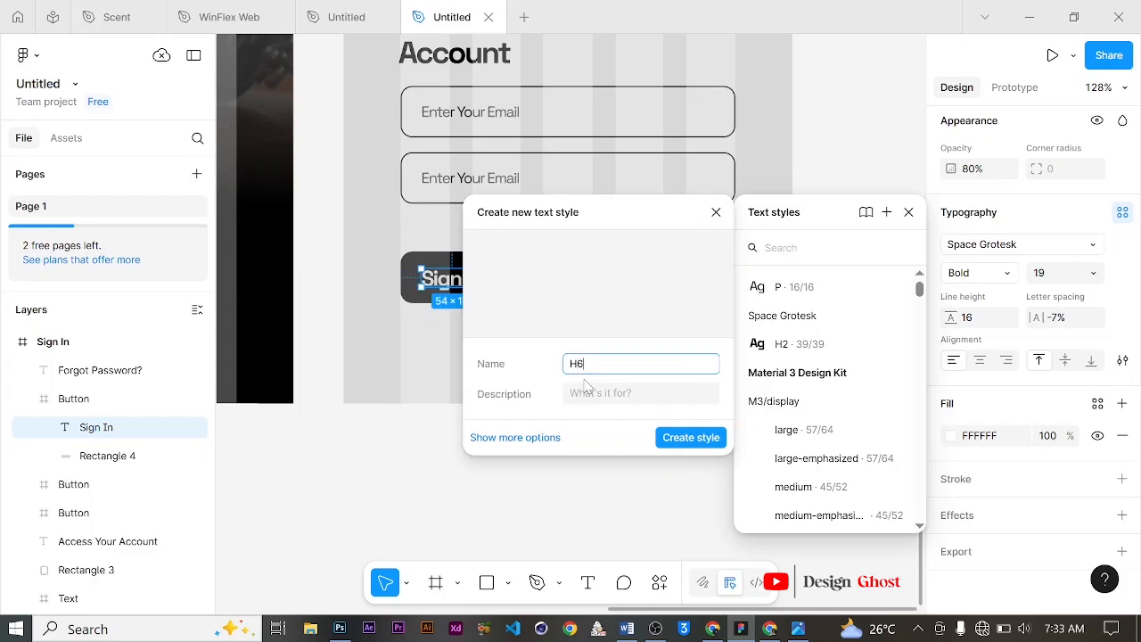
pyautogui.click(691, 438)
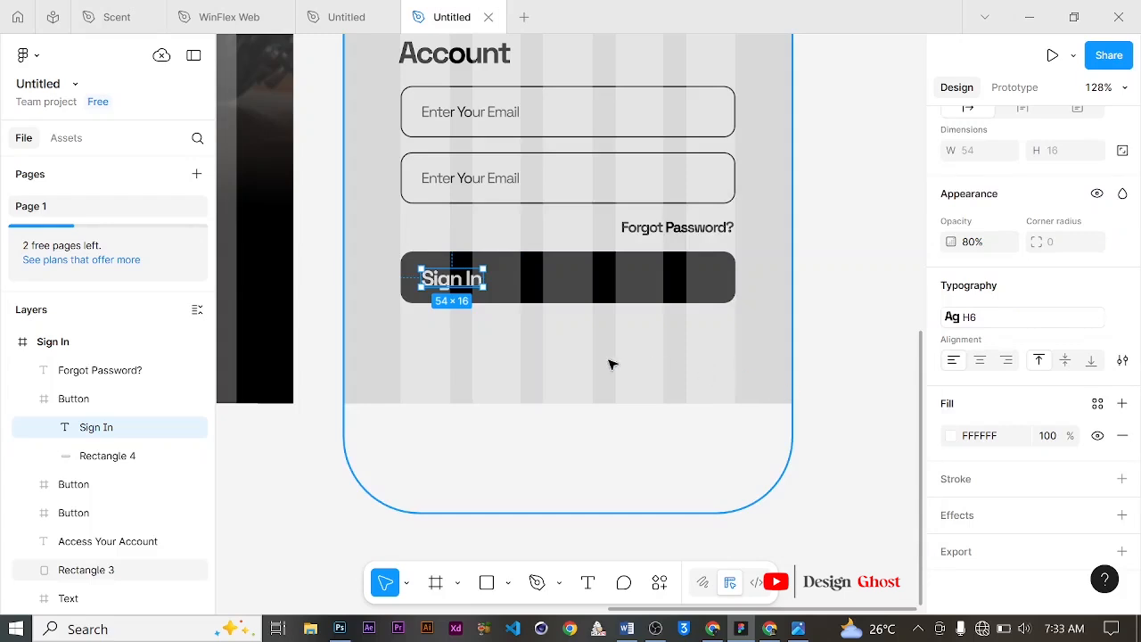
# Step: Select the Sign In label and its button rectangle together and add auto layout to them
pyautogui.press('Escape')
pyautogui.click(120, 430)
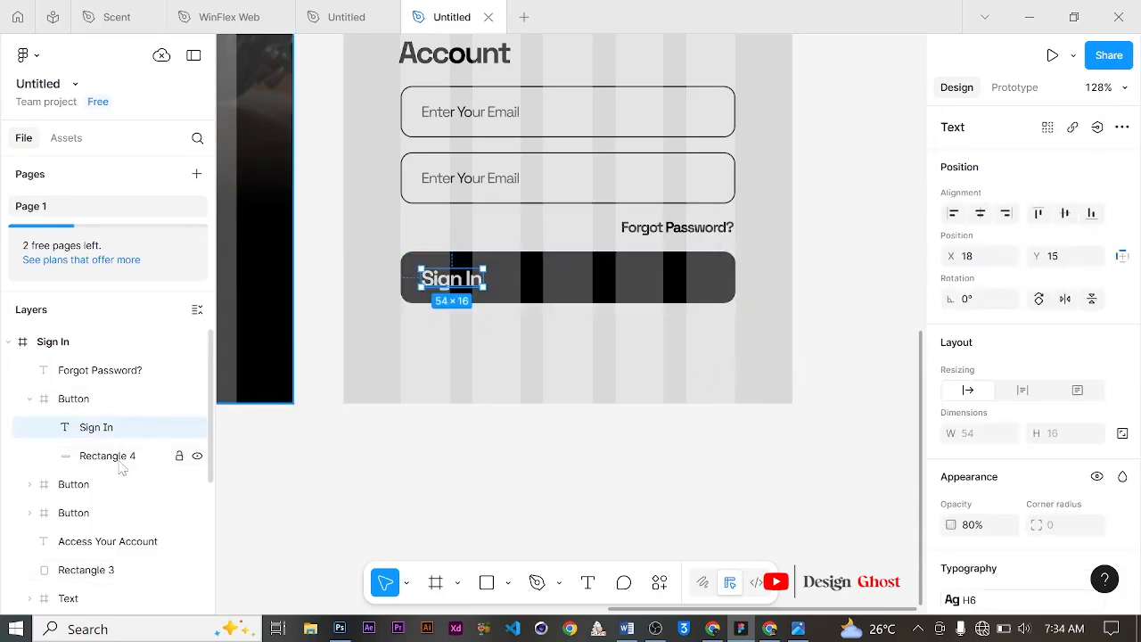
pyautogui.keyDown('shift'); pyautogui.click(121, 465); pyautogui.keyUp('shift')
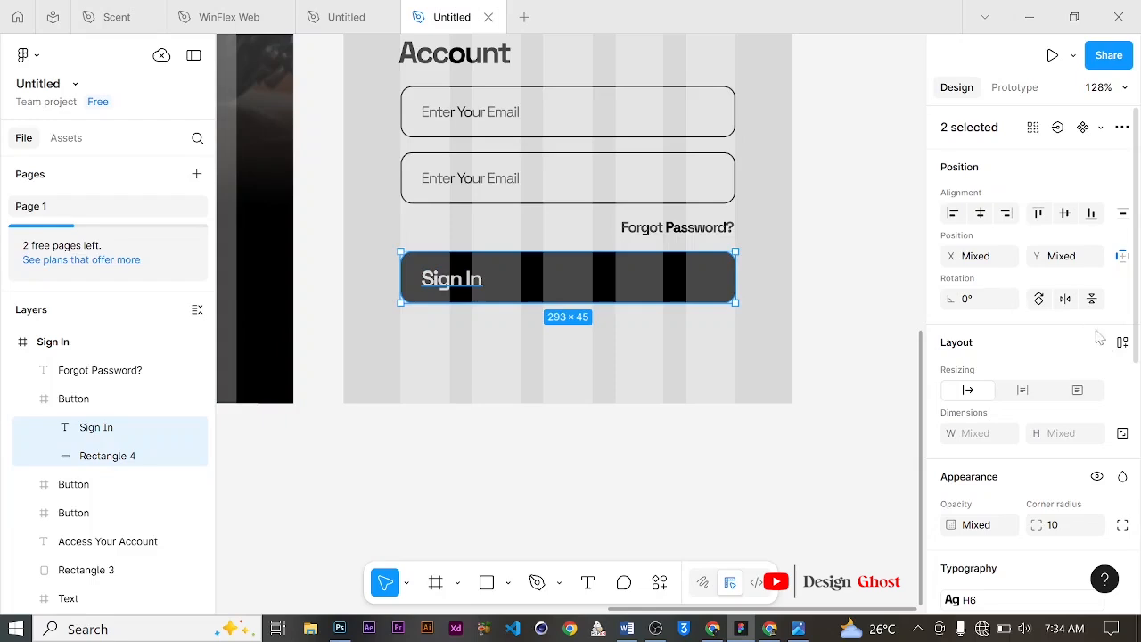
pyautogui.click(1122, 343)
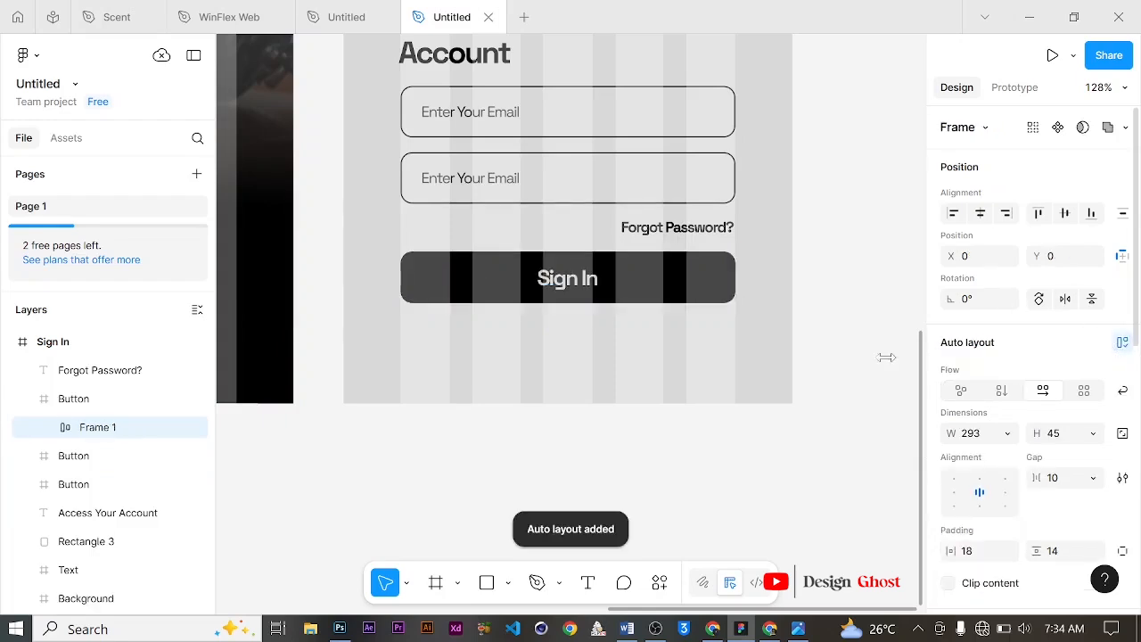
# Step: Examine the Sign In screen and button layout at different zoom levels
pyautogui.scroll(2, 624, 312)
pyautogui.scroll(4, 692, 332)
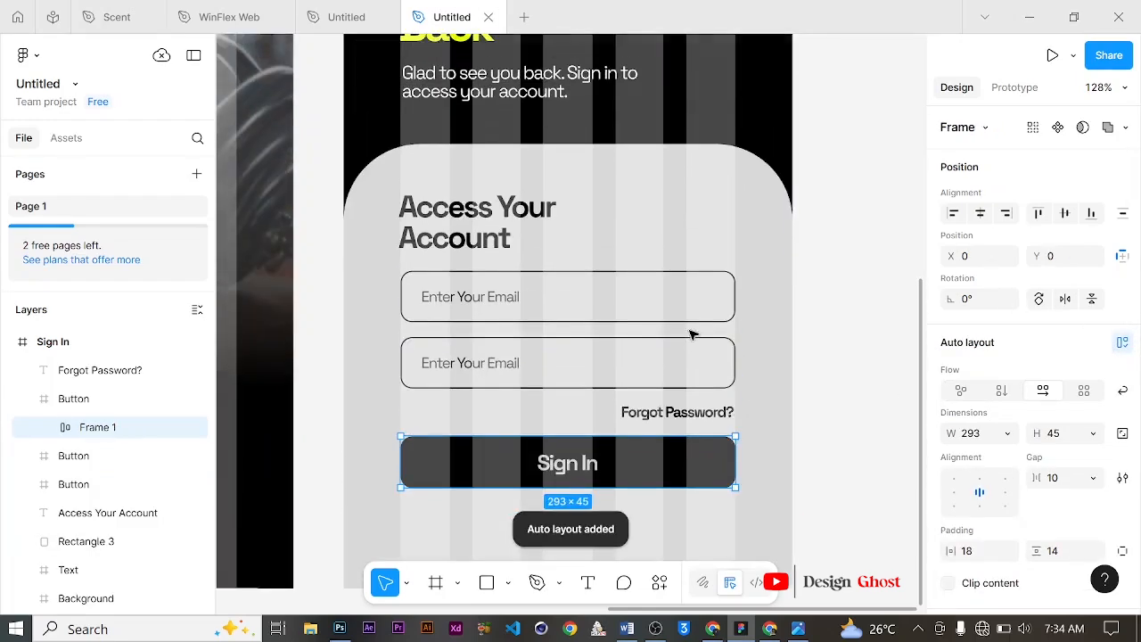
pyautogui.scroll(-4, 692, 332)
pyautogui.scroll(-5, 626, 294)
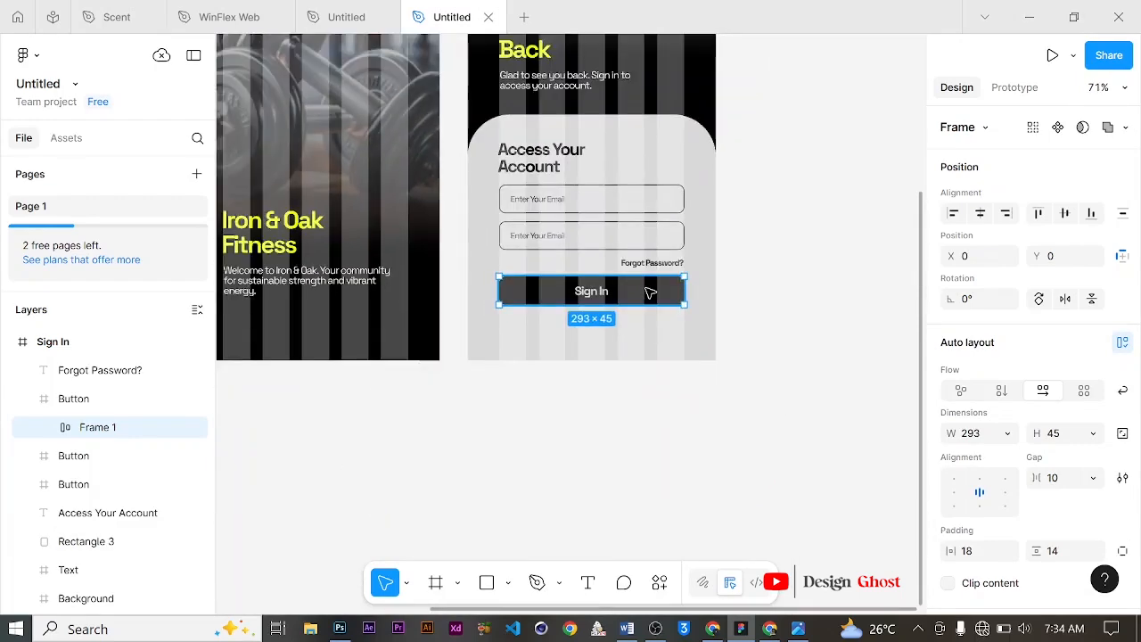
pyautogui.scroll(3, 650, 287)
pyautogui.scroll(-1, 649, 288)
pyautogui.scroll(3, 650, 288)
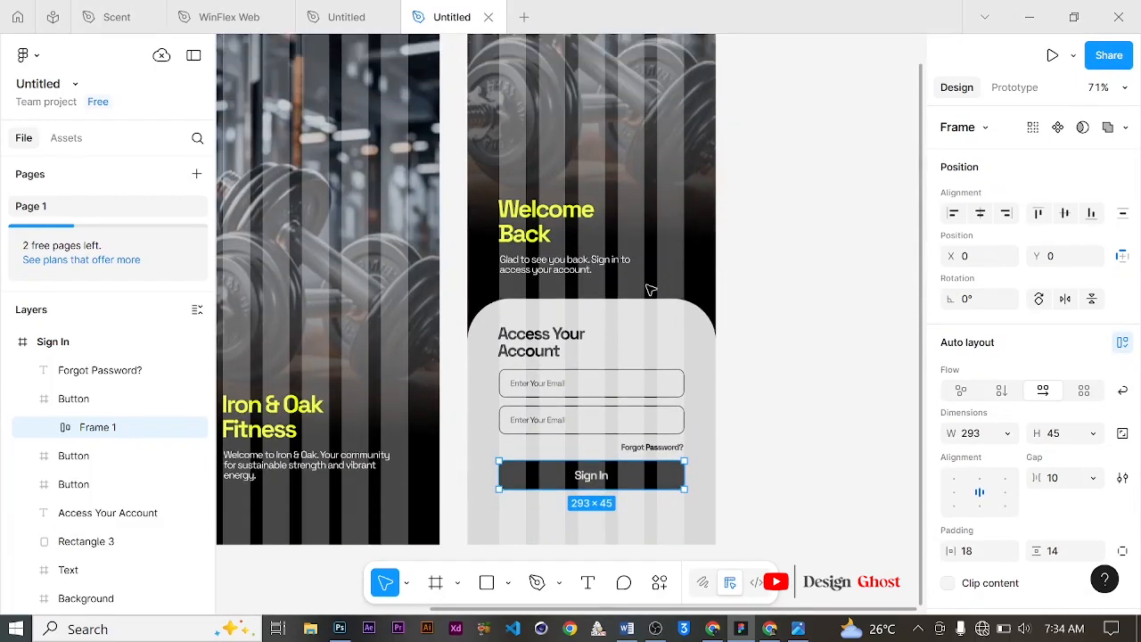
pyautogui.scroll(-1, 650, 288)
pyautogui.scroll(1, 650, 288)
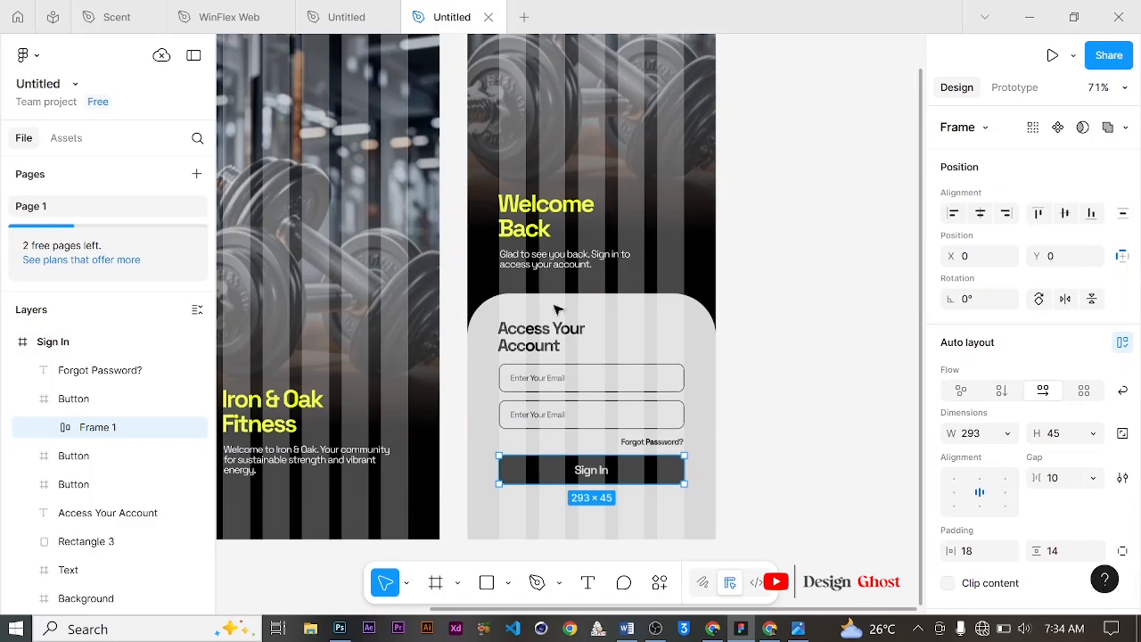
pyautogui.scroll(-3, 125, 378)
# Step: Select the card rectangle, heading, input fields, Forgot Password text and buttons, and nudge them upward
pyautogui.click(126, 380)
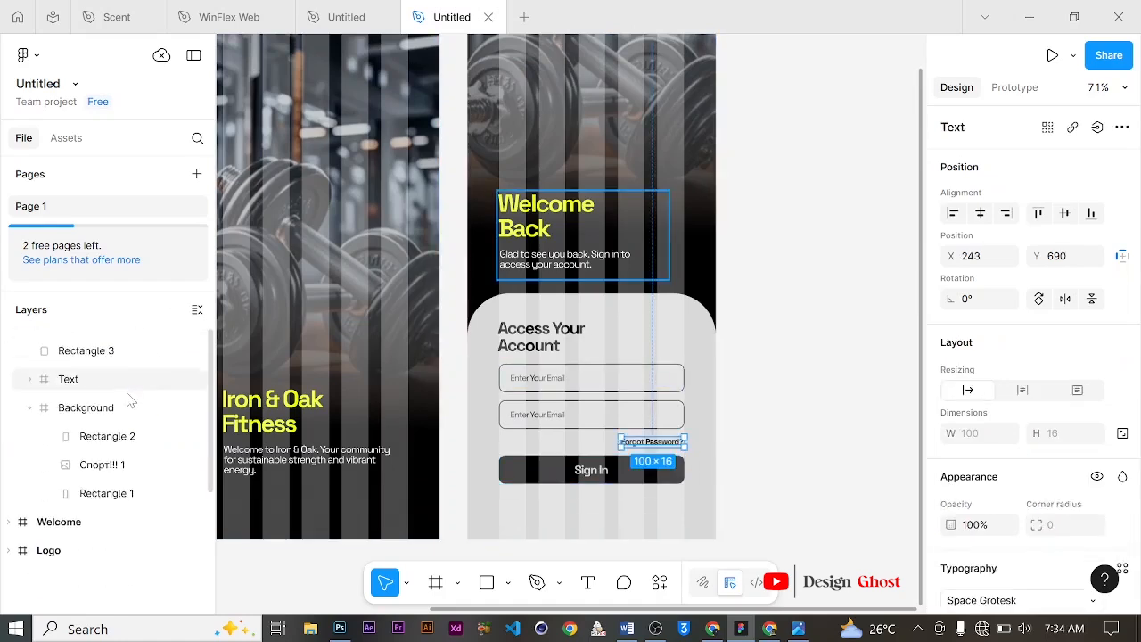
pyautogui.hotkey('ctrl', 'a')
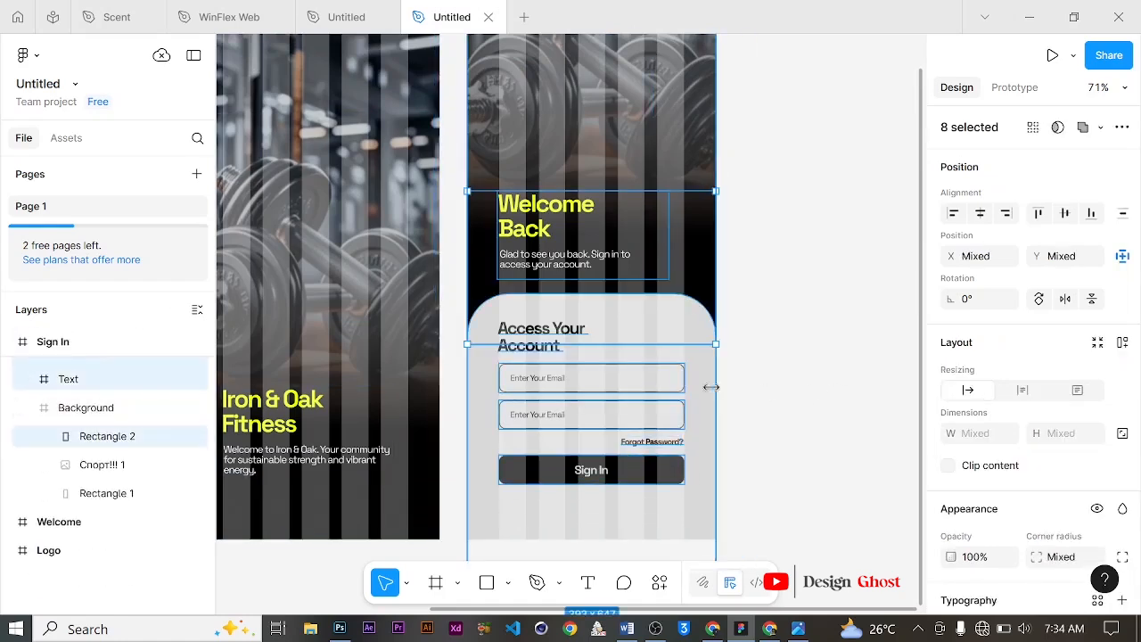
pyautogui.scroll(3, 665, 398)
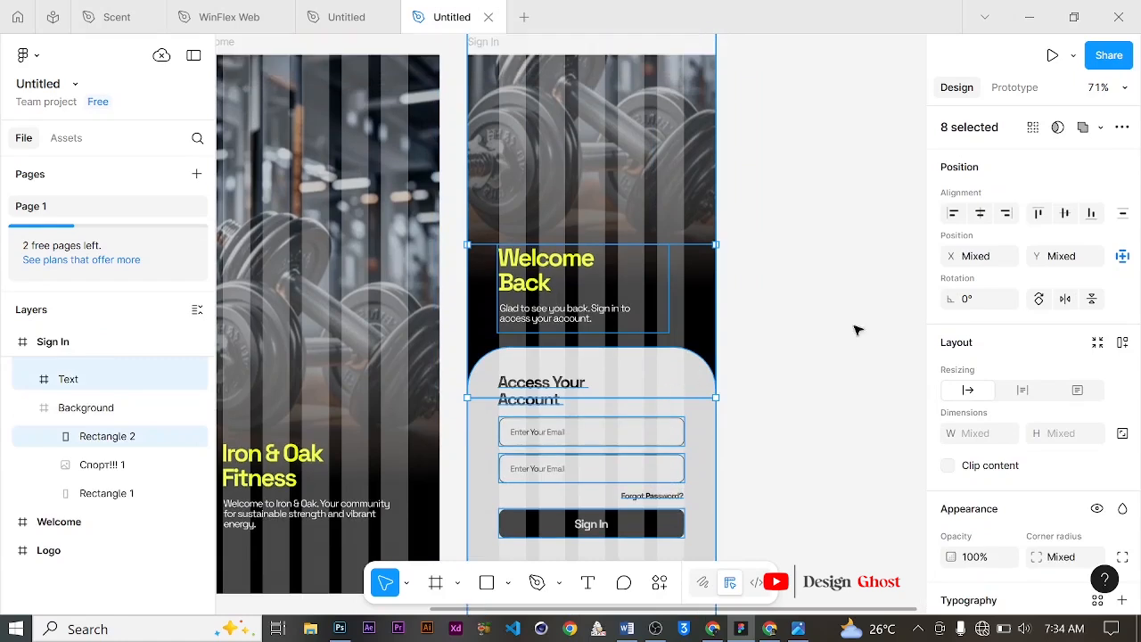
pyautogui.click(894, 322)
pyautogui.click(676, 369)
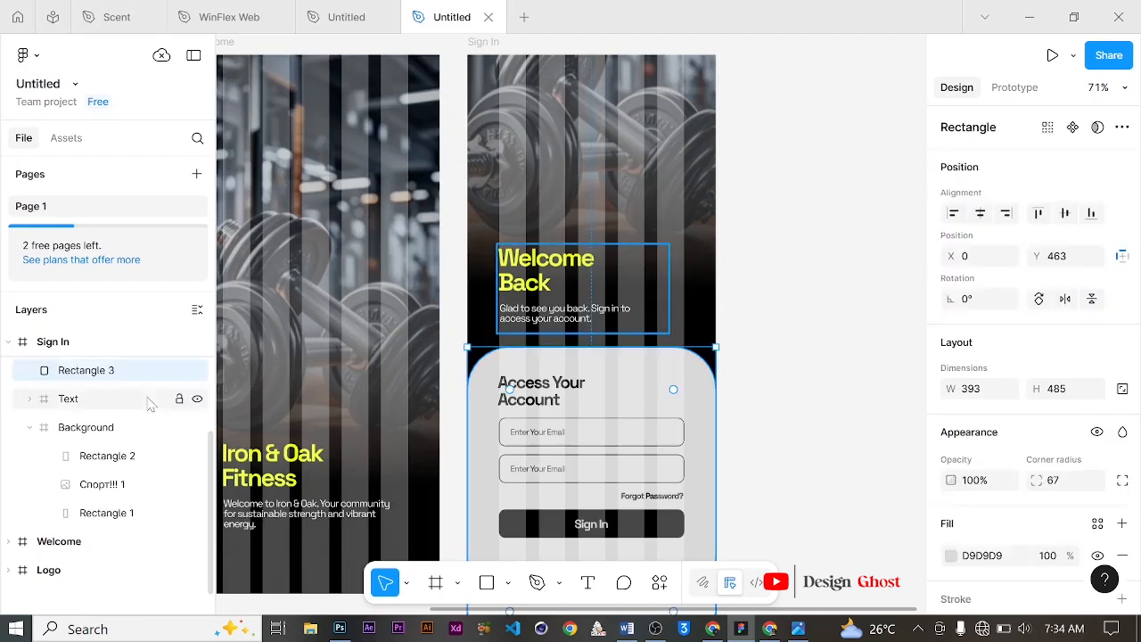
pyautogui.scroll(5, 89, 416)
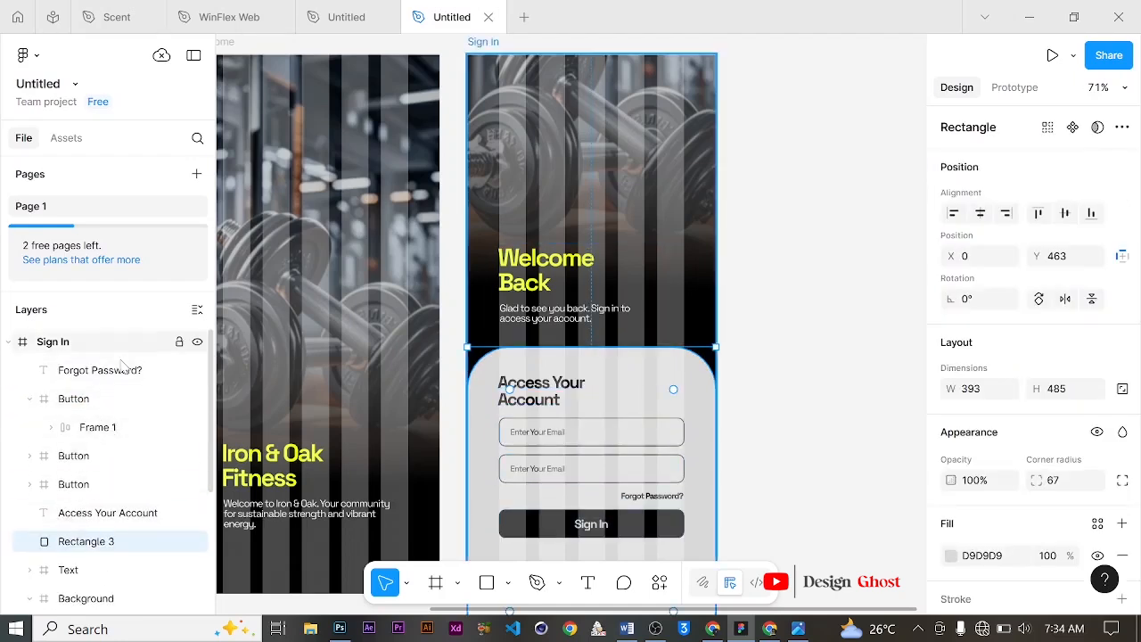
pyautogui.scroll(-4, 596, 407)
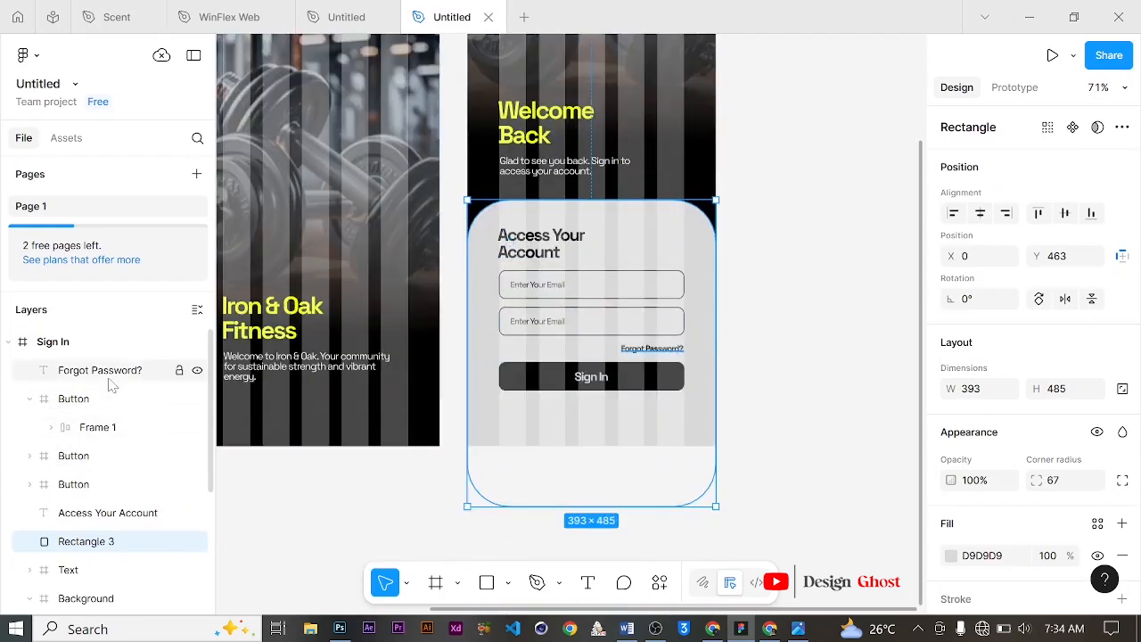
pyautogui.click(29, 399)
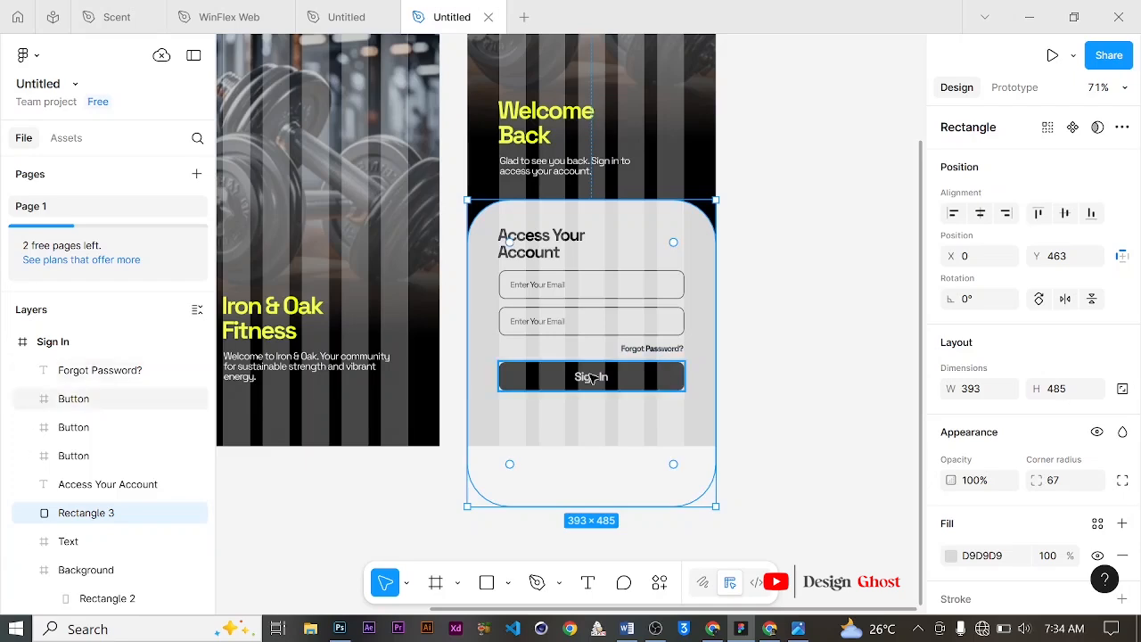
pyautogui.keyDown('shift'); pyautogui.click(102, 379); pyautogui.keyUp('shift')
pyautogui.scroll(2, 553, 348)
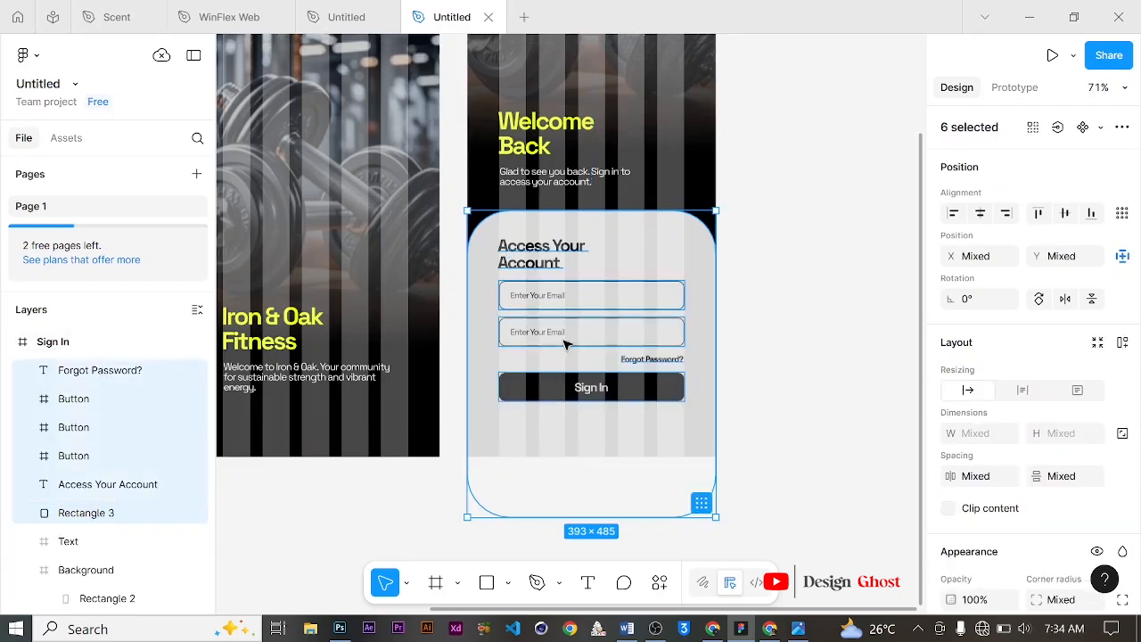
pyautogui.press('Up')
pyautogui.press('Up')
pyautogui.press('Up')
pyautogui.press('Up')
pyautogui.press('Up')
pyautogui.press('Up')
pyautogui.press('Up')
pyautogui.press('Up')
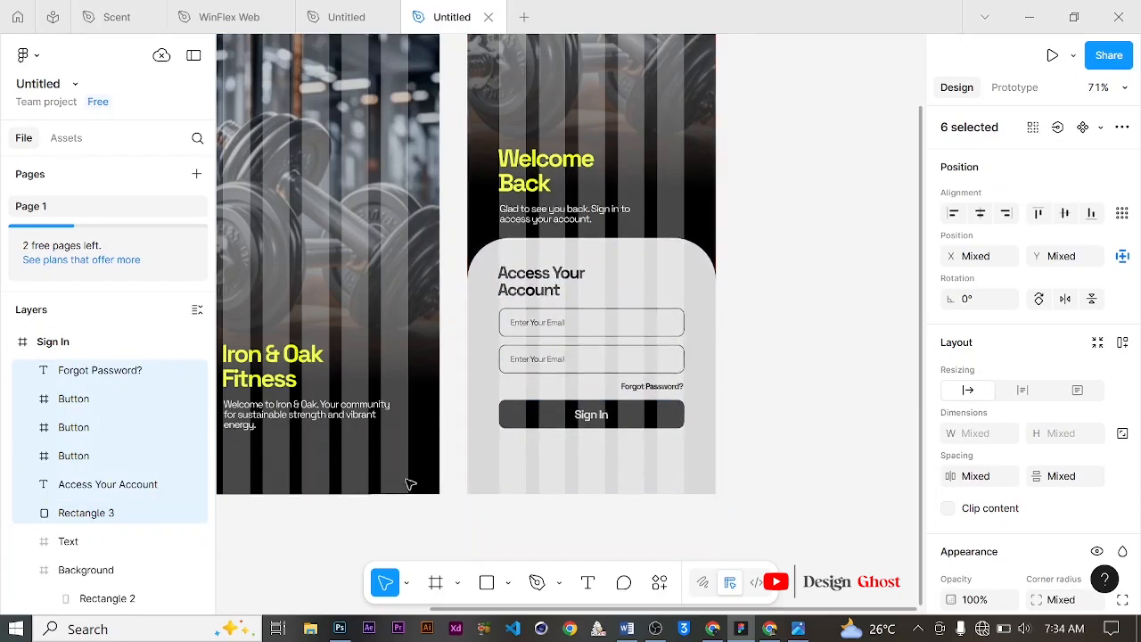
# Step: Select the Sign In screen's text, card and form layers together and nudge them further upward
pyautogui.scroll(1, 640, 339)
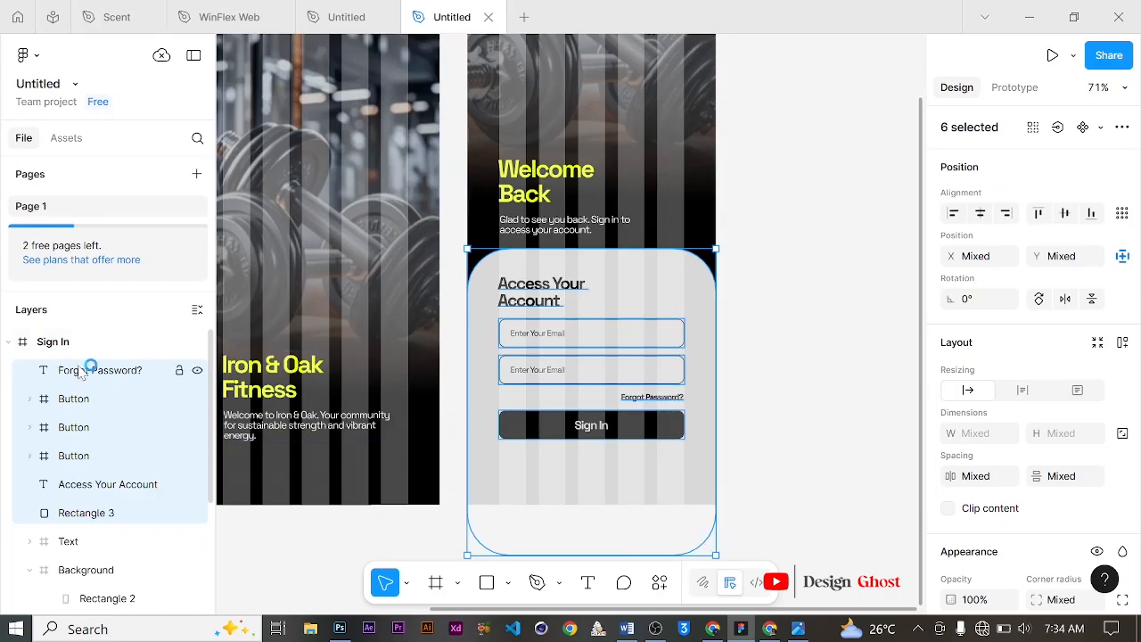
pyautogui.click(82, 372)
pyautogui.scroll(-2, 158, 408)
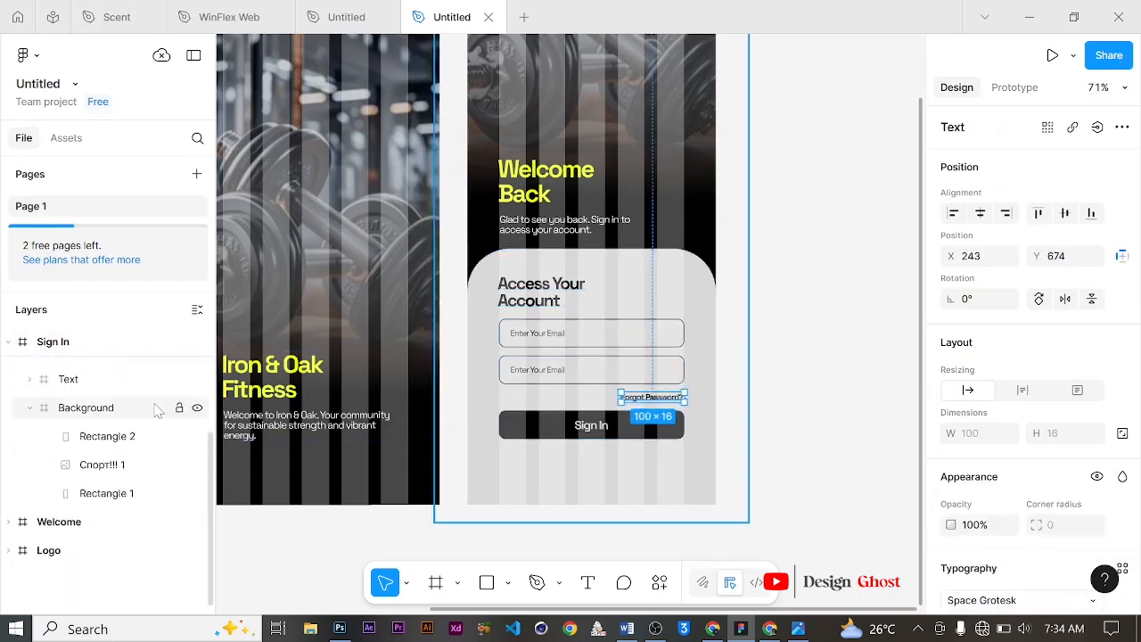
pyautogui.keyDown('shift'); pyautogui.click(123, 439); pyautogui.keyUp('shift')
pyautogui.scroll(-5, 636, 331)
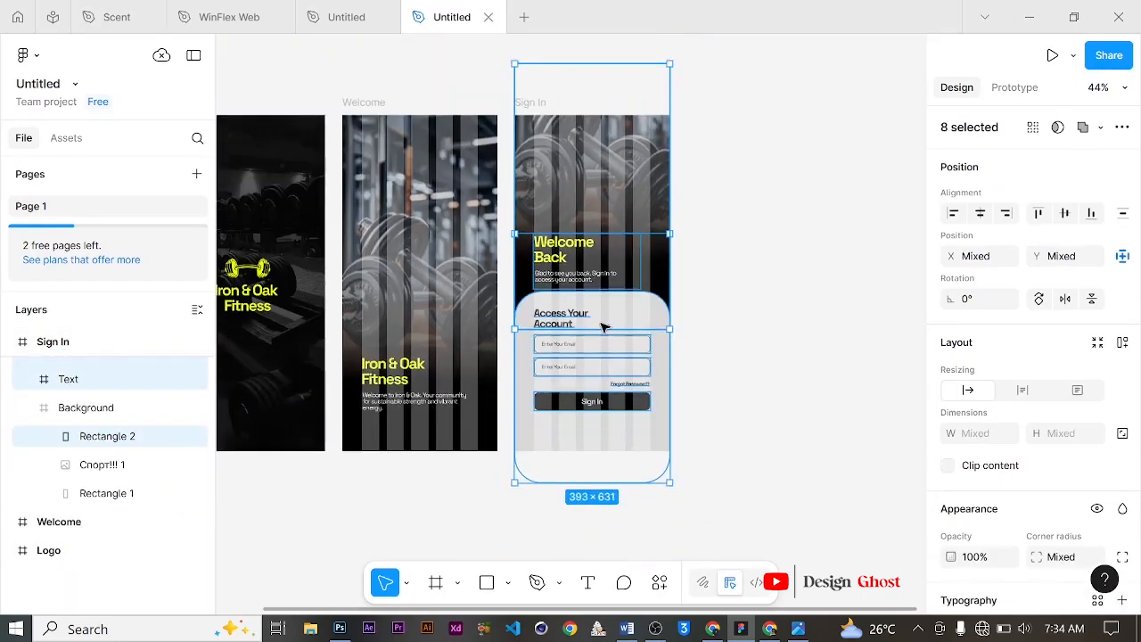
pyautogui.press('Up')
pyautogui.press('Up')
pyautogui.press('Up')
pyautogui.press('Up')
pyautogui.press('Up')
pyautogui.press('Up')
pyautogui.press('Up')
pyautogui.press('Up')
pyautogui.press('Up')
pyautogui.press('Up')
pyautogui.press('Up')
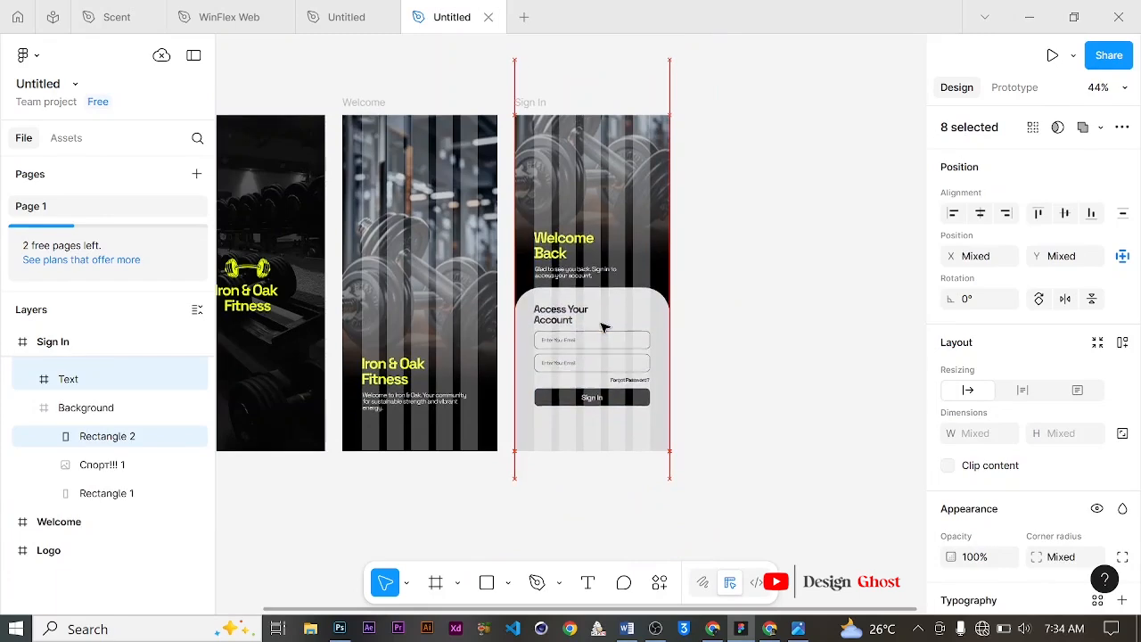
pyautogui.press('Up')
pyautogui.press('Up')
pyautogui.press('Up')
pyautogui.scroll(-1, 746, 380)
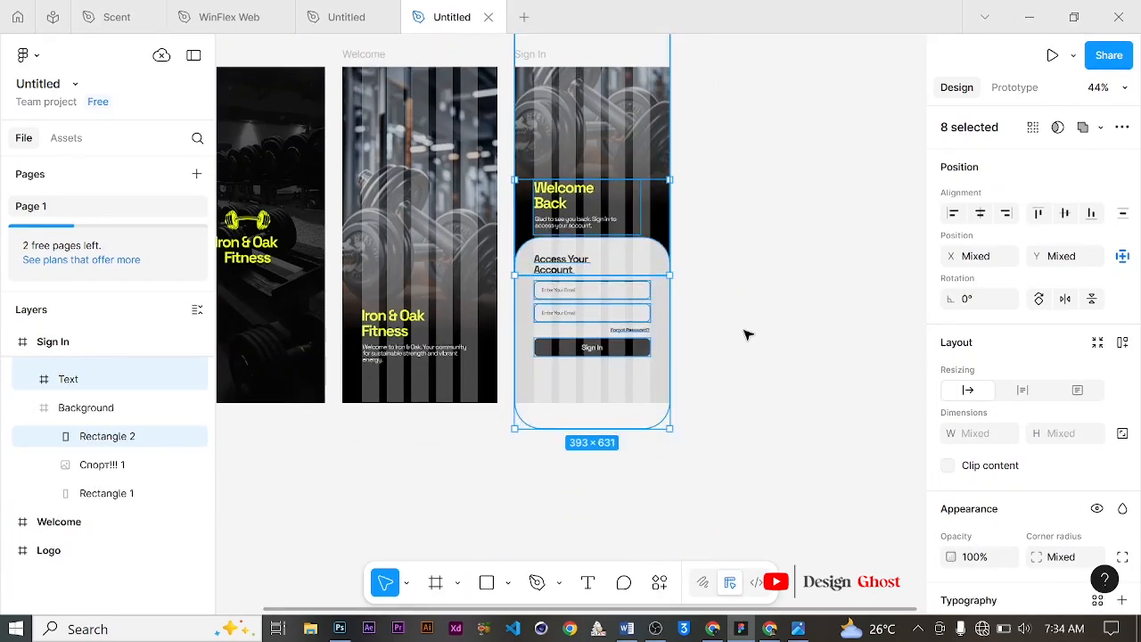
pyautogui.click(745, 333)
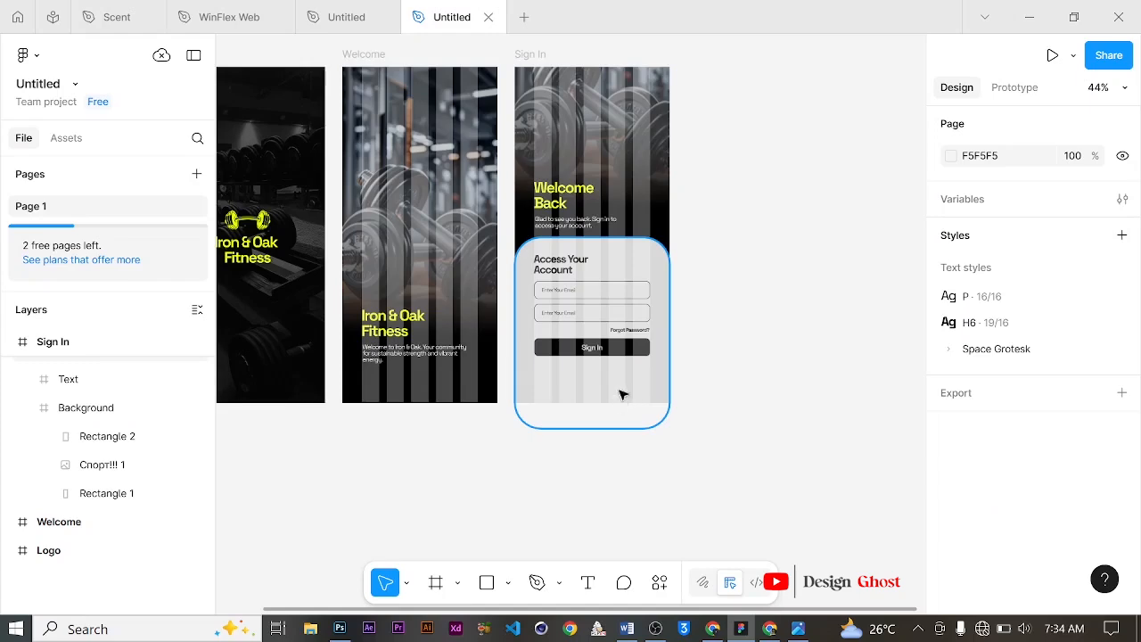
# Step: Duplicate the Welcome Back subtitle text below the Sign In button and move its layer to the top of the Sign In frame
pyautogui.scroll(5, 628, 379)
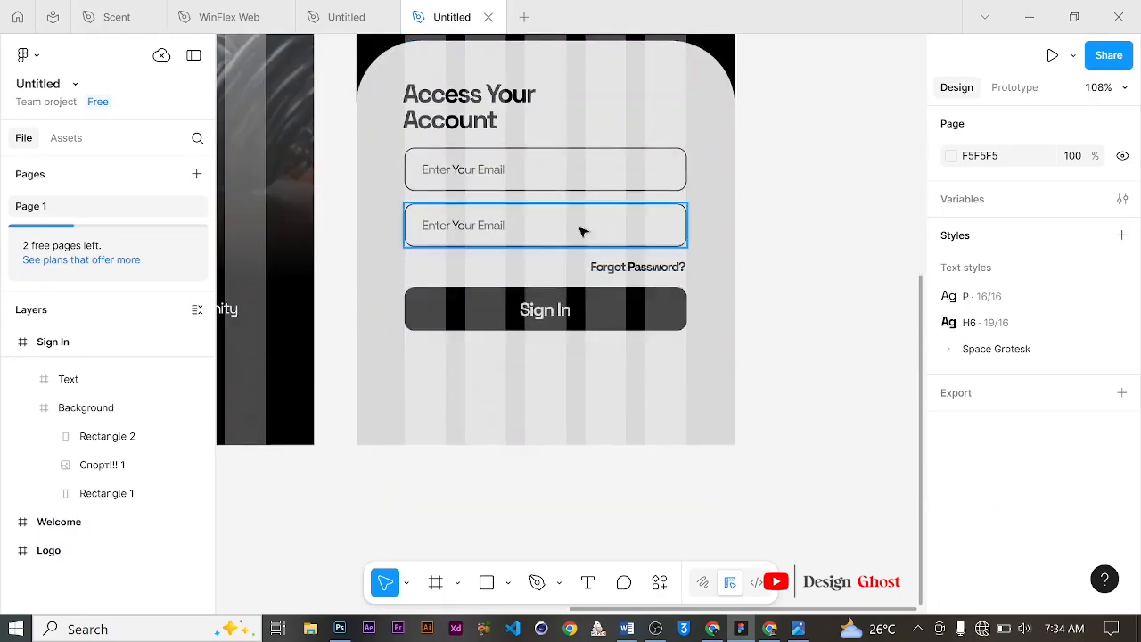
pyautogui.scroll(3, 503, 225)
pyautogui.click(512, 214)
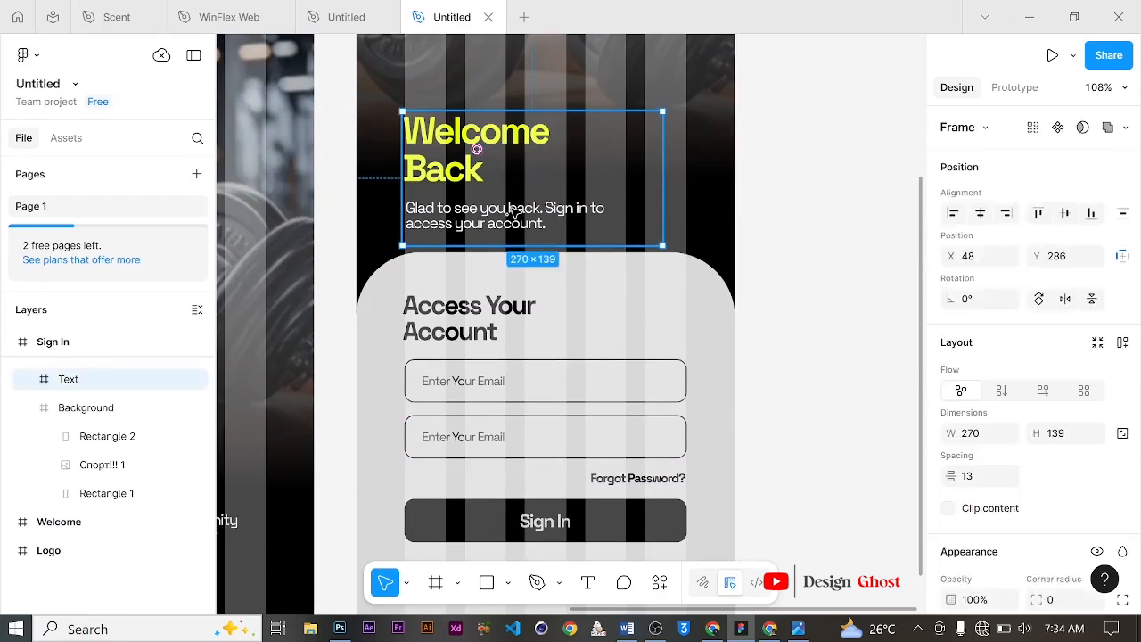
pyautogui.click(532, 210)
pyautogui.scroll(-1, 533, 210)
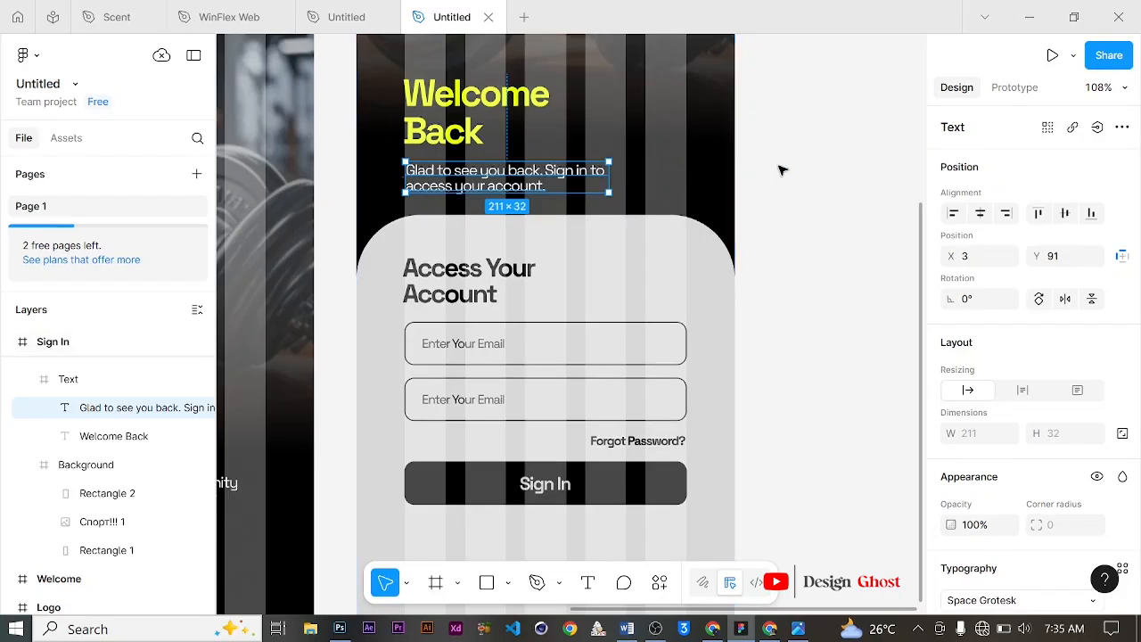
pyautogui.click(779, 170)
pyautogui.click(581, 174)
pyautogui.click(581, 174)
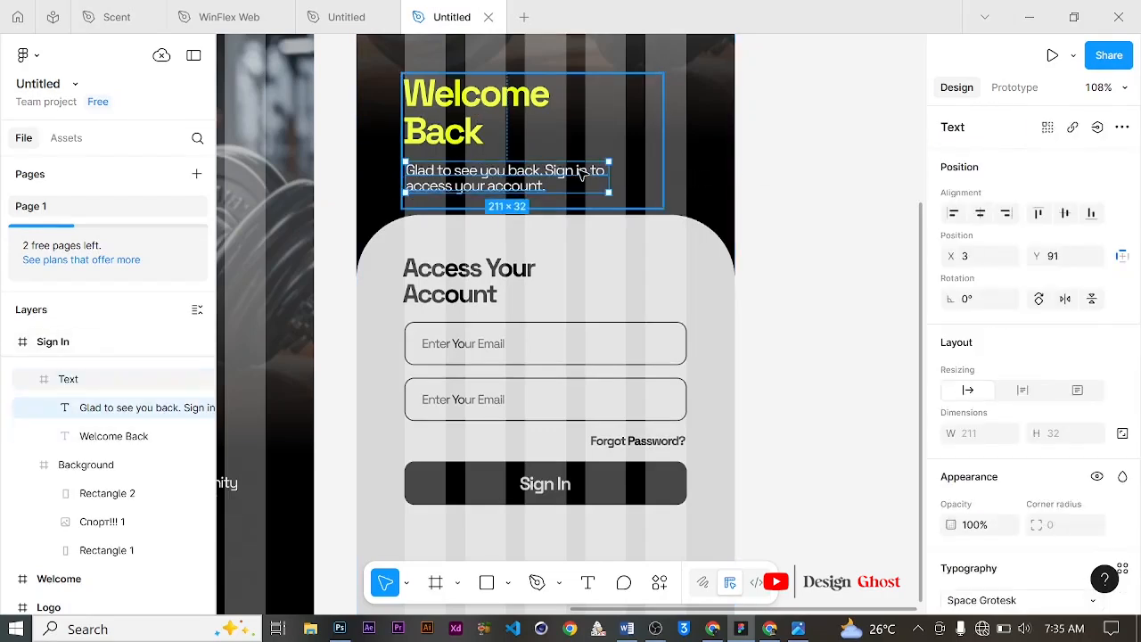
pyautogui.scroll(-3, 579, 169)
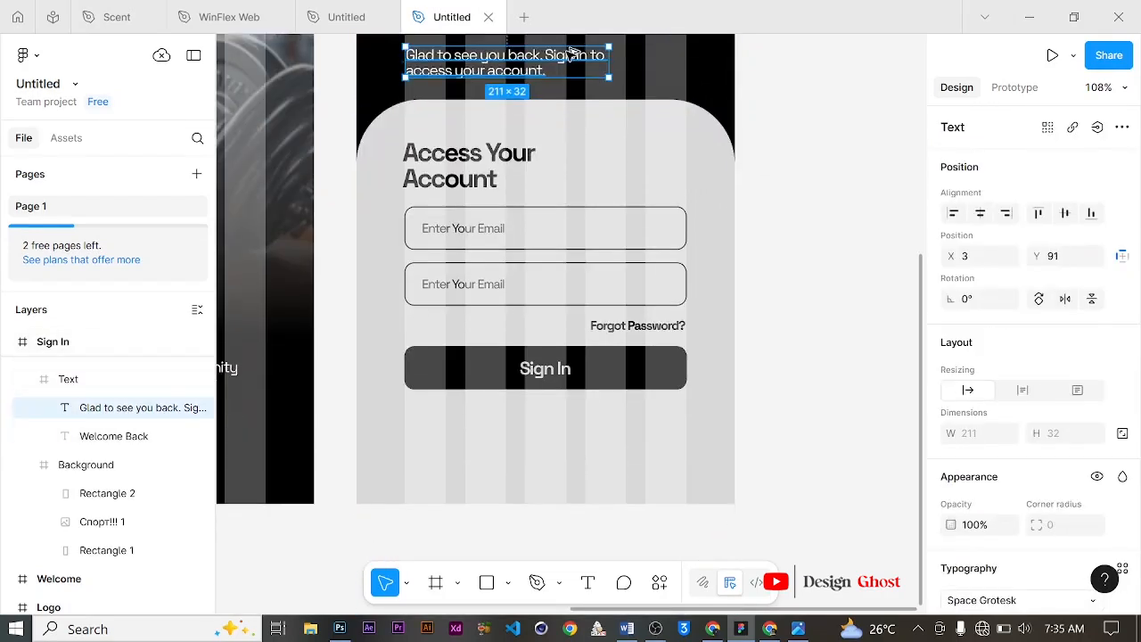
pyautogui.moveTo(570, 53); pyautogui.dragTo(609, 434)
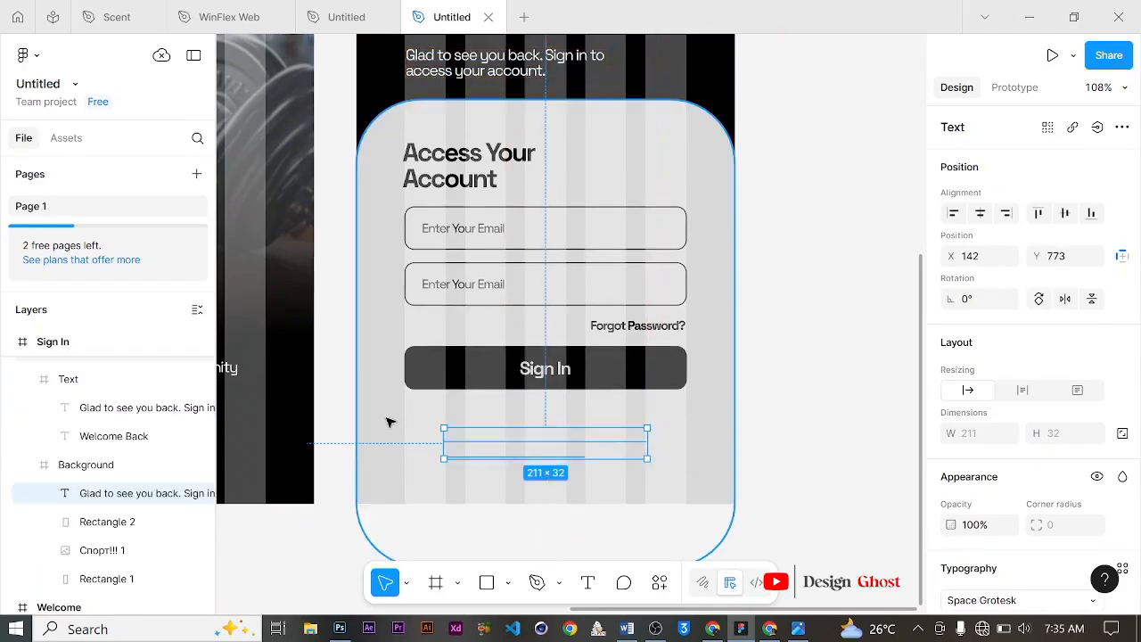
pyautogui.moveTo(147, 497); pyautogui.dragTo(156, 434)
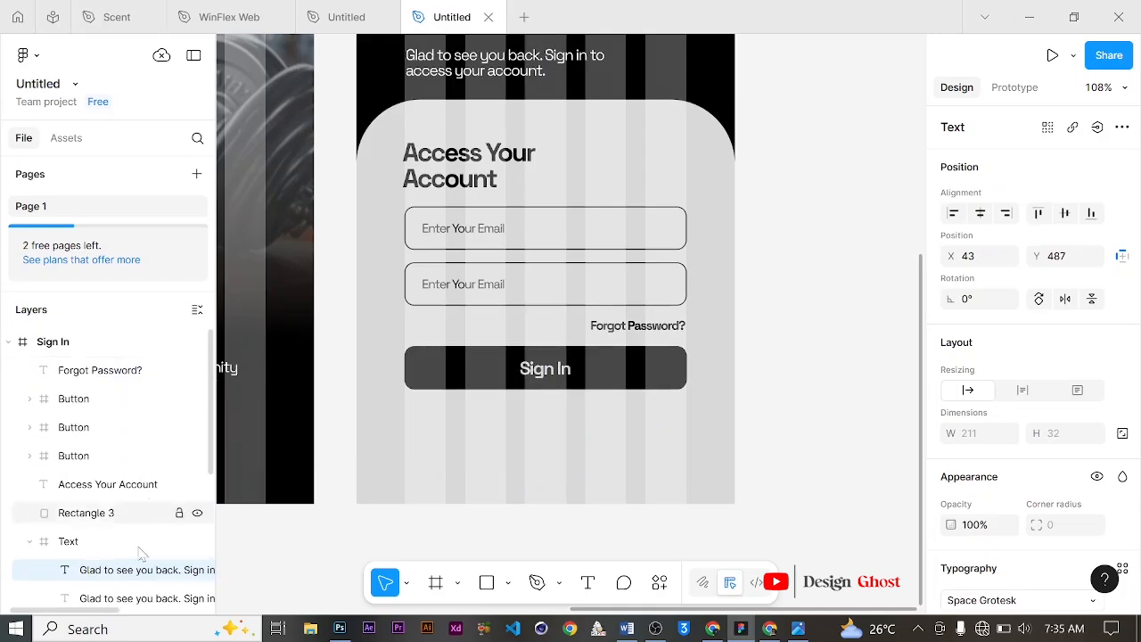
pyautogui.moveTo(143, 570); pyautogui.dragTo(158, 368)
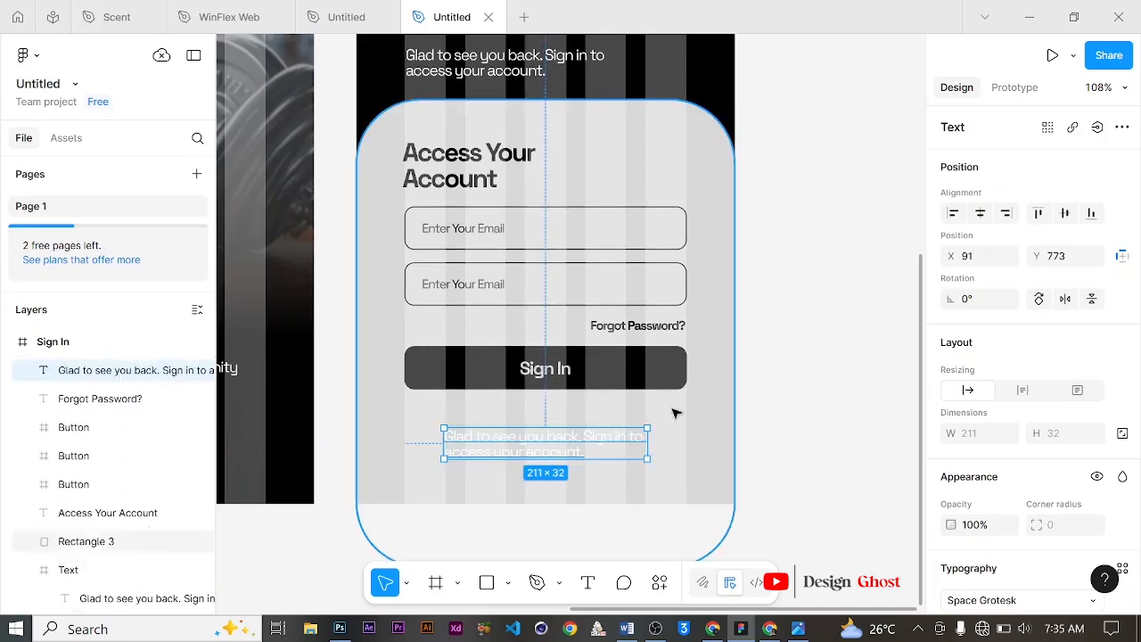
# Step: Set the copied text's fill colour to 000000
pyautogui.scroll(-3, 989, 492)
pyautogui.scroll(-2, 971, 508)
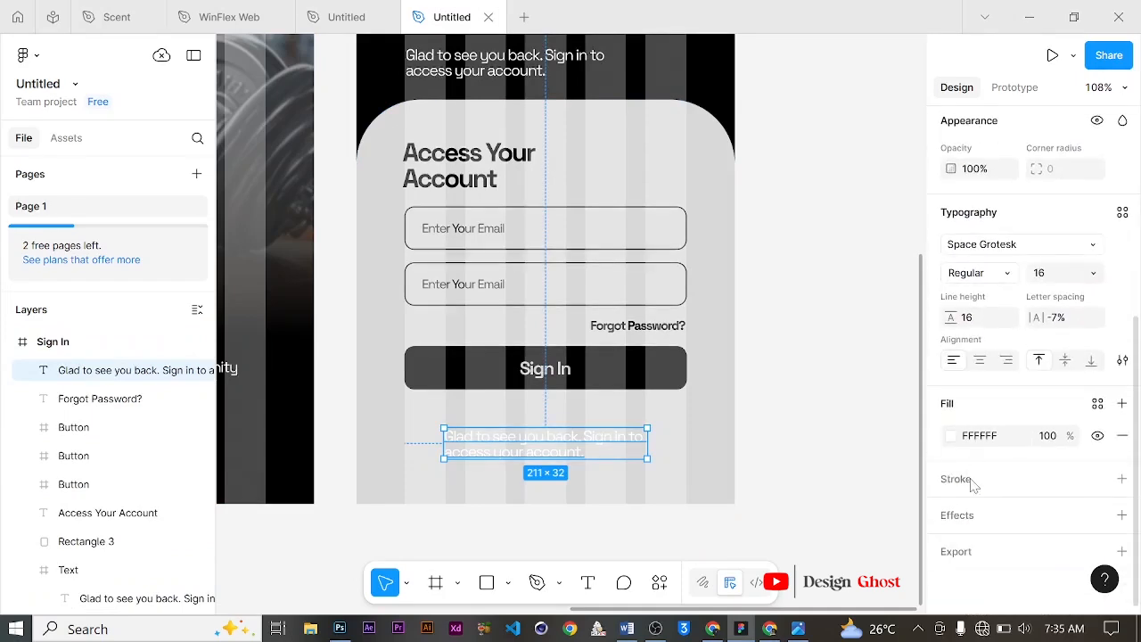
pyautogui.click(951, 435)
pyautogui.click(727, 436)
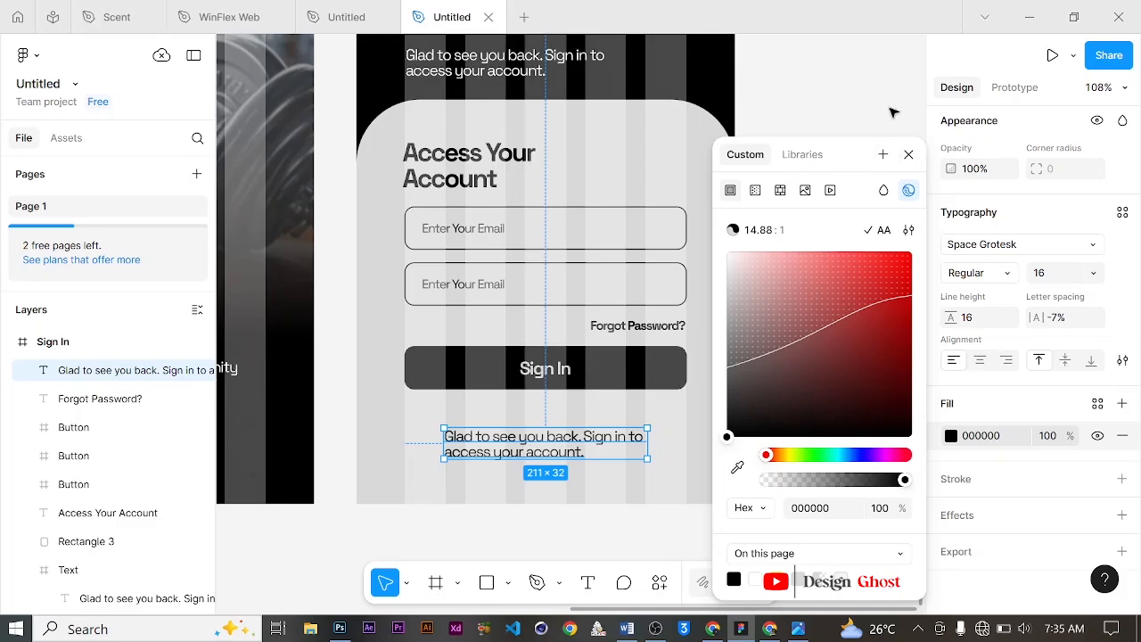
pyautogui.click(895, 110)
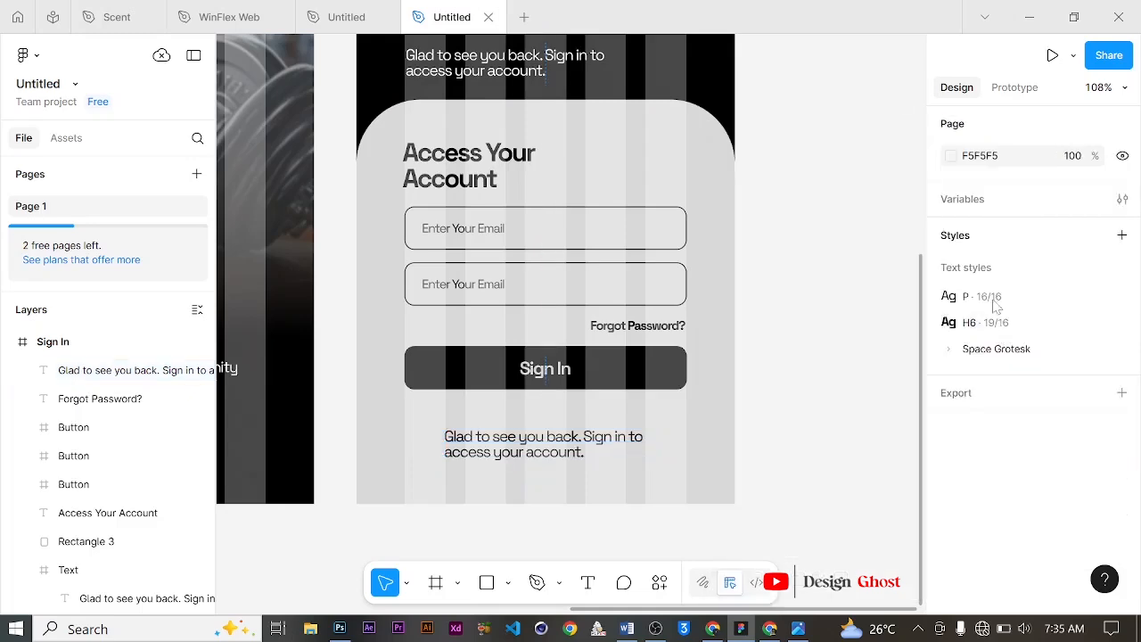
# Step: Center-align the copied text and move it up just beneath the Sign In button
pyautogui.click(603, 440)
pyautogui.scroll(-4, 992, 434)
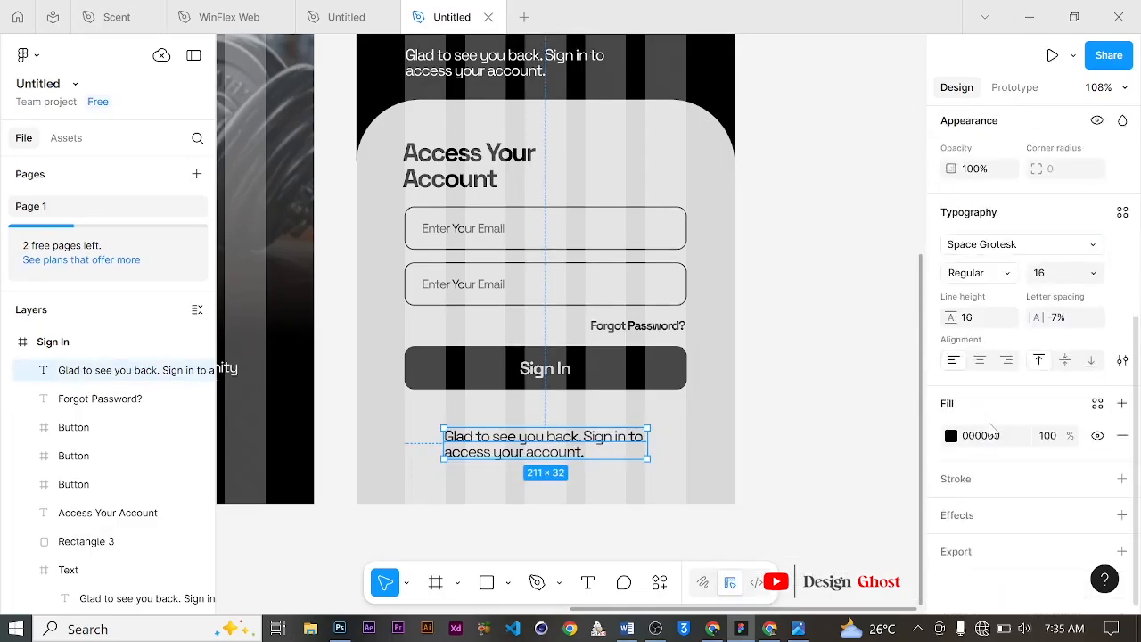
pyautogui.click(981, 361)
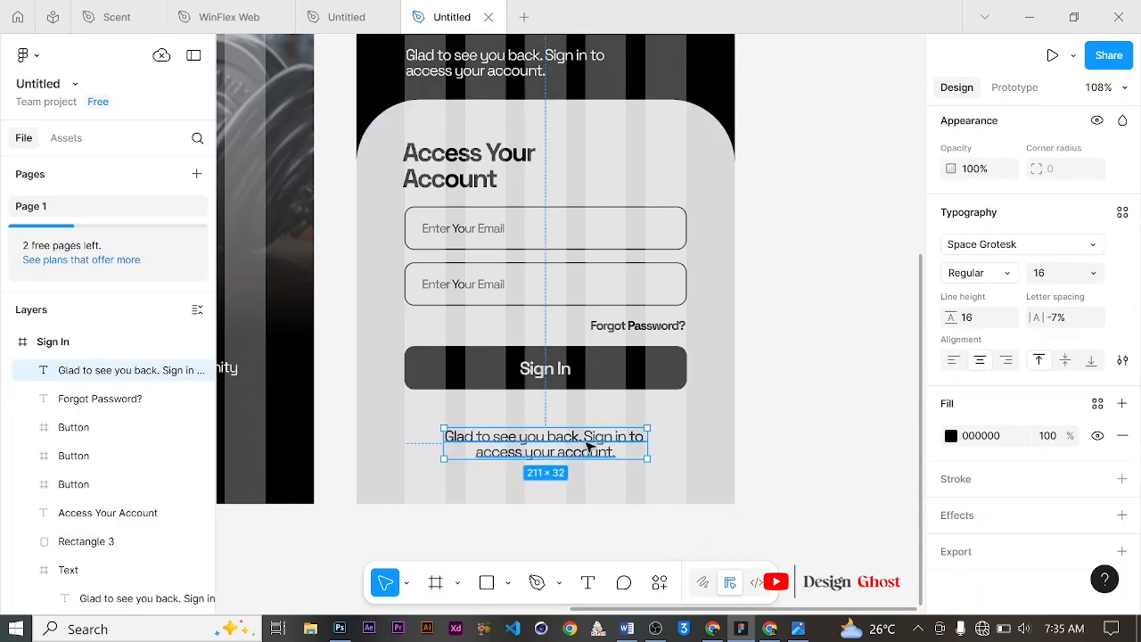
pyautogui.moveTo(590, 432); pyautogui.dragTo(590, 410)
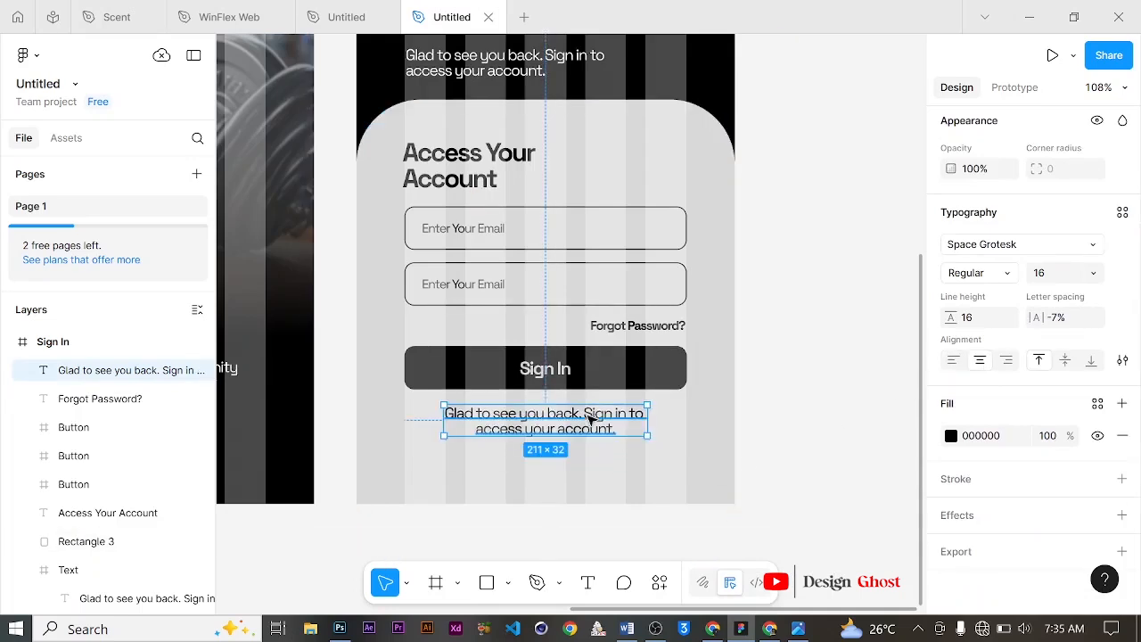
# Step: Replace the copied text with "Don't have an account?"
pyautogui.doubleClick(590, 412)
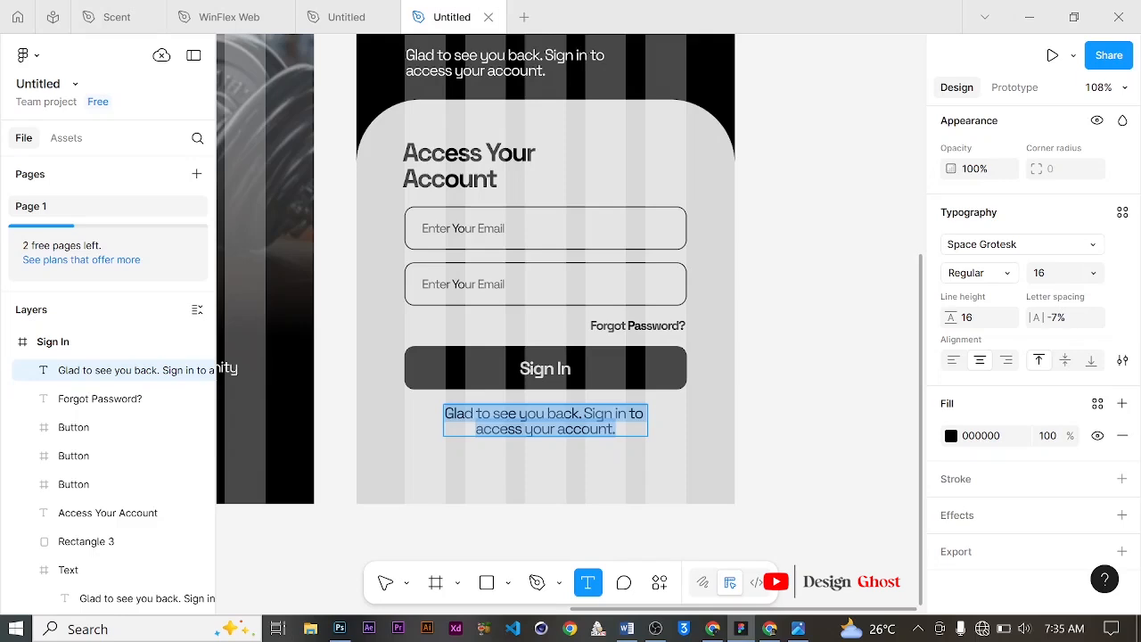
pyautogui.write('D')
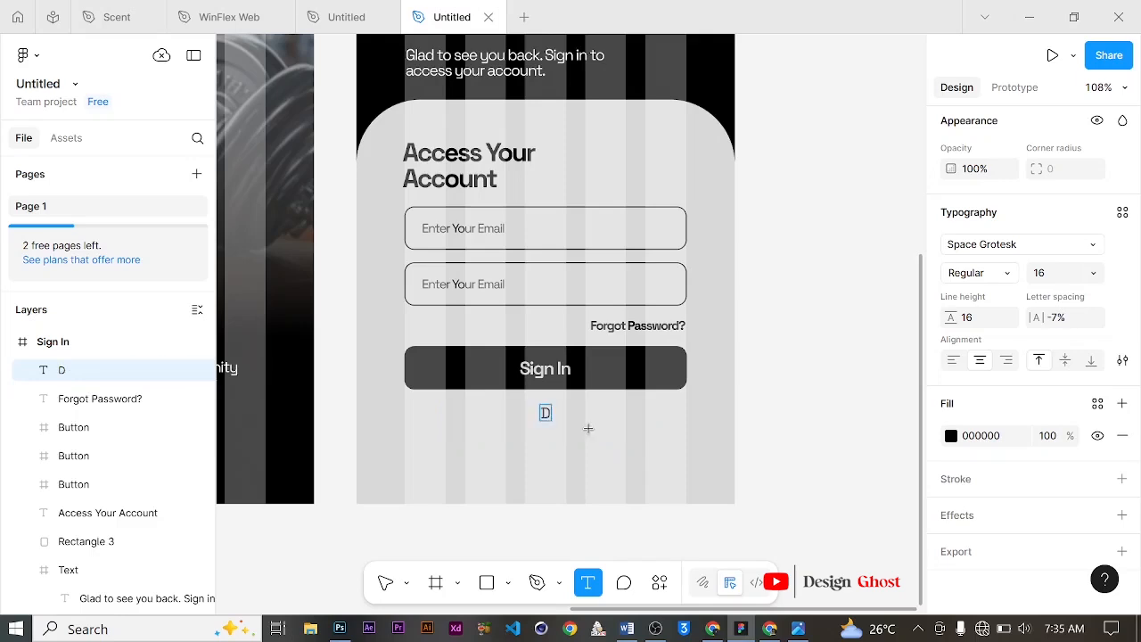
pyautogui.write("on't g")
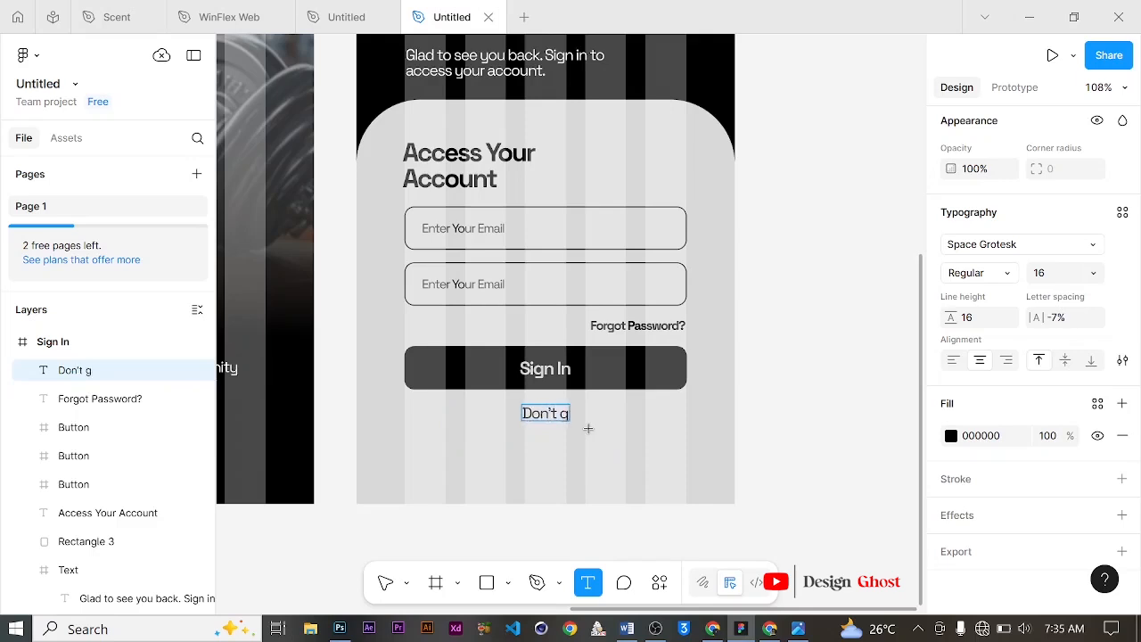
pyautogui.press('BackSpace')
pyautogui.write('have a')
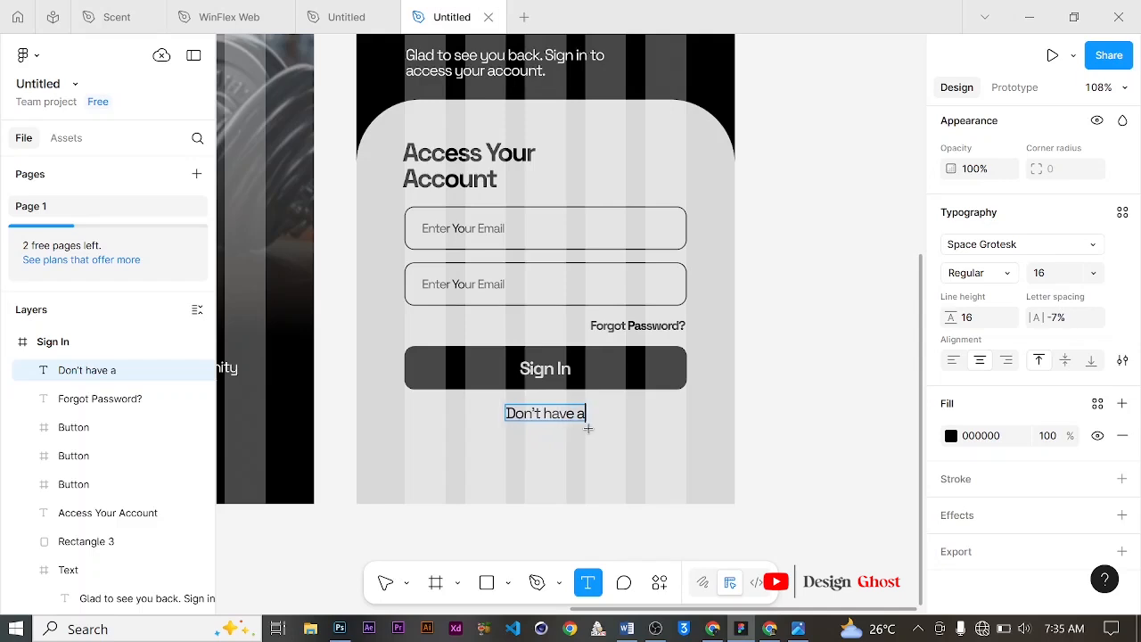
pyautogui.write('n')
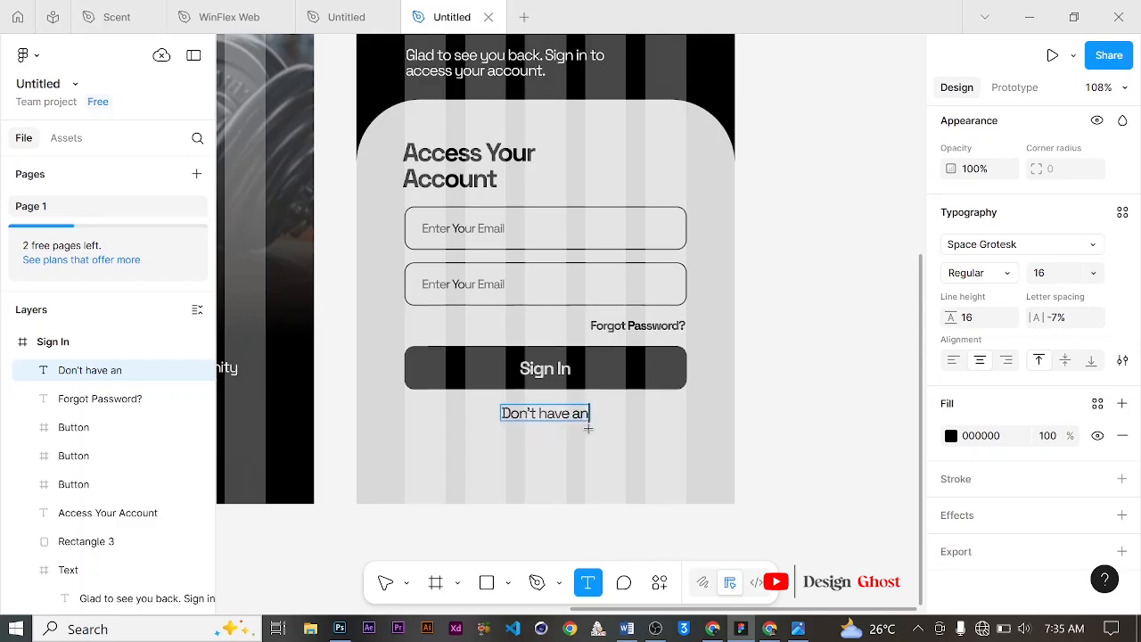
pyautogui.write(' acc')
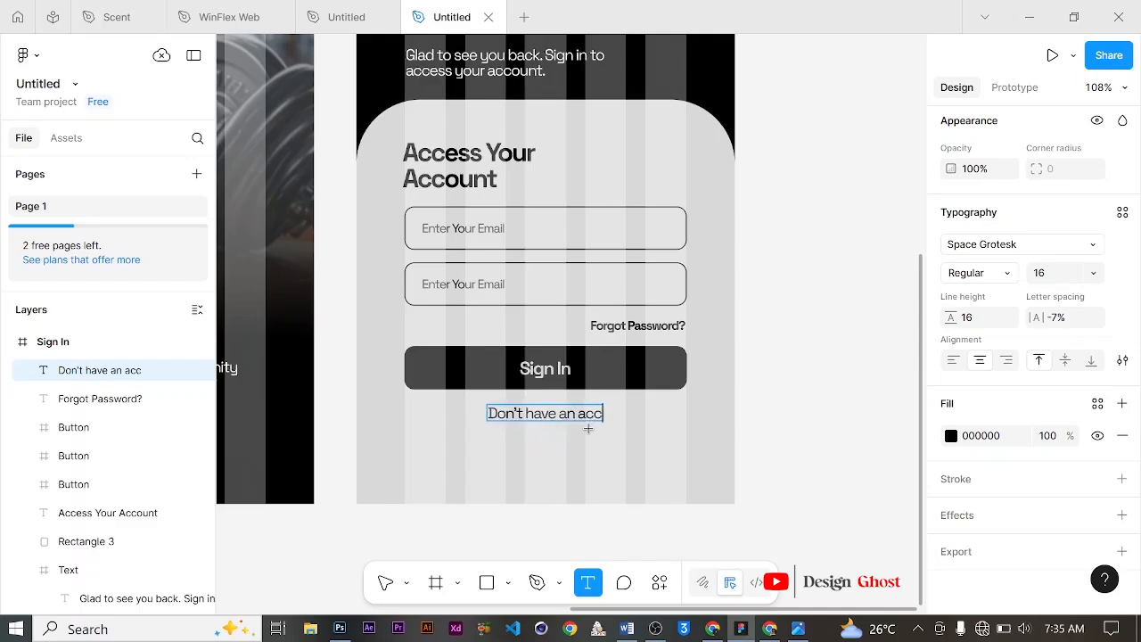
pyautogui.write('ount')
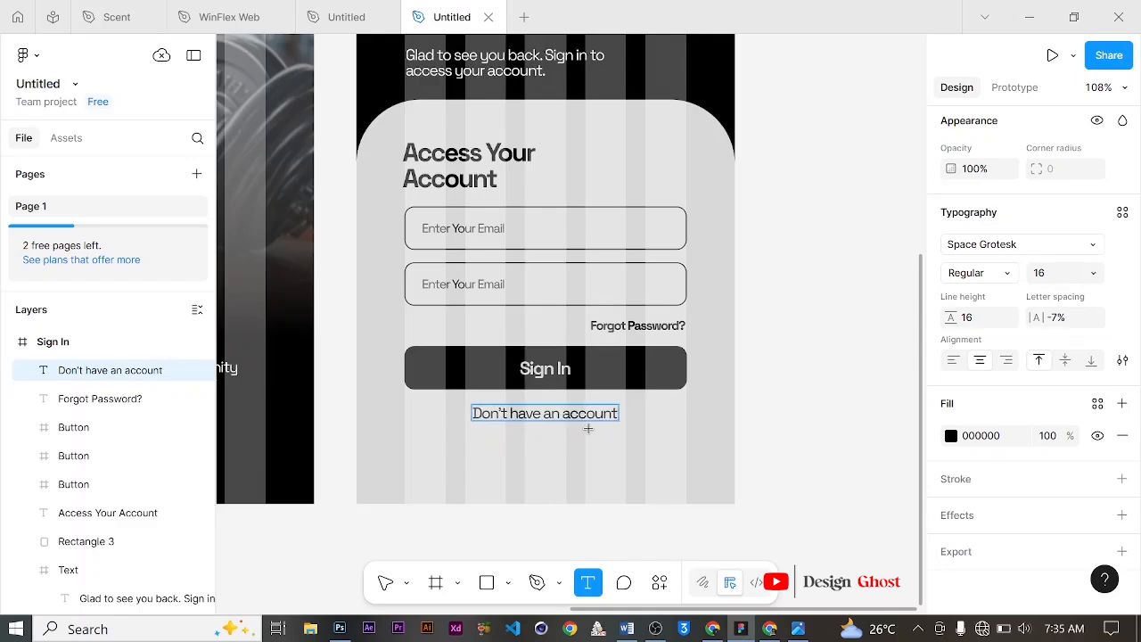
pyautogui.write('?')
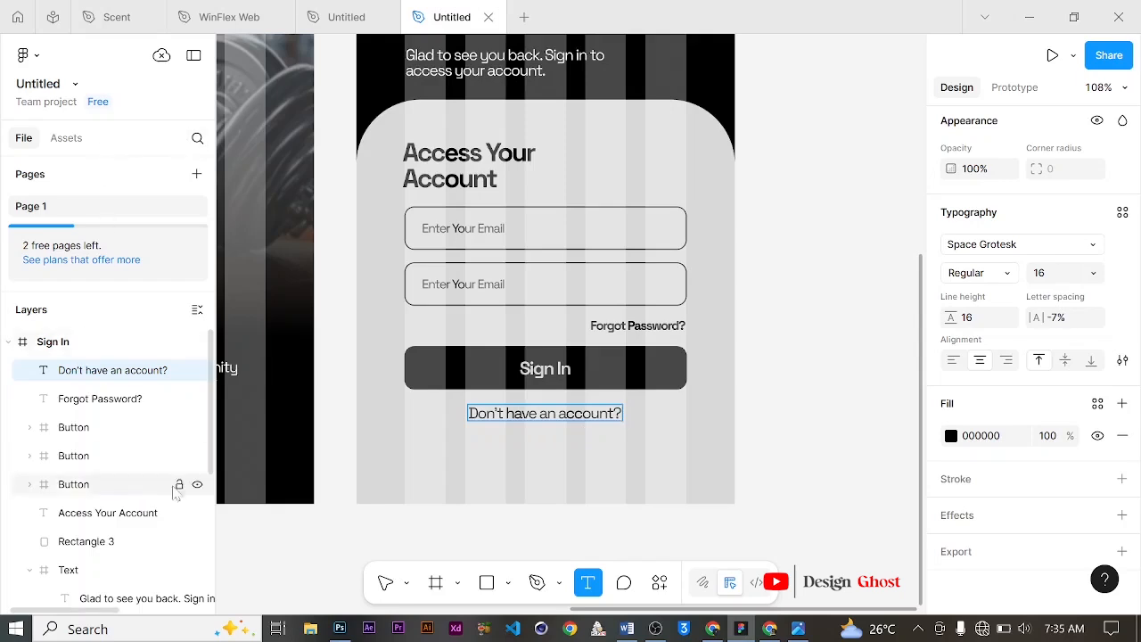
pyautogui.click(391, 585)
pyautogui.scroll(4, 1023, 276)
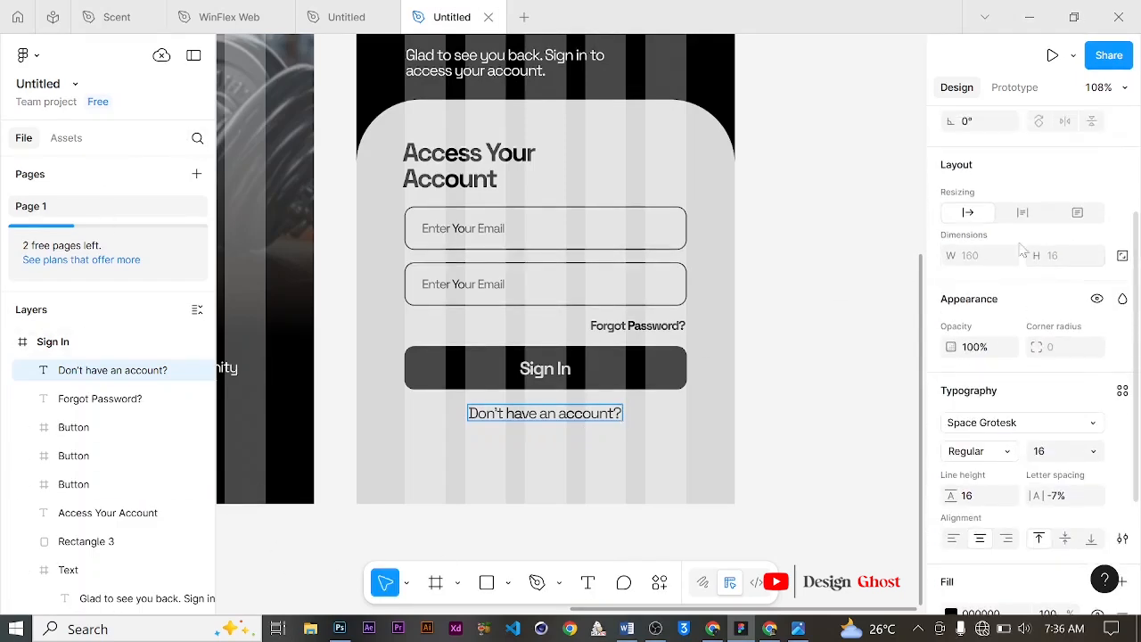
pyautogui.click(982, 218)
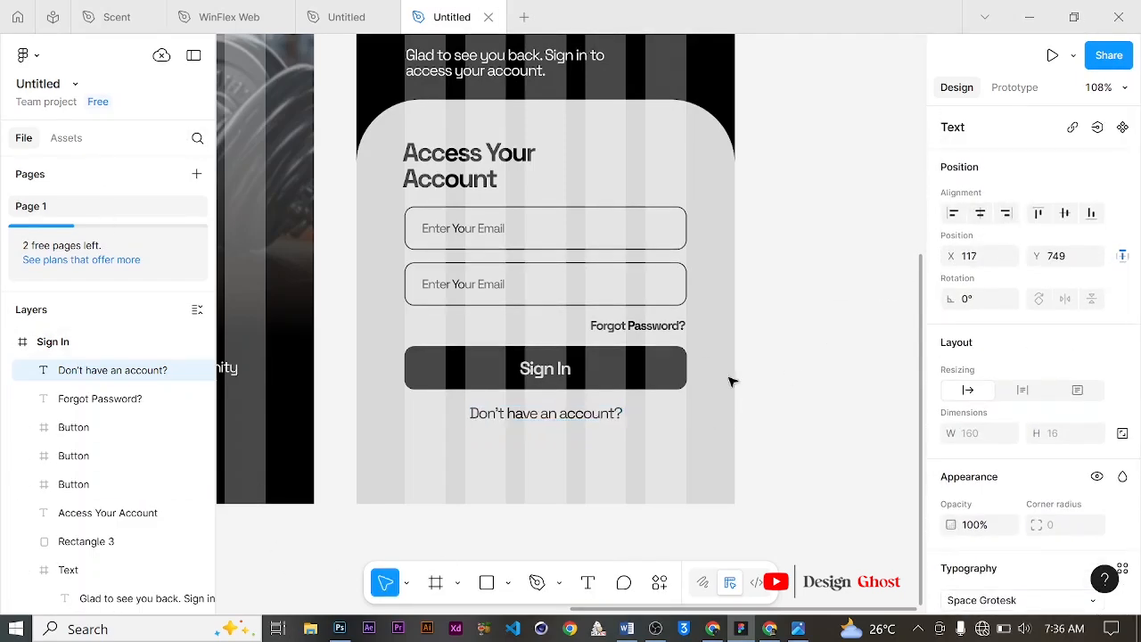
# Step: Duplicate the "Don't have an account?" text below itself and change the copy to "Sign Up"
pyautogui.scroll(-1, 675, 363)
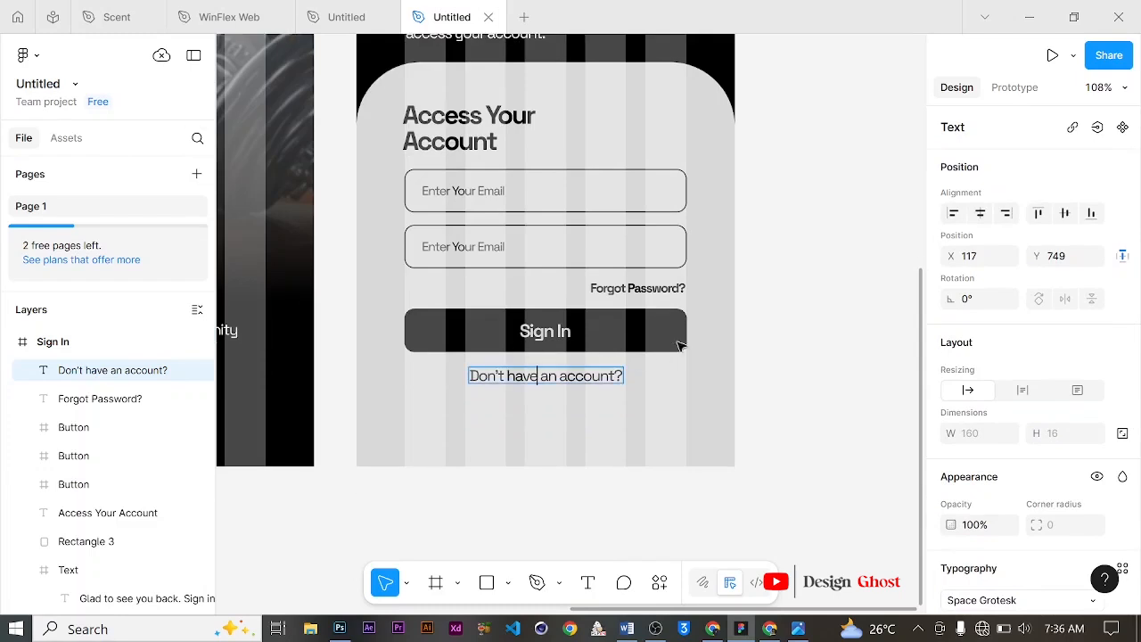
pyautogui.click(592, 375)
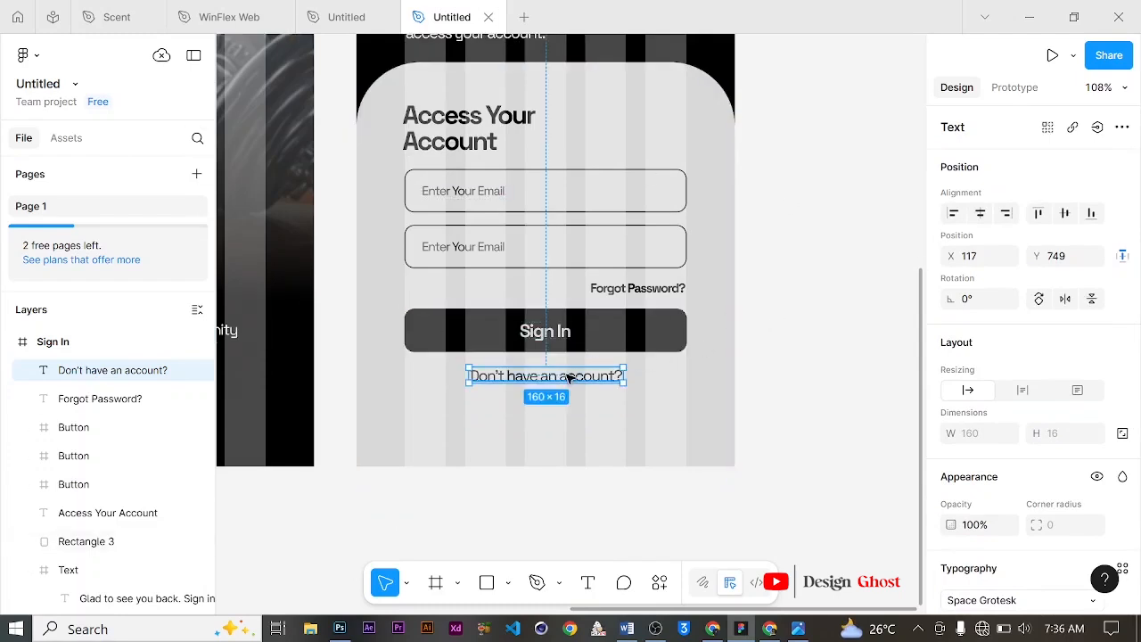
pyautogui.moveTo(571, 379); pyautogui.dragTo(571, 407)
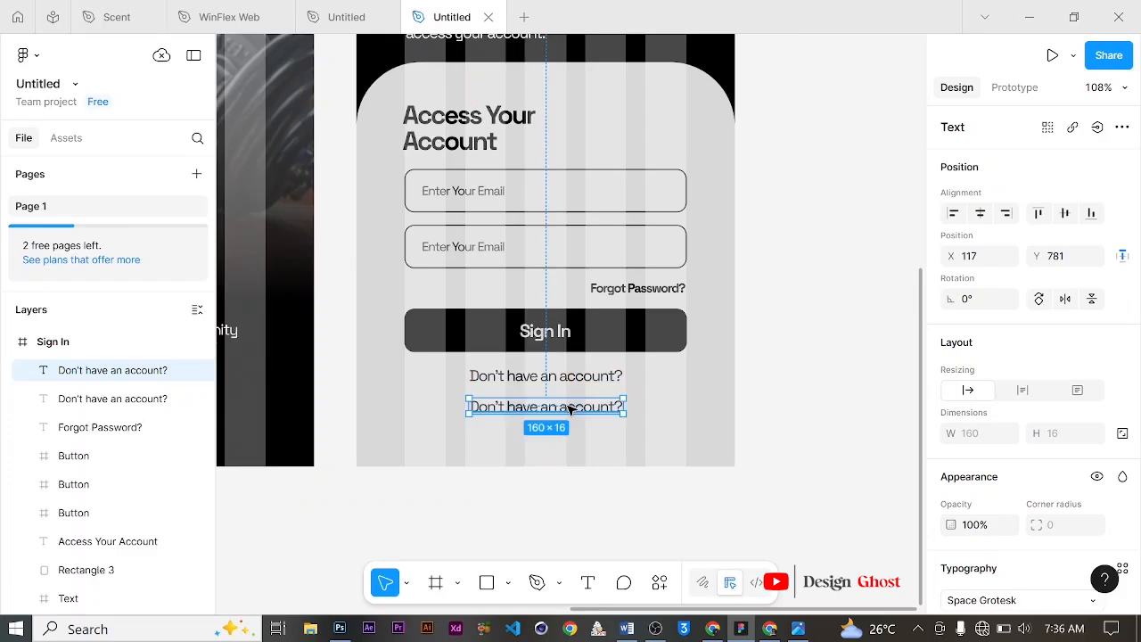
pyautogui.doubleClick(571, 407)
pyautogui.write('S')
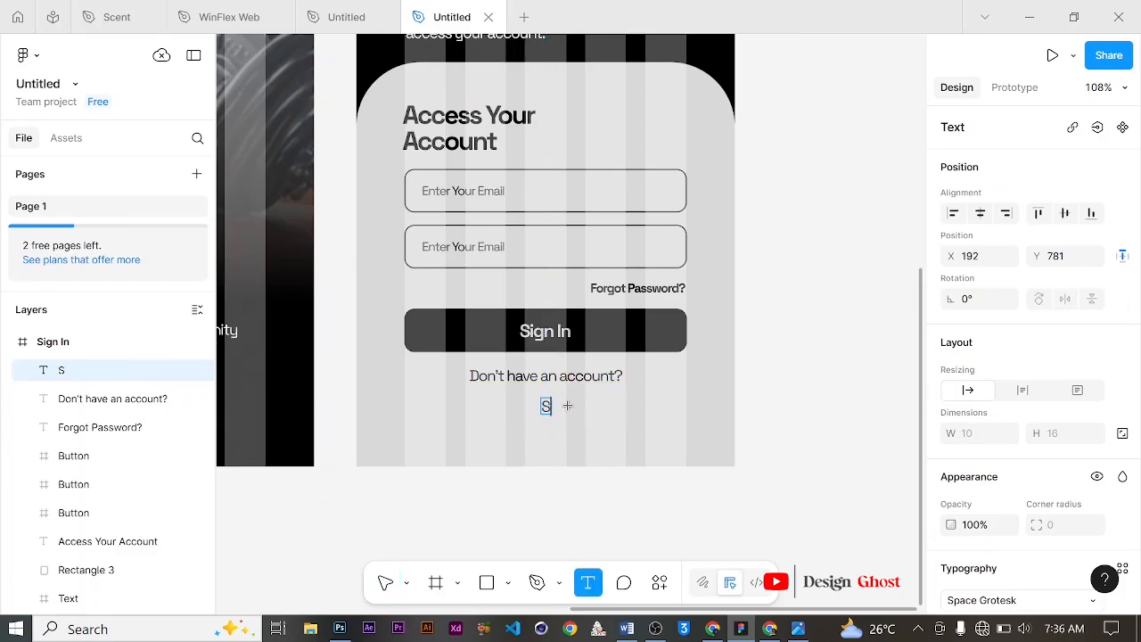
pyautogui.write('ign Up')
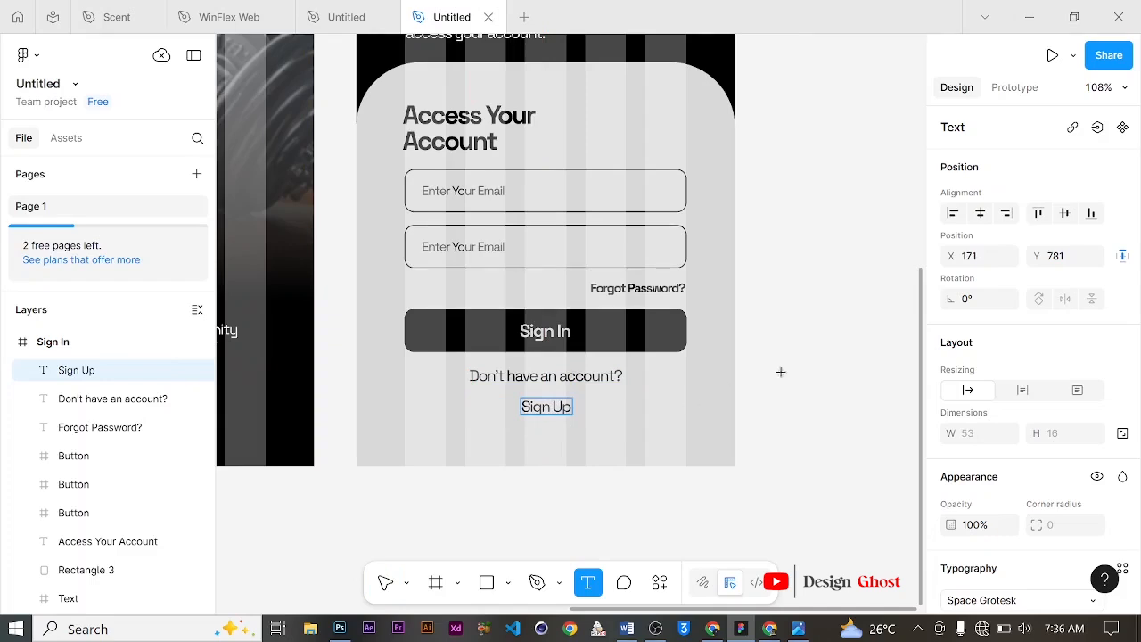
pyautogui.click(383, 585)
pyautogui.scroll(-3, 1086, 400)
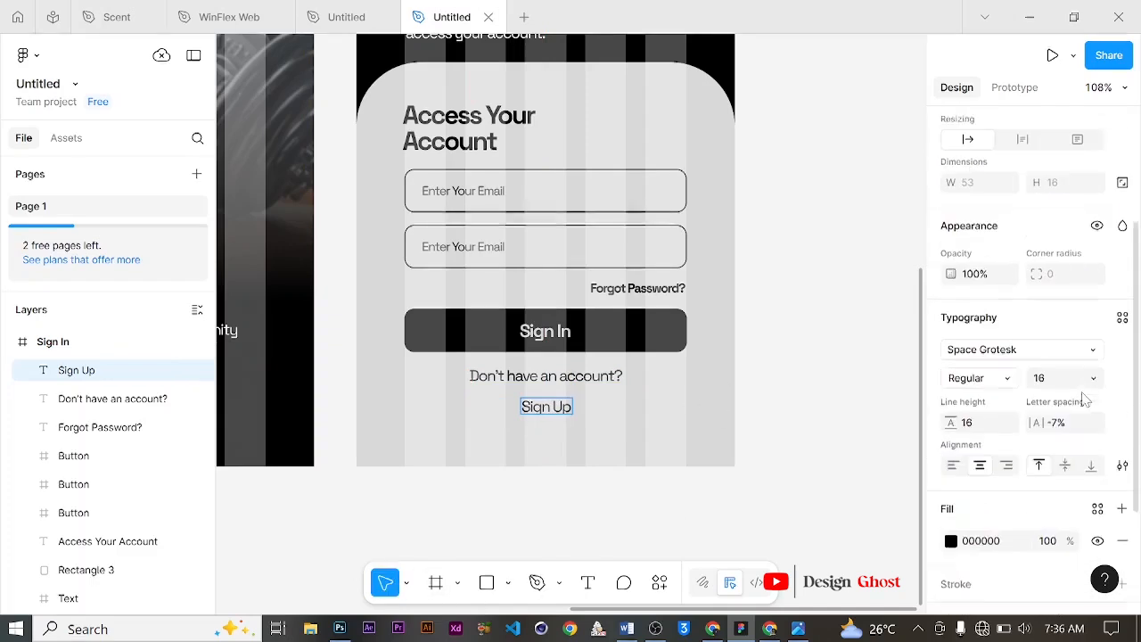
pyautogui.click(1122, 301)
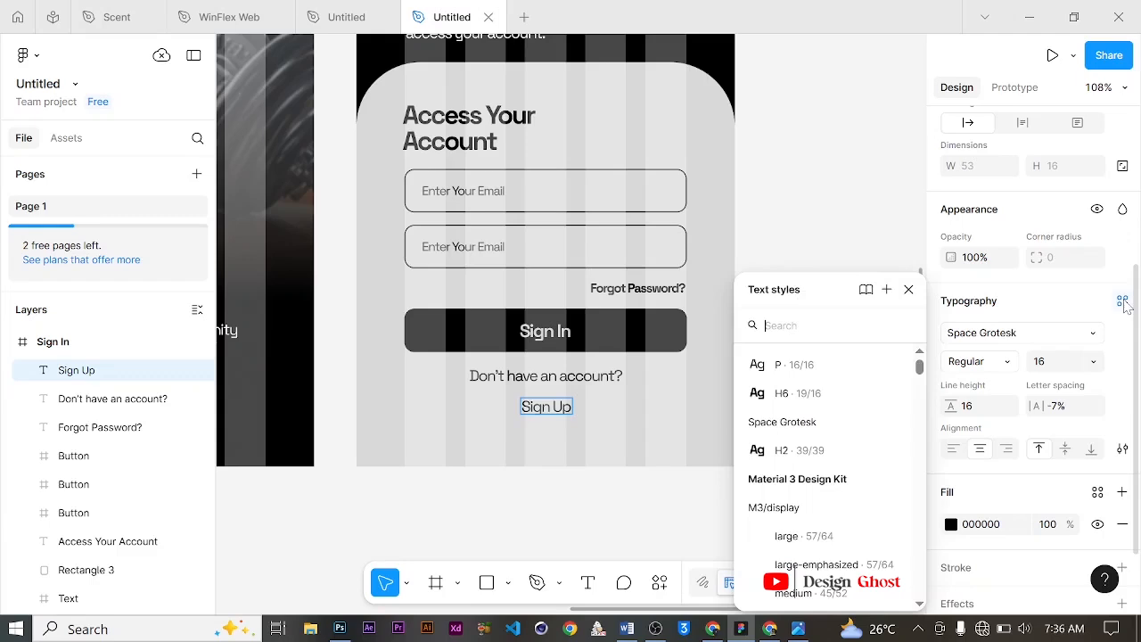
pyautogui.click(807, 402)
pyautogui.hotkey('ctrl', 'z')
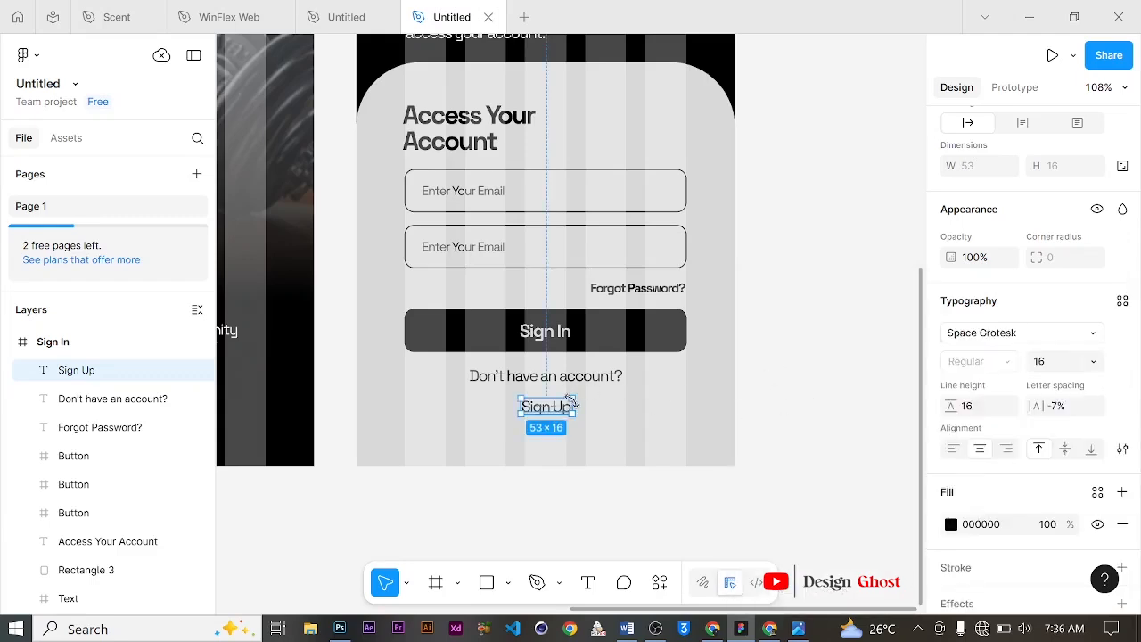
# Step: Apply the H6 text style to the Sign Up text
pyautogui.click(1123, 301)
pyautogui.click(808, 397)
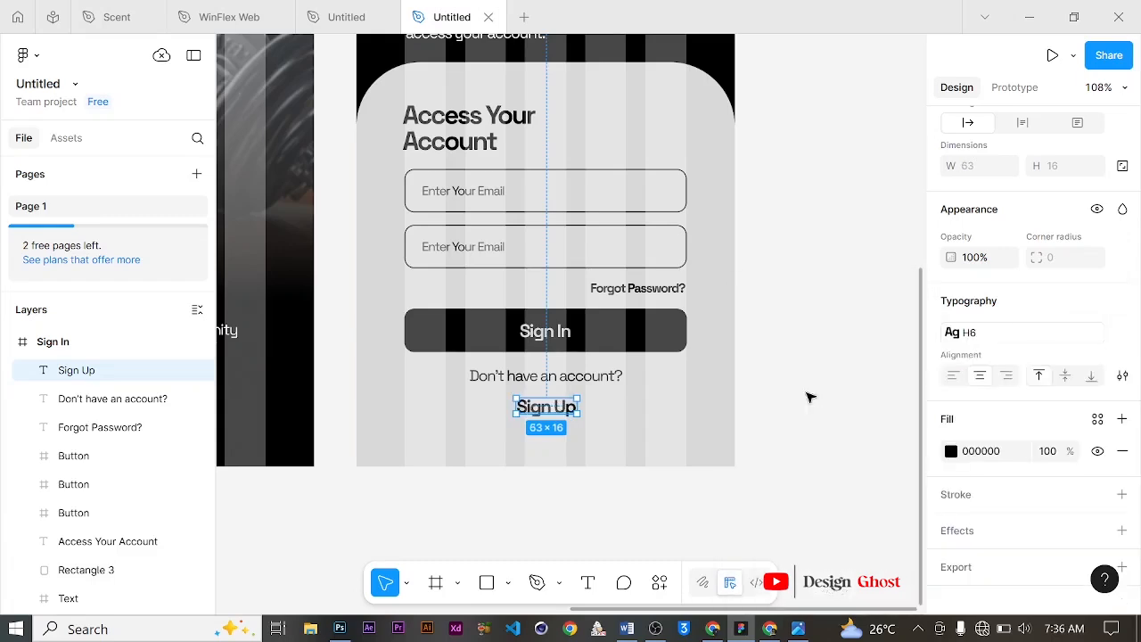
pyautogui.click(629, 421)
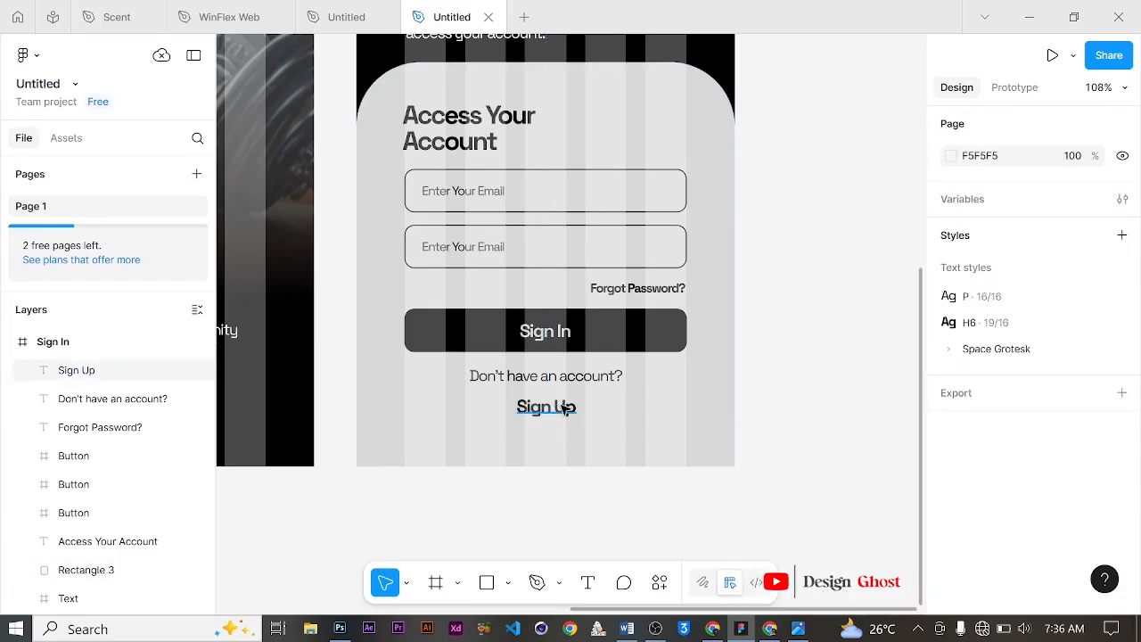
# Step: Nudge the Sign Up text slightly upward toward the account question
pyautogui.click(559, 408)
pyautogui.press('Up')
pyautogui.press('Up')
pyautogui.press('Up')
pyautogui.scroll(1, 829, 285)
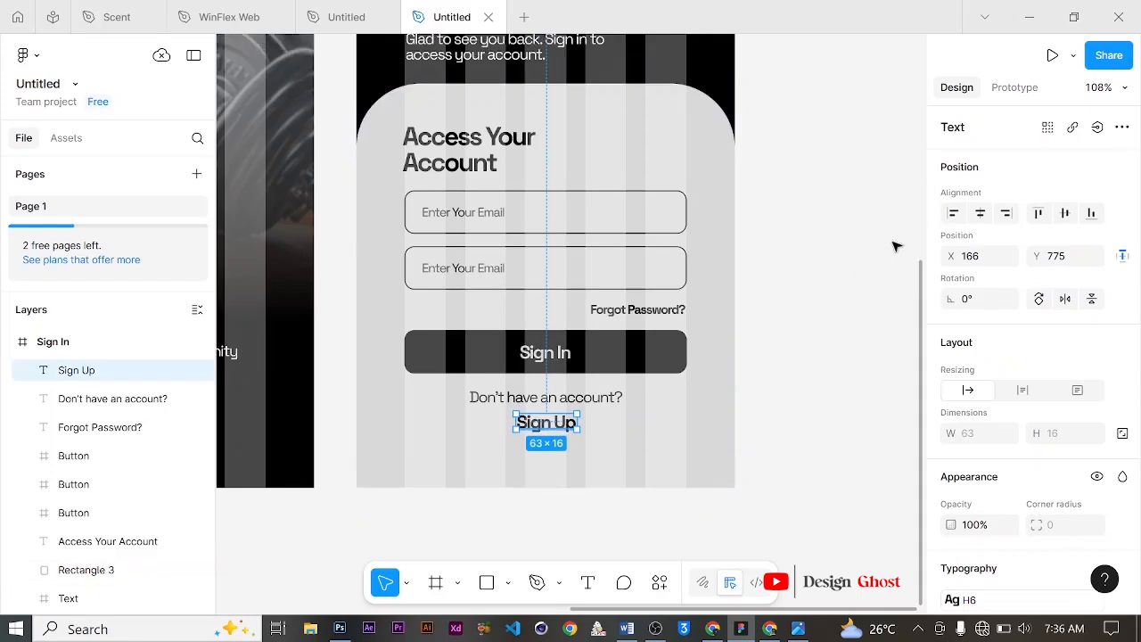
# Step: Center-align the Sign Up text horizontally
pyautogui.click(981, 214)
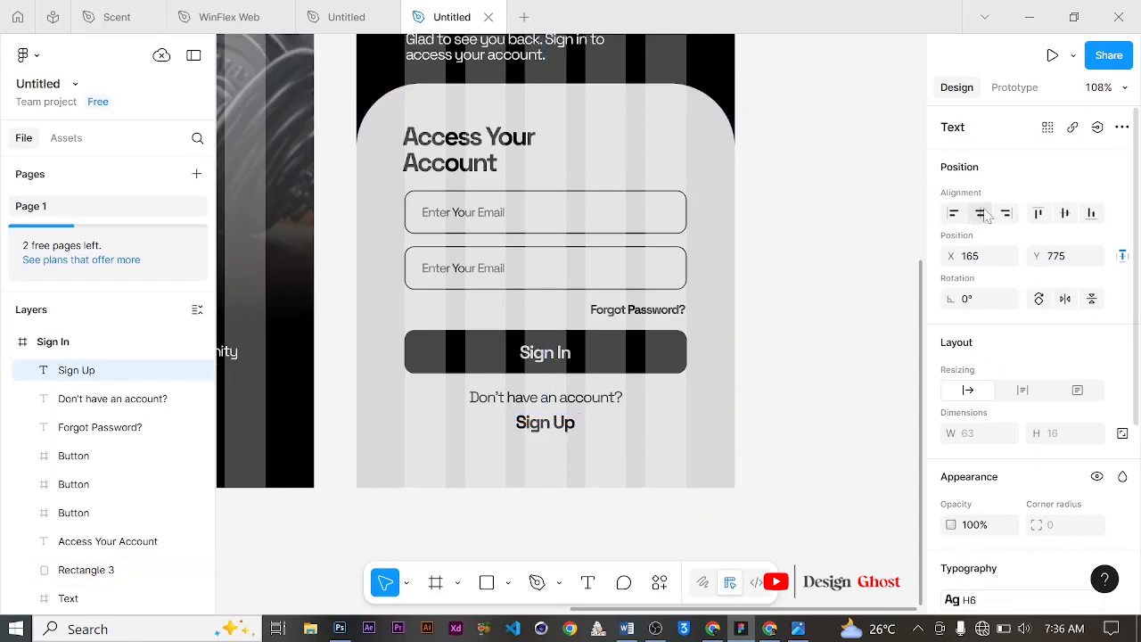
pyautogui.click(842, 327)
# Step: Wrap the Sign Up, "Don't have an account?" and Forgot Password texts in a new frame named Text
pyautogui.scroll(-5, 627, 362)
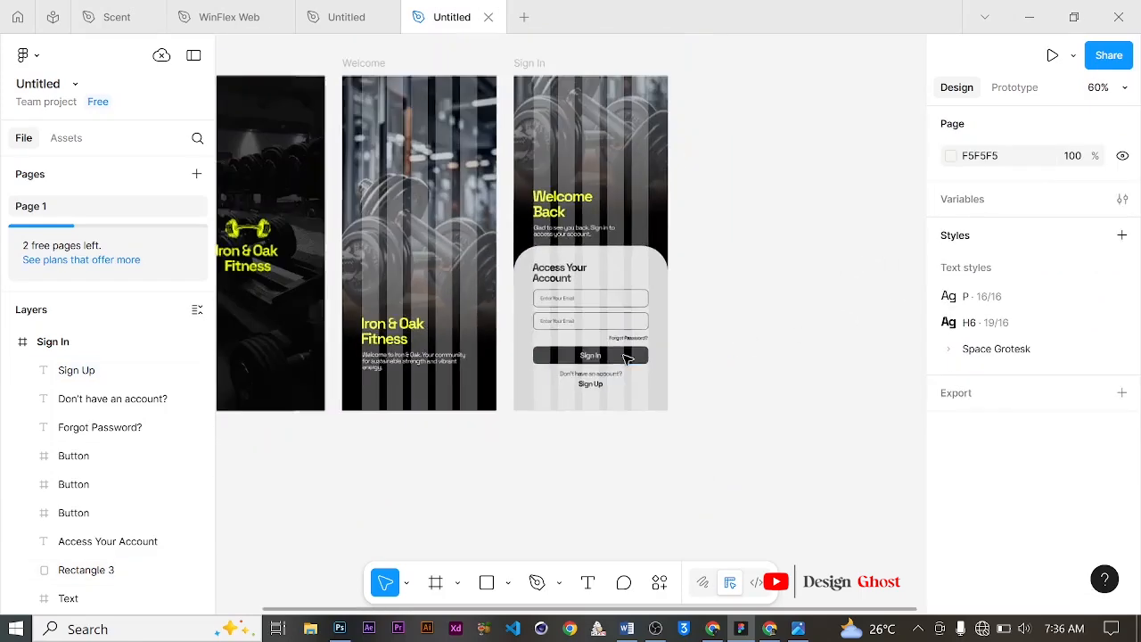
pyautogui.scroll(1, 648, 357)
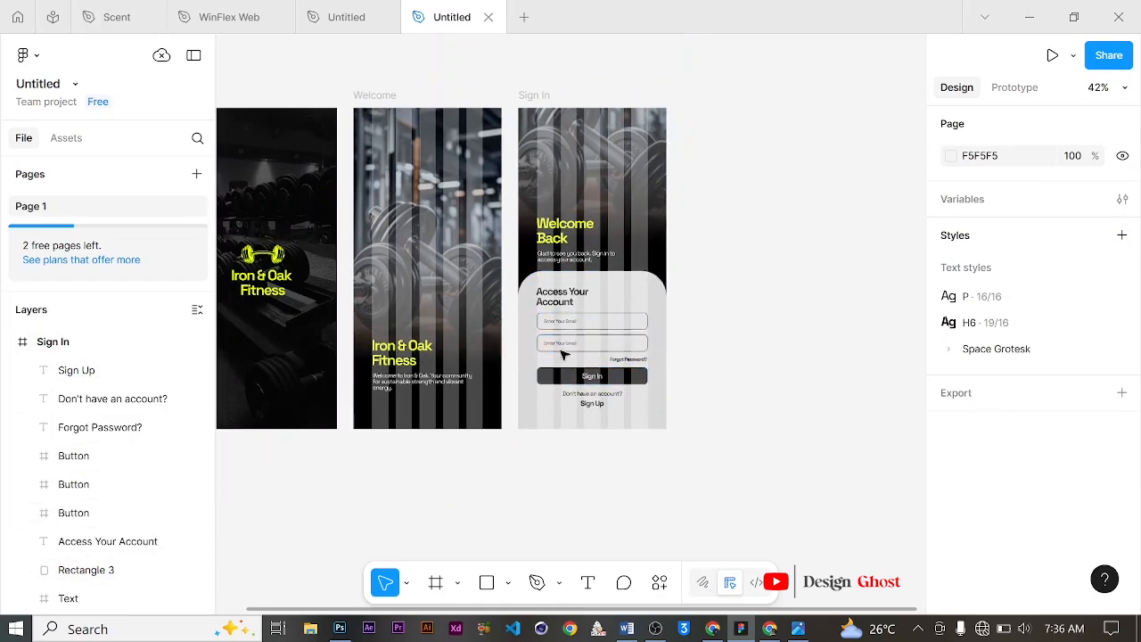
pyautogui.scroll(-1, 713, 340)
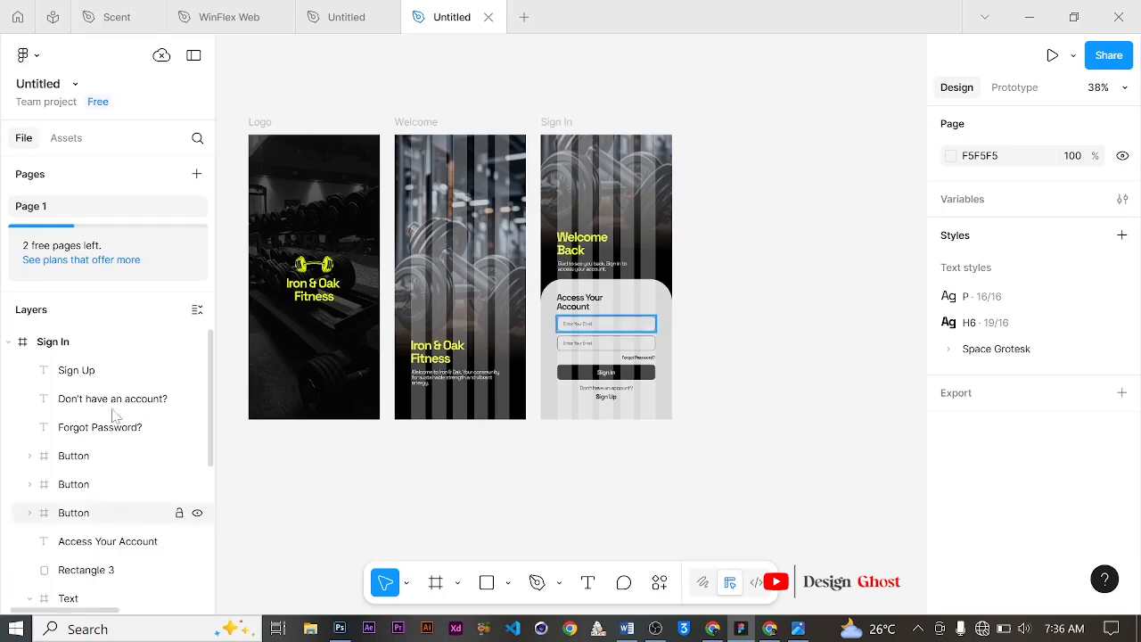
pyautogui.click(99, 373)
pyautogui.scroll(-1, 104, 437)
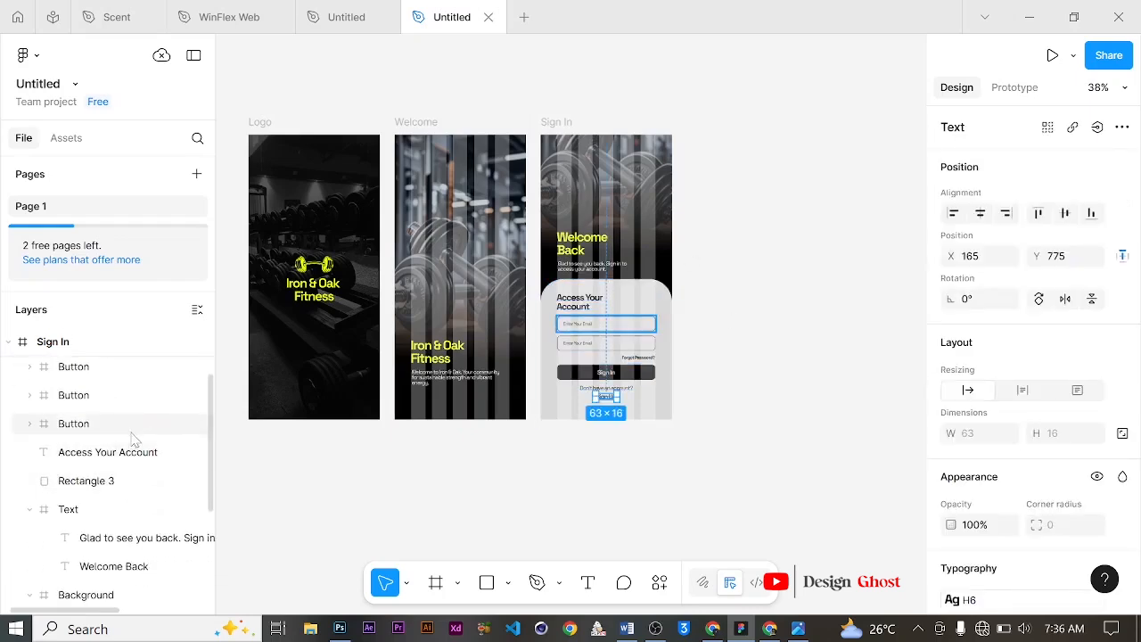
pyautogui.scroll(1, 131, 436)
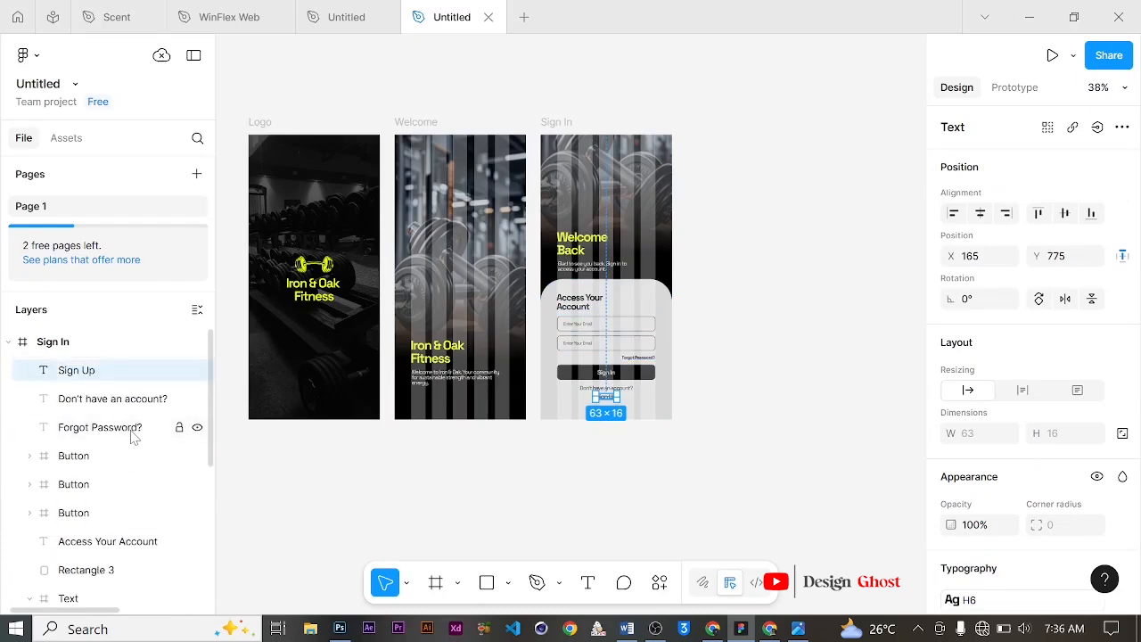
pyautogui.keyDown('shift'); pyautogui.click(131, 436); pyautogui.keyUp('shift')
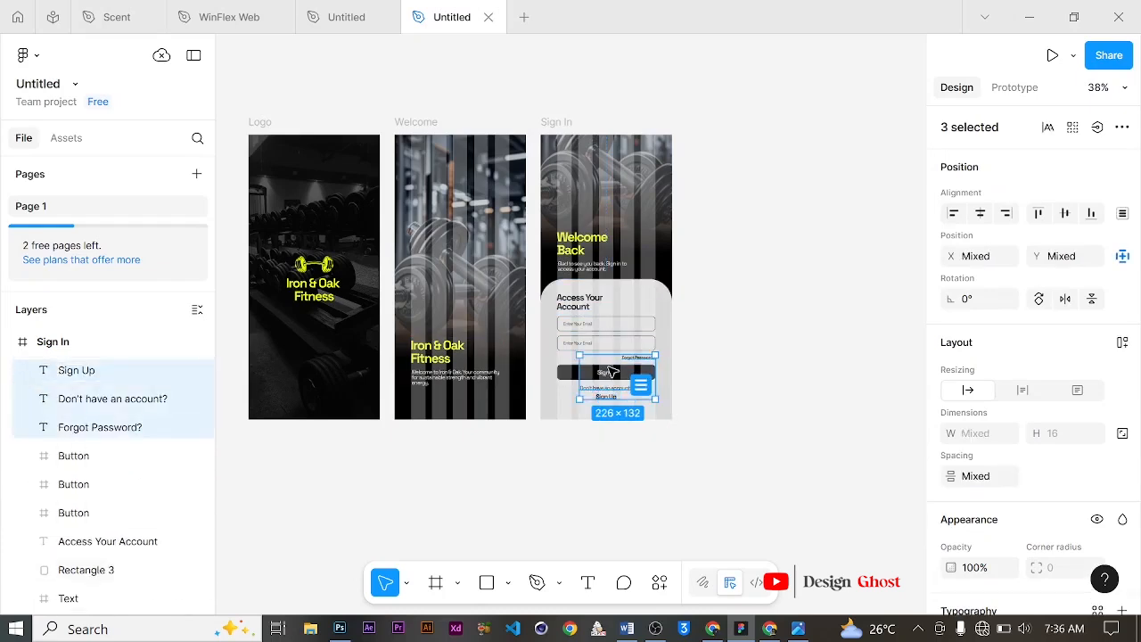
pyautogui.rightClick(612, 371)
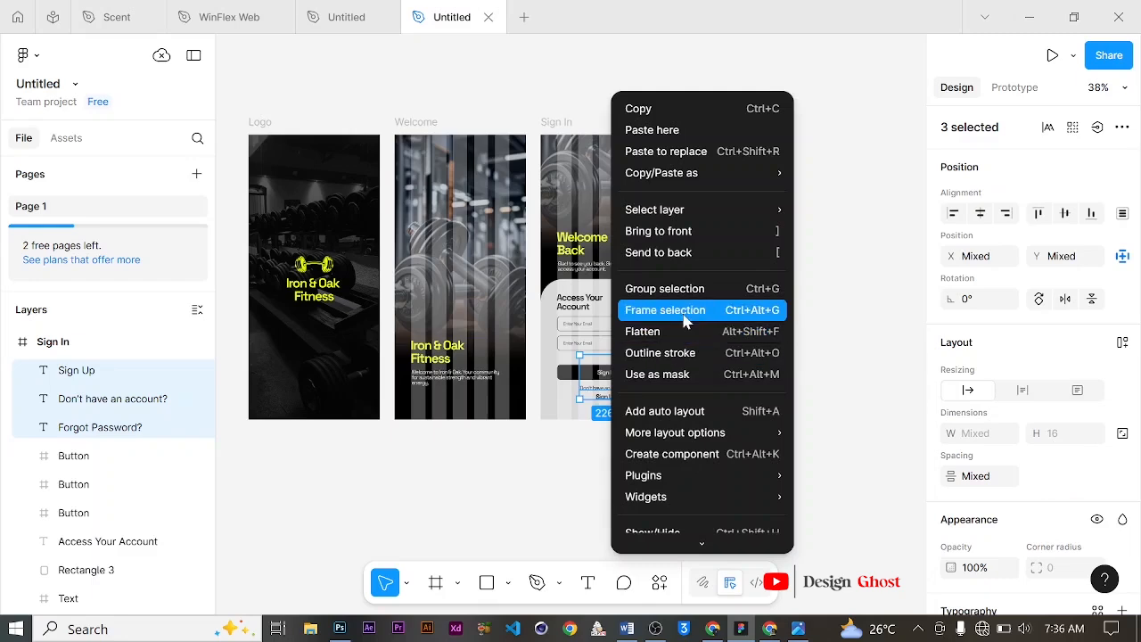
pyautogui.click(686, 322)
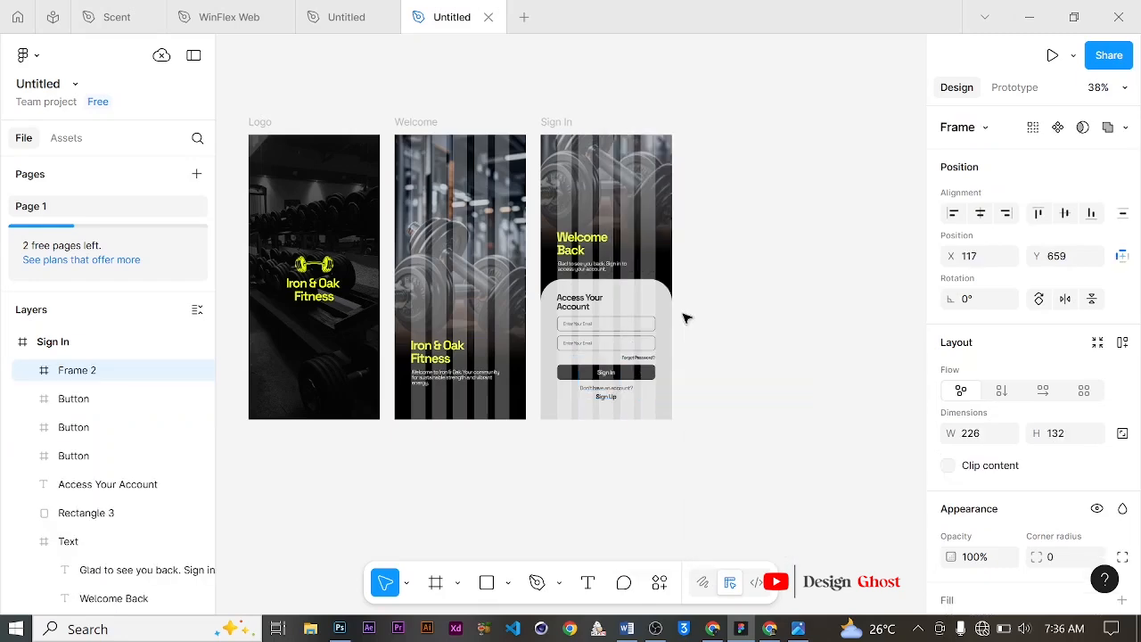
pyautogui.doubleClick(74, 370)
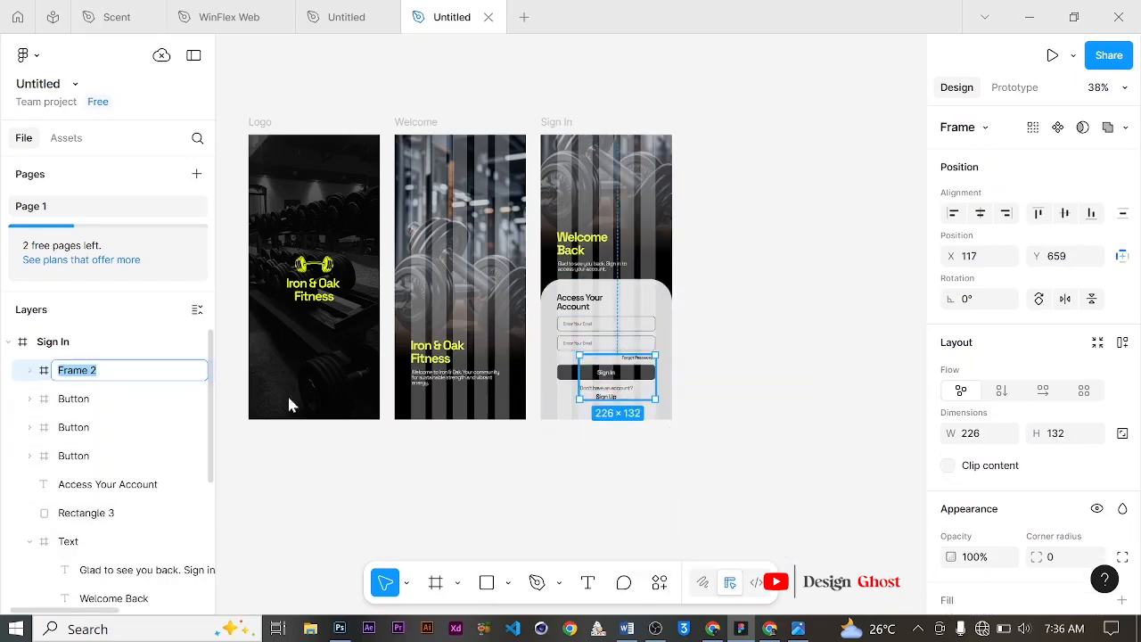
pyautogui.write('Text')
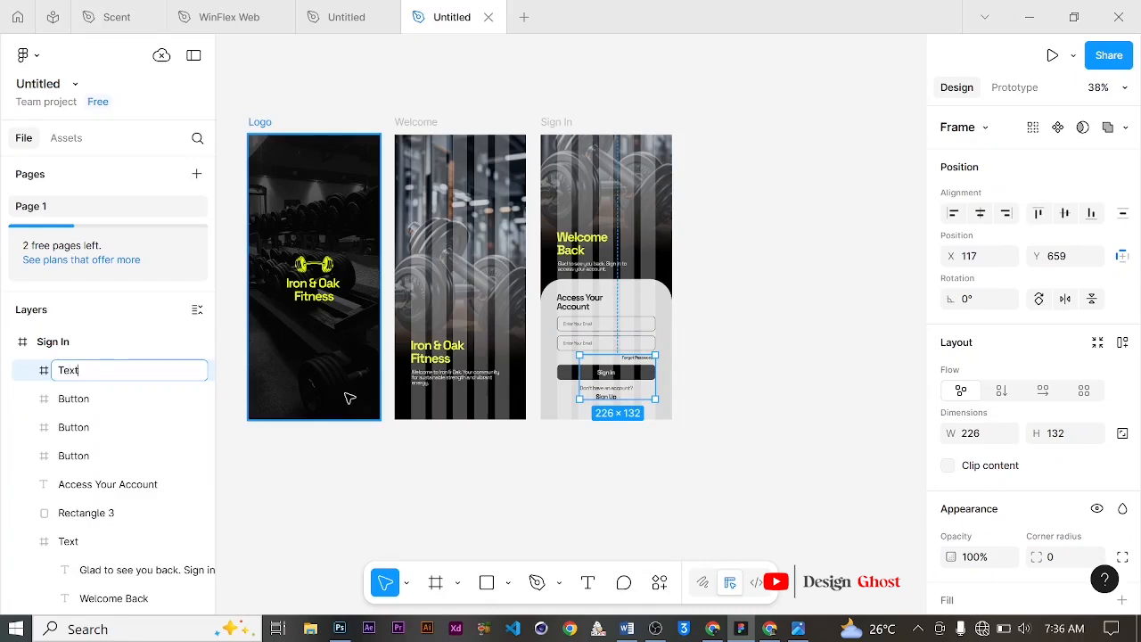
pyautogui.press('Return')
# Step: Frame the Text frame, the three buttons and the Access Your Account heading together, naming the frame Content
pyautogui.scroll(-4, 133, 427)
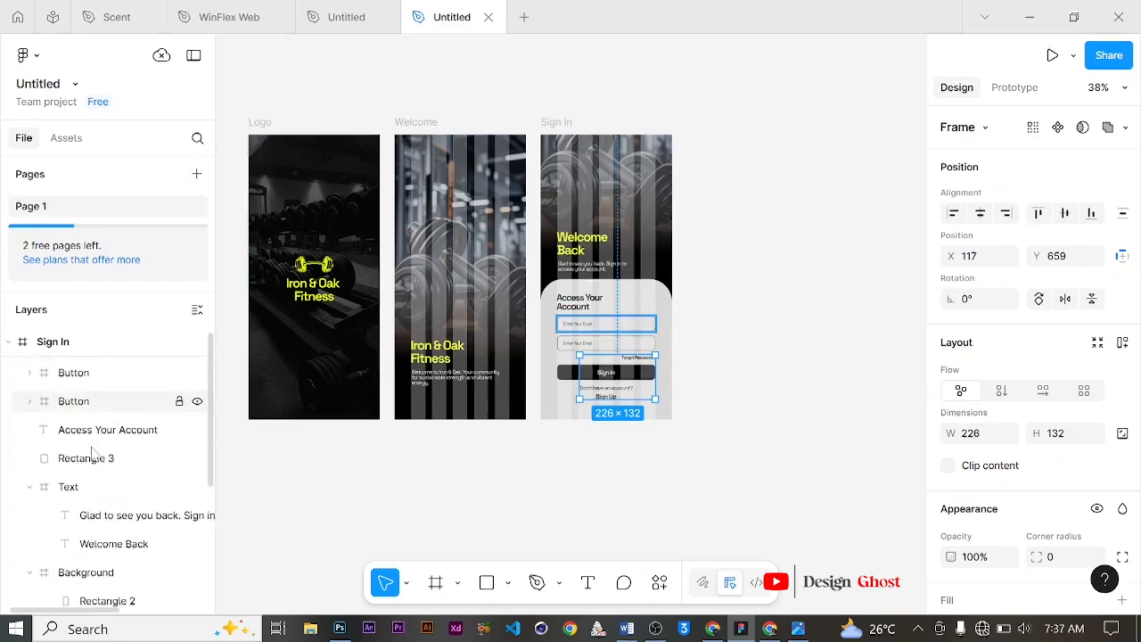
pyautogui.scroll(4, 129, 437)
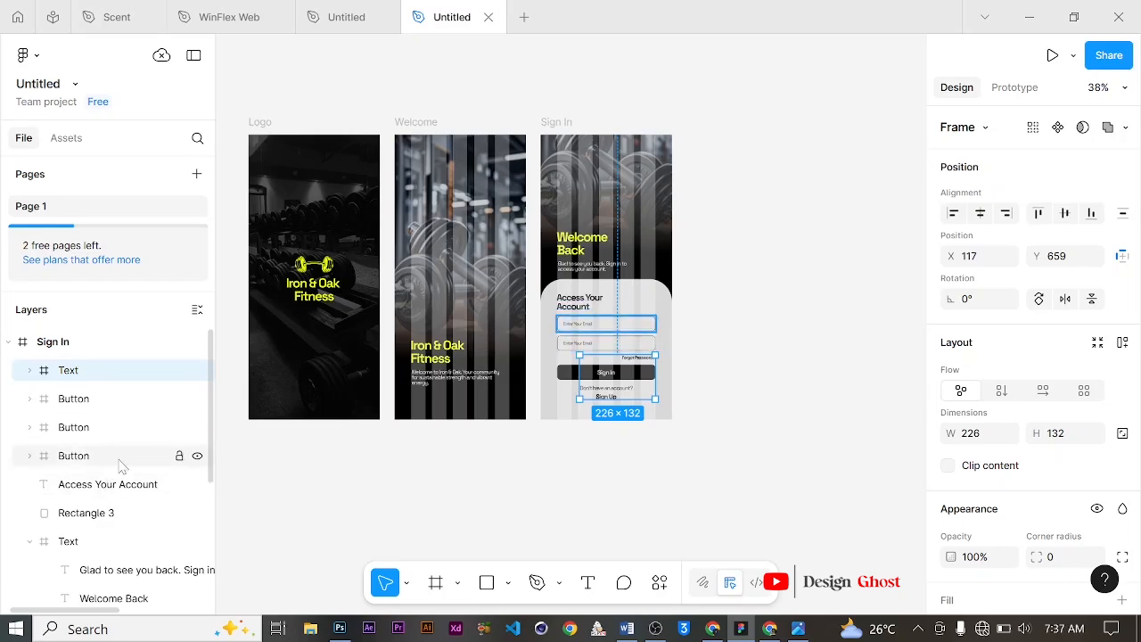
pyautogui.keyDown('shift'); pyautogui.click(107, 484); pyautogui.keyUp('shift')
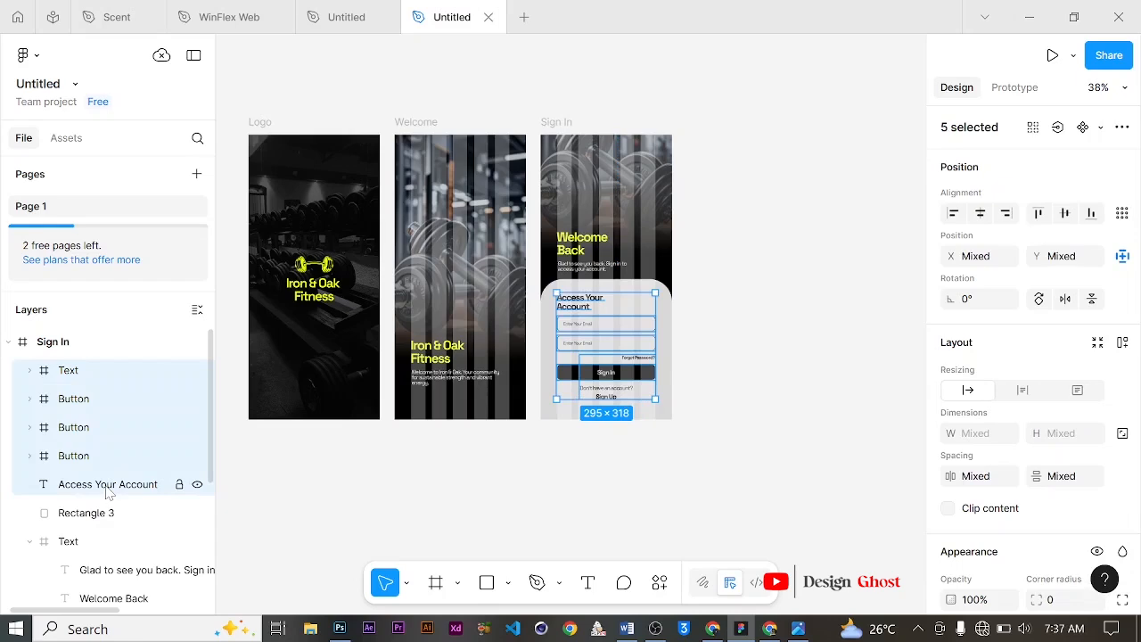
pyautogui.rightClick(605, 331)
pyautogui.click(644, 312)
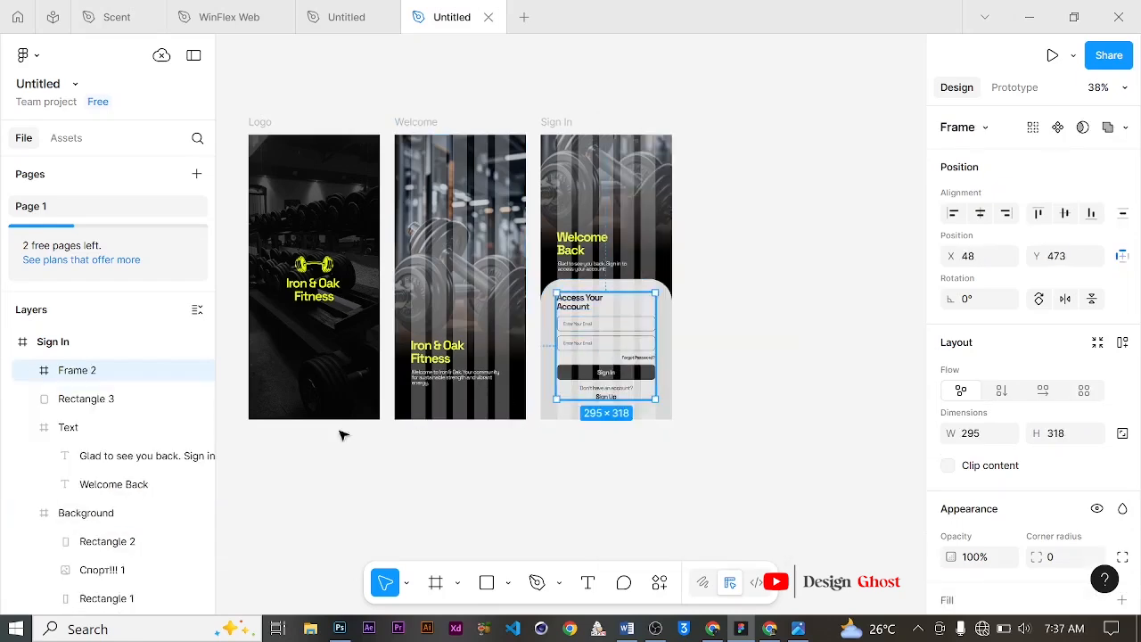
pyautogui.doubleClick(74, 373)
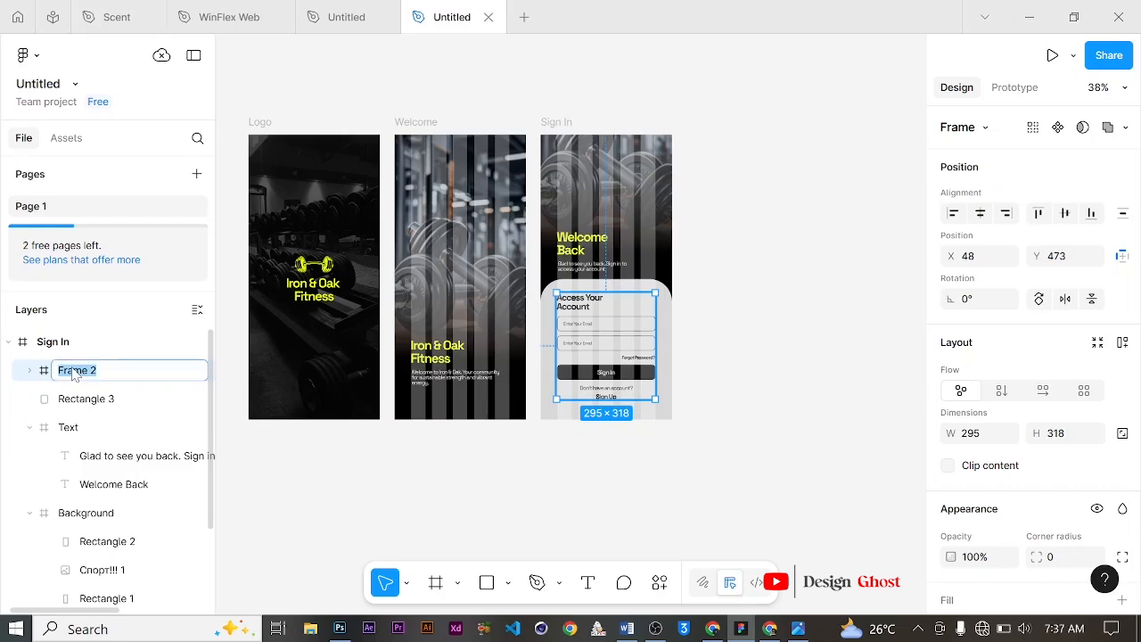
pyautogui.write('Conteng')
pyautogui.press('Return')
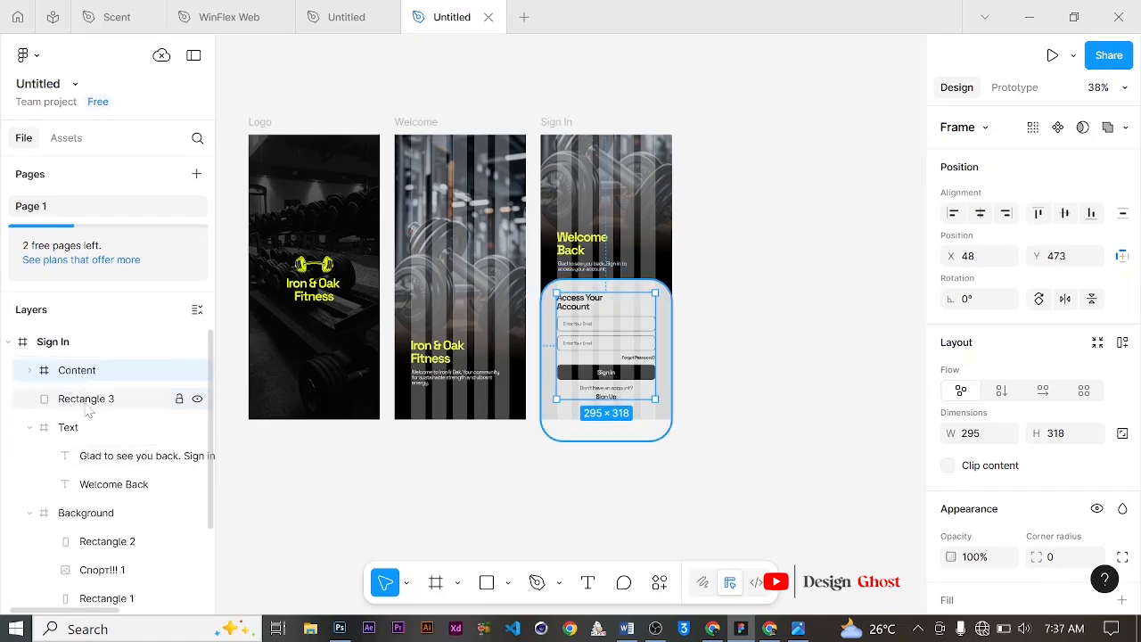
# Step: Frame the Content frame with the rounded panel rectangle and name the new frame Container
pyautogui.keyDown('shift'); pyautogui.click(95, 400); pyautogui.keyUp('shift')
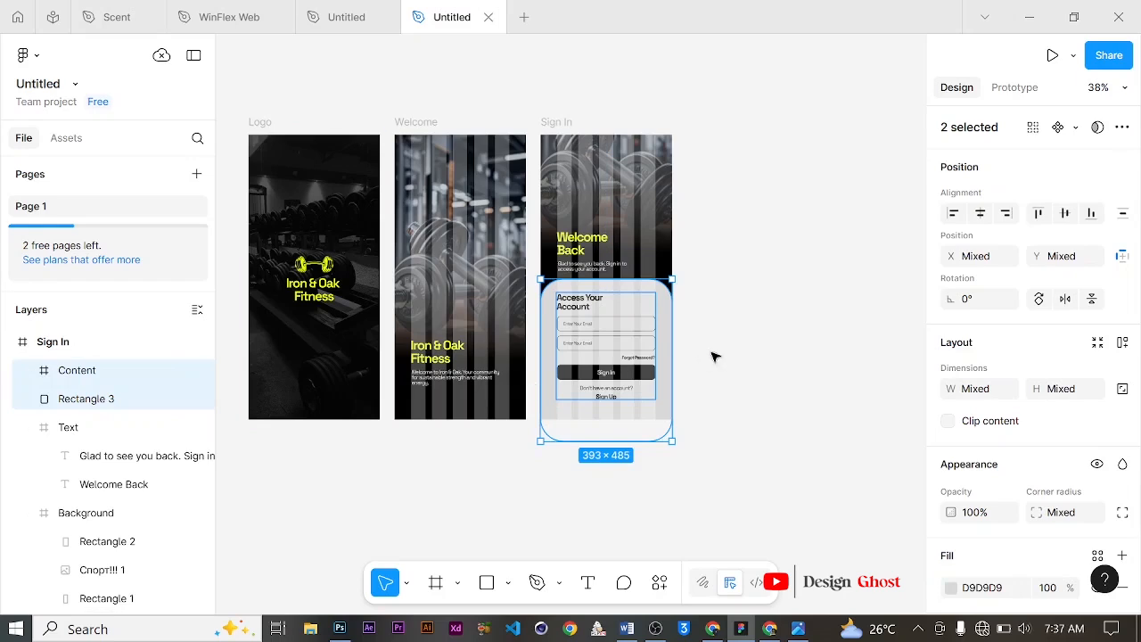
pyautogui.rightClick(625, 309)
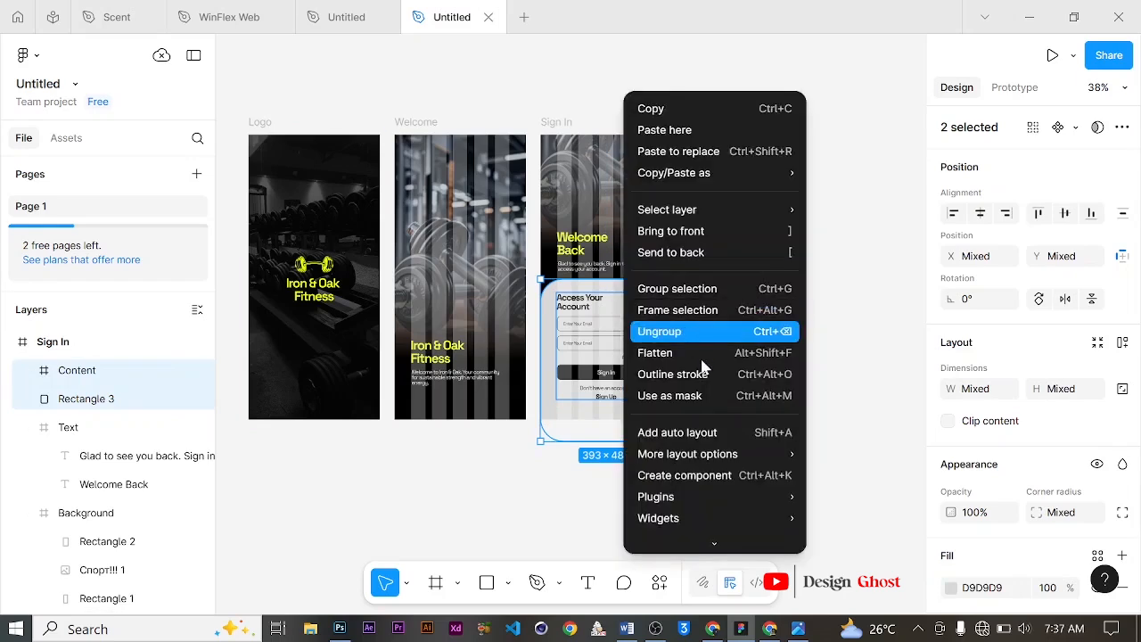
pyautogui.click(724, 312)
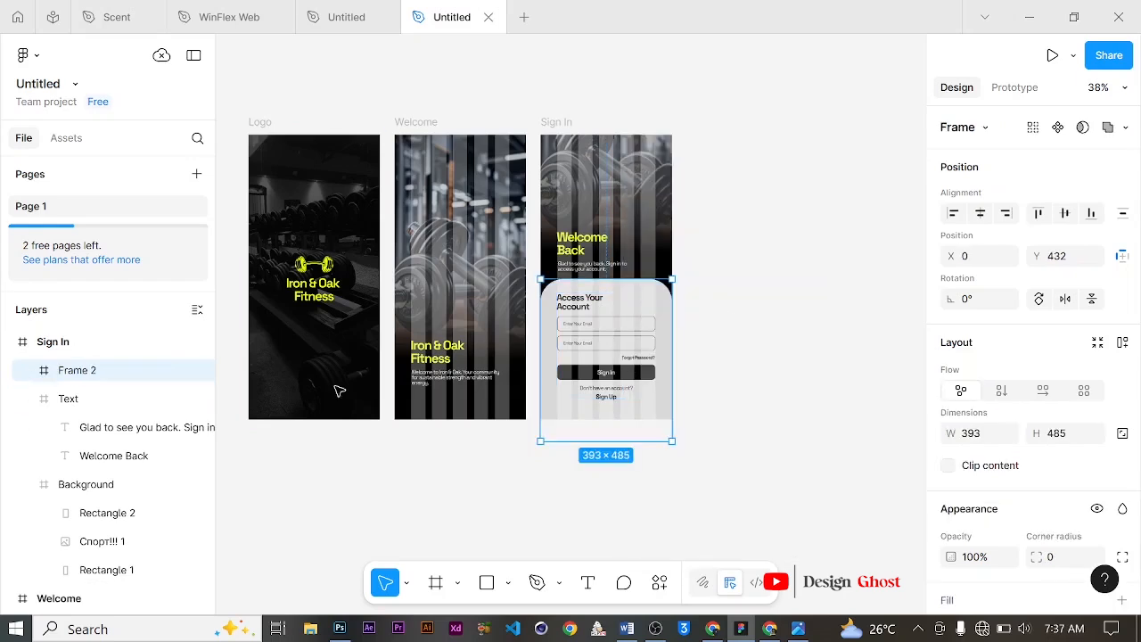
pyautogui.doubleClick(77, 370)
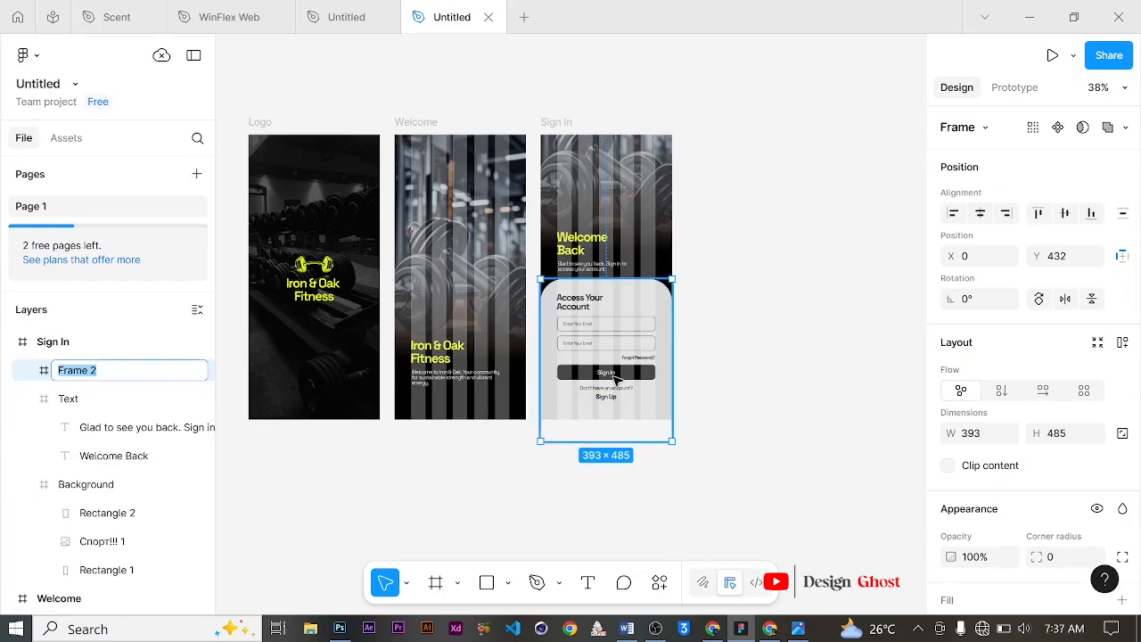
pyautogui.write('Container')
pyautogui.press('Return')
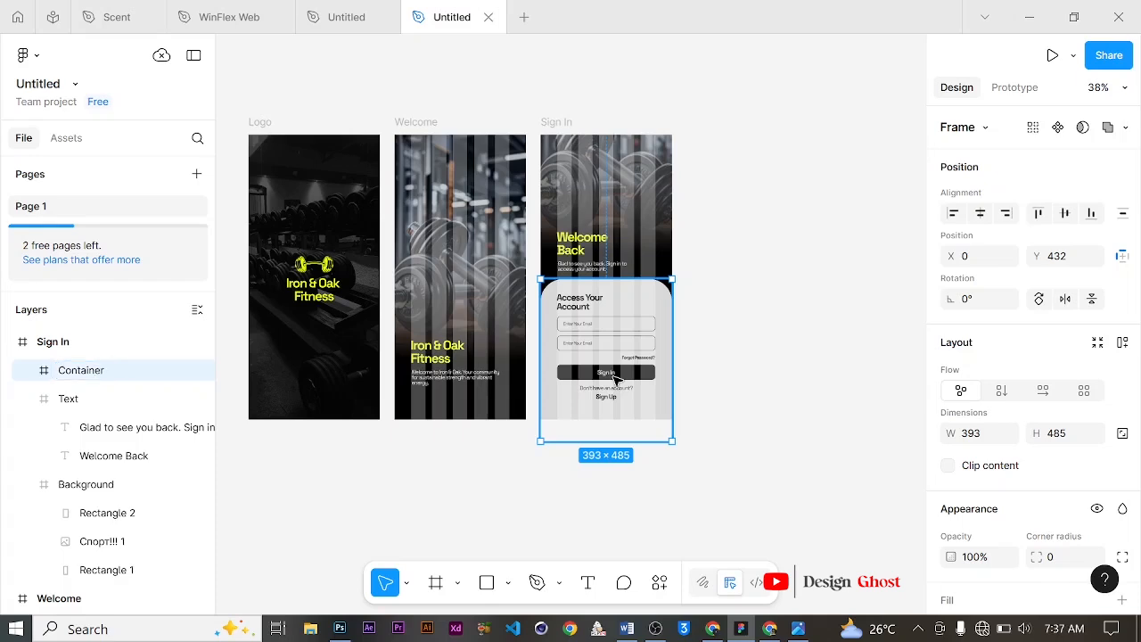
pyautogui.scroll(1, 569, 366)
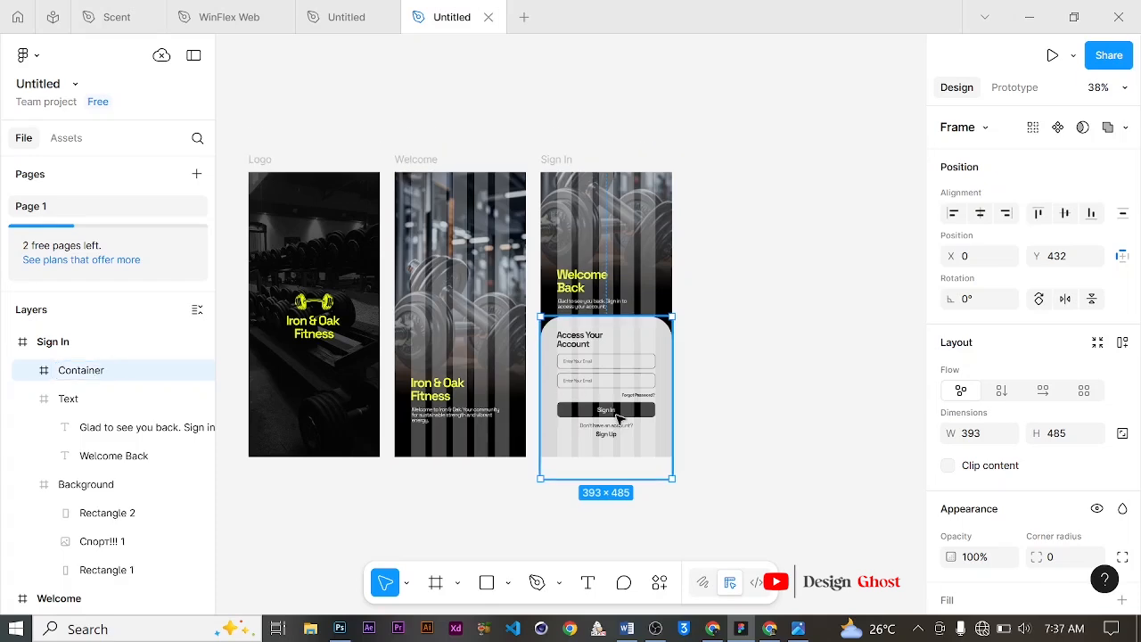
pyautogui.click(737, 261)
pyautogui.scroll(1, 583, 192)
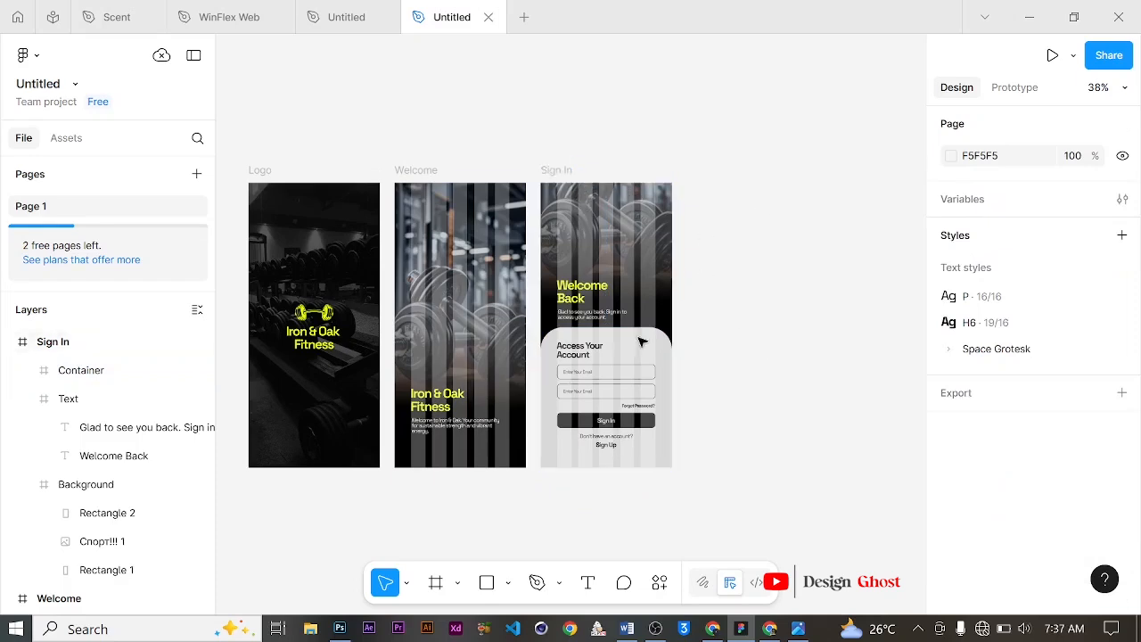
pyautogui.scroll(-1, 705, 379)
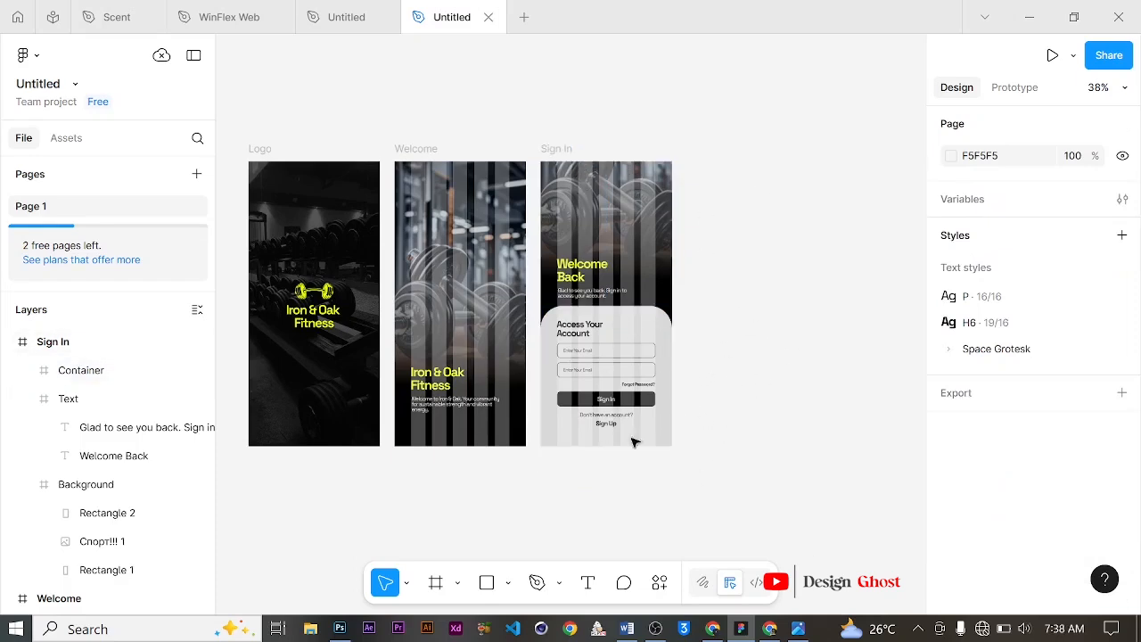
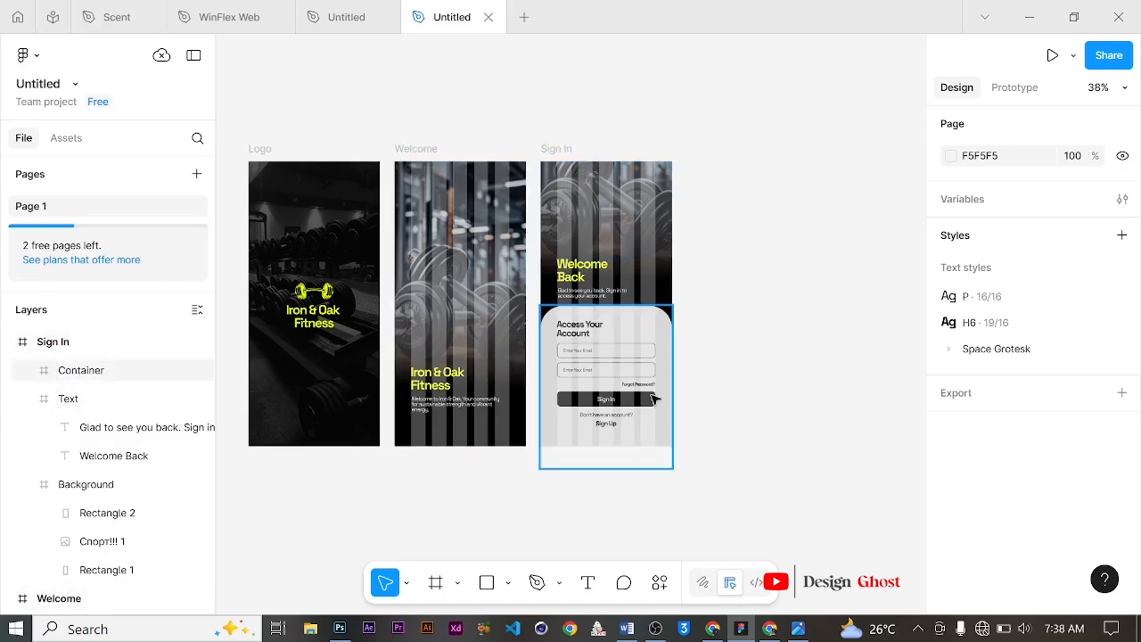
# Step: Duplicate the Sign In screen and place the copy beside the original
pyautogui.click(557, 149)
pyautogui.moveTo(562, 151); pyautogui.dragTo(706, 154)
pyautogui.scroll(-1, 746, 295)
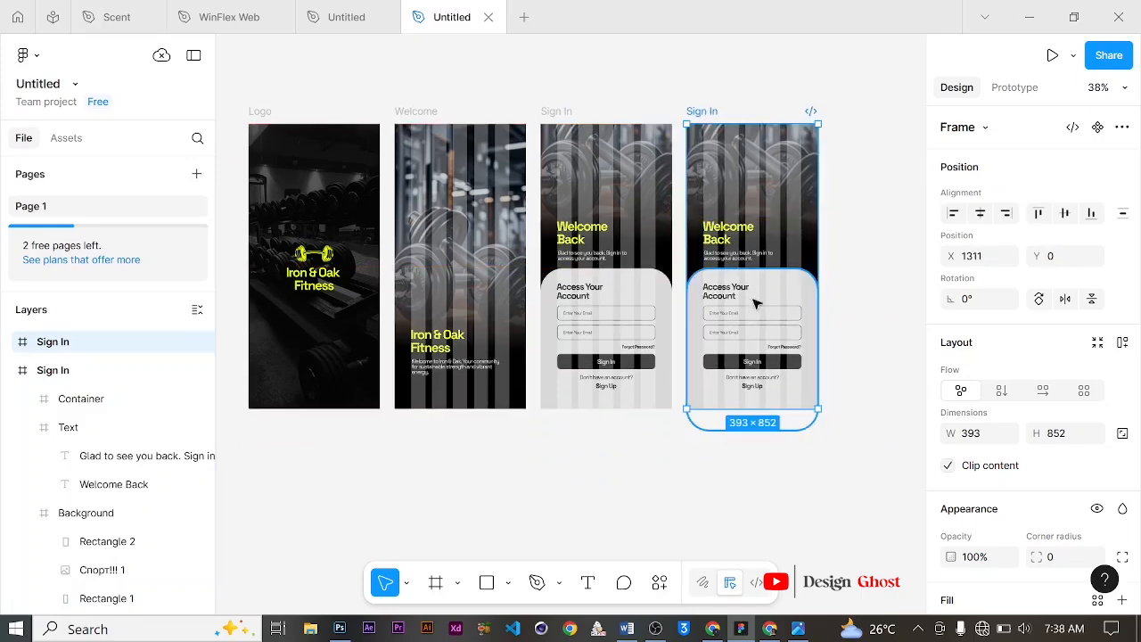
# Step: Replace the copied screen's Welcome Back heading with "Create An Account" on two lines
pyautogui.scroll(5, 801, 328)
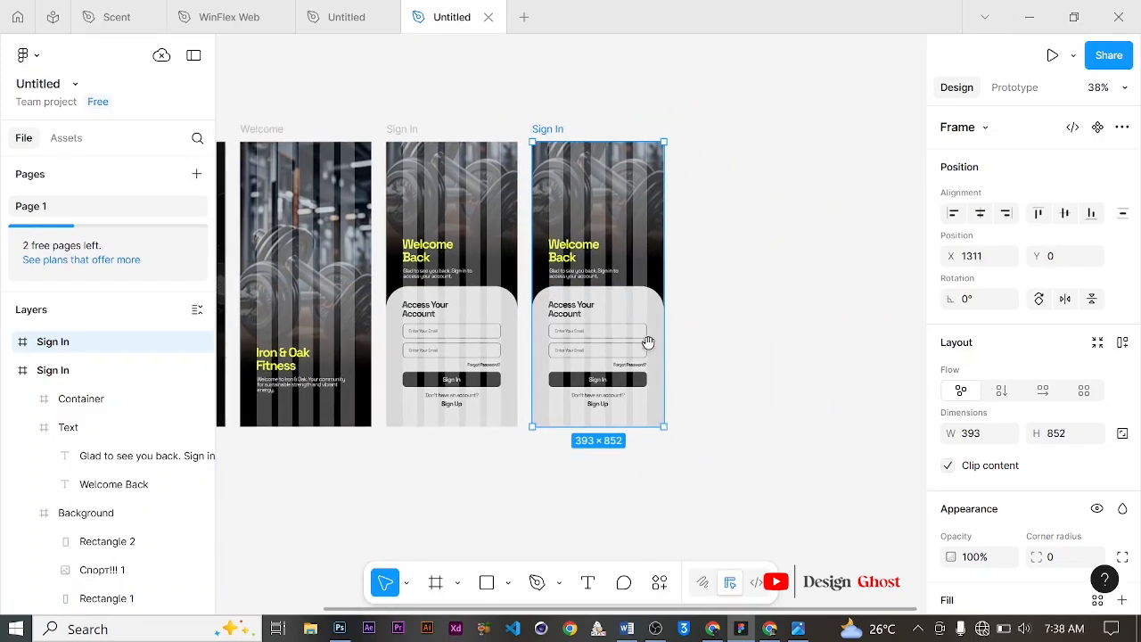
pyautogui.scroll(1, 590, 324)
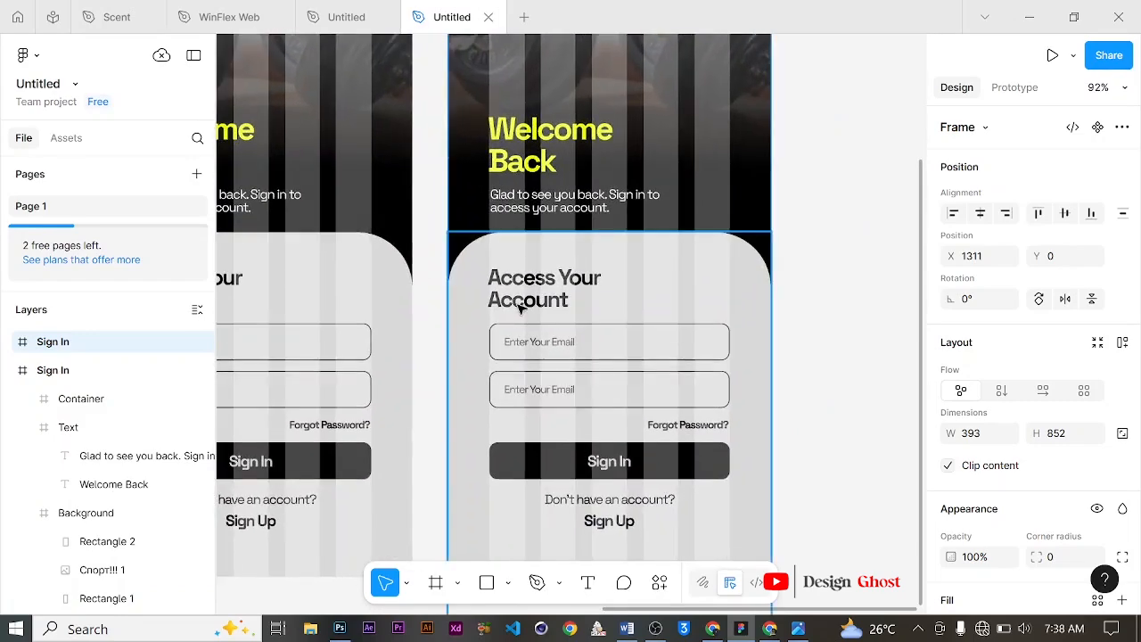
pyautogui.scroll(-1, 522, 308)
pyautogui.scroll(1, 597, 290)
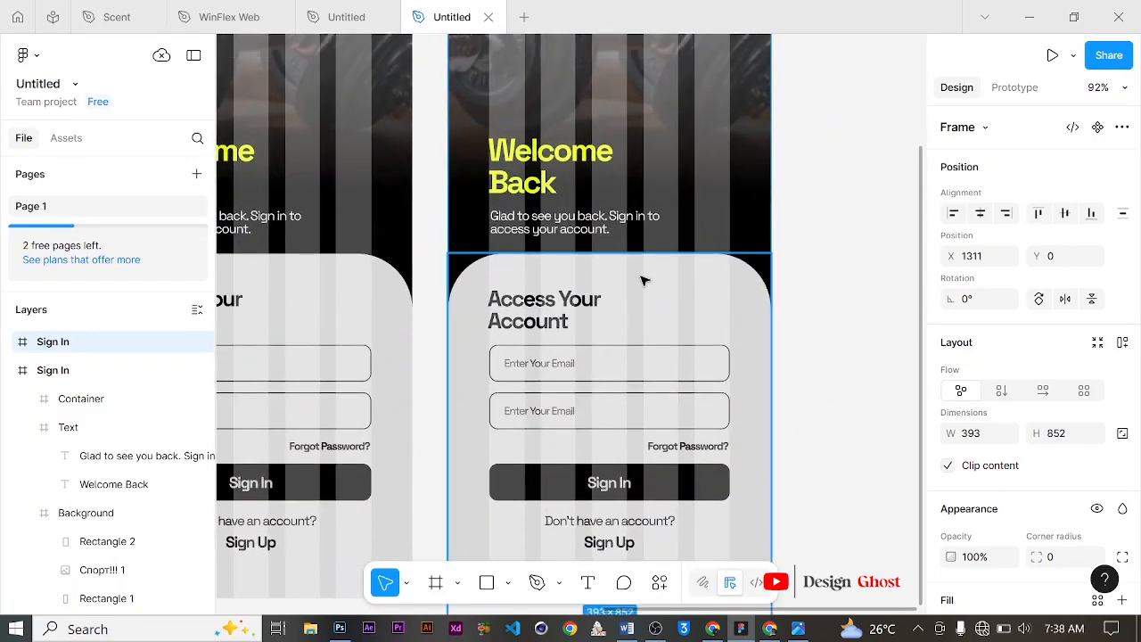
pyautogui.press('t')
pyautogui.click(537, 152)
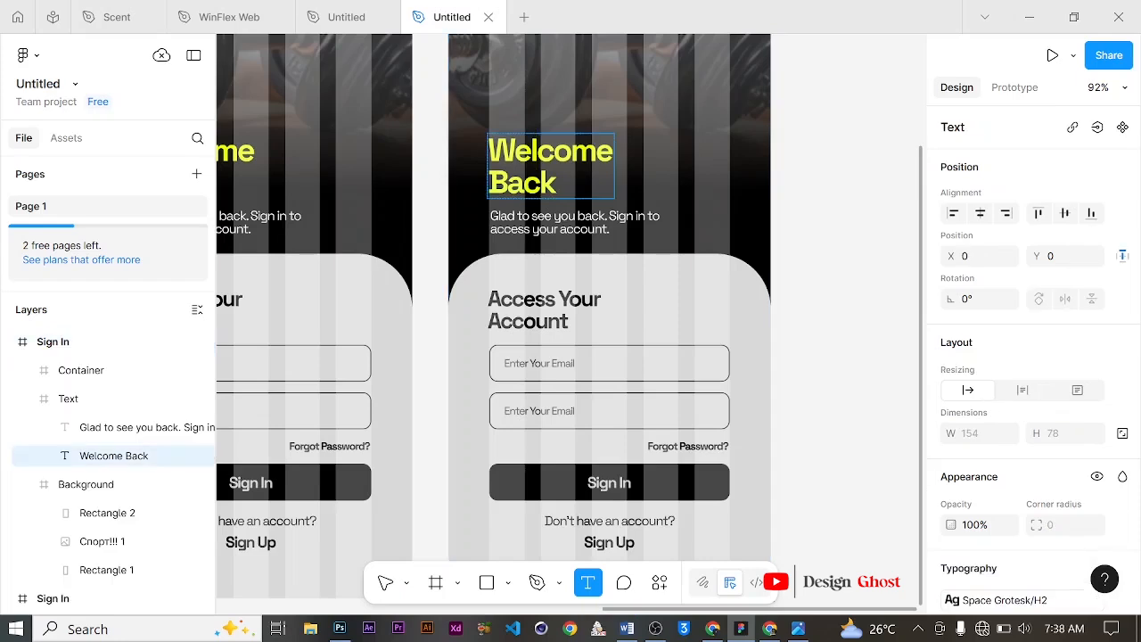
pyautogui.hotkey('ctrl', 'a')
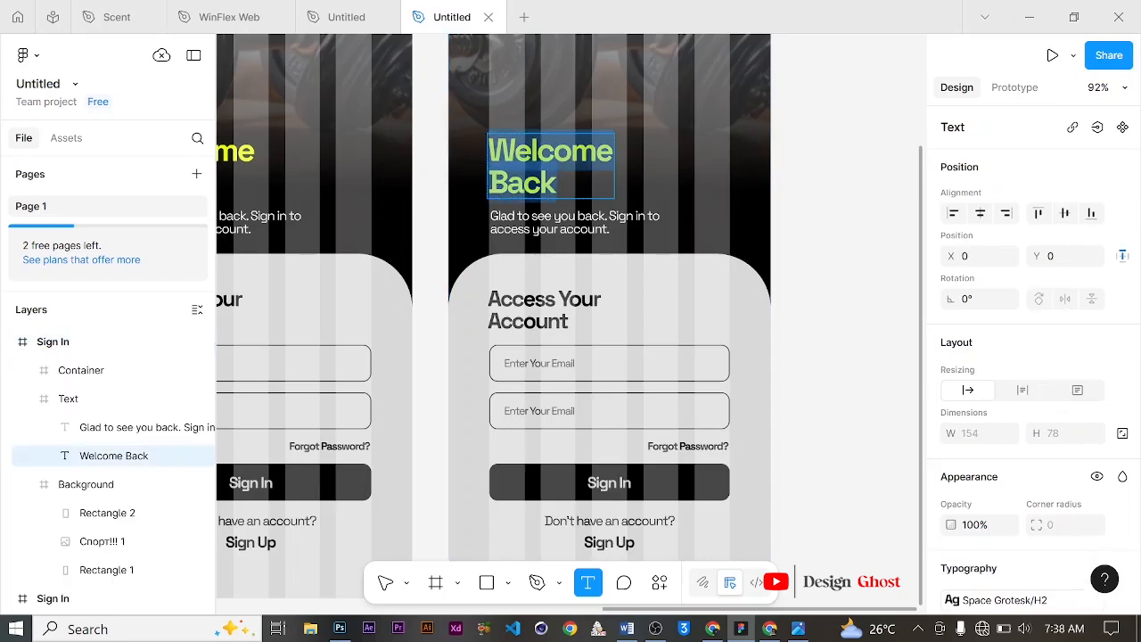
pyautogui.write('Creat')
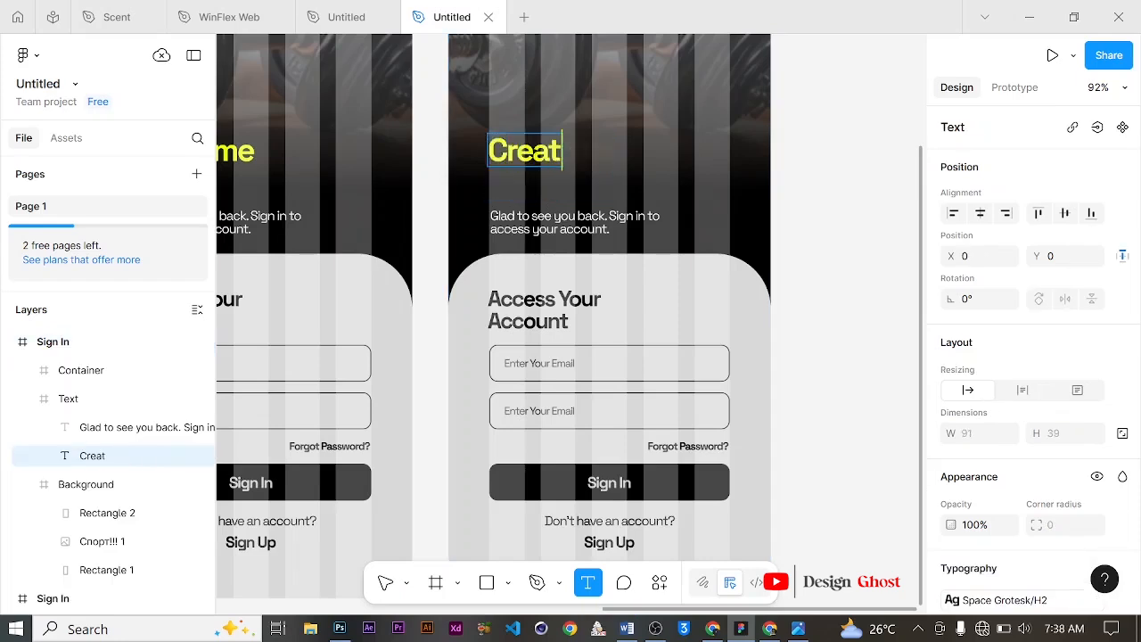
pyautogui.write('e An')
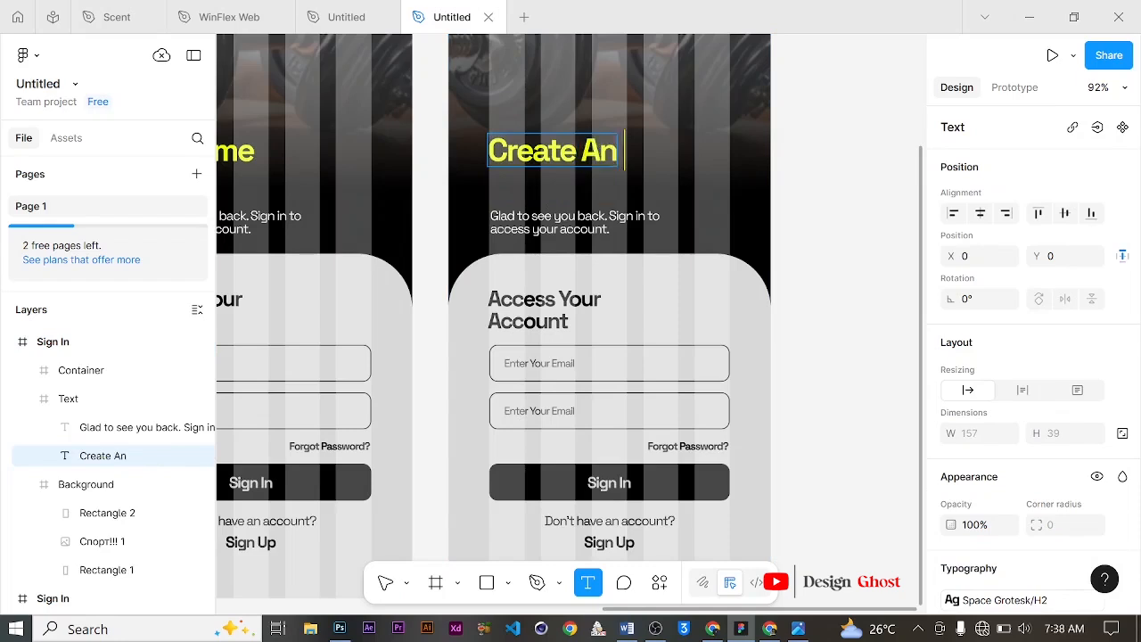
pyautogui.press('Return')
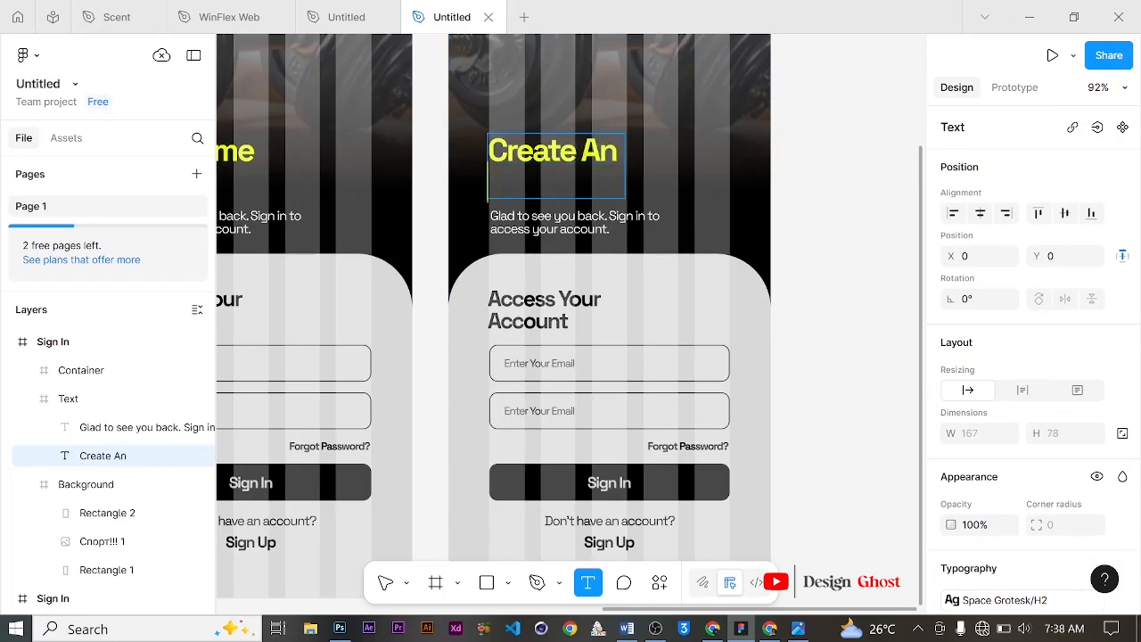
pyautogui.write('aCC')
pyautogui.press('BackSpace')
pyautogui.press('BackSpace')
pyautogui.press('BackSpace')
pyautogui.write('Acc')
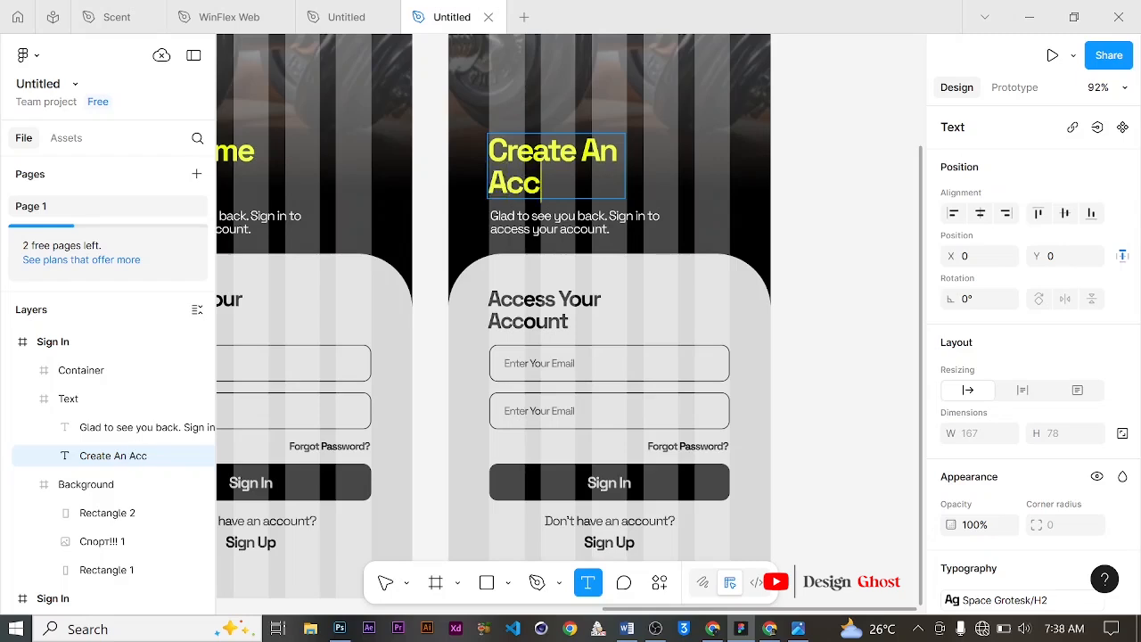
pyautogui.write('ount')
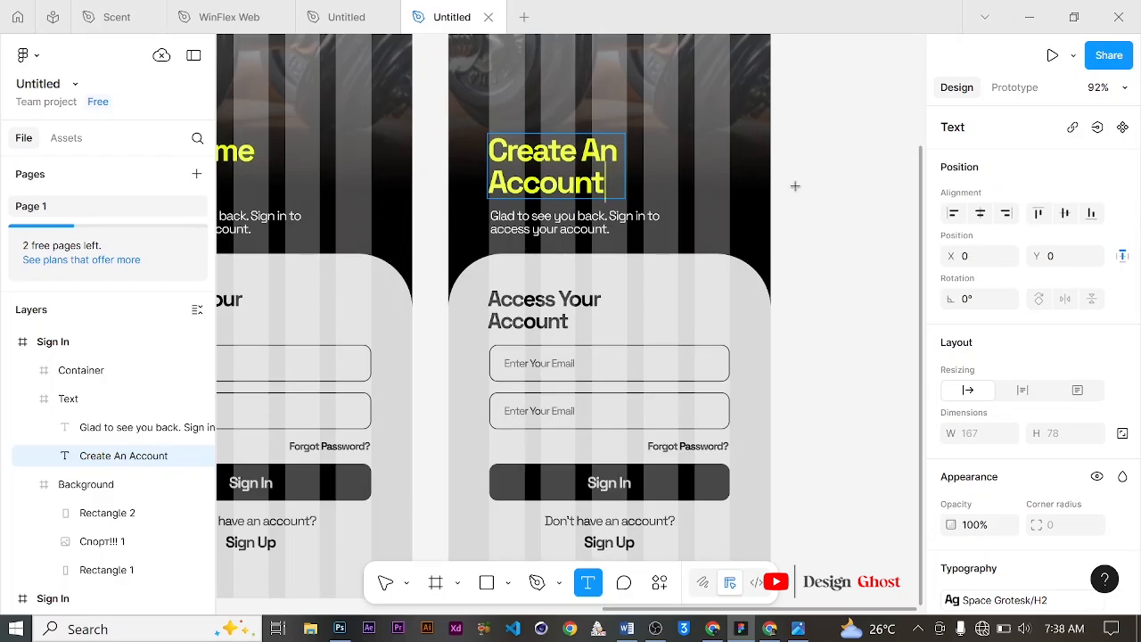
pyautogui.click(385, 582)
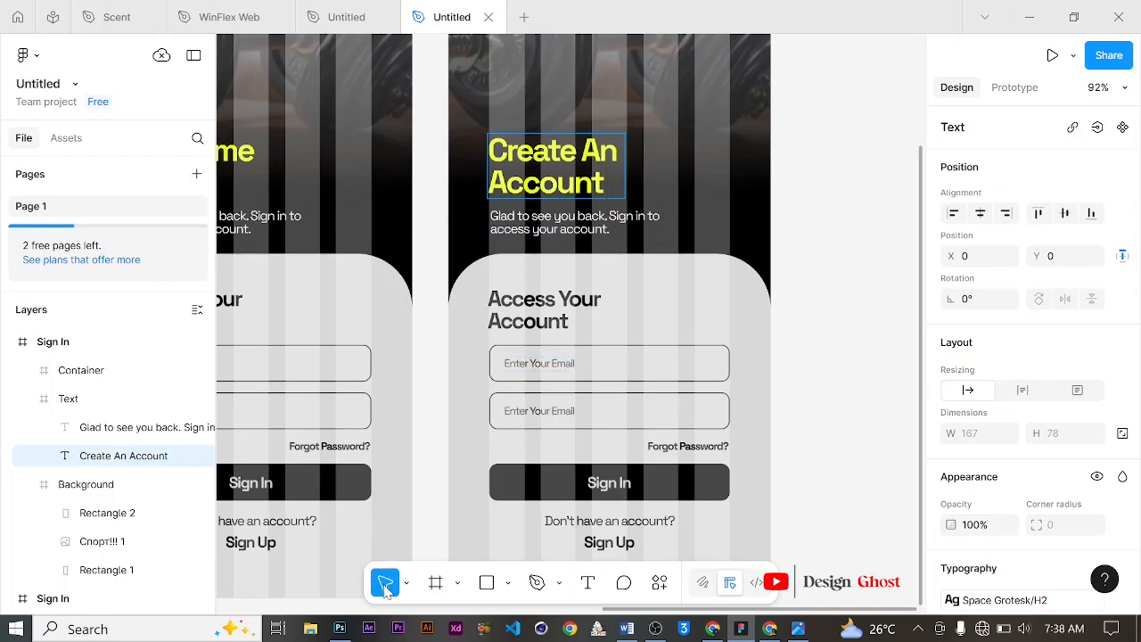
# Step: Rewrite the subtitle as "Join this amazing family and take your fitness to the next level."
pyautogui.click(847, 286)
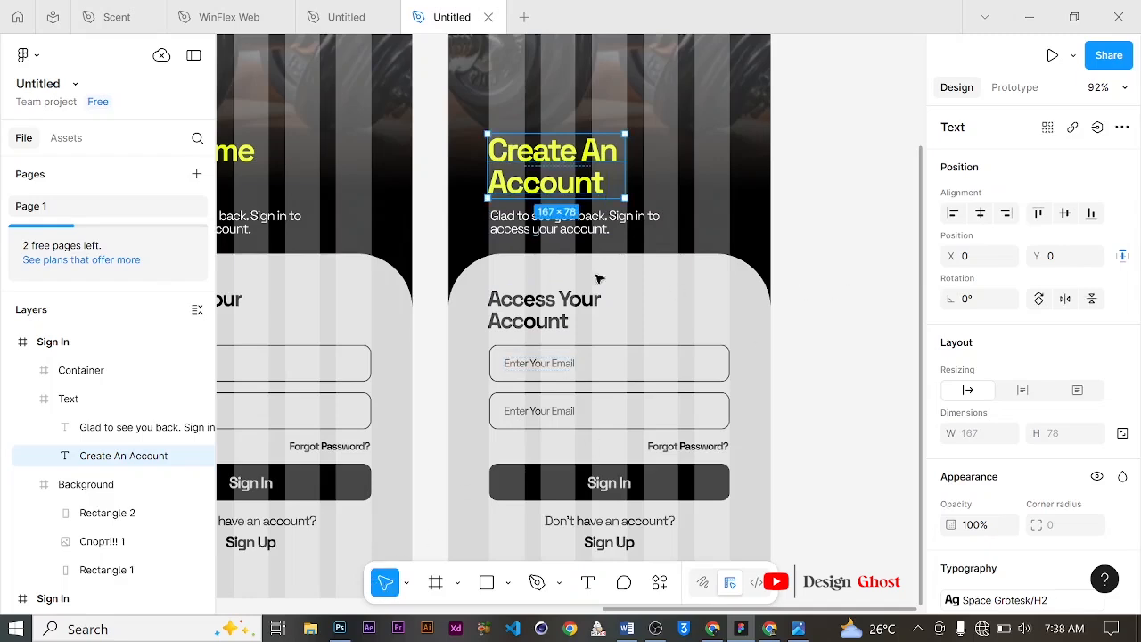
pyautogui.click(527, 226)
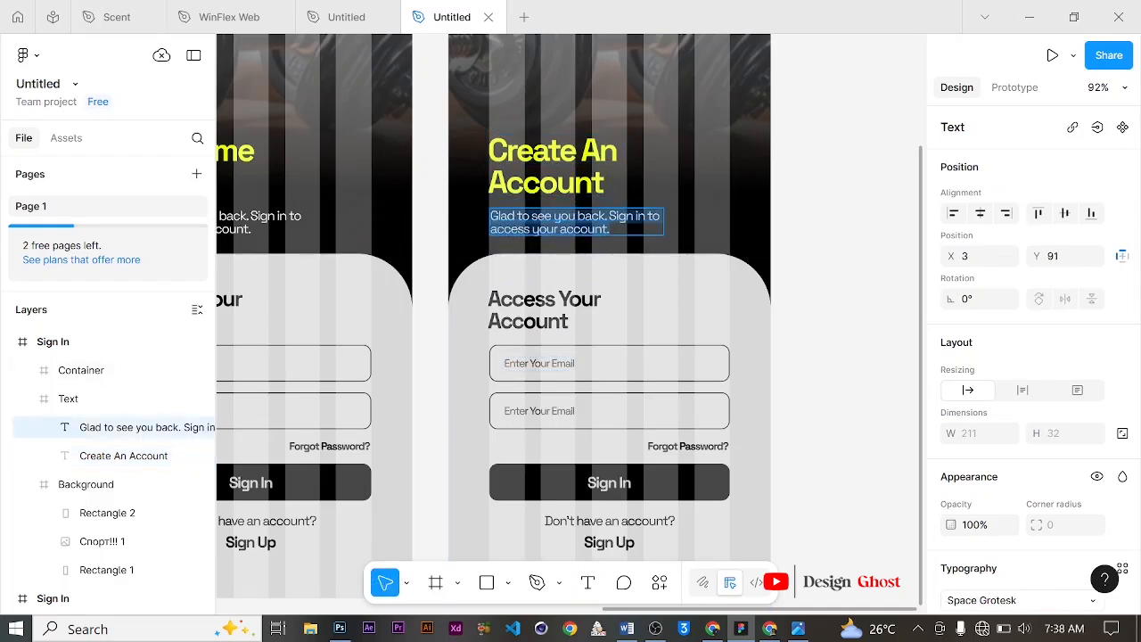
pyautogui.write('Jo')
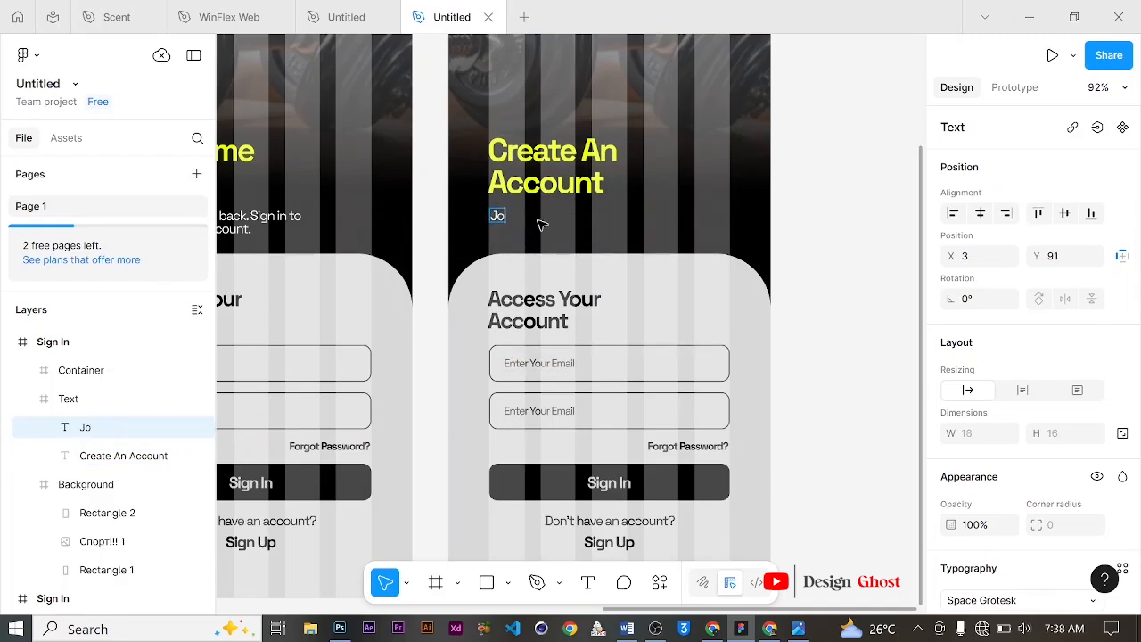
pyautogui.write('in this')
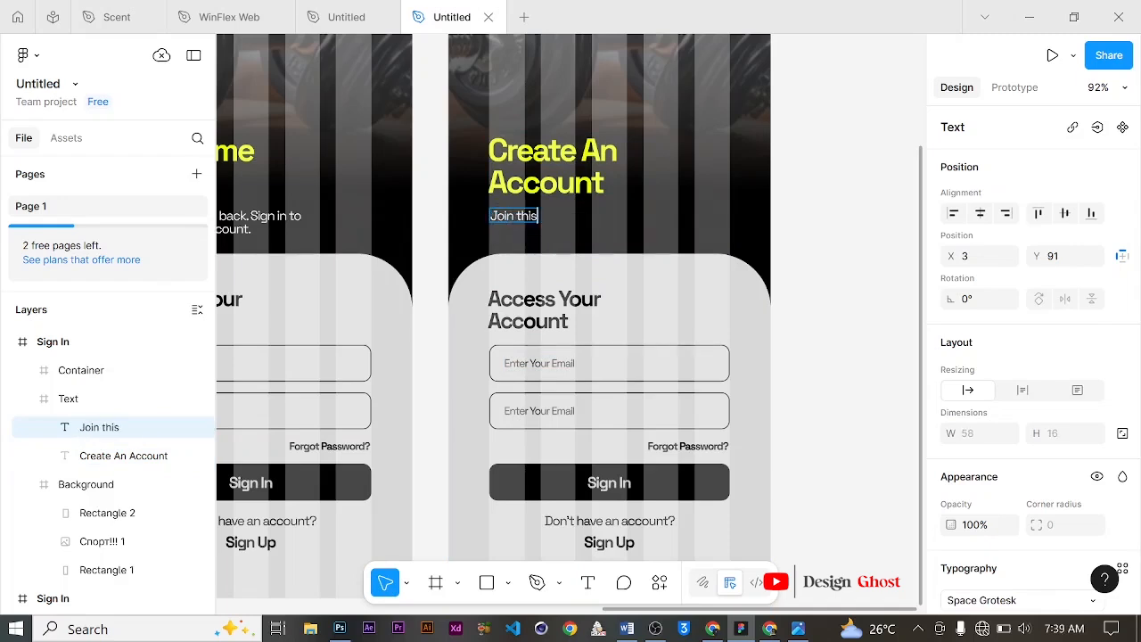
pyautogui.write(' amazing F')
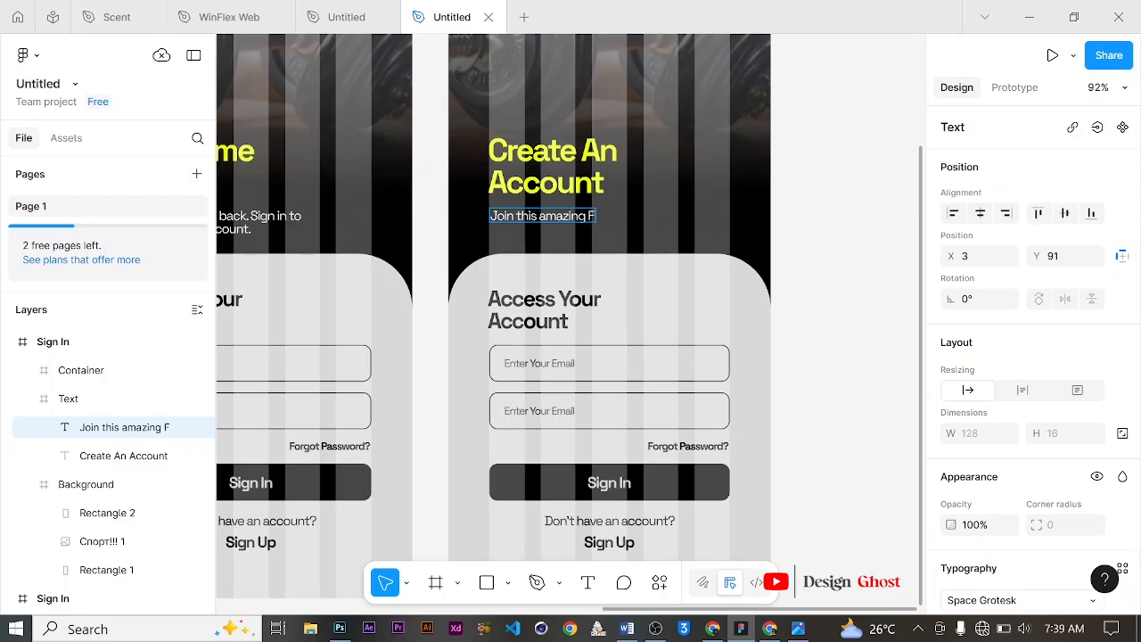
pyautogui.press('BackSpace')
pyautogui.write('family and')
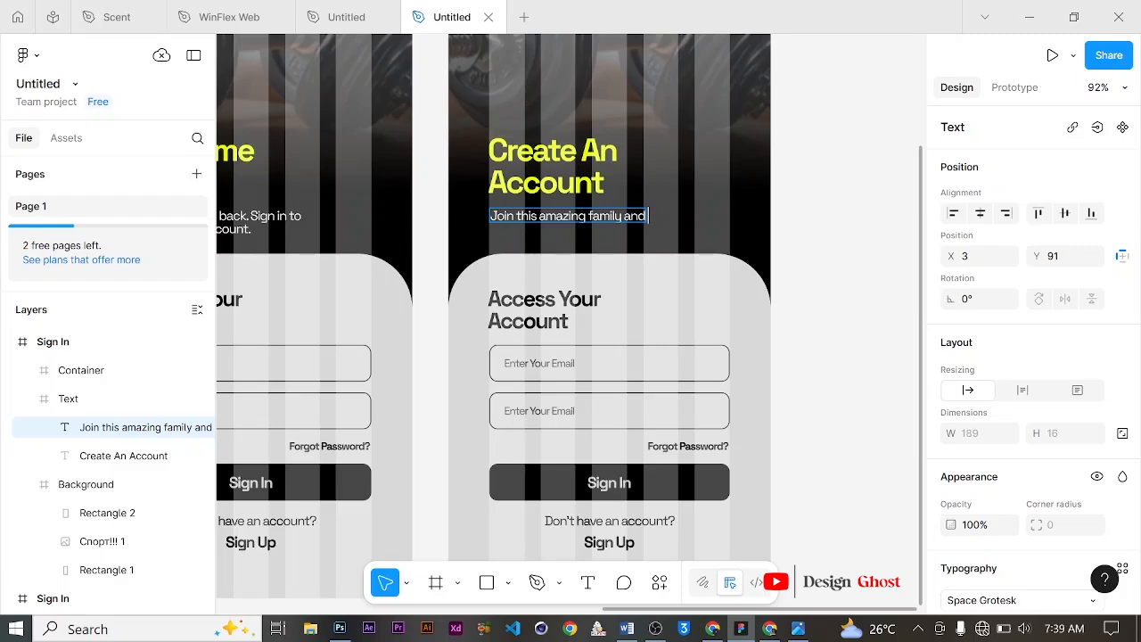
pyautogui.write(' take')
pyautogui.press('Return')
pyautogui.write('your fit')
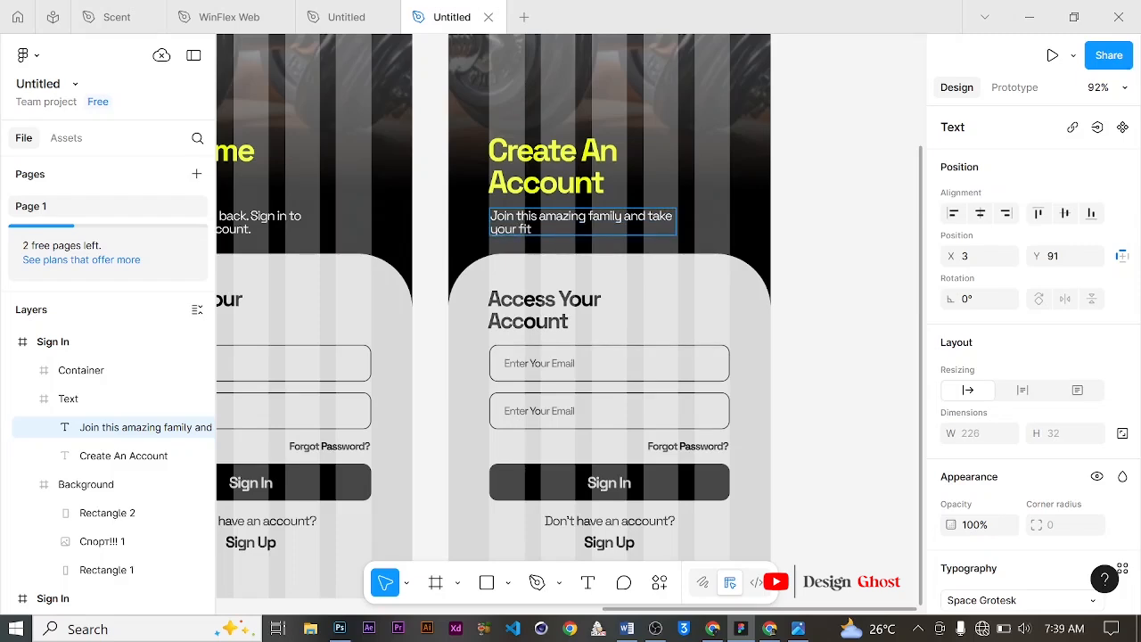
pyautogui.write('ness')
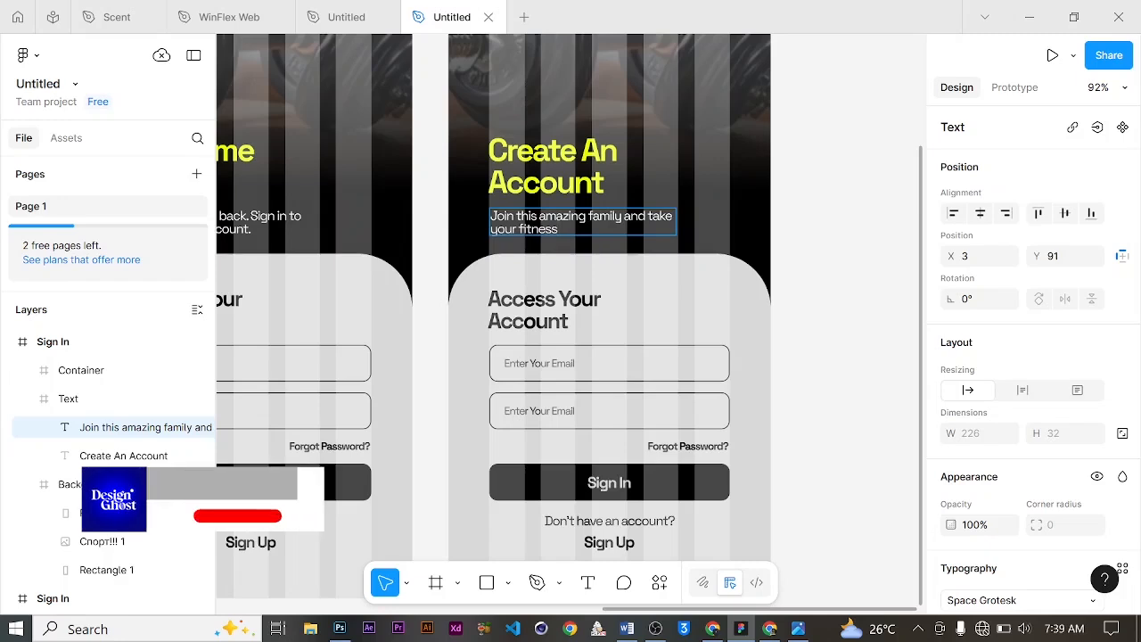
pyautogui.write(' to the')
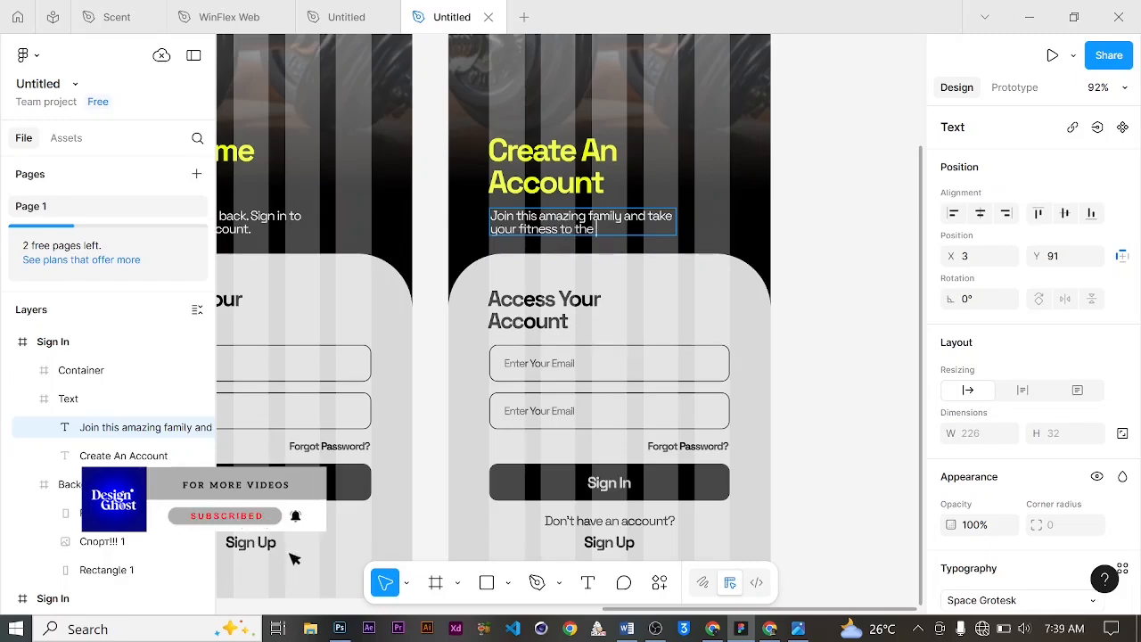
pyautogui.write(' next')
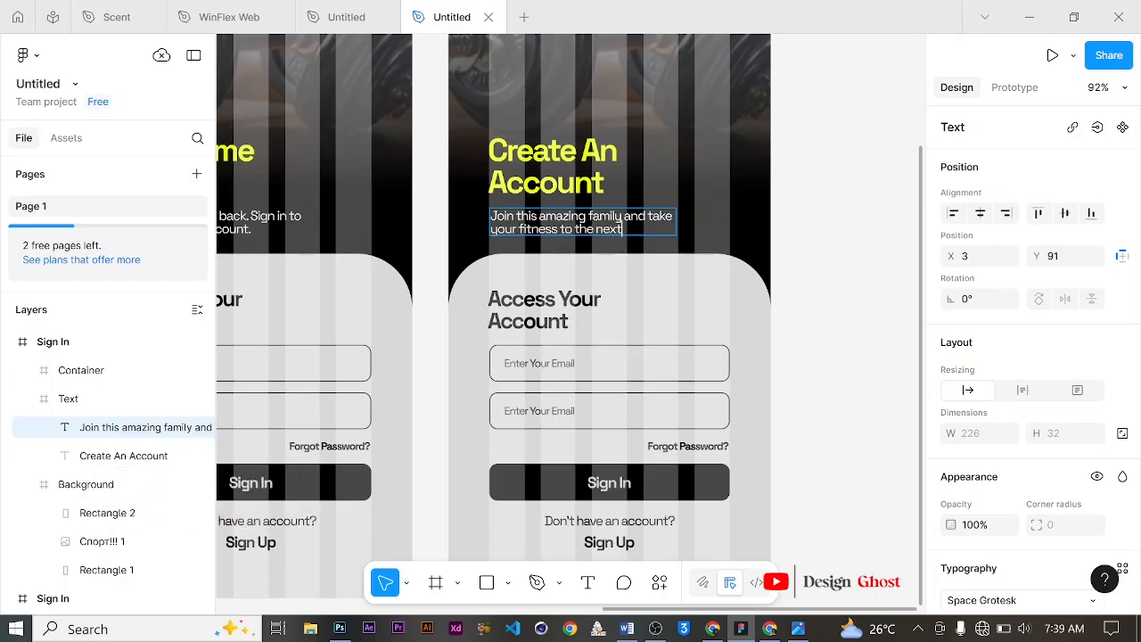
pyautogui.write(' level.')
pyautogui.press('Escape')
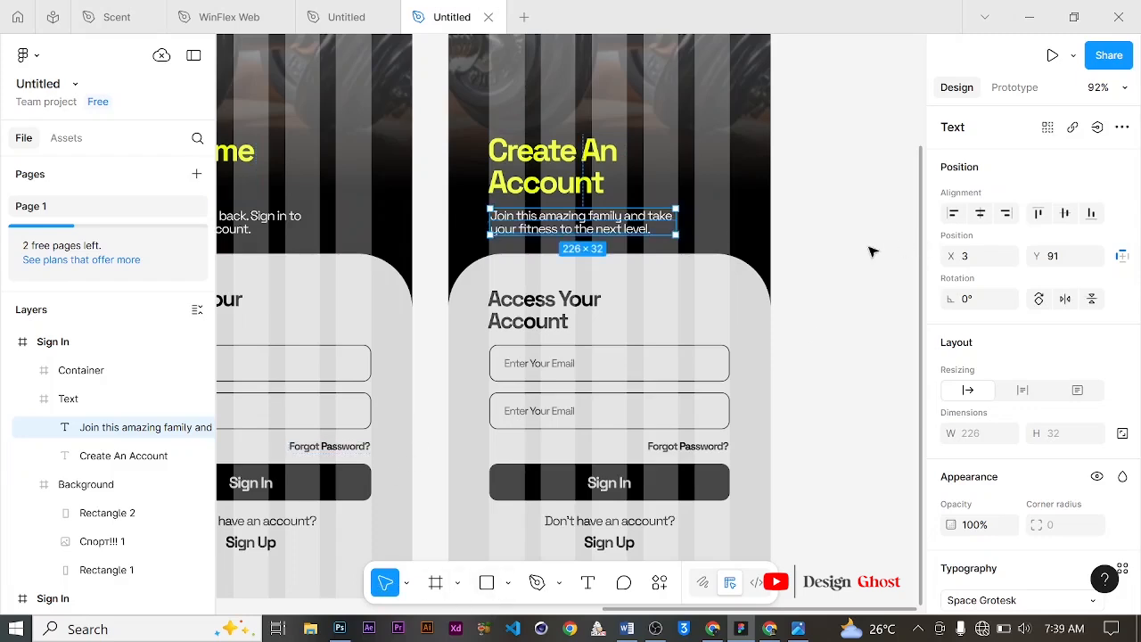
# Step: Change the panel heading Access Your Account to "Sign Up"
pyautogui.scroll(-1, 528, 276)
pyautogui.scroll(-4, 529, 276)
pyautogui.scroll(1, 523, 237)
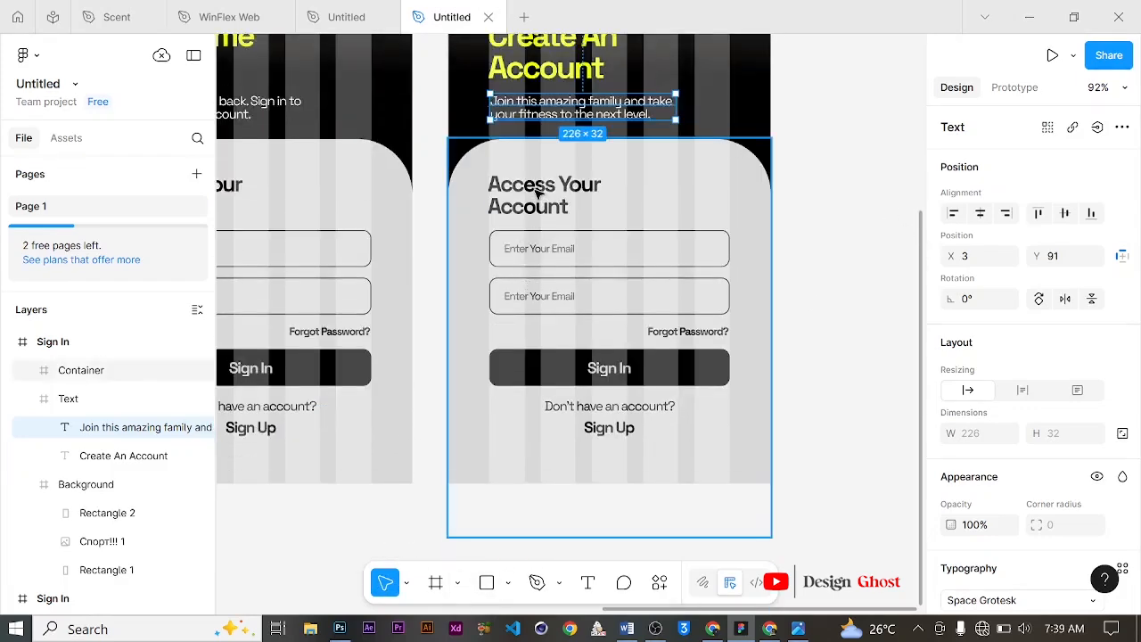
pyautogui.click(534, 186)
pyautogui.click(550, 187)
pyautogui.click(559, 187)
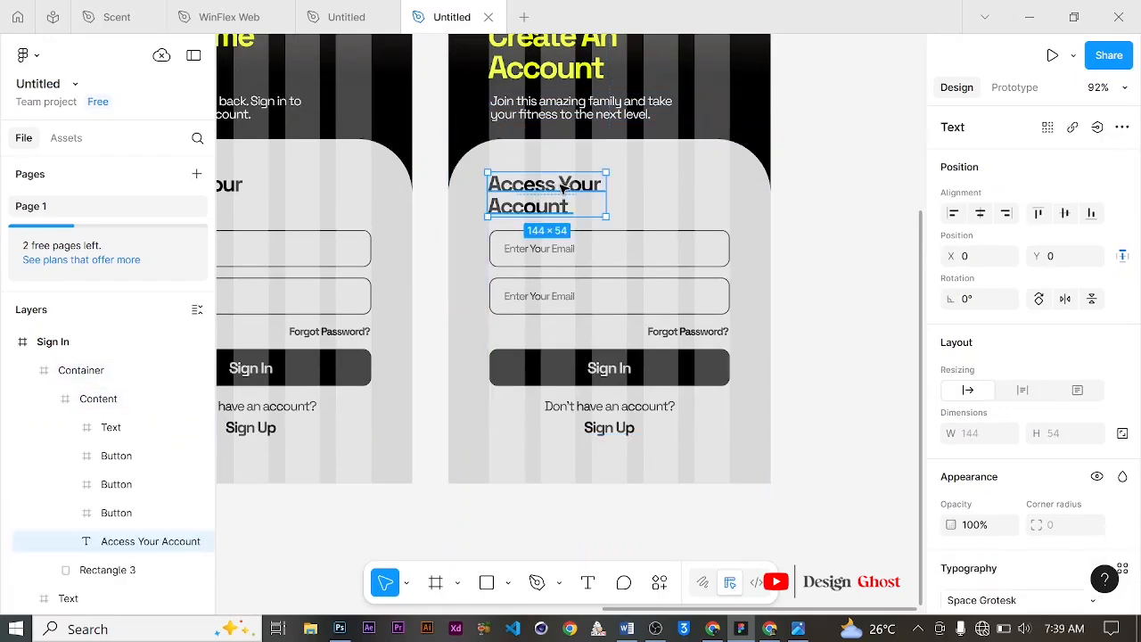
pyautogui.doubleClick(563, 187)
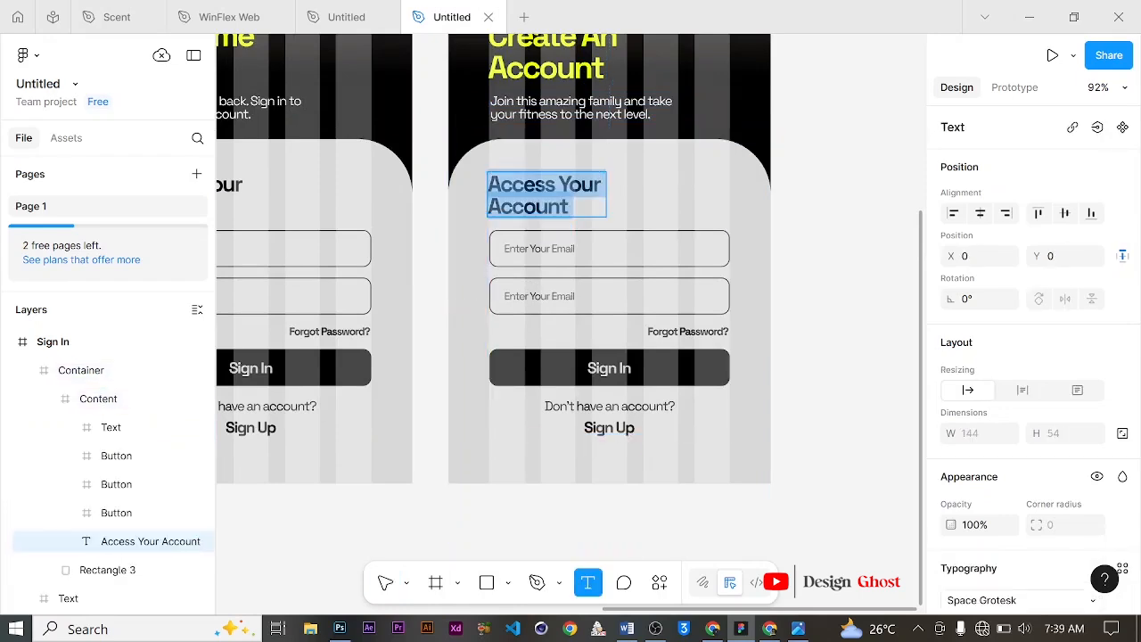
pyautogui.write('S')
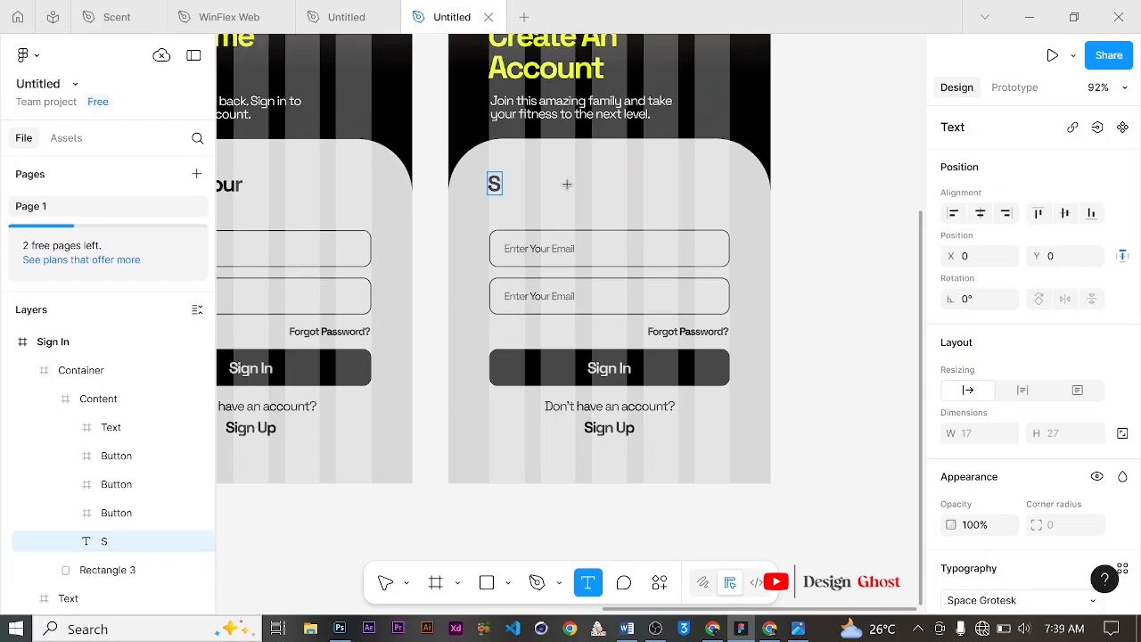
pyautogui.write('ign Up')
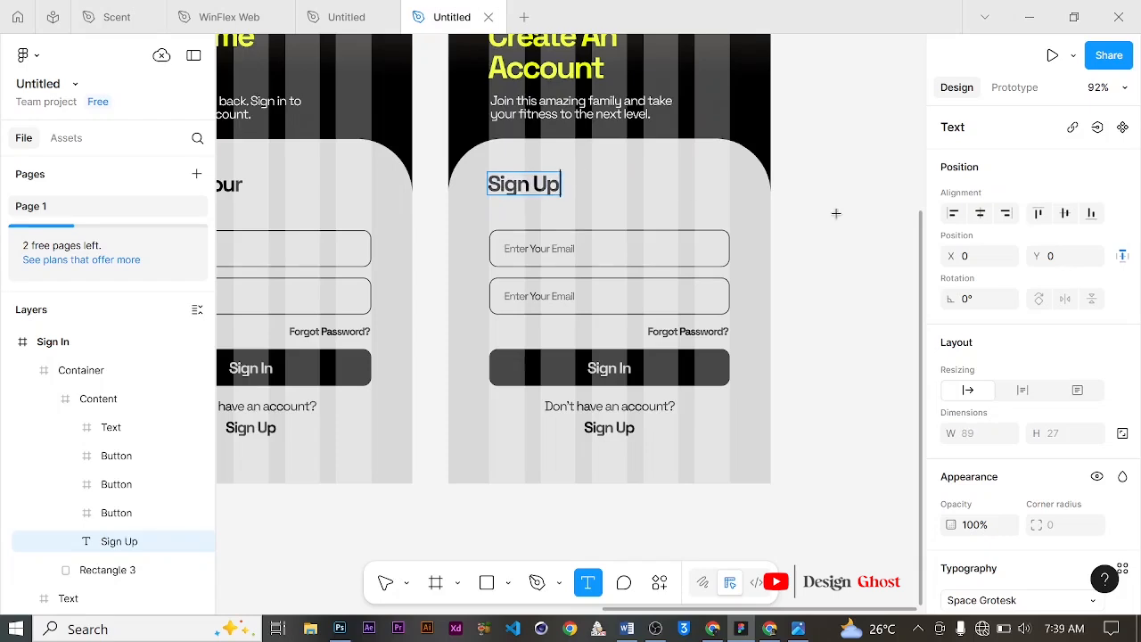
pyautogui.click(383, 581)
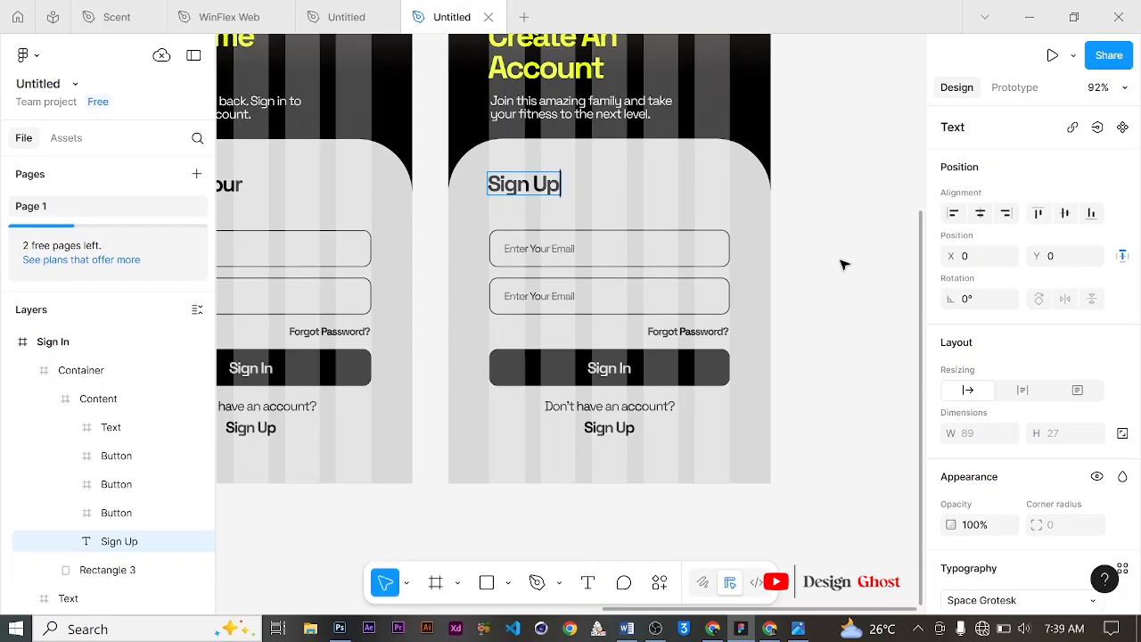
# Step: Nudge the two input fields, the Sign In button and the Text frame upward inside the Content frame
pyautogui.click(614, 236)
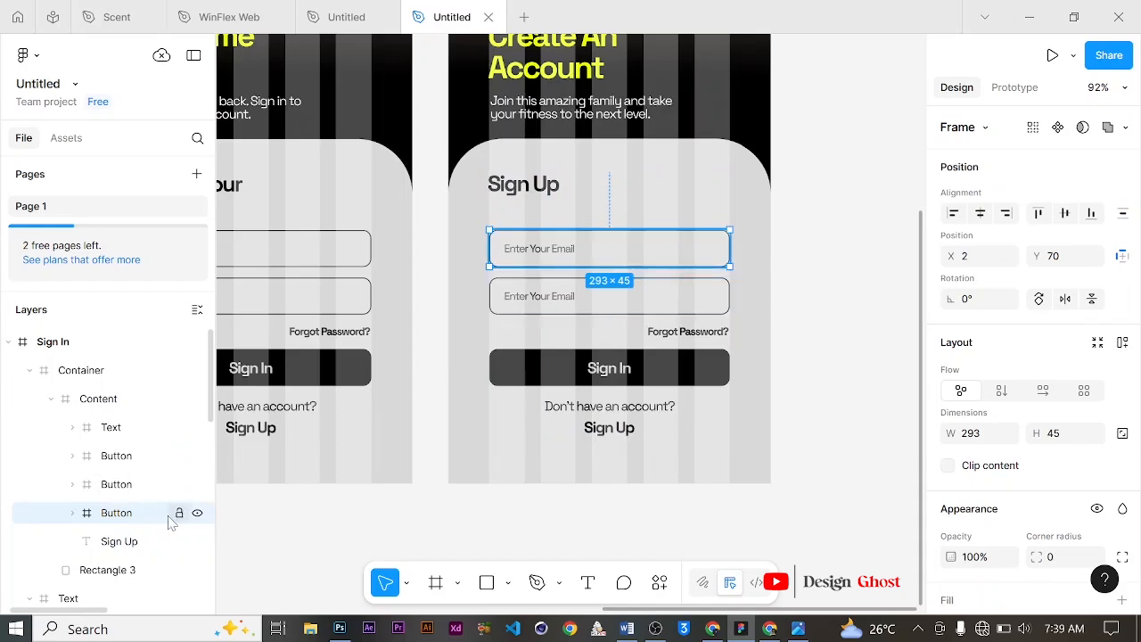
pyautogui.scroll(-2, 134, 481)
pyautogui.scroll(2, 166, 403)
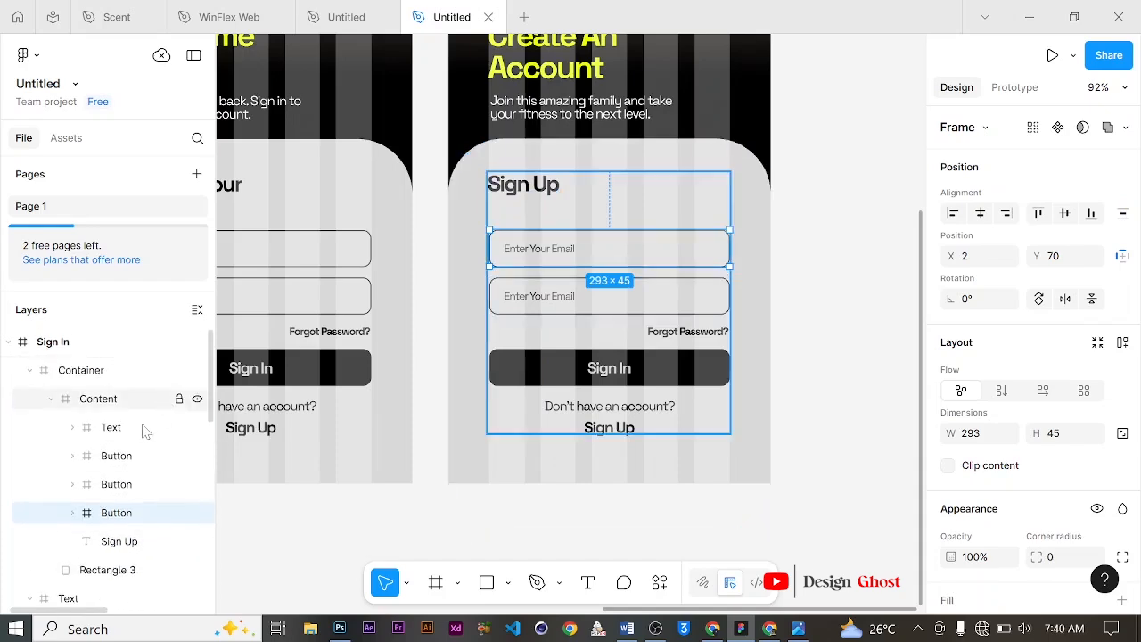
pyautogui.keyDown('shift'); pyautogui.click(119, 428); pyautogui.keyUp('shift')
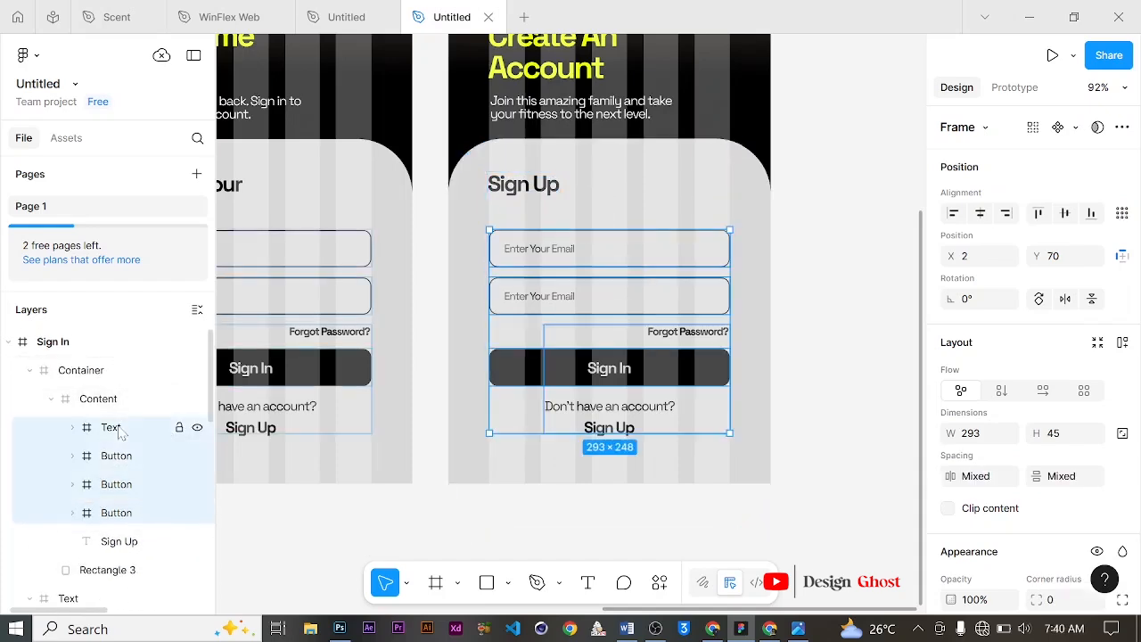
pyautogui.press('Up')
pyautogui.press('Up')
pyautogui.press('Up')
pyautogui.press('Up')
pyautogui.press('Up')
pyautogui.press('Up')
pyautogui.press('Up')
pyautogui.press('Up')
pyautogui.press('Up')
pyautogui.press('Up')
pyautogui.press('Up')
pyautogui.press('Up')
pyautogui.press('Up')
pyautogui.press('Up')
pyautogui.press('Up')
pyautogui.press('Up')
pyautogui.press('Up')
pyautogui.press('Up')
pyautogui.press('Up')
pyautogui.press('Up')
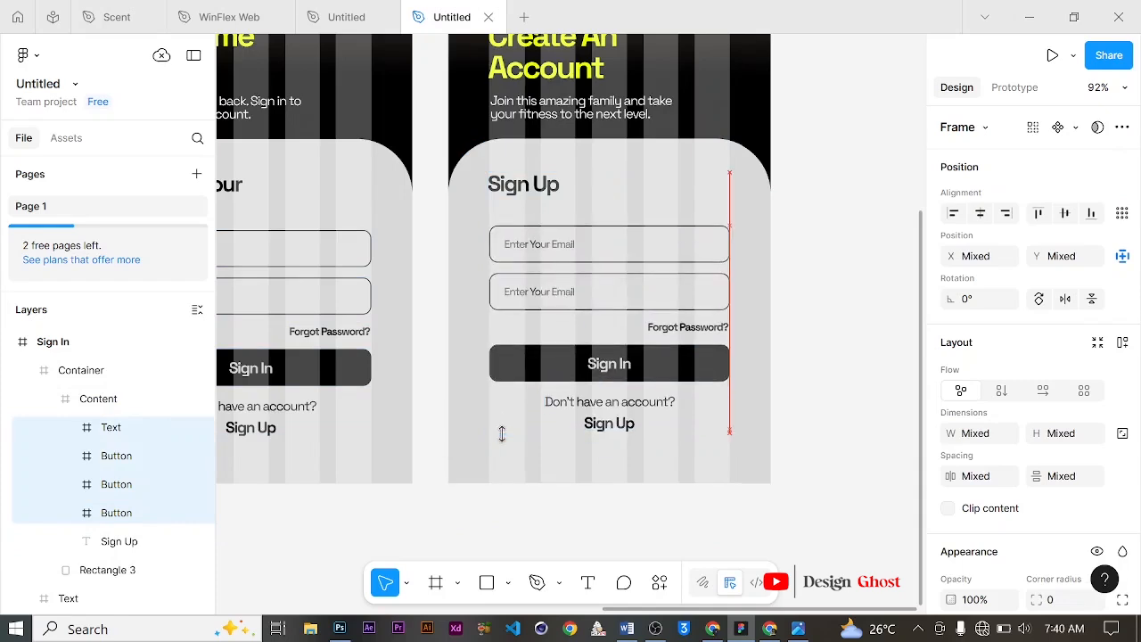
pyautogui.press('Up')
pyautogui.press('Up')
pyautogui.press('Up')
pyautogui.press('Up')
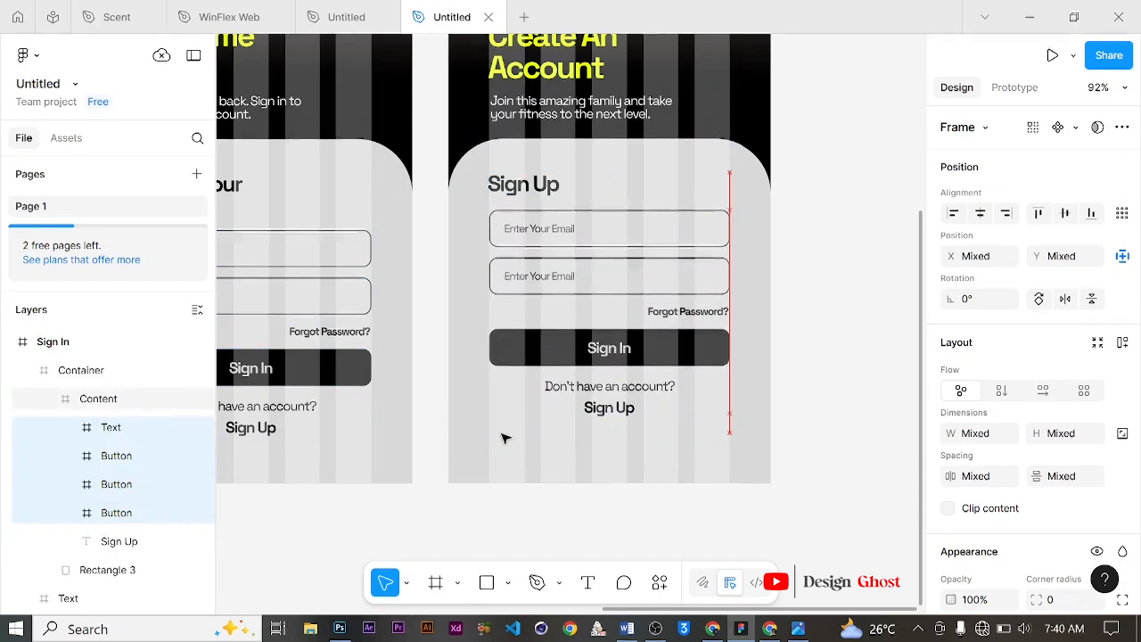
pyautogui.click(135, 430)
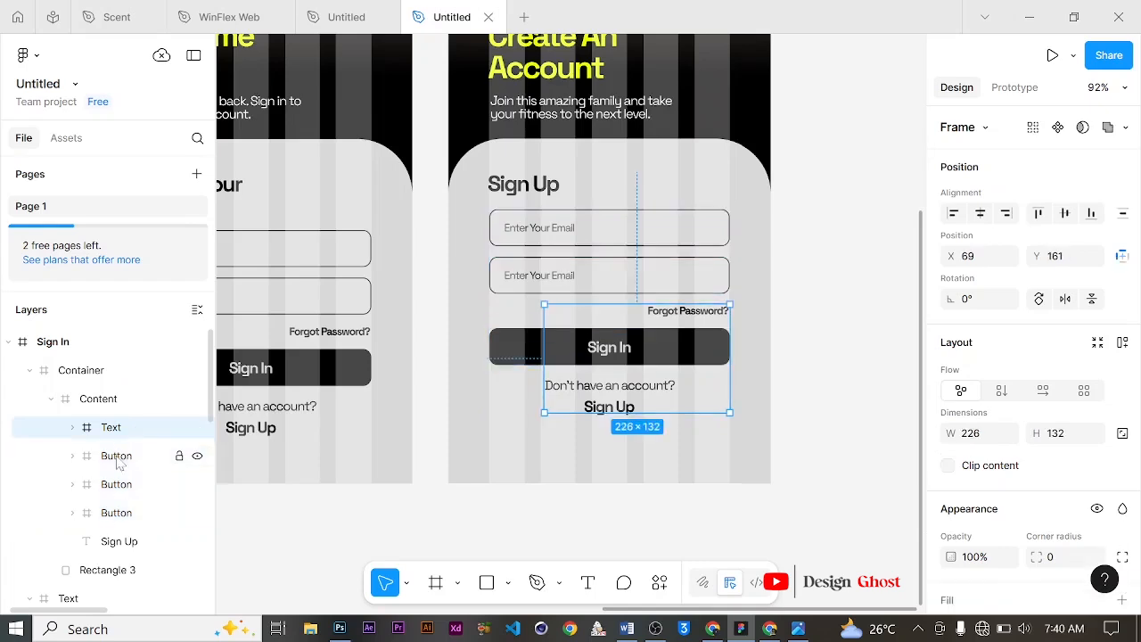
# Step: Select the Text frame and the Sign In button together and nudge them downward inside the Content frame
pyautogui.keyDown('shift'); pyautogui.click(121, 457); pyautogui.keyUp('shift')
pyautogui.press('Down')
pyautogui.press('Left')
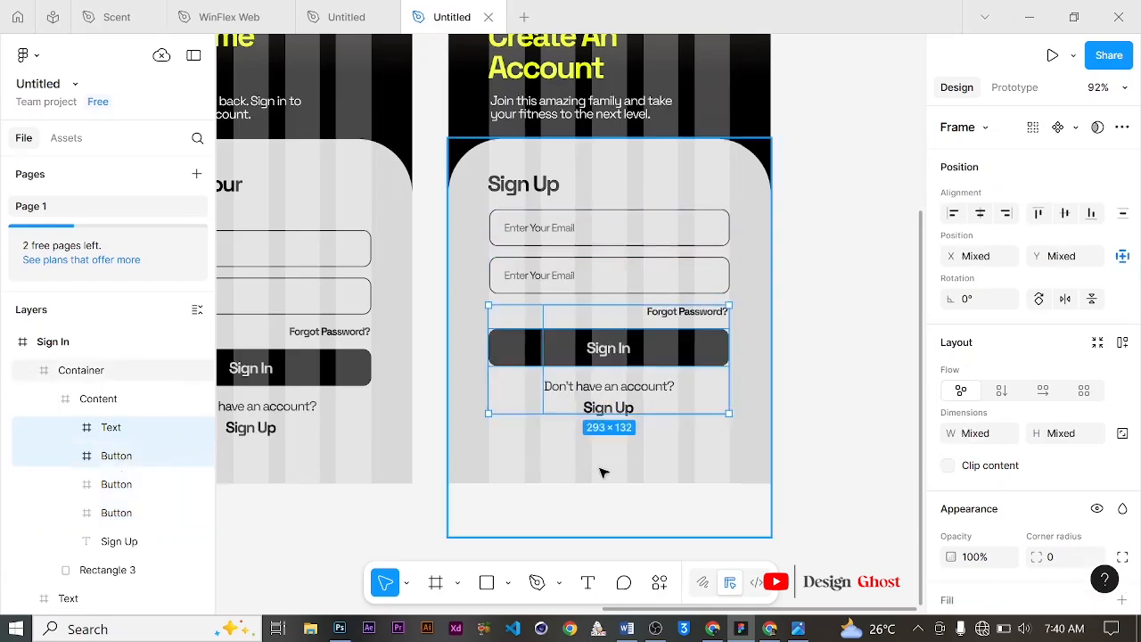
pyautogui.press('Down')
pyautogui.press('Down')
pyautogui.press('Down')
pyautogui.press('Down')
pyautogui.press('Down')
pyautogui.press('Down')
pyautogui.press('Down')
pyautogui.press('Down')
pyautogui.press('Down')
pyautogui.press('Down')
pyautogui.press('Down')
pyautogui.press('Down')
pyautogui.press('Down')
pyautogui.press('Down')
pyautogui.press('Down')
pyautogui.press('Down')
pyautogui.press('Down')
pyautogui.press('Down')
pyautogui.press('Down')
pyautogui.press('Down')
pyautogui.press('Down')
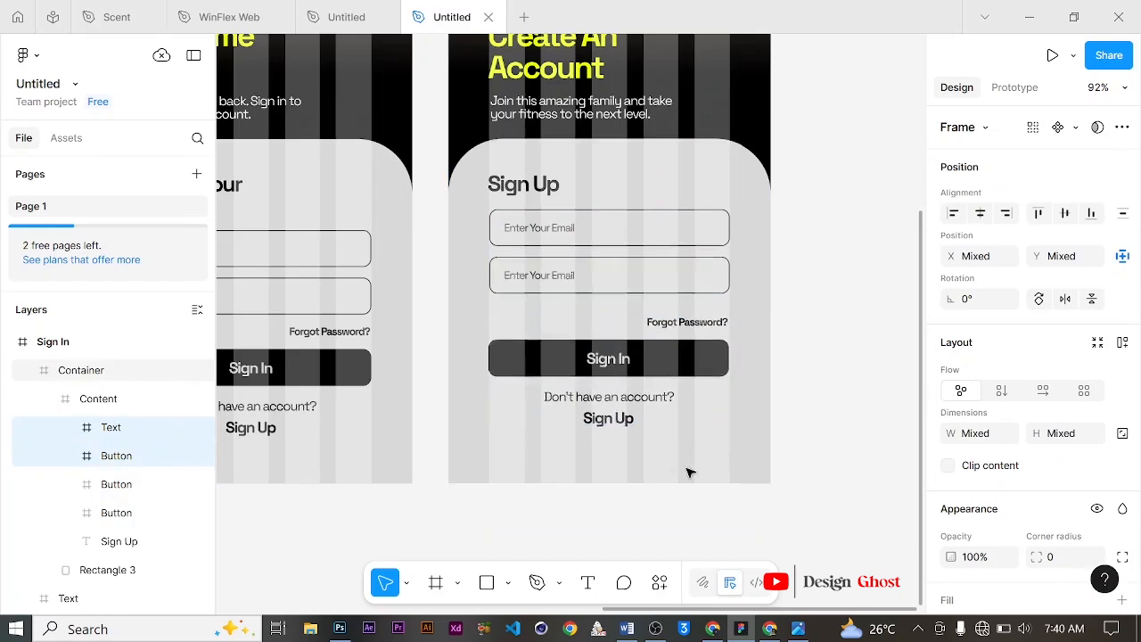
pyautogui.press('Down')
pyautogui.press('Down')
pyautogui.press('Down')
pyautogui.press('Down')
pyautogui.press('Down')
pyautogui.press('Down')
pyautogui.press('Down')
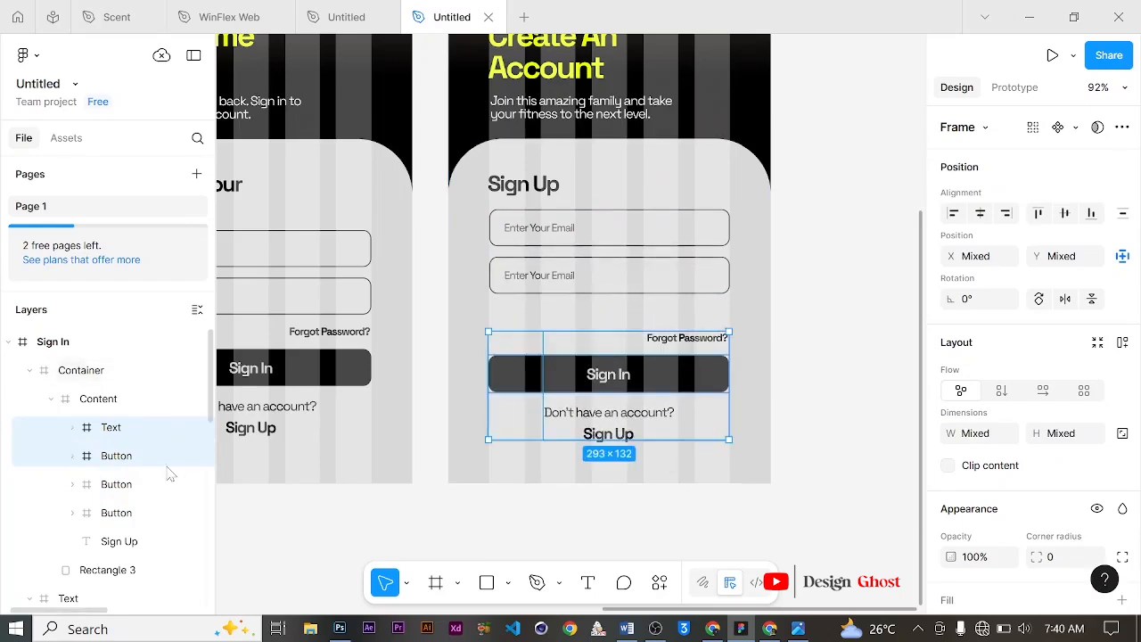
# Step: Delete the Forgot Password? text from the Text frame
pyautogui.click(72, 426)
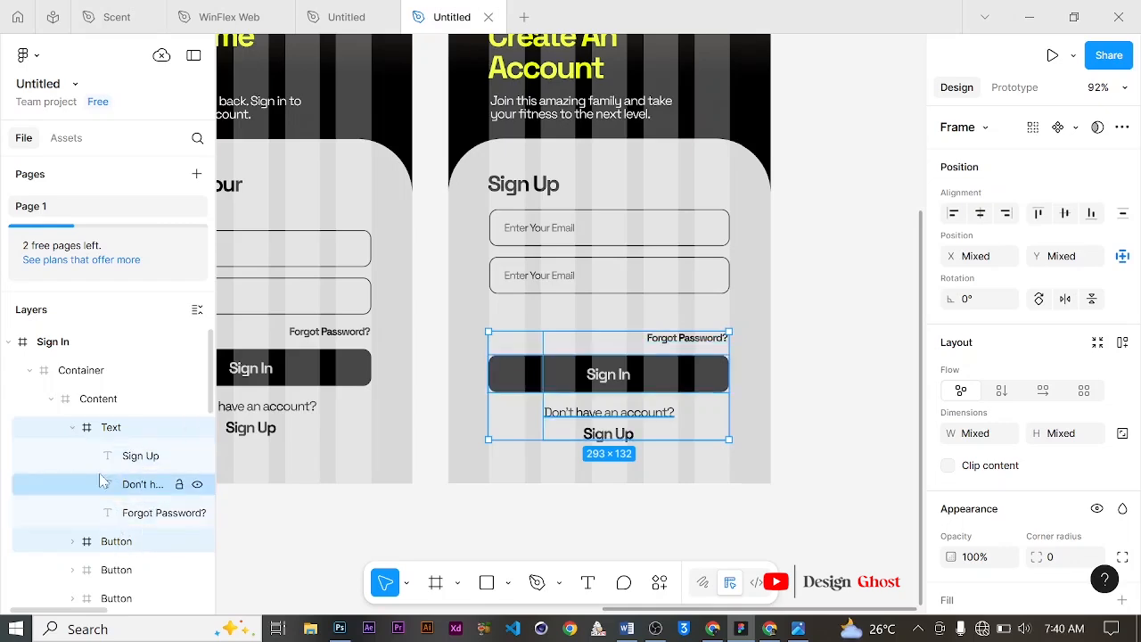
pyautogui.click(135, 522)
pyautogui.press('Delete')
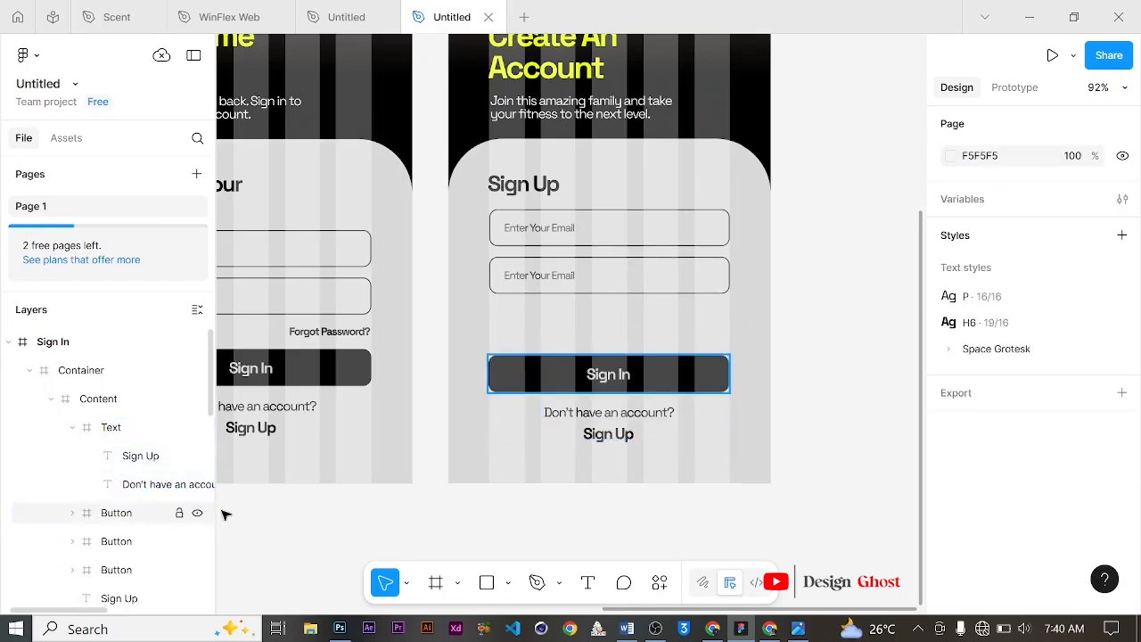
# Step: Duplicate the second input field to create a third field directly below it, above the Sign In button
pyautogui.click(585, 275)
pyautogui.doubleClick(542, 279)
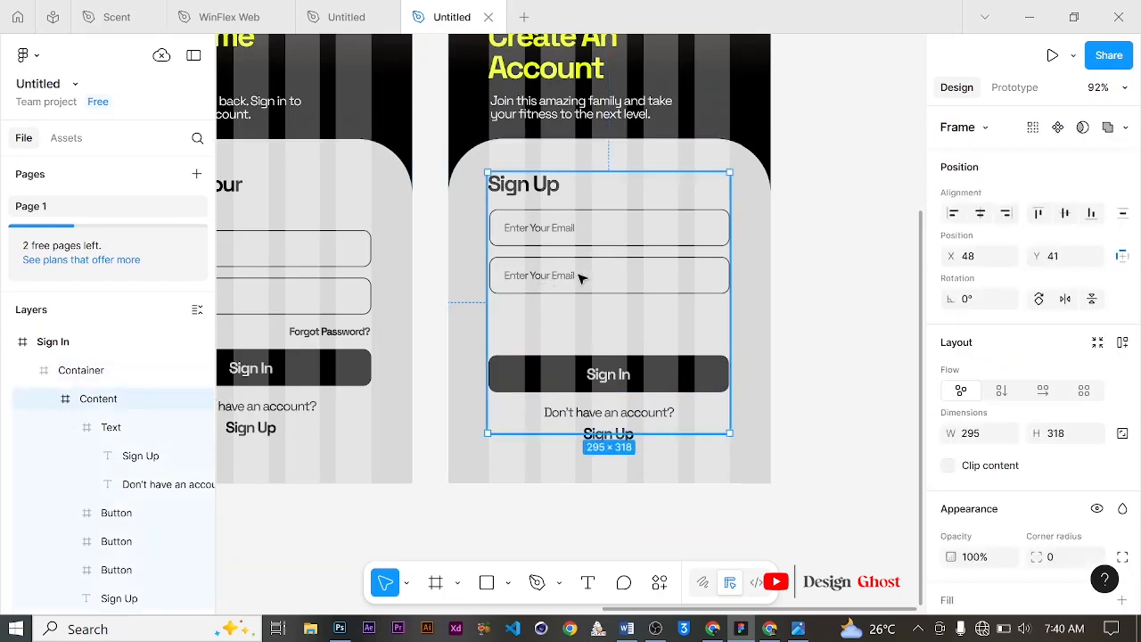
pyautogui.doubleClick(580, 277)
pyautogui.moveTo(606, 279); pyautogui.dragTo(606, 325)
pyautogui.click(980, 213)
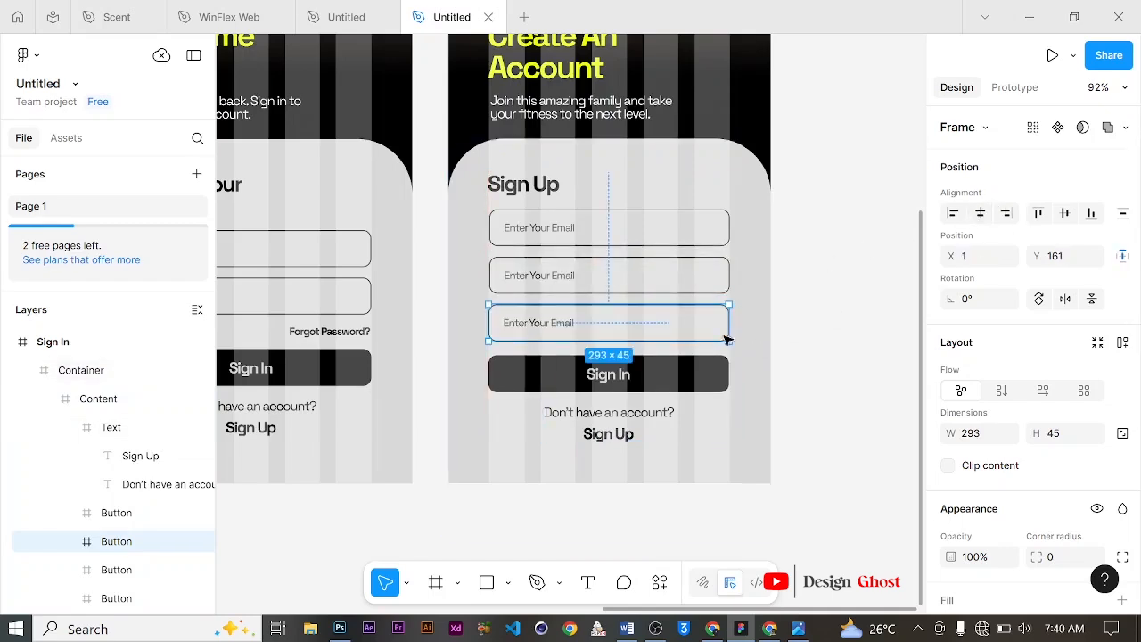
pyautogui.scroll(-1, 666, 335)
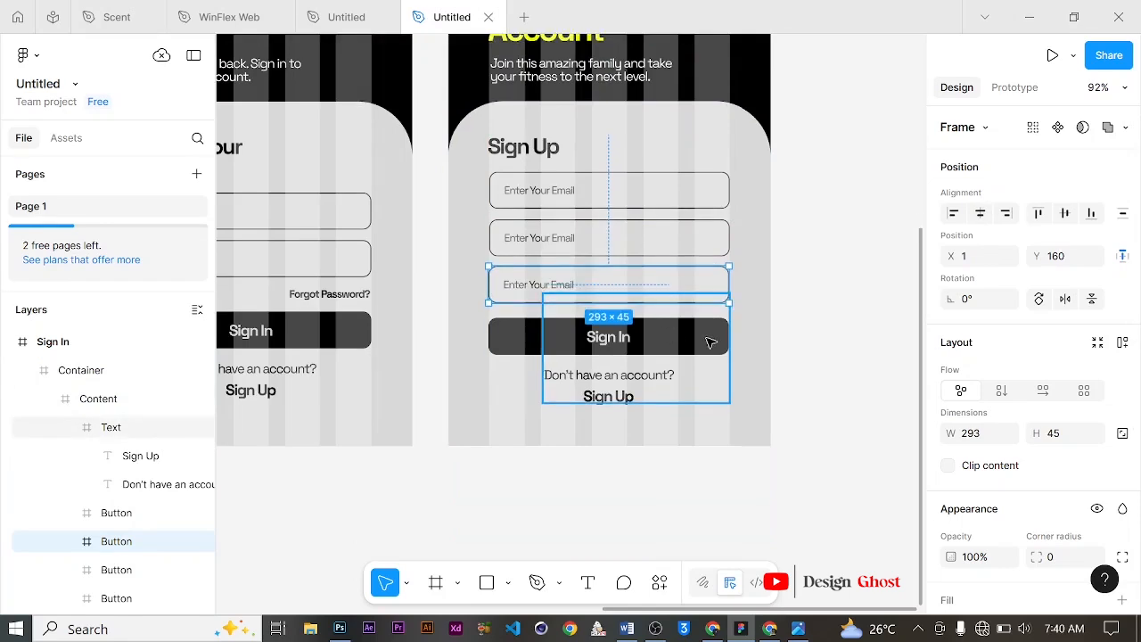
pyautogui.press('Down')
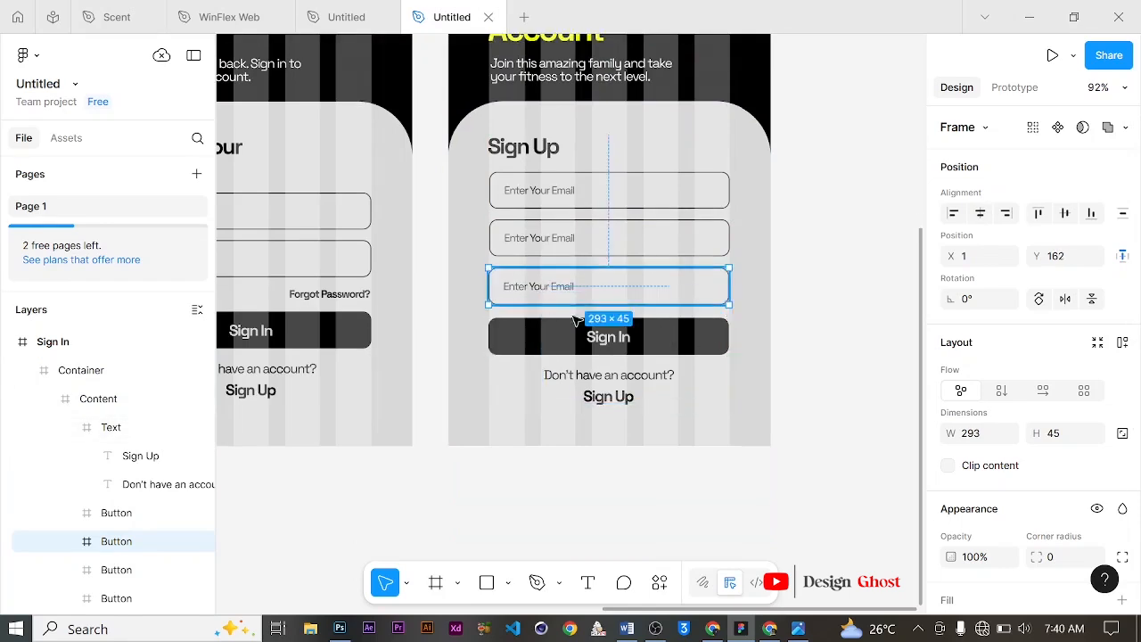
# Step: Change the third field's placeholder text to "Re-enter Your Password"
pyautogui.scroll(3, 624, 294)
pyautogui.scroll(4, 624, 294)
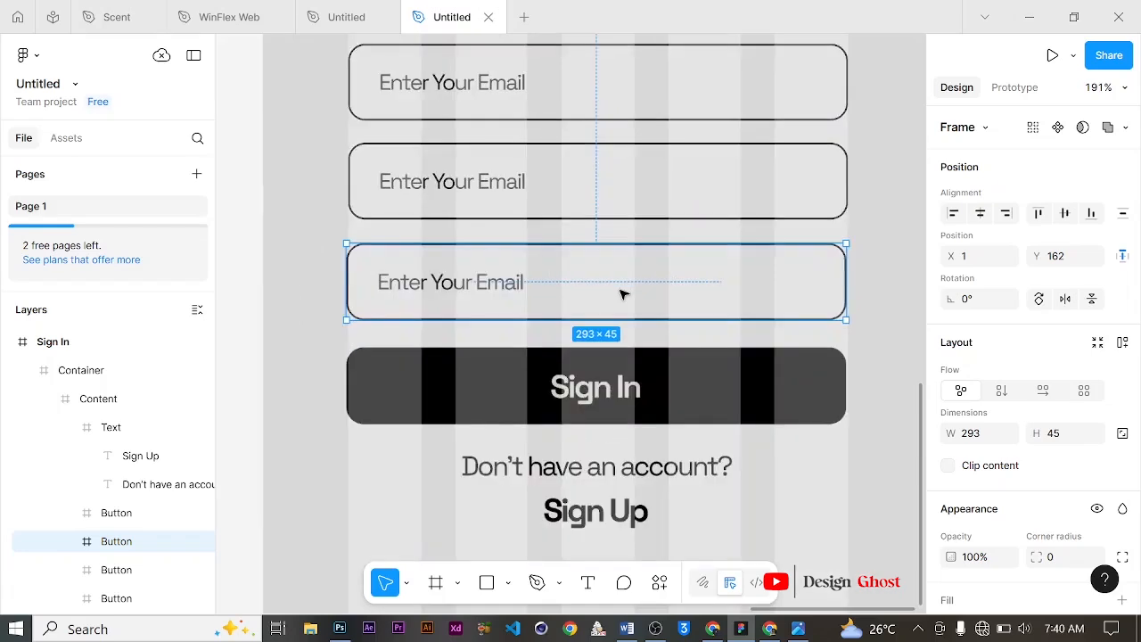
pyautogui.doubleClick(438, 285)
pyautogui.write('Re')
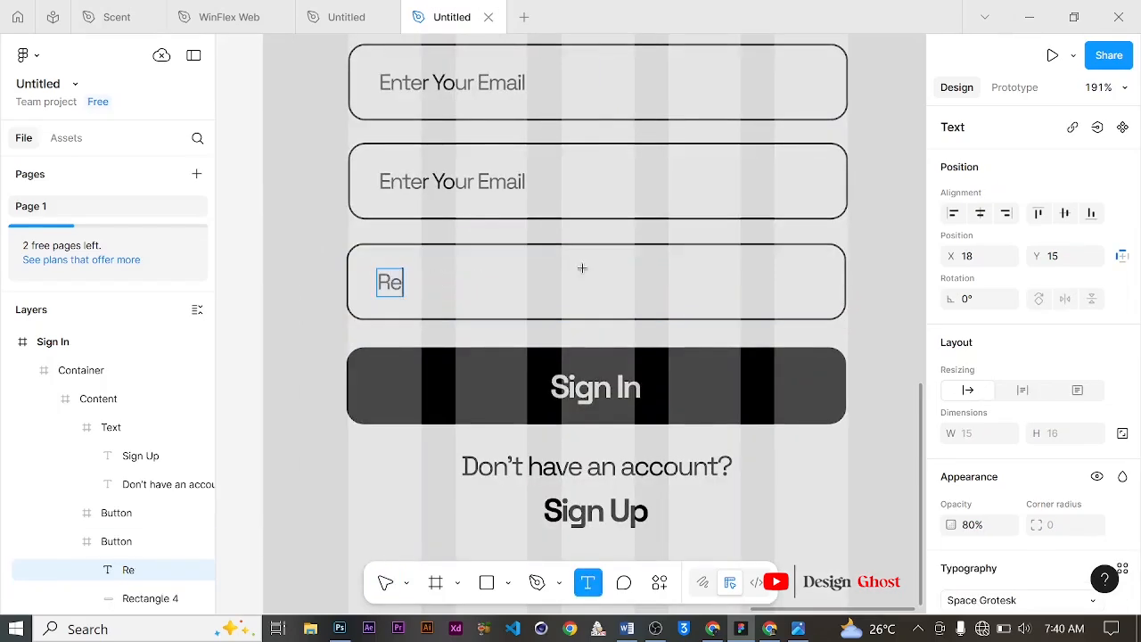
pyautogui.write('-enter Y')
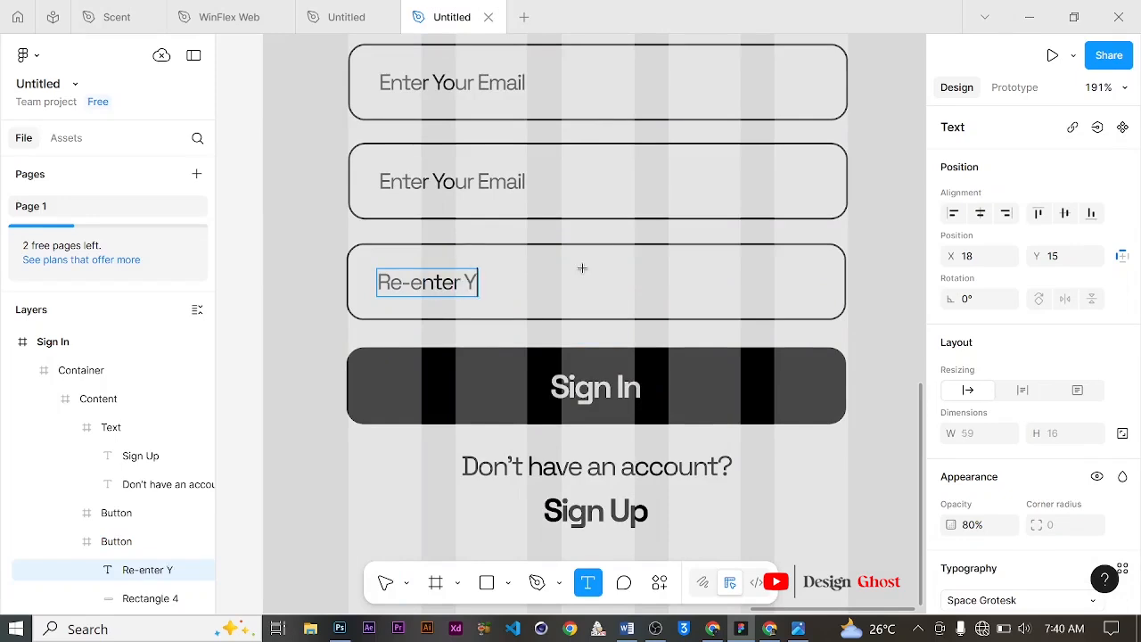
pyautogui.write('our Passwor')
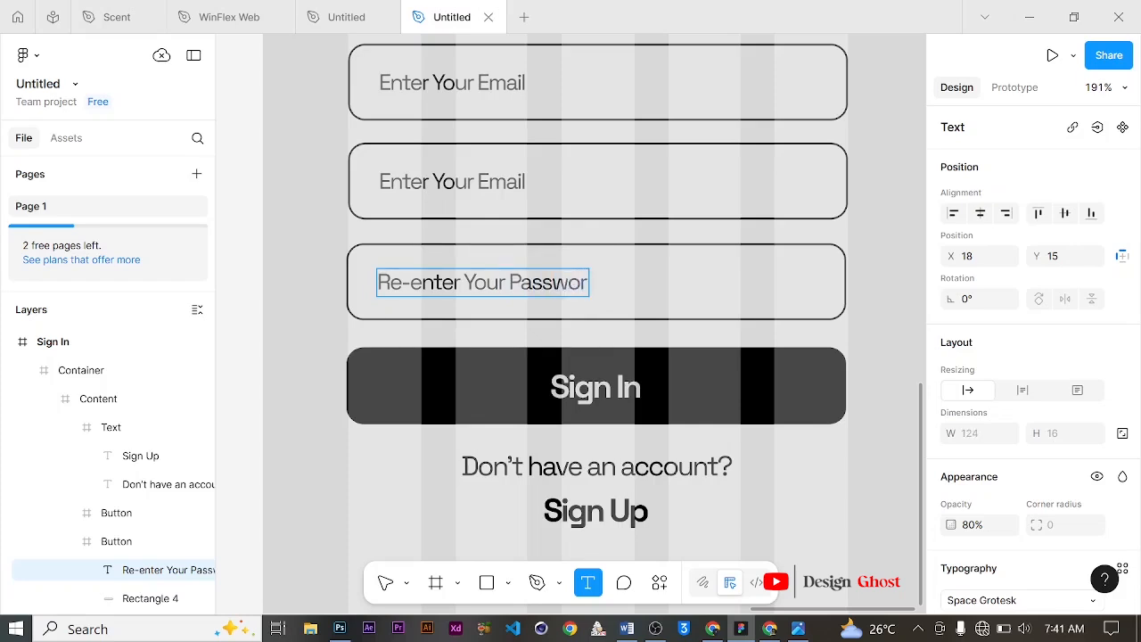
pyautogui.write('d')
pyautogui.scroll(-1, 664, 412)
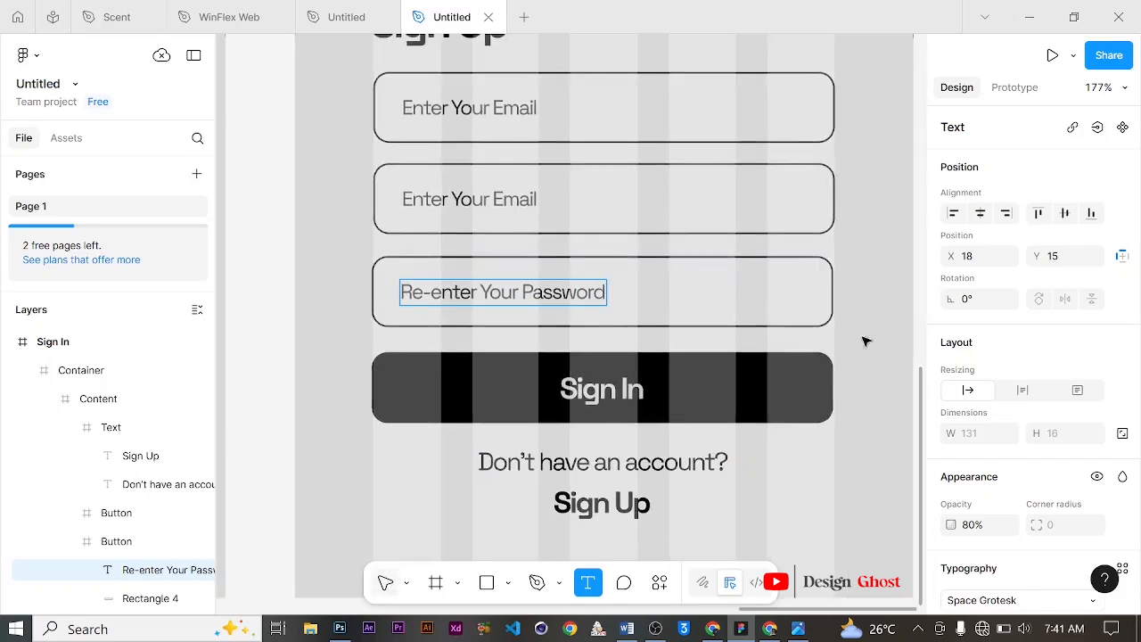
pyautogui.press('Escape')
# Step: Change the second field's placeholder from Enter Your Email to "Enter Your Password"
pyautogui.click(495, 202)
pyautogui.click(498, 201)
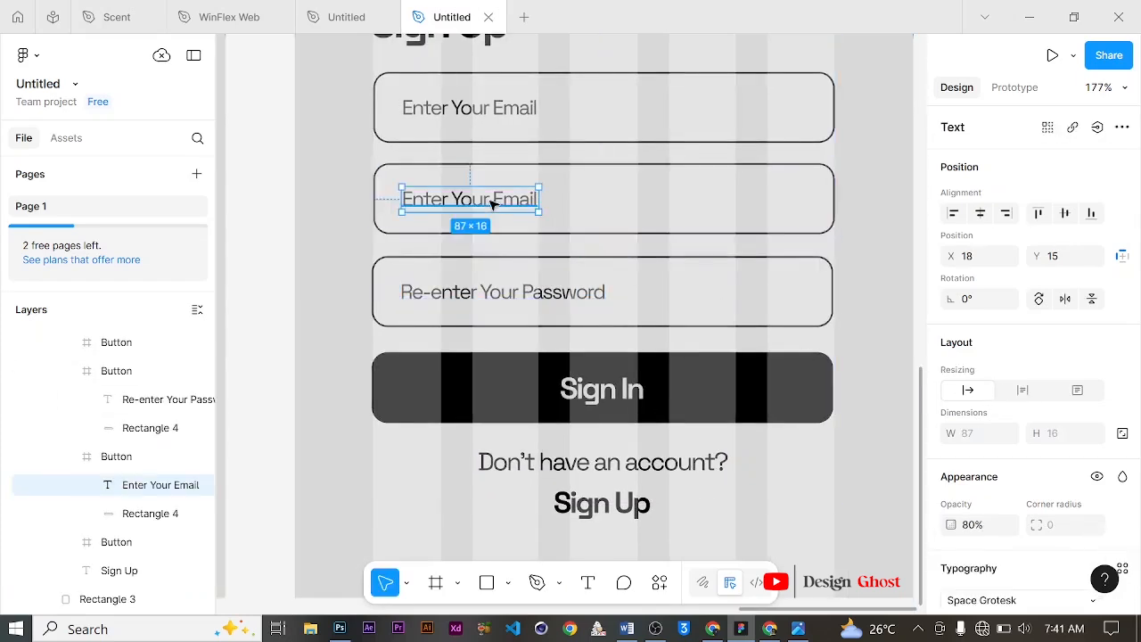
pyautogui.press('Return')
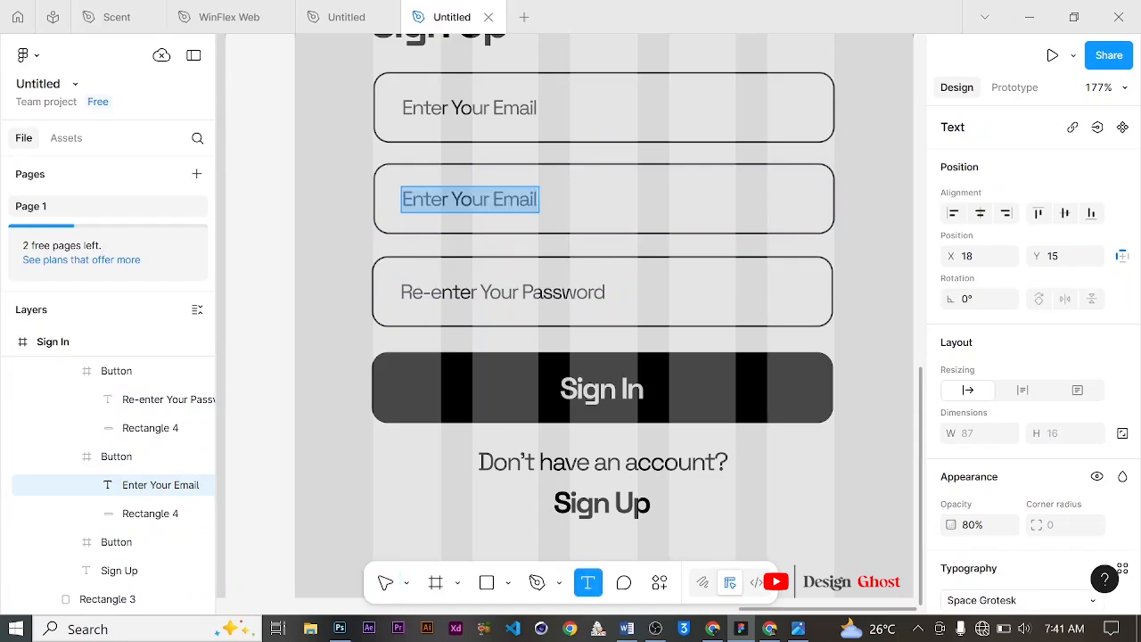
pyautogui.moveTo(492, 201); pyautogui.dragTo(534, 200)
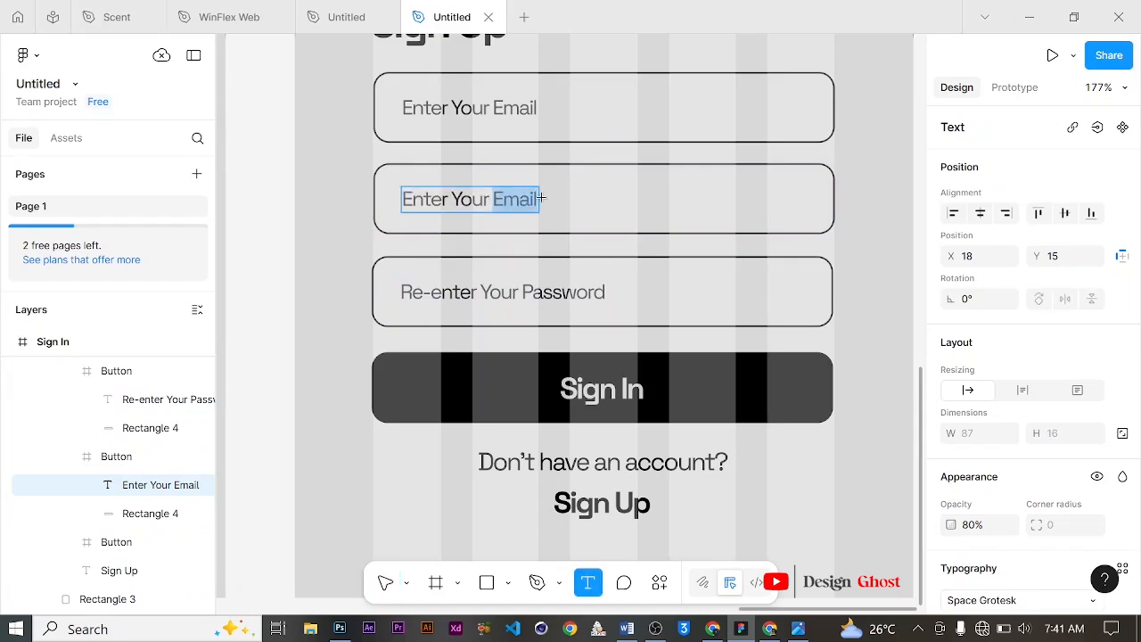
pyautogui.write('Password')
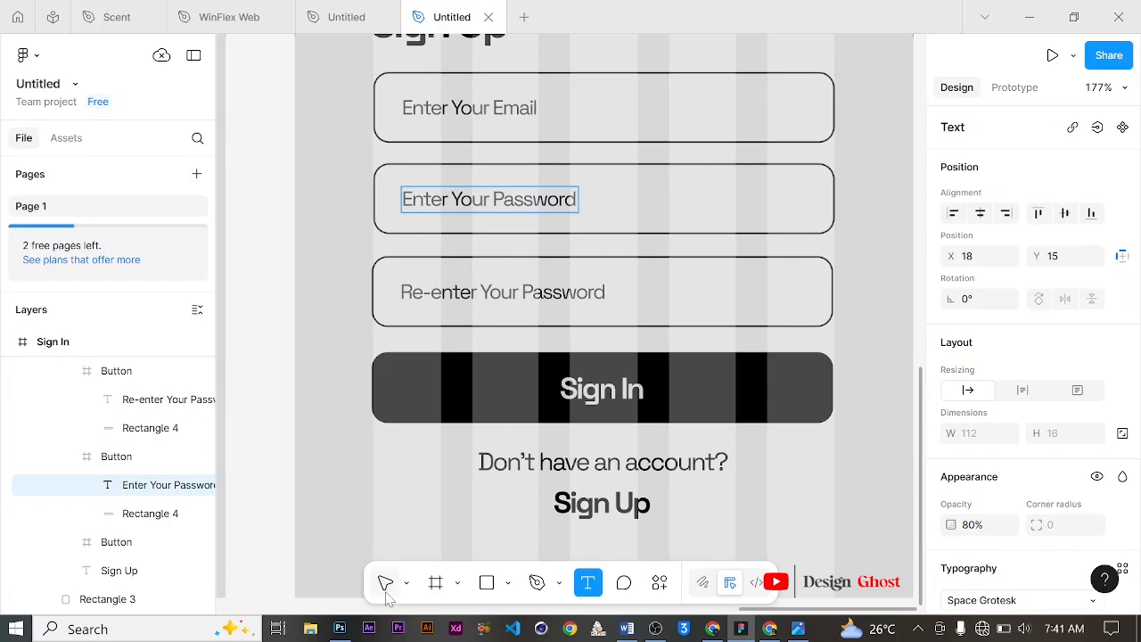
pyautogui.press('Escape')
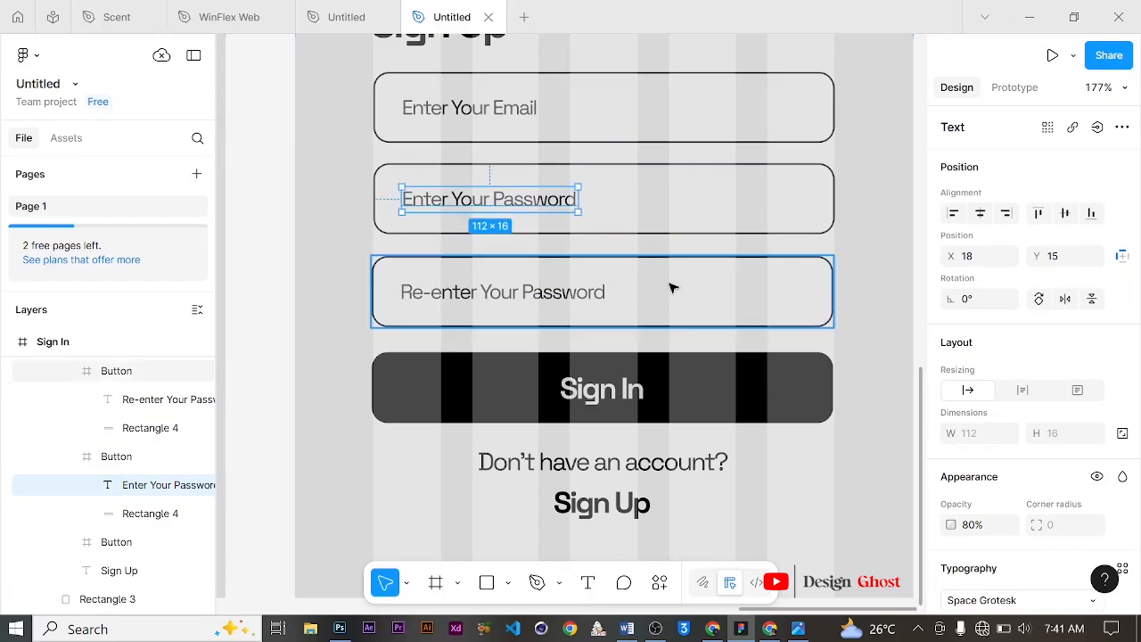
# Step: Edit the line below the button to read "I have an account?"
pyautogui.scroll(-3, 669, 286)
pyautogui.scroll(-2, 669, 289)
pyautogui.scroll(4, 621, 400)
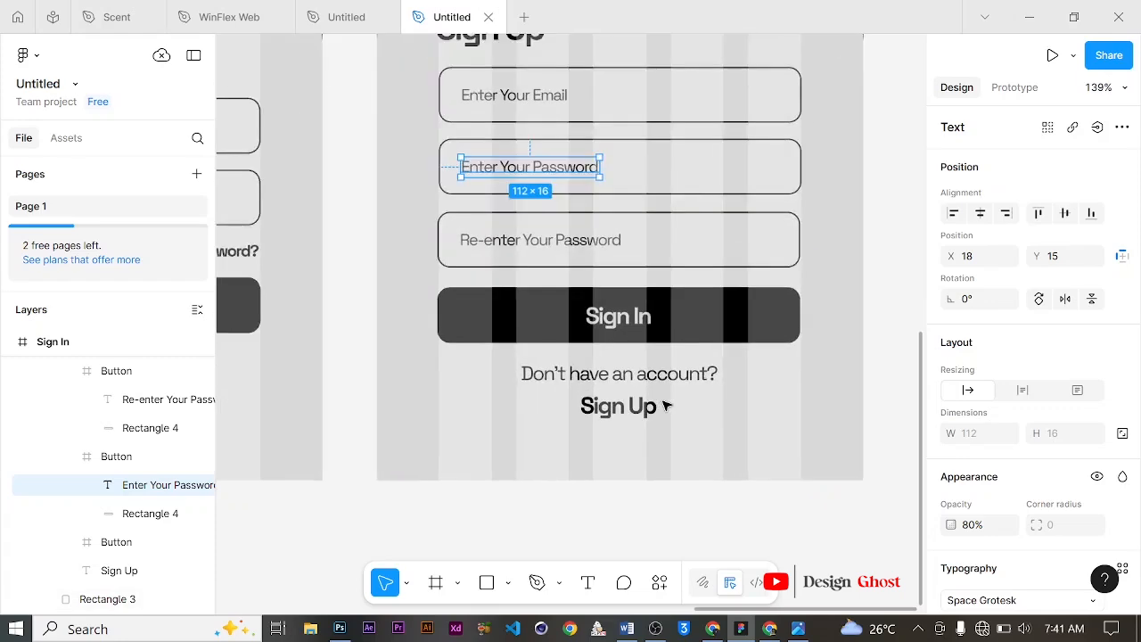
pyautogui.scroll(2, 664, 406)
pyautogui.scroll(-1, 655, 356)
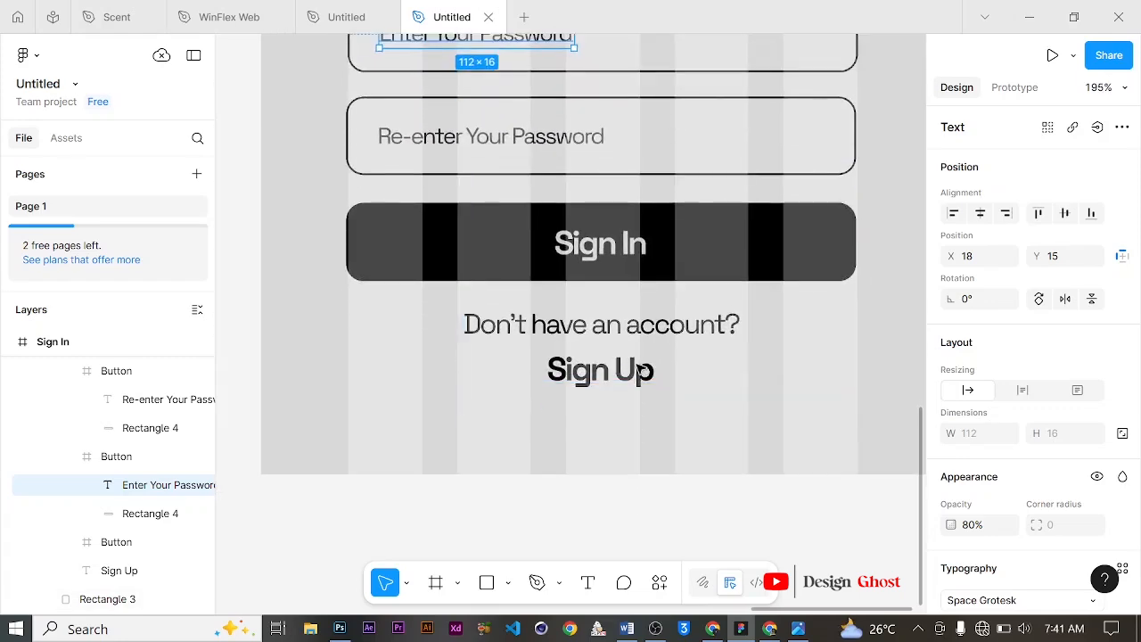
pyautogui.doubleClick(653, 328)
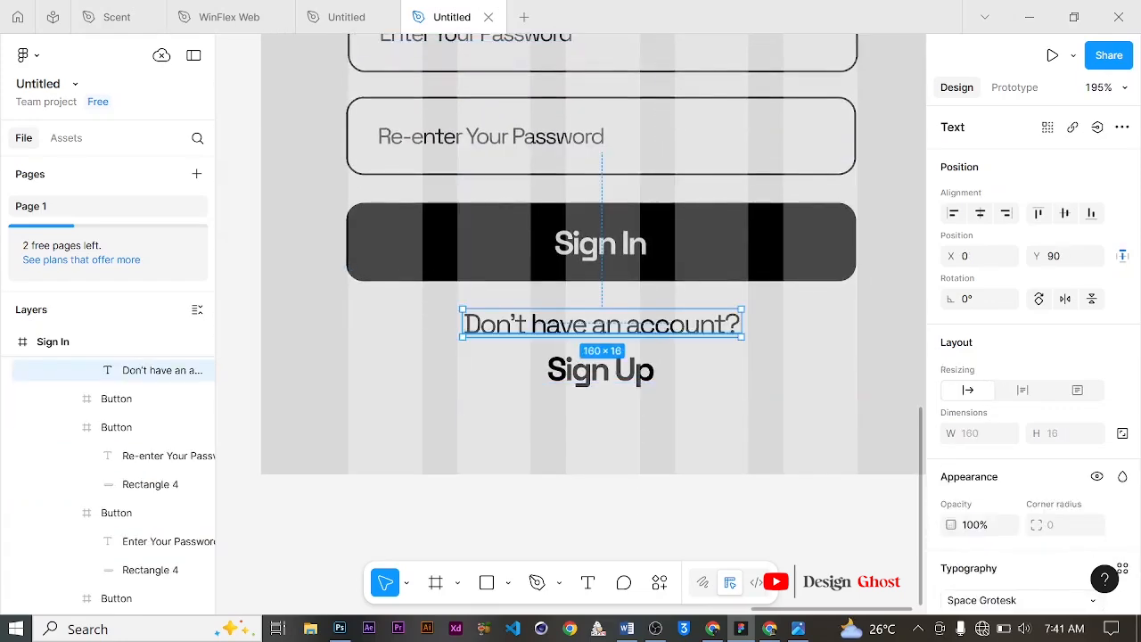
pyautogui.press('Return')
pyautogui.moveTo(530, 324); pyautogui.dragTo(409, 324)
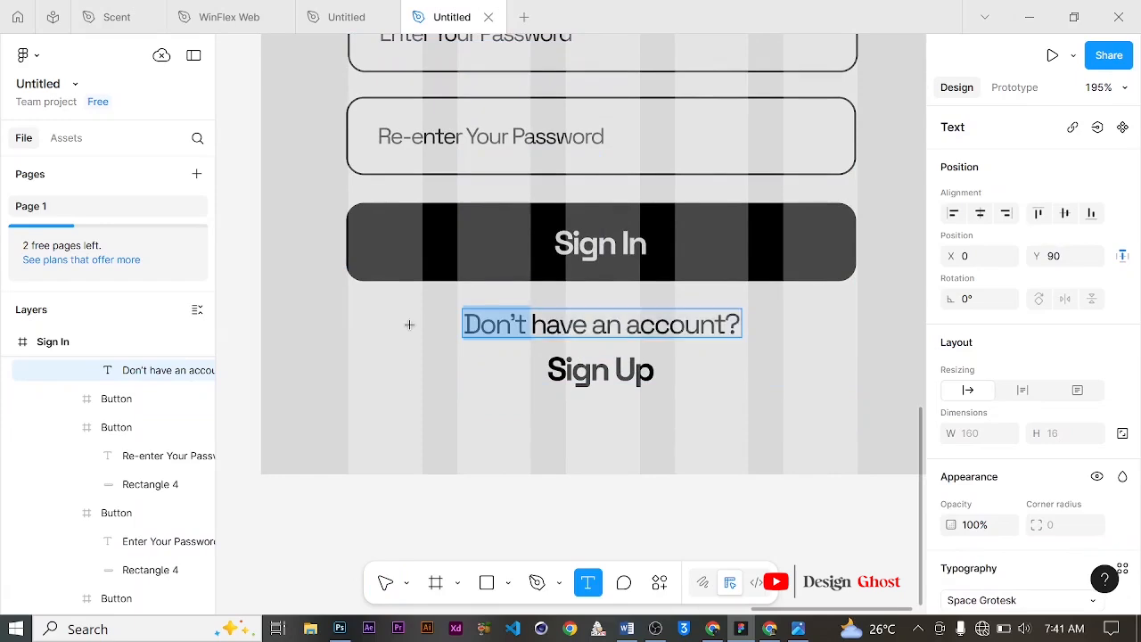
pyautogui.write('I')
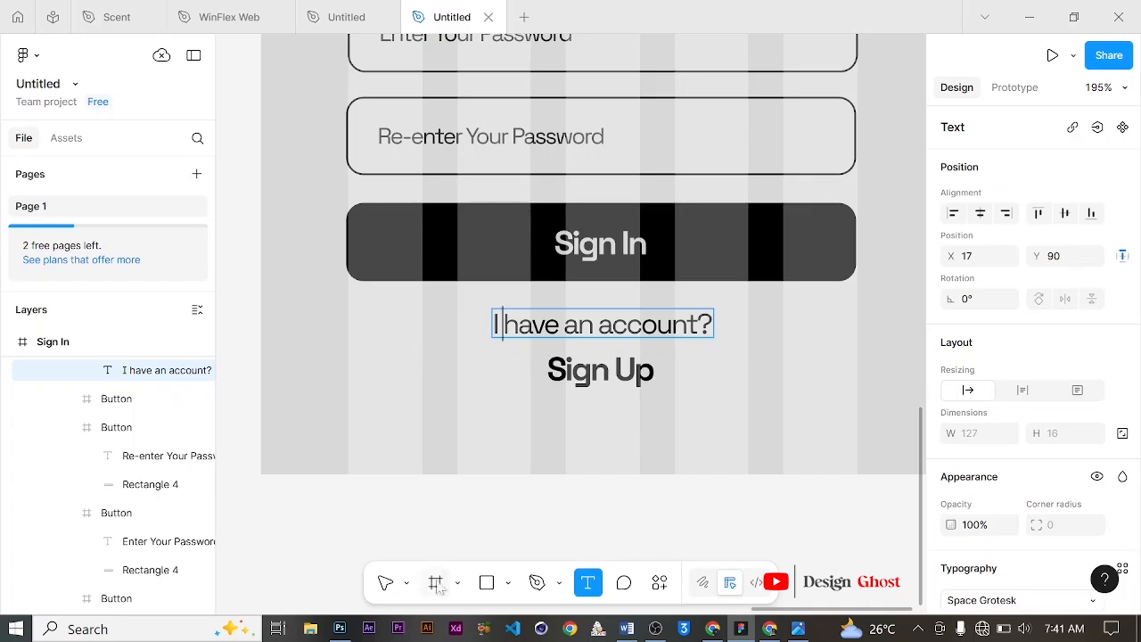
# Step: Change the Sign Up link text beneath it to "Sign In"
pyautogui.click(386, 582)
pyautogui.scroll(-5, 668, 372)
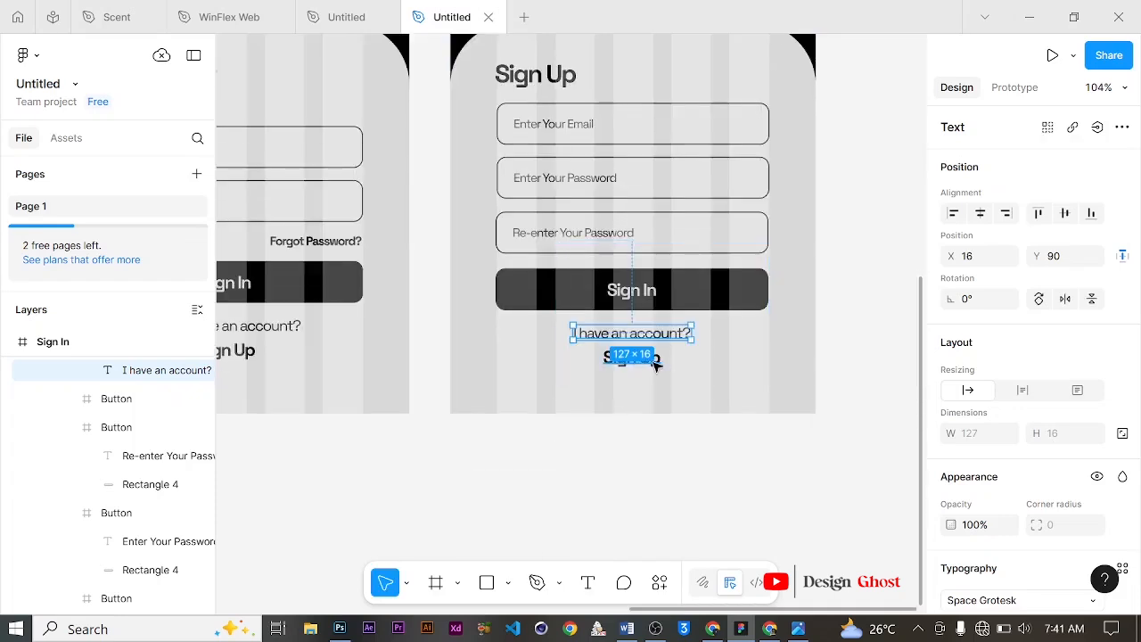
pyautogui.doubleClick(653, 358)
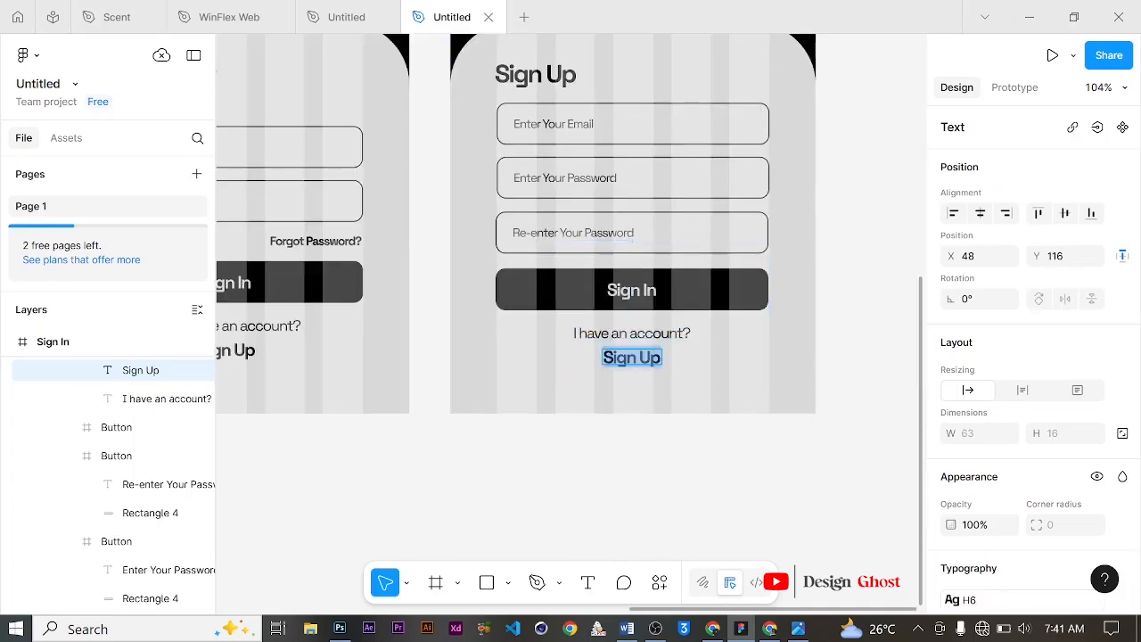
pyautogui.click(644, 356)
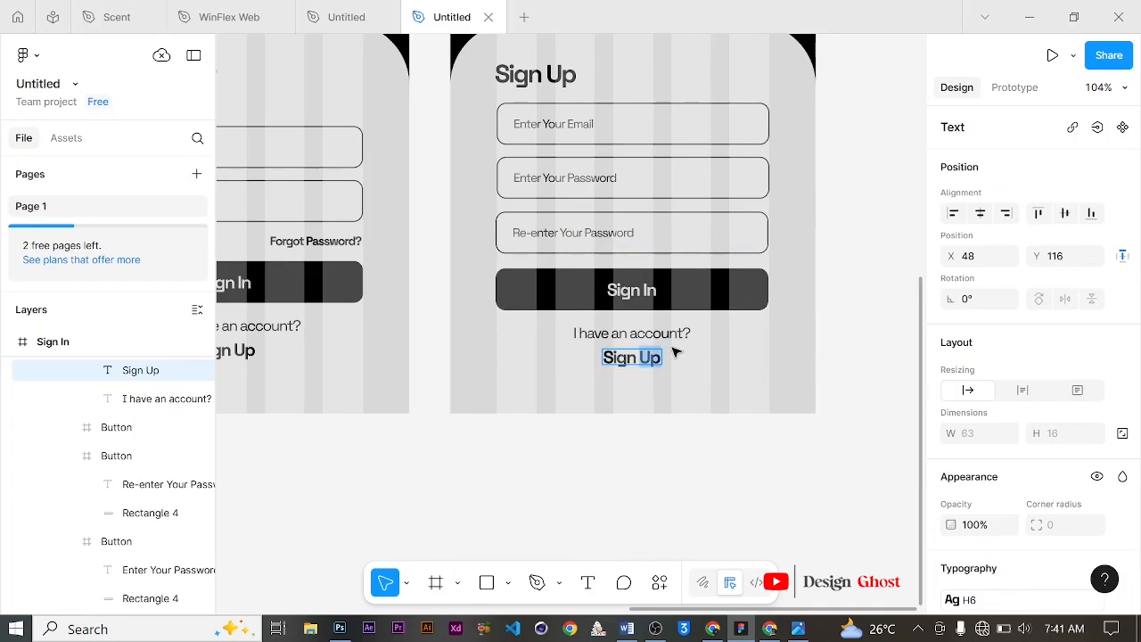
pyautogui.write('iN')
pyautogui.press('BackSpace')
pyautogui.press('BackSpace')
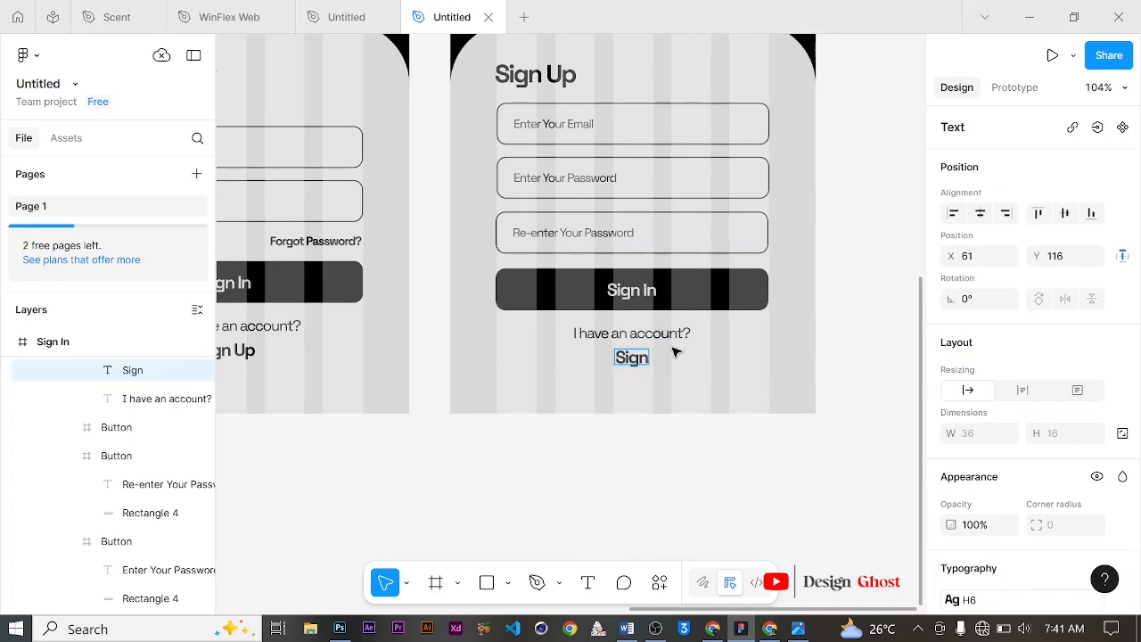
pyautogui.write('In')
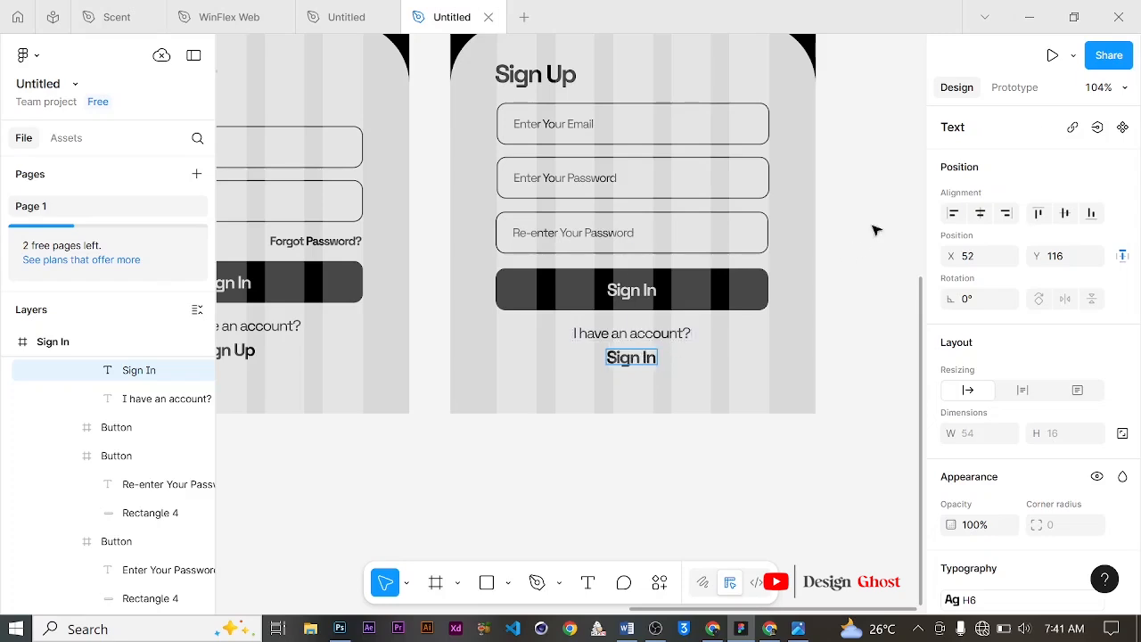
pyautogui.press('Escape')
# Step: Rename the copied screen frame from Sign In to "Sign Up"
pyautogui.scroll(2, 683, 280)
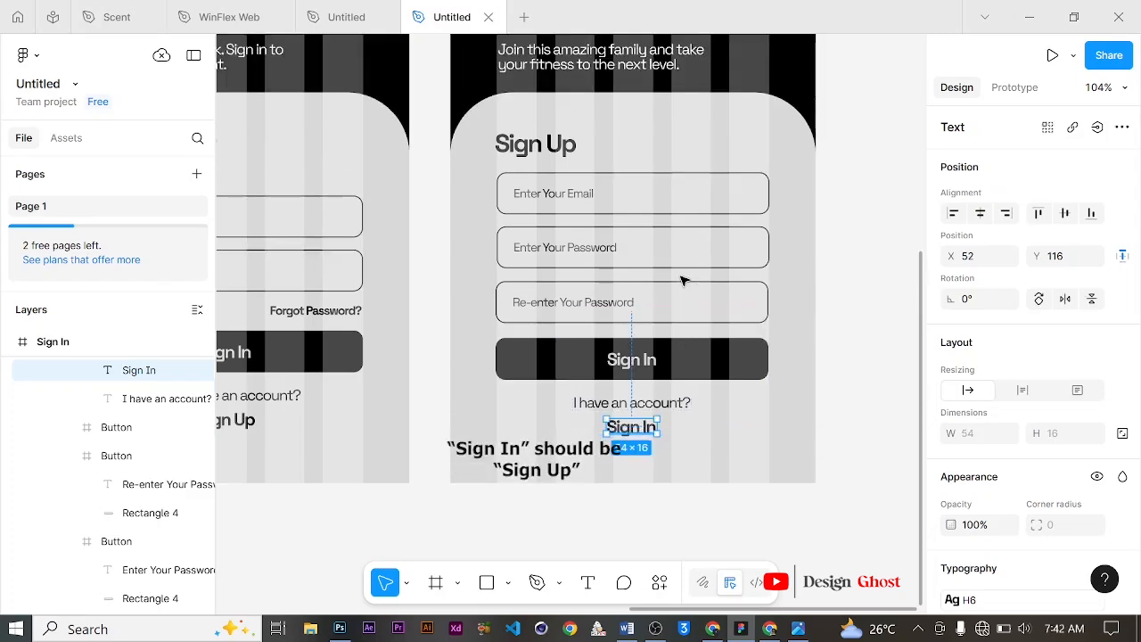
pyautogui.scroll(-3, 657, 280)
pyautogui.scroll(-5, 655, 281)
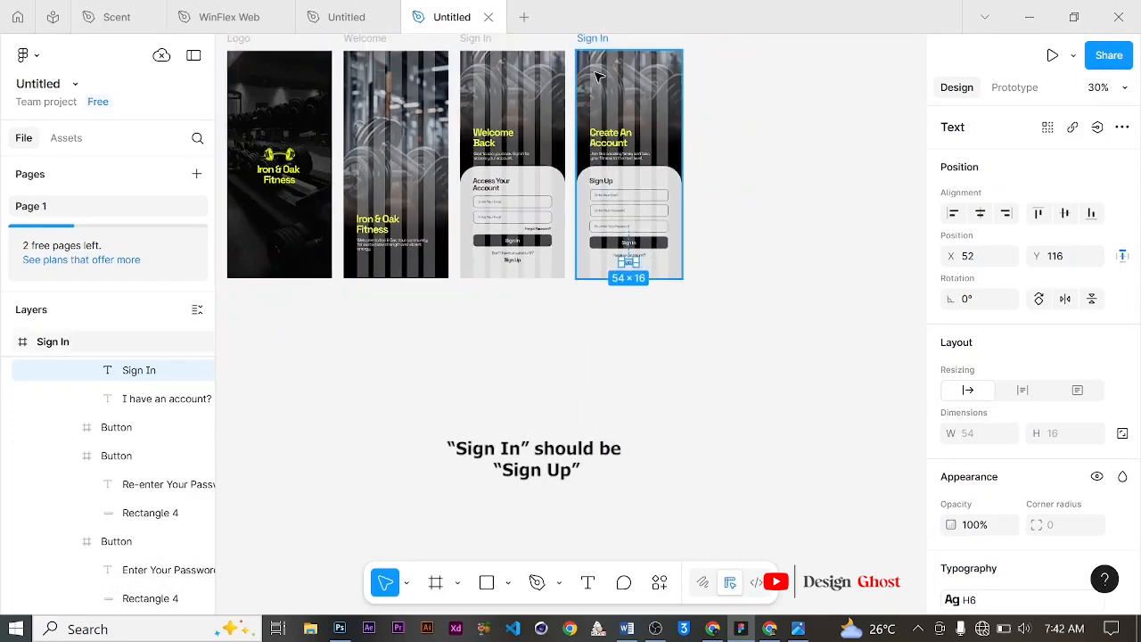
pyautogui.scroll(1, 598, 77)
pyautogui.scroll(3, 594, 187)
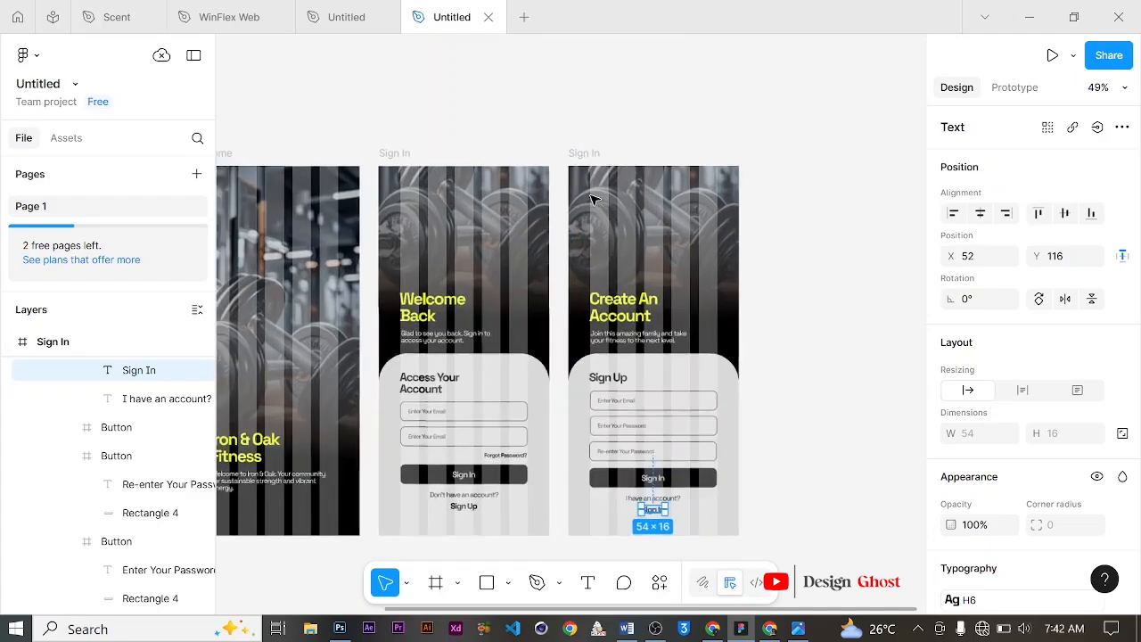
pyautogui.scroll(-2, 595, 198)
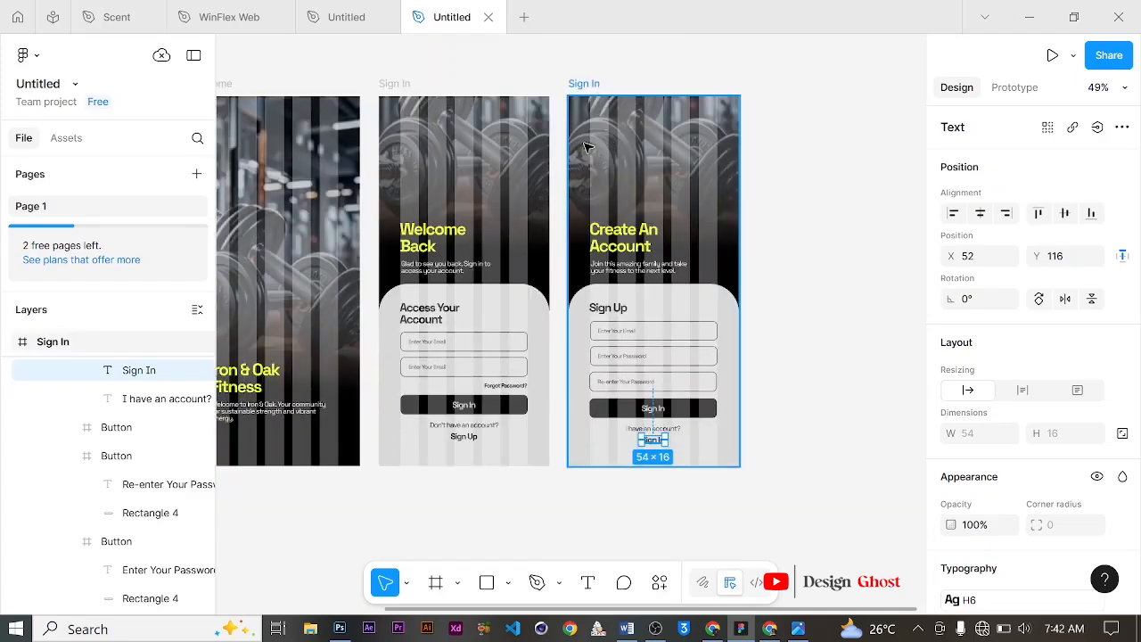
pyautogui.doubleClick(588, 84)
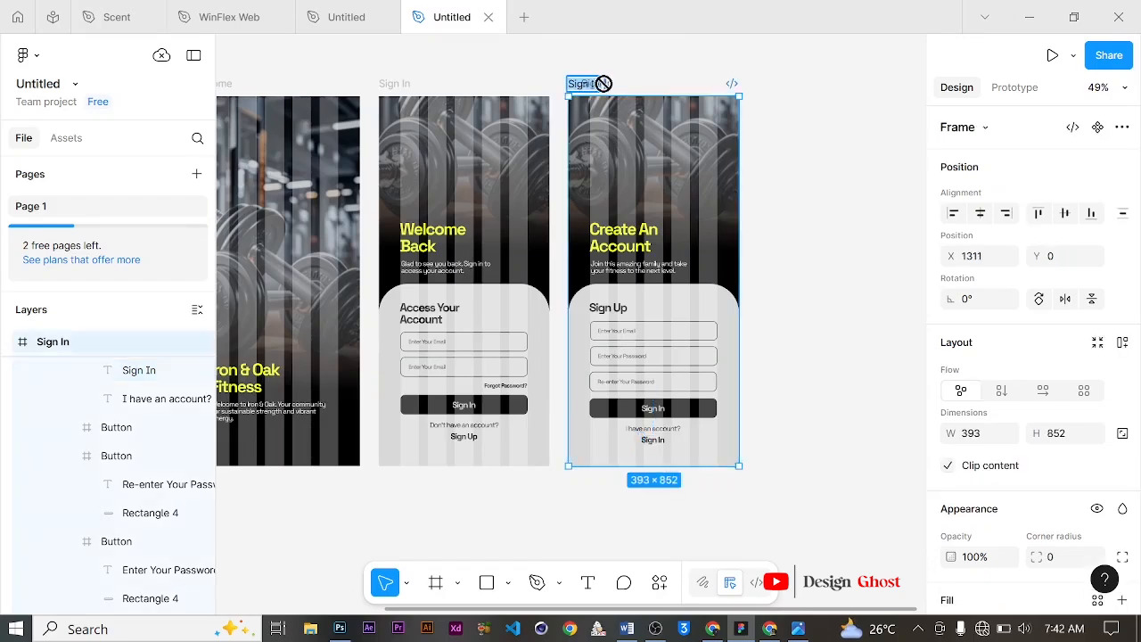
pyautogui.click(603, 84)
pyautogui.press('BackSpace')
pyautogui.press('BackSpace')
pyautogui.press('BackSpace')
pyautogui.write('Up')
pyautogui.click(796, 158)
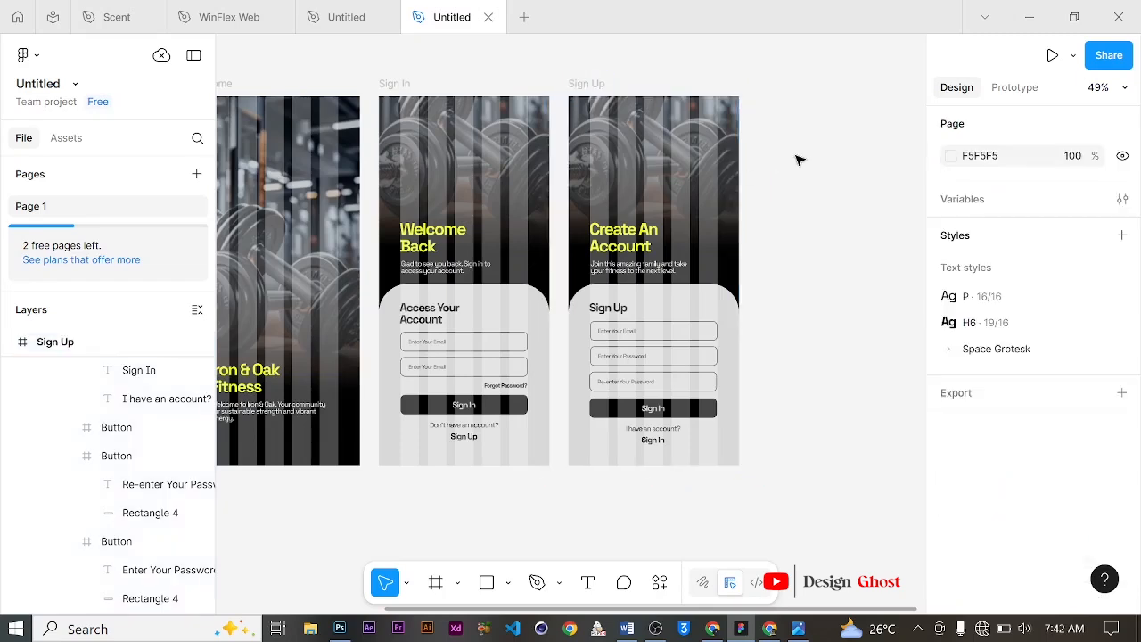
pyautogui.scroll(-1, 629, 230)
pyautogui.scroll(3, 628, 230)
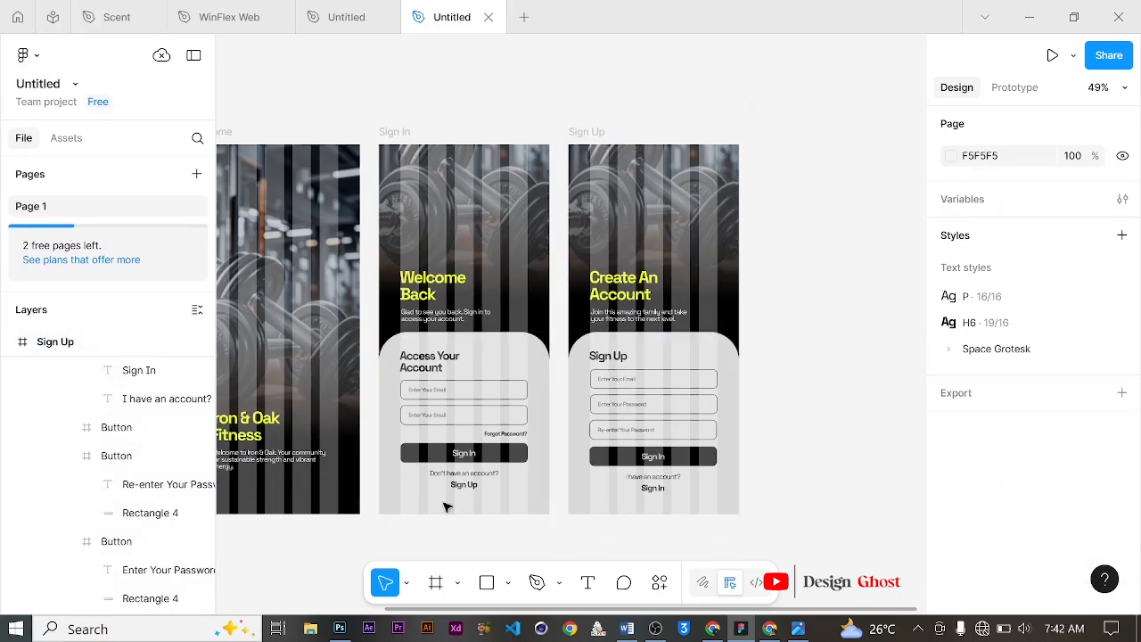
# Step: Import the Back Icon arrow image from the Downloads folder and place it on the Sign Up screen
pyautogui.click(309, 629)
pyautogui.moveTo(669, 317); pyautogui.dragTo(764, 94)
pyautogui.click(310, 629)
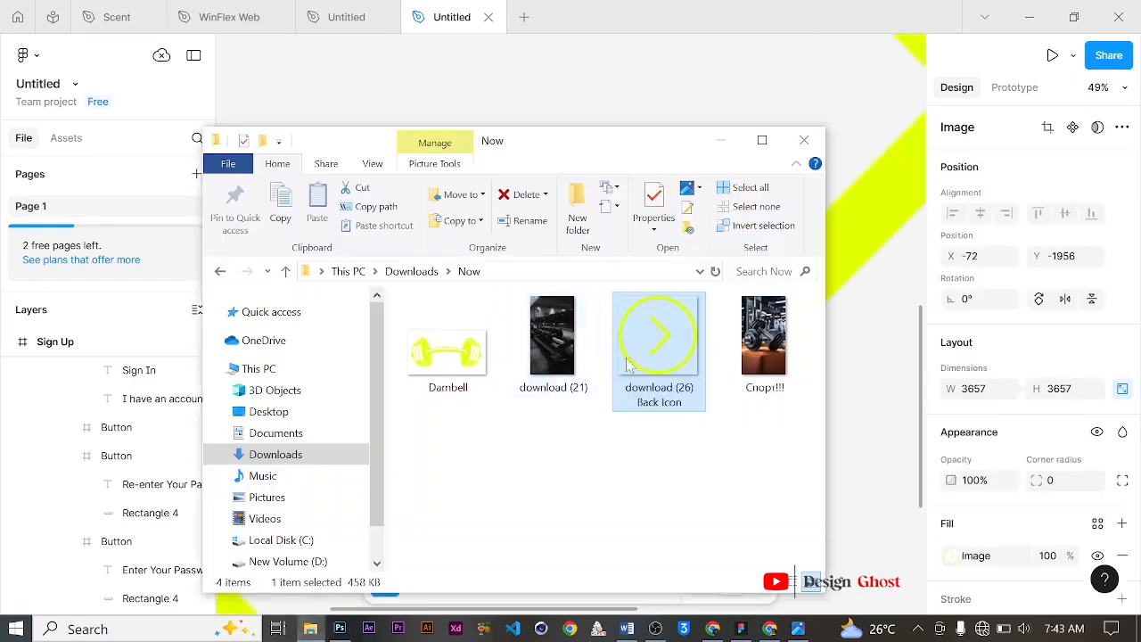
pyautogui.click(721, 140)
pyautogui.scroll(-5, 647, 278)
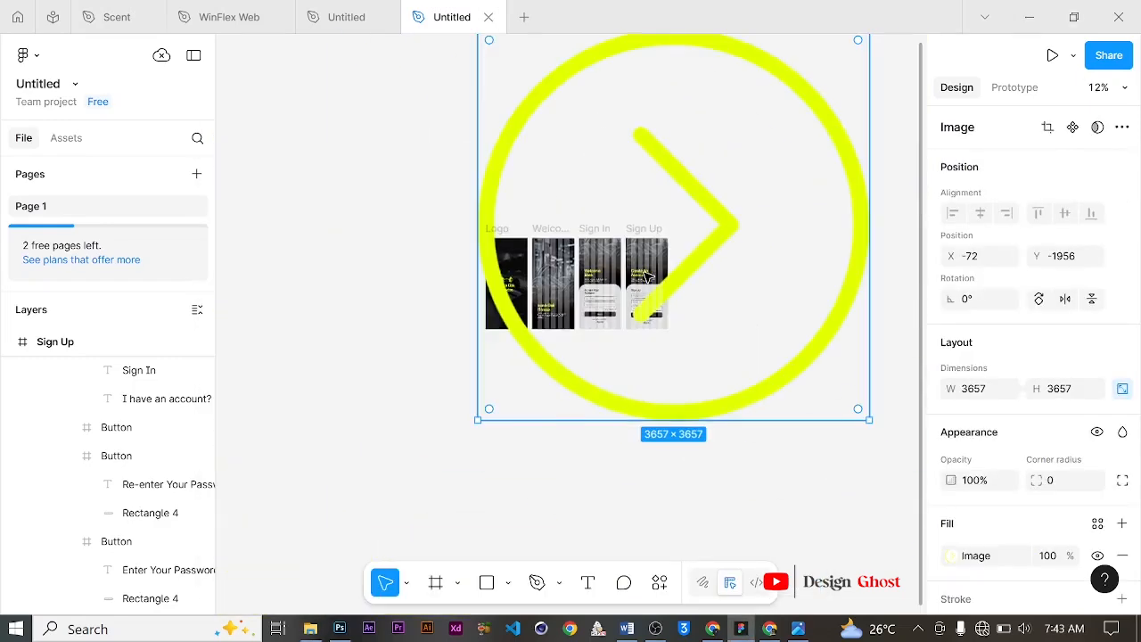
pyautogui.scroll(-3, 648, 278)
pyautogui.moveTo(785, 115); pyautogui.dragTo(657, 272)
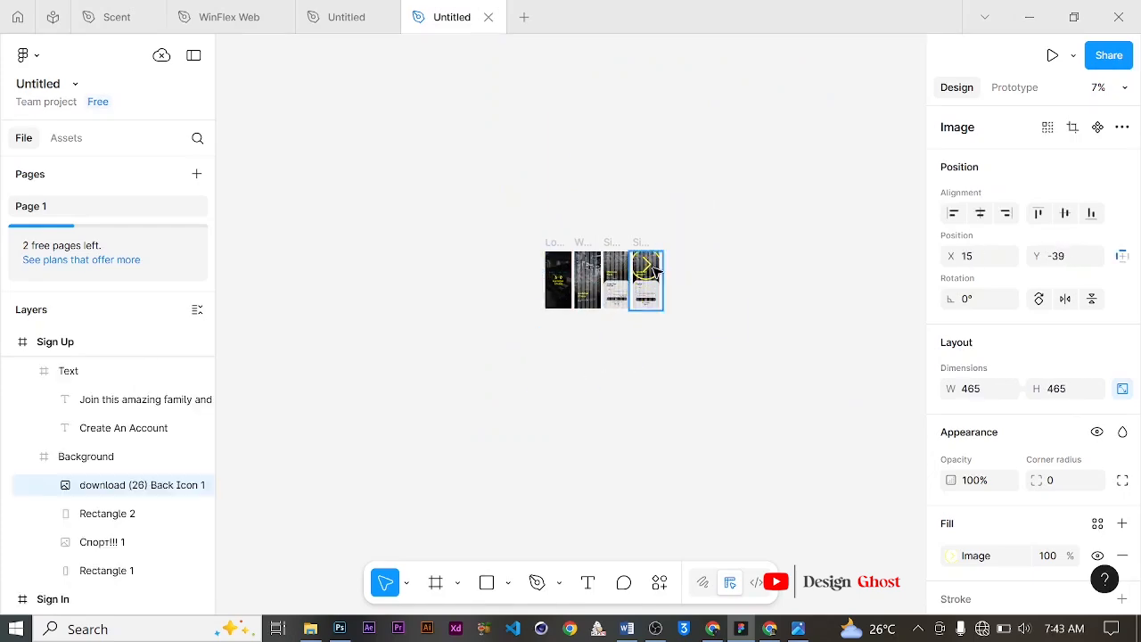
# Step: Shrink the back arrow icon to about 26 × 26 px near the top-left of the Sign Up screen
pyautogui.scroll(10, 657, 271)
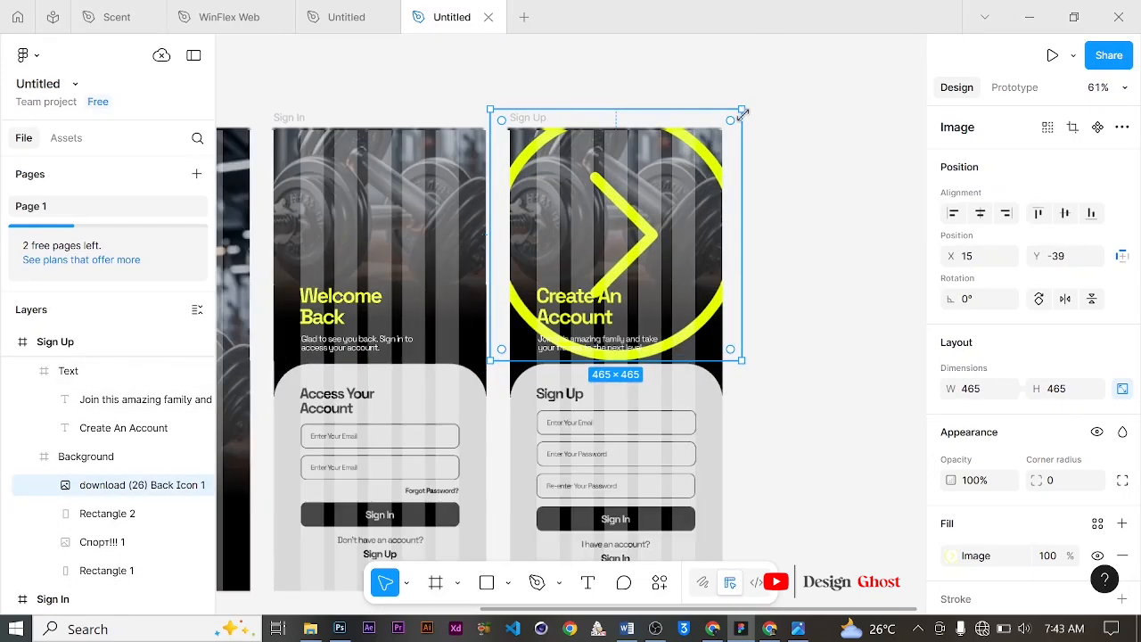
pyautogui.moveTo(743, 110); pyautogui.dragTo(568, 202)
pyautogui.scroll(3, 571, 204)
pyautogui.scroll(2, 544, 400)
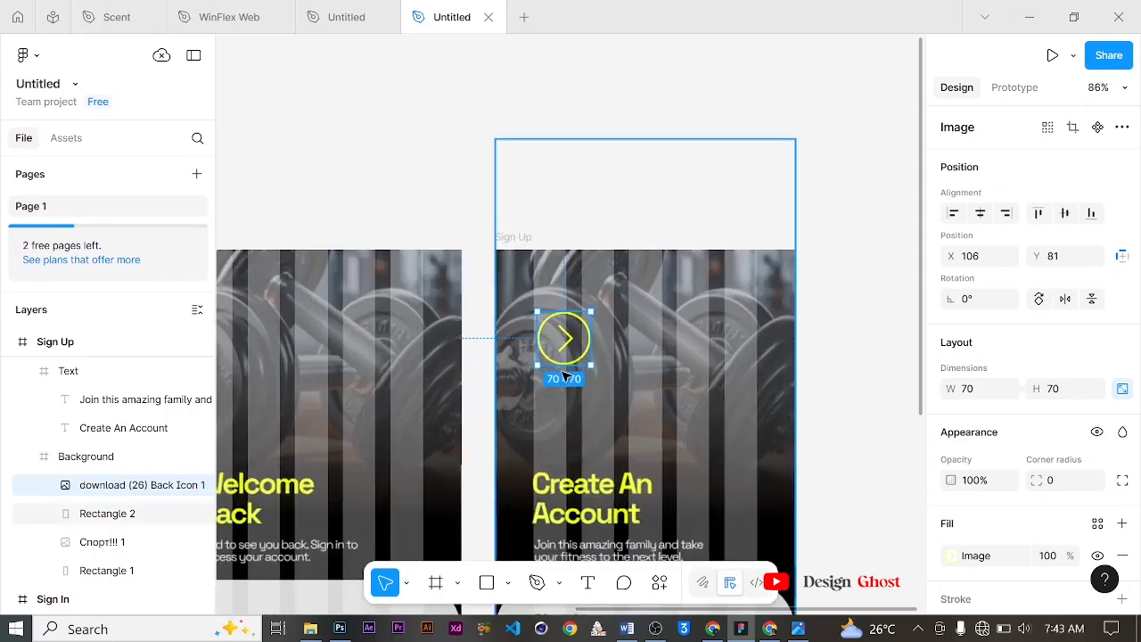
pyautogui.scroll(3, 564, 376)
pyautogui.moveTo(598, 289); pyautogui.dragTo(537, 310)
pyautogui.scroll(-5, 544, 309)
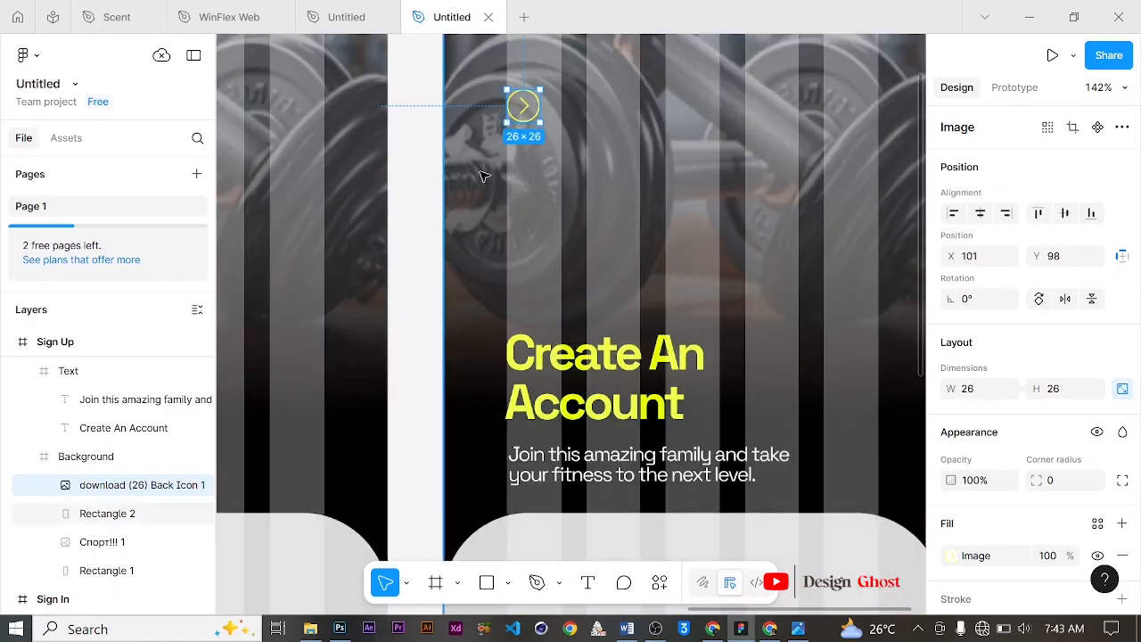
# Step: Flip the back arrow icon horizontally so it points backwards
pyautogui.click(1064, 298)
pyautogui.scroll(-5, 543, 172)
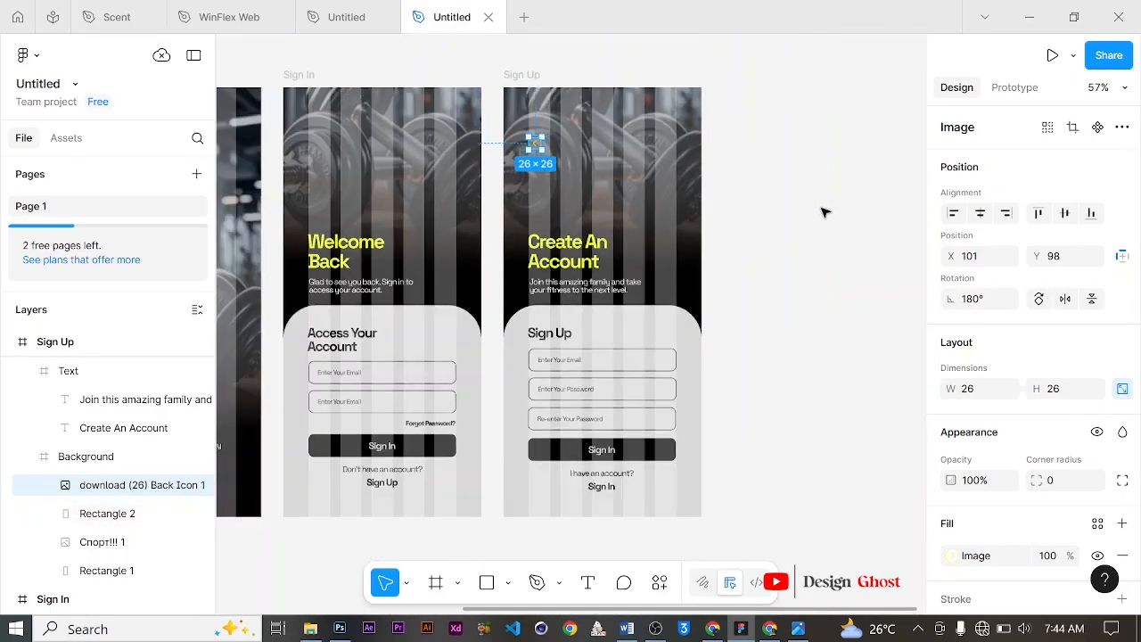
pyautogui.click(822, 212)
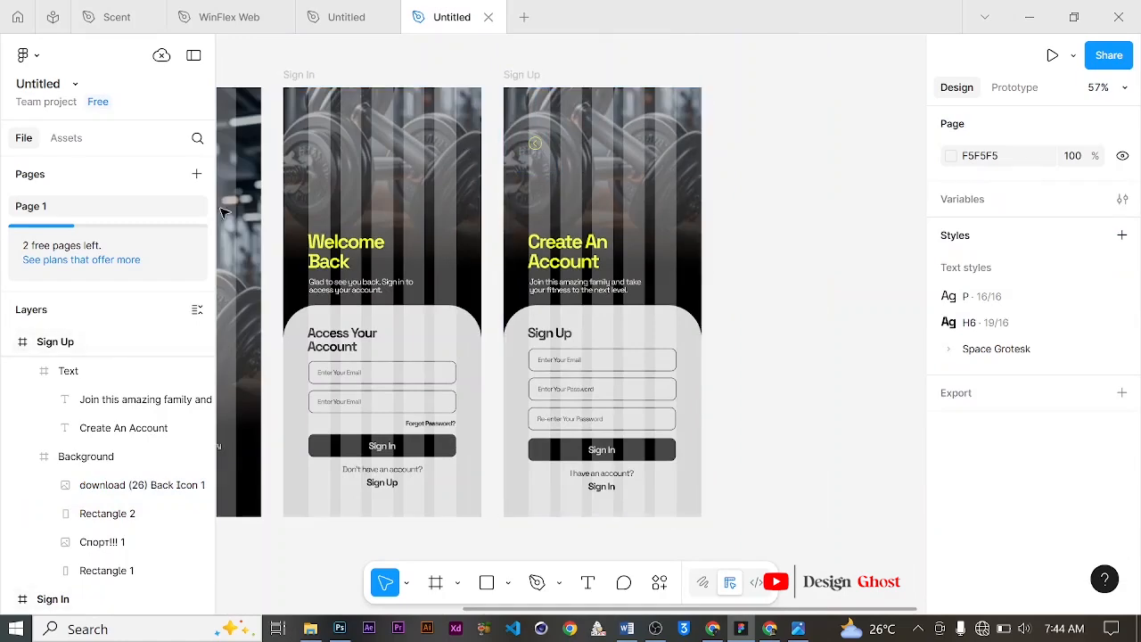
# Step: Hide the 5-column layout guide on the Welcome frame
pyautogui.scroll(-5, 392, 227)
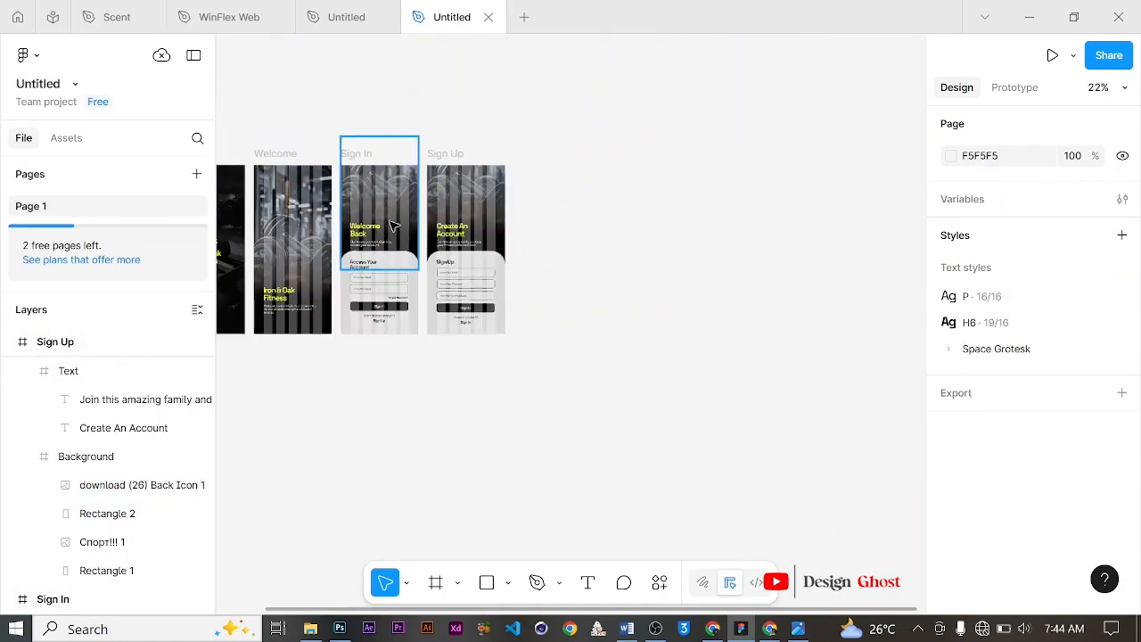
pyautogui.scroll(3, 312, 239)
pyautogui.moveTo(317, 296); pyautogui.dragTo(535, 237)
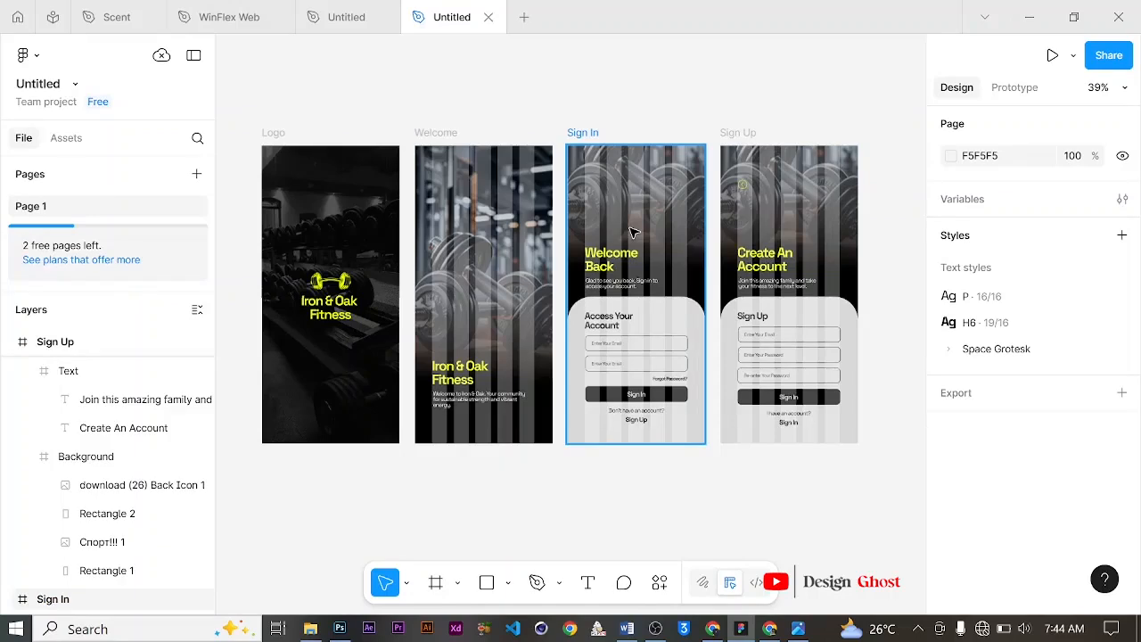
pyautogui.click(432, 134)
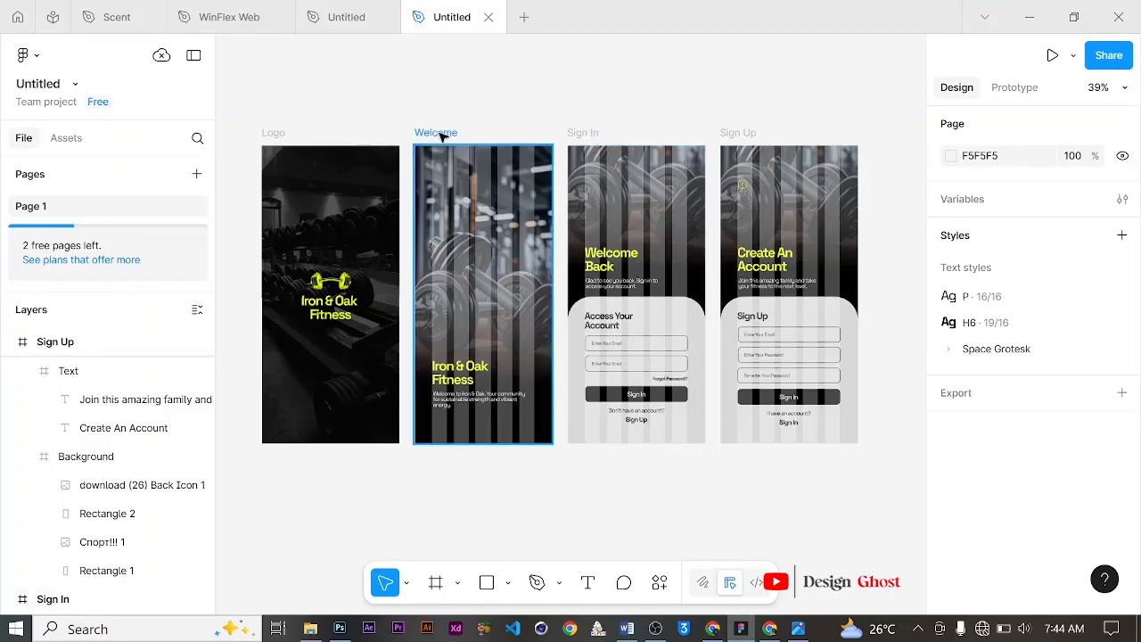
pyautogui.click(439, 134)
pyautogui.scroll(-5, 1008, 371)
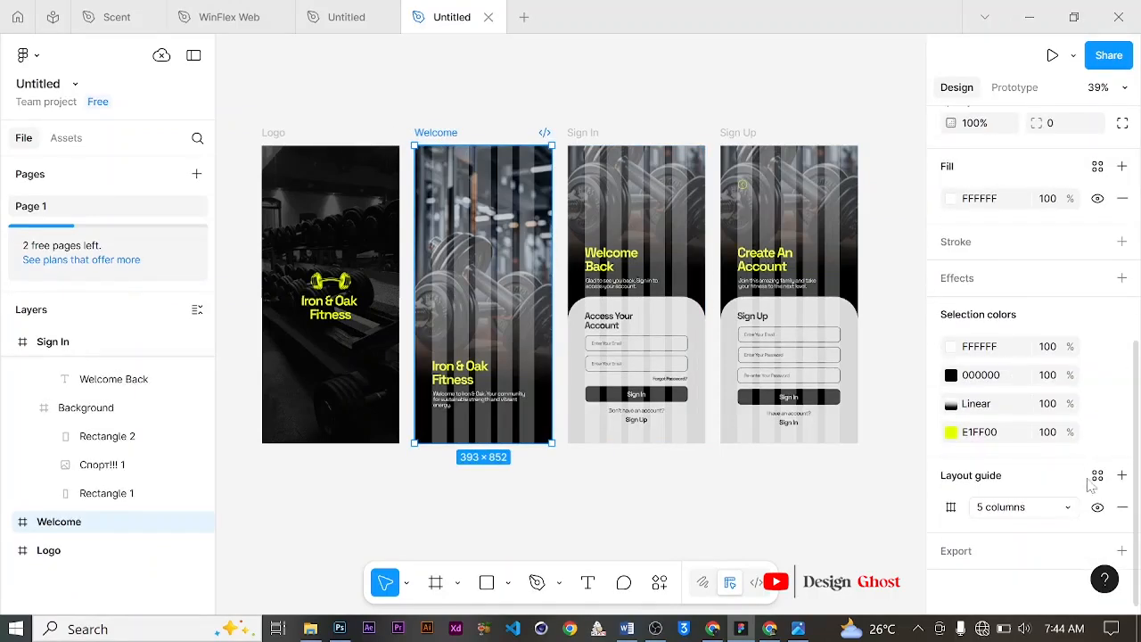
pyautogui.click(1097, 508)
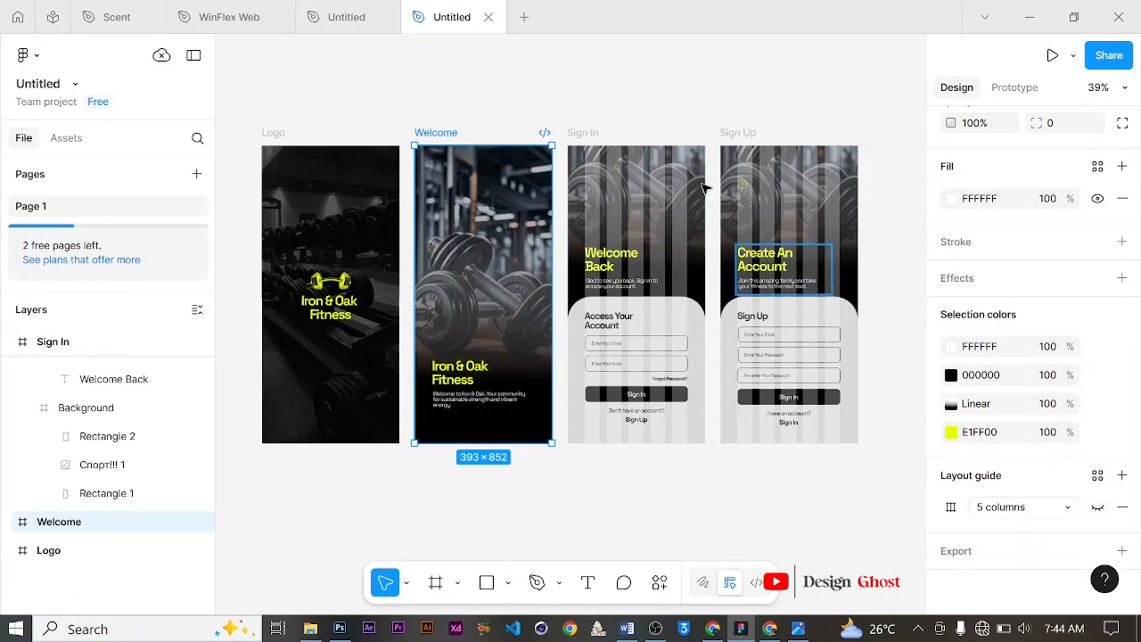
# Step: Hide the 5-column layout guide on the Sign In frame
pyautogui.click(584, 133)
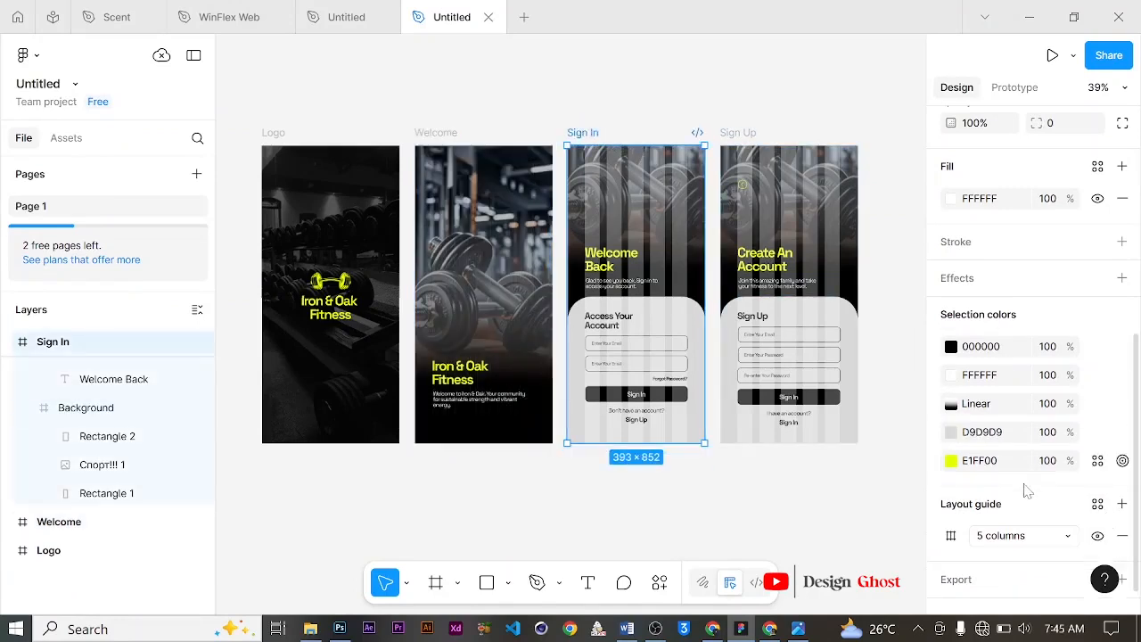
pyautogui.click(1097, 535)
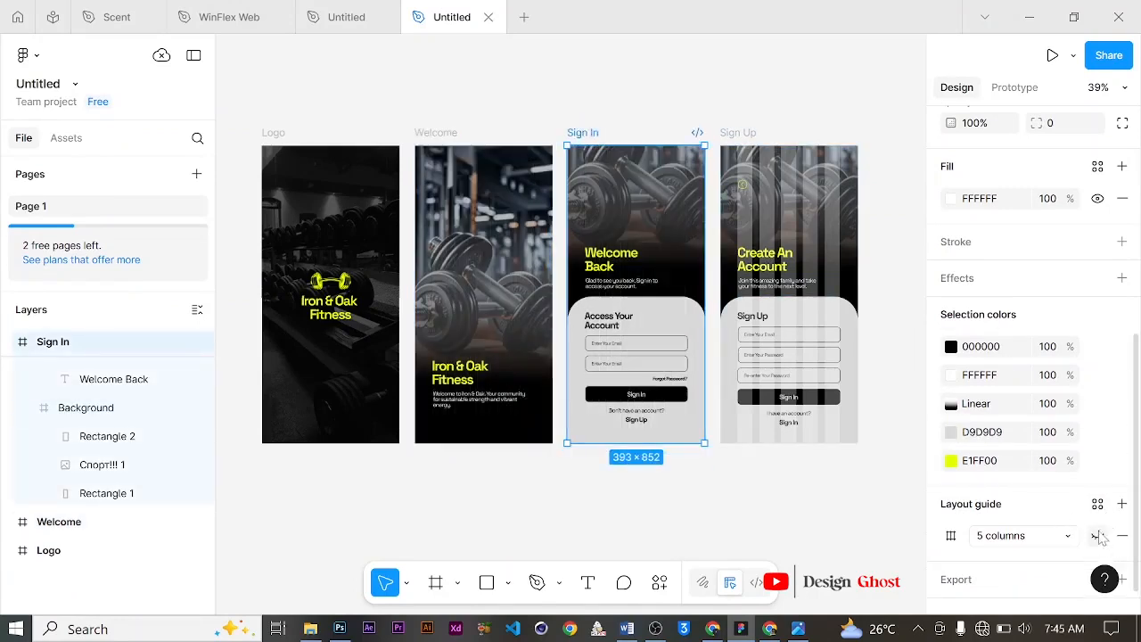
# Step: Hide the 5-column layout guide on the Sign Up frame
pyautogui.click(747, 133)
pyautogui.click(1097, 535)
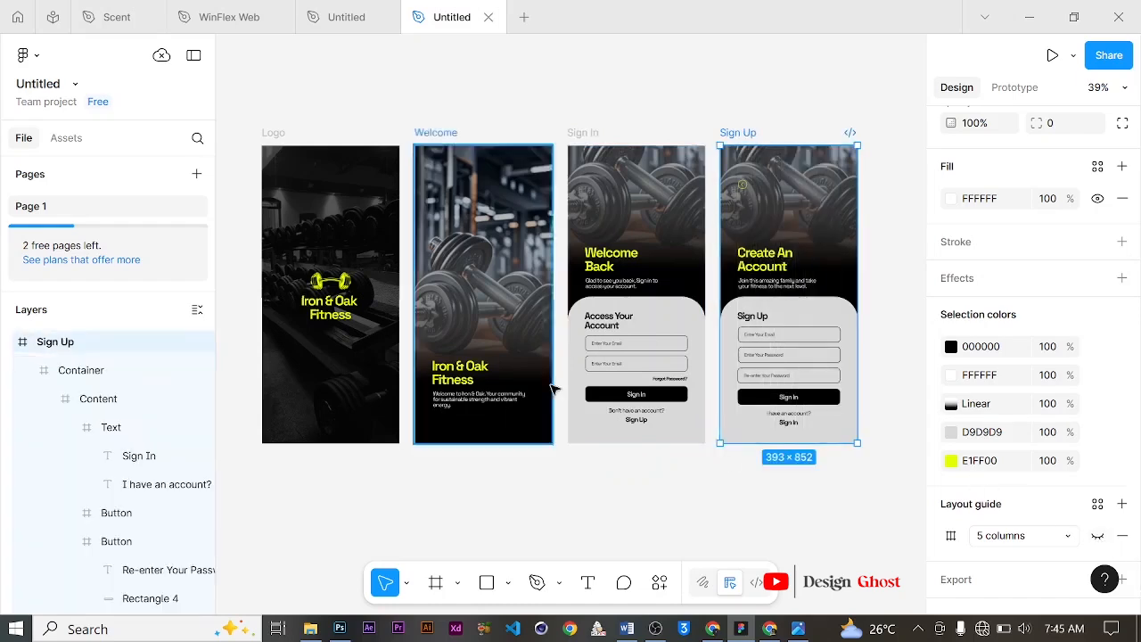
# Step: In prototype mode, connect the Logo frame to the Welcome frame with an On tap, Navigate to interaction
pyautogui.scroll(-1, 470, 283)
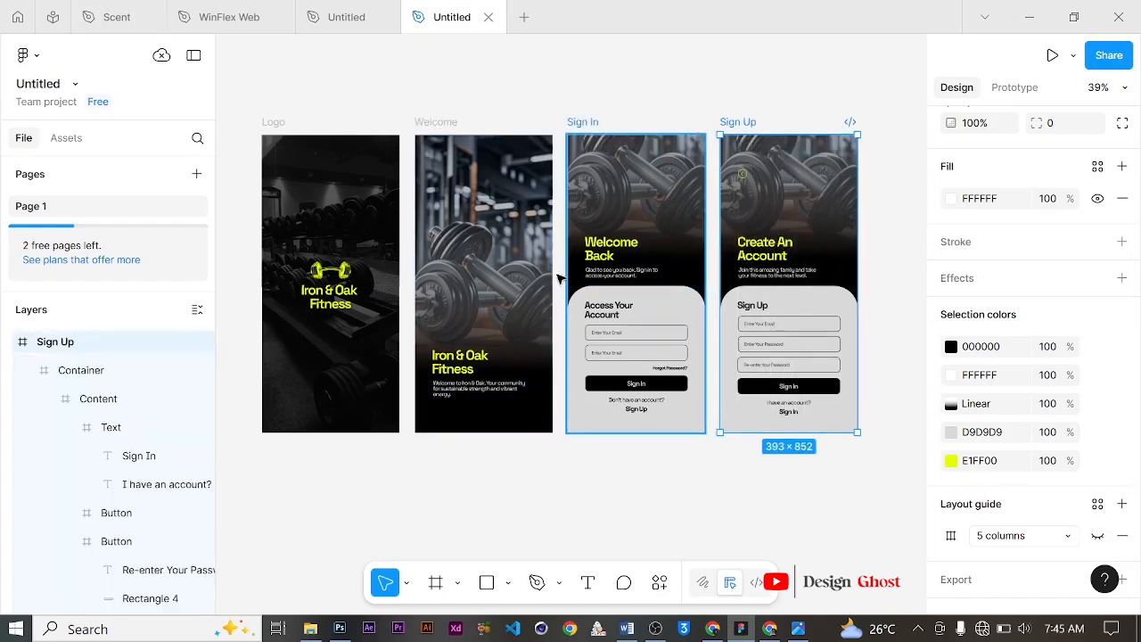
pyautogui.click(1030, 92)
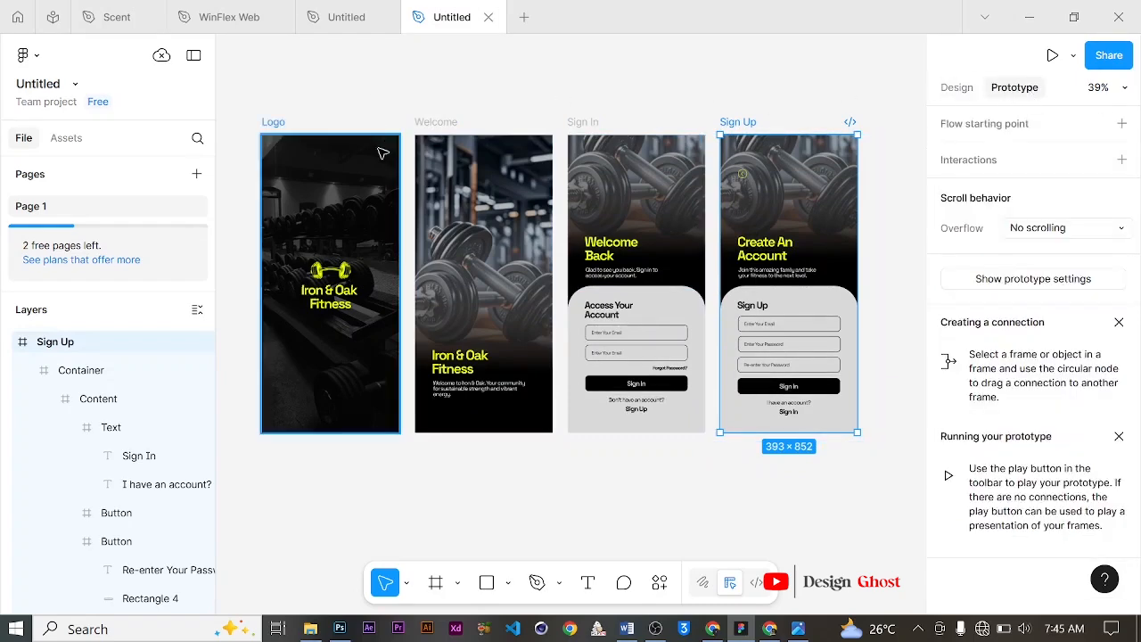
pyautogui.click(305, 141)
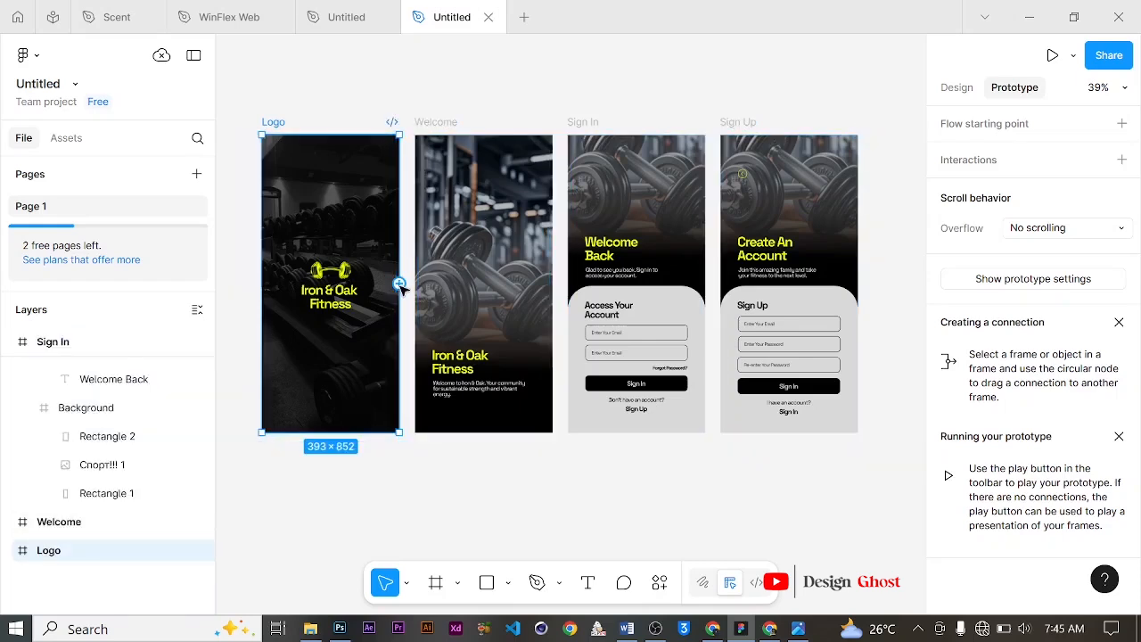
pyautogui.moveTo(398, 284); pyautogui.dragTo(419, 243)
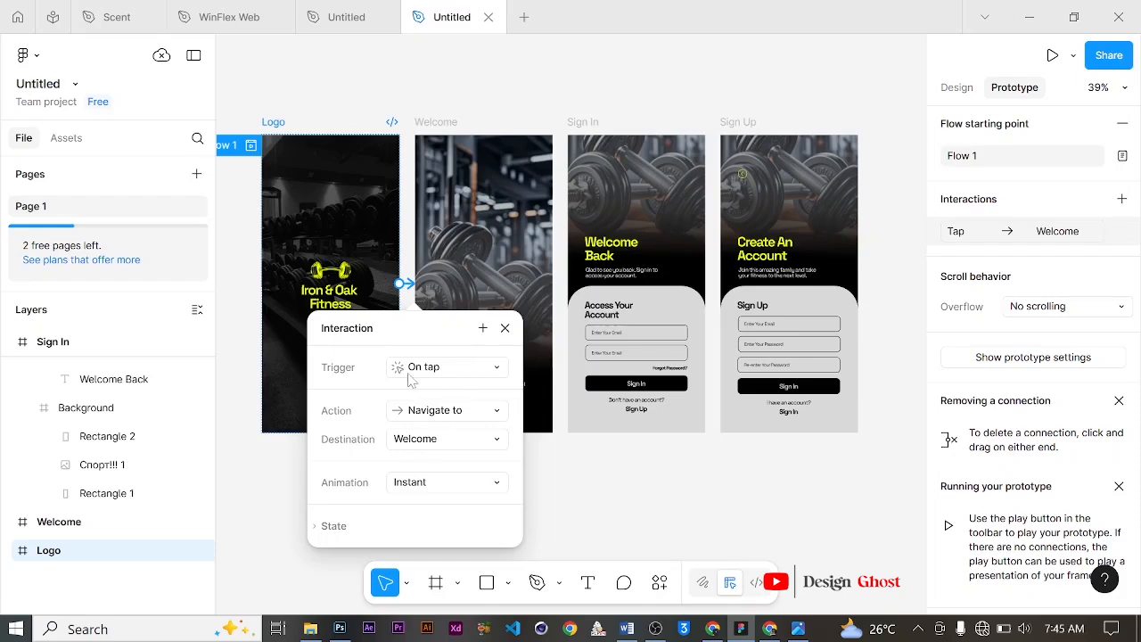
pyautogui.click(490, 369)
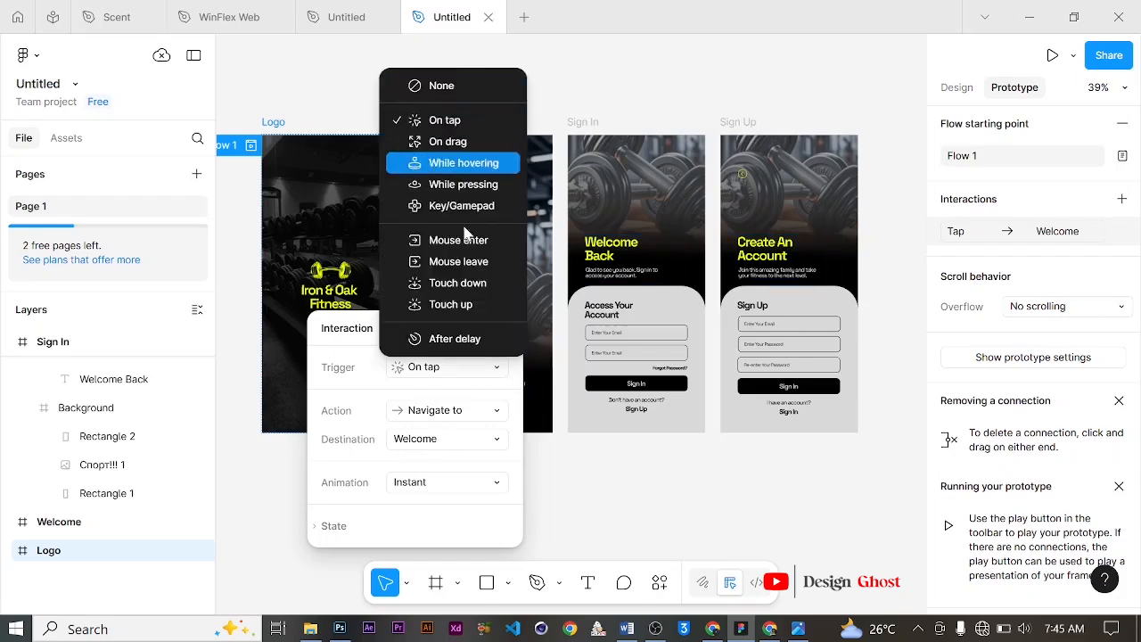
pyautogui.click(478, 388)
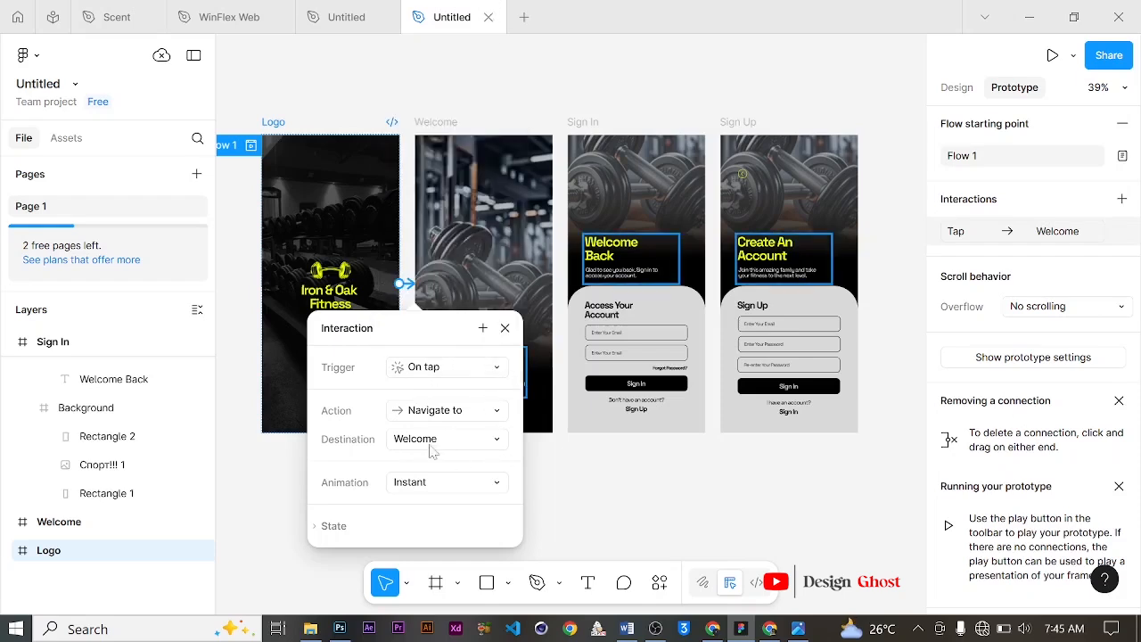
pyautogui.click(499, 415)
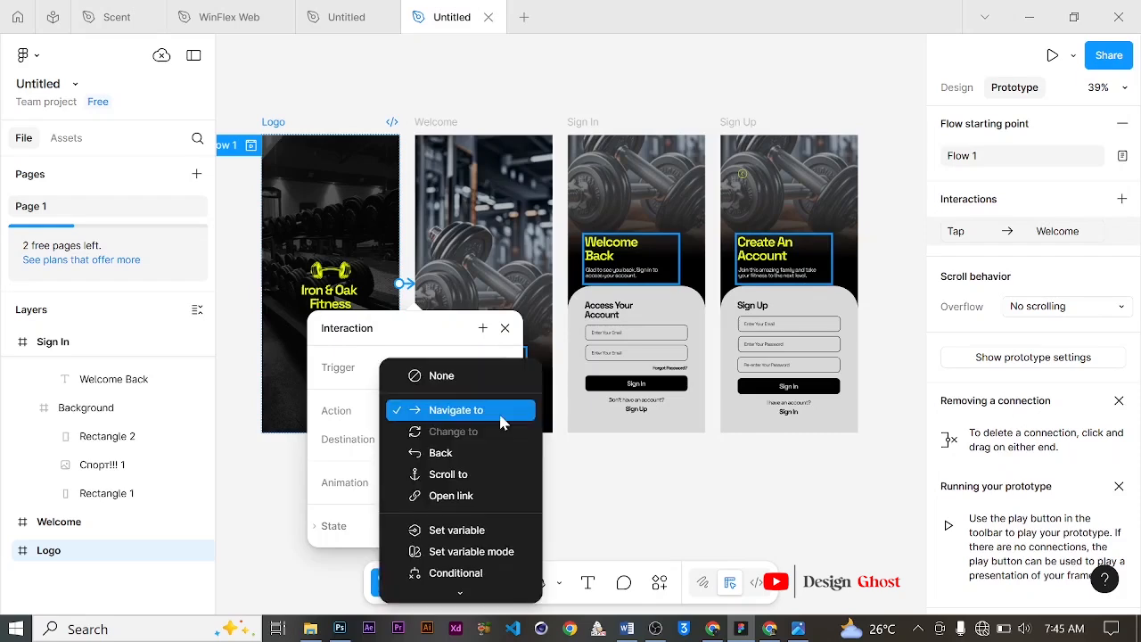
pyautogui.click(605, 483)
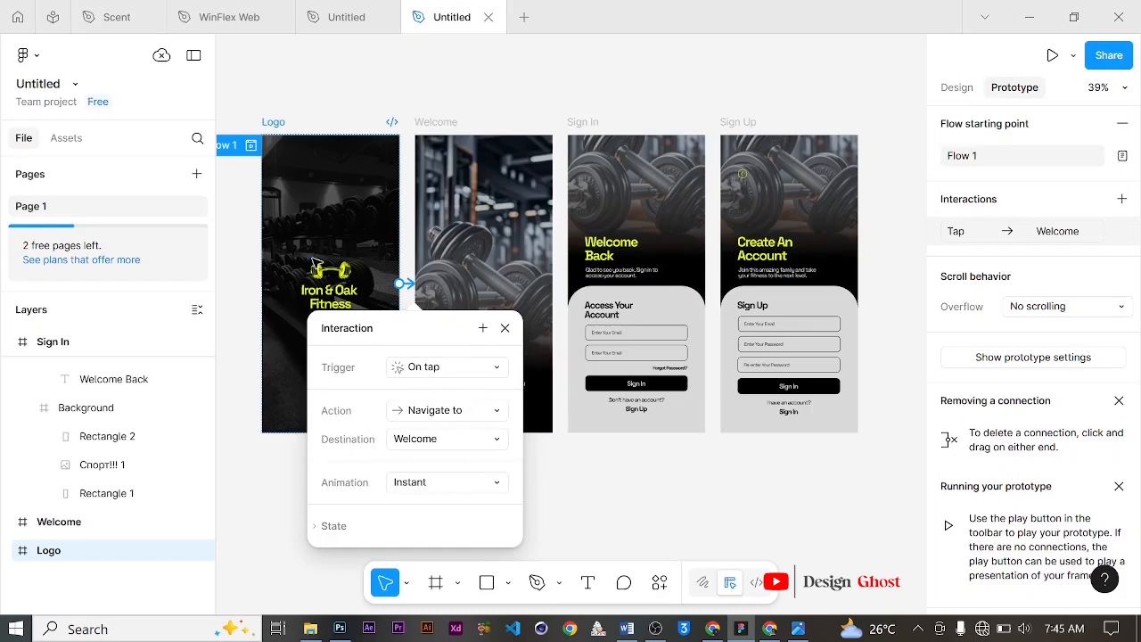
pyautogui.click(505, 329)
# Step: Connect the Welcome frame to the Sign In frame and set the interaction trigger to Touch up
pyautogui.click(516, 289)
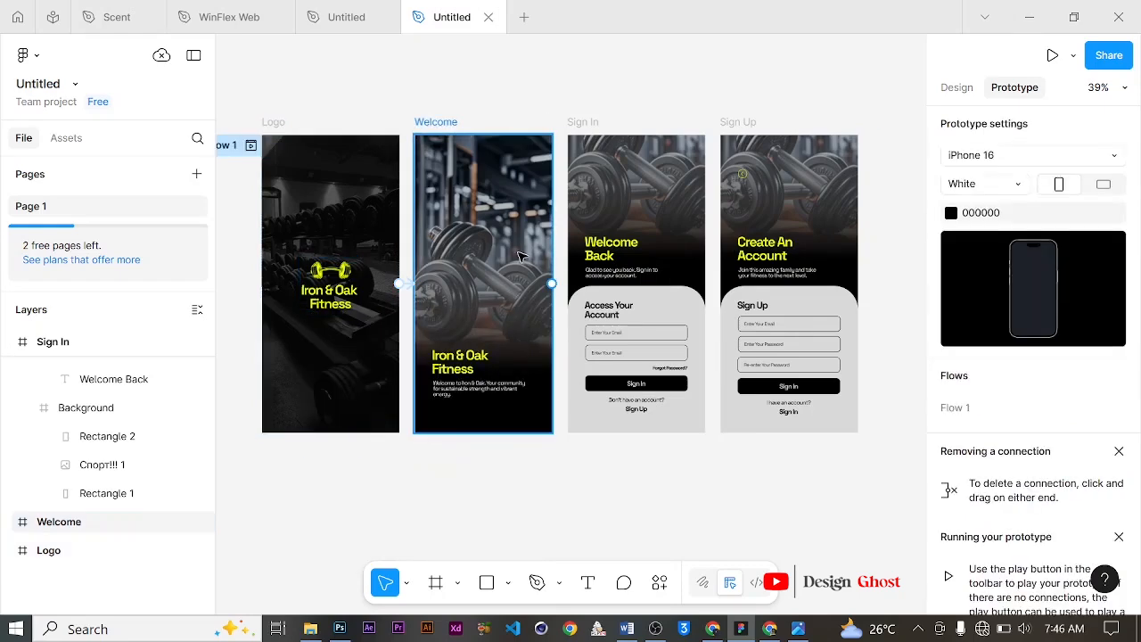
pyautogui.moveTo(552, 283); pyautogui.dragTo(621, 250)
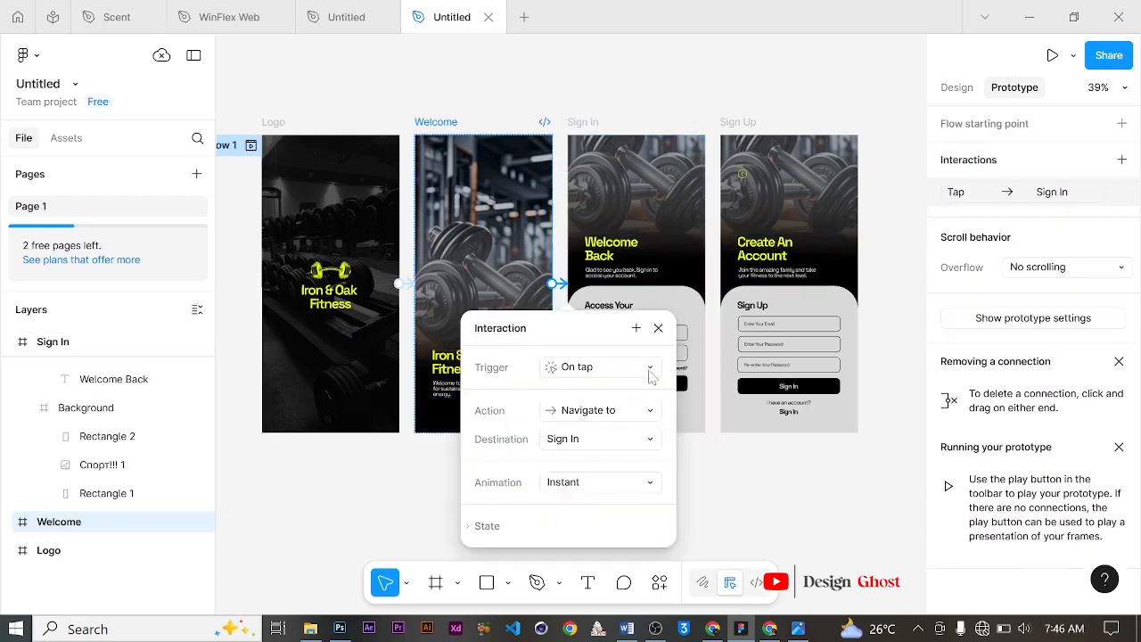
pyautogui.click(649, 370)
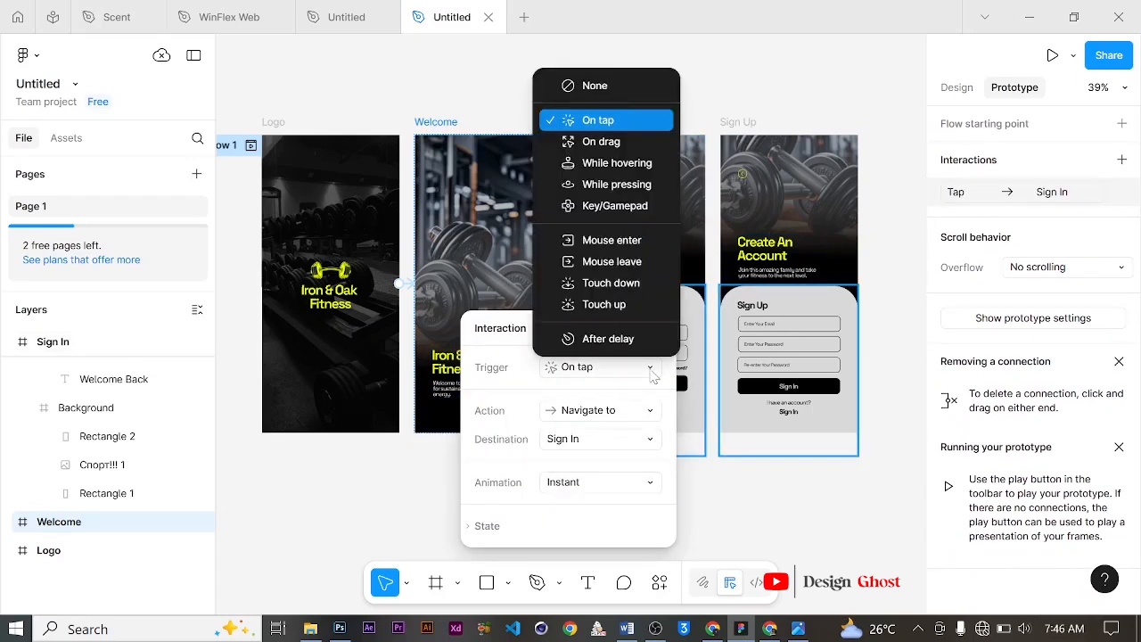
pyautogui.click(621, 304)
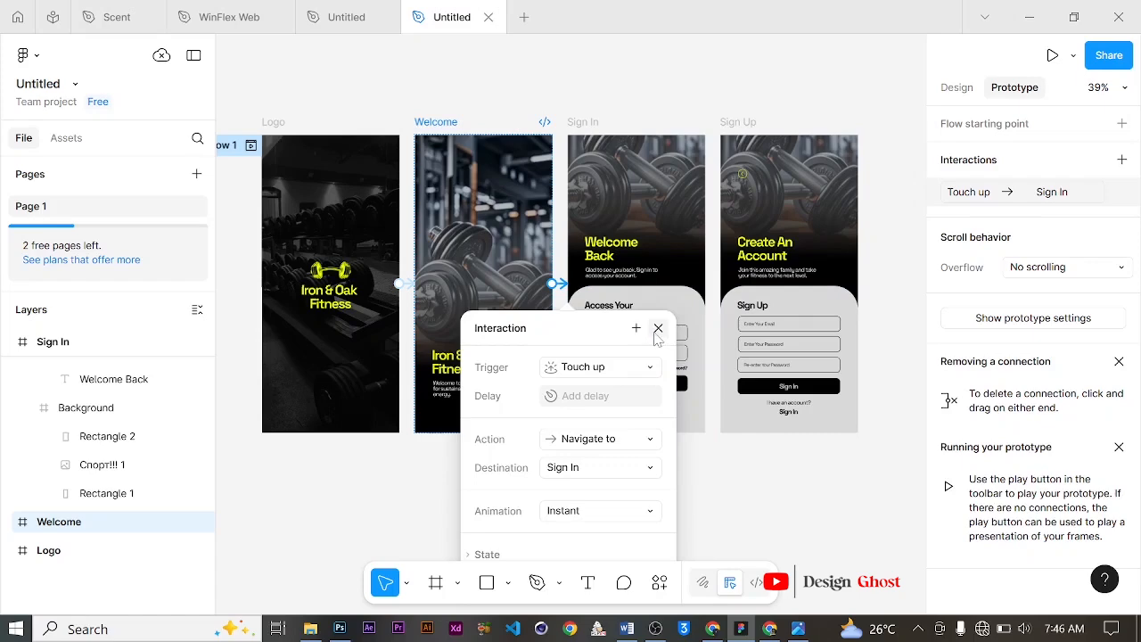
pyautogui.click(657, 328)
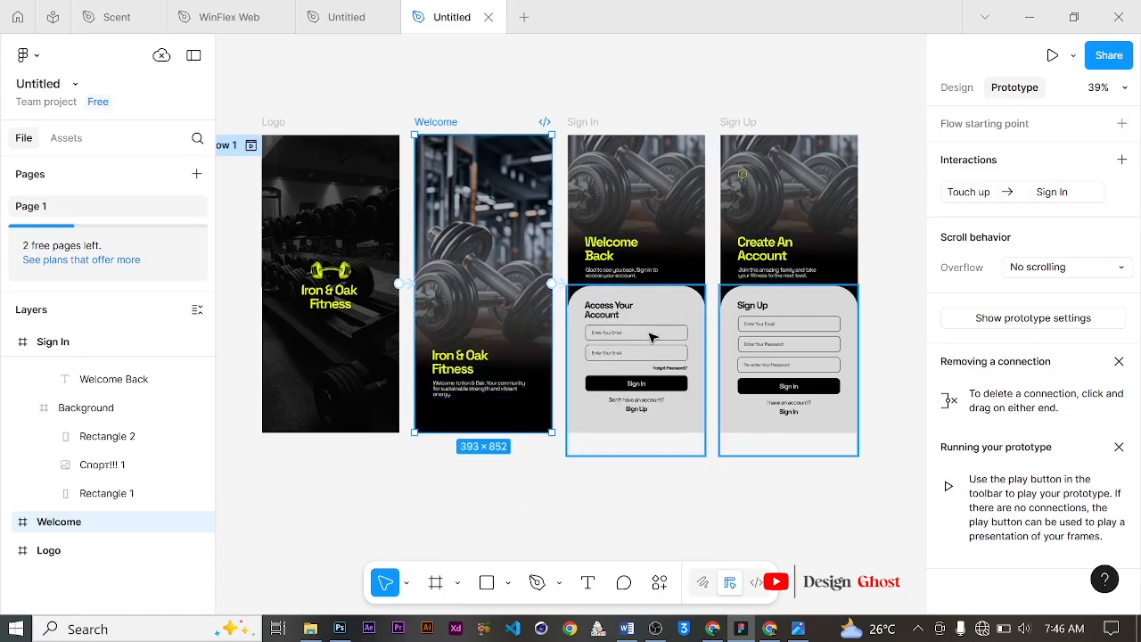
# Step: Connect the Sign In frame to the Sign Up frame and set the interaction trigger to Mouse enter
pyautogui.hscroll(3, 624, 335)
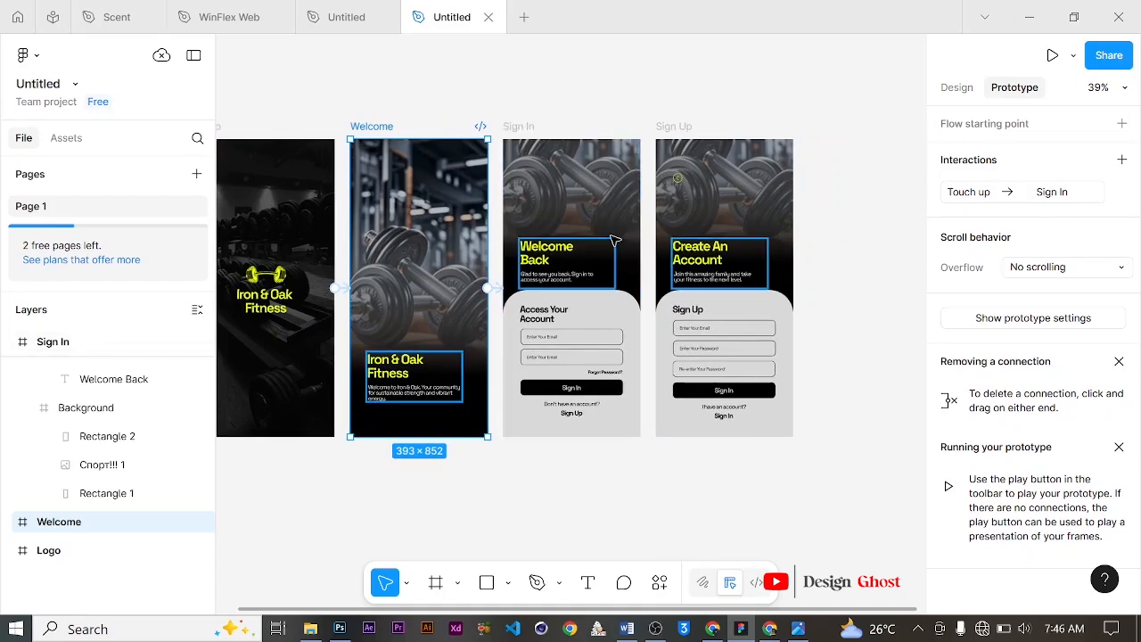
pyautogui.click(611, 253)
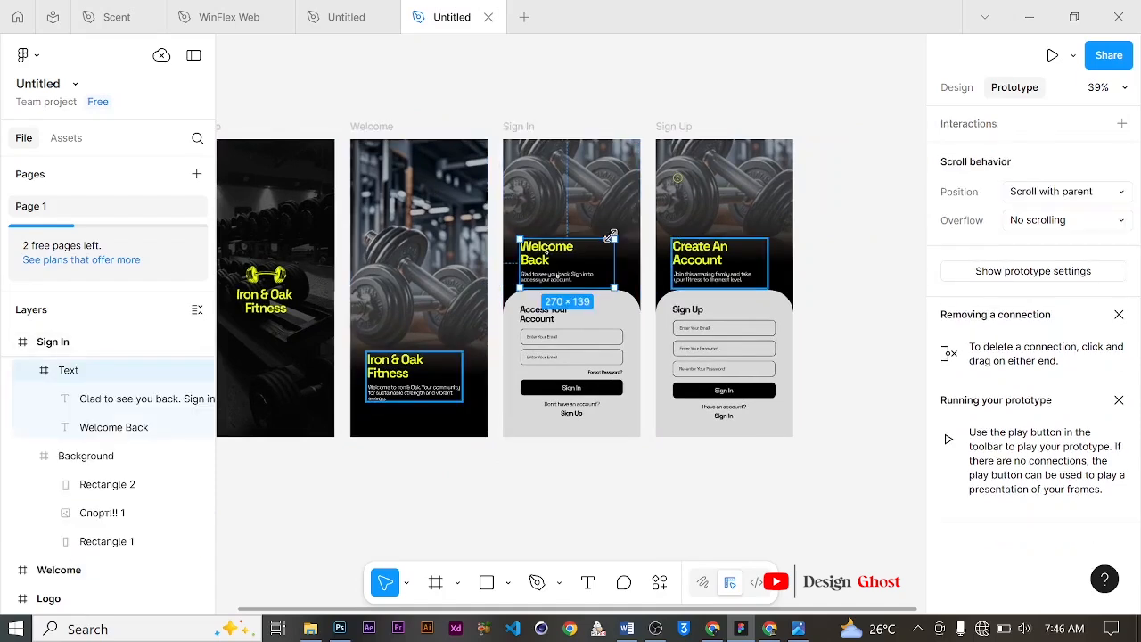
pyautogui.click(610, 481)
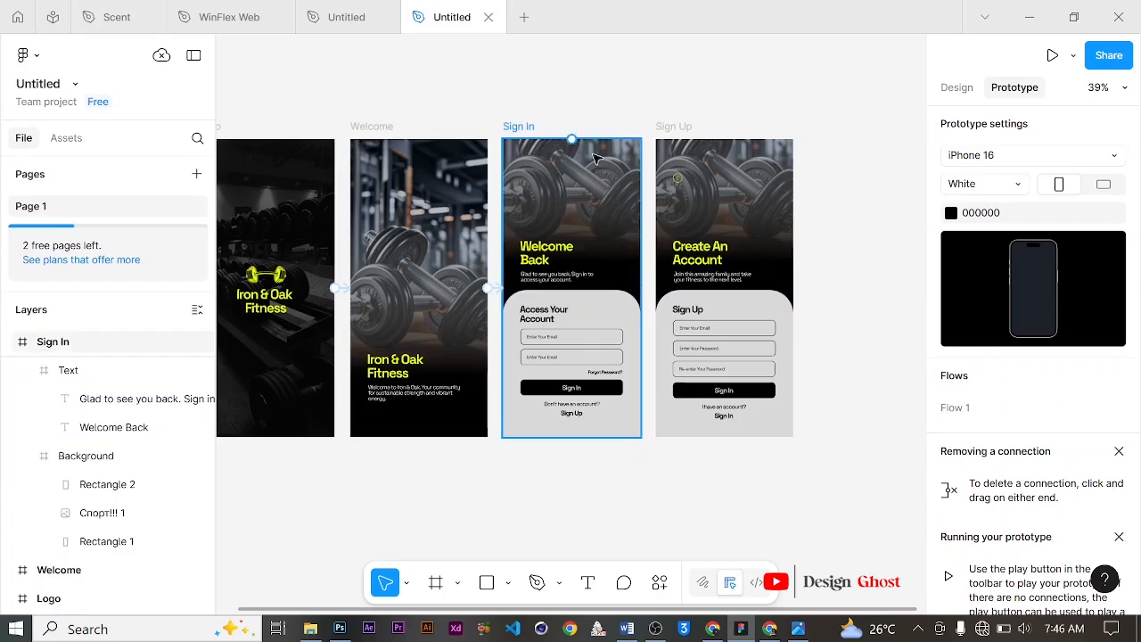
pyautogui.click(524, 128)
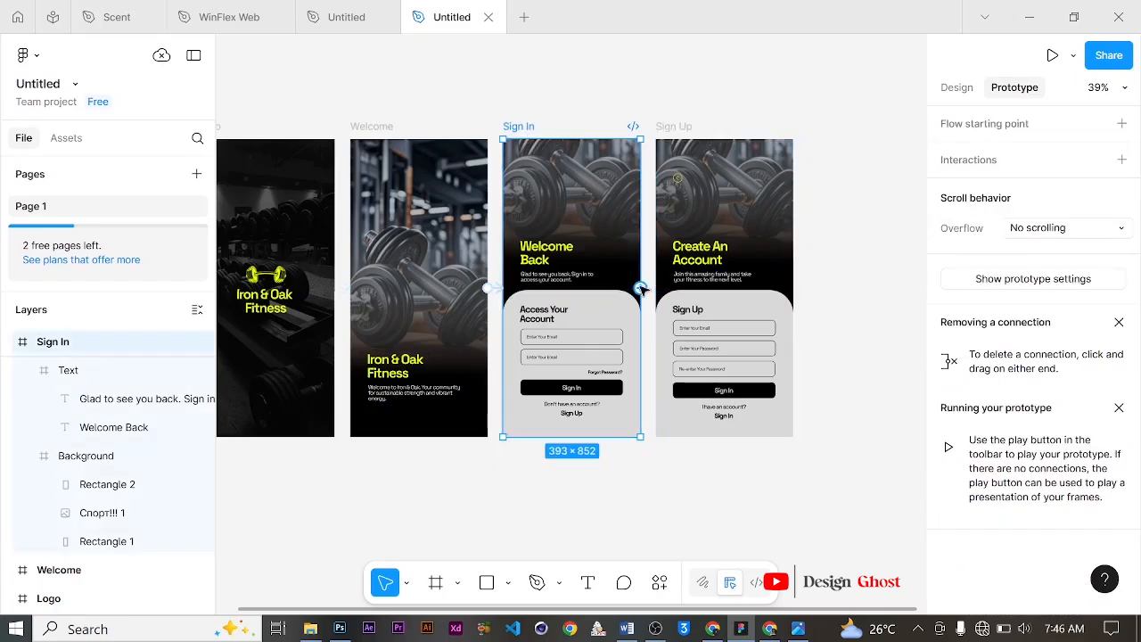
pyautogui.moveTo(640, 287); pyautogui.dragTo(657, 254)
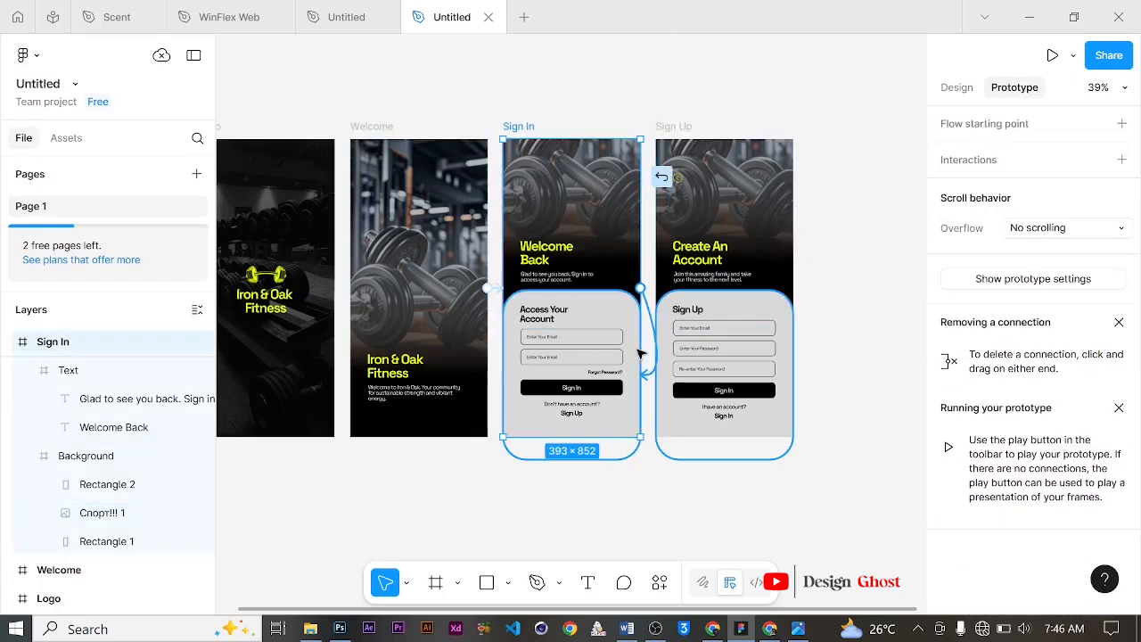
pyautogui.moveTo(649, 278); pyautogui.dragTo(658, 304)
pyautogui.click(688, 372)
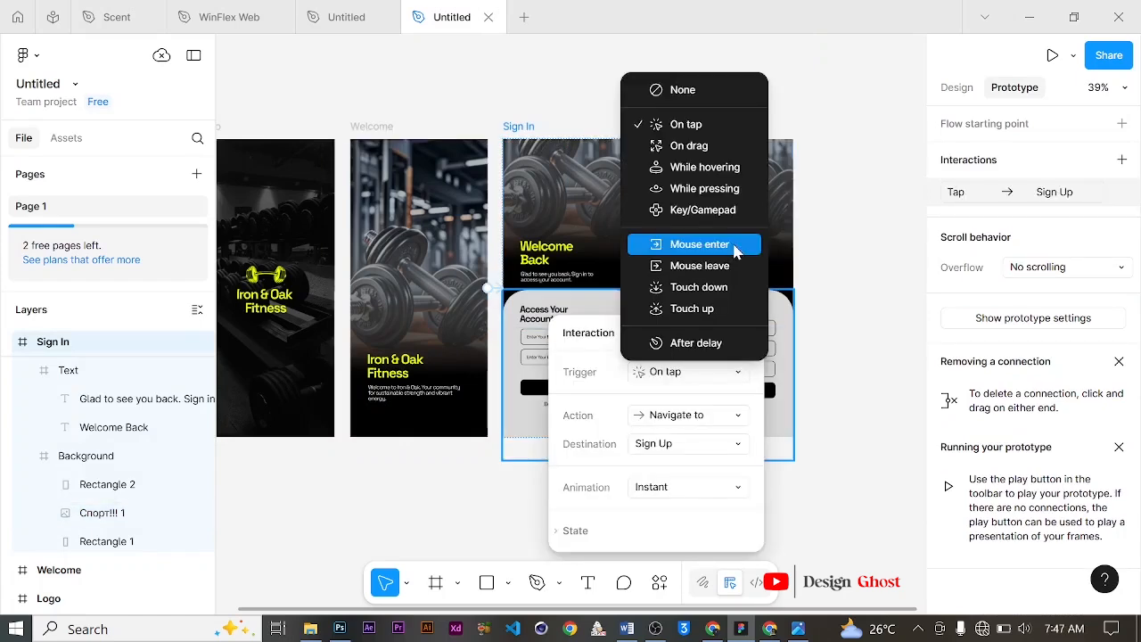
pyautogui.click(699, 244)
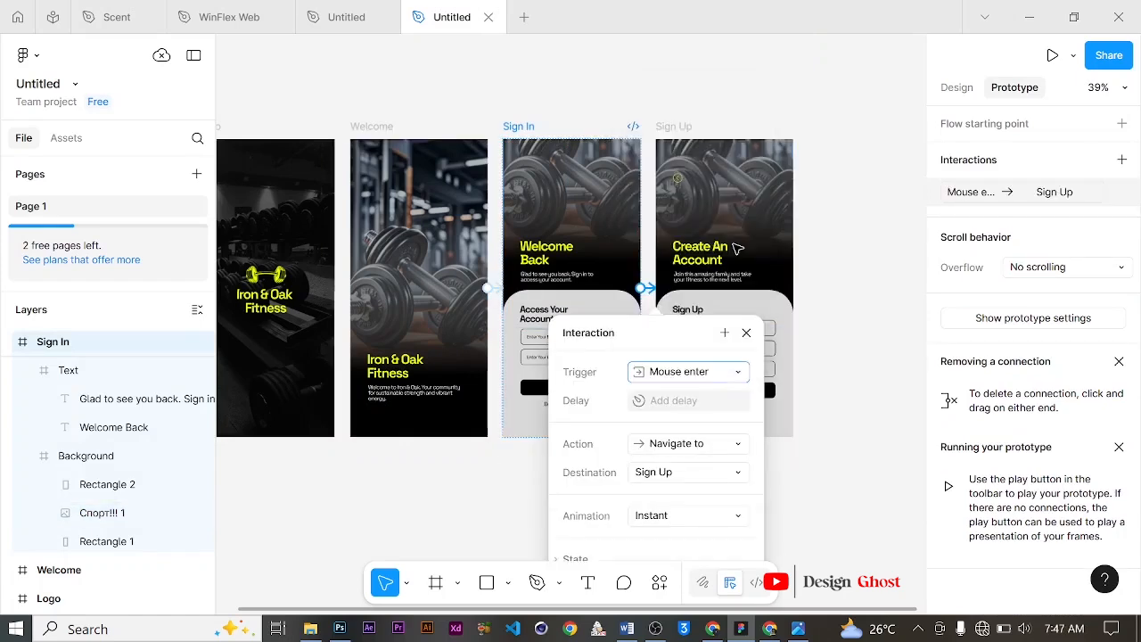
pyautogui.click(747, 332)
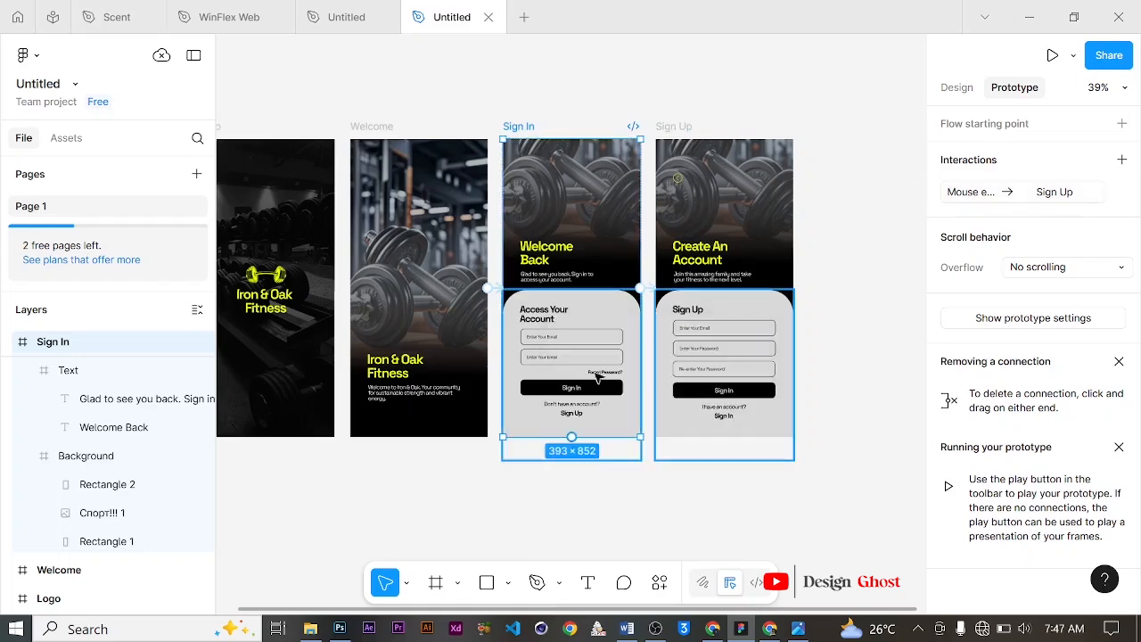
# Step: Link the Sign Up text on the Sign In screen to the Sign Up frame with an On tap, Navigate to interaction
pyautogui.click(582, 418)
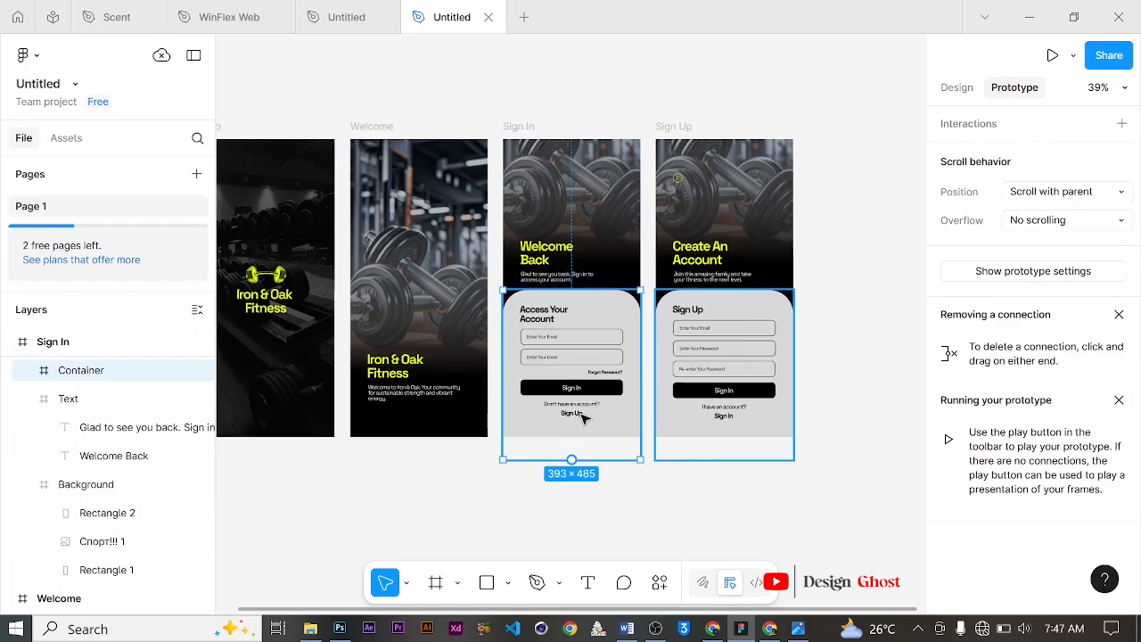
pyautogui.doubleClick(582, 418)
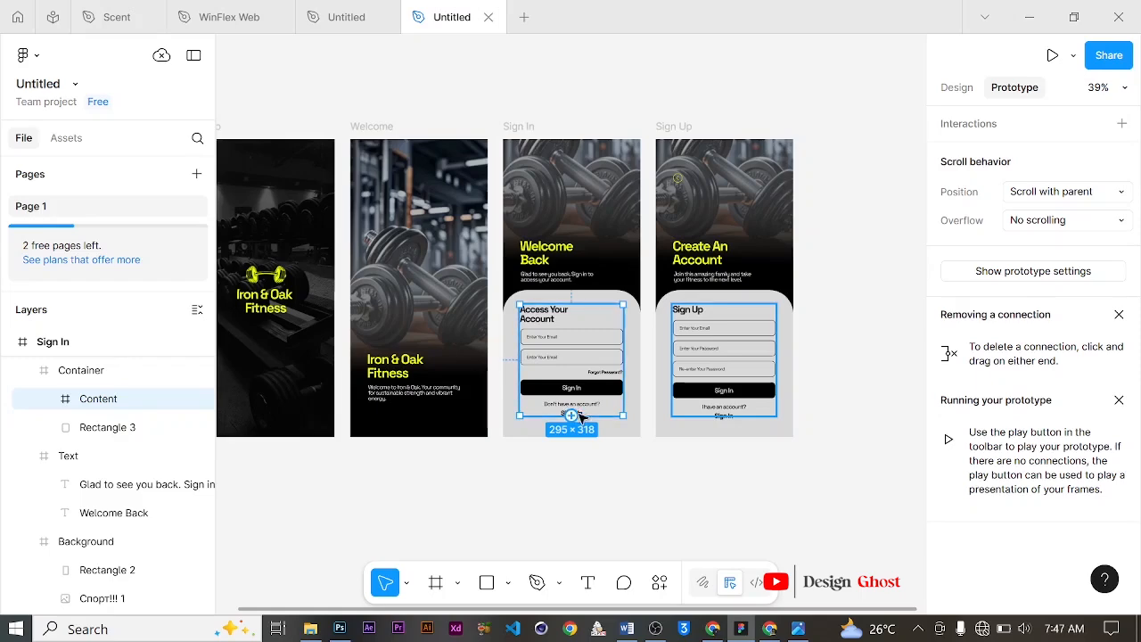
pyautogui.scroll(5, 580, 418)
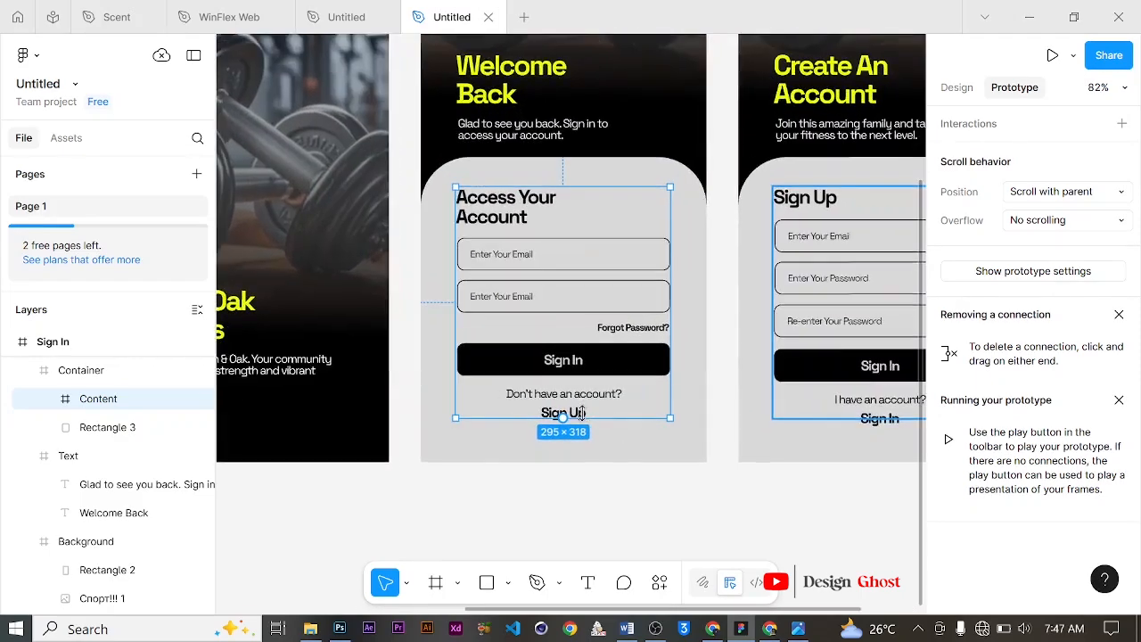
pyautogui.click(593, 435)
pyautogui.click(582, 414)
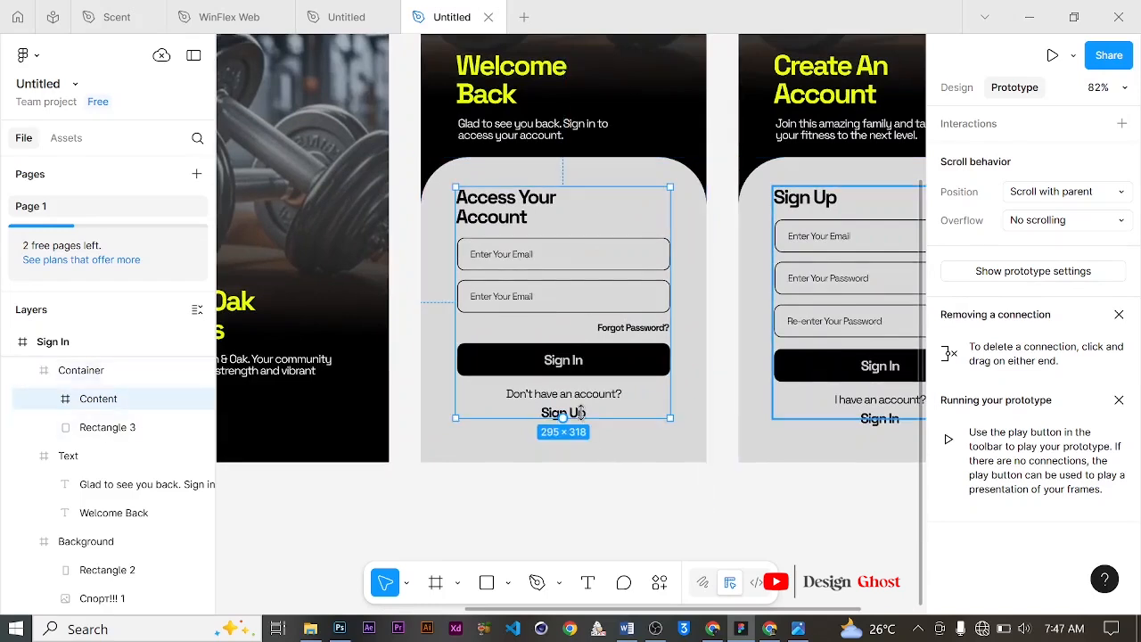
pyautogui.doubleClick(580, 410)
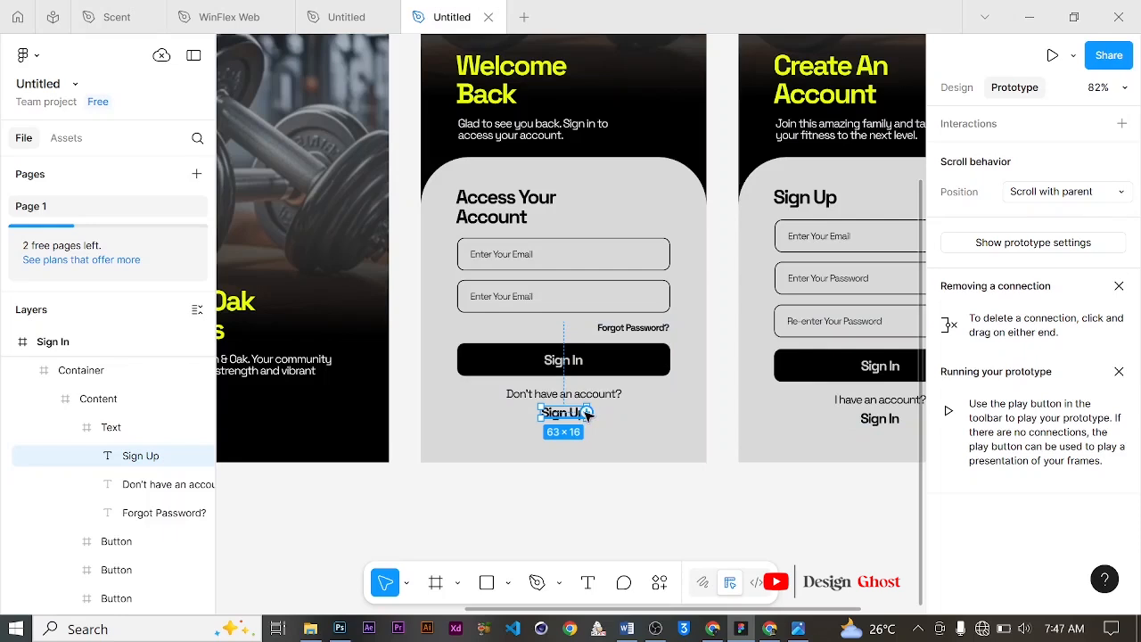
pyautogui.moveTo(586, 415); pyautogui.dragTo(747, 159)
pyautogui.scroll(5, 740, 196)
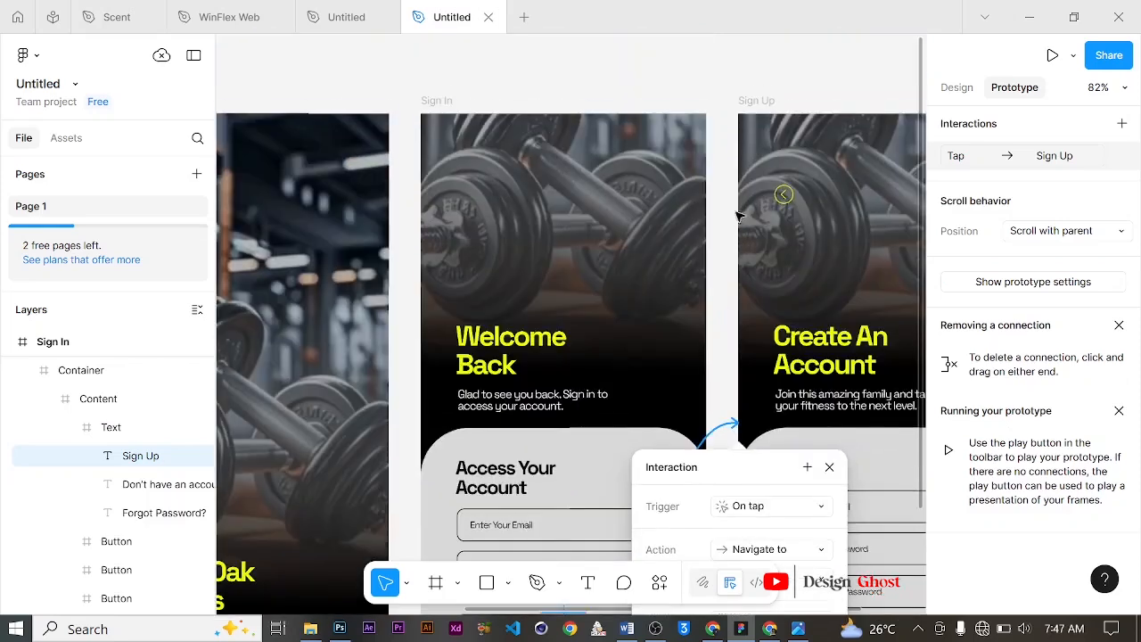
pyautogui.scroll(-4, 784, 267)
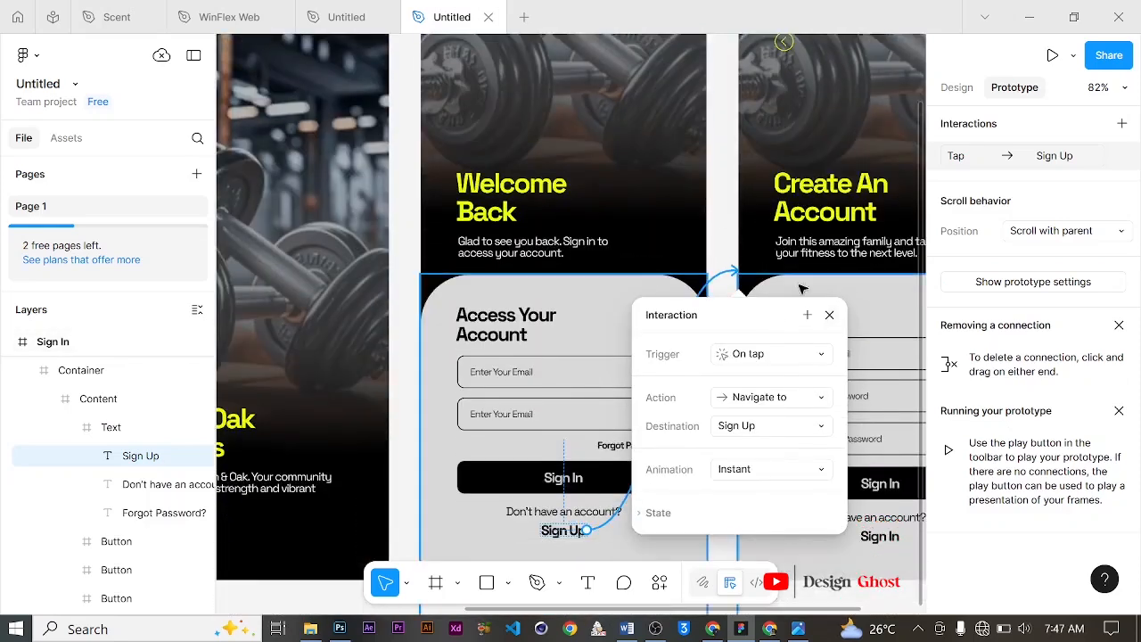
pyautogui.scroll(5, 801, 288)
pyautogui.scroll(-4, 789, 267)
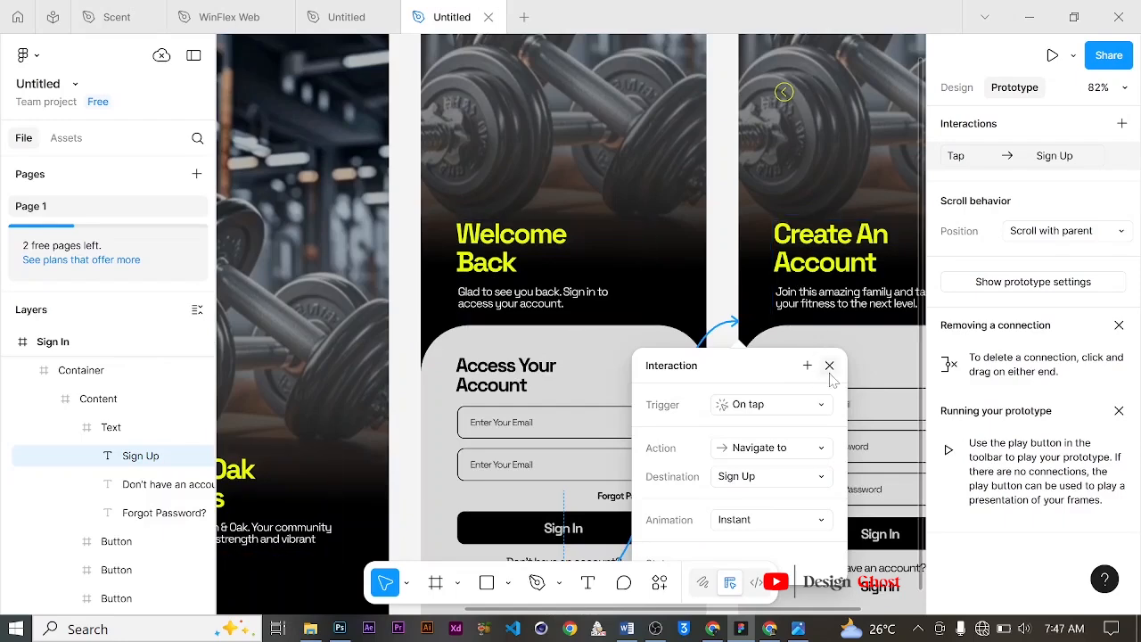
pyautogui.click(829, 365)
pyautogui.scroll(-5, 704, 277)
pyautogui.scroll(1, 704, 277)
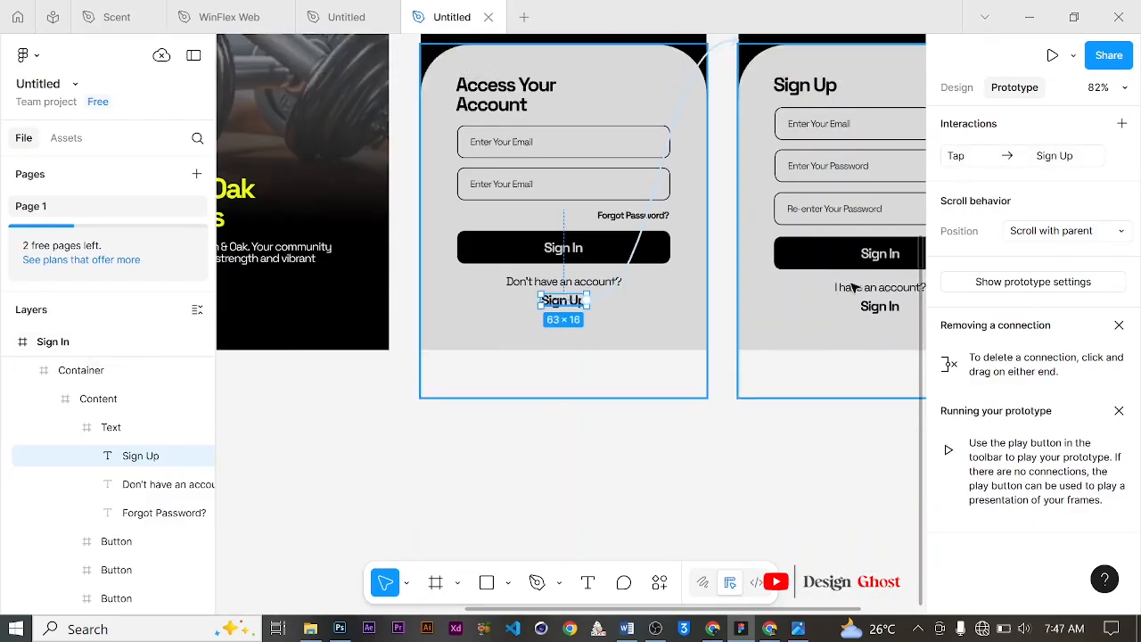
# Step: Link the Sign In text on the Sign Up screen back to the Sign In frame with an On tap interaction
pyautogui.click(871, 312)
pyautogui.click(869, 309)
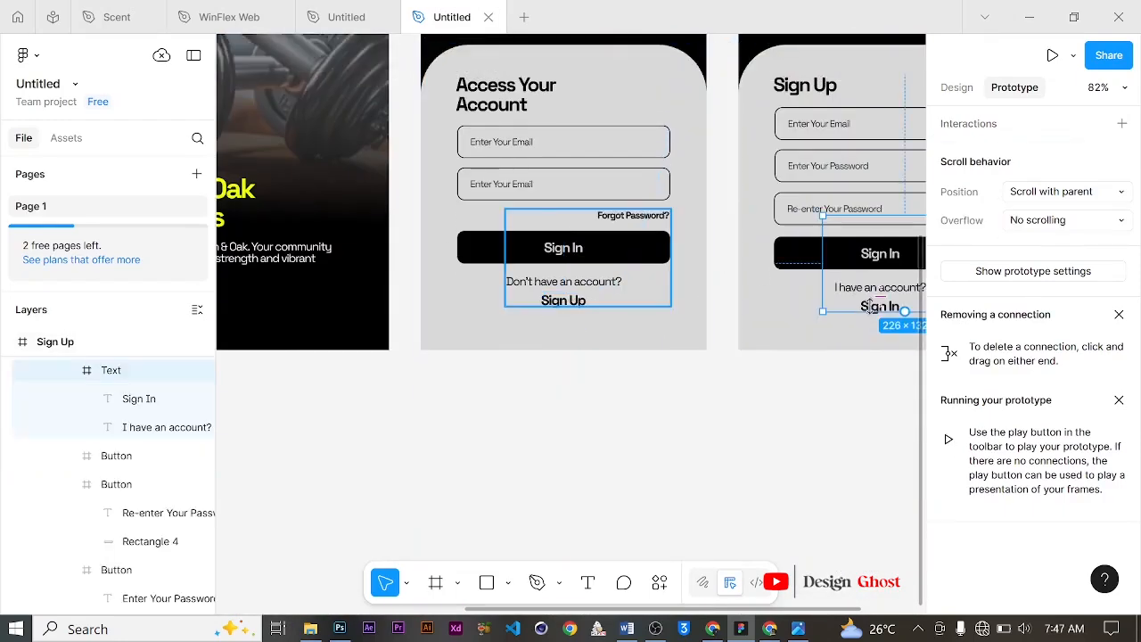
pyautogui.click(868, 307)
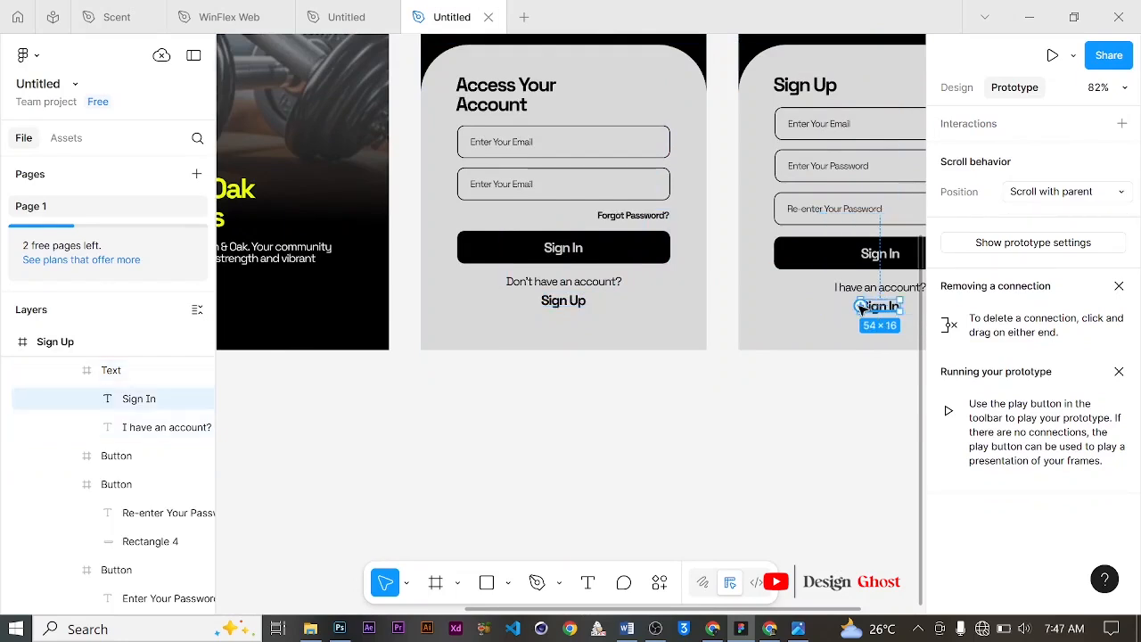
pyautogui.moveTo(858, 305); pyautogui.dragTo(698, 96)
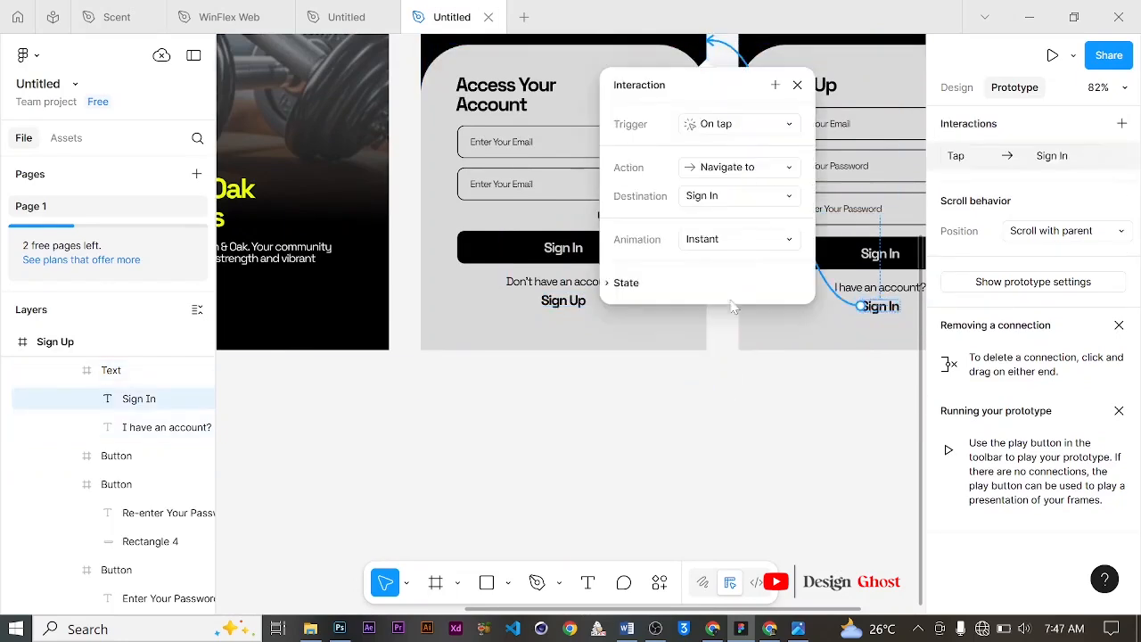
pyautogui.scroll(1, 776, 223)
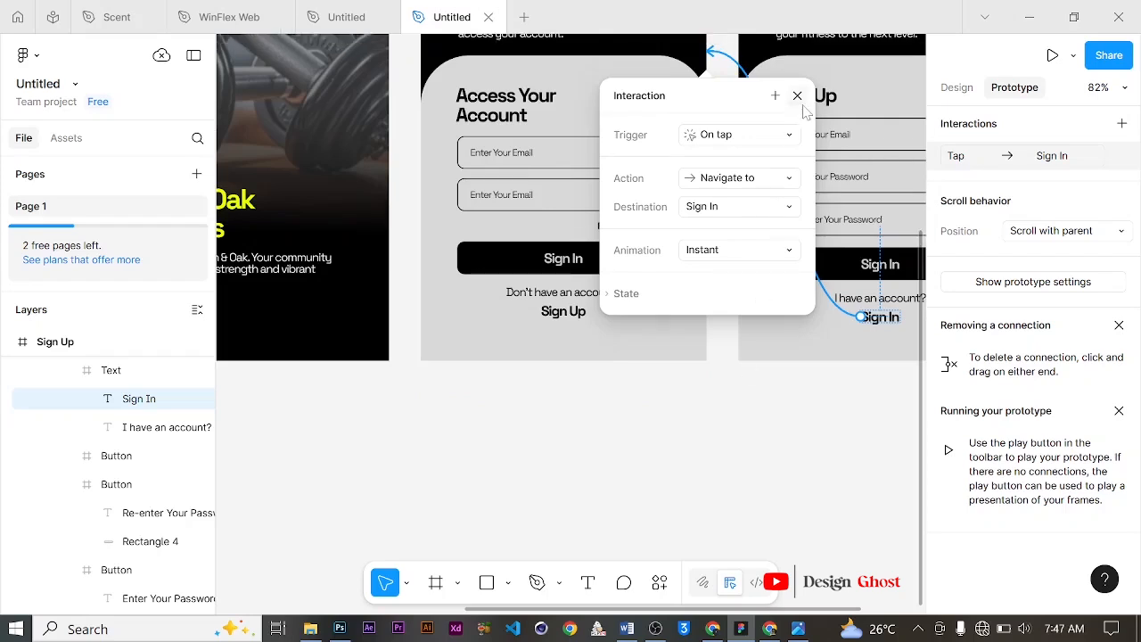
pyautogui.click(797, 96)
# Step: Link the back icon on the Sign Up screen to the Sign In frame with an On tap, Navigate to interaction
pyautogui.scroll(1, 669, 370)
pyautogui.scroll(1, 672, 361)
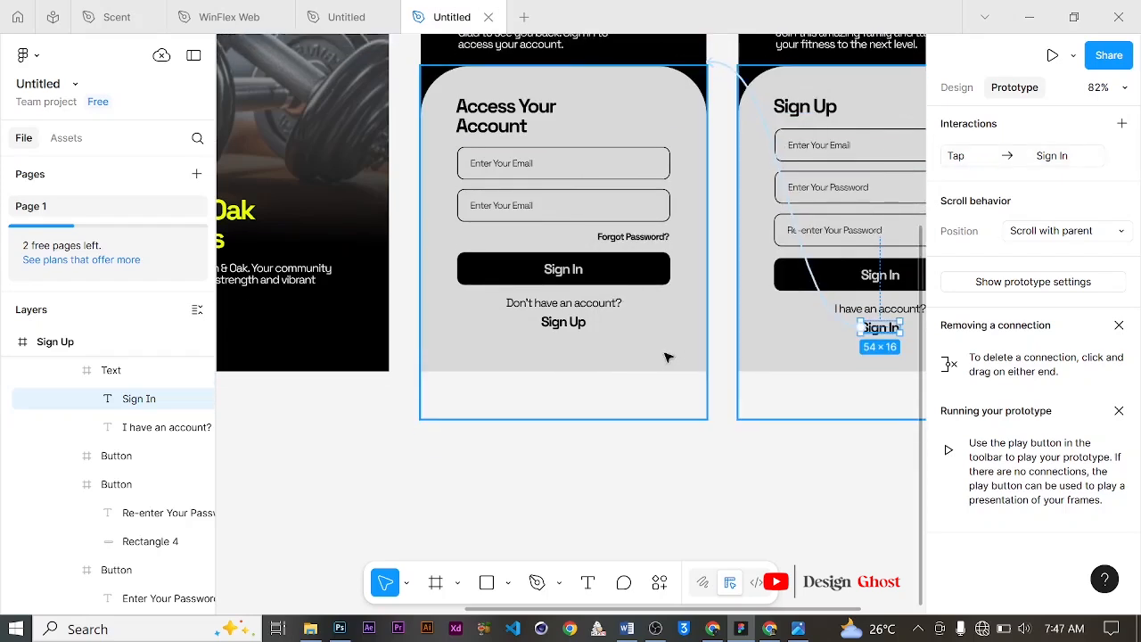
pyautogui.scroll(-1, 661, 342)
pyautogui.scroll(-5, 661, 341)
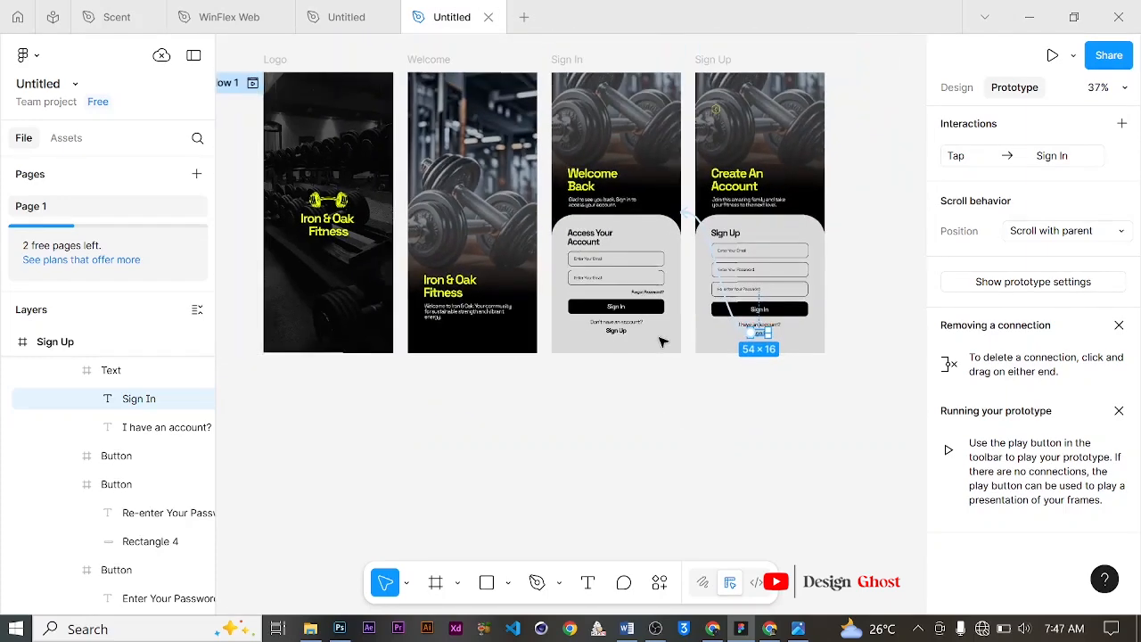
pyautogui.click(717, 113)
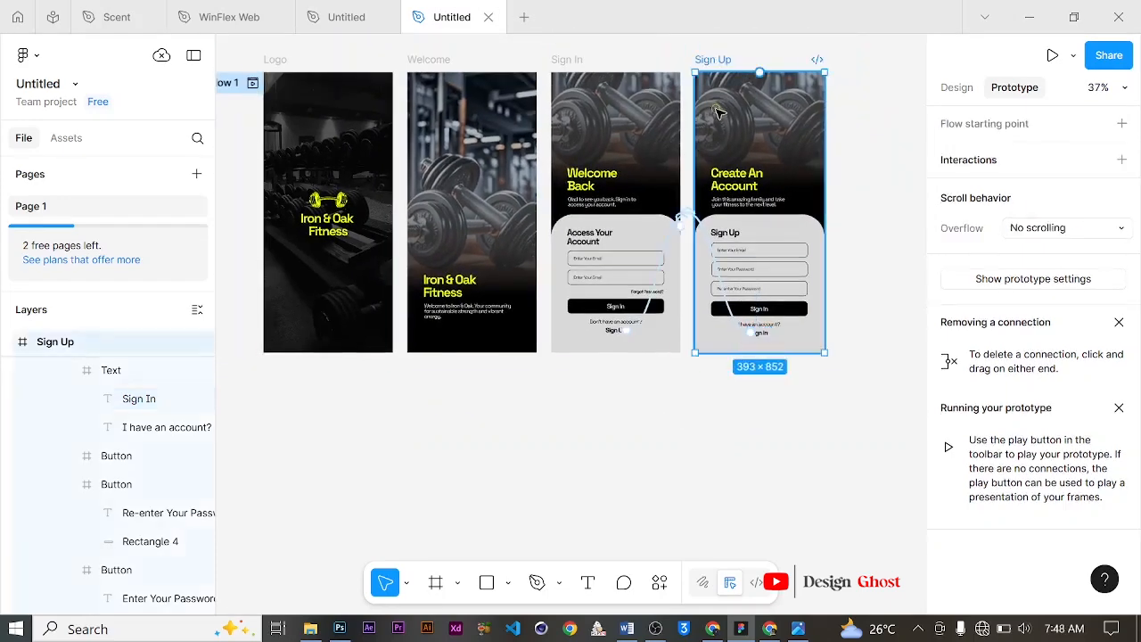
pyautogui.click(718, 112)
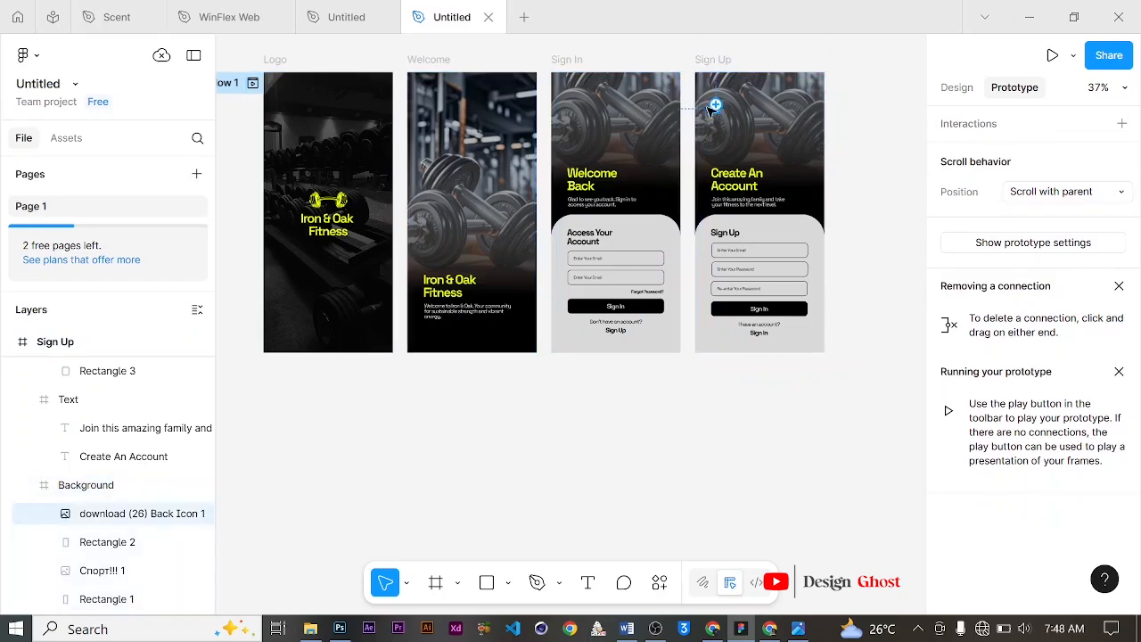
pyautogui.moveTo(712, 109); pyautogui.dragTo(660, 185)
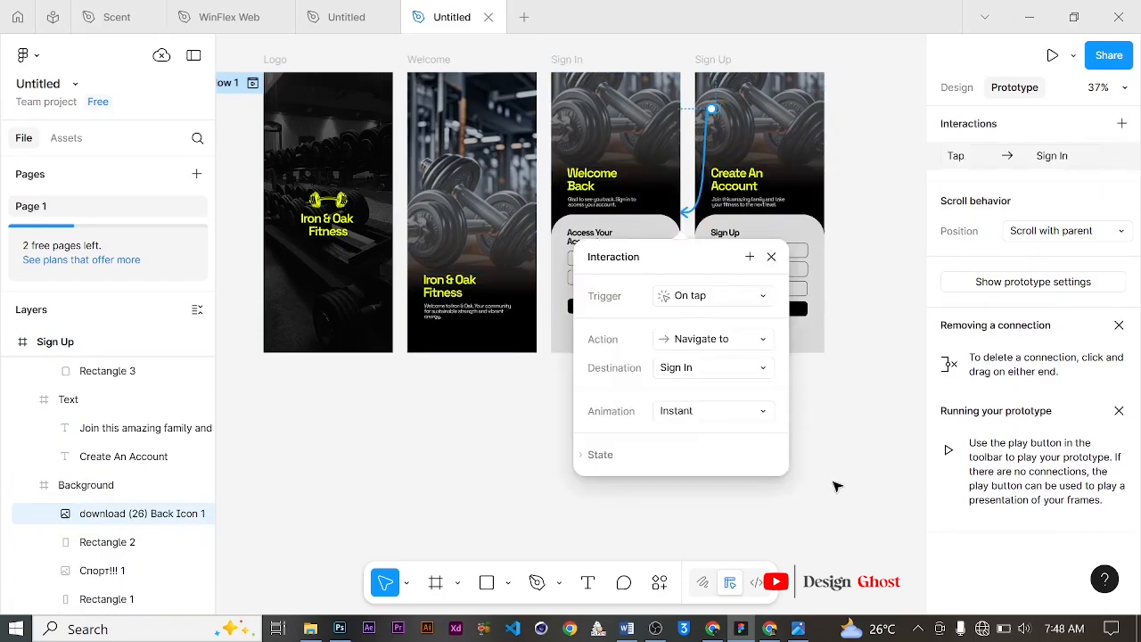
pyautogui.click(848, 459)
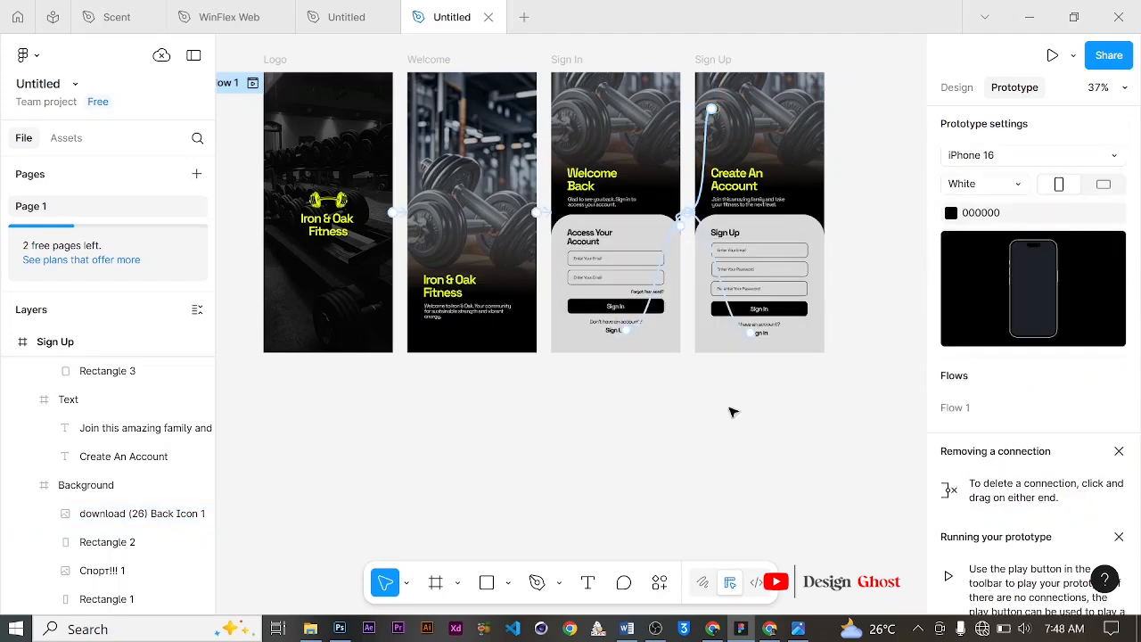
# Step: Change the animation of the Welcome-to-Sign In interaction to Dissolve
pyautogui.click(477, 206)
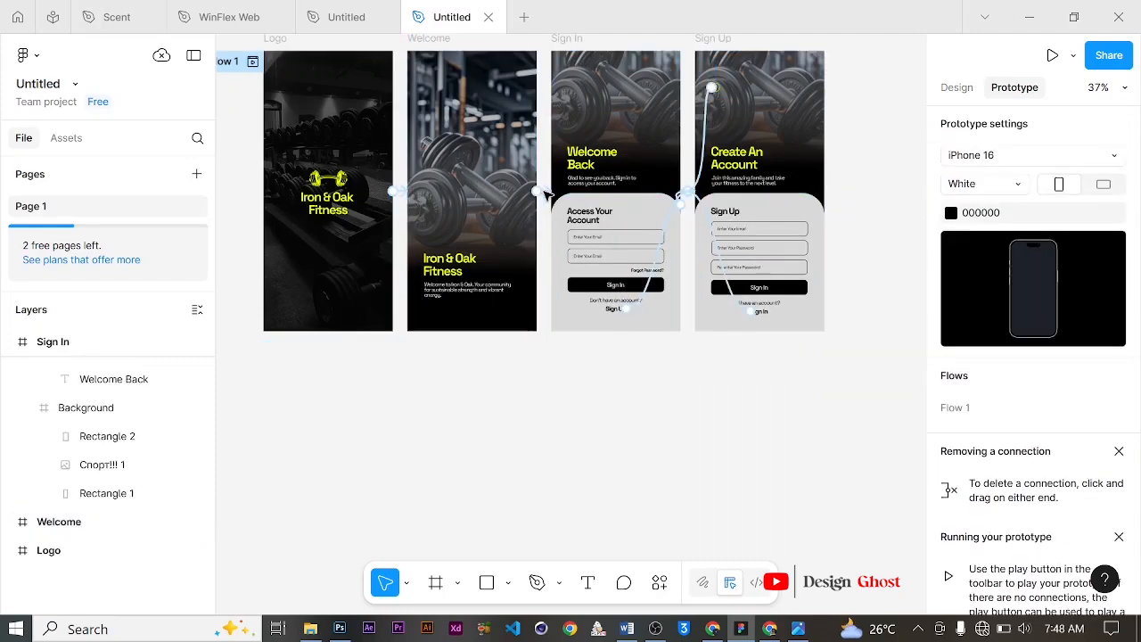
pyautogui.scroll(1, 544, 195)
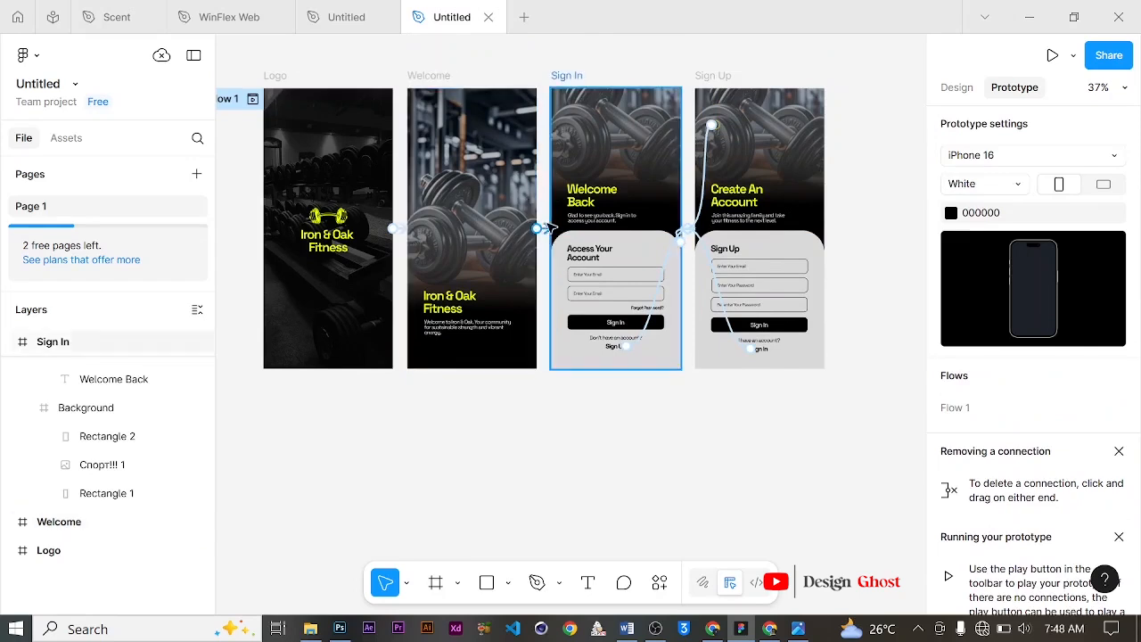
pyautogui.moveTo(551, 232); pyautogui.dragTo(552, 234)
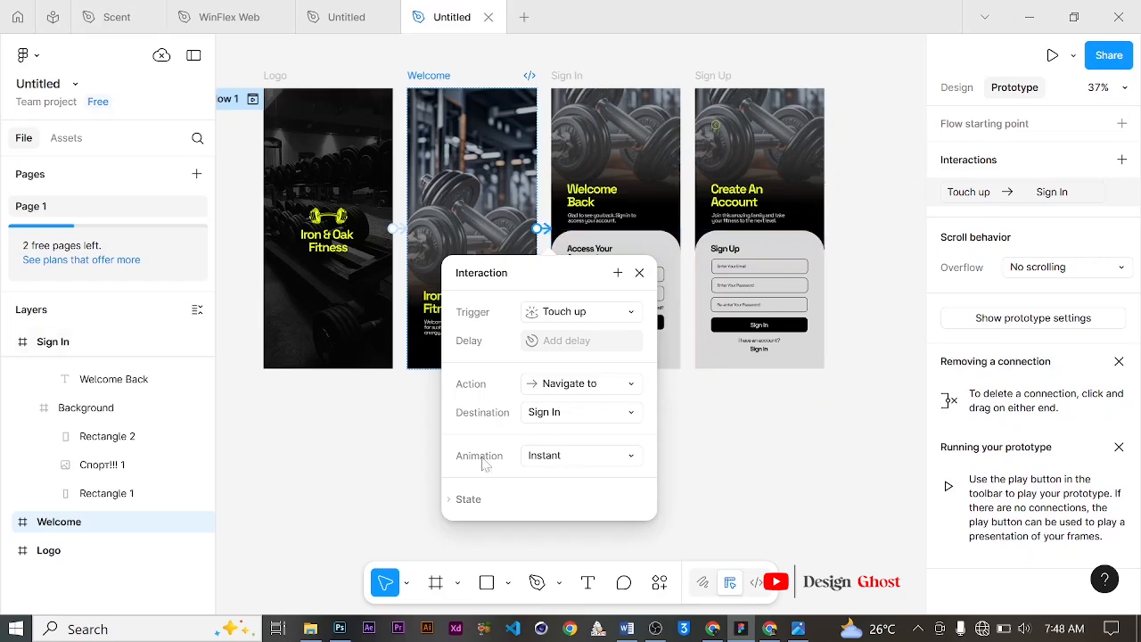
pyautogui.click(621, 456)
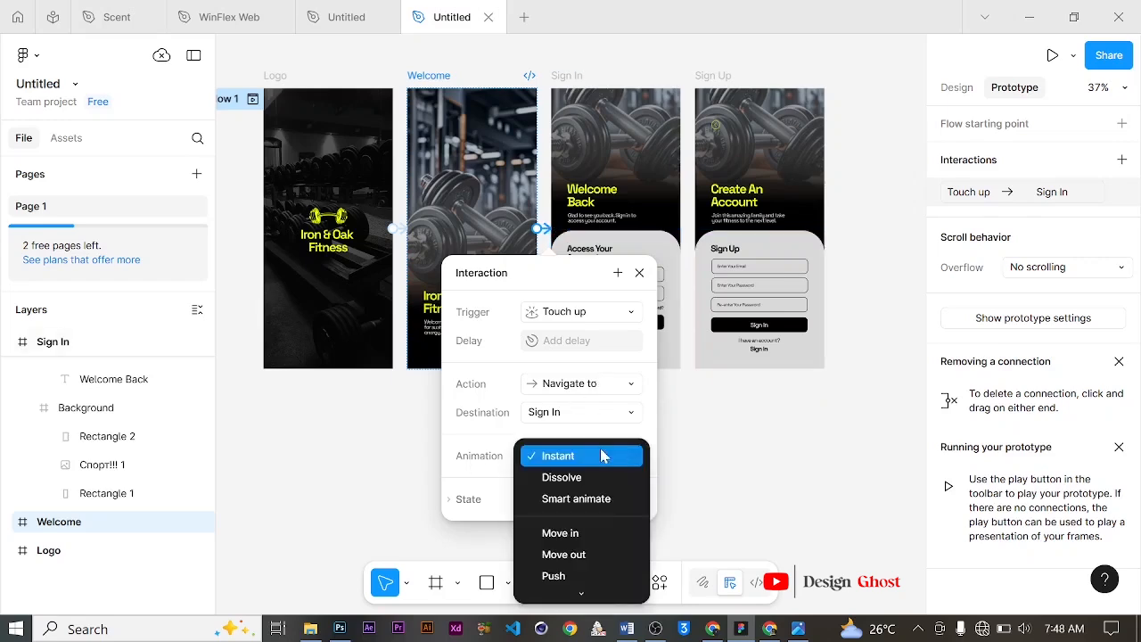
pyautogui.click(561, 474)
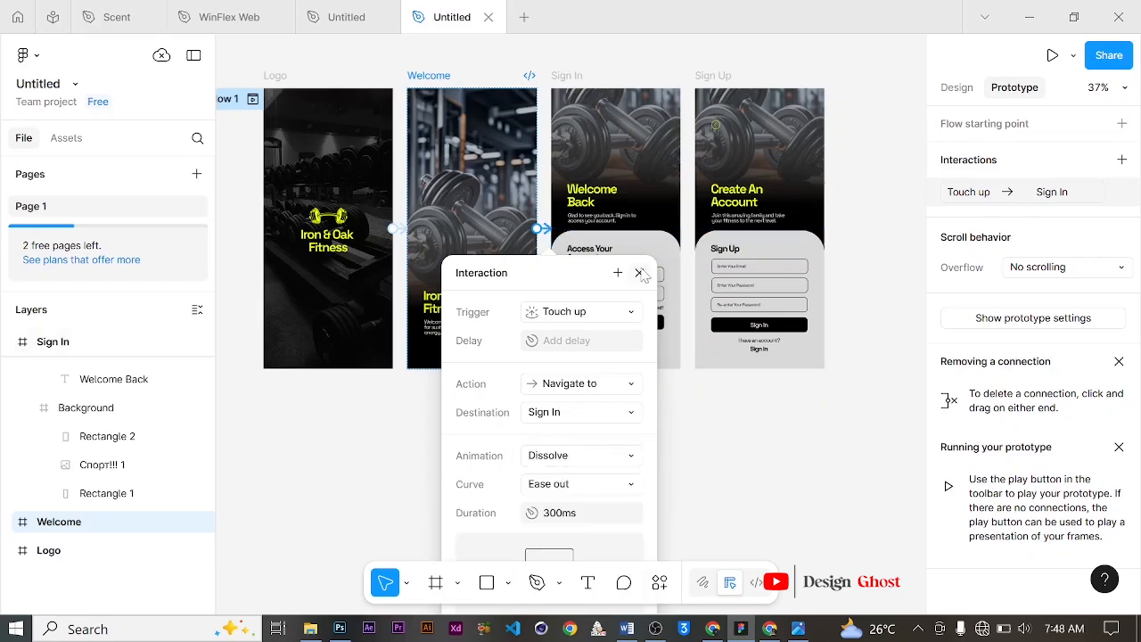
pyautogui.click(639, 273)
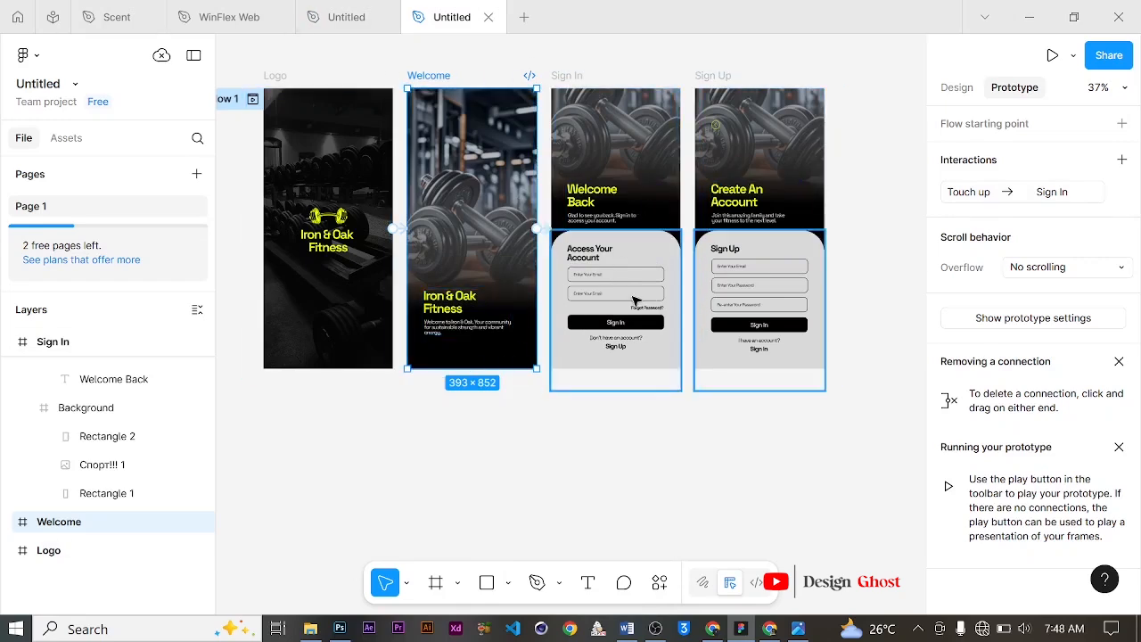
# Step: Present the prototype in presentation view
pyautogui.scroll(1, 570, 293)
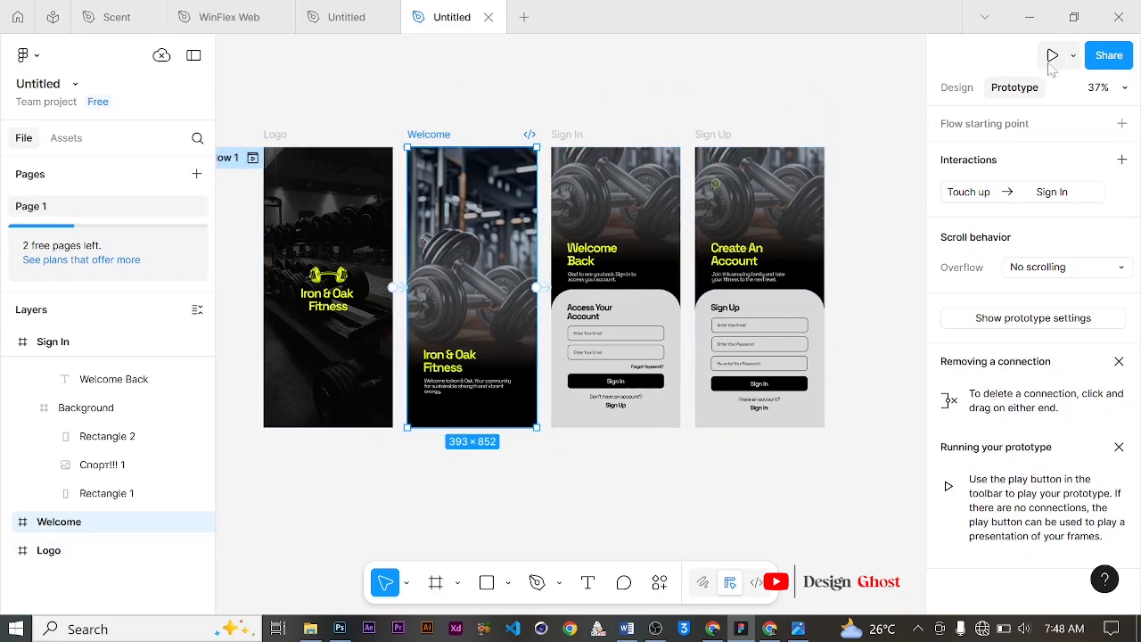
pyautogui.click(1074, 57)
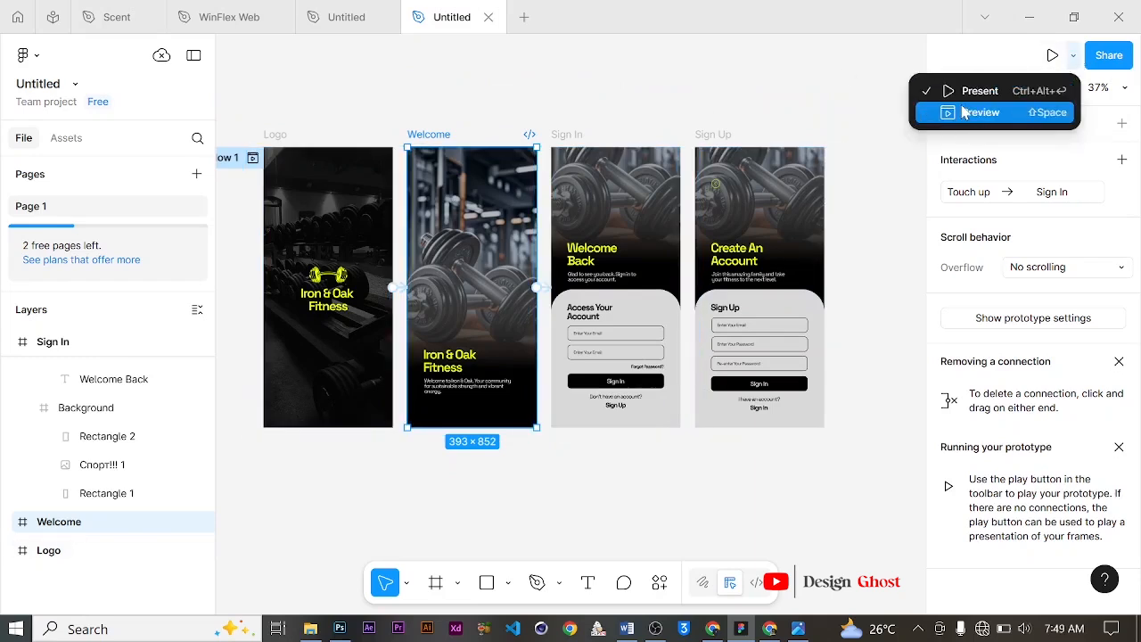
pyautogui.click(1010, 93)
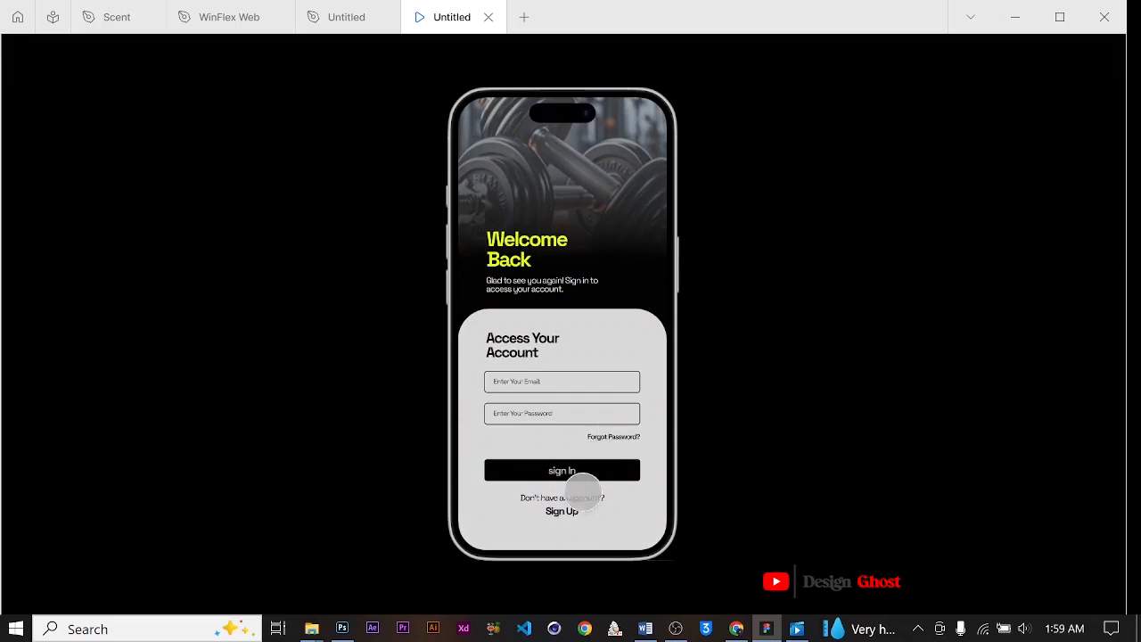
# Step: Test the Sign Up link and the back icon by moving between the Sign In and Sign Up screens
pyautogui.click(560, 511)
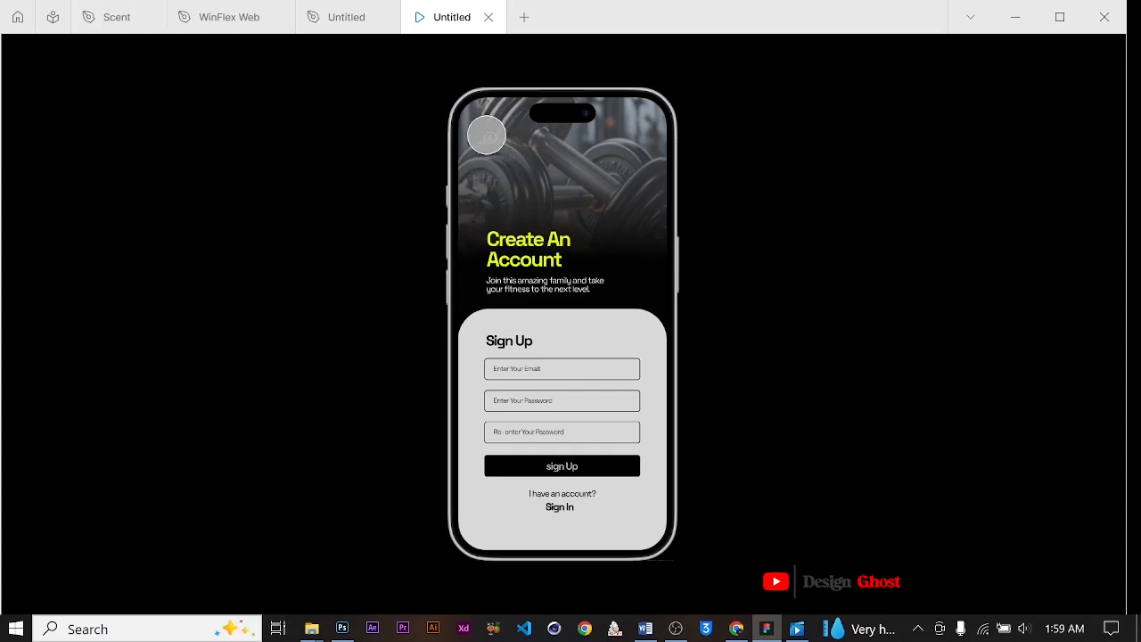
pyautogui.click(486, 134)
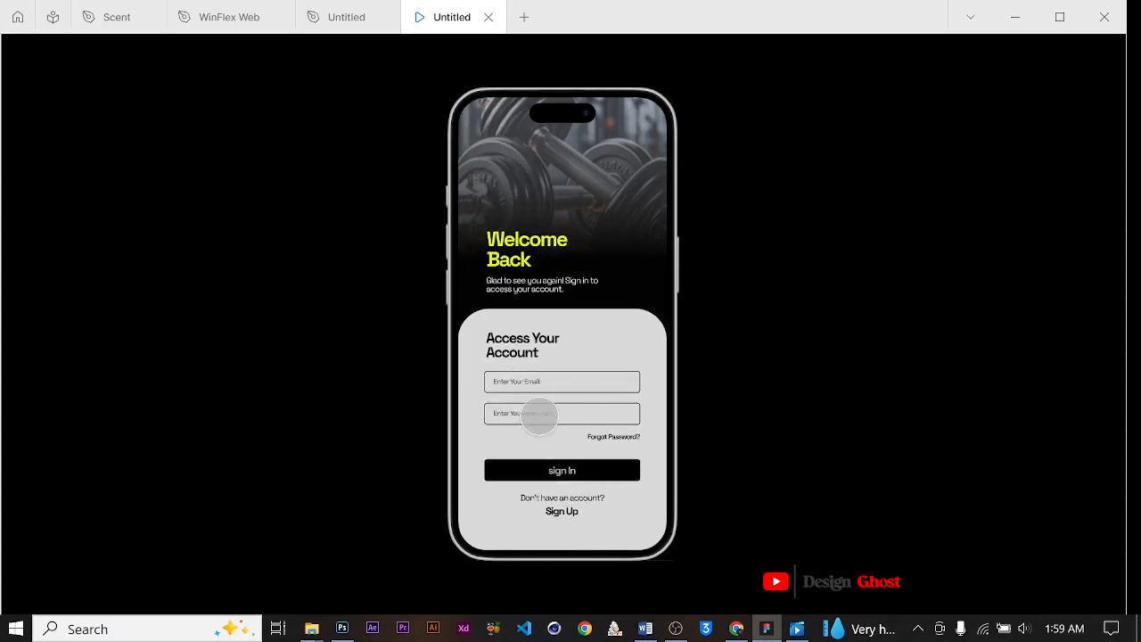
pyautogui.click(562, 512)
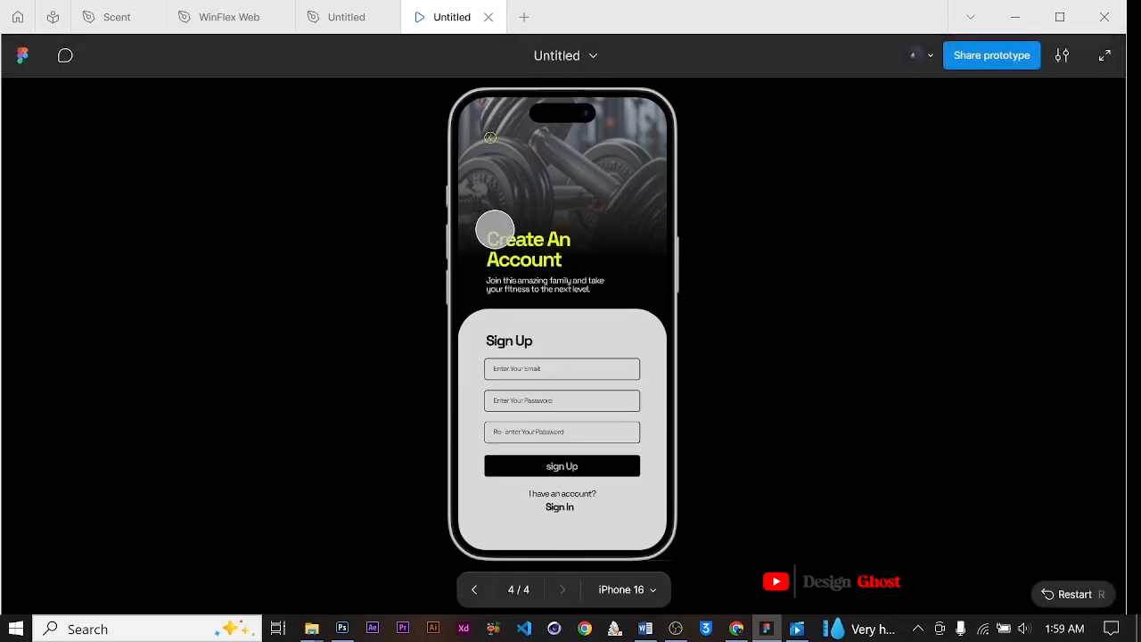
pyautogui.click(489, 137)
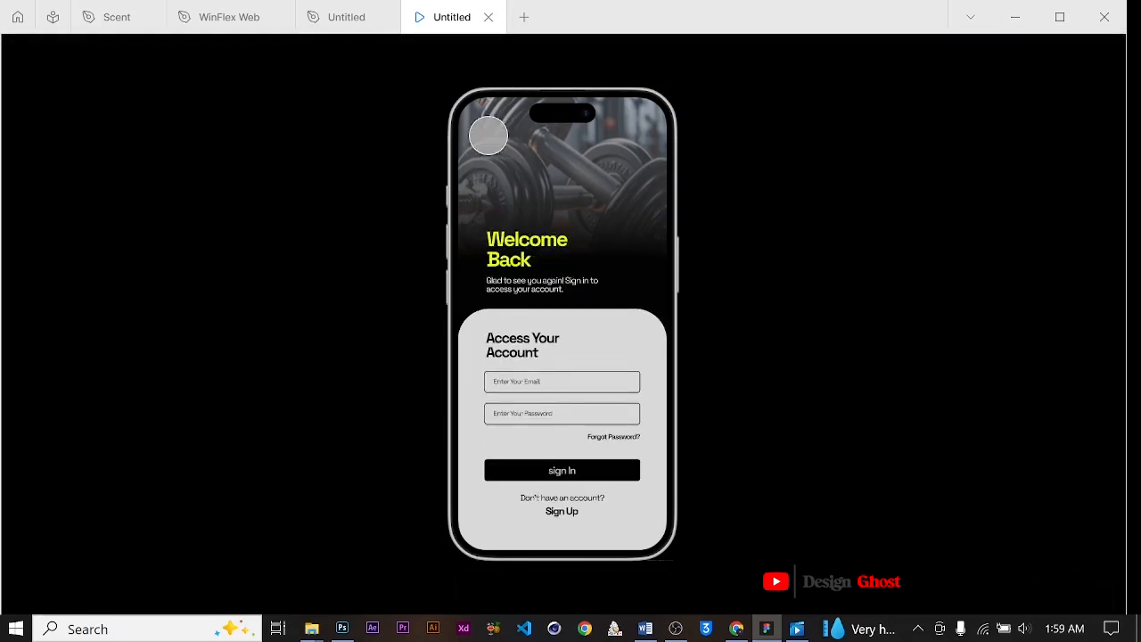